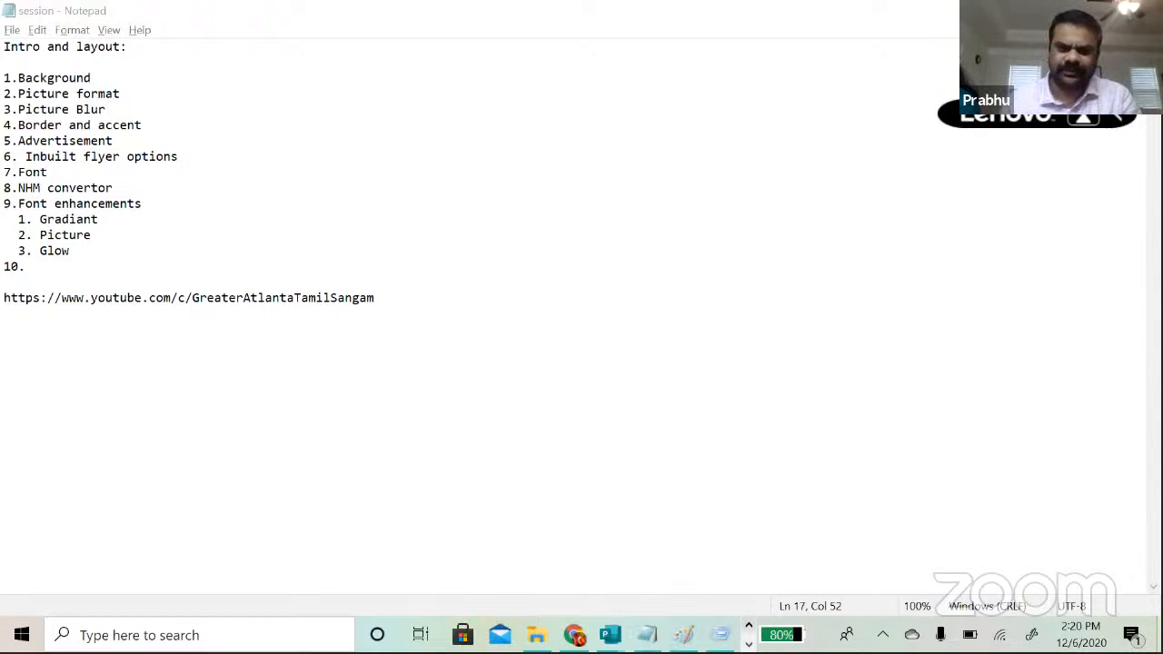
# Step: Bring the blank Publication5 publication forward, then switch to the Zoom update page in Chrome
pyautogui.moveTo(609, 634)
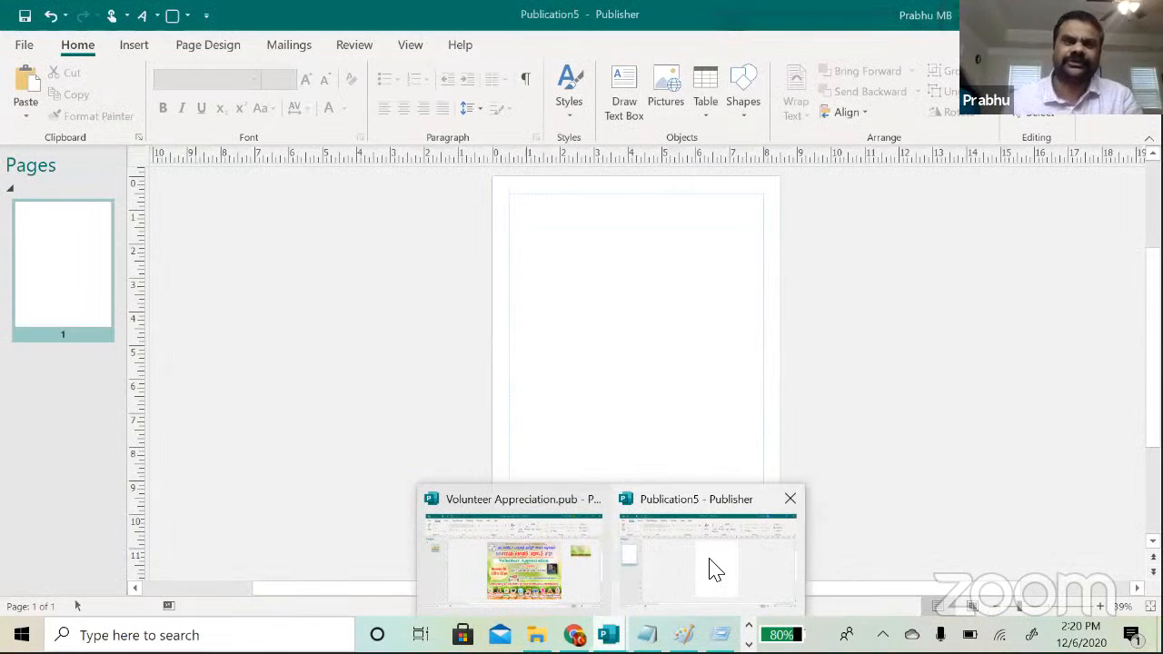
pyautogui.click(715, 569)
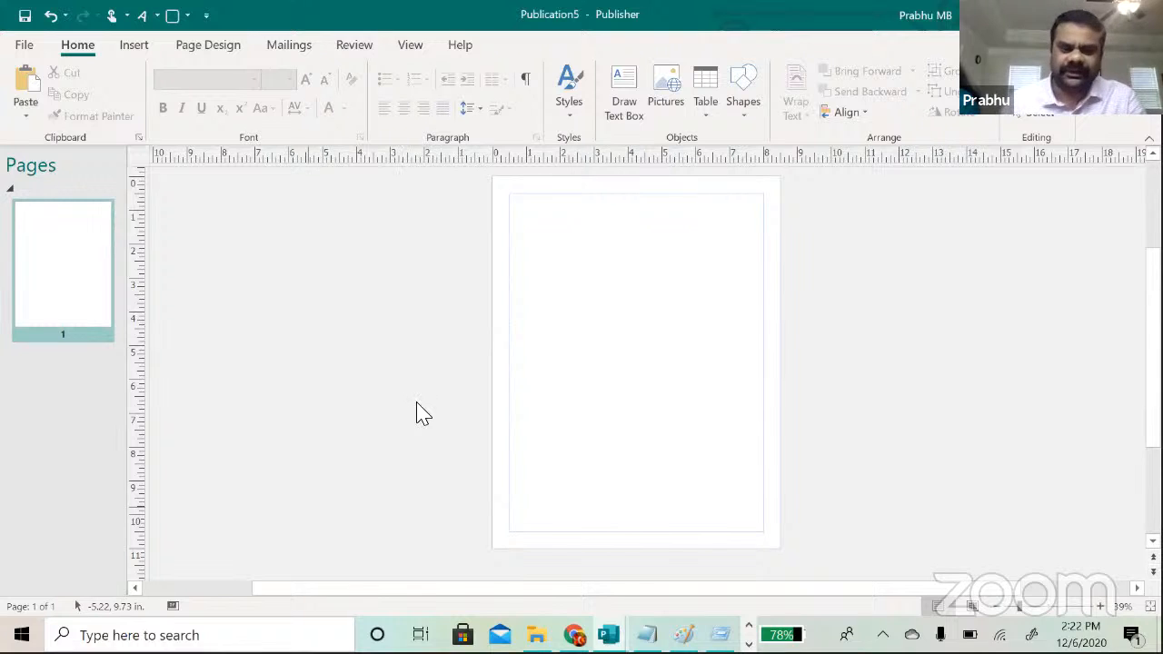
pyautogui.click(574, 635)
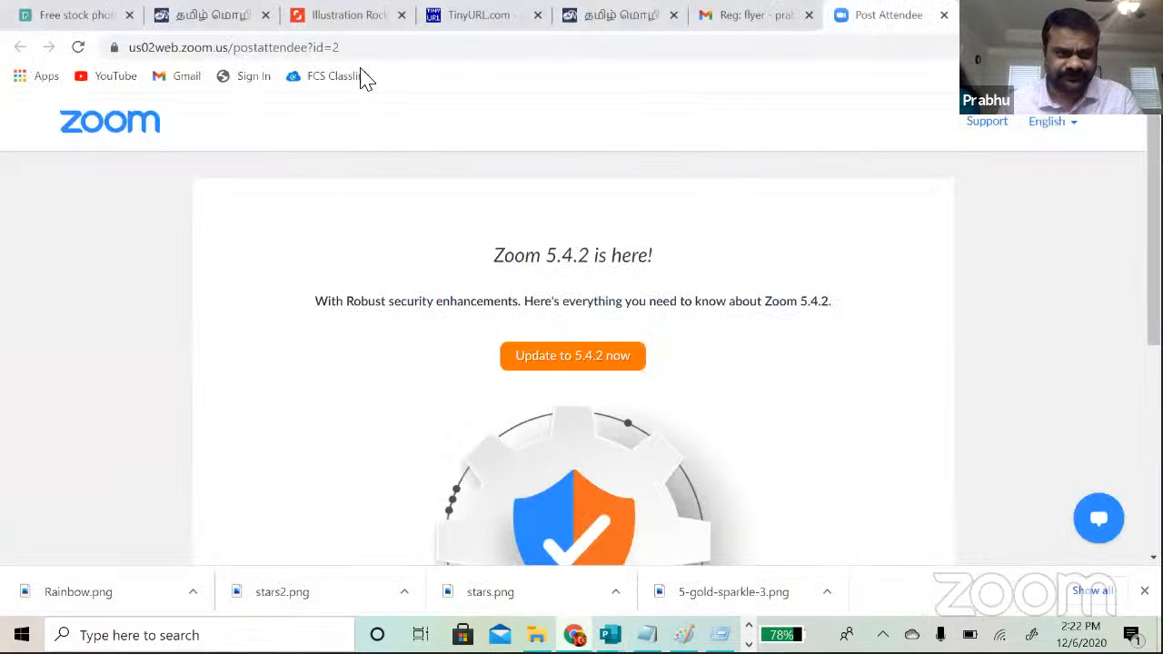
# Step: Look at the Shutterstock rock illustration tab, then return to the Pexels home page
pyautogui.click(65, 16)
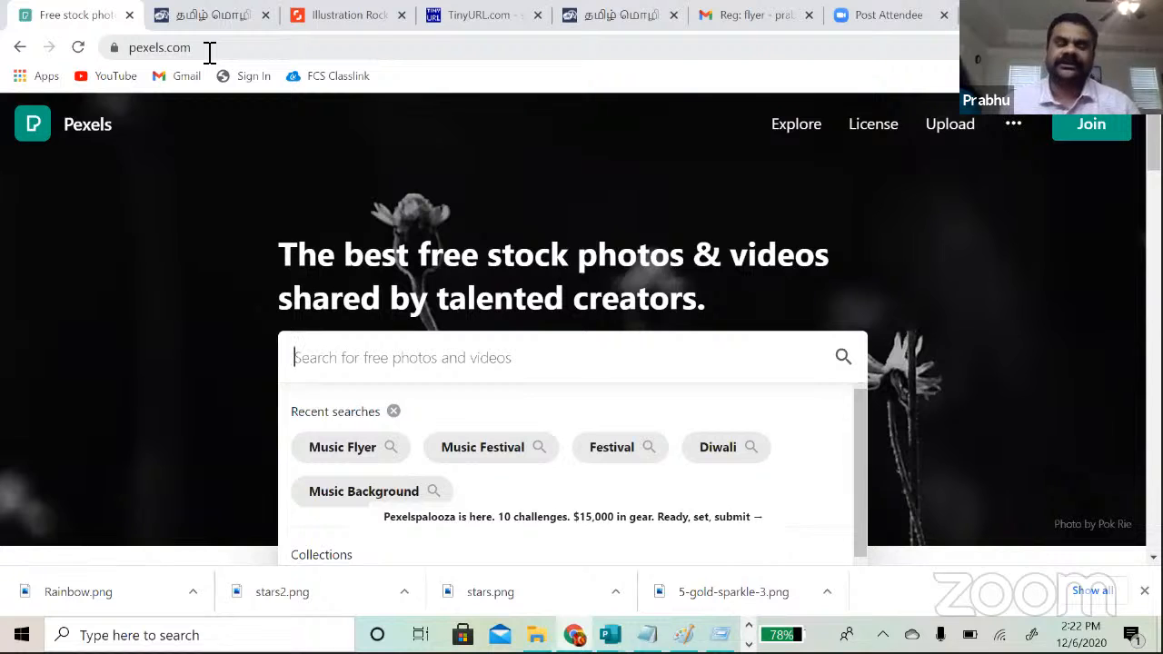
pyautogui.click(328, 20)
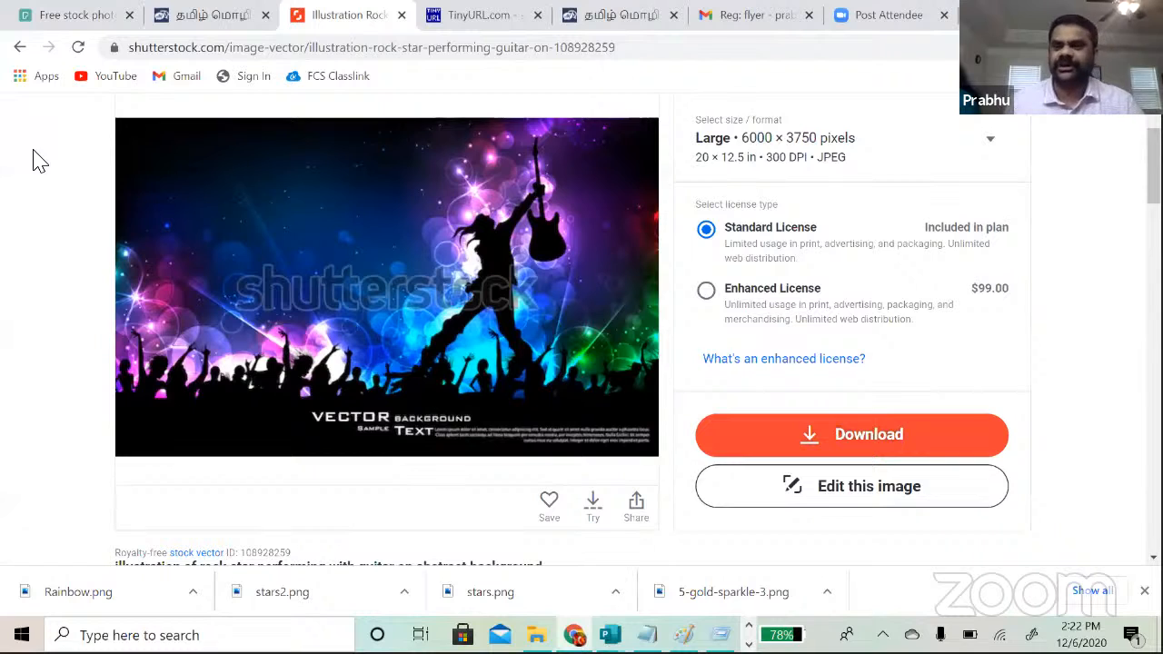
pyautogui.click(53, 26)
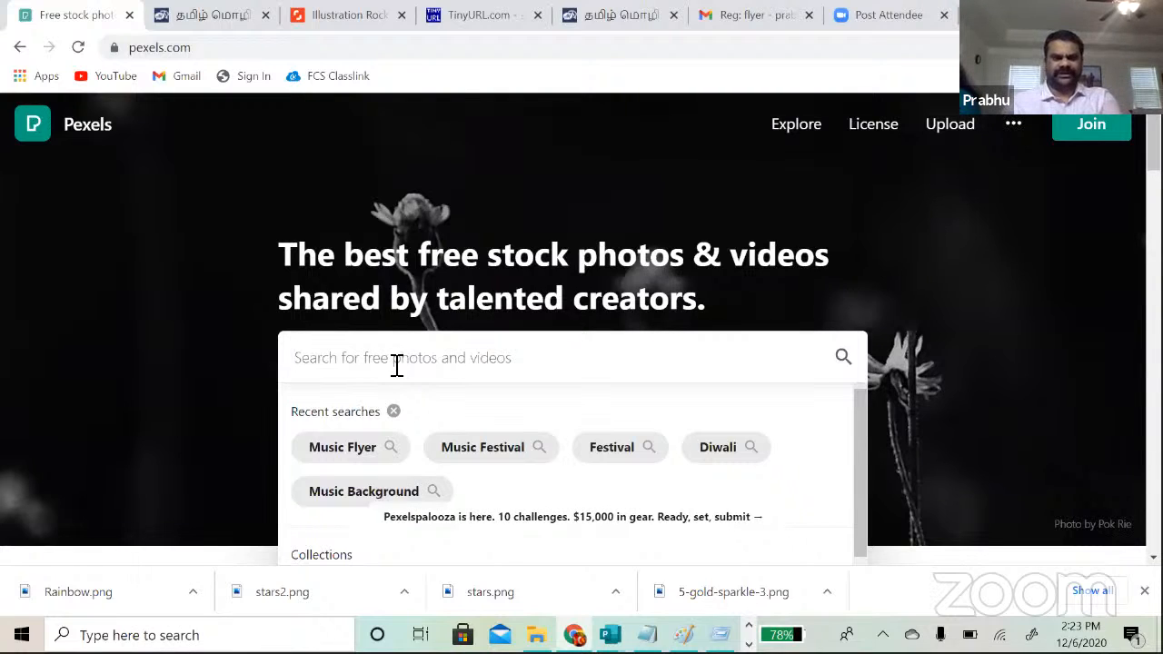
# Step: Search Pexels for 'music background' and open the orange-lit concert crowd photo
pyautogui.write('music fl')
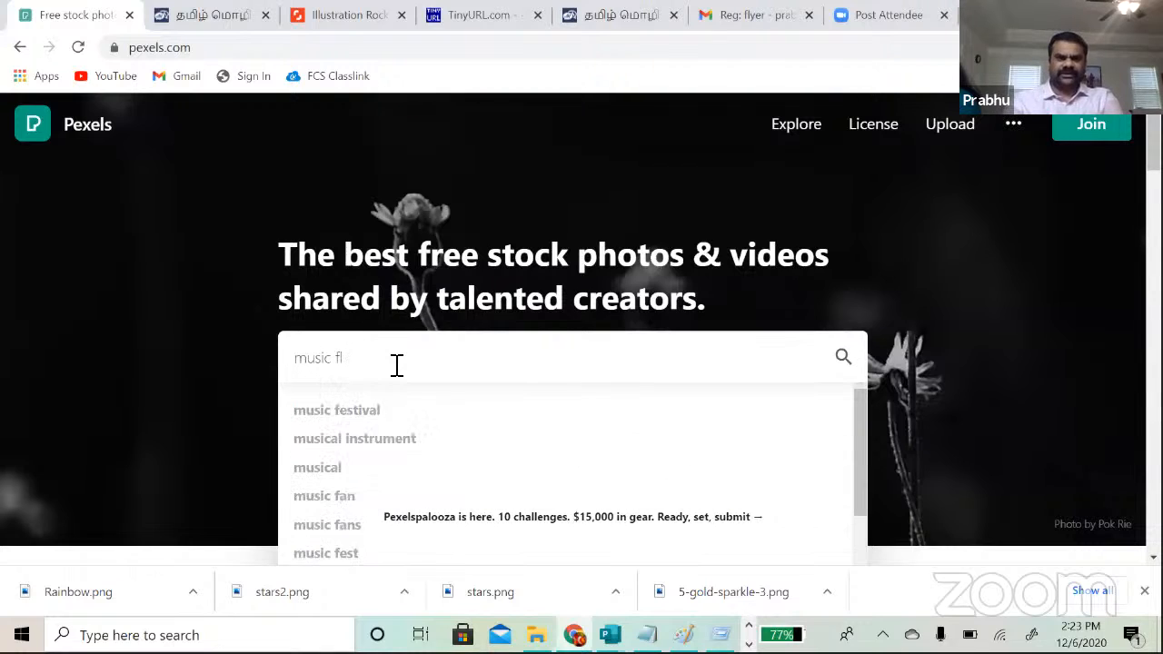
pyautogui.press('BackSpace')
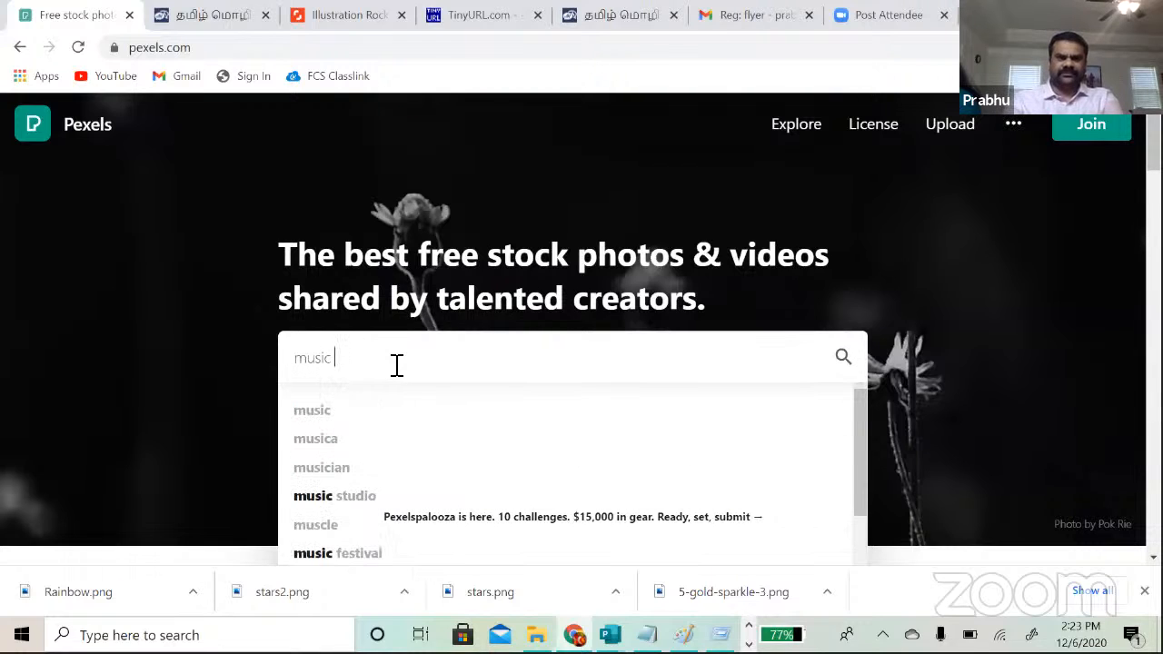
pyautogui.write('bacg')
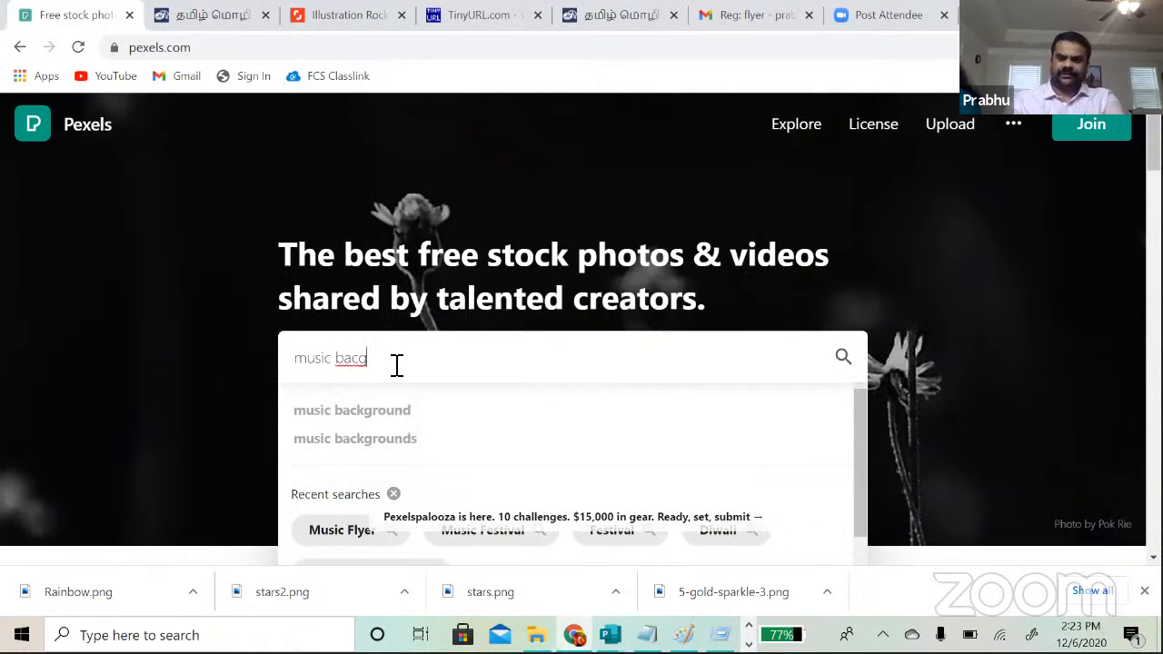
pyautogui.press('Down')
pyautogui.press('Return')
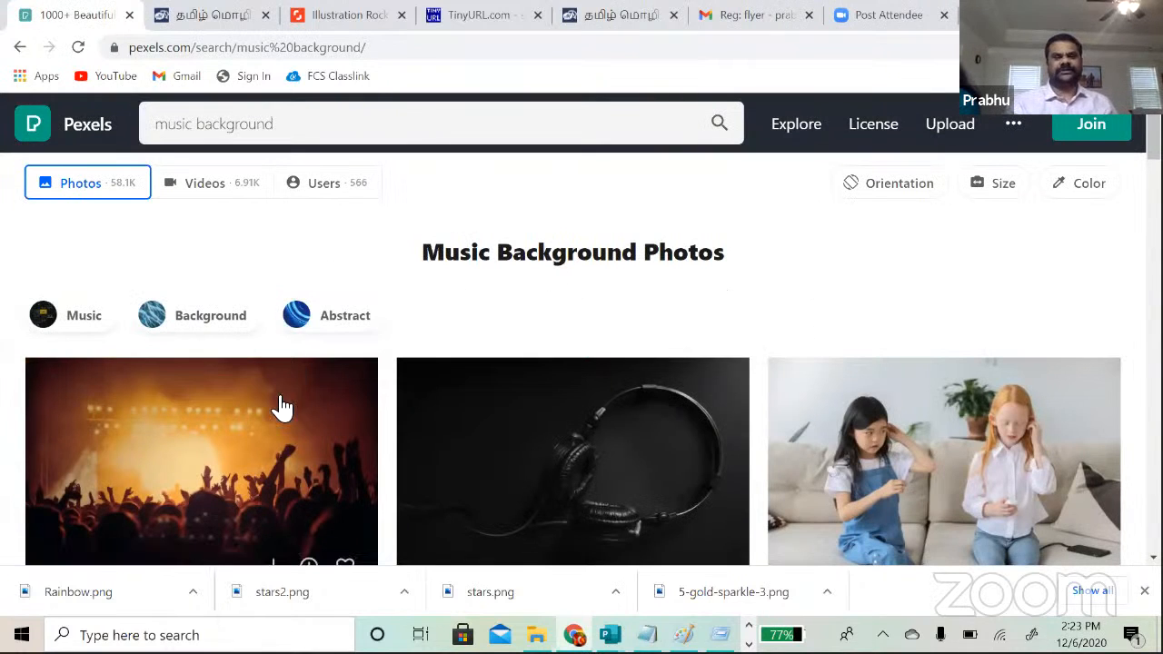
pyautogui.click(262, 457)
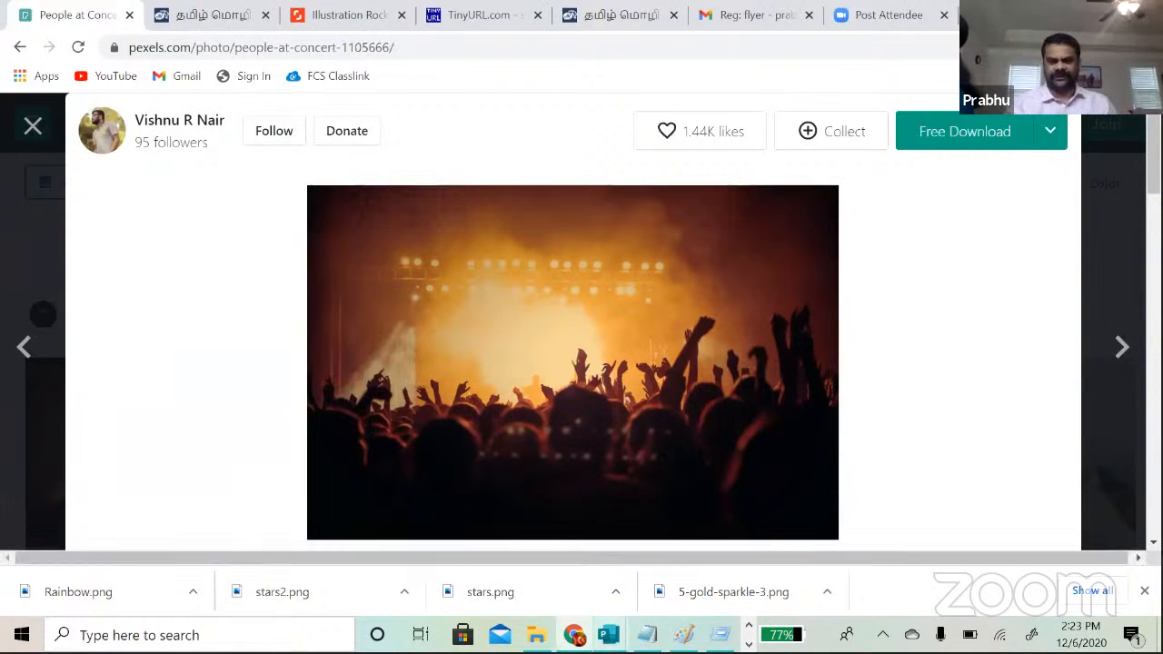
# Step: Create a new blank 11 x 8.5 landscape publication, then bring up the flyer images folder
pyautogui.moveTo(609, 634)
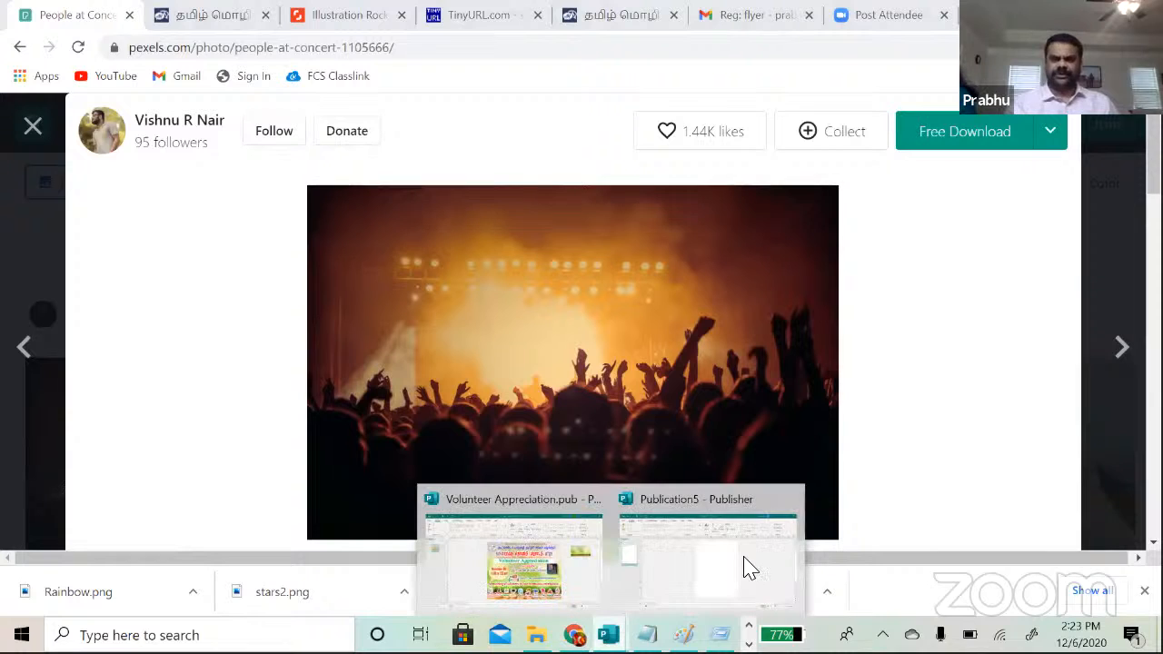
pyautogui.click(757, 568)
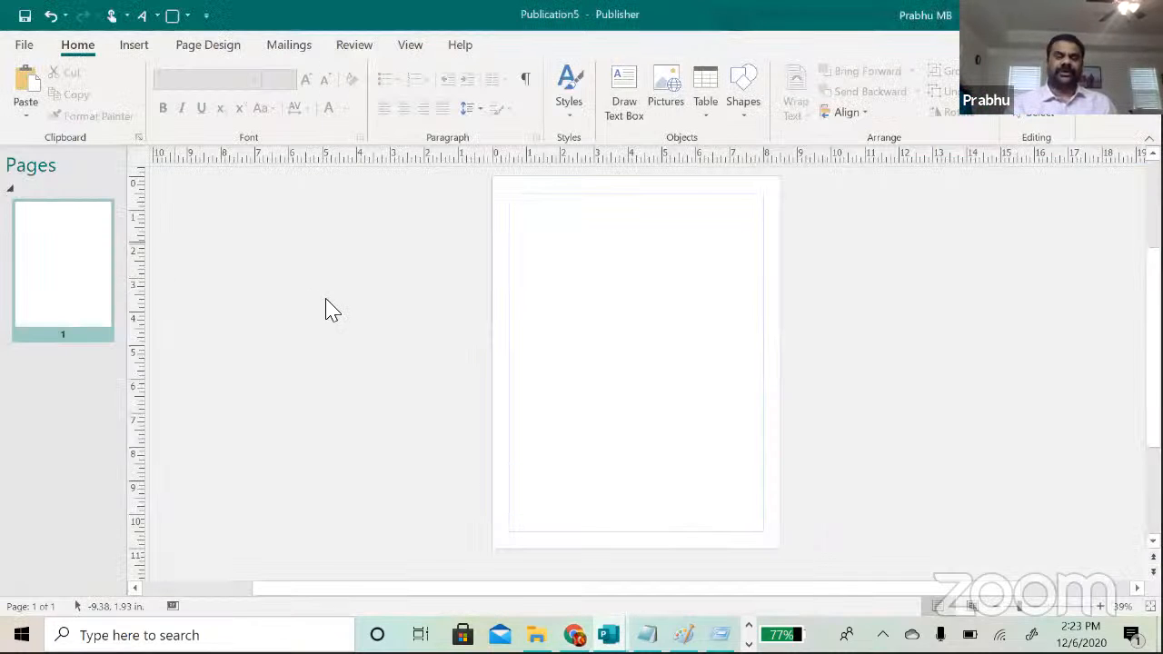
pyautogui.click(25, 44)
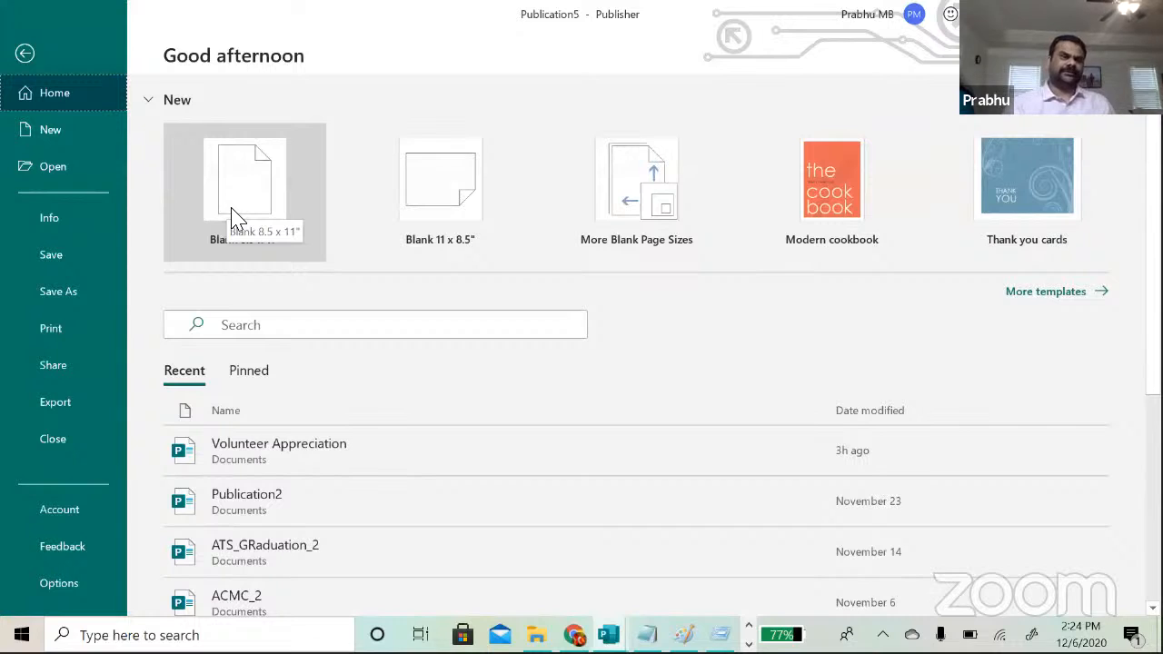
pyautogui.click(427, 218)
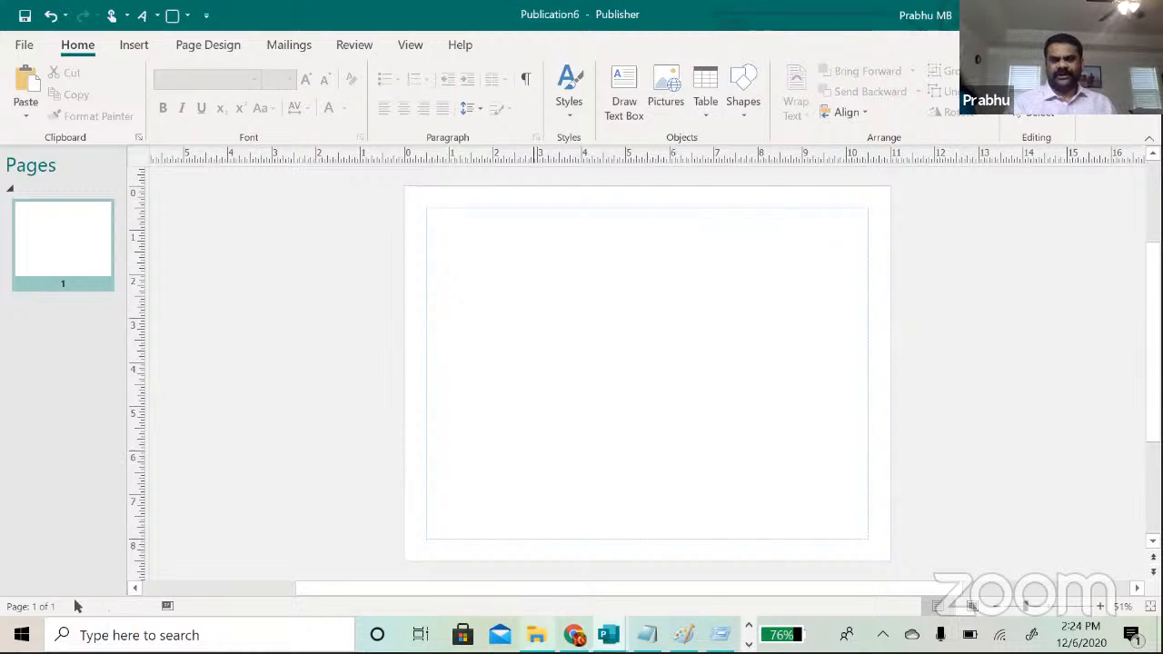
pyautogui.click(536, 635)
# Step: Copy the Shutterstock rock concert illustration from Flyer_Making and paste it onto the blank page
pyautogui.click(617, 455)
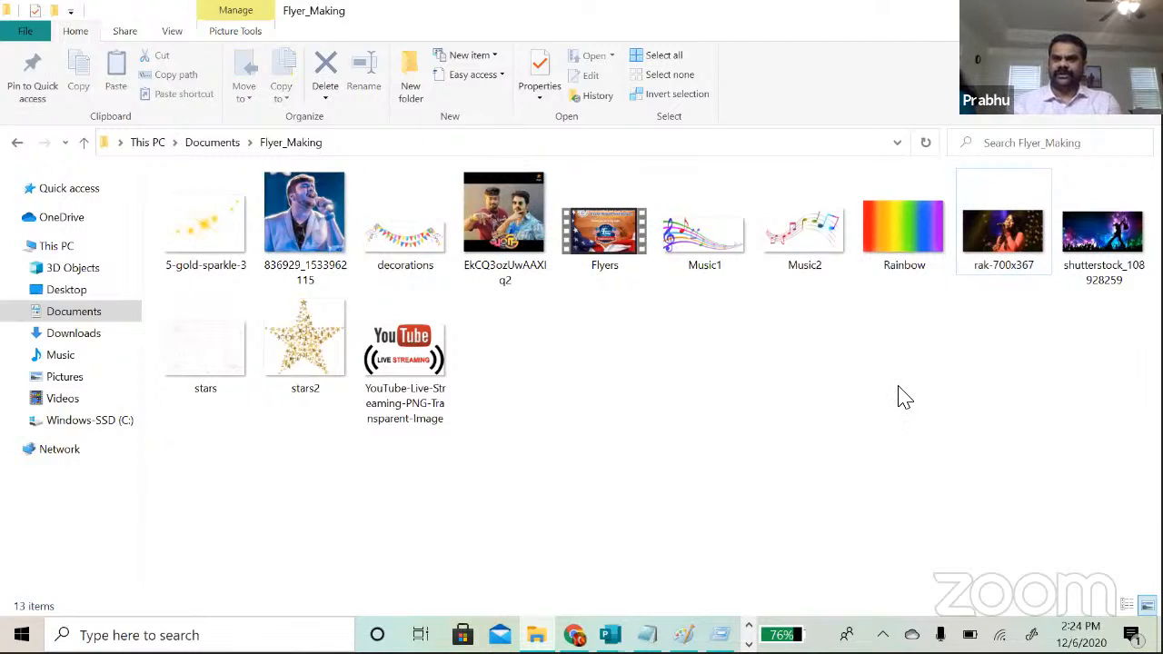
pyautogui.click(1107, 245)
pyautogui.hotkey('alt', 'Tab')
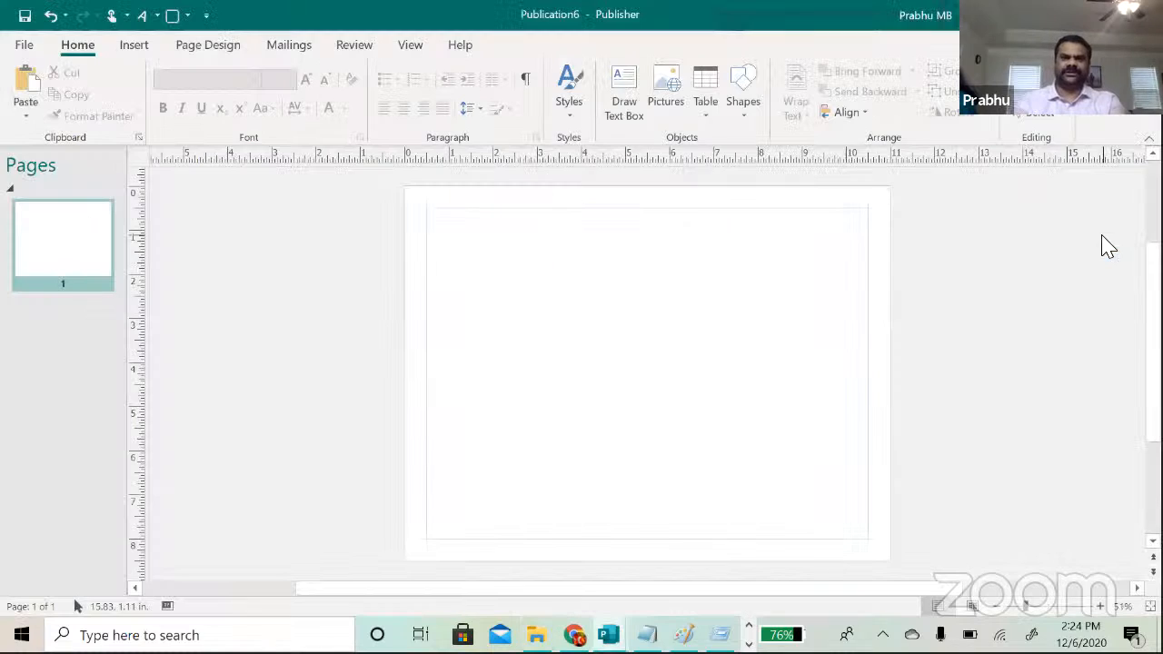
pyautogui.hotkey('ctrl', 'v')
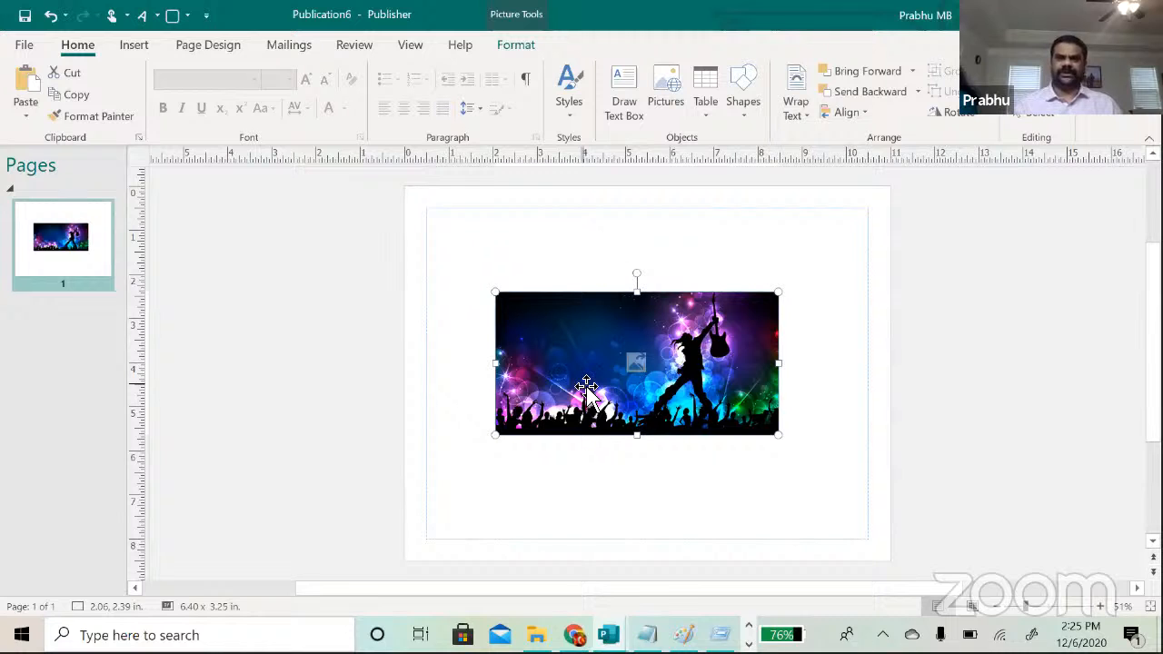
pyautogui.hotkey('alt', 'Tab')
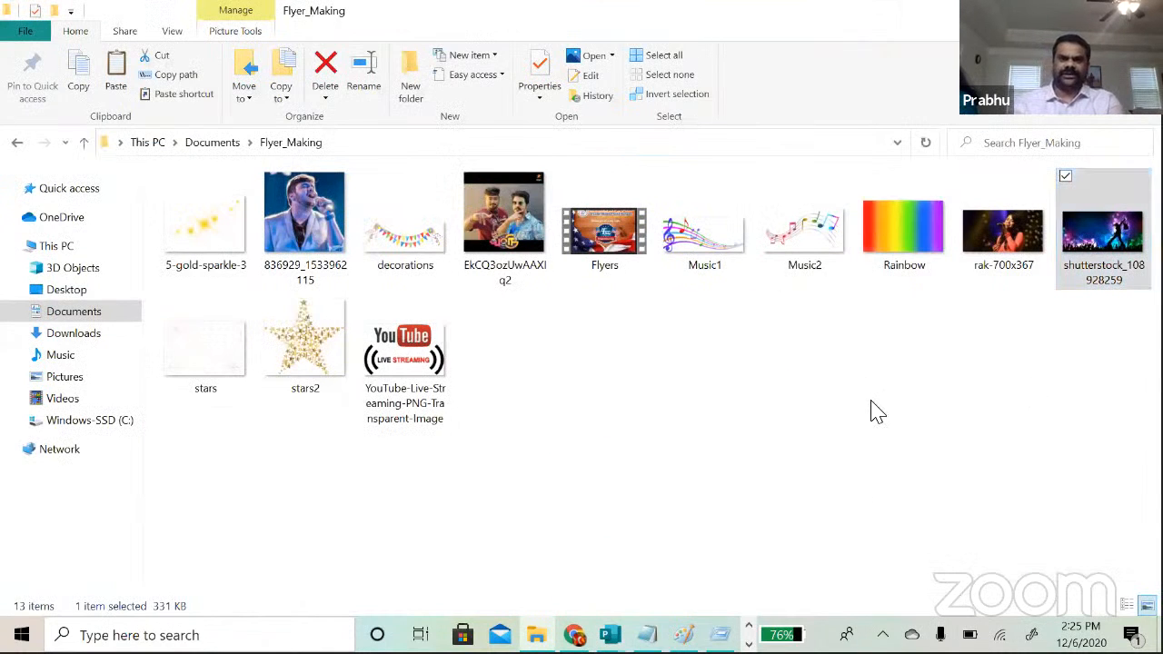
pyautogui.hotkey('alt', 'Tab')
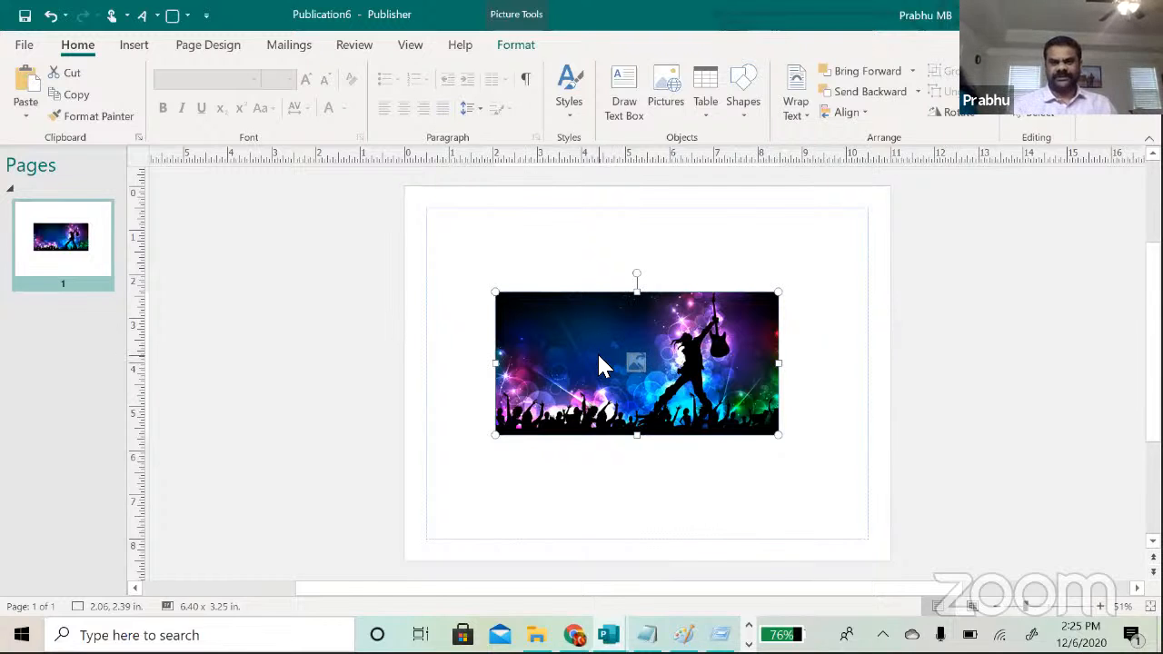
# Step: Apply the concert illustration as a Fill background and delete the leftover inset copy
pyautogui.rightClick(600, 356)
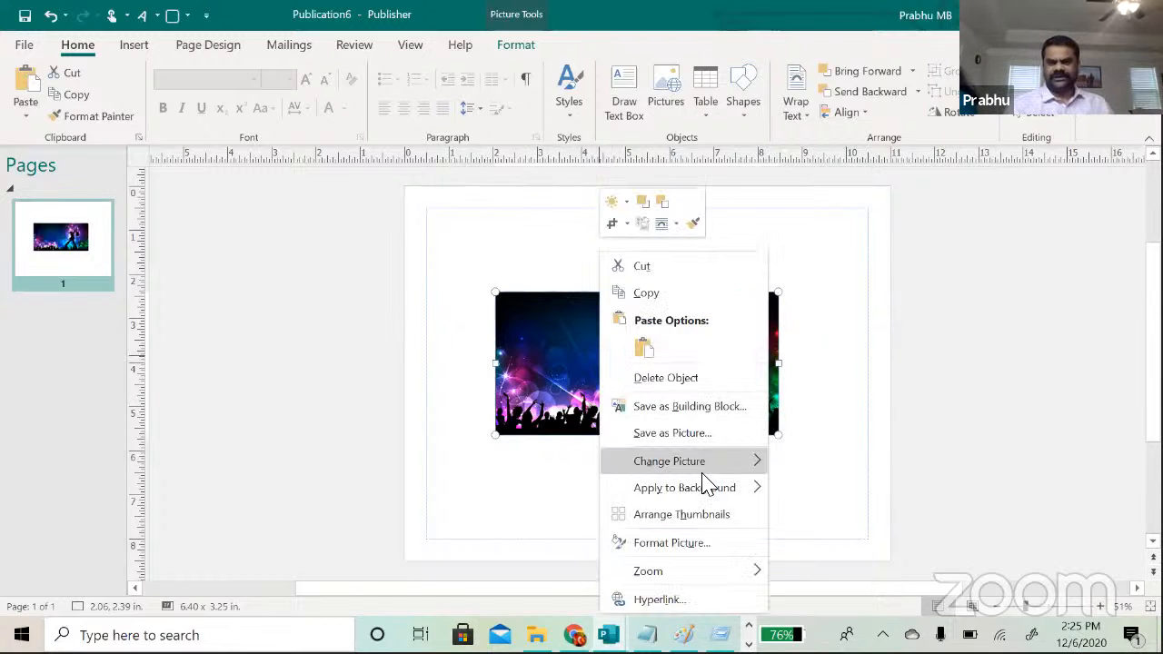
pyautogui.moveTo(704, 491)
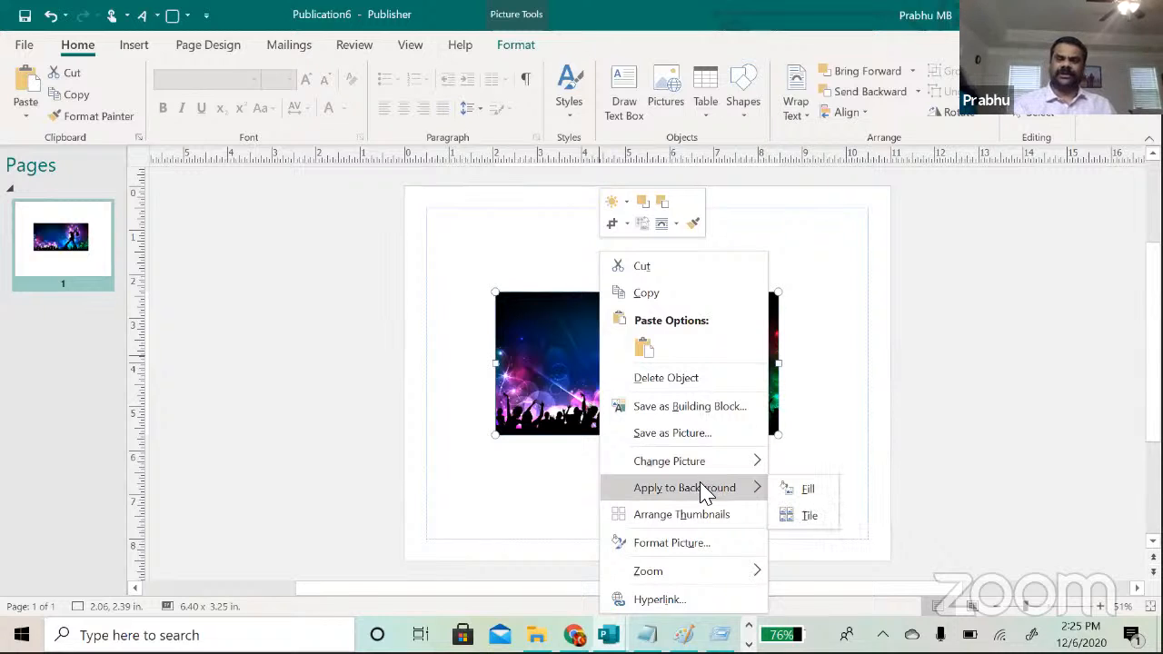
pyautogui.click(803, 489)
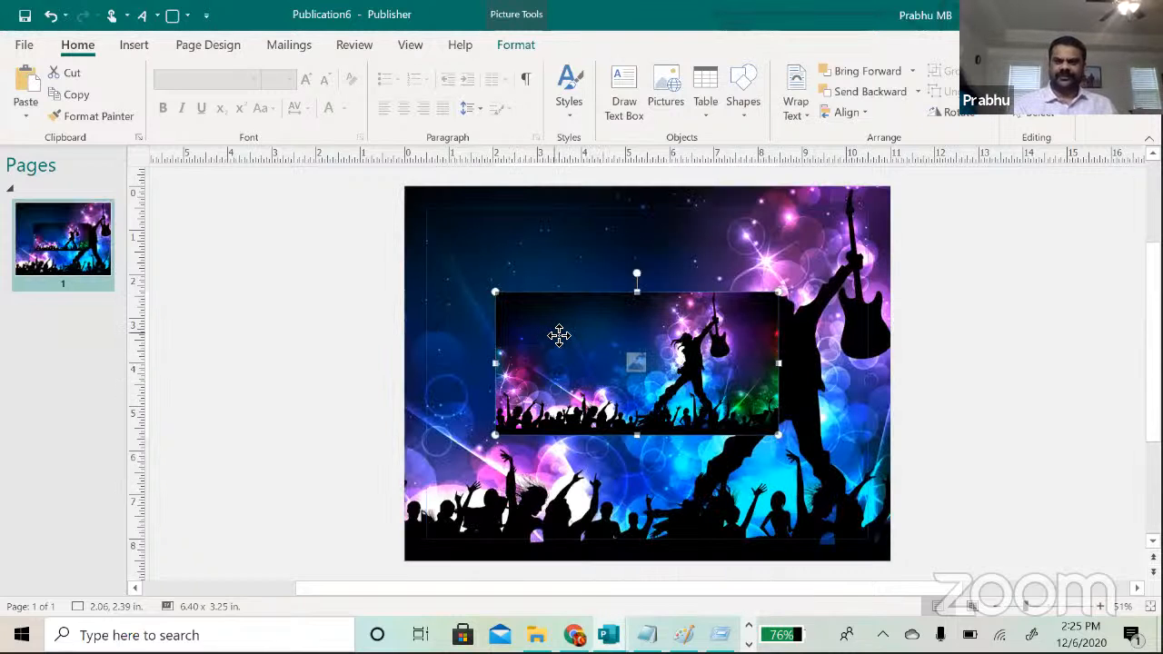
pyautogui.moveTo(557, 336); pyautogui.dragTo(571, 336)
pyautogui.press('Delete')
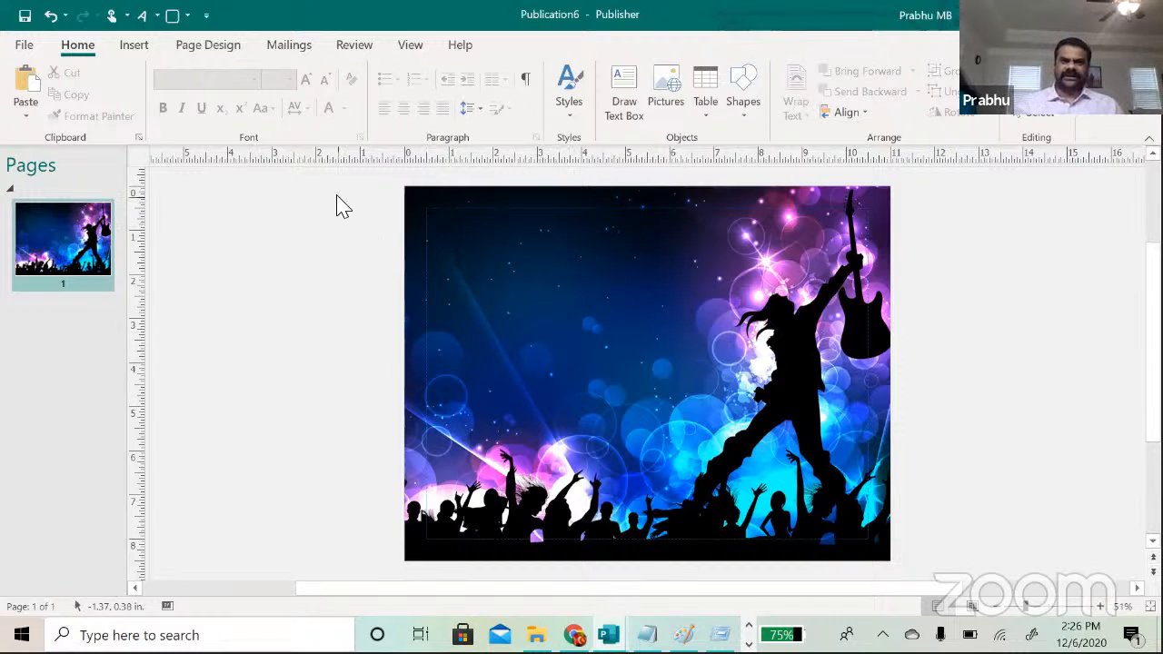
pyautogui.click(134, 51)
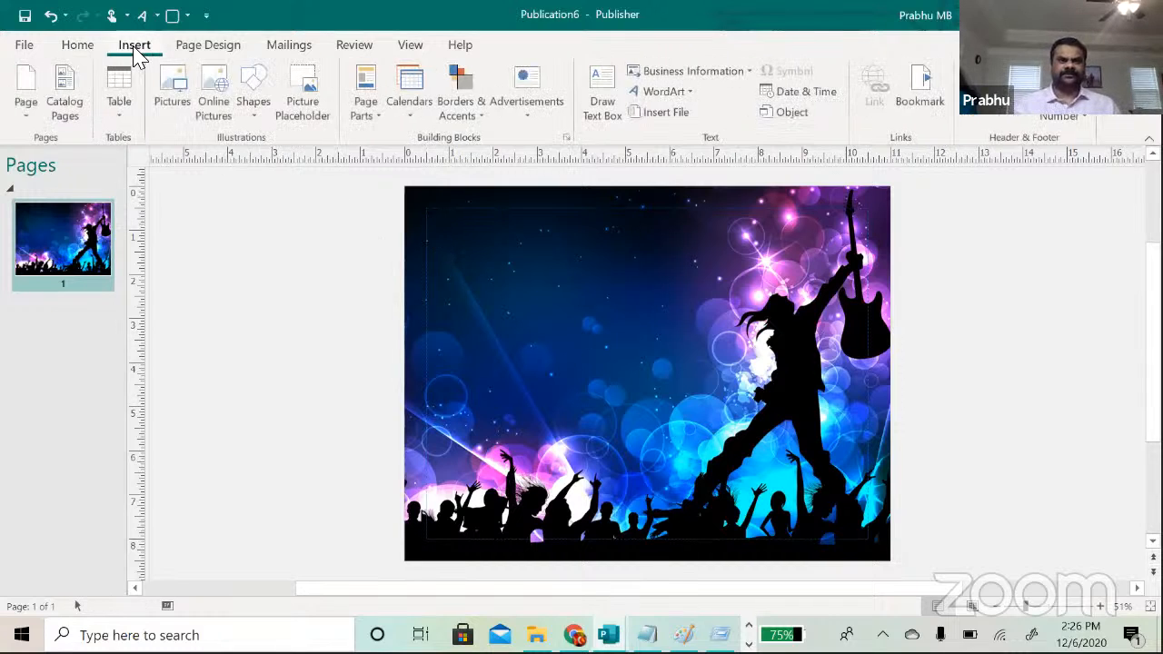
# Step: Insert plain-style WordArt reading 'Greater Atlanta' and 'Tamil Sangam' on two lines
pyautogui.click(688, 95)
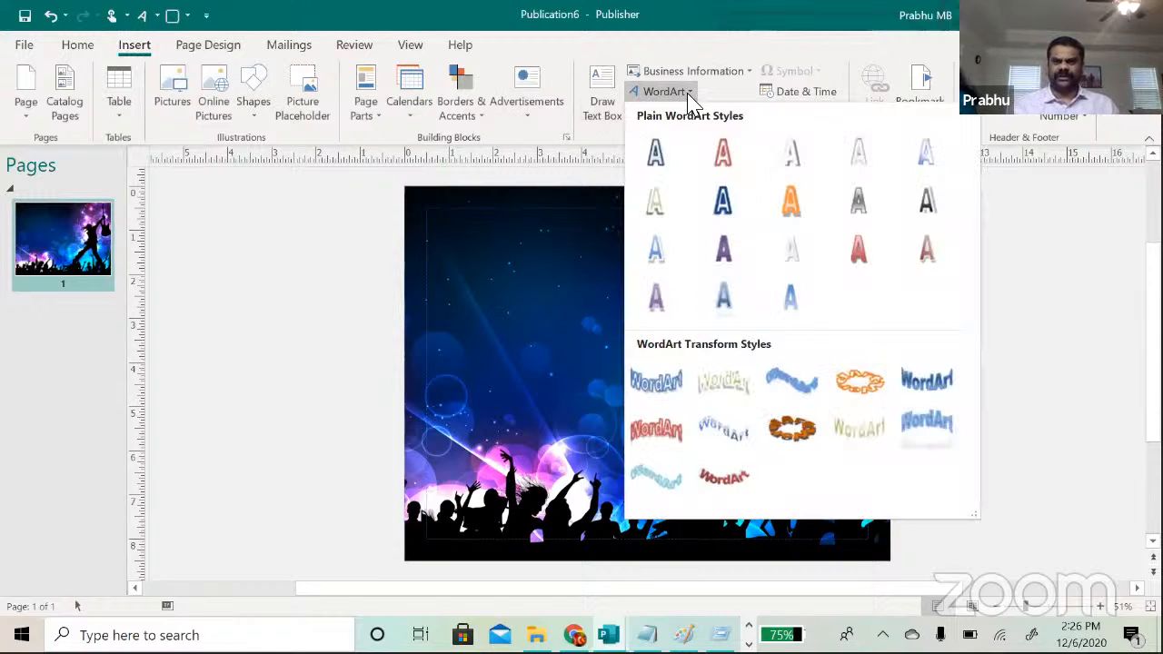
pyautogui.rightClick(781, 252)
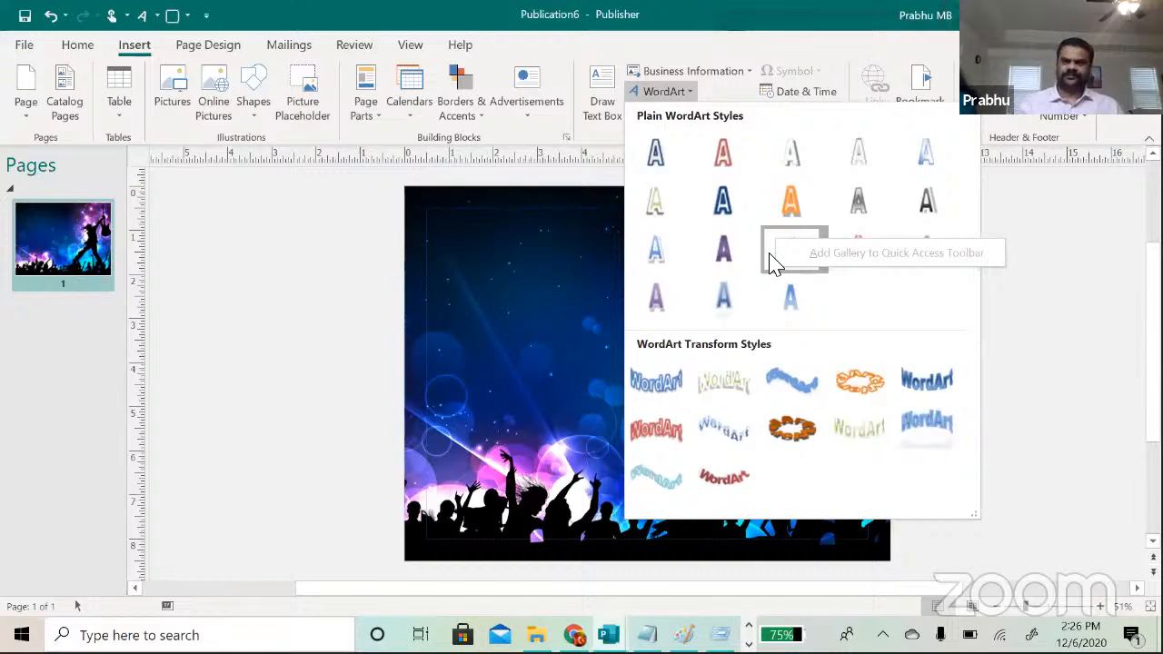
pyautogui.click(771, 264)
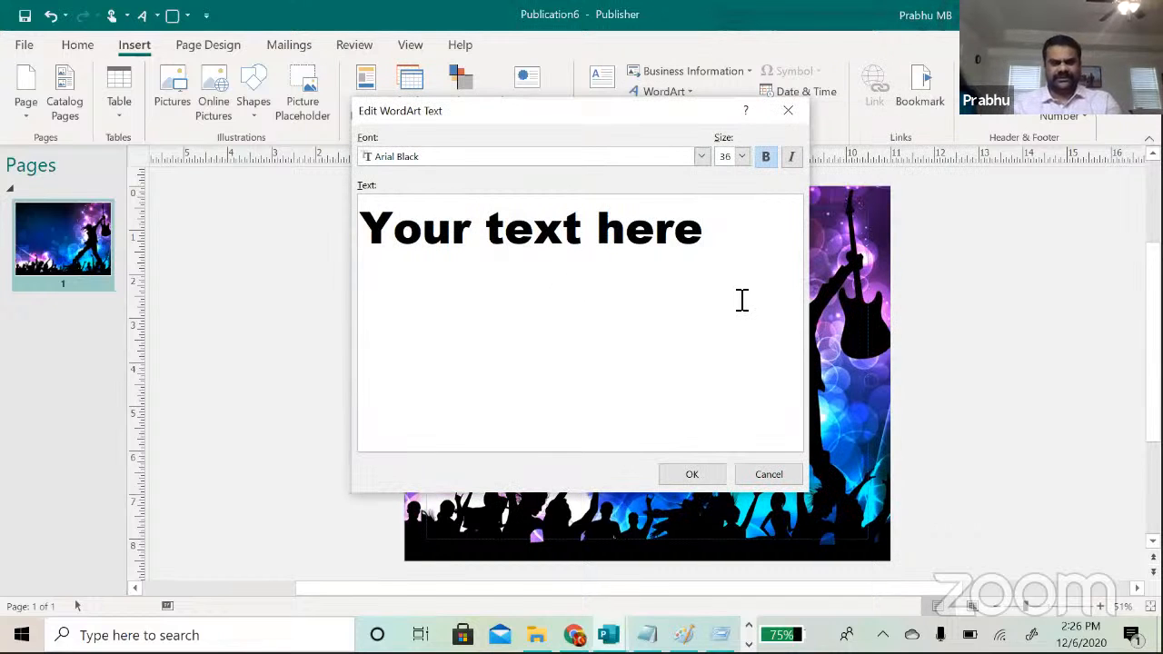
pyautogui.write('Gre')
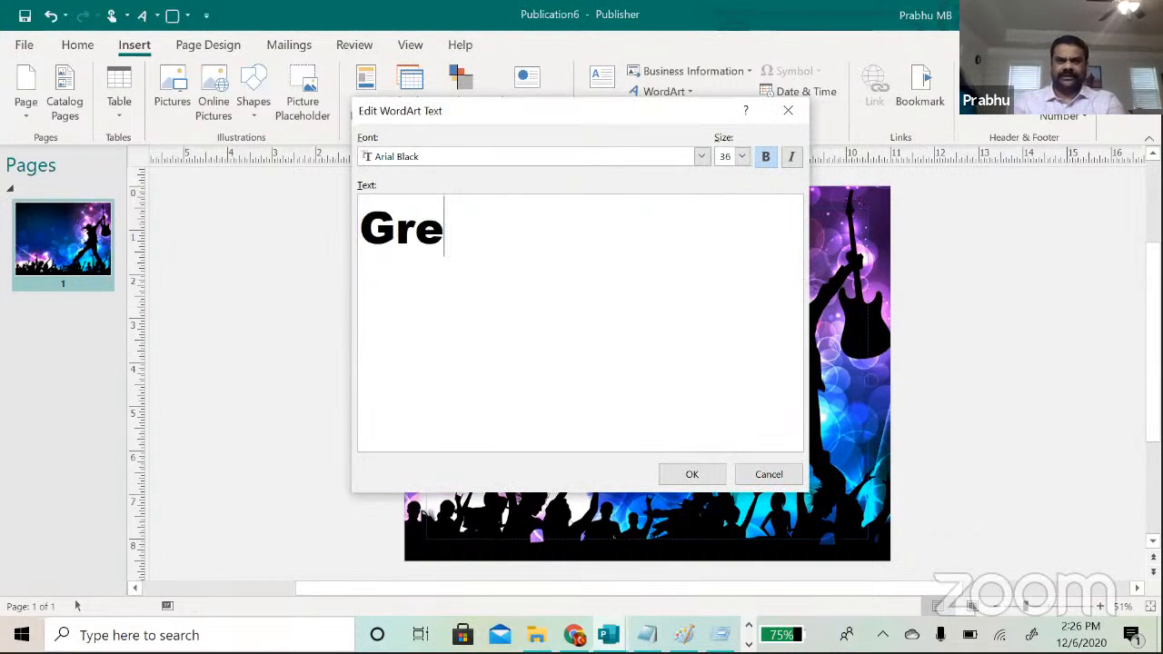
pyautogui.write('ater ATla')
pyautogui.press('BackSpace')
pyautogui.press('BackSpace')
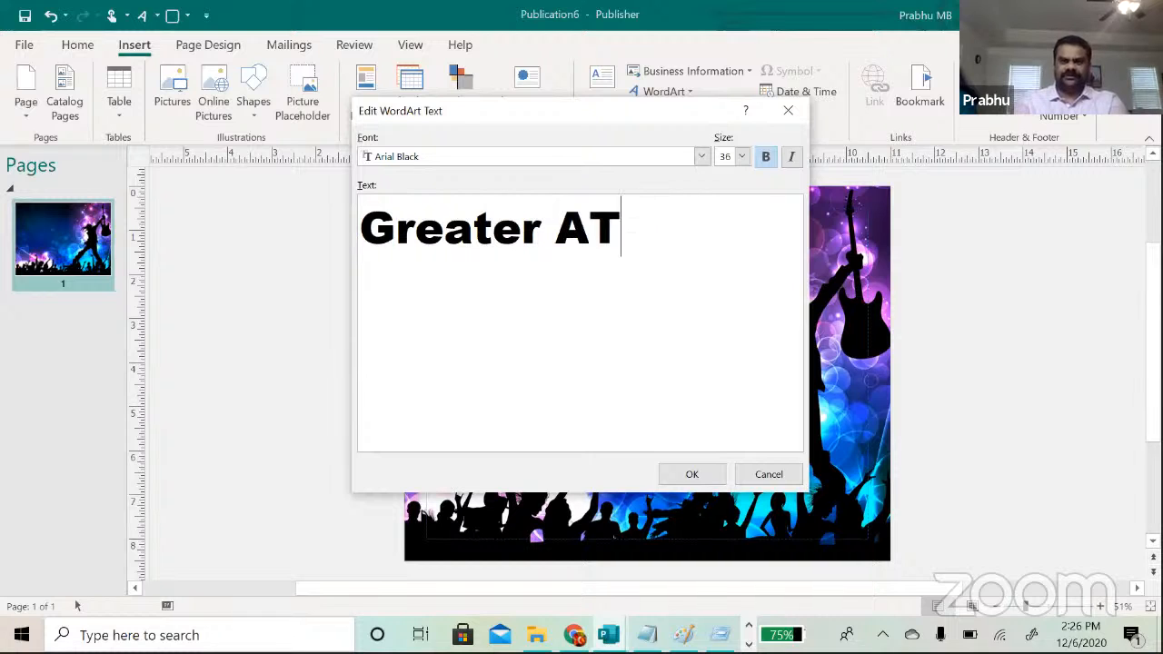
pyautogui.press('BackSpace')
pyautogui.write('tlanta')
pyautogui.press('Return')
pyautogui.write('Tami')
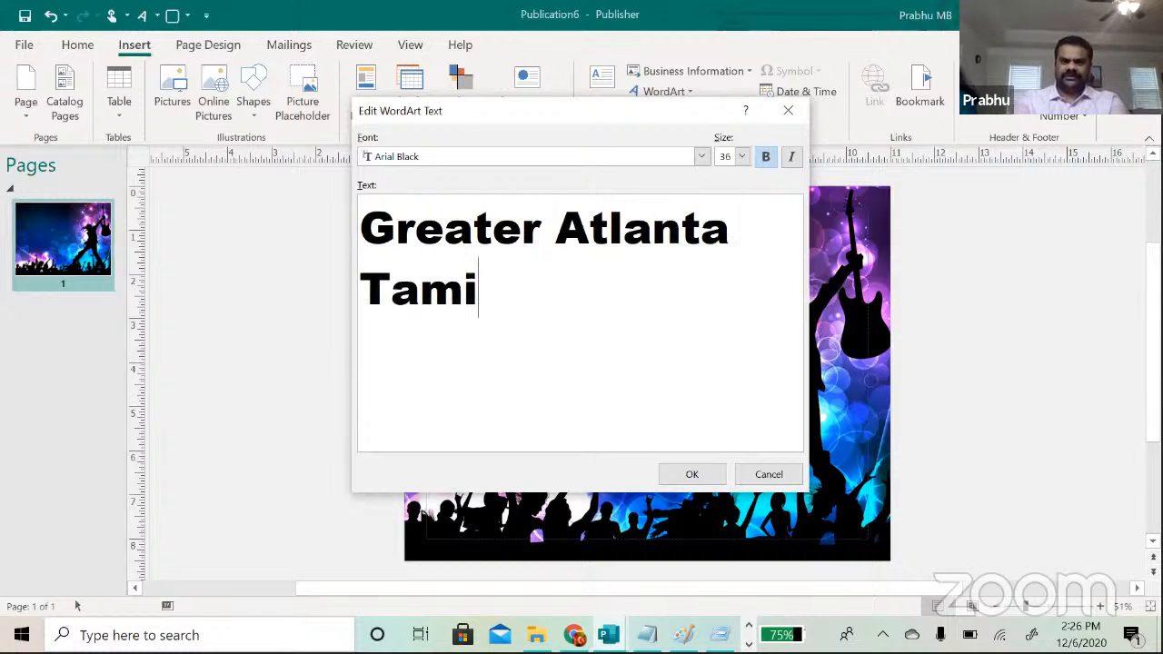
pyautogui.write('l Sanga')
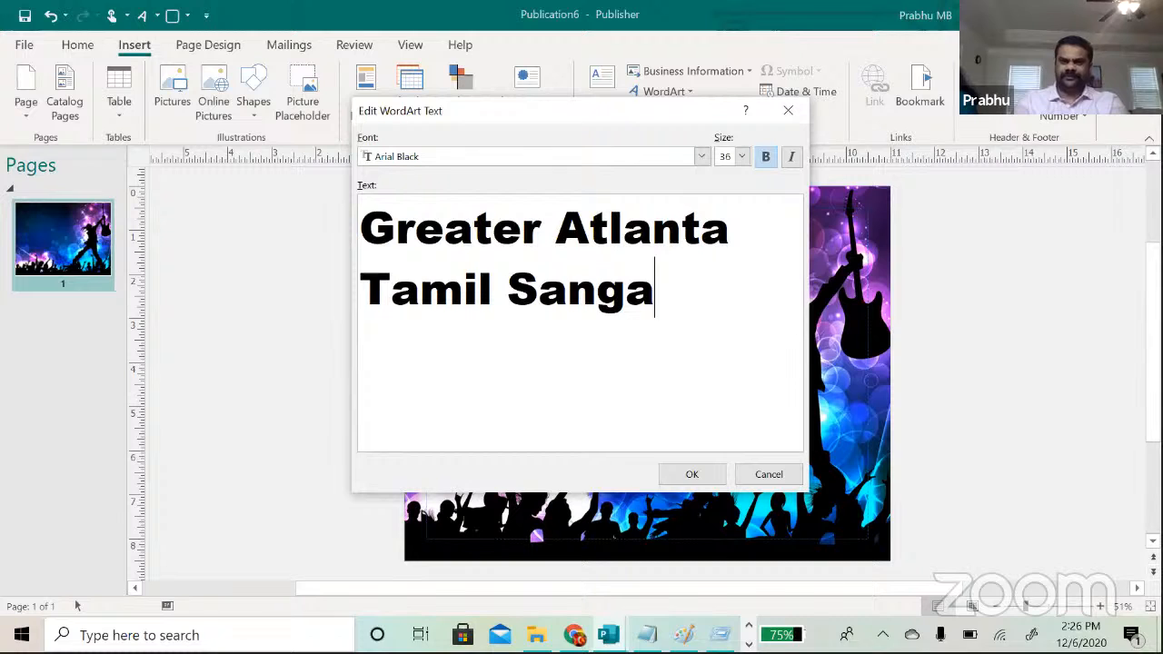
pyautogui.write('m')
pyautogui.press('Return')
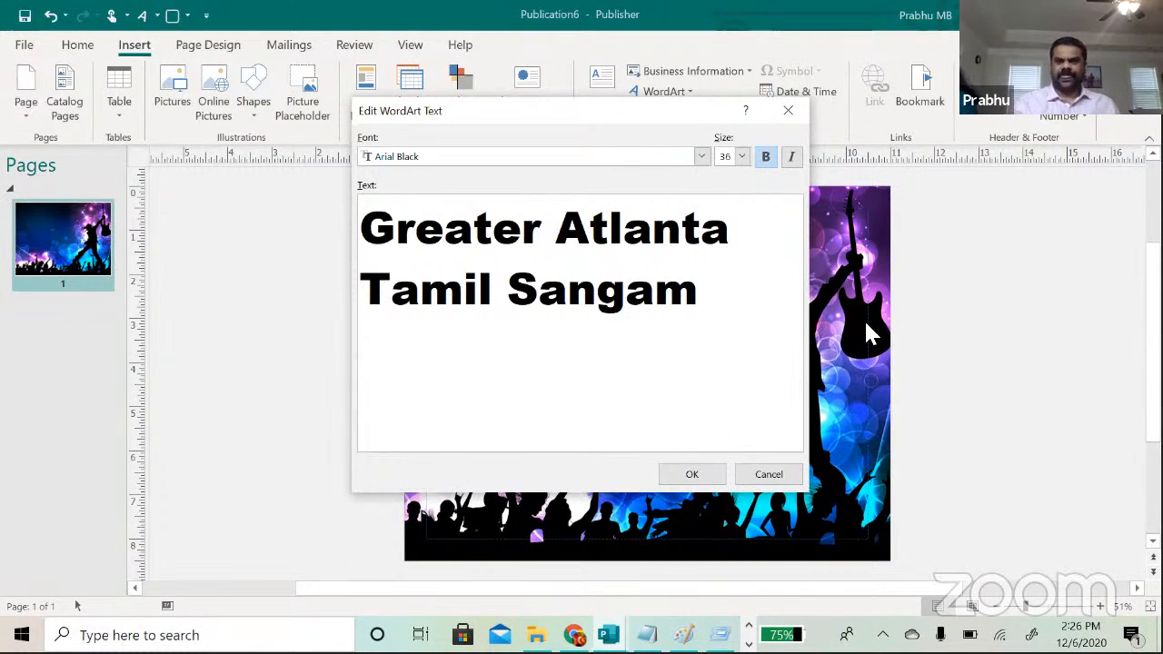
pyautogui.press('BackSpace')
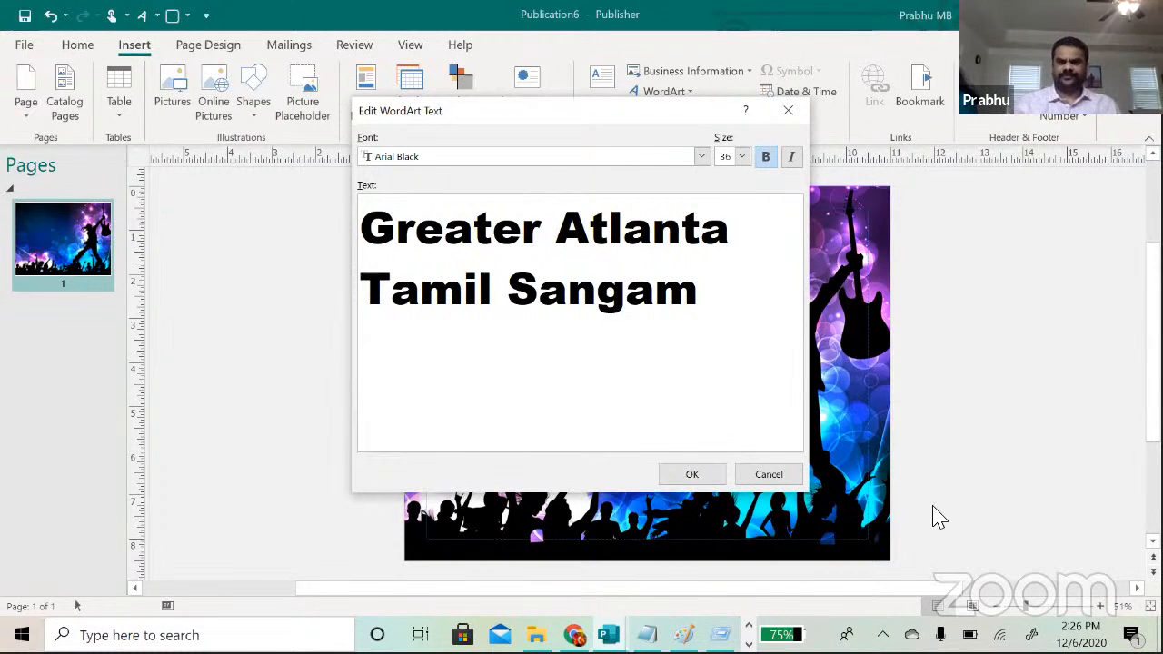
pyautogui.click(699, 474)
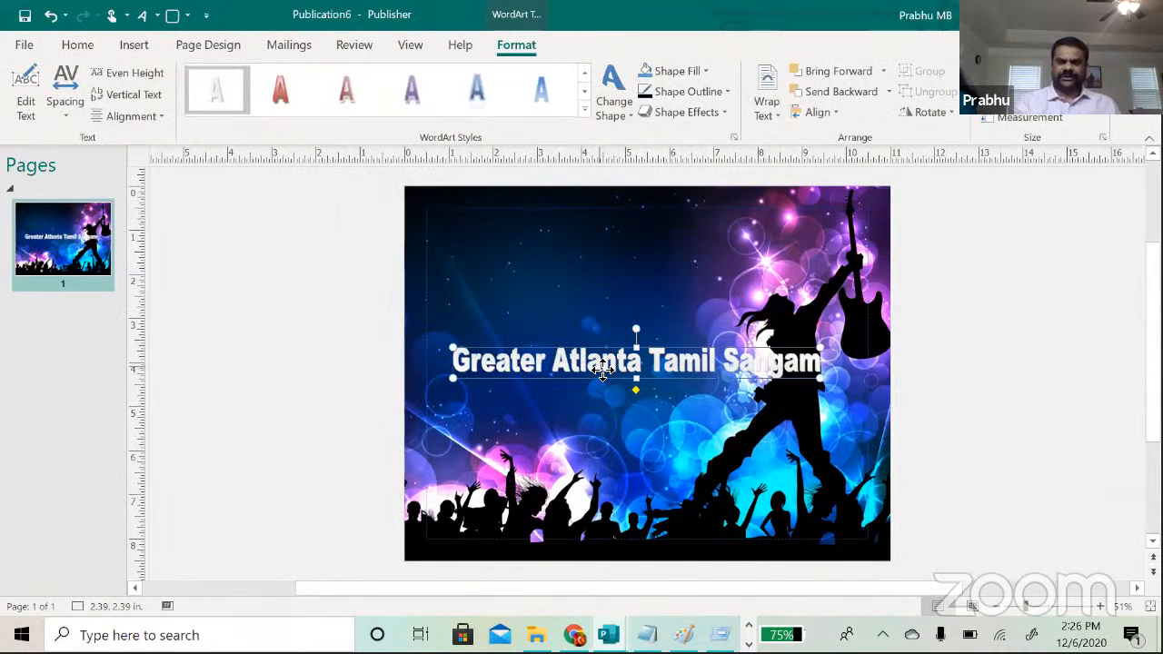
# Step: Drag the WordArt heading to the top edge of the flyer, then bring up Notepad
pyautogui.moveTo(602, 369); pyautogui.dragTo(562, 225)
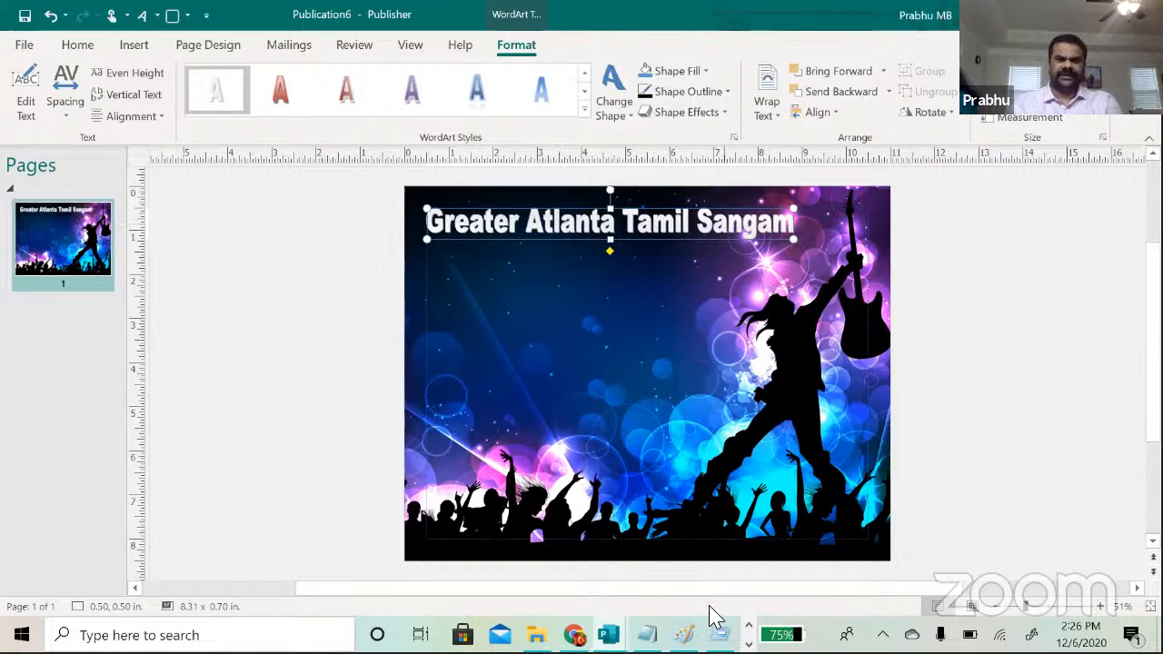
pyautogui.click(647, 635)
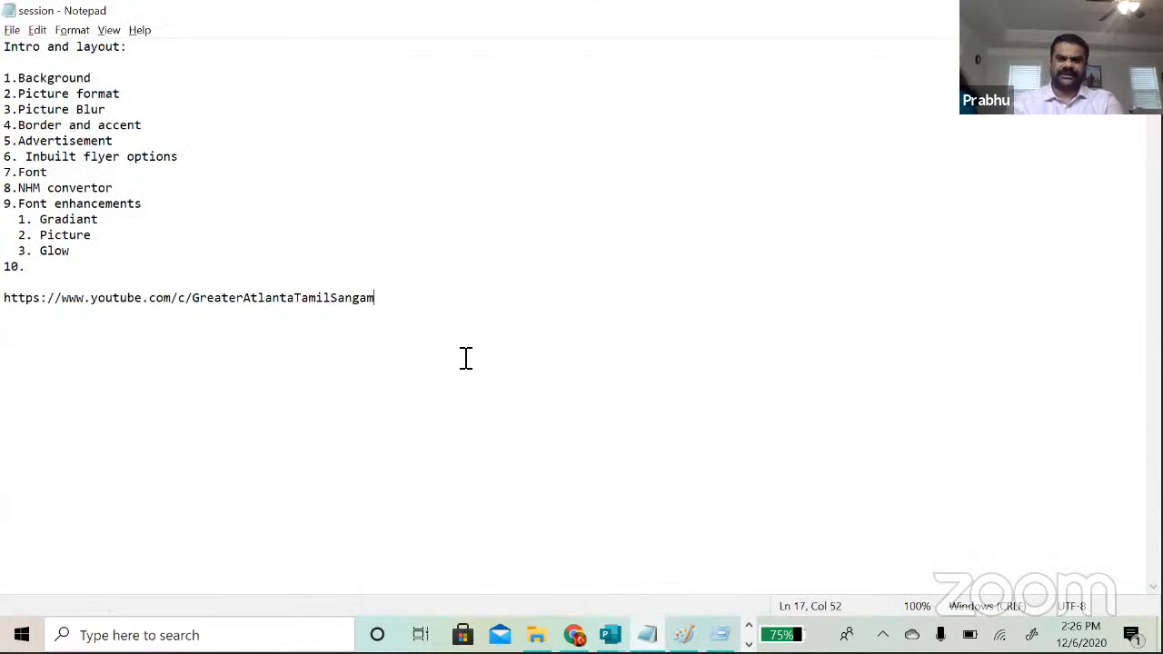
# Step: Add the note 'TAB and TAM tamil fonts.' below the YouTube link, then return to Publisher
pyautogui.press('Return')
pyautogui.press('Return')
pyautogui.write('TAB and TAM')
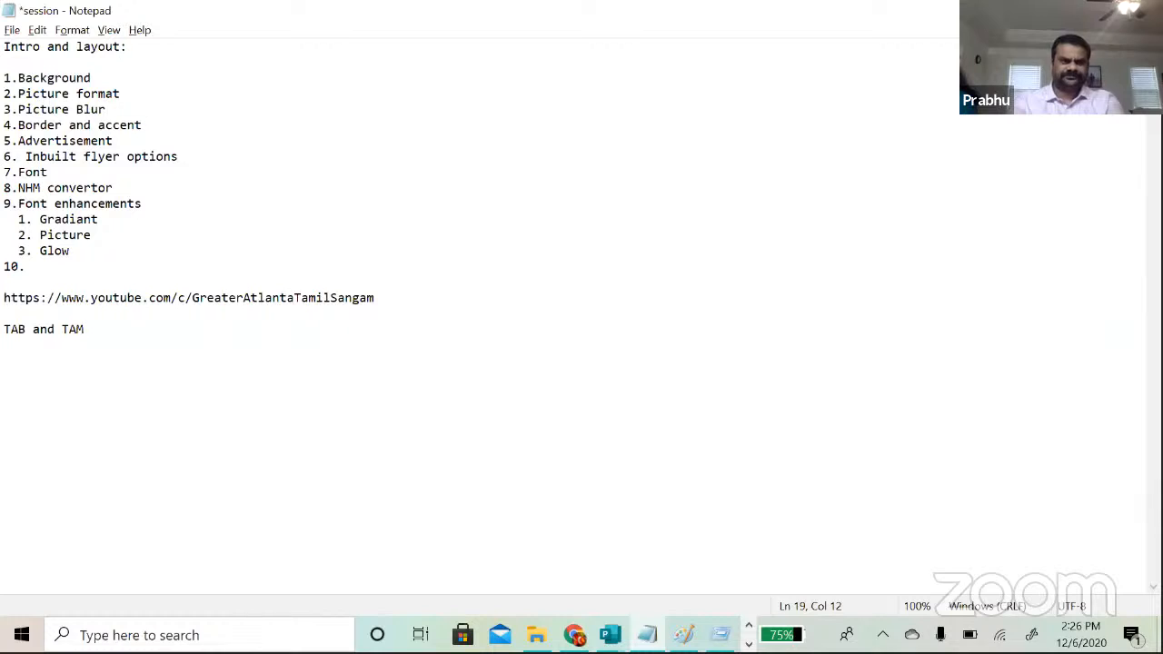
pyautogui.press('BackSpace')
pyautogui.write('M tamil fonts')
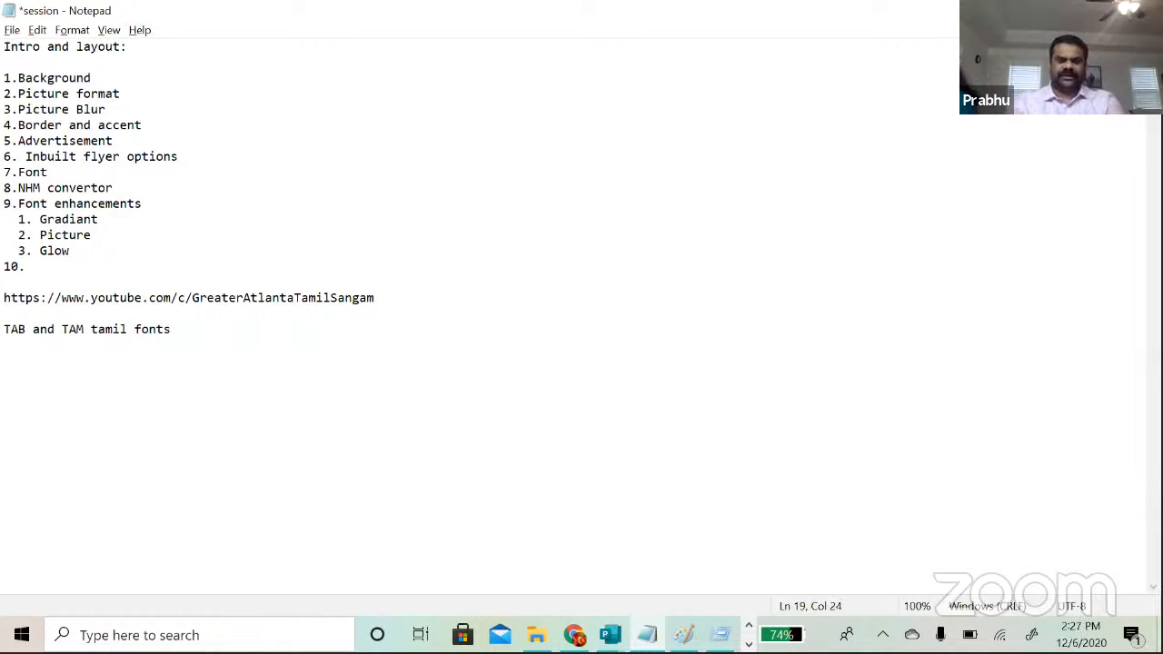
pyautogui.write('.')
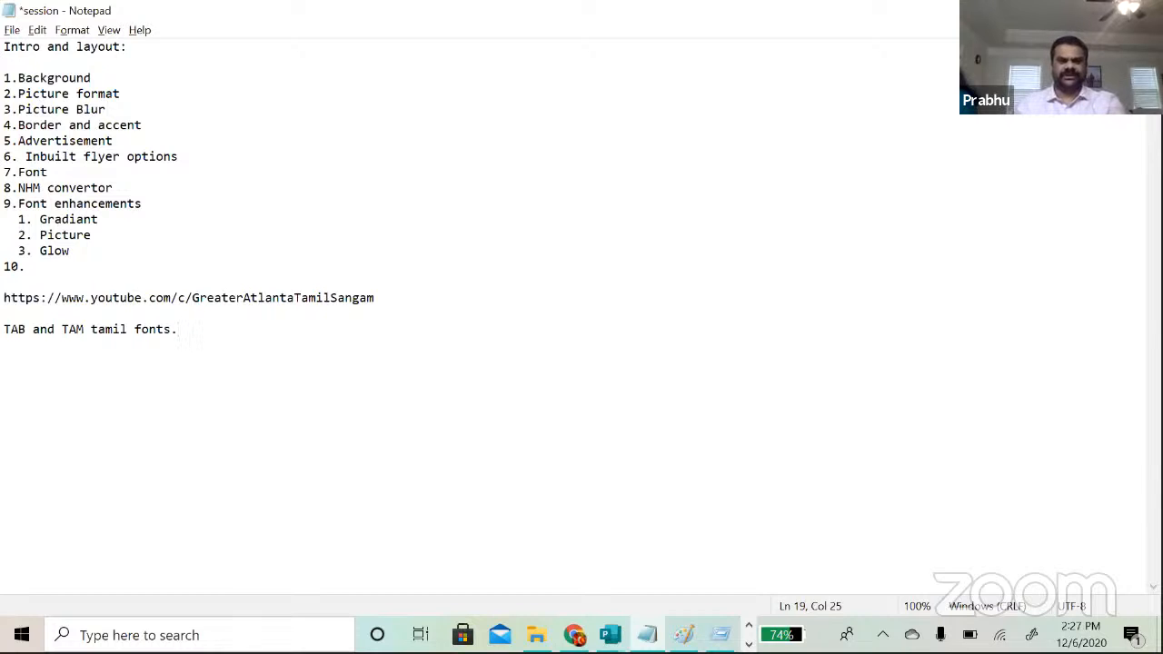
pyautogui.hotkey('alt', 'Tab')
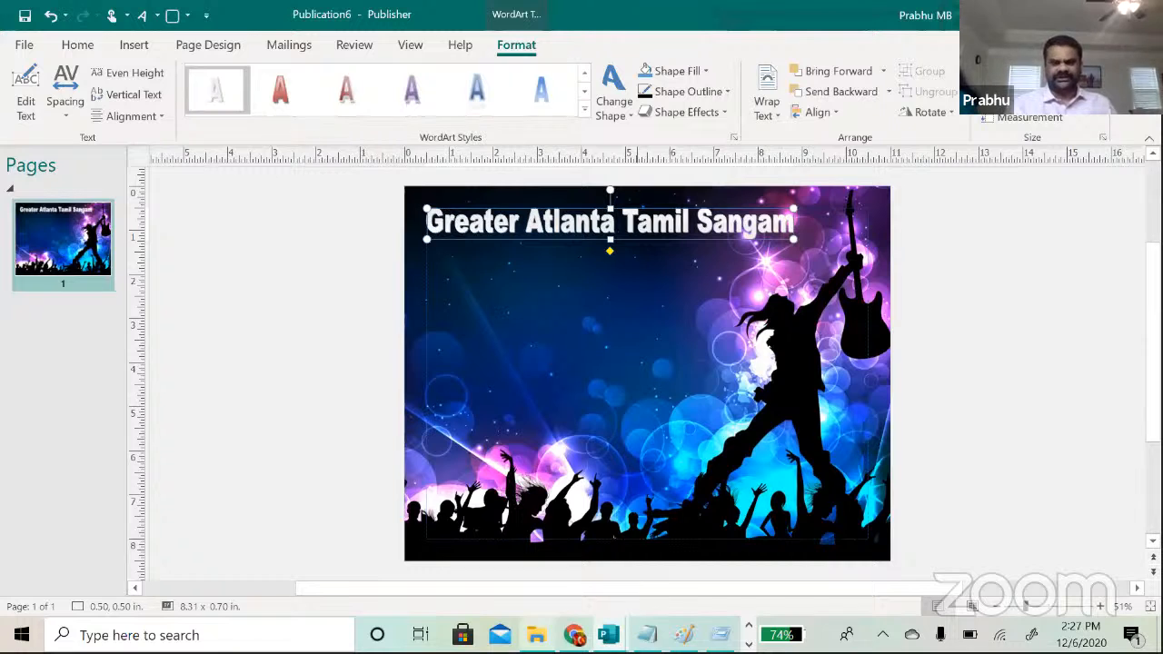
# Step: Open a new Explorer window at C:\Windows\Fonts and scroll down to the TAM-Tamil fonts
pyautogui.click(536, 635)
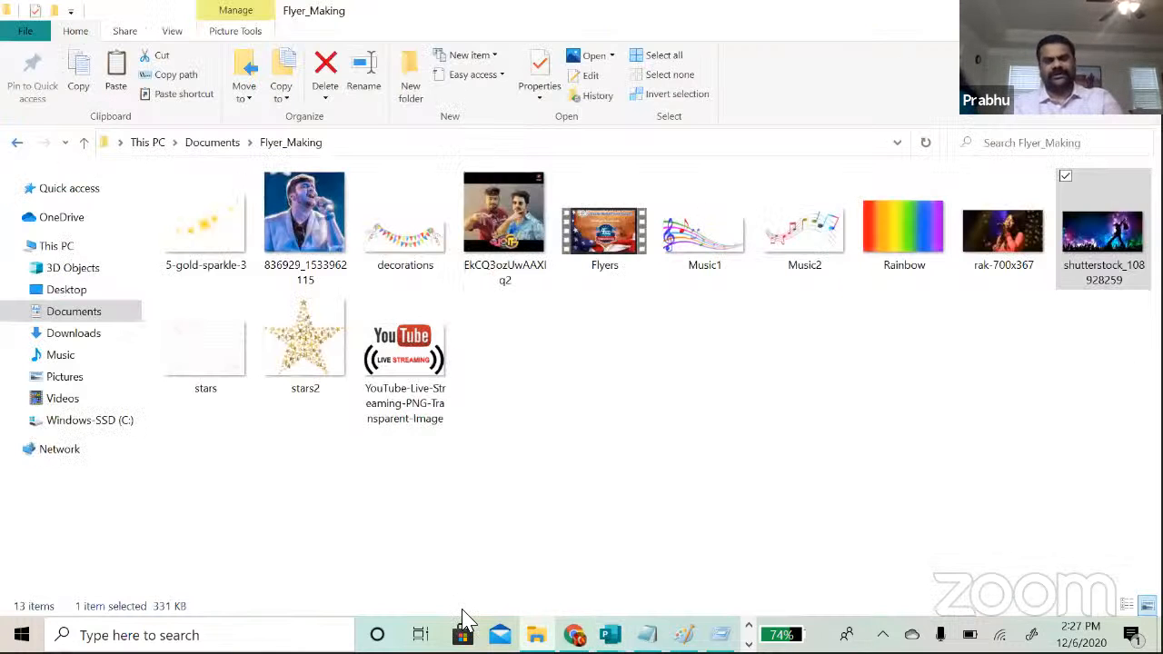
pyautogui.press('super+e')
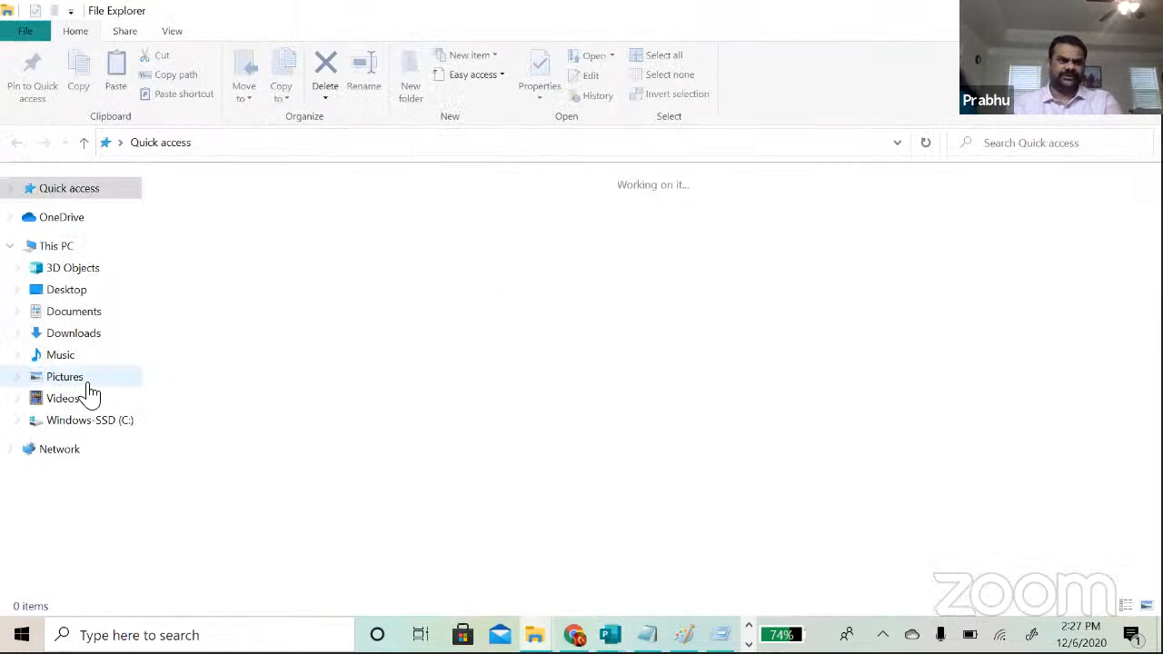
pyautogui.click(74, 421)
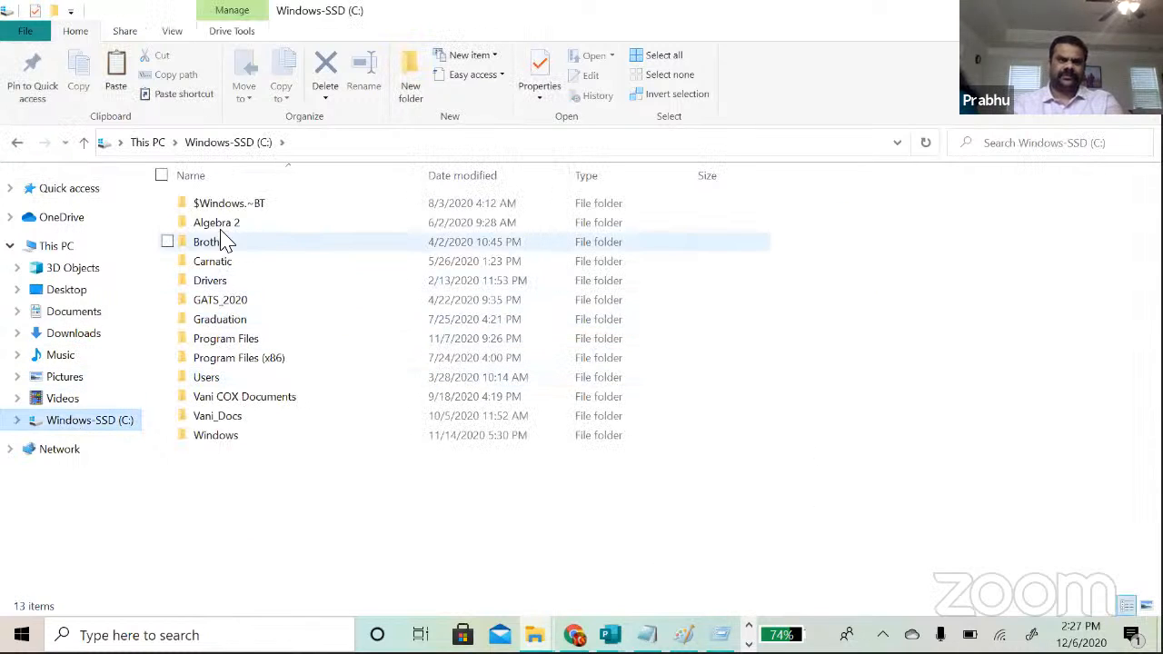
pyautogui.moveTo(215, 227)
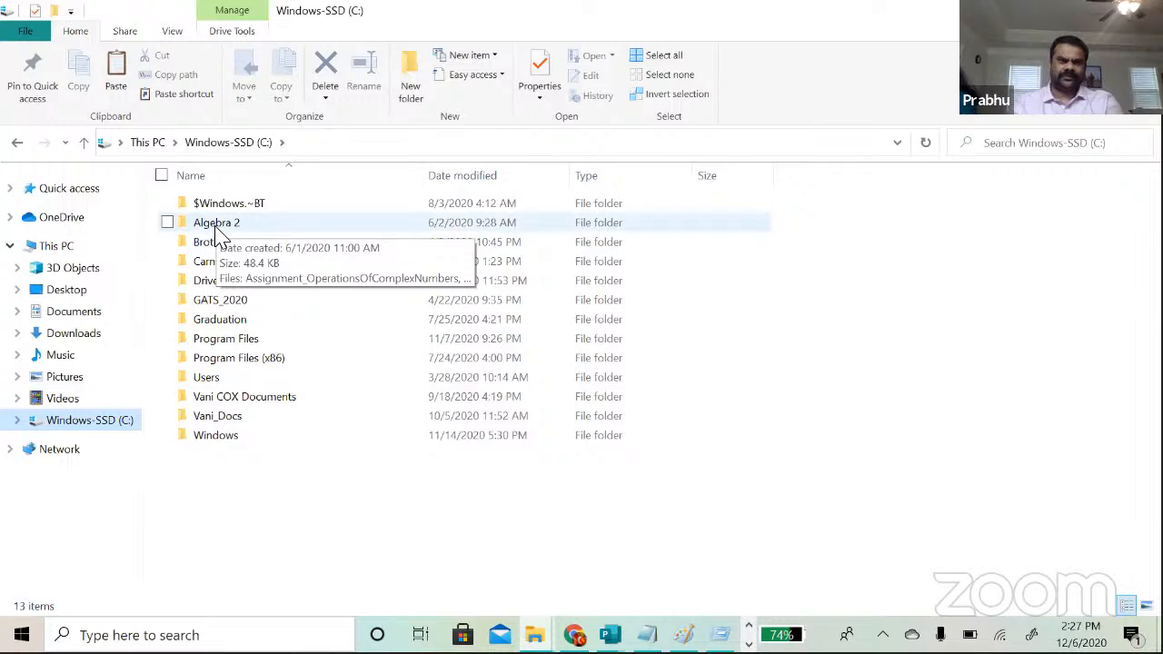
pyautogui.click(218, 232)
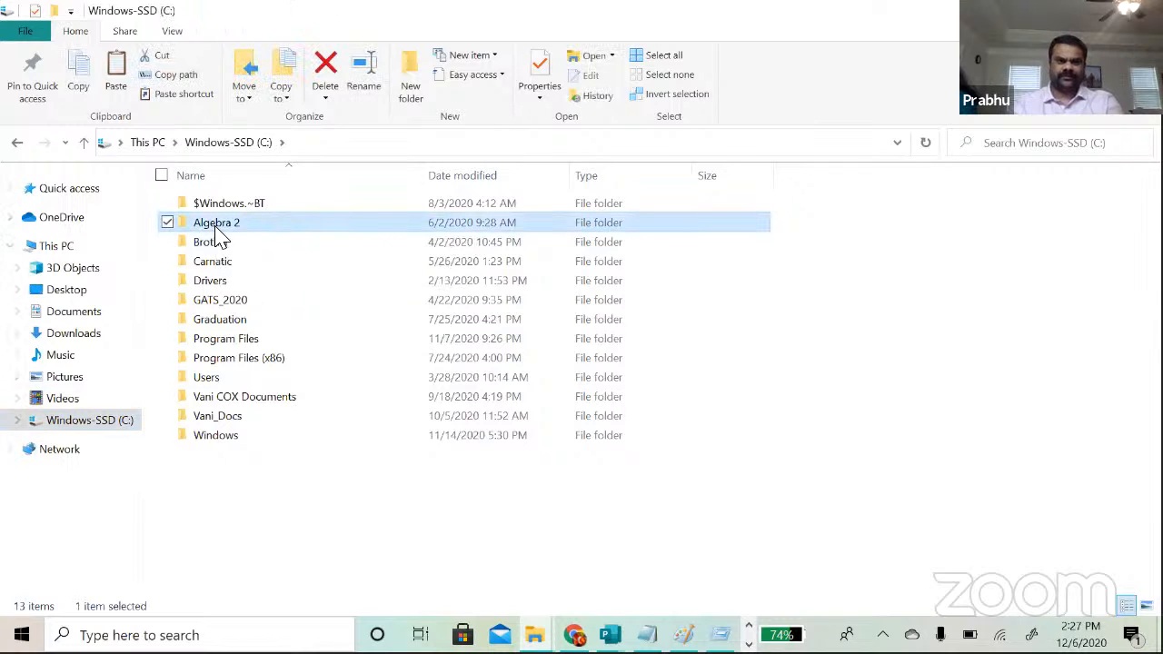
pyautogui.doubleClick(218, 442)
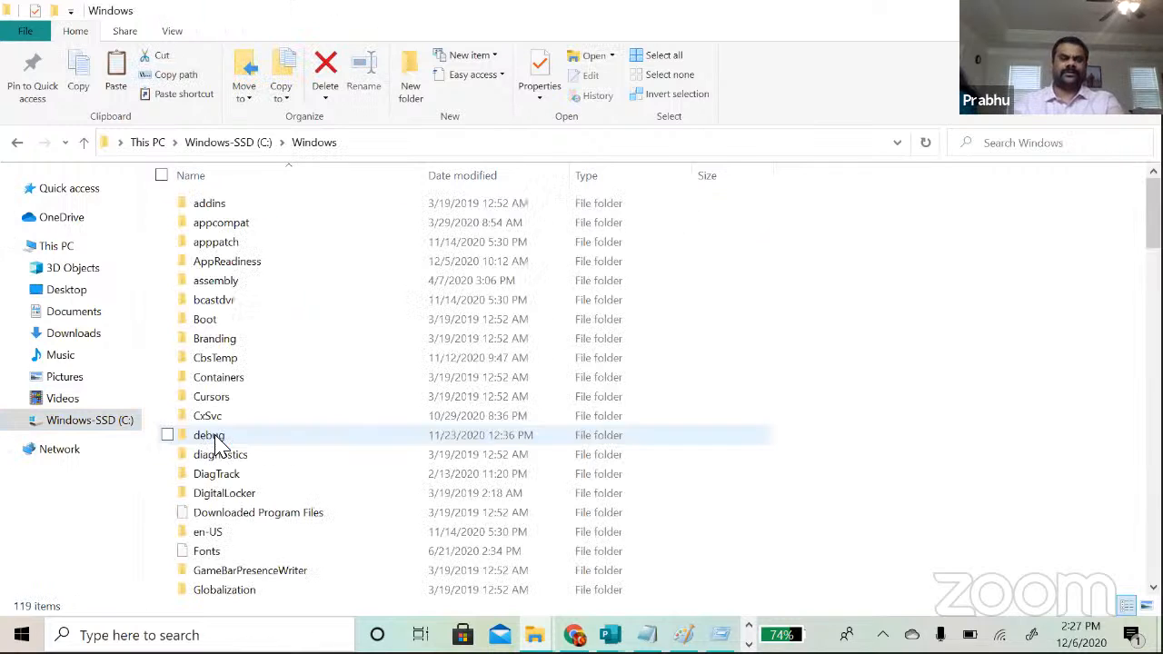
pyautogui.click(215, 309)
pyautogui.press('f')
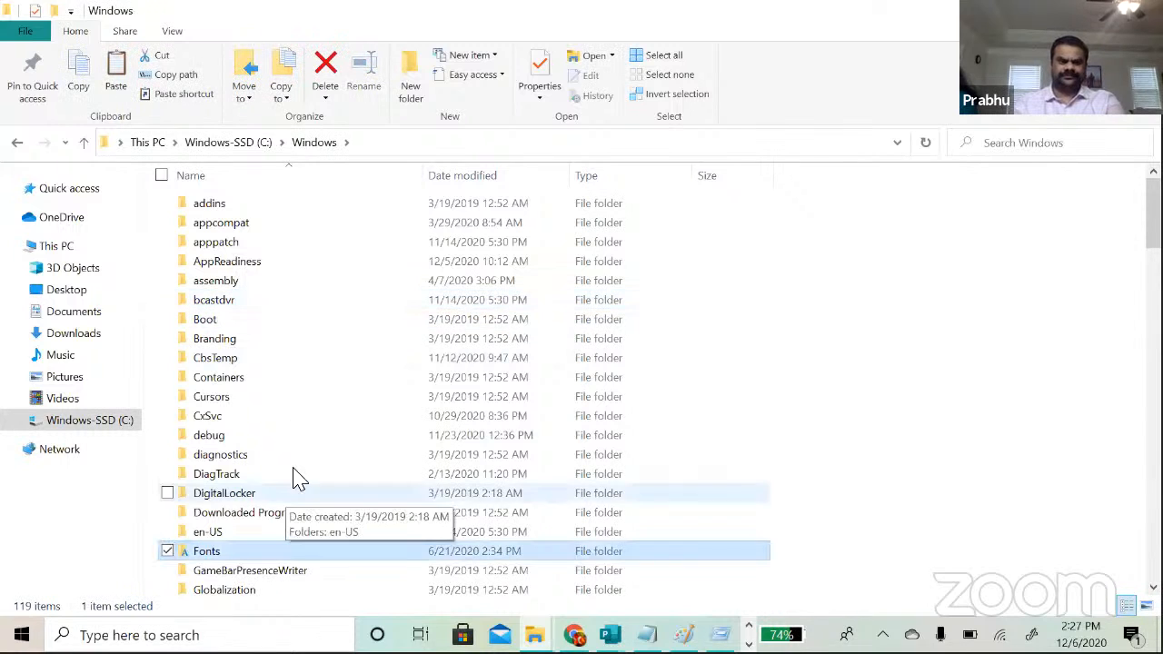
pyautogui.doubleClick(218, 554)
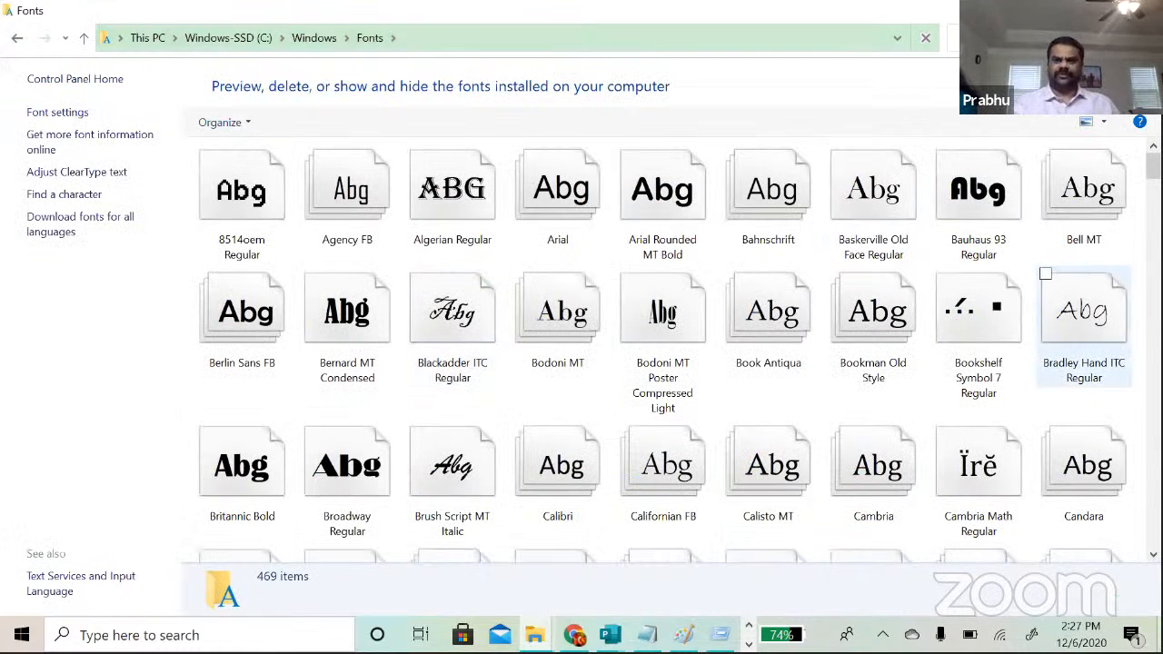
pyautogui.scroll(-2, 972, 168)
pyautogui.scroll(-20, 972, 168)
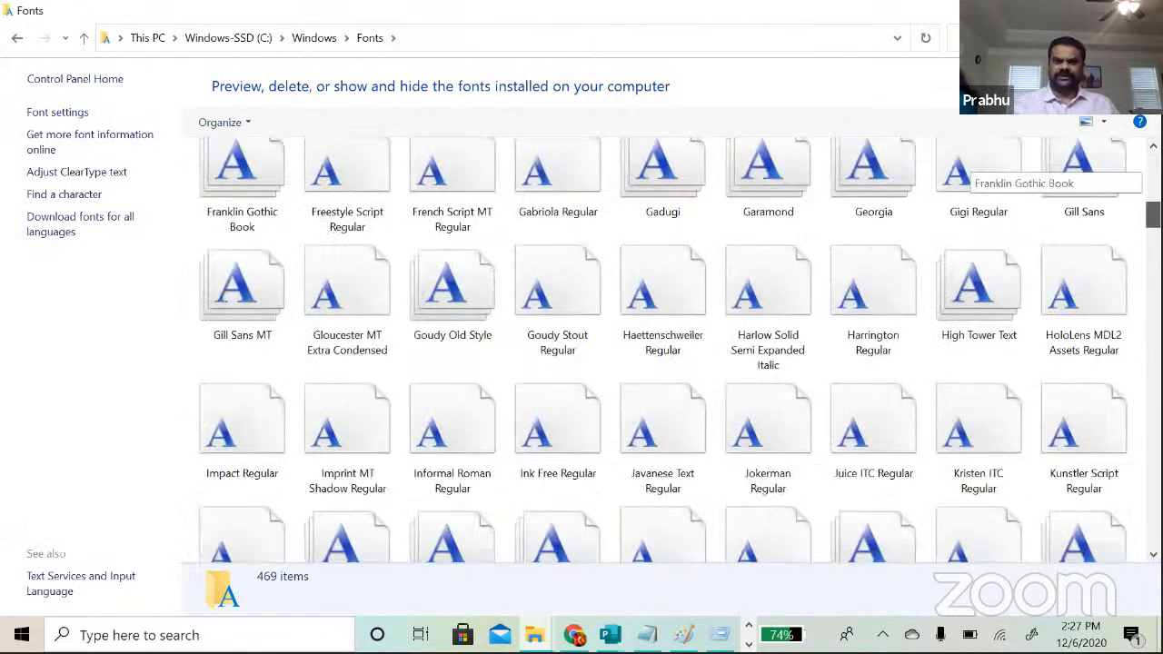
pyautogui.scroll(-20, 972, 168)
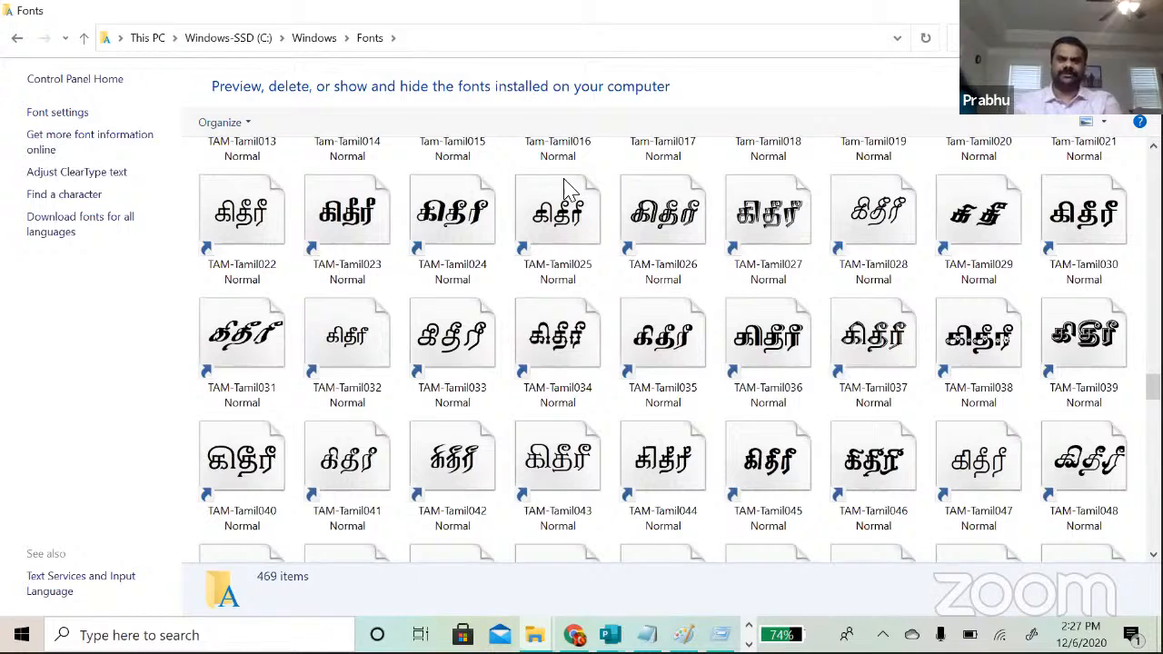
# Step: Bring Chrome's tamiltyping.in tab forward and place the cursor in the empty Thanglish box
pyautogui.hotkey('alt', 'Tab')
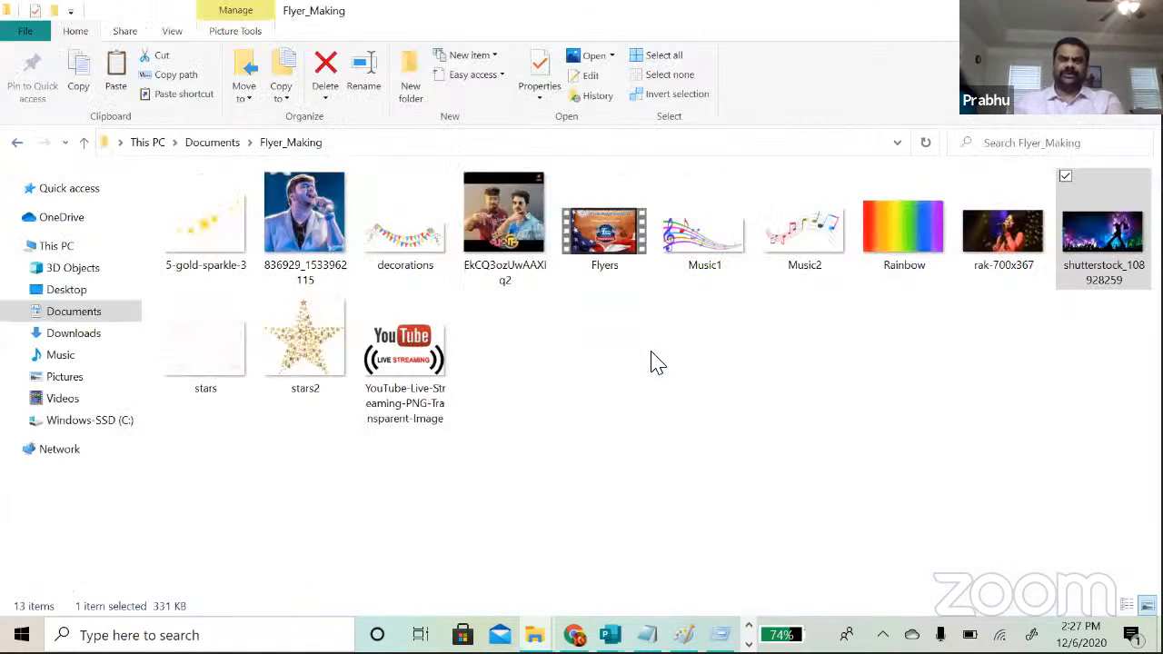
pyautogui.hotkey('alt', 'Tab')
pyautogui.hotkey('alt', 'Tab')
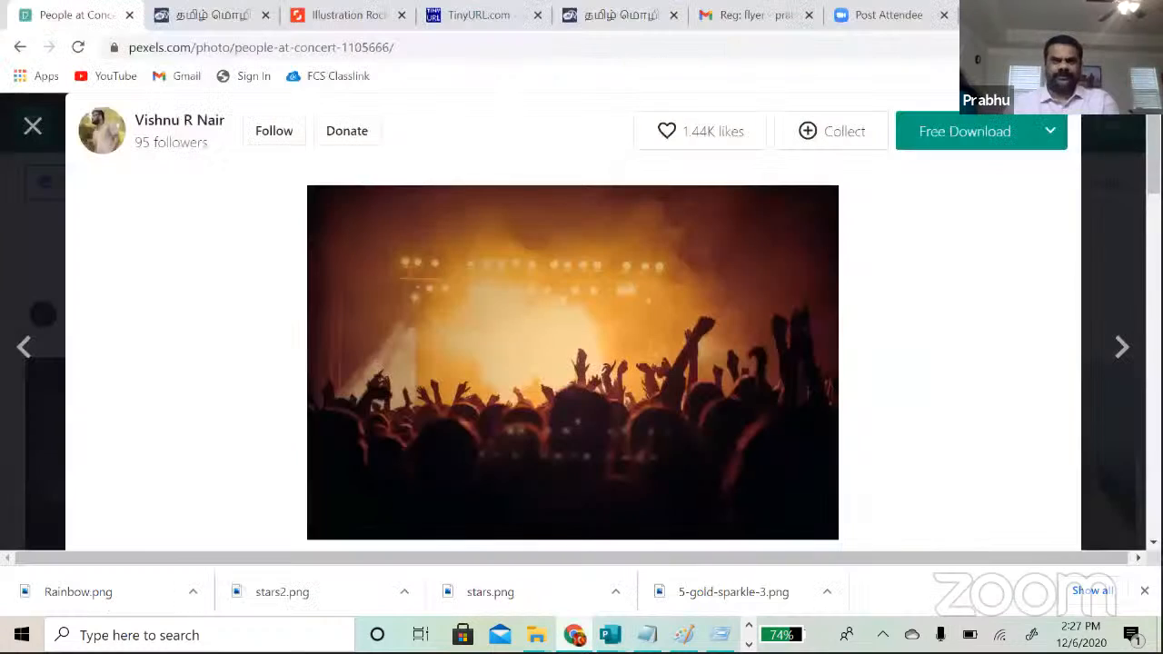
pyautogui.click(573, 634)
pyautogui.click(184, 16)
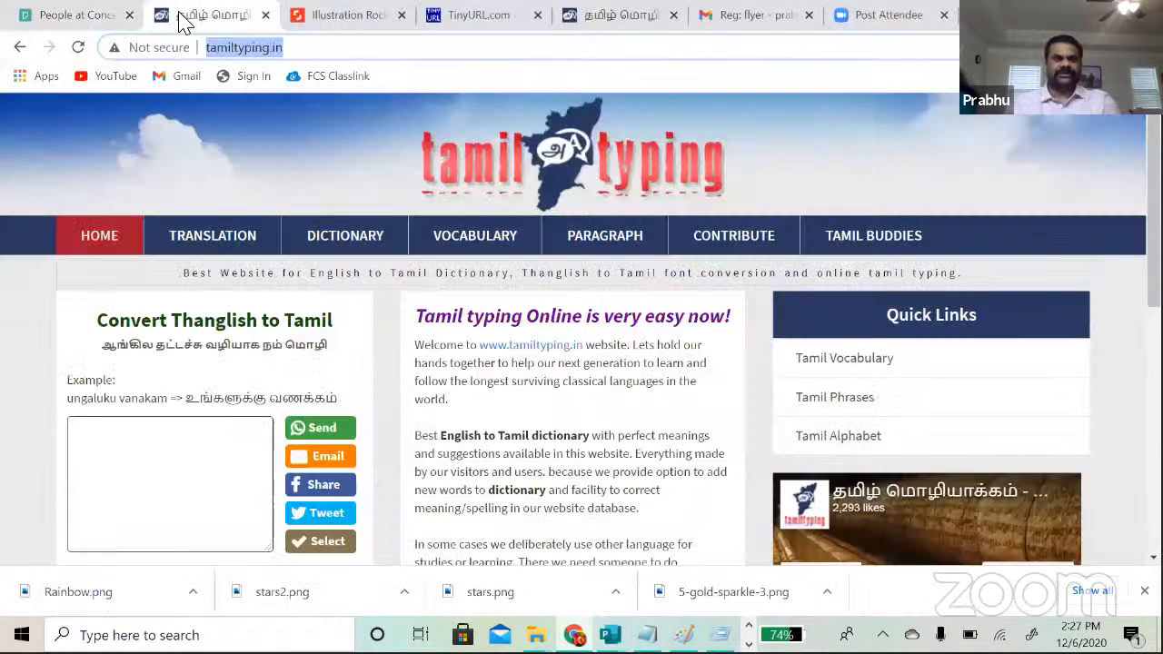
pyautogui.click(311, 51)
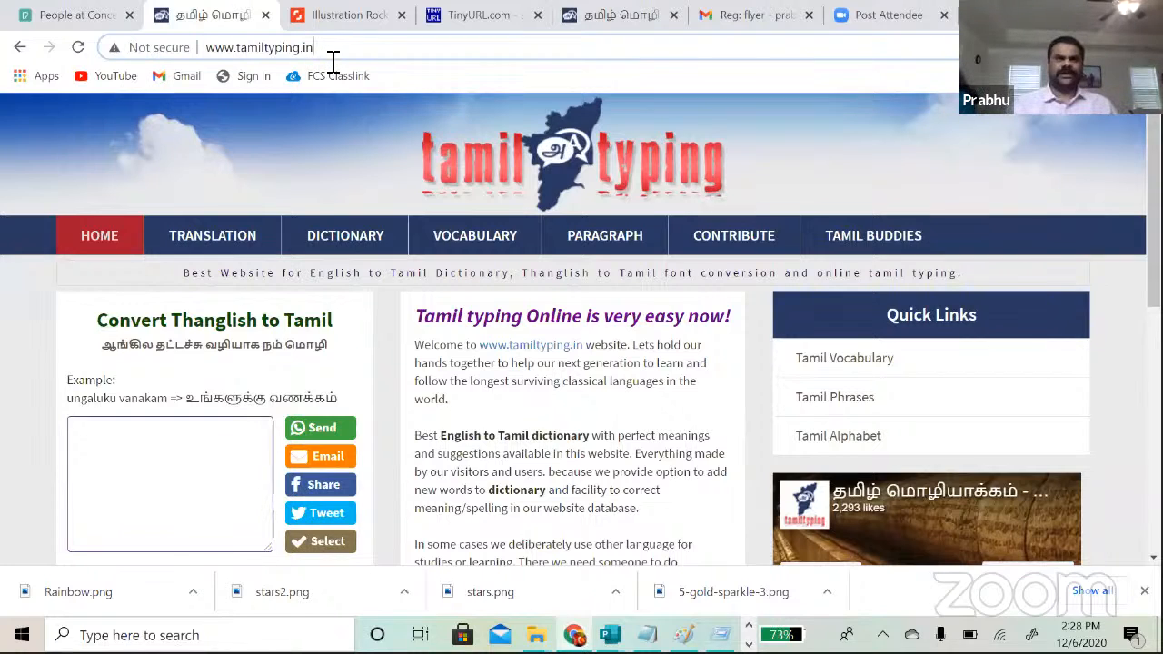
pyautogui.click(139, 452)
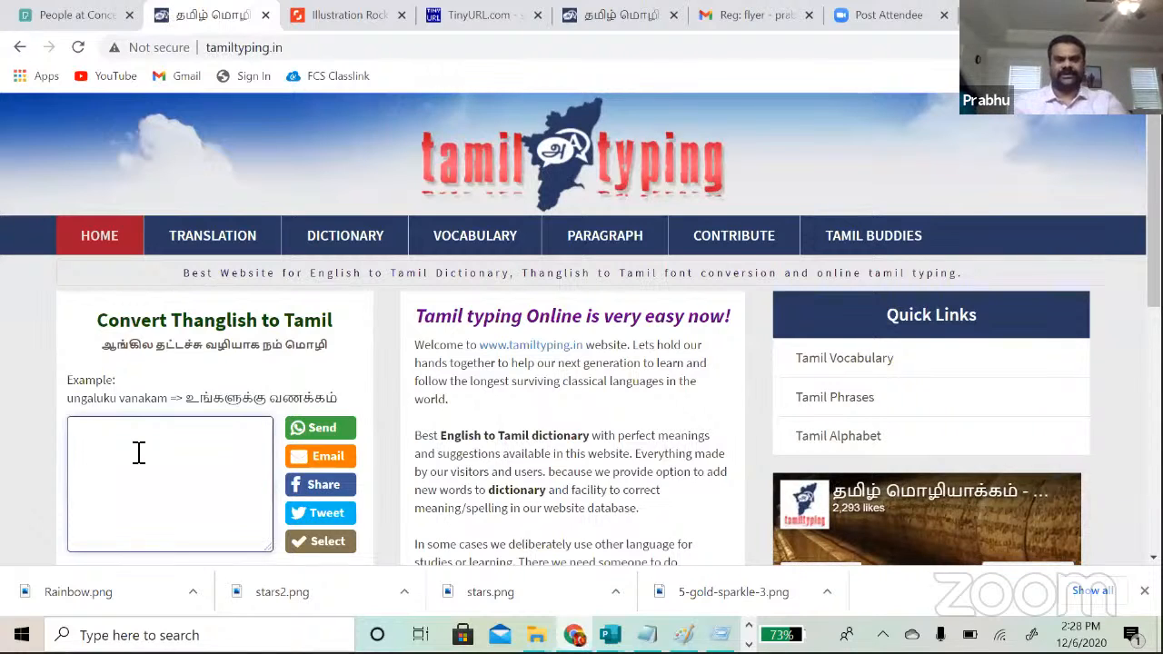
# Step: Type 'atlanta managarath tamil sangam', fix 'sangam', select the Tamil result, and return to Publisher
pyautogui.write('greater')
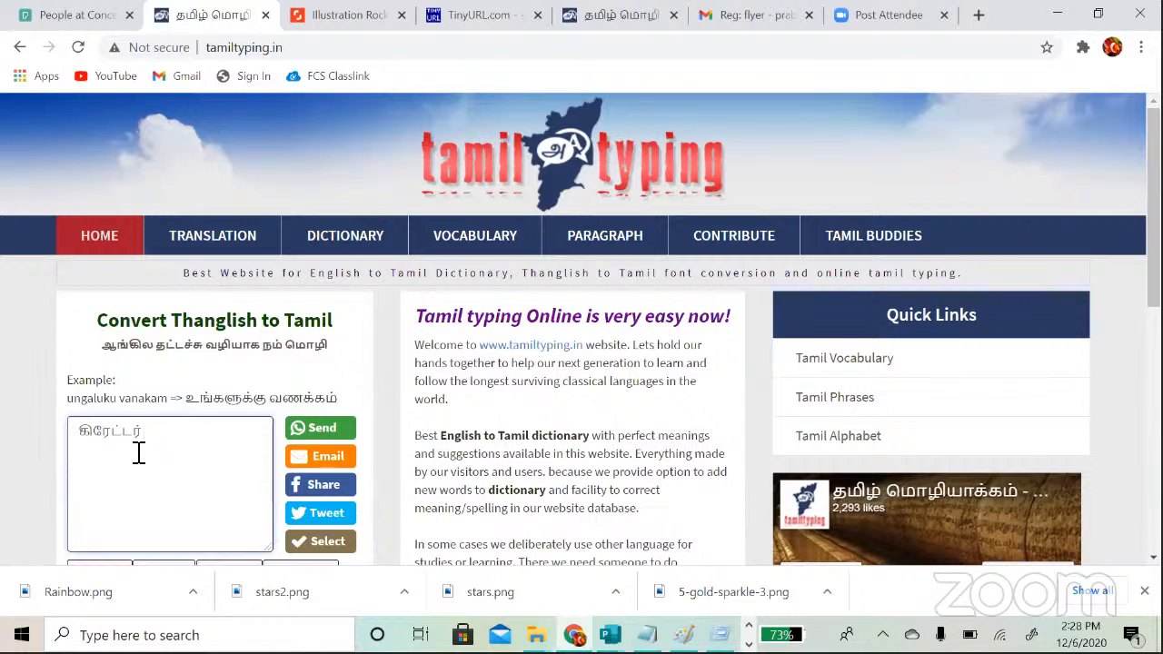
pyautogui.press('BackSpace')
pyautogui.press('BackSpace')
pyautogui.press('BackSpace')
pyautogui.press('BackSpace')
pyautogui.press('BackSpace')
pyautogui.press('BackSpace')
pyautogui.press('BackSpace')
pyautogui.press('BackSpace')
pyautogui.press('BackSpace')
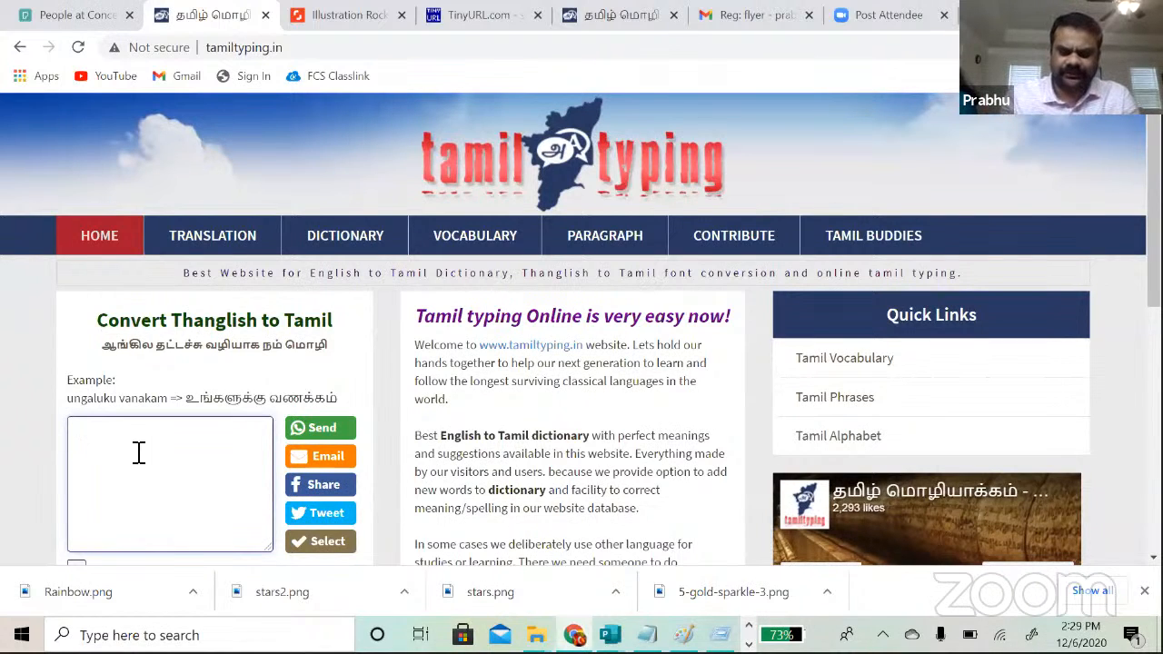
pyautogui.write('atlanta')
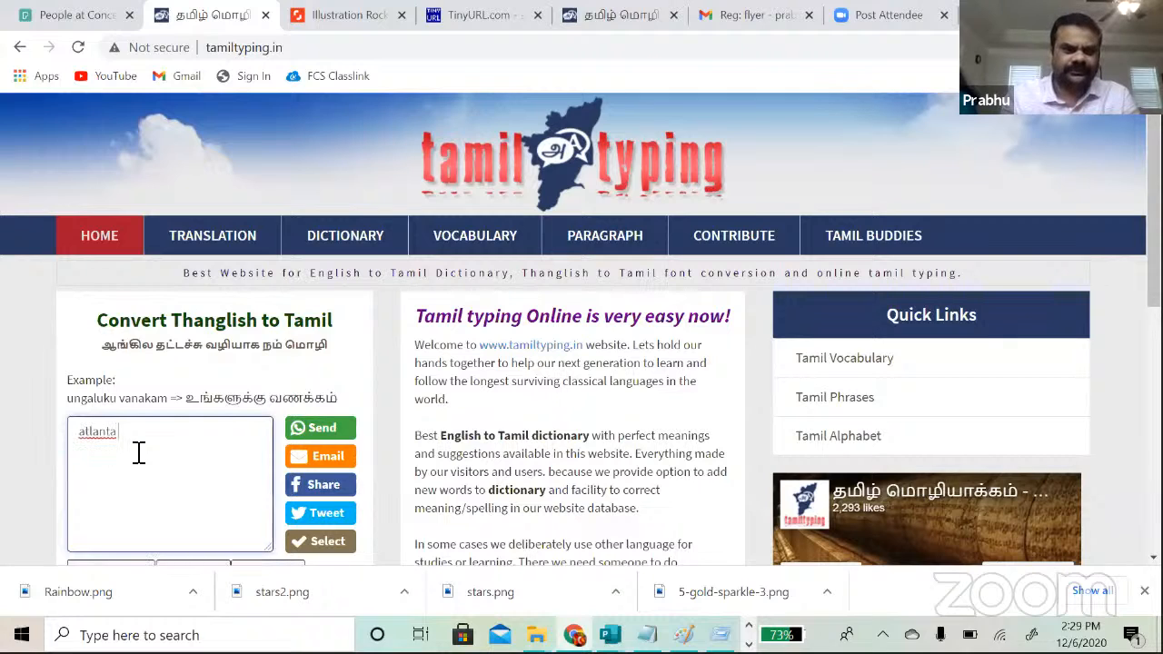
pyautogui.write(' mana')
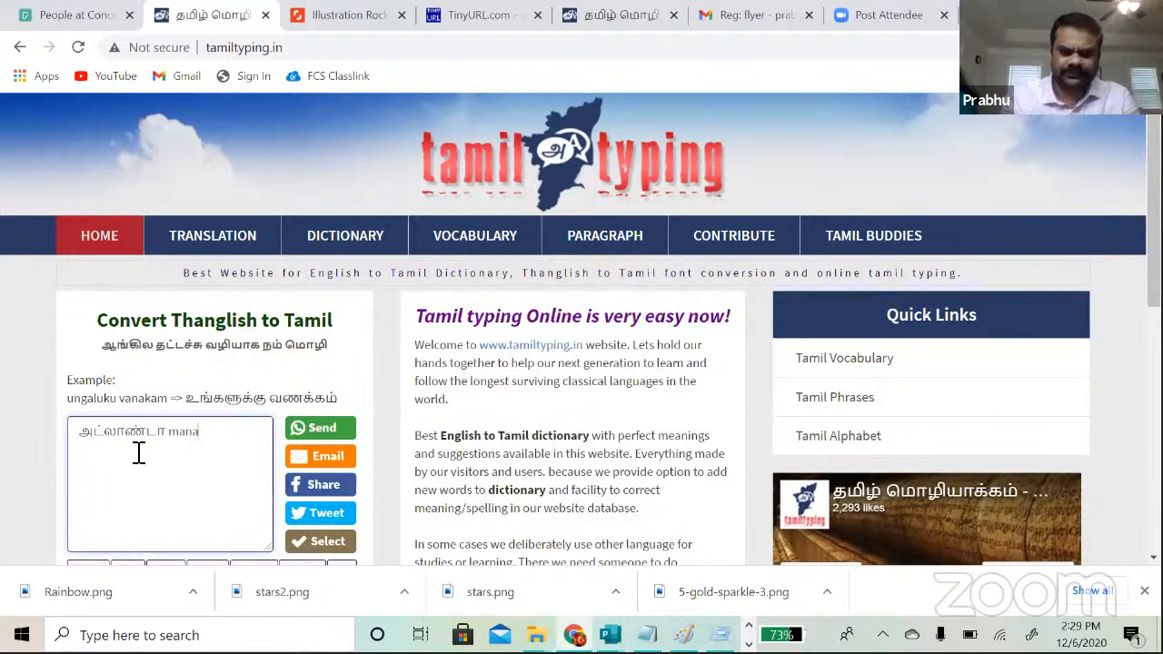
pyautogui.write('garath tamil sangam')
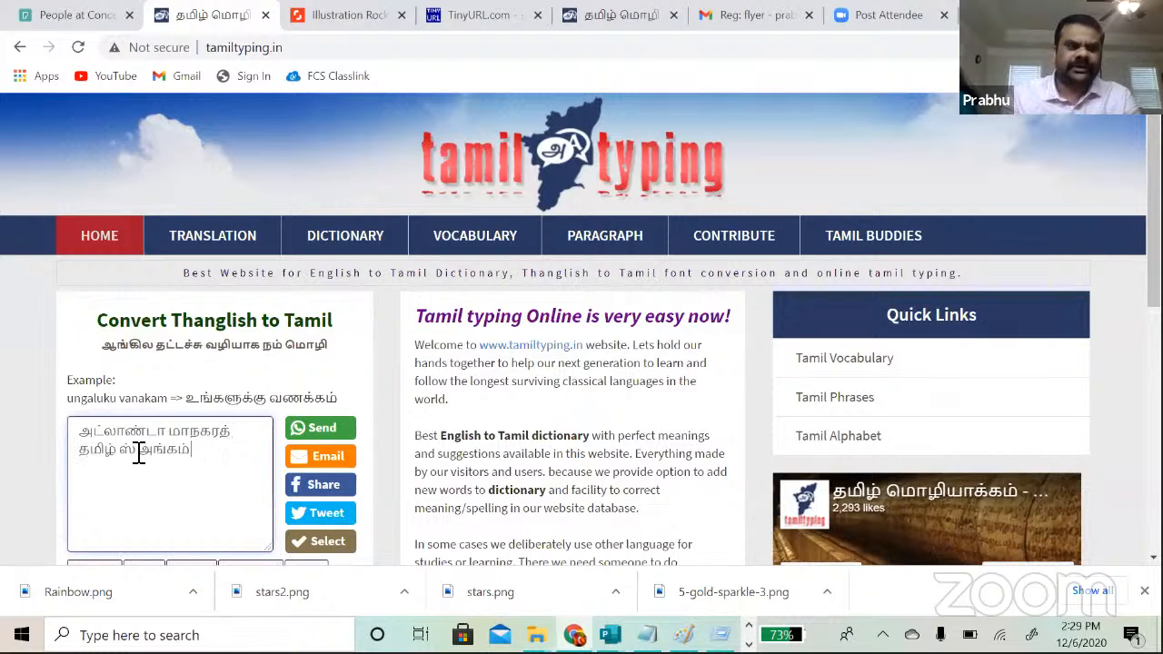
pyautogui.press('BackSpace')
pyautogui.press('BackSpace')
pyautogui.press('BackSpace')
pyautogui.press('BackSpace')
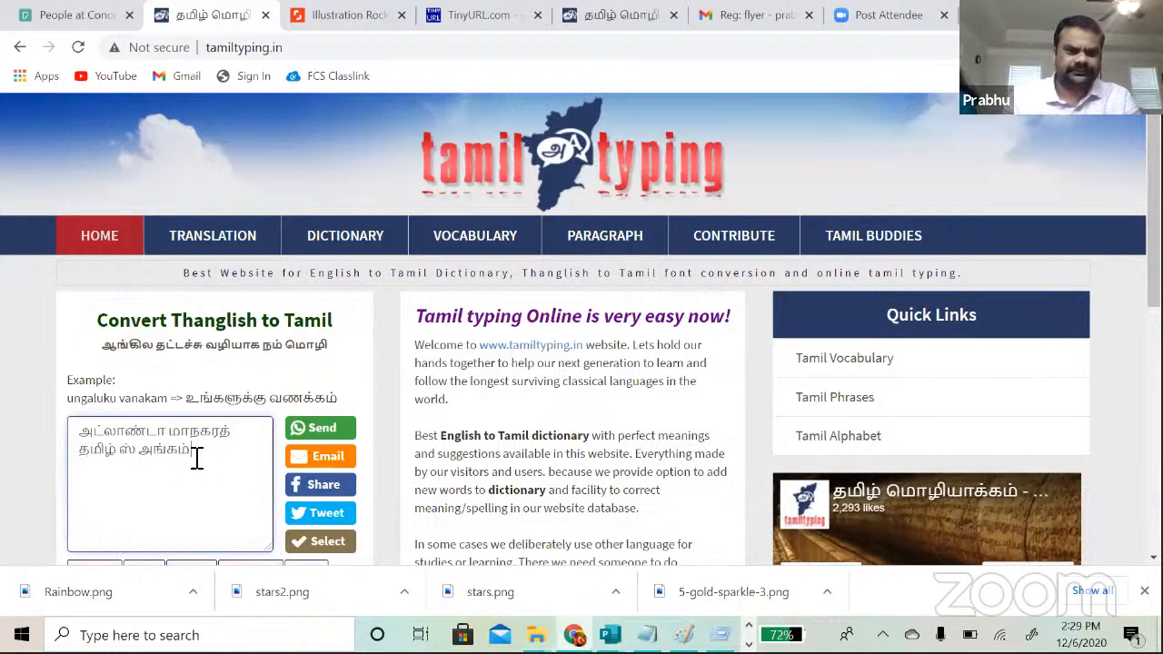
pyautogui.press('BackSpace')
pyautogui.press('BackSpace')
pyautogui.press('BackSpace')
pyautogui.press('BackSpace')
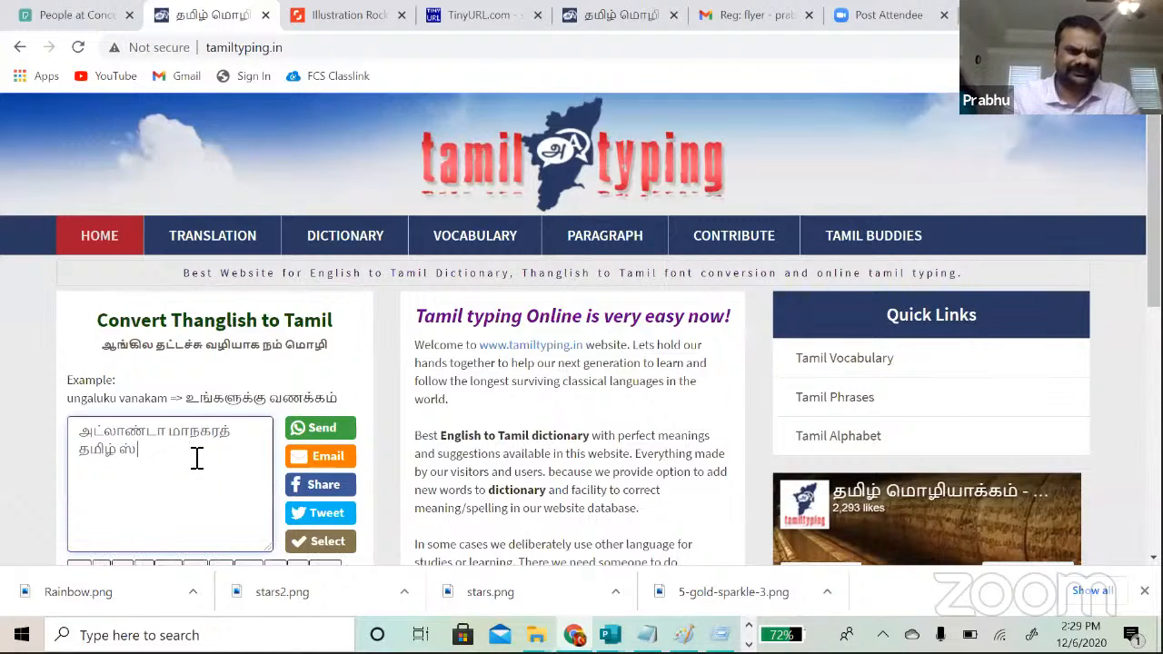
pyautogui.write('sanga')
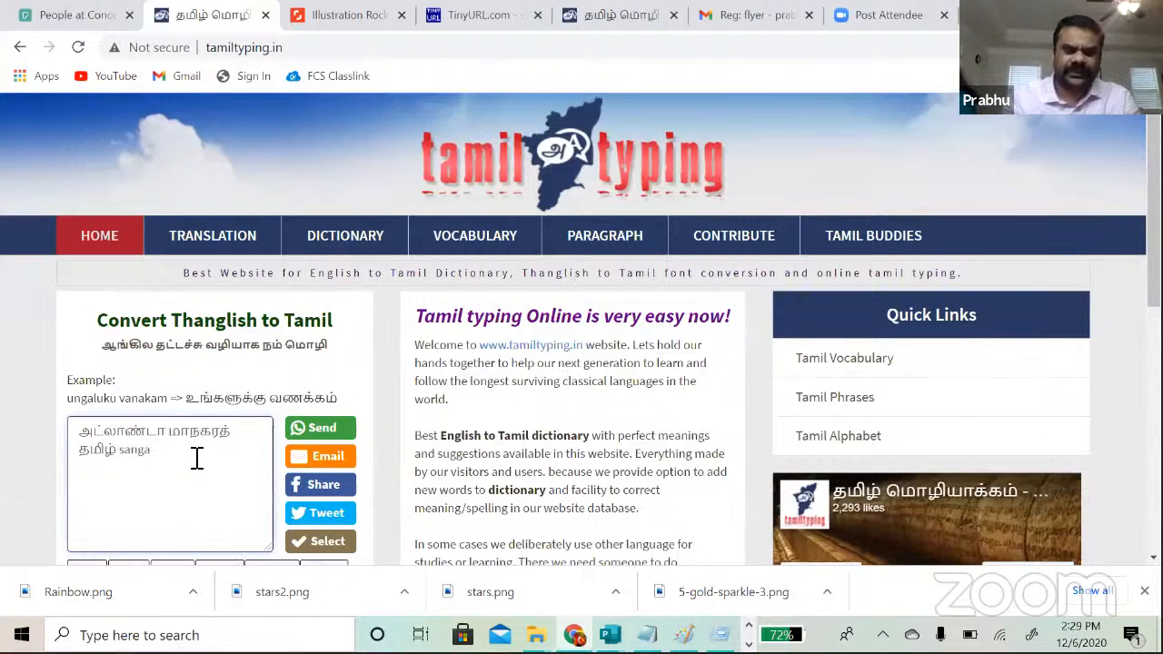
pyautogui.write('m')
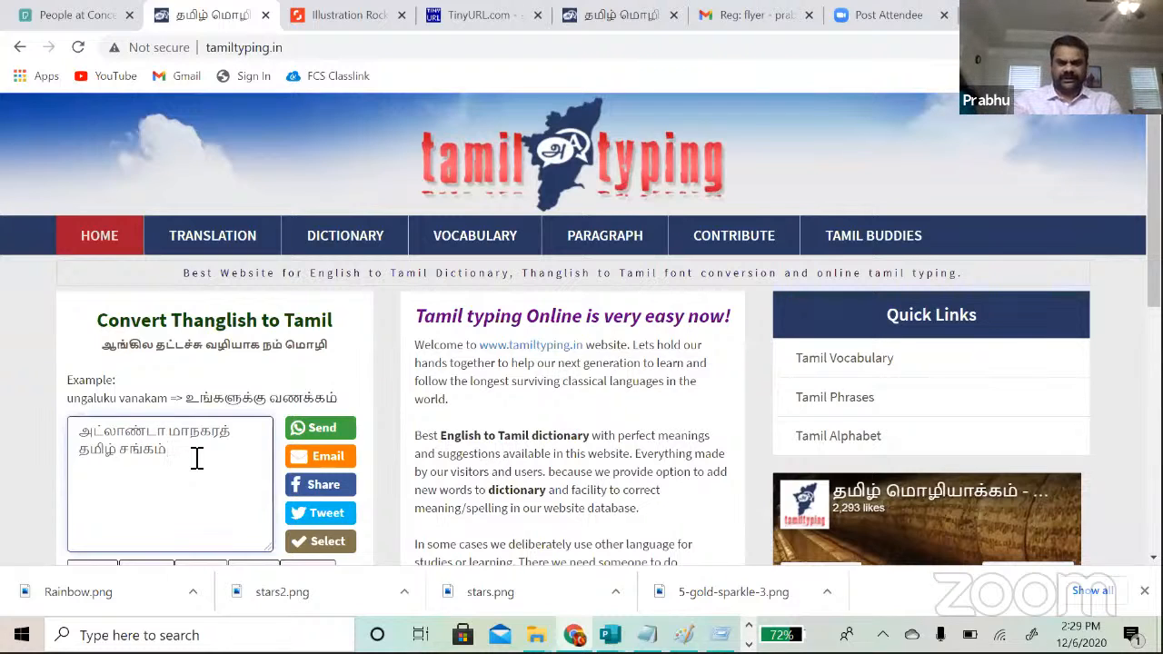
pyautogui.hotkey('ctrl', 'a')
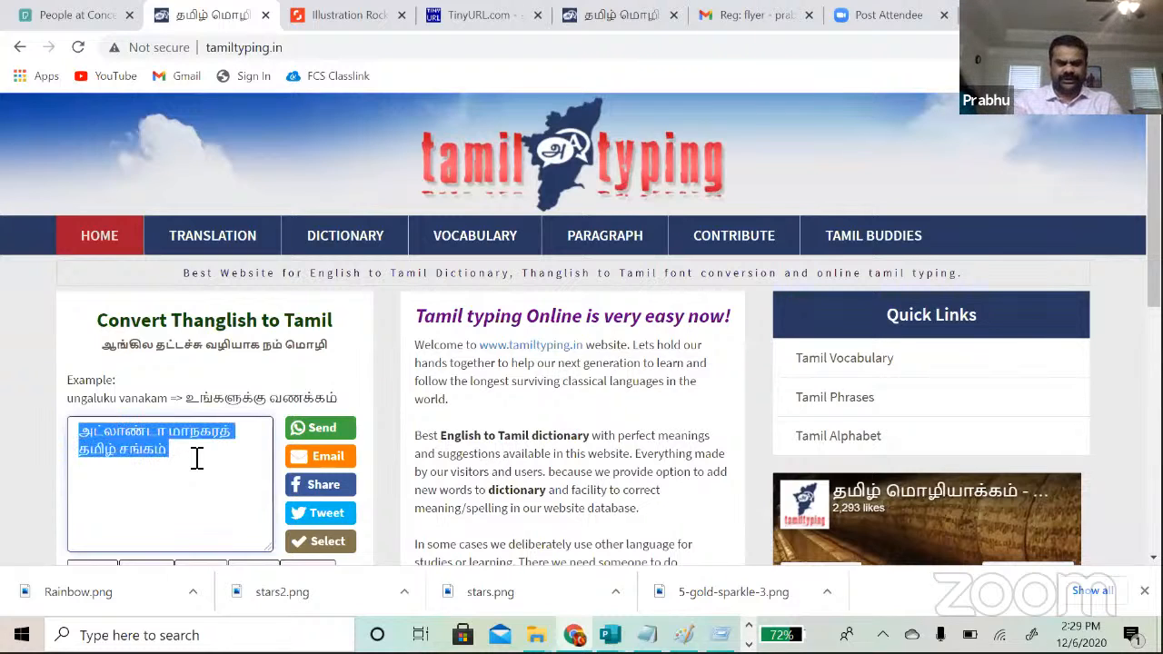
pyautogui.hotkey('alt', 'Tab')
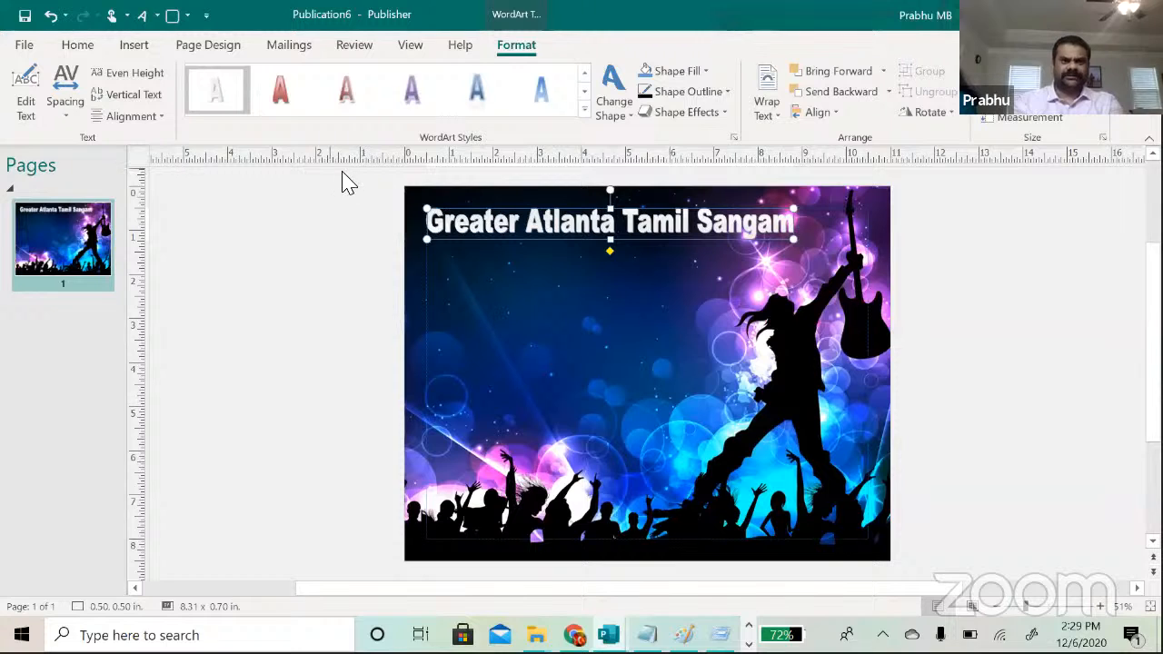
# Step: Paste the Tamil phrase onto the flyer and set it to 22 pt
pyautogui.hotkey('ctrl', 'v')
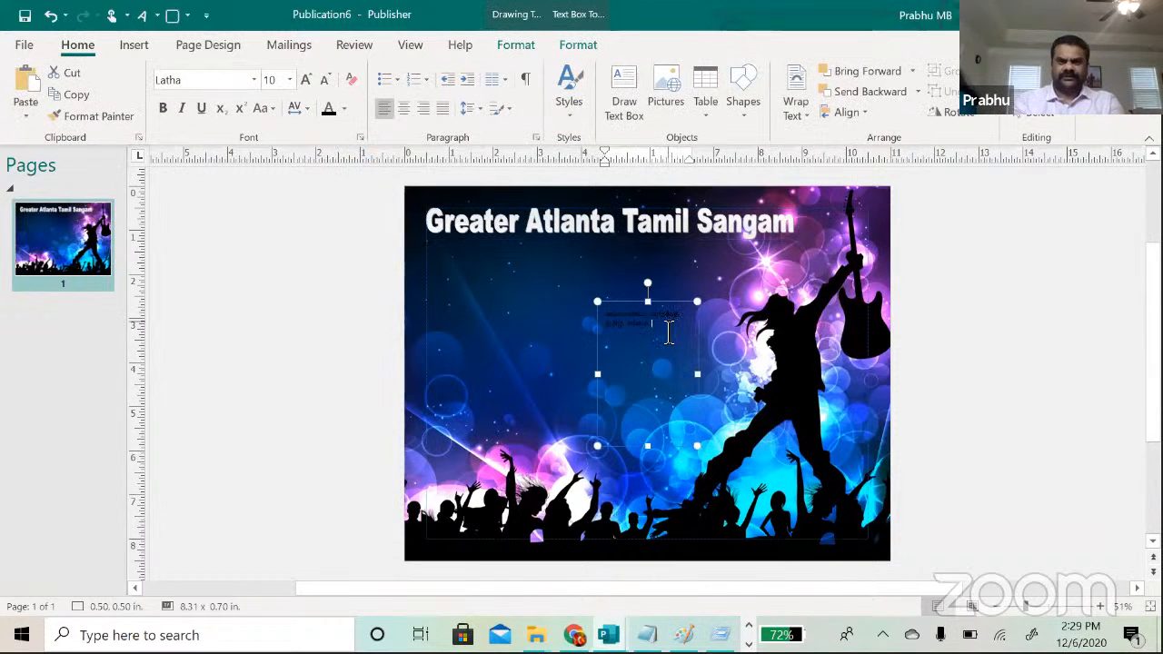
pyautogui.moveTo(658, 327); pyautogui.dragTo(576, 307)
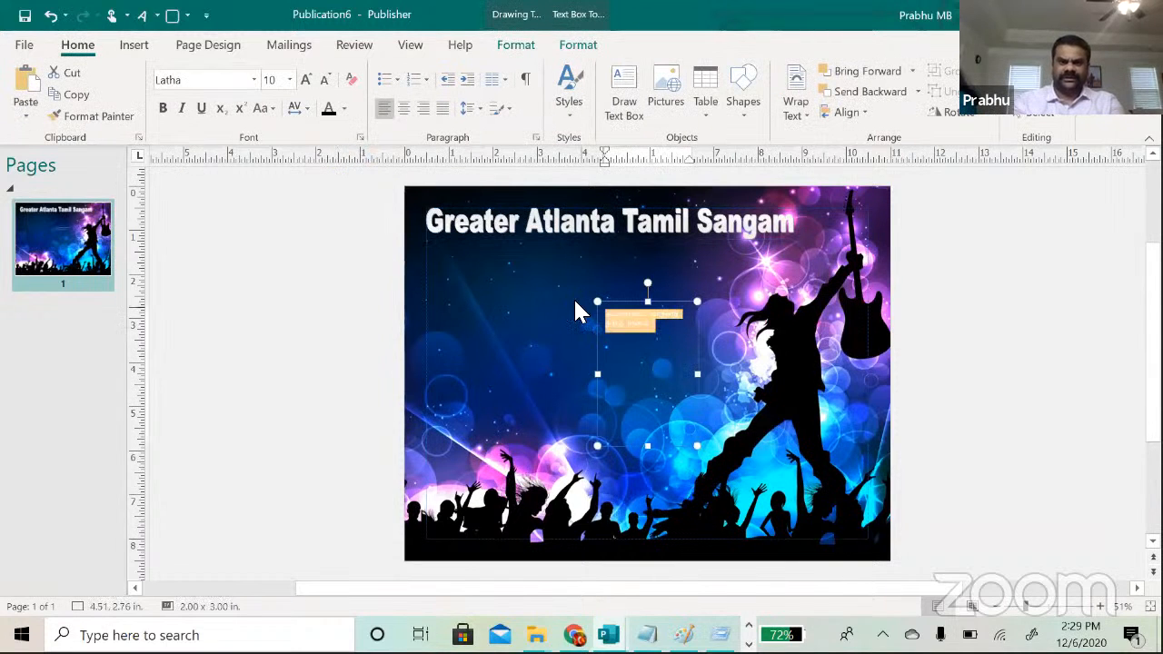
pyautogui.click(290, 79)
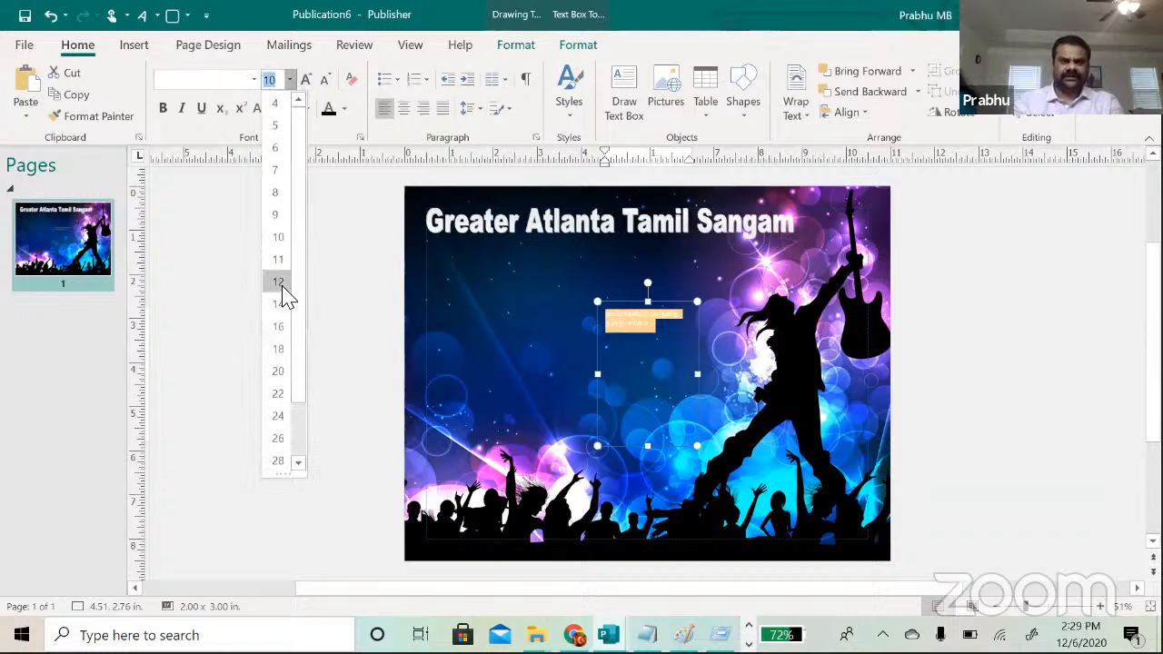
pyautogui.click(278, 393)
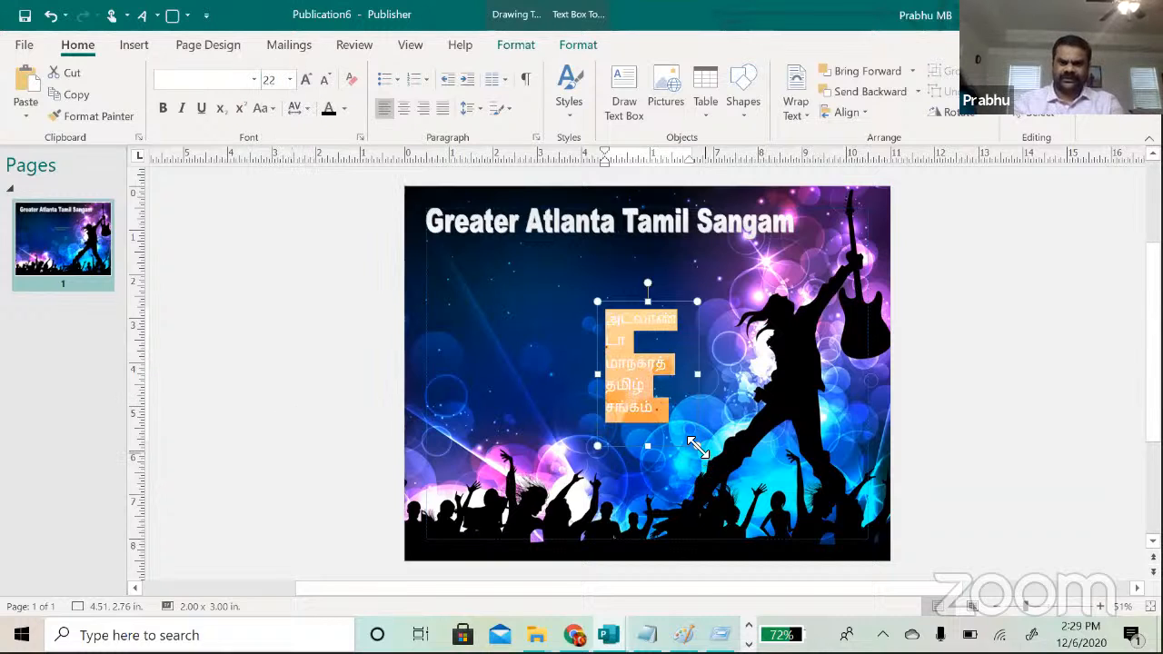
pyautogui.moveTo(700, 447); pyautogui.dragTo(809, 369)
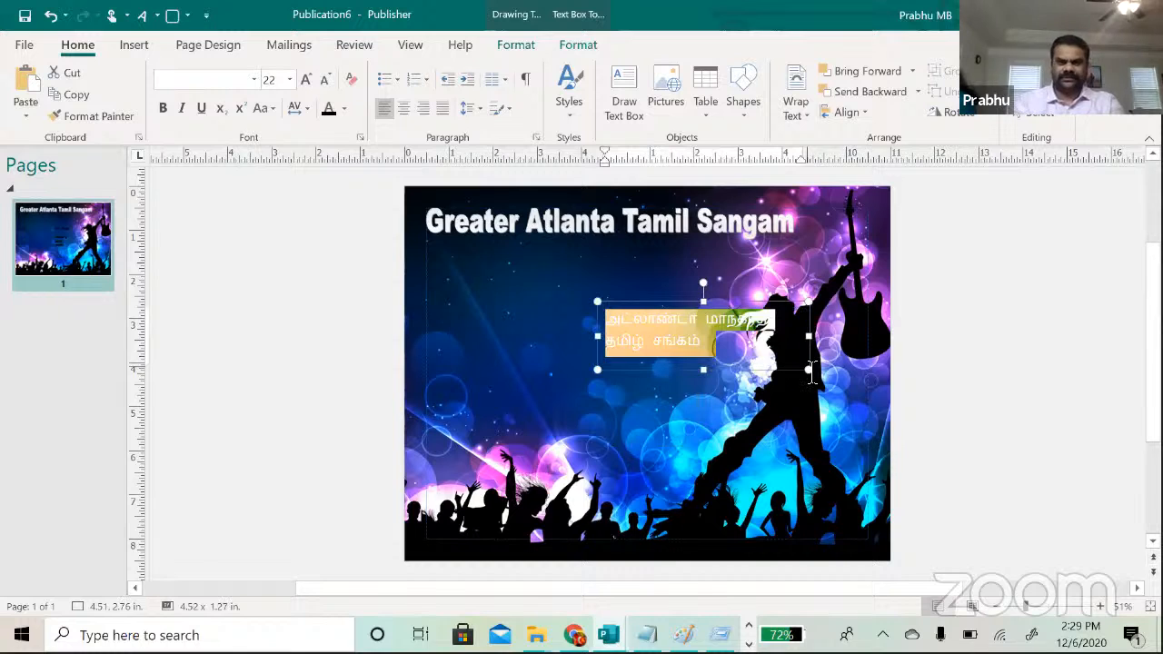
# Step: Colour the Tamil text white and fit it on one line just below the heading
pyautogui.click(344, 108)
pyautogui.click(437, 165)
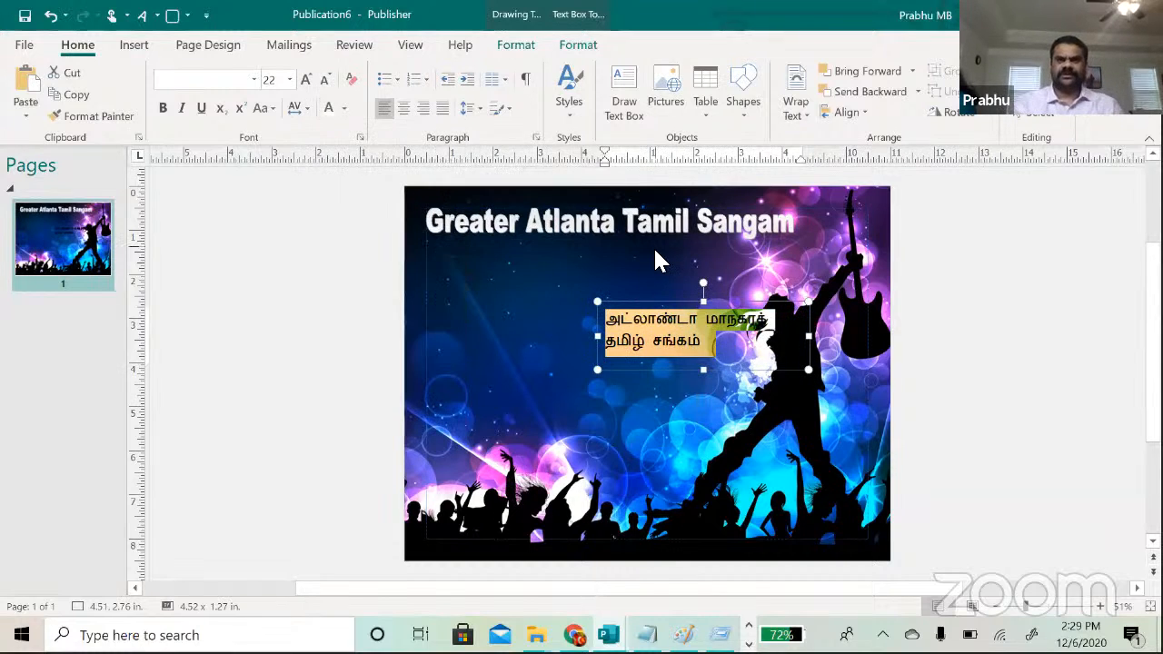
pyautogui.click(619, 298)
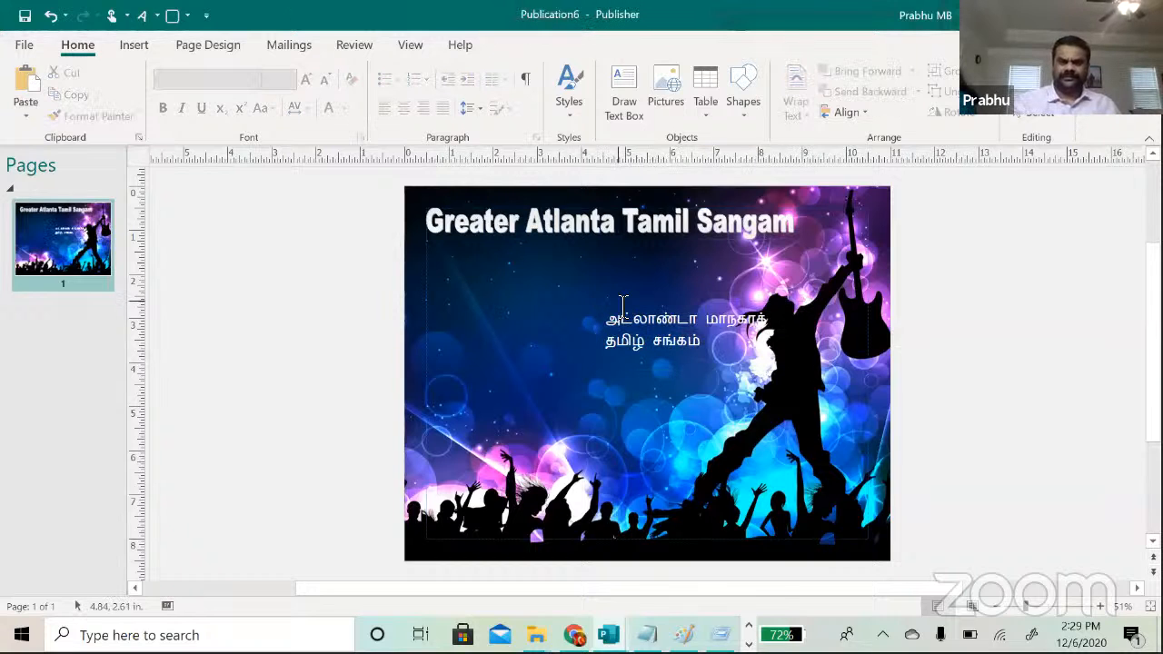
pyautogui.click(623, 324)
pyautogui.moveTo(597, 304); pyautogui.dragTo(427, 272)
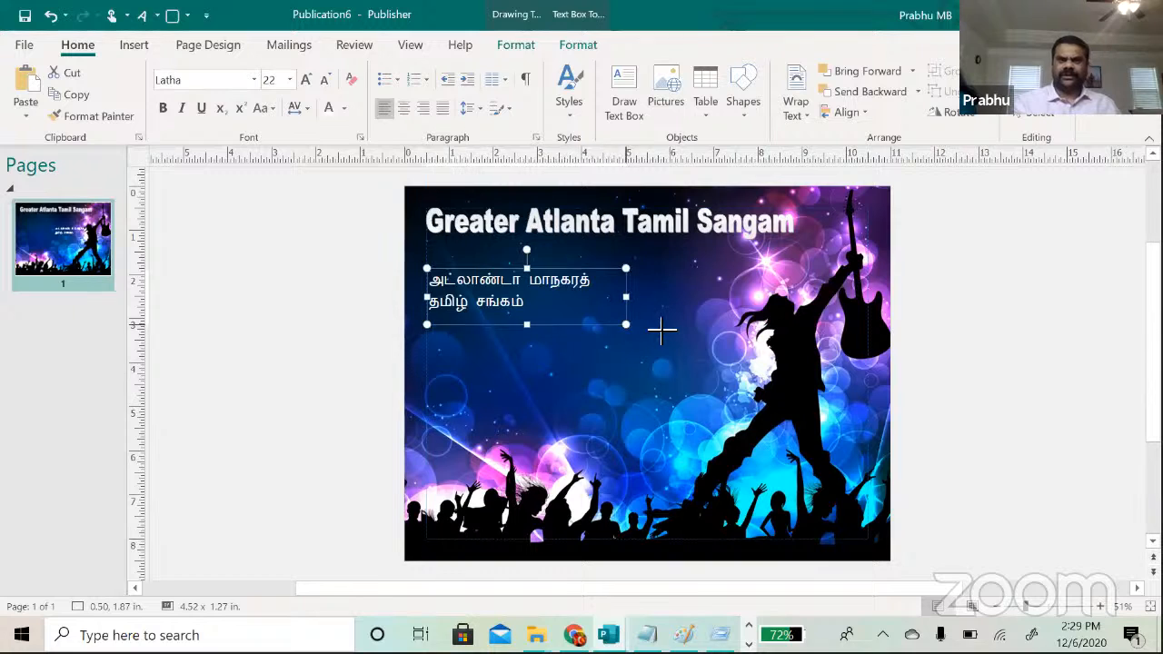
pyautogui.moveTo(696, 316); pyautogui.dragTo(743, 300)
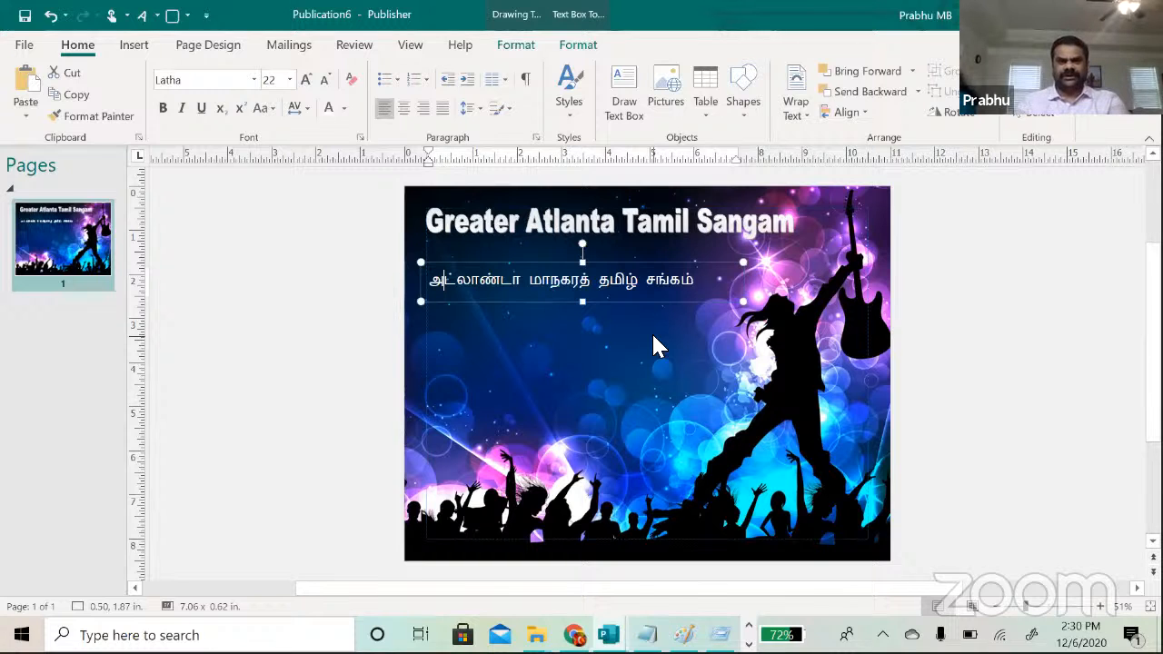
# Step: Append a new 'NHM Convertor' line to the Notepad session notes
pyautogui.hotkey('alt', 'Tab')
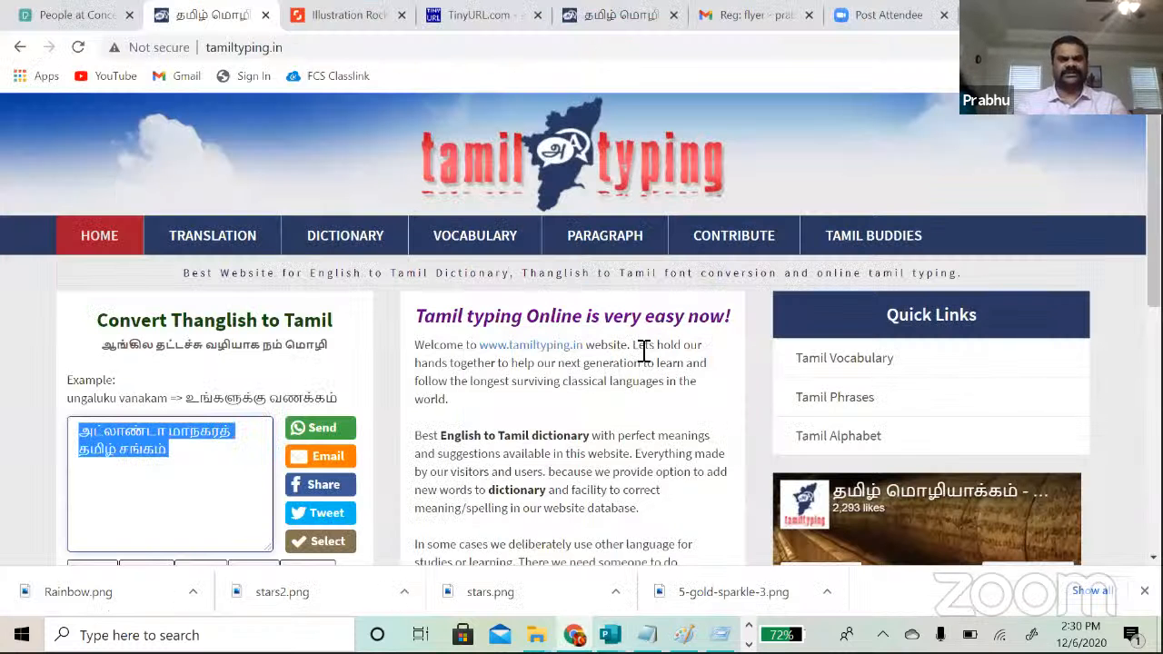
pyautogui.click(646, 635)
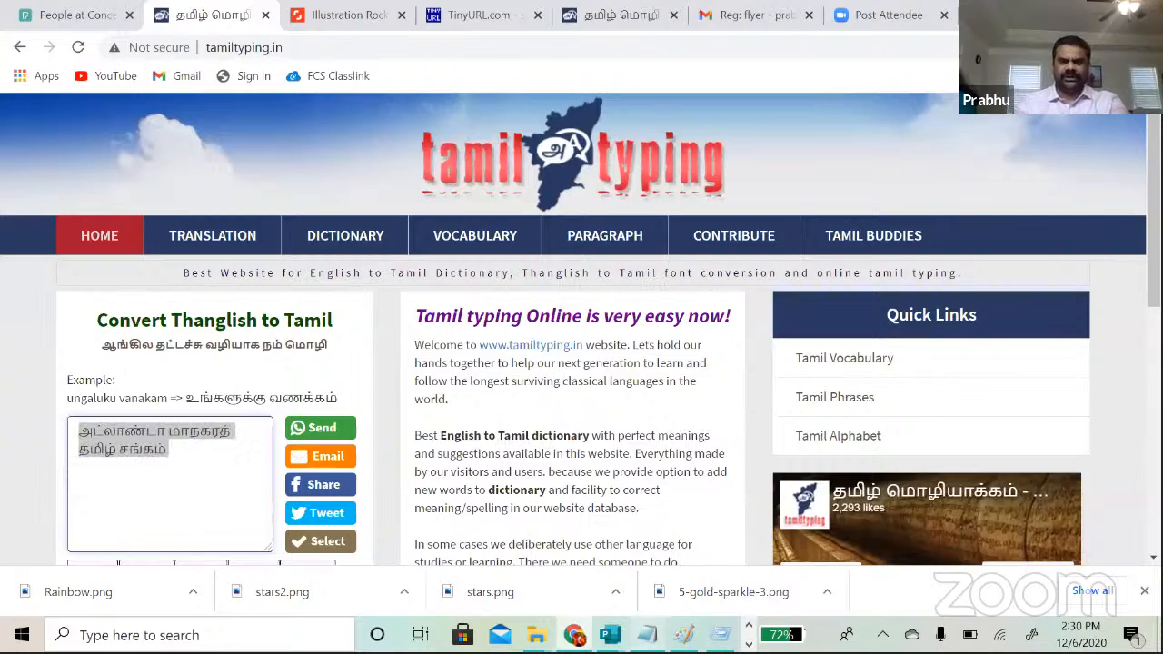
pyautogui.press('Return')
pyautogui.press('Return')
pyautogui.write('N')
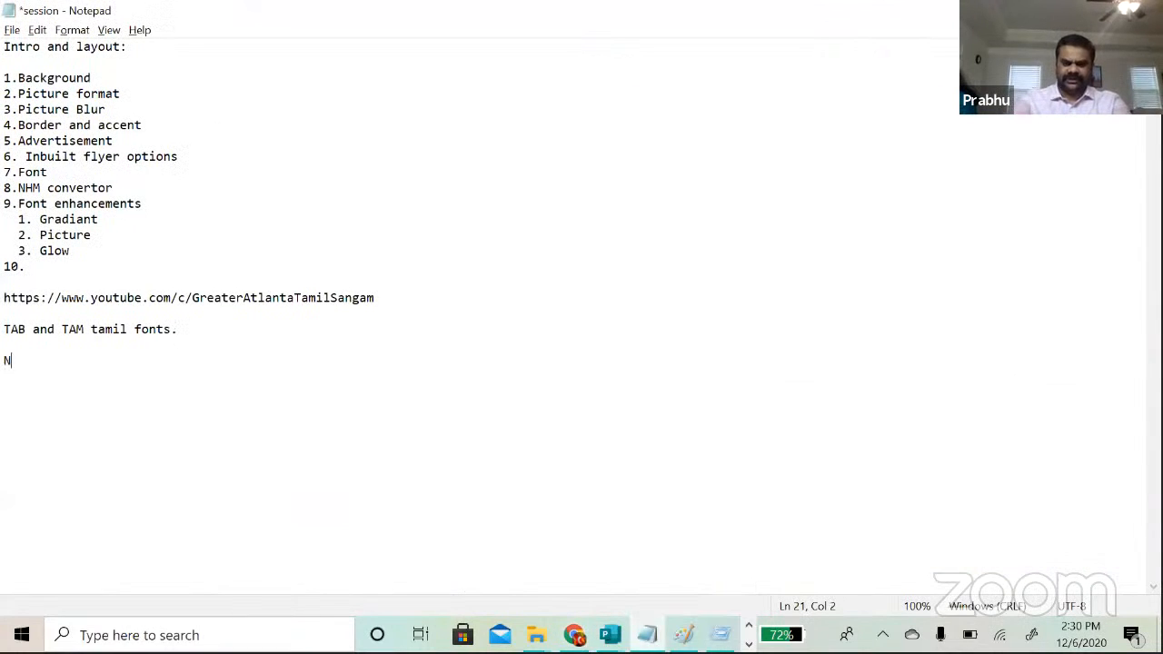
pyautogui.write('HM C')
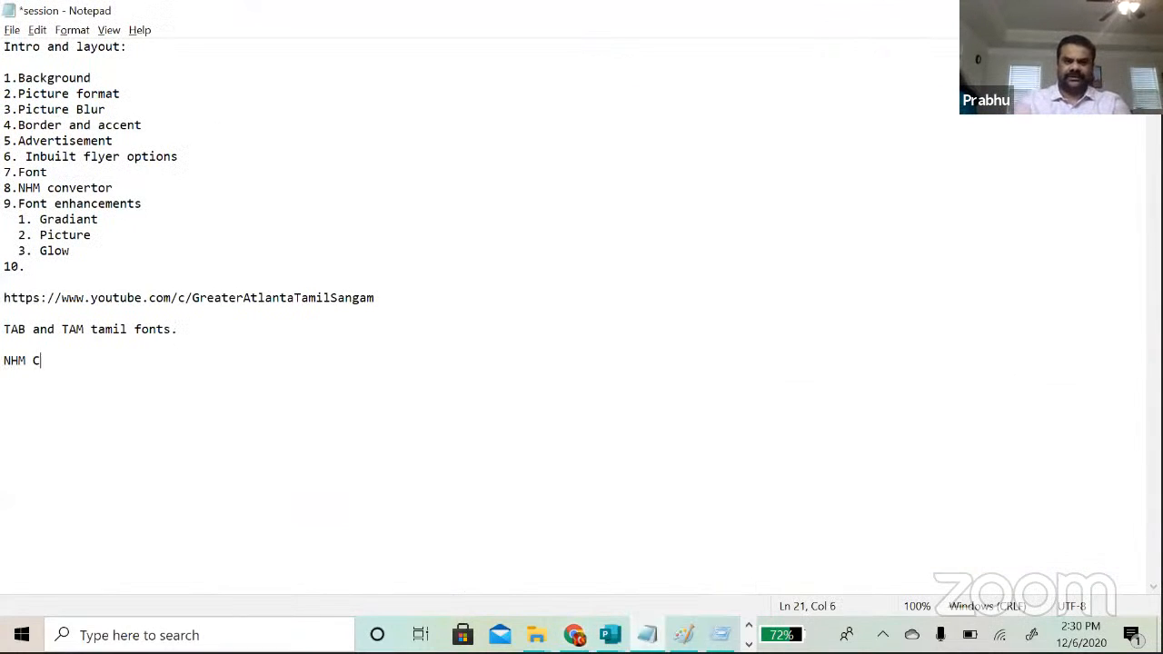
pyautogui.write('onvertor')
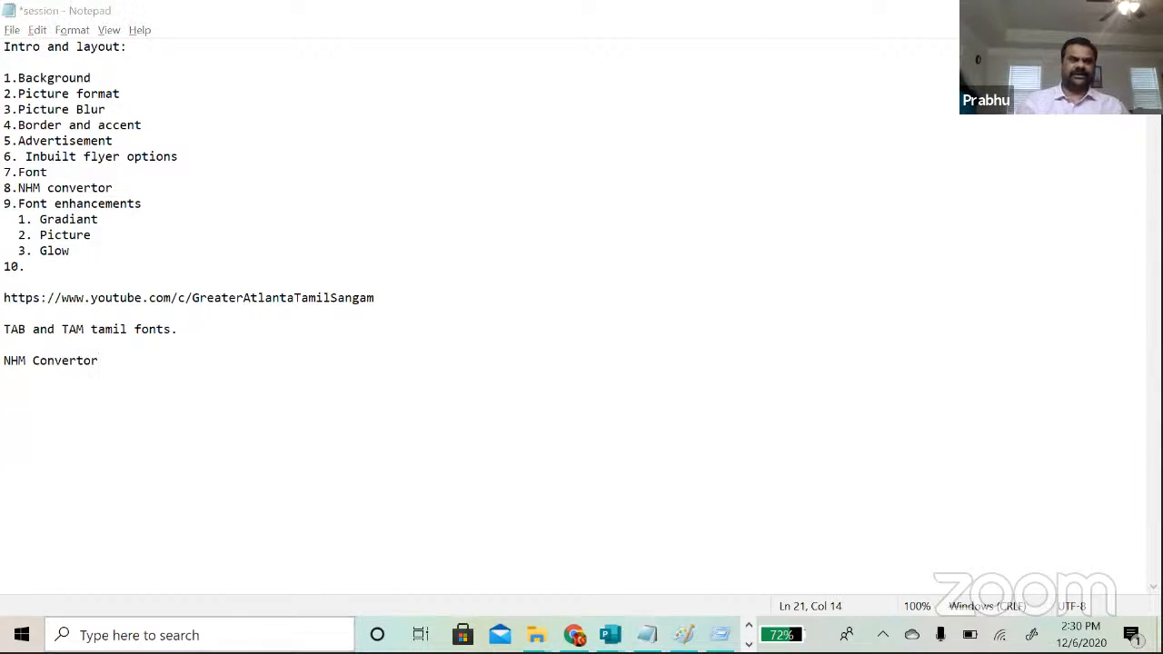
pyautogui.click(182, 635)
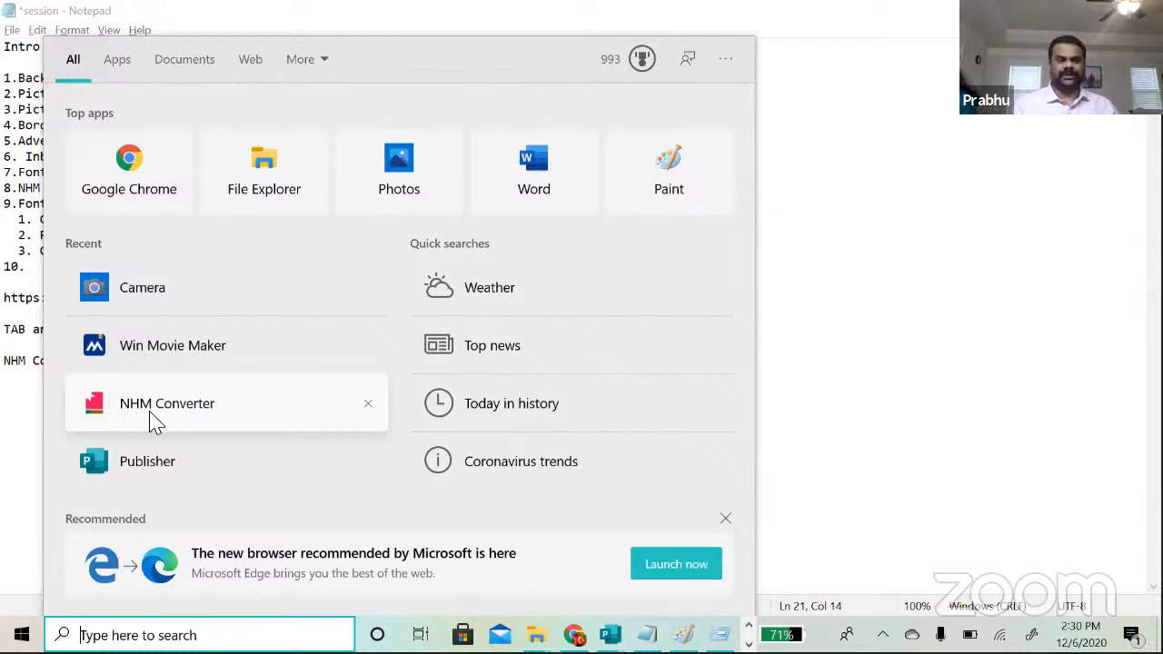
# Step: In NHM Converter, convert the pasted Tamil phrase from Unicode to Tab encoding and copy it
pyautogui.click(154, 422)
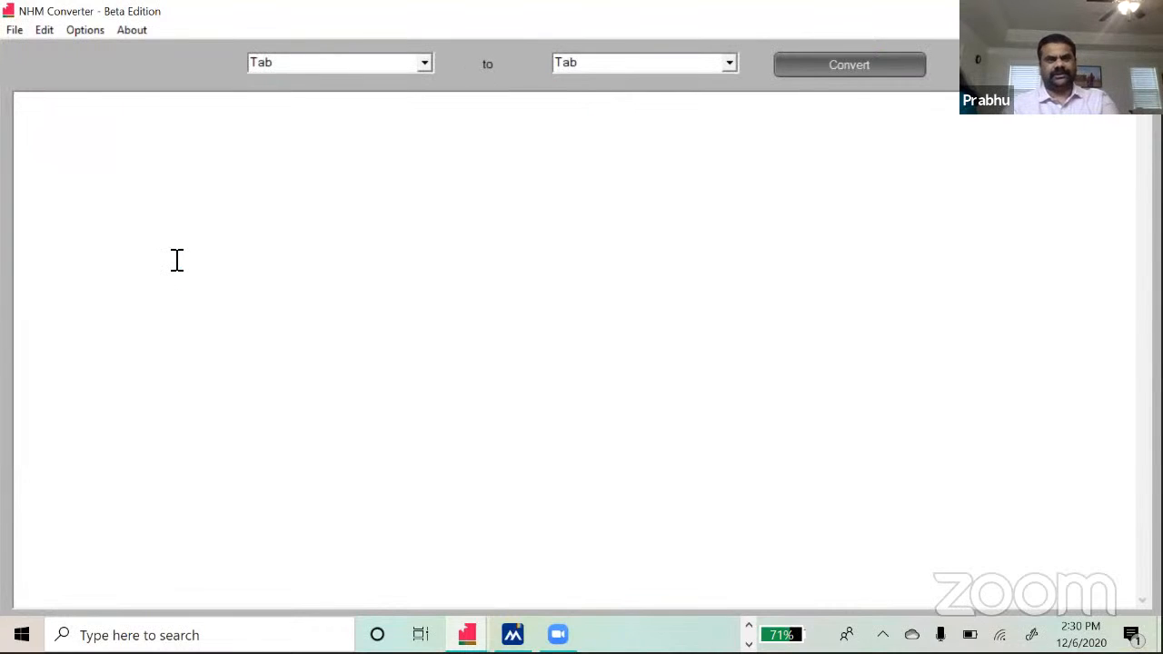
pyautogui.write('அட்லாண்டா மாநகரத் தமிழ் சங்கம்')
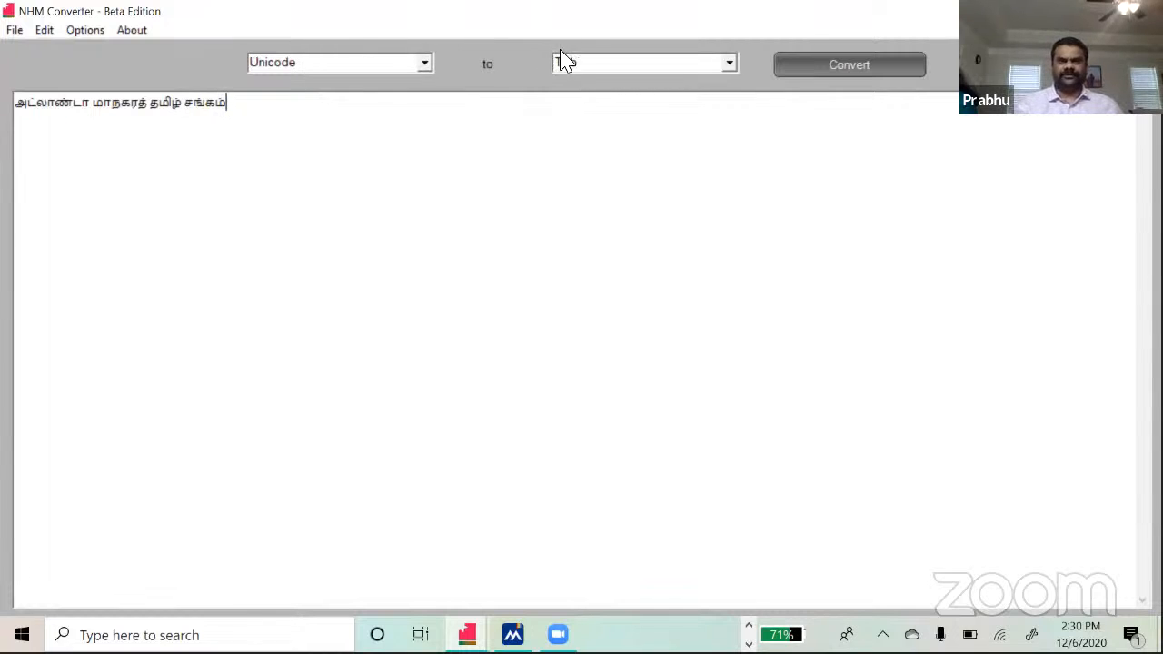
pyautogui.click(728, 64)
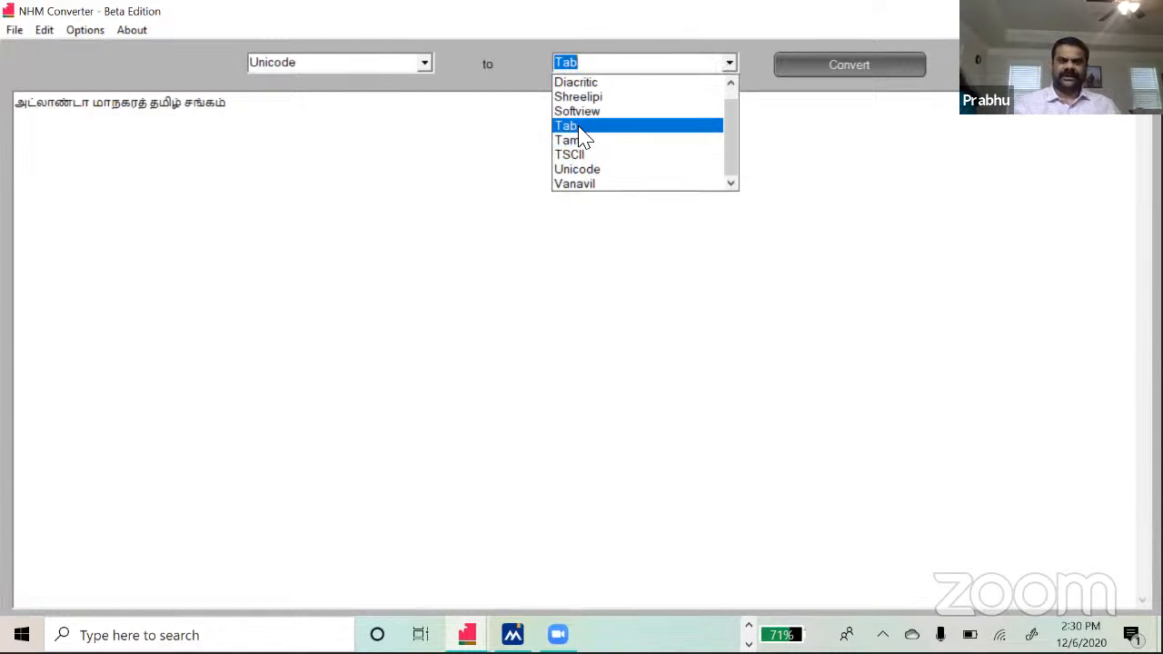
pyautogui.click(579, 132)
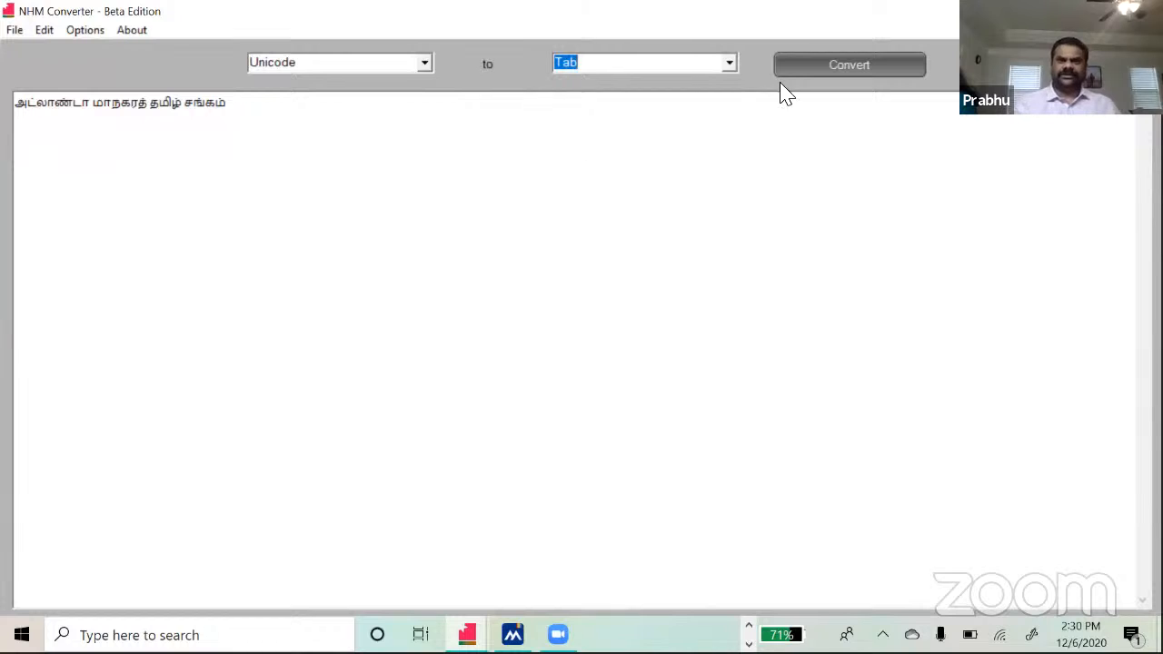
pyautogui.click(803, 73)
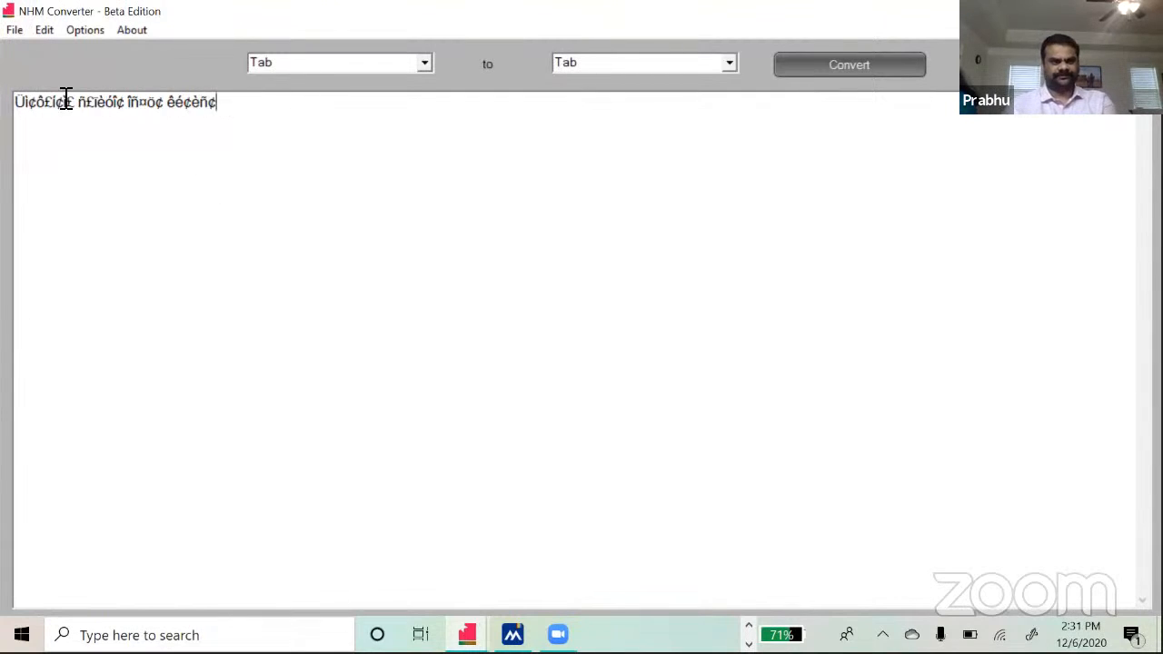
pyautogui.moveTo(65, 101); pyautogui.dragTo(3, 105)
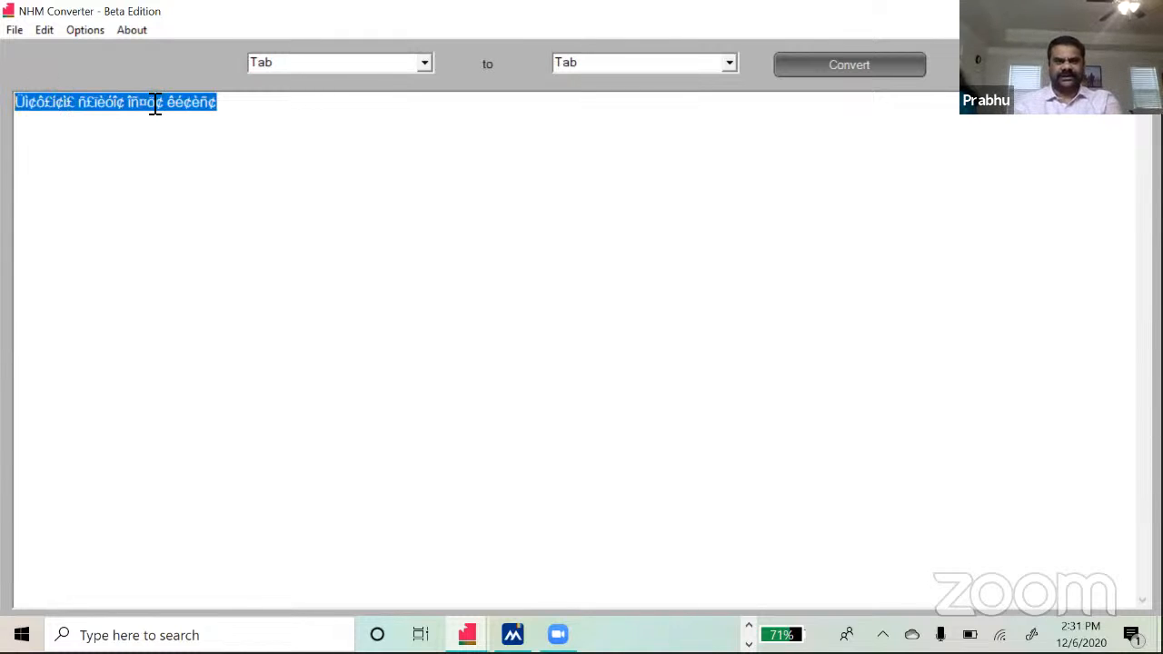
pyautogui.hotkey('alt', 'Tab')
pyautogui.hotkey('alt', 'Tab')
pyautogui.hotkey('alt', 'Tab')
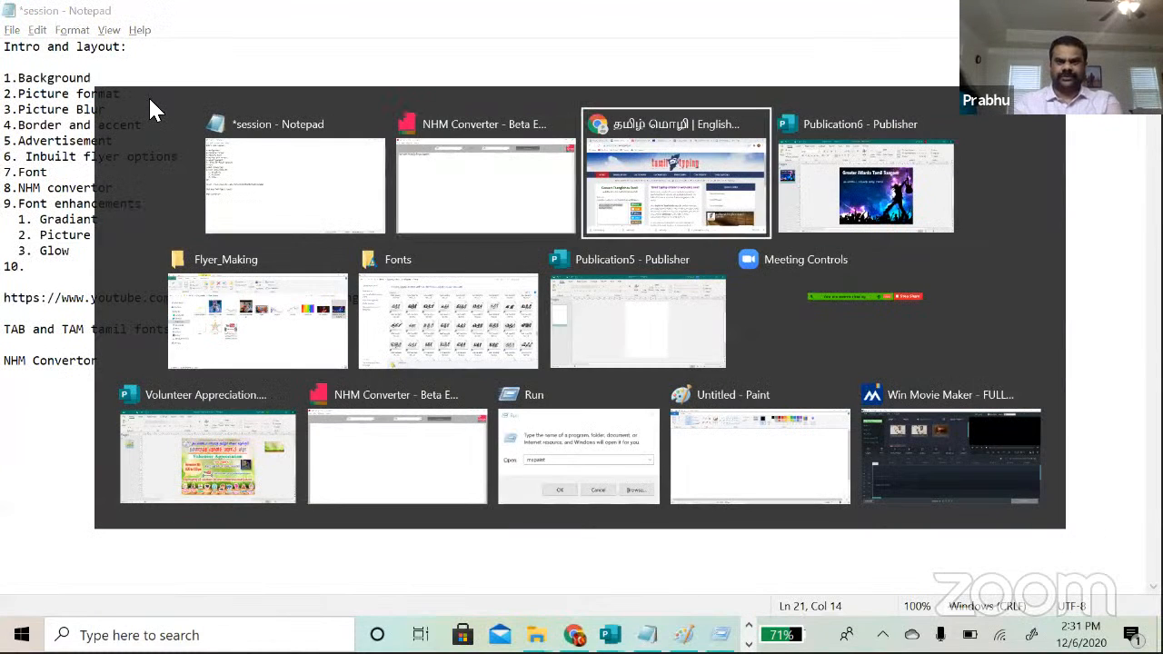
pyautogui.hotkey('alt', 'Tab')
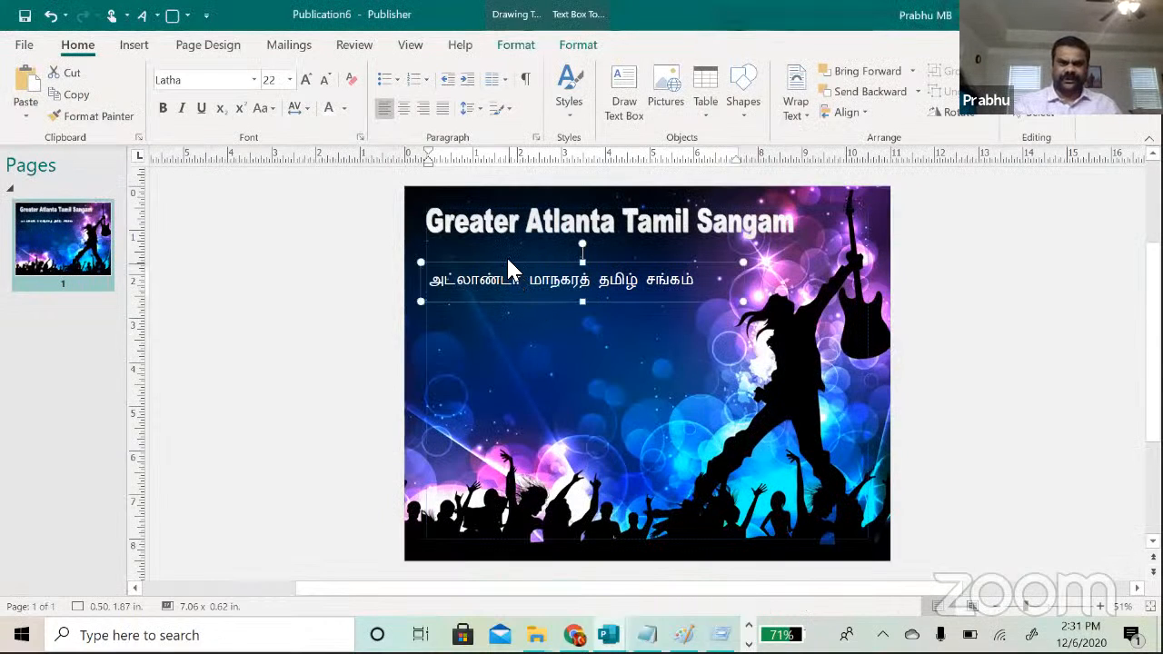
# Step: Move the Tamil text box lower and insert a plain WordArt holding the TAB-encoded text
pyautogui.moveTo(507, 259); pyautogui.dragTo(518, 352)
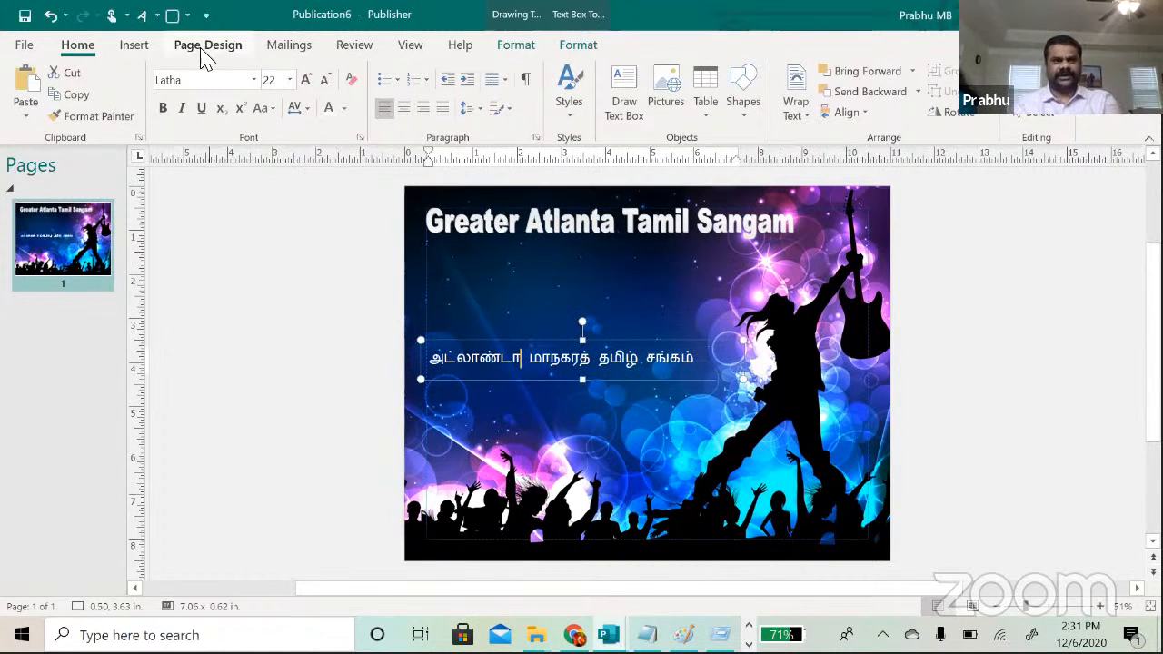
pyautogui.click(134, 50)
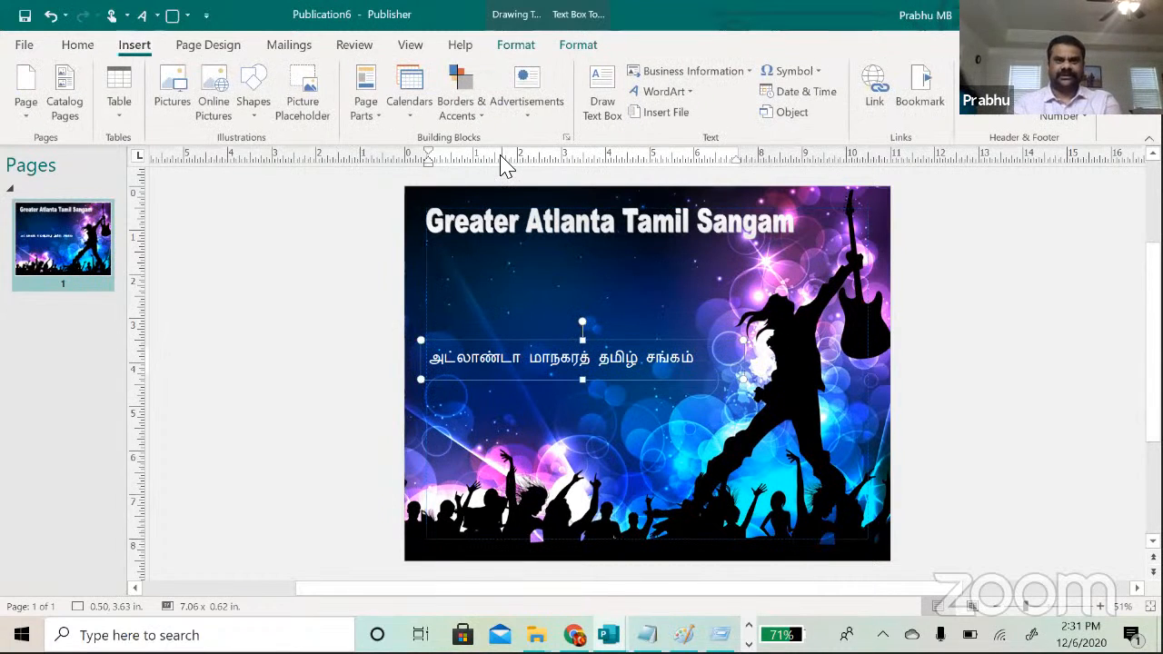
pyautogui.click(694, 100)
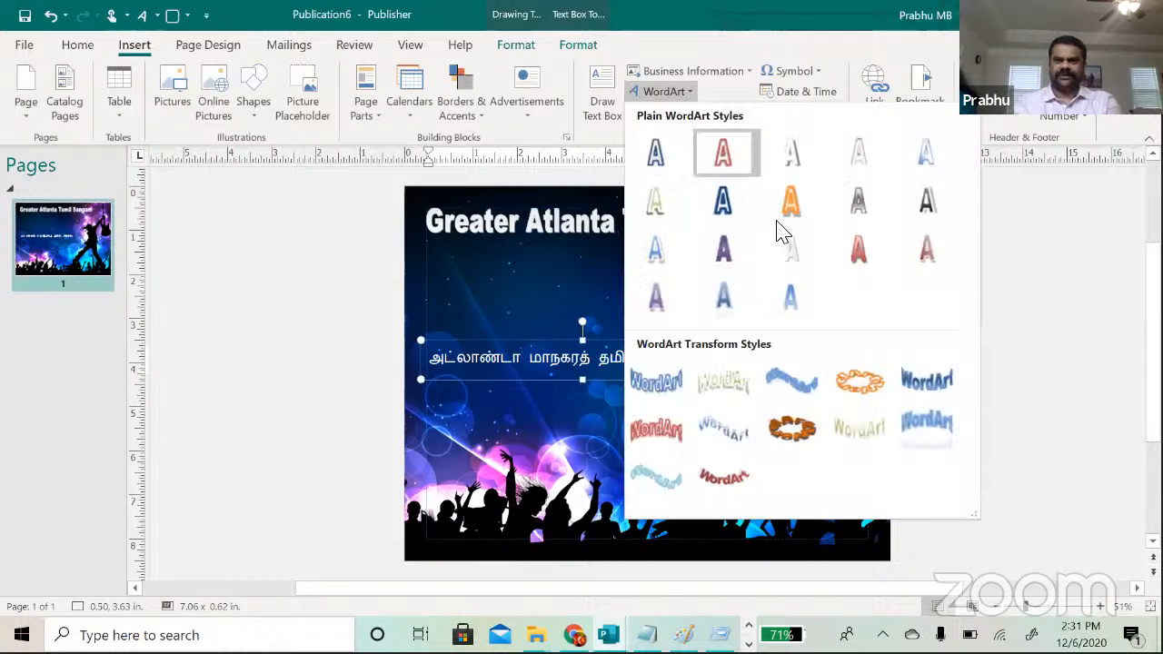
pyautogui.click(791, 249)
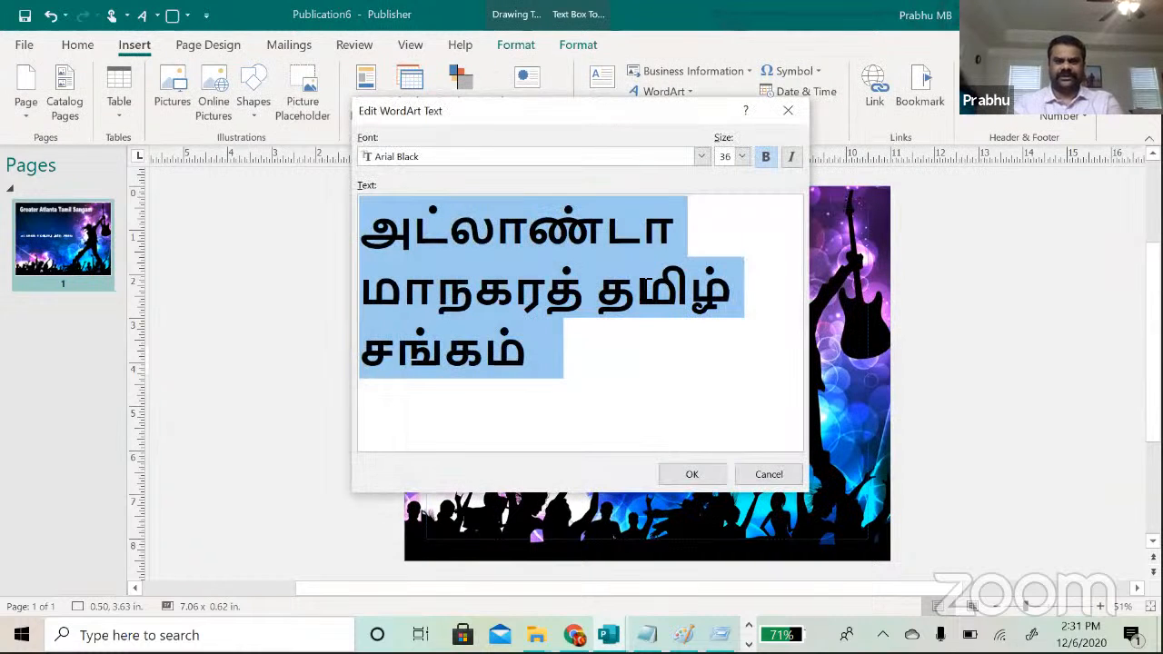
pyautogui.write('Üì¢ô£í¢ì£ ñ£ïèóî¢ îñ¤ö¢ êé¢èñ¢')
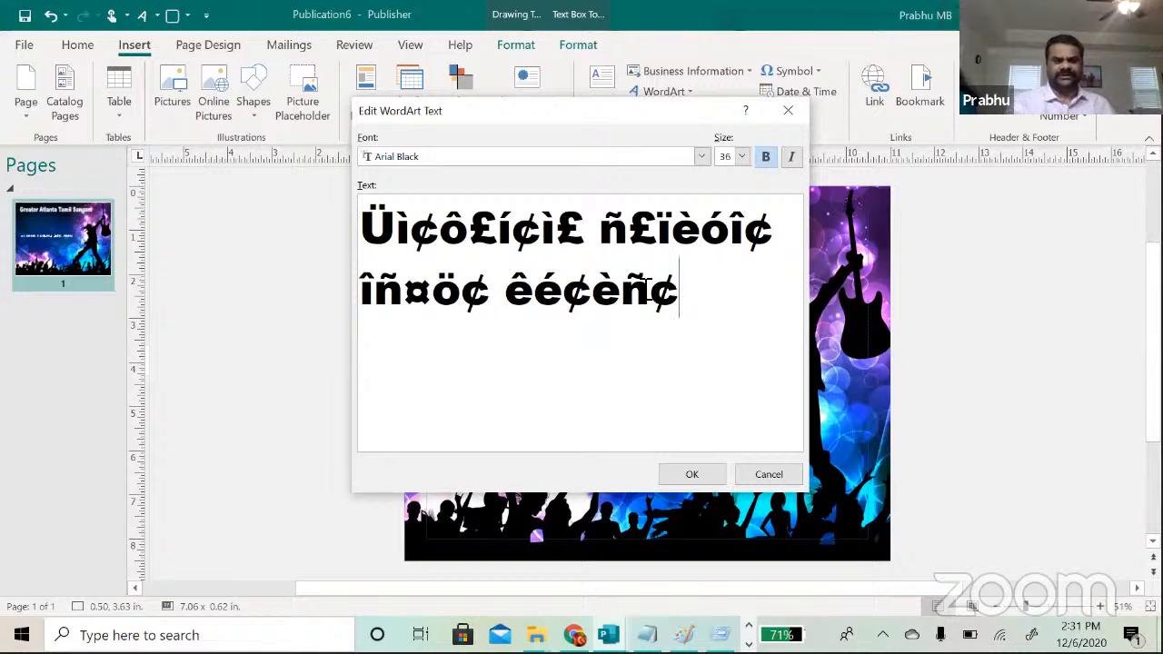
pyautogui.hotkey('ctrl', 'a')
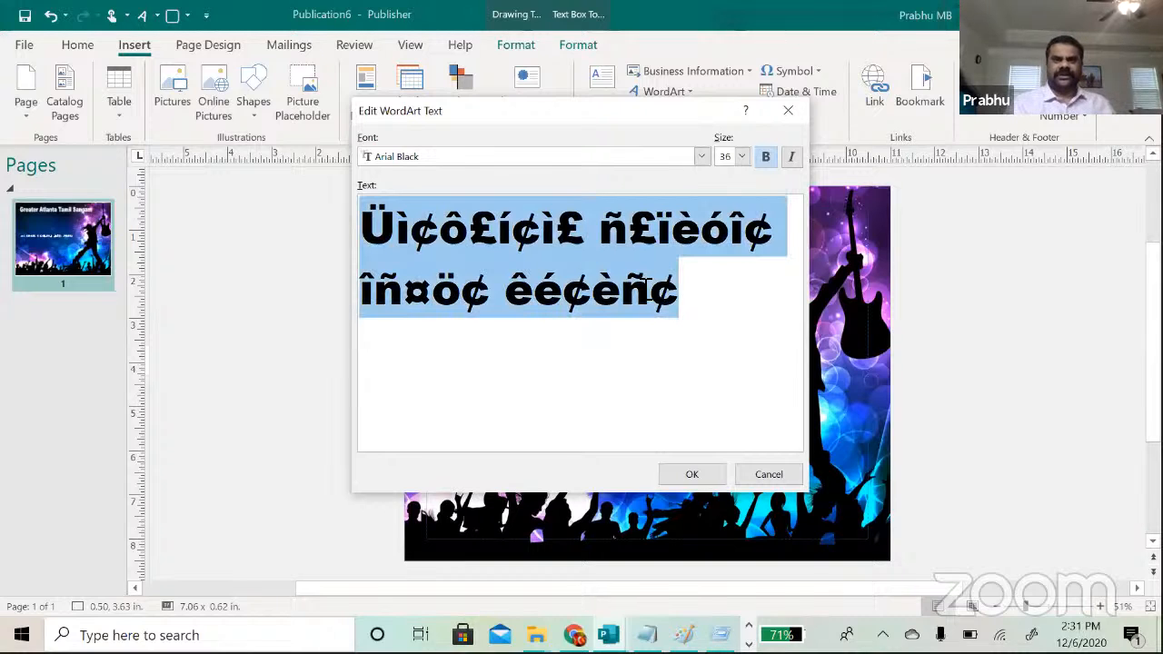
# Step: Open the WordArt font list and try the Sitka Heading font
pyautogui.click(704, 157)
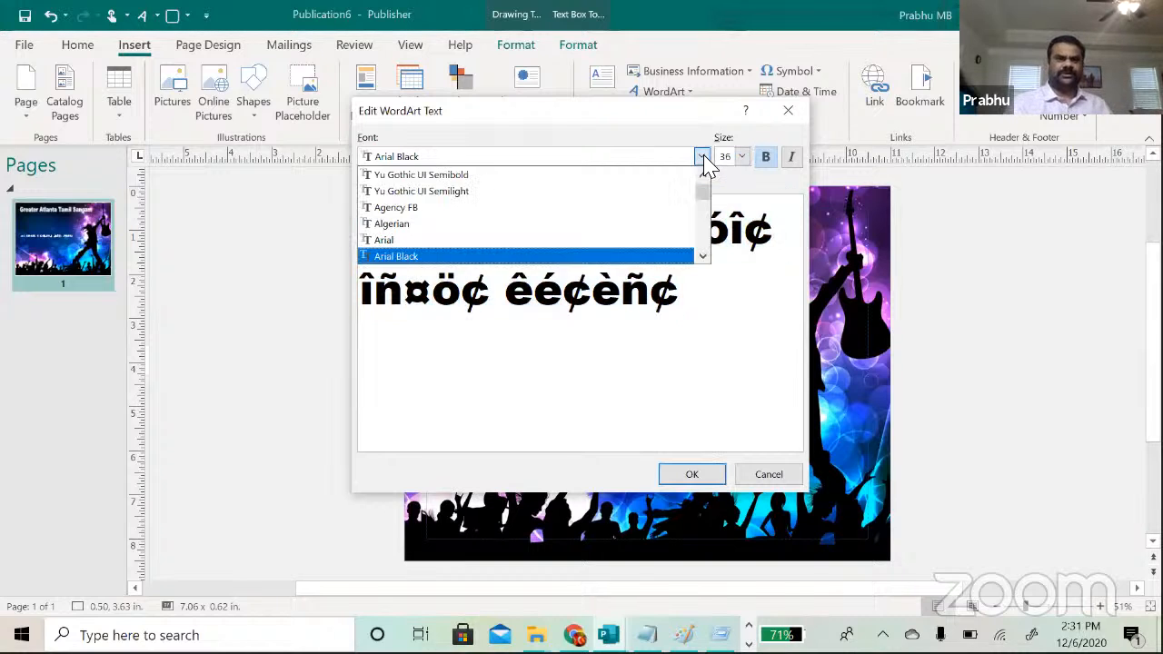
pyautogui.scroll(-1, 704, 207)
pyautogui.moveTo(700, 200)
pyautogui.mouseDown()
pyautogui.moveTo(705, 226)
pyautogui.moveTo(702, 210)
pyautogui.mouseUp()
pyautogui.click(442, 257)
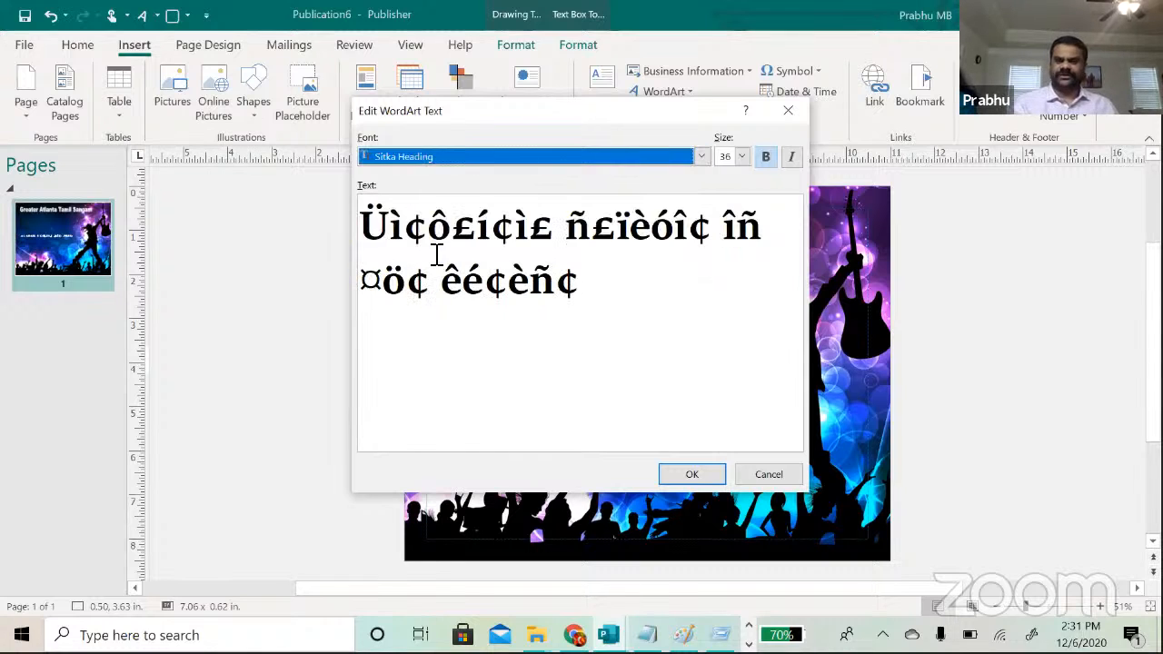
# Step: Preview the TAB fonts from TAB-Abhirami through TAB-Pattinathar on the WordArt text
pyautogui.press('Down')
pyautogui.press('Down')
pyautogui.press('Down')
pyautogui.press('Down')
pyautogui.press('Down')
pyautogui.press('Down')
pyautogui.press('Down')
pyautogui.press('Down')
pyautogui.press('Down')
pyautogui.press('Down')
pyautogui.press('Down')
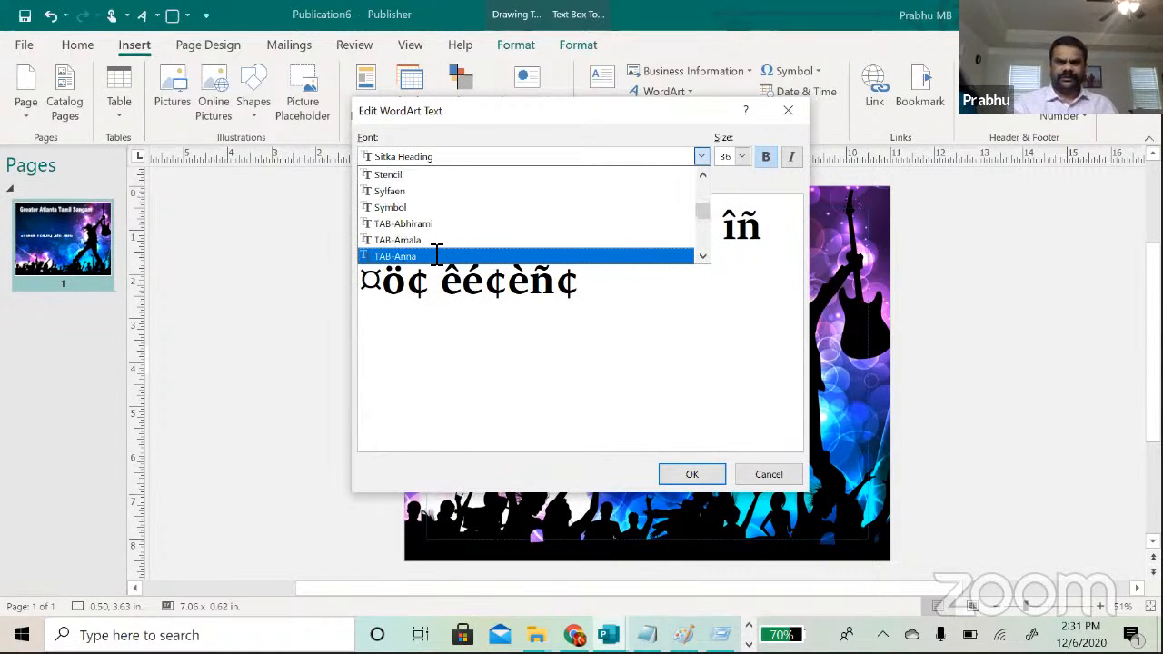
pyautogui.press('Up')
pyautogui.press('Up')
pyautogui.press('Return')
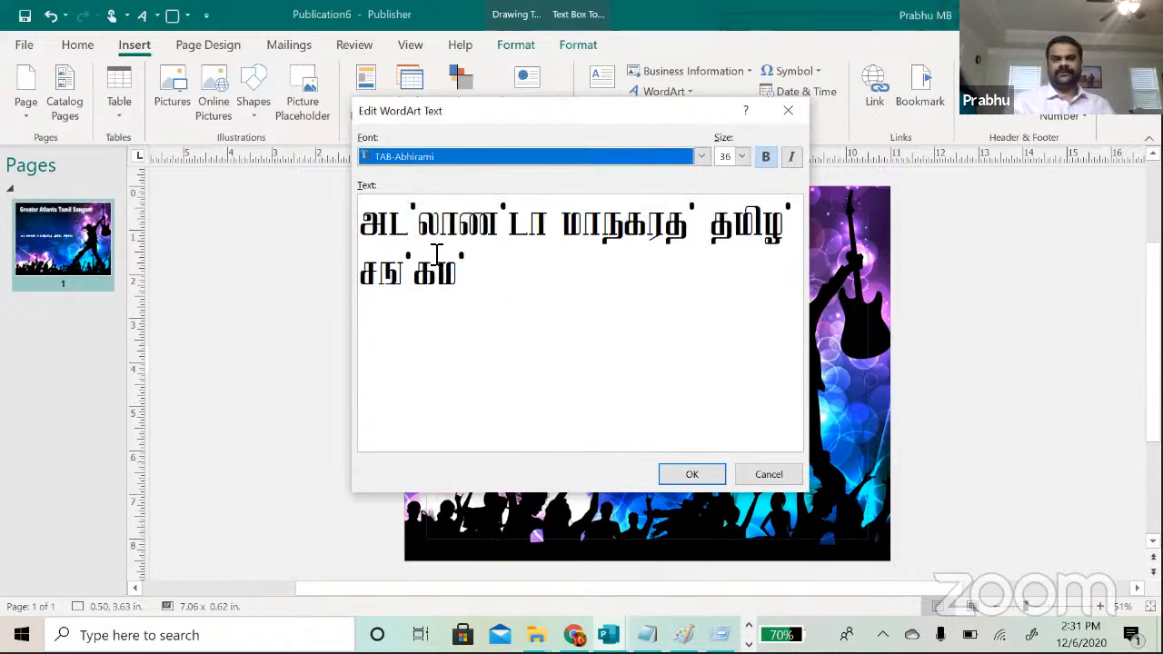
pyautogui.press('Down')
pyautogui.press('Return')
pyautogui.press('Down')
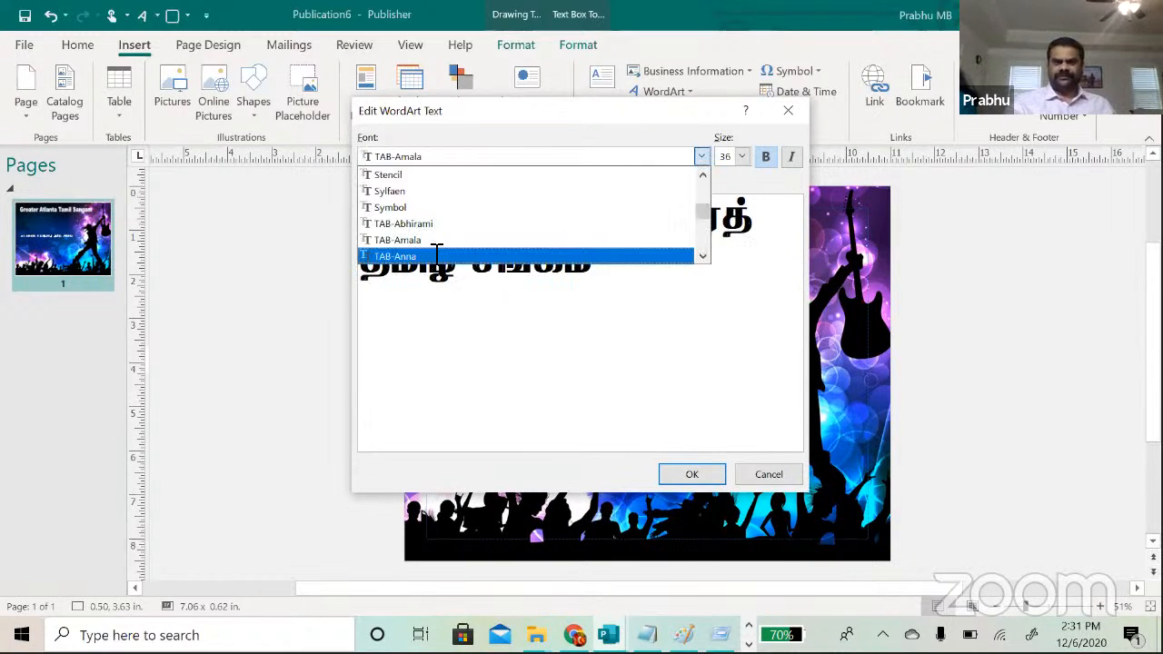
pyautogui.press('Return')
pyautogui.press('Down')
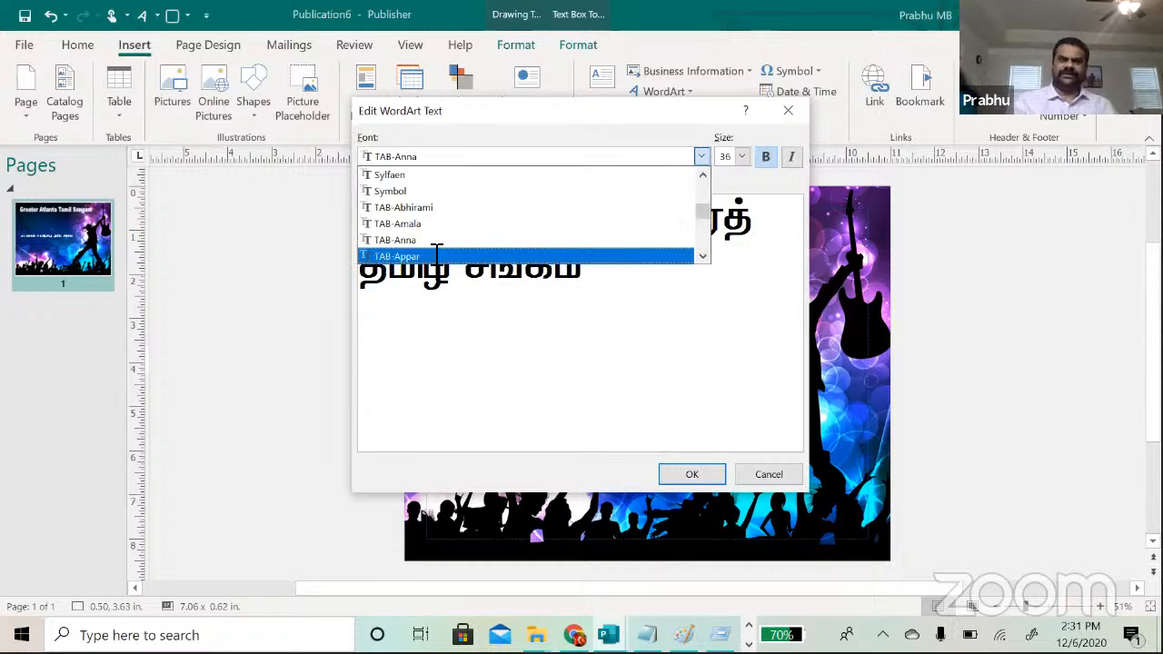
pyautogui.press('Return')
pyautogui.press('Down')
pyautogui.press('Return')
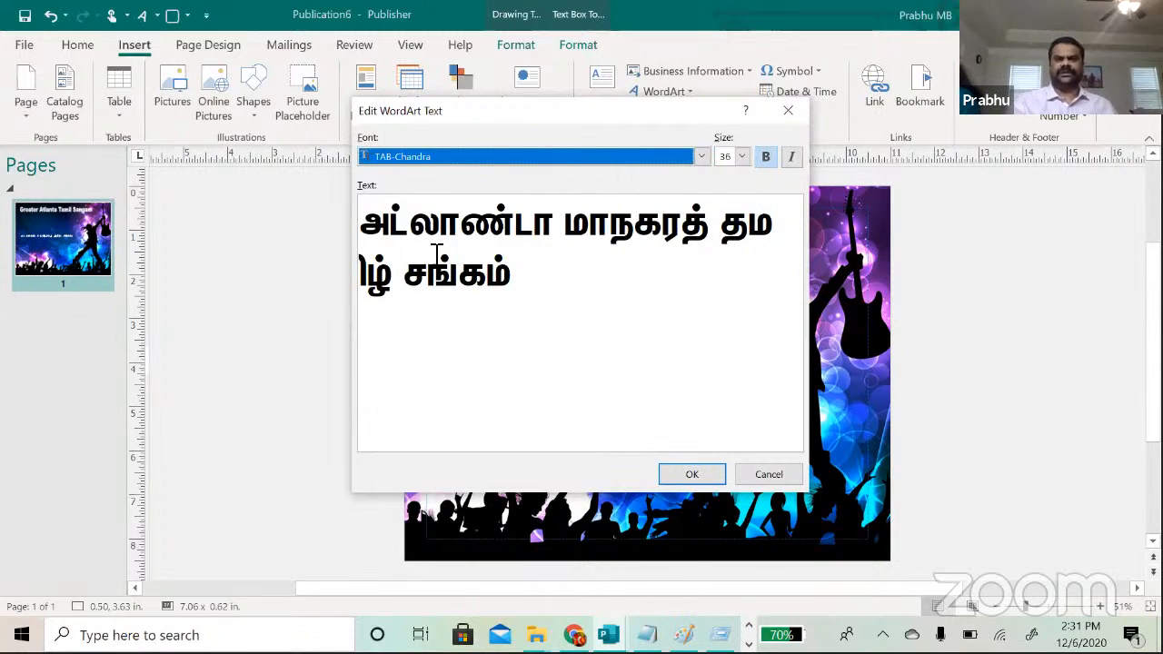
pyautogui.press('Down')
pyautogui.press('Return')
pyautogui.press('Down')
pyautogui.press('Return')
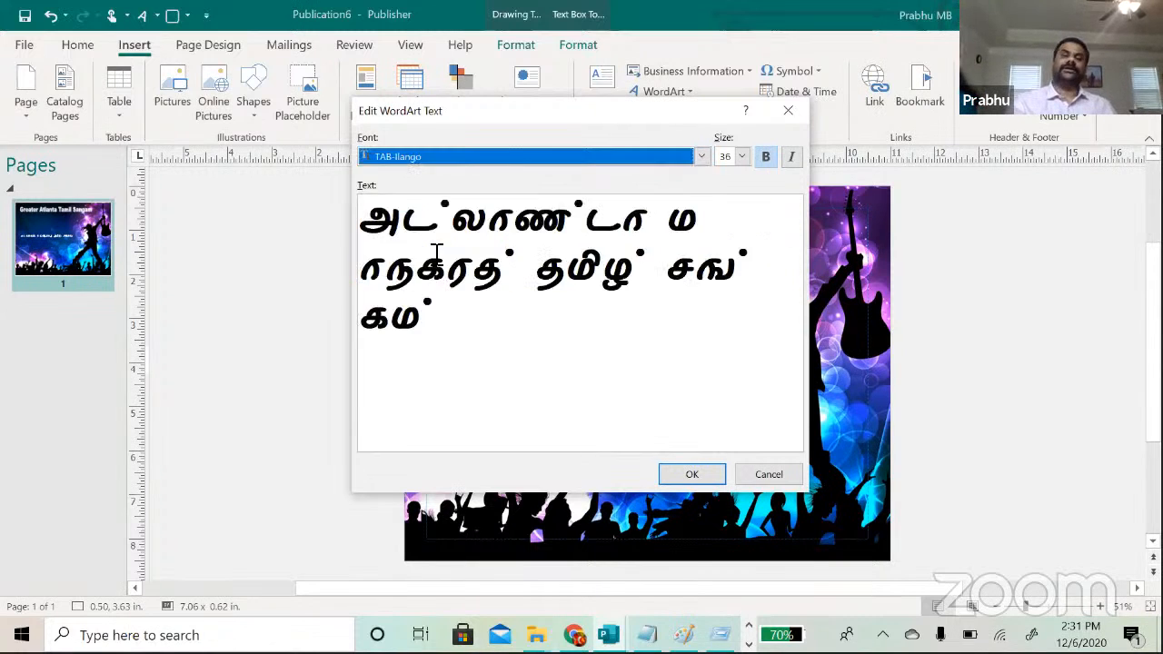
pyautogui.press('Down')
pyautogui.press('Return')
pyautogui.press('Down')
pyautogui.press('Return')
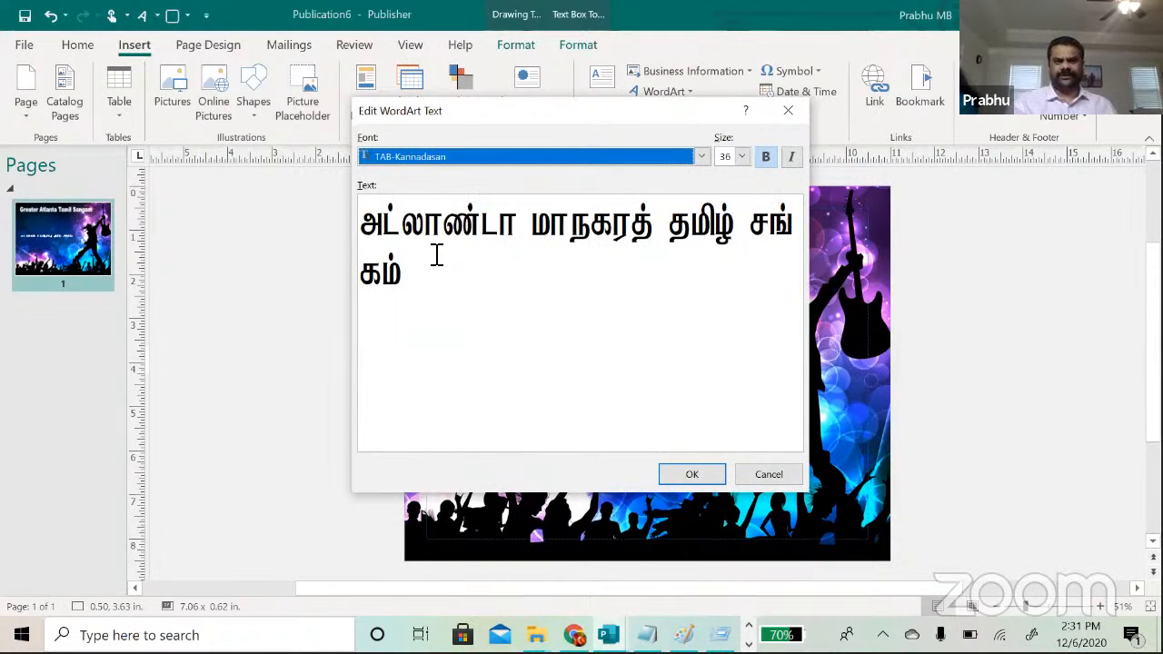
pyautogui.press('Down')
pyautogui.press('Return')
pyautogui.press('Down')
pyautogui.press('Return')
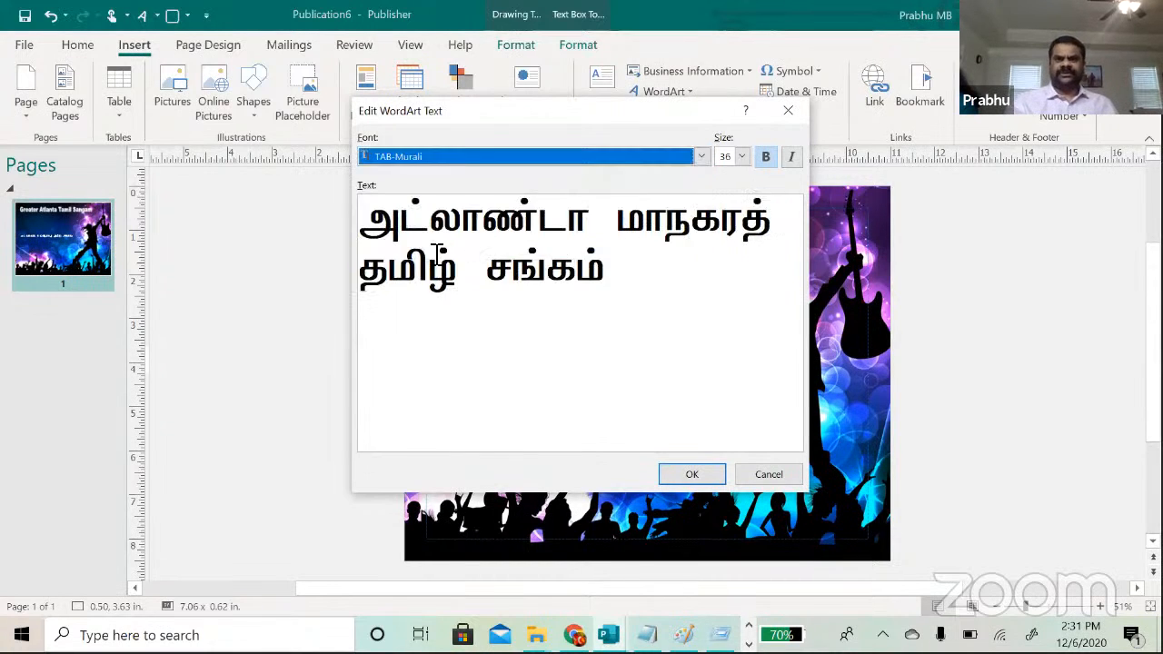
pyautogui.press('Down')
pyautogui.press('Return')
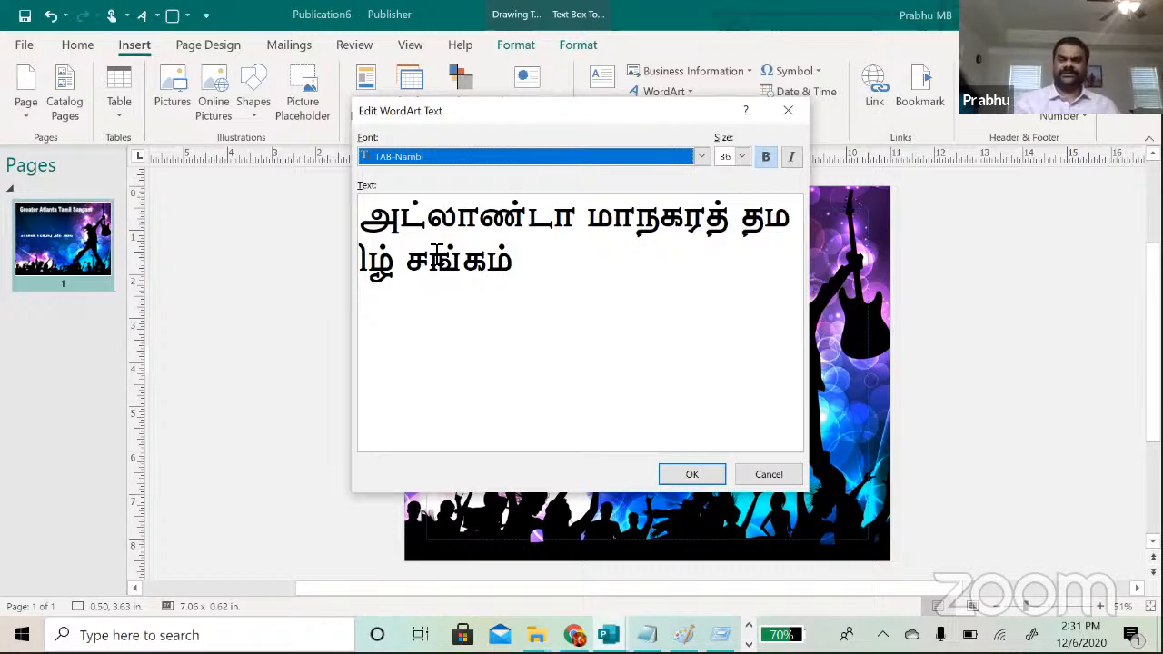
pyautogui.press('Down')
pyautogui.press('Return')
# Step: Step through TAB-Tamil001 onward and settle on the TAB-Tamil014 font
pyautogui.press('Down')
pyautogui.press('Down')
pyautogui.press('Return')
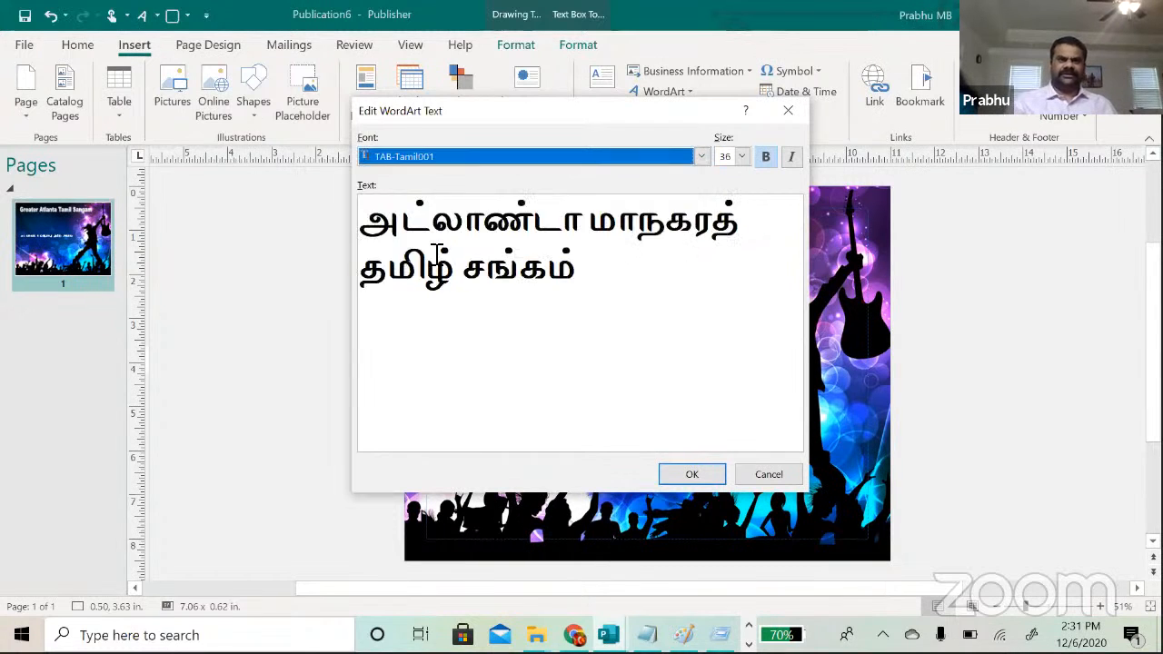
pyautogui.press('Down')
pyautogui.press('Down')
pyautogui.press('Return')
pyautogui.press('Down')
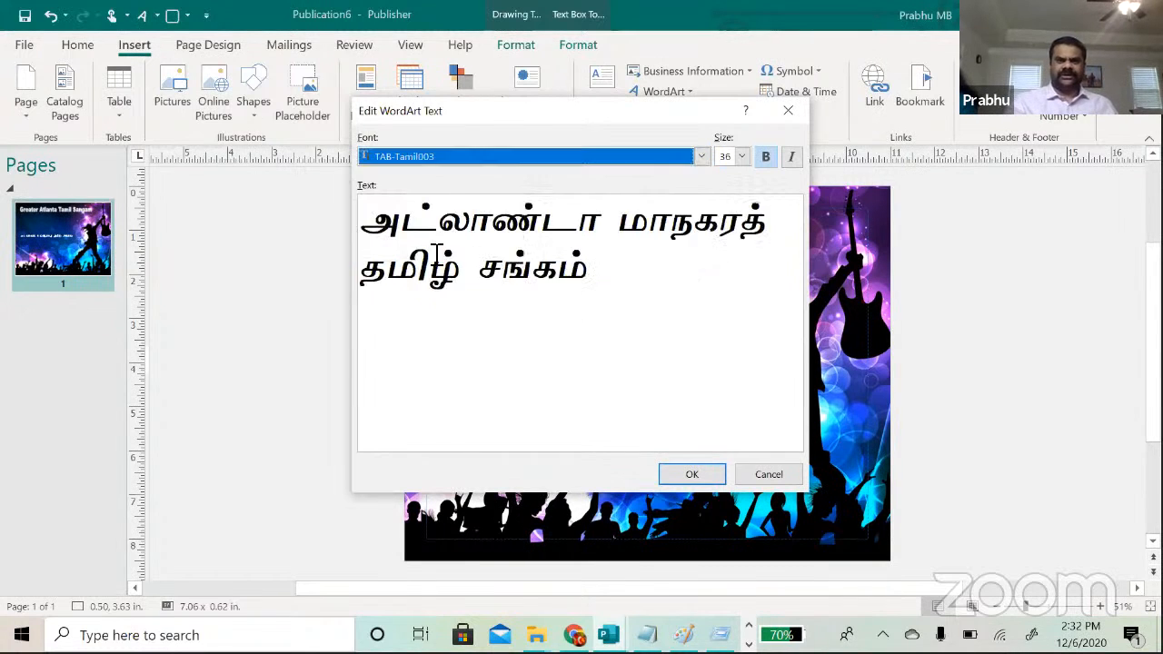
pyautogui.press('Down')
pyautogui.press('Return')
pyautogui.press('Down')
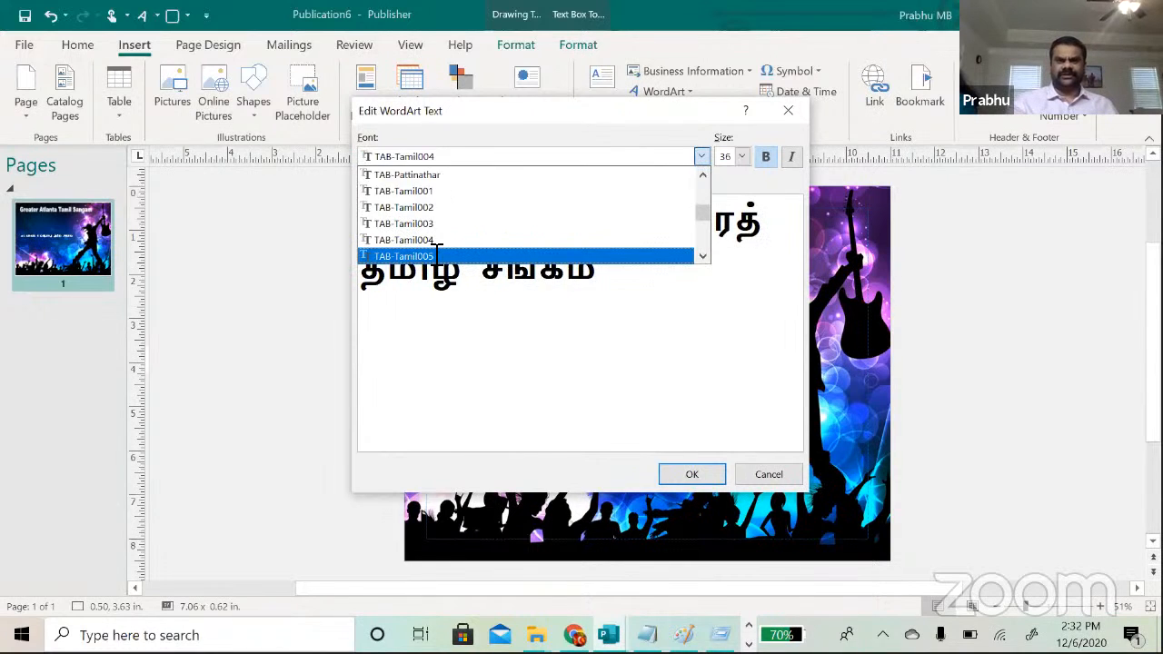
pyautogui.press('Return')
pyautogui.press('Down')
pyautogui.press('Return')
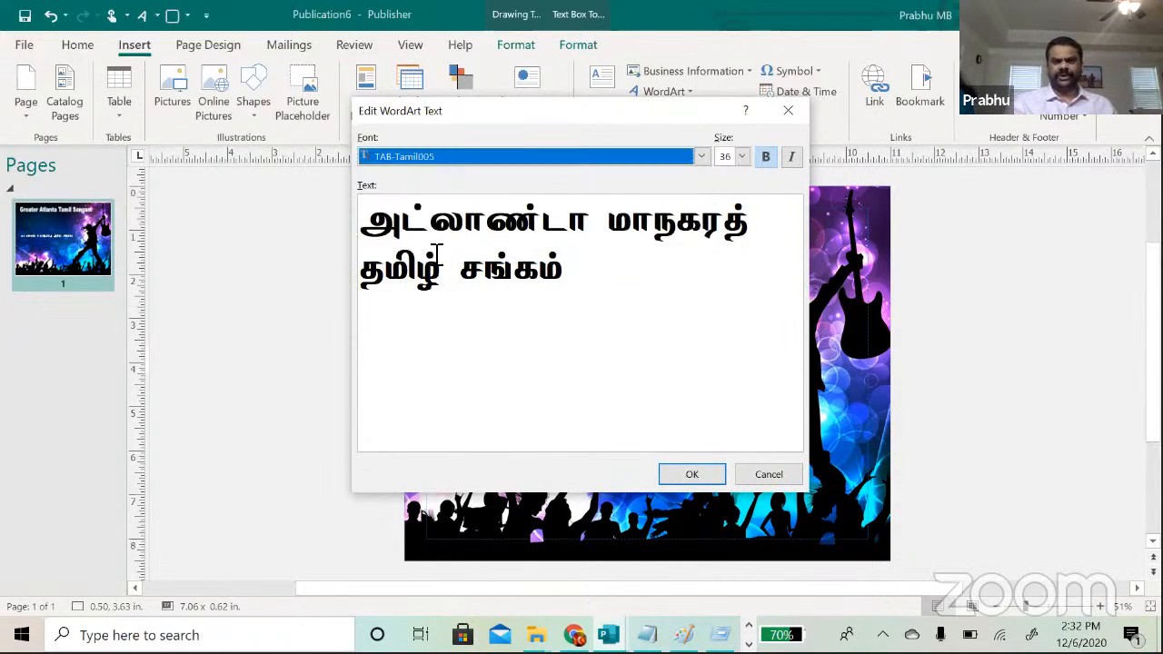
pyautogui.press('Down')
pyautogui.press('Down')
pyautogui.press('Return')
pyautogui.press('Down')
pyautogui.press('Return')
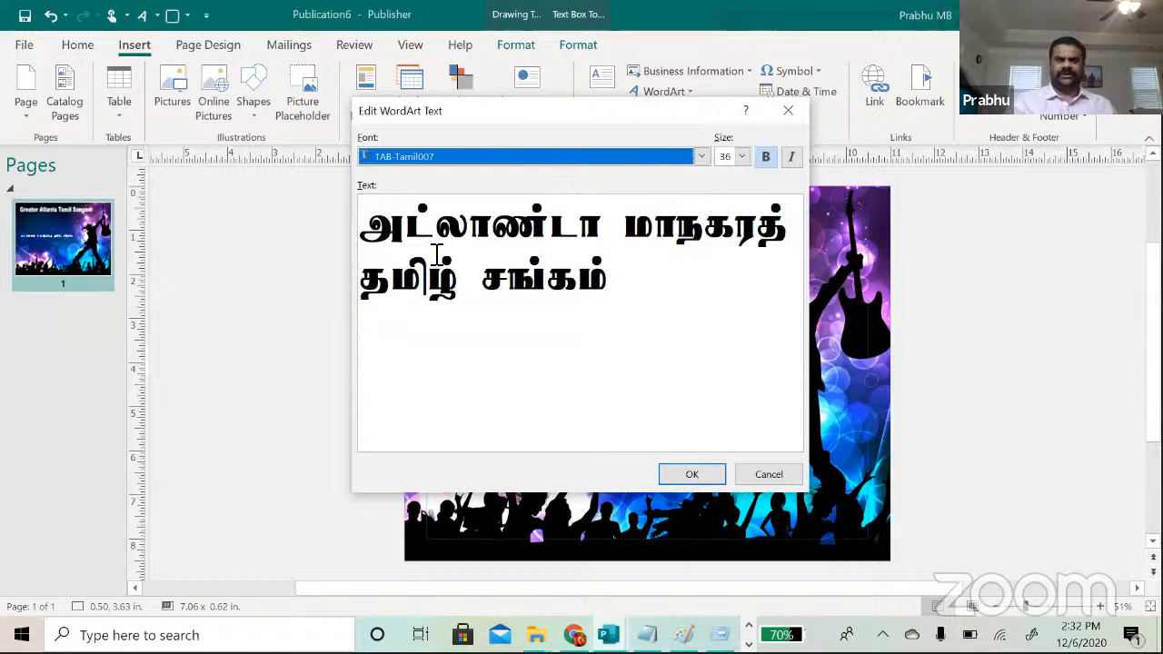
pyautogui.press('Down')
pyautogui.press('Return')
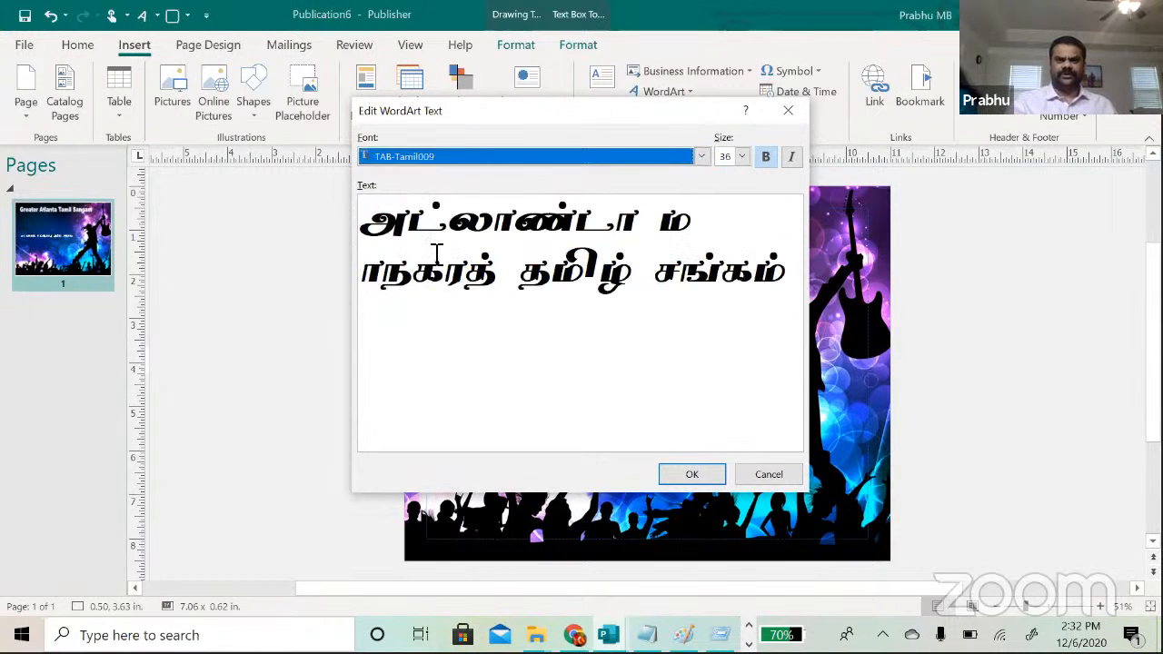
pyautogui.press('Down')
pyautogui.press('Return')
pyautogui.press('Down')
pyautogui.press('Down')
pyautogui.press('Return')
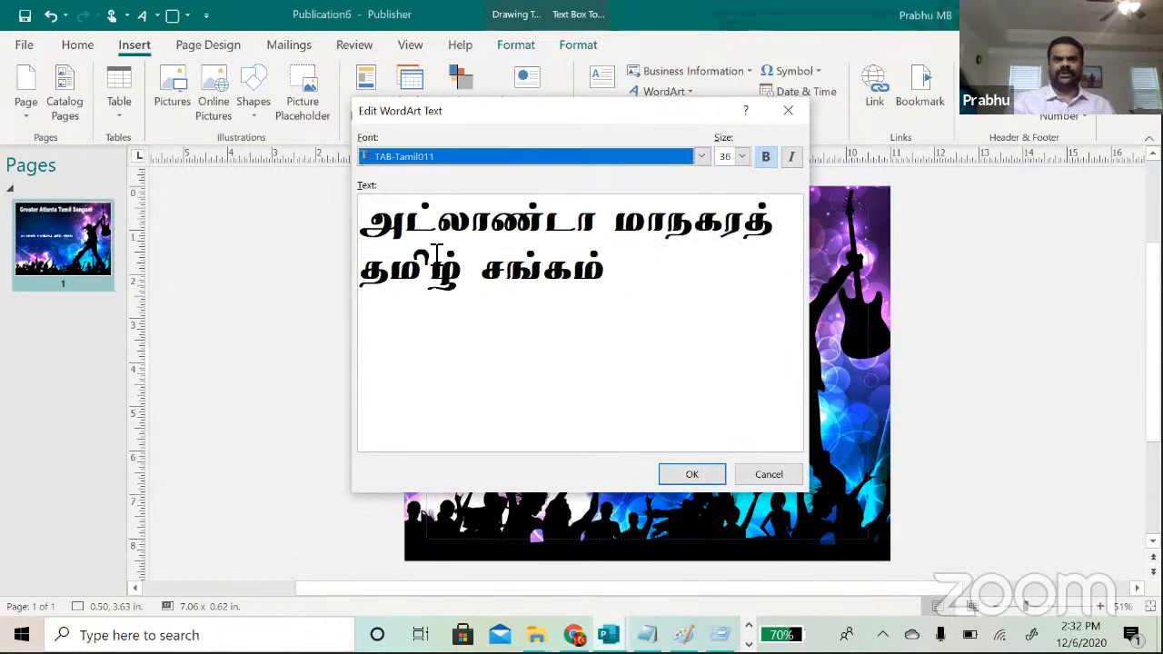
pyautogui.press('Down')
pyautogui.press('Return')
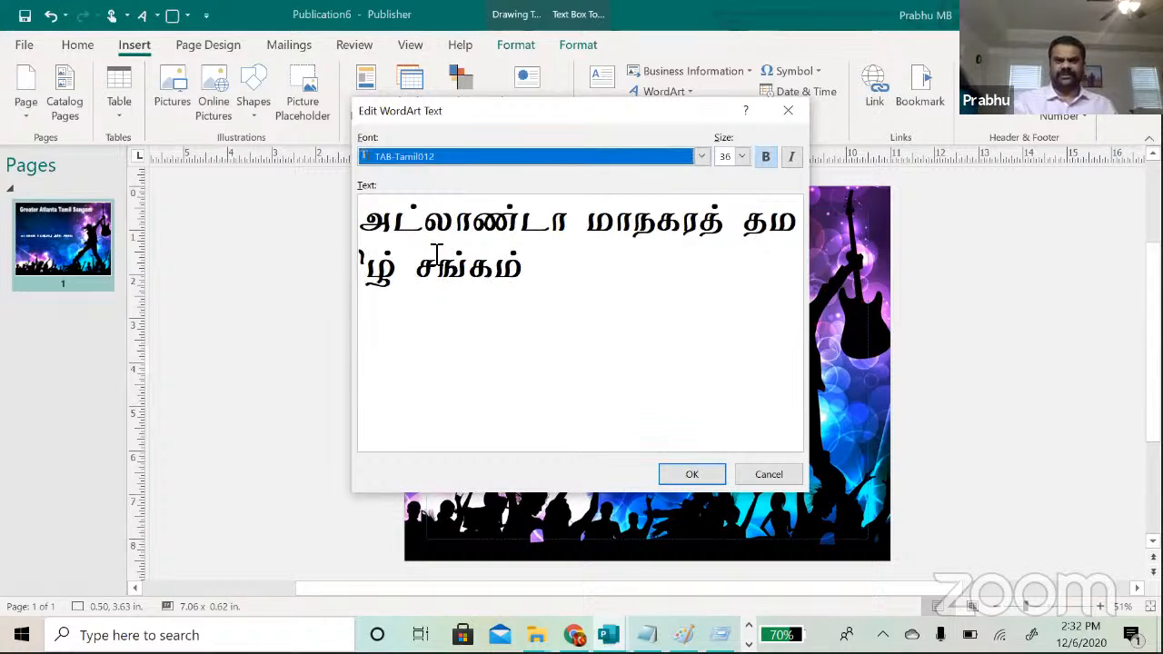
pyautogui.press('Down')
pyautogui.press('Return')
pyautogui.press('Down')
pyautogui.press('Return')
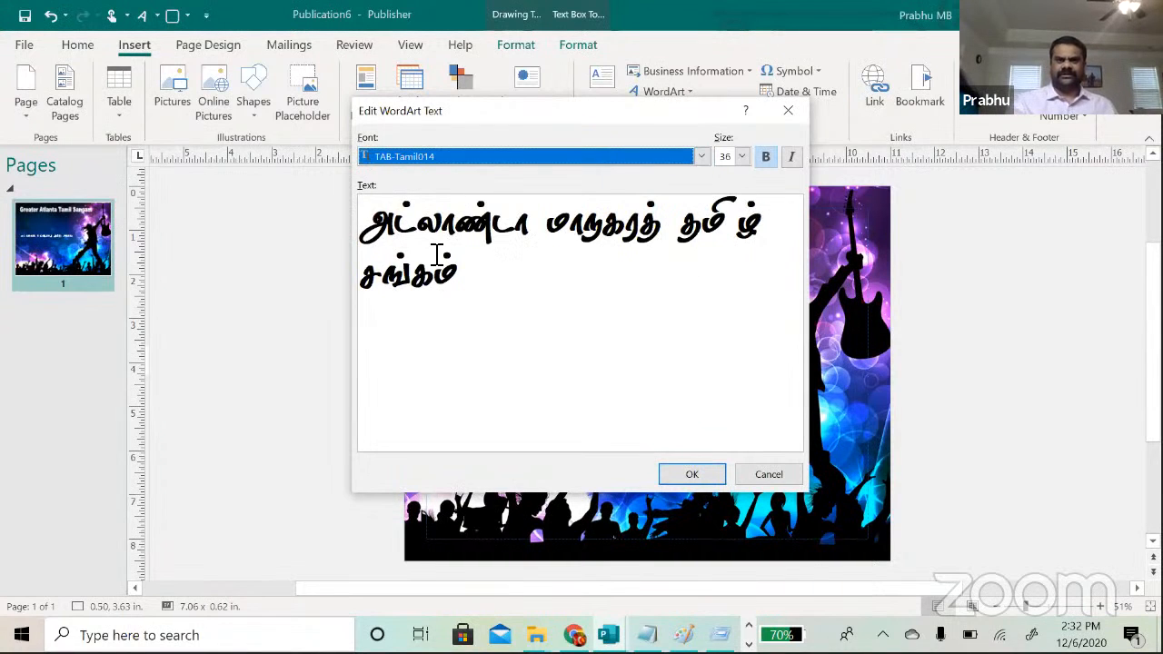
# Step: Place the WordArt under the English title, enlarge it to about 8.24 × 0.92 in, and nudge the plain Tamil box up
pyautogui.click(691, 476)
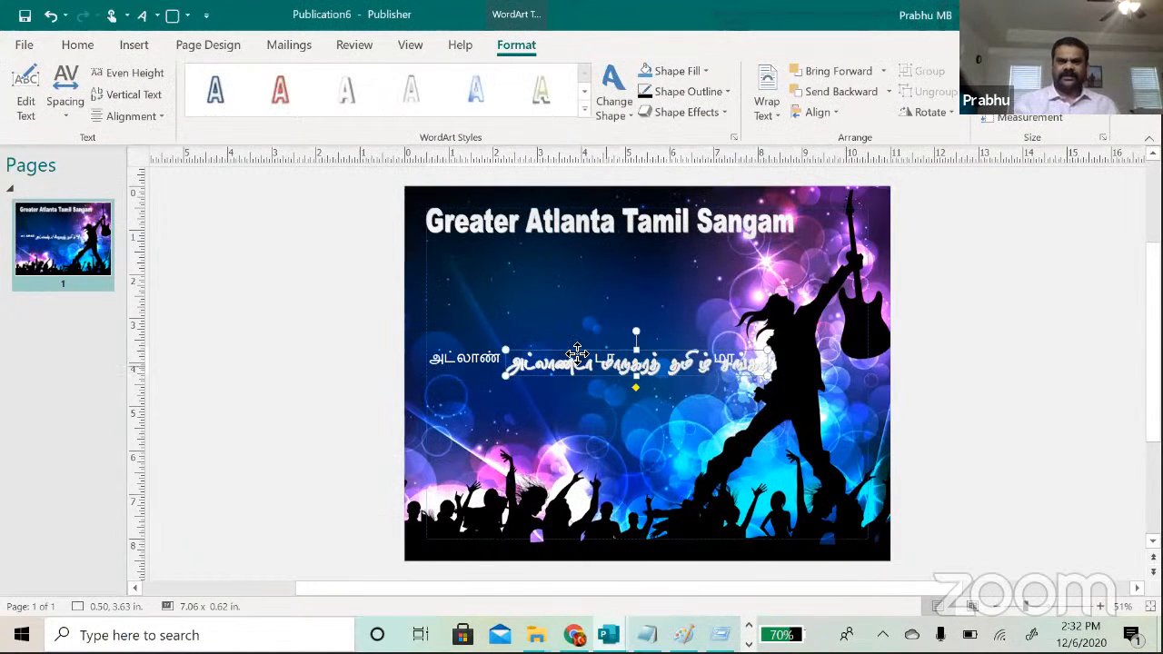
pyautogui.moveTo(578, 352); pyautogui.dragTo(521, 278)
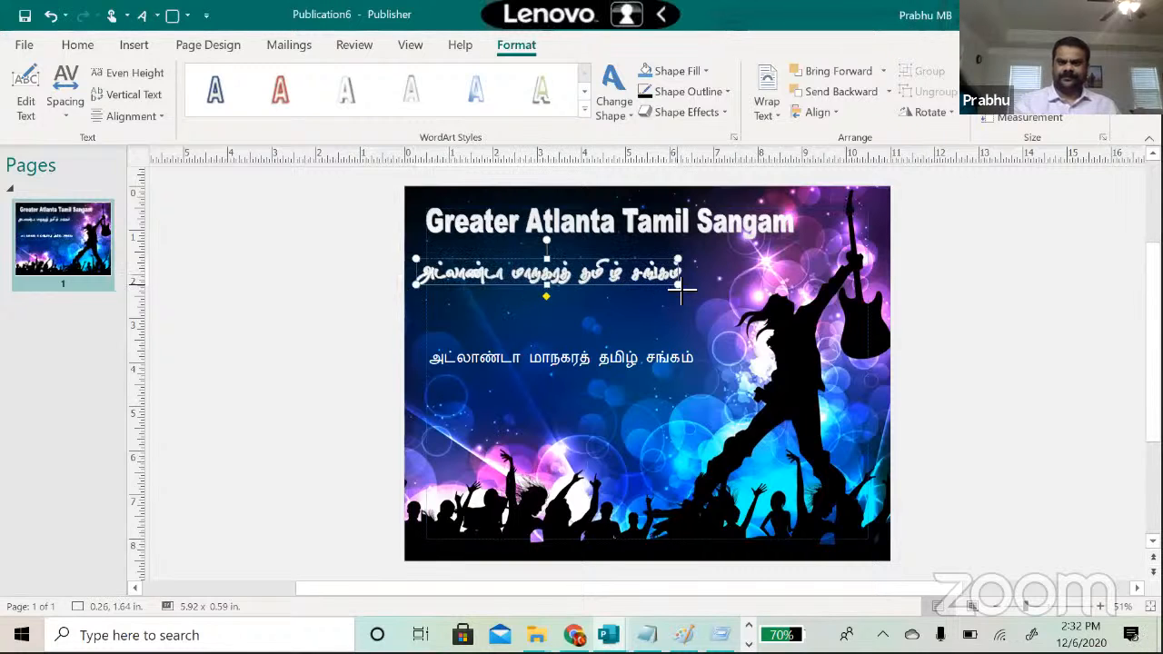
pyautogui.moveTo(679, 285); pyautogui.dragTo(780, 303)
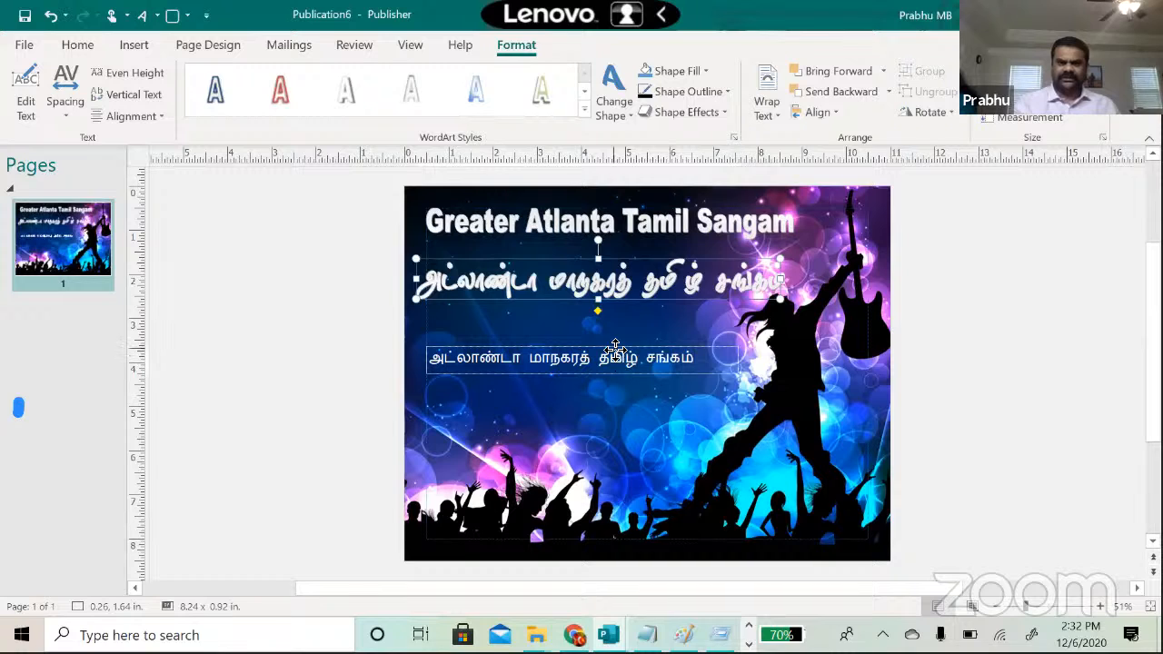
pyautogui.moveTo(615, 350); pyautogui.dragTo(621, 322)
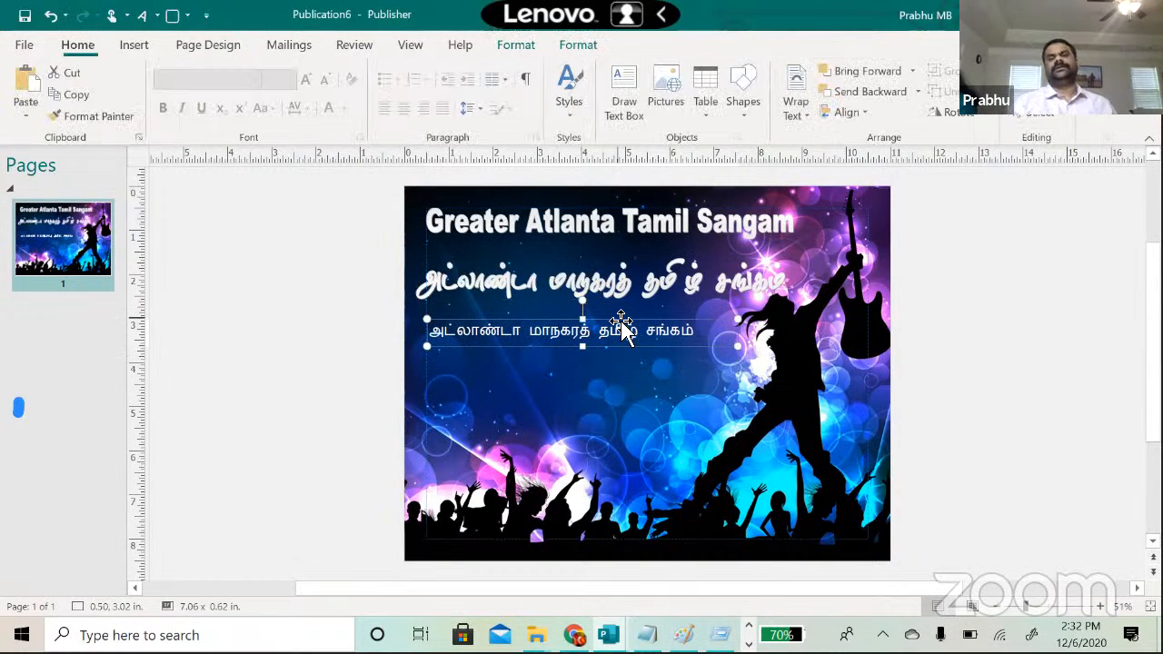
# Step: Delete the plain Latha Tamil text box beneath the WordArt heading
pyautogui.click(579, 341)
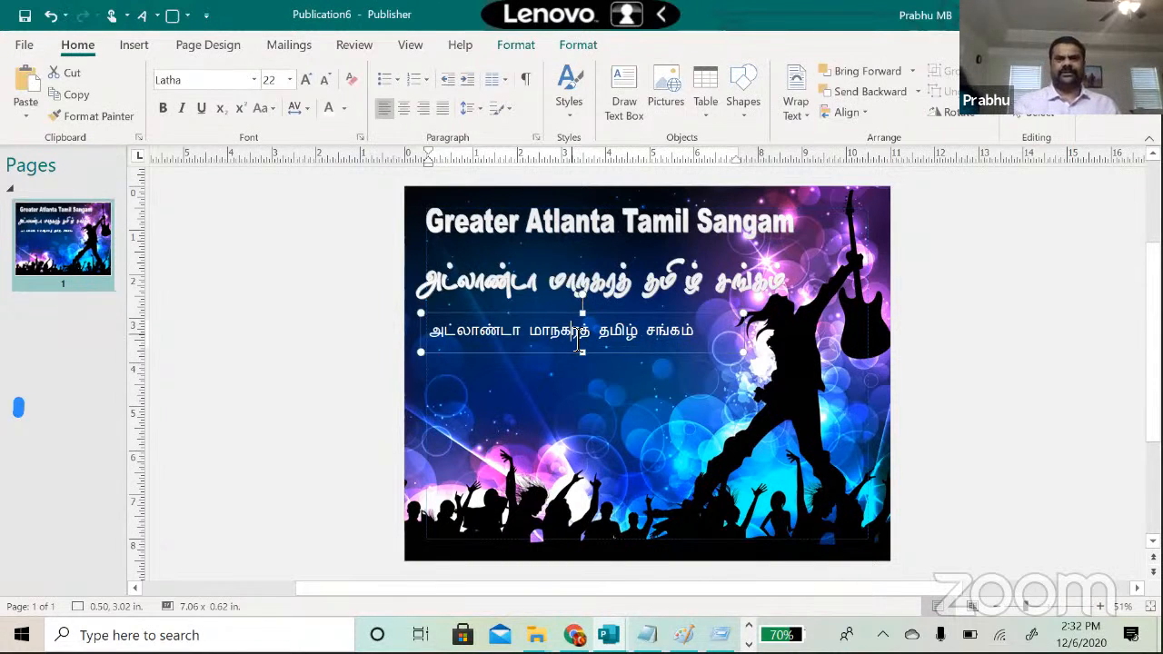
pyautogui.click(511, 283)
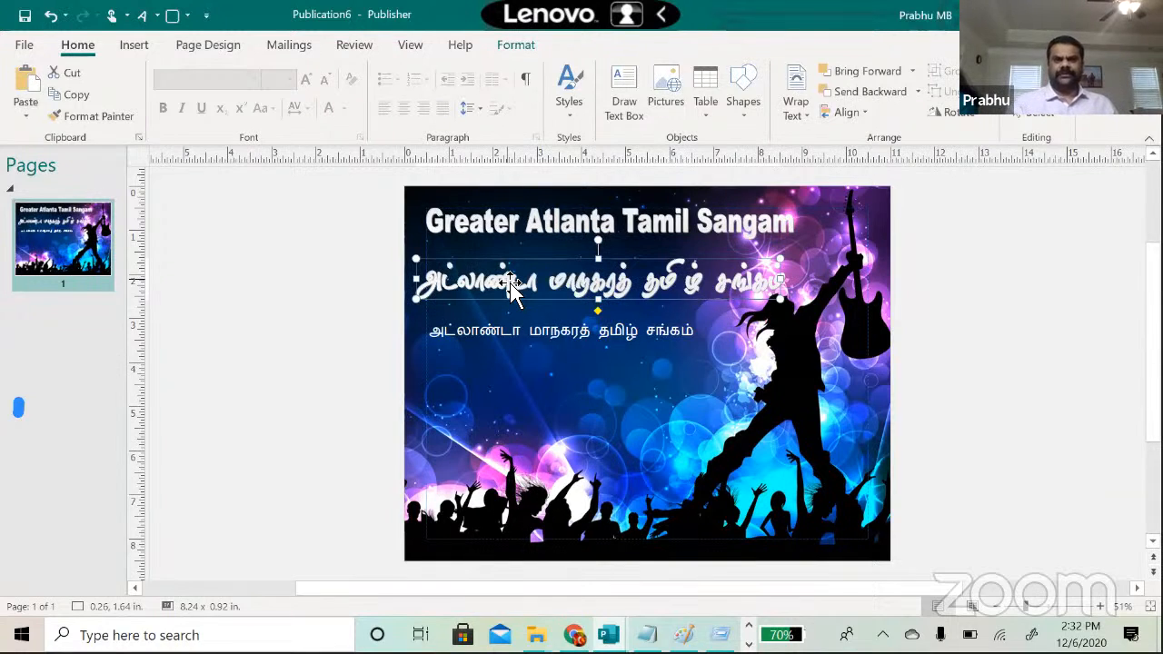
pyautogui.click(474, 332)
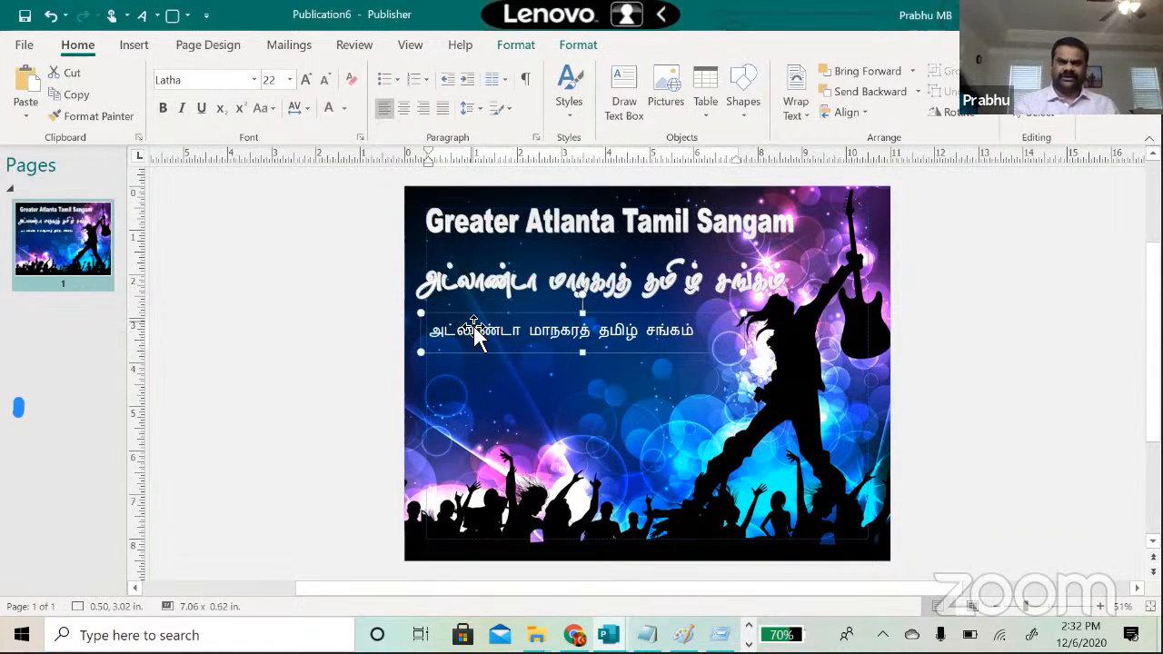
pyautogui.press('Delete')
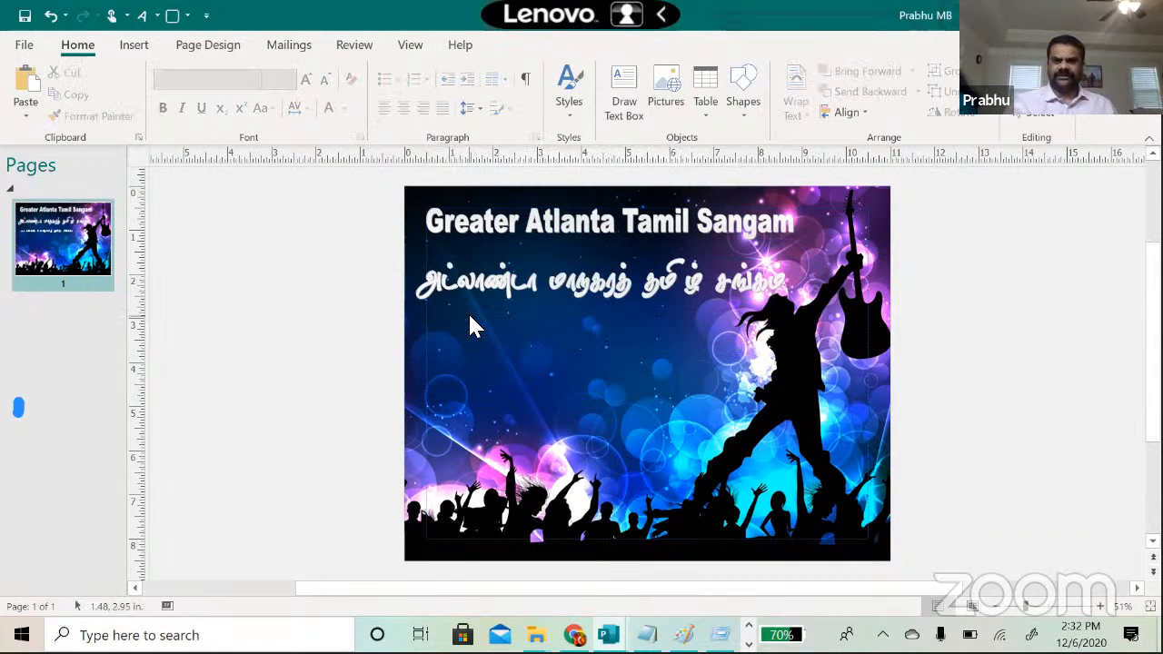
pyautogui.click(466, 285)
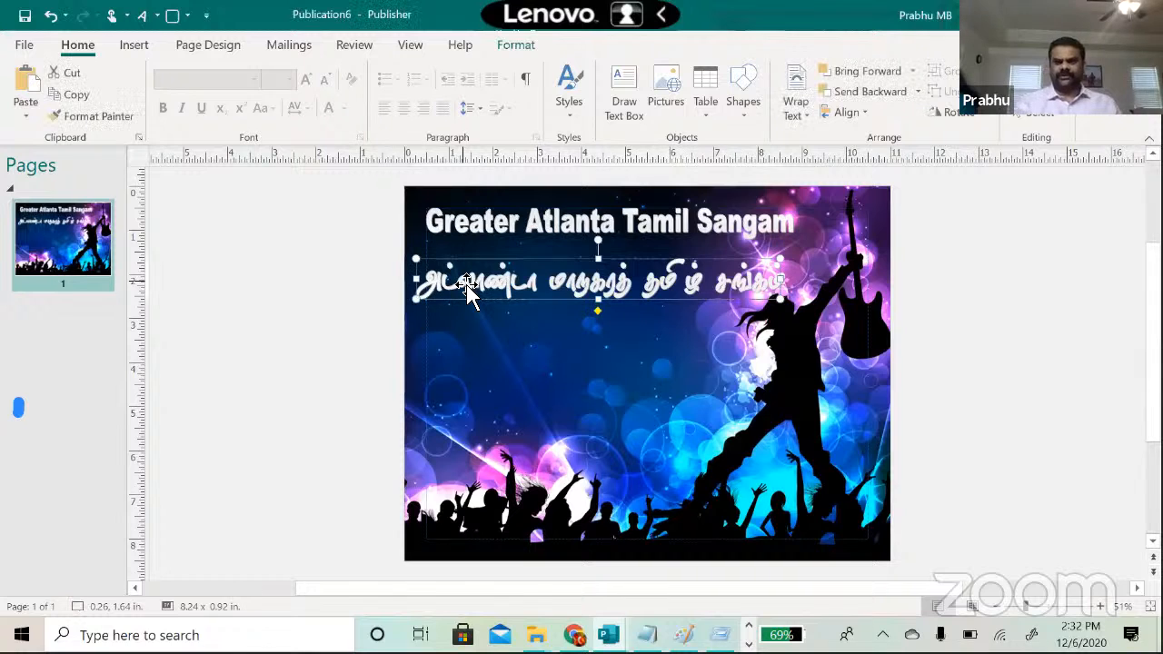
# Step: Change the WordArt text's font from TAB-Tamil014 to TAB-Tamil019
pyautogui.click(516, 44)
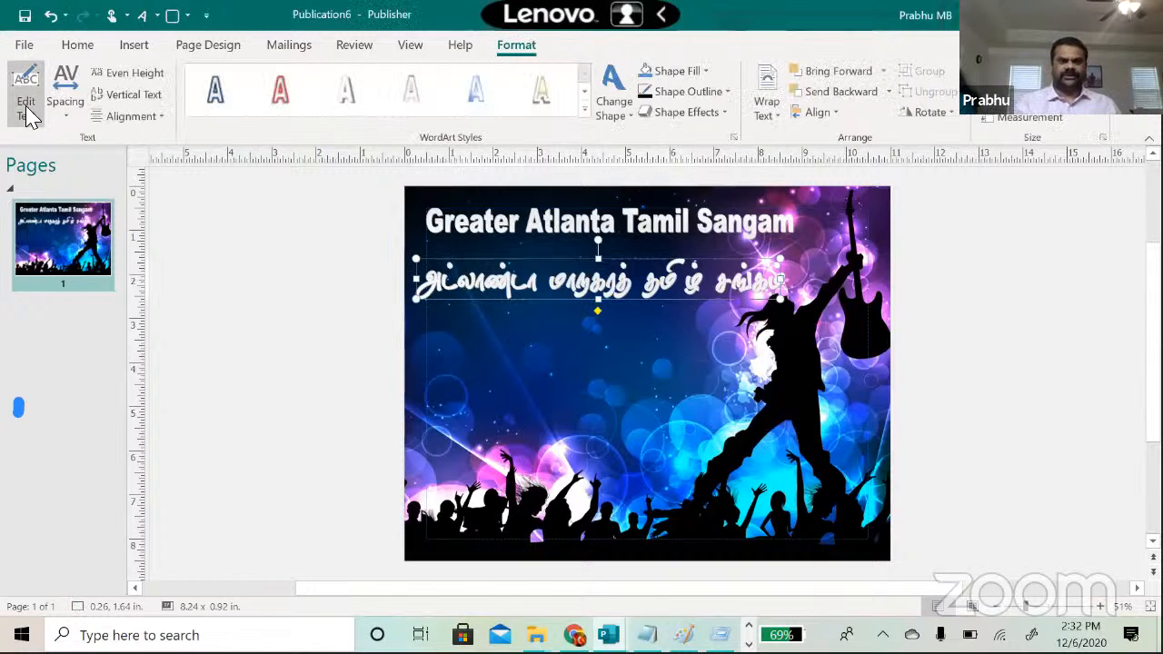
pyautogui.click(25, 107)
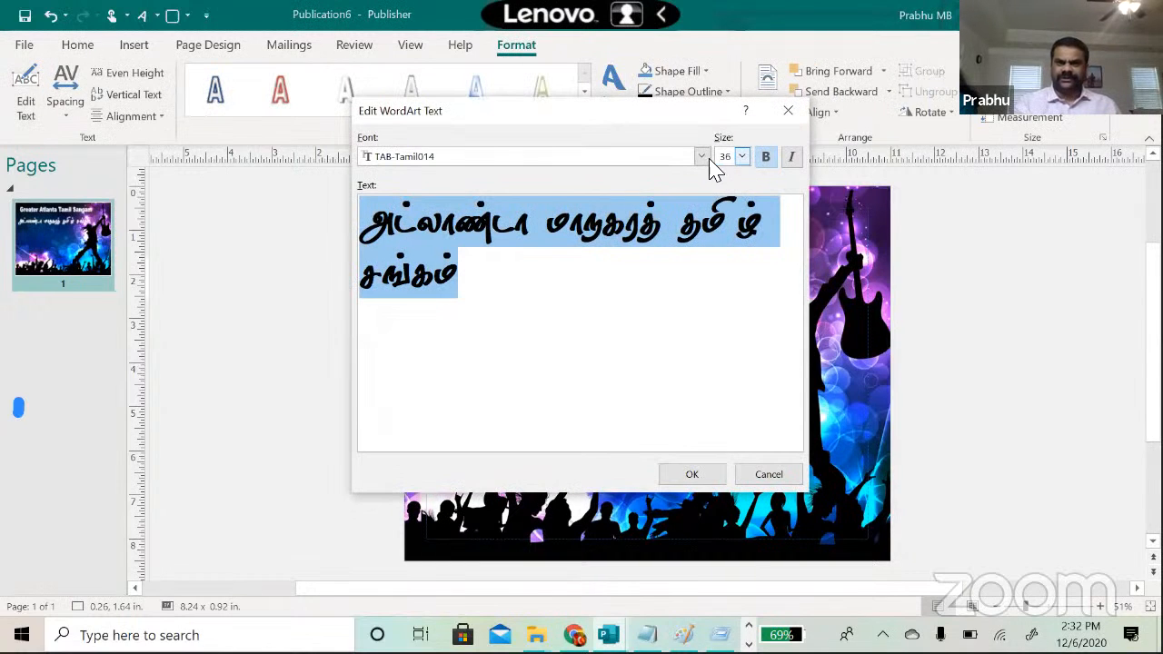
pyautogui.click(702, 157)
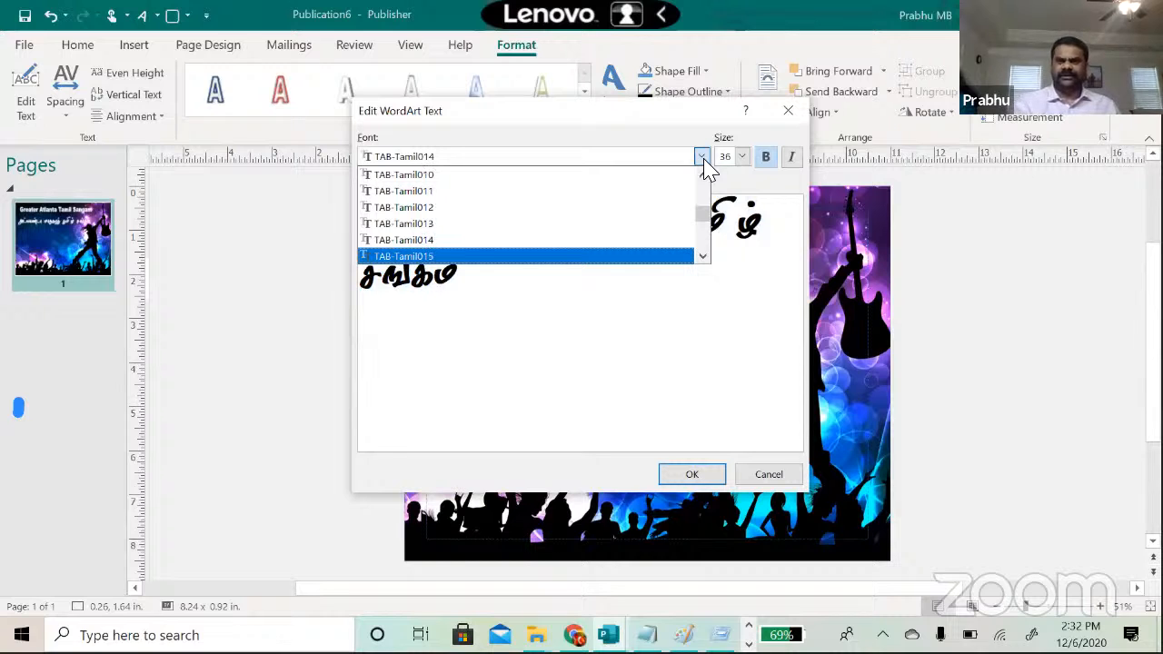
pyautogui.press('Return')
pyautogui.press('Down')
pyautogui.press('Return')
pyautogui.press('Down')
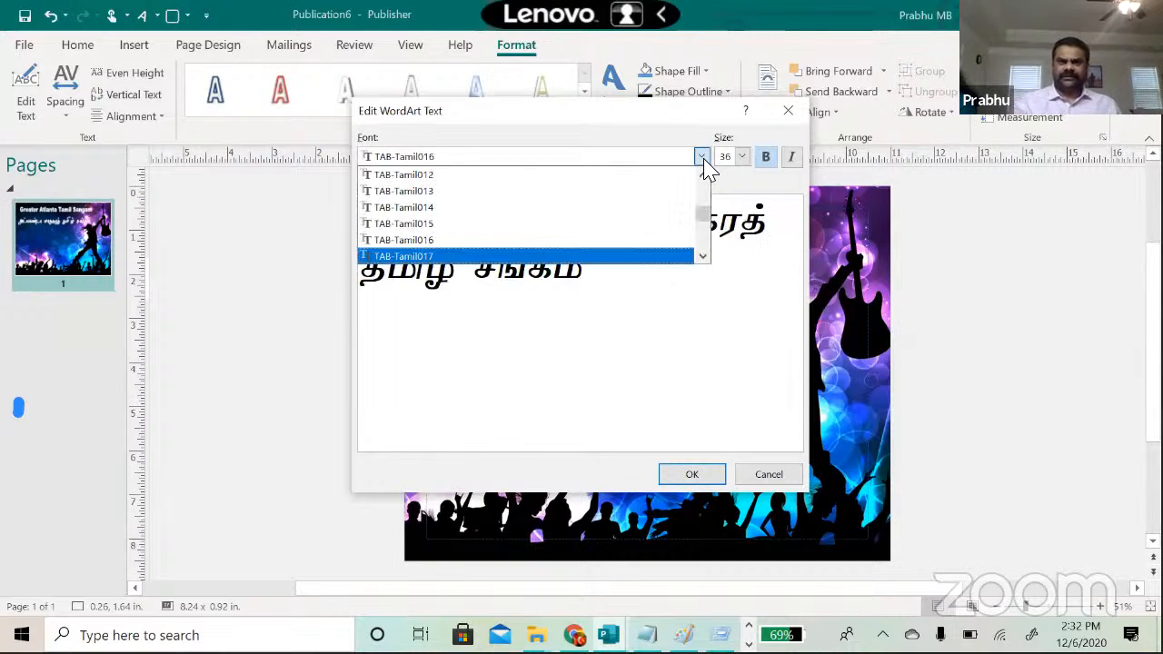
pyautogui.press('Return')
pyautogui.press('Down')
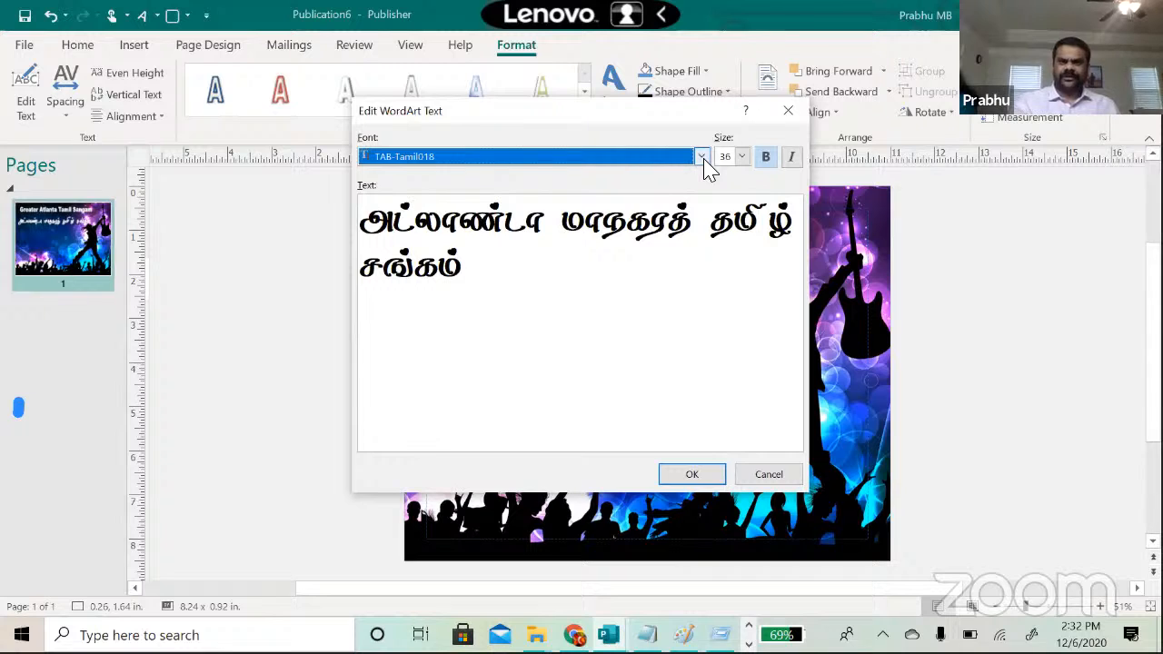
pyautogui.hotkey('alt', 'Down')
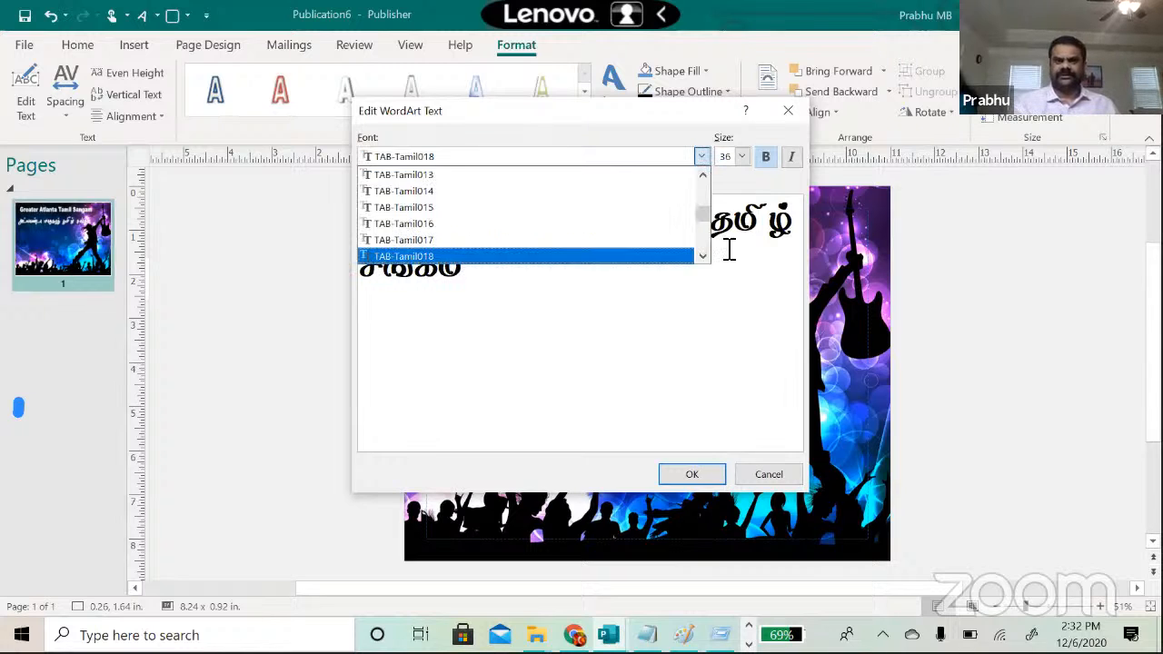
pyautogui.press('Return')
pyautogui.press('Down')
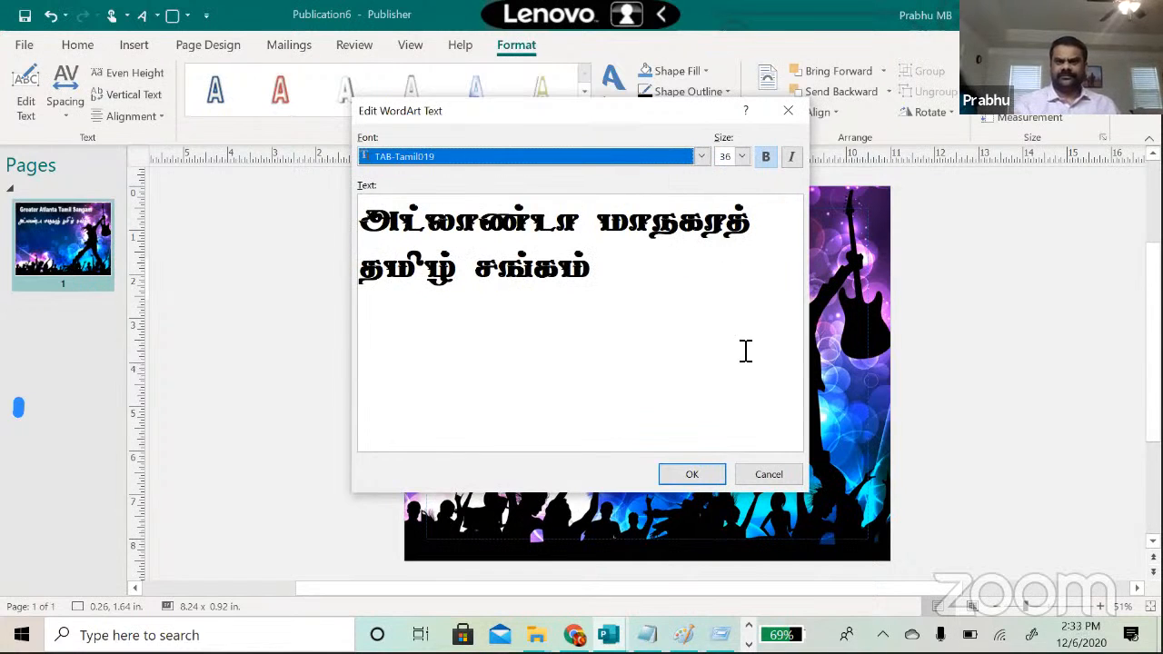
pyautogui.click(702, 473)
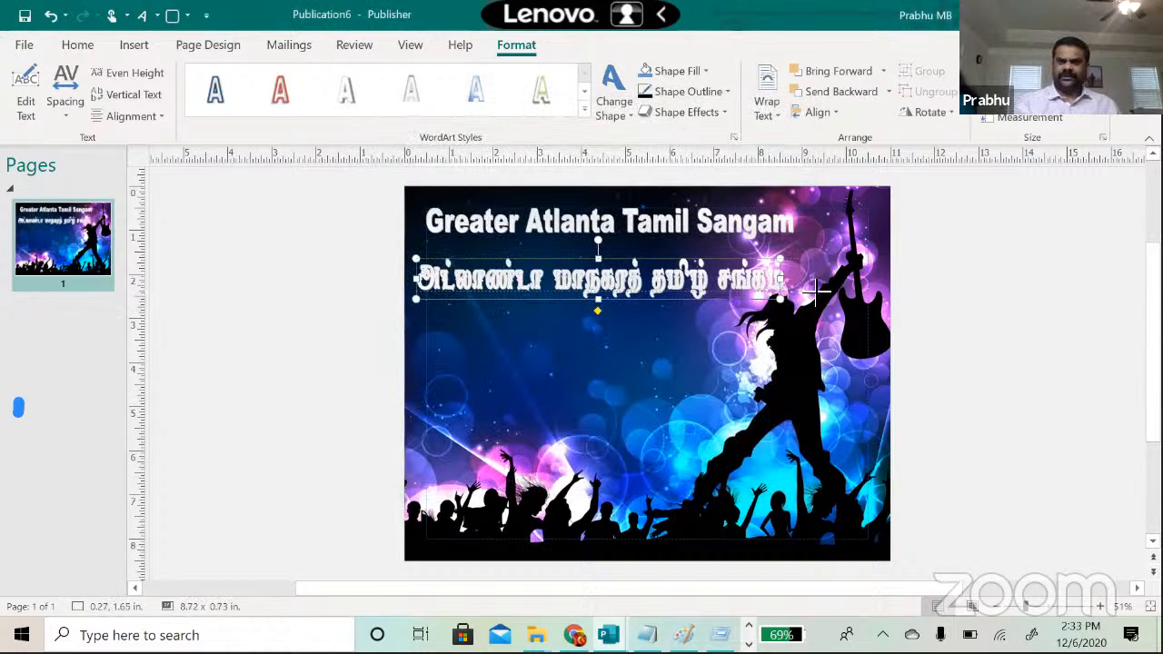
# Step: Stretch the Tamil WordArt to about 9.50 in wide and set its outline to No Outline
pyautogui.moveTo(818, 289); pyautogui.dragTo(840, 288)
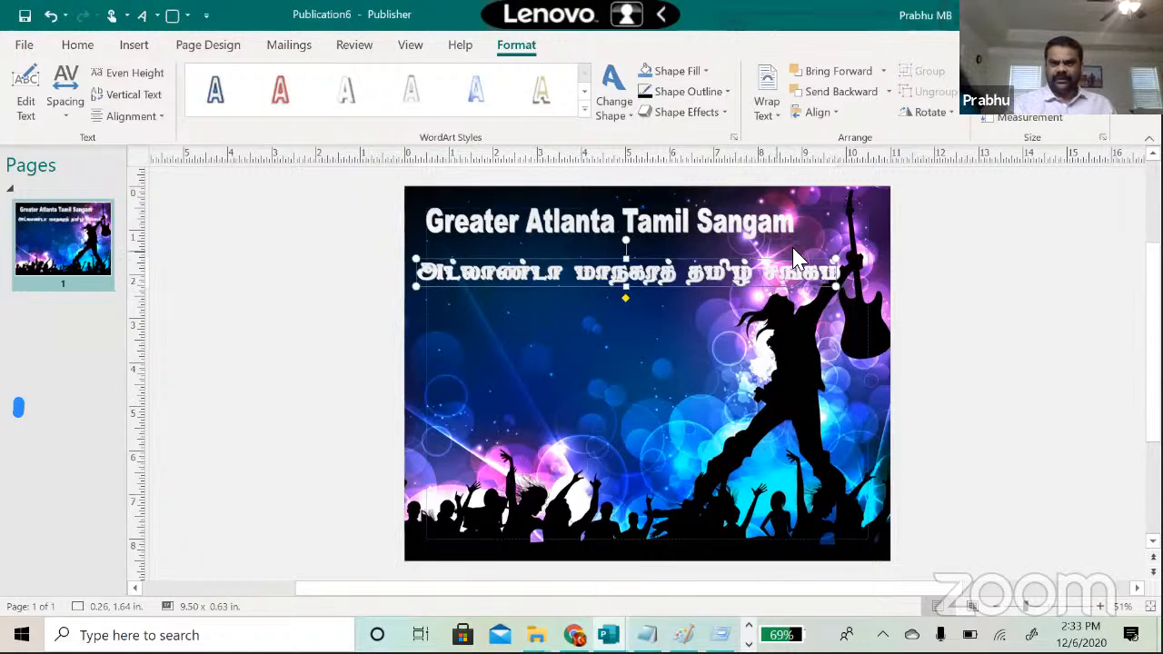
pyautogui.click(633, 329)
pyautogui.click(616, 285)
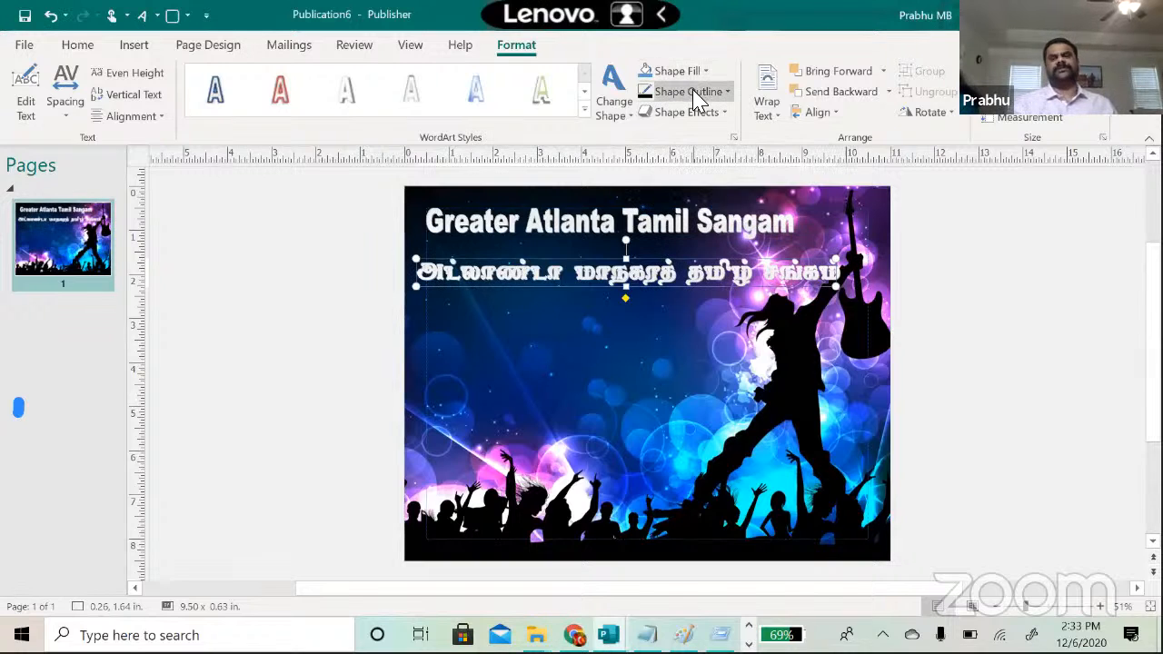
pyautogui.click(727, 91)
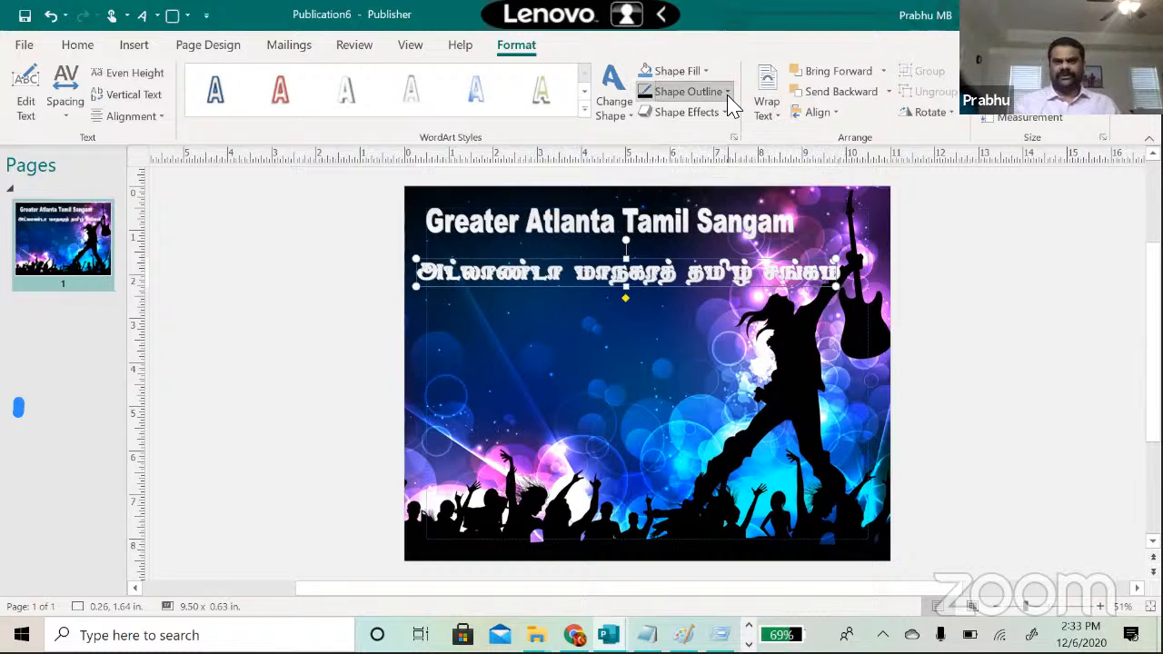
pyautogui.click(671, 292)
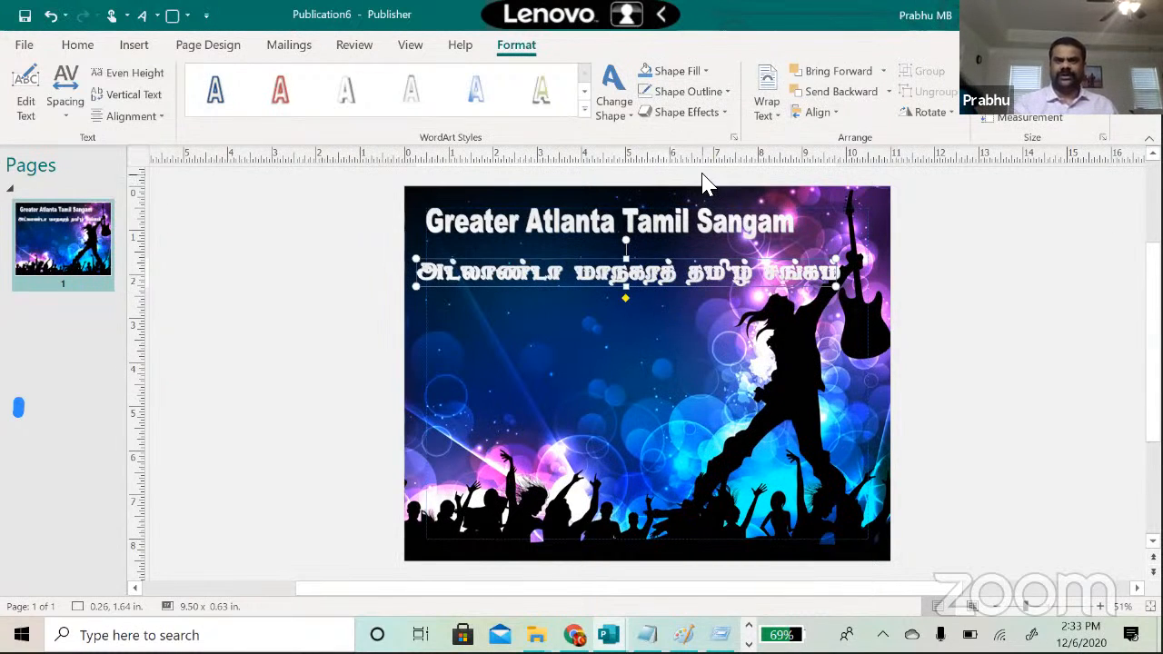
# Step: Fill the Tamil WordArt letters dark blue and give them a pale glow effect
pyautogui.click(706, 72)
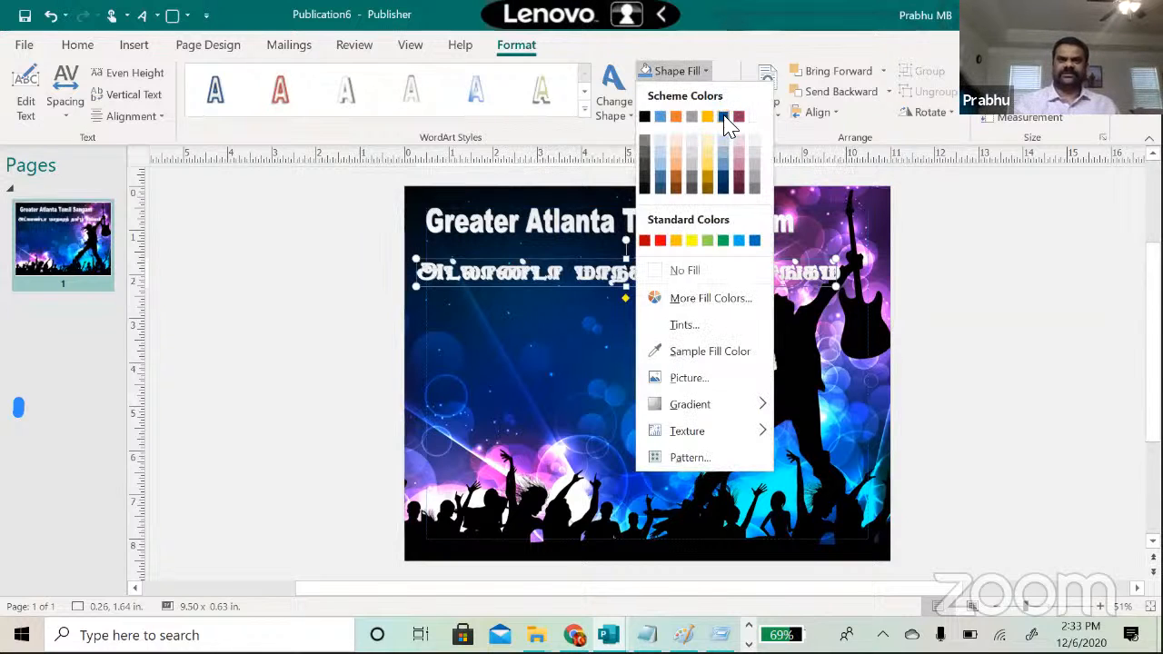
pyautogui.click(724, 118)
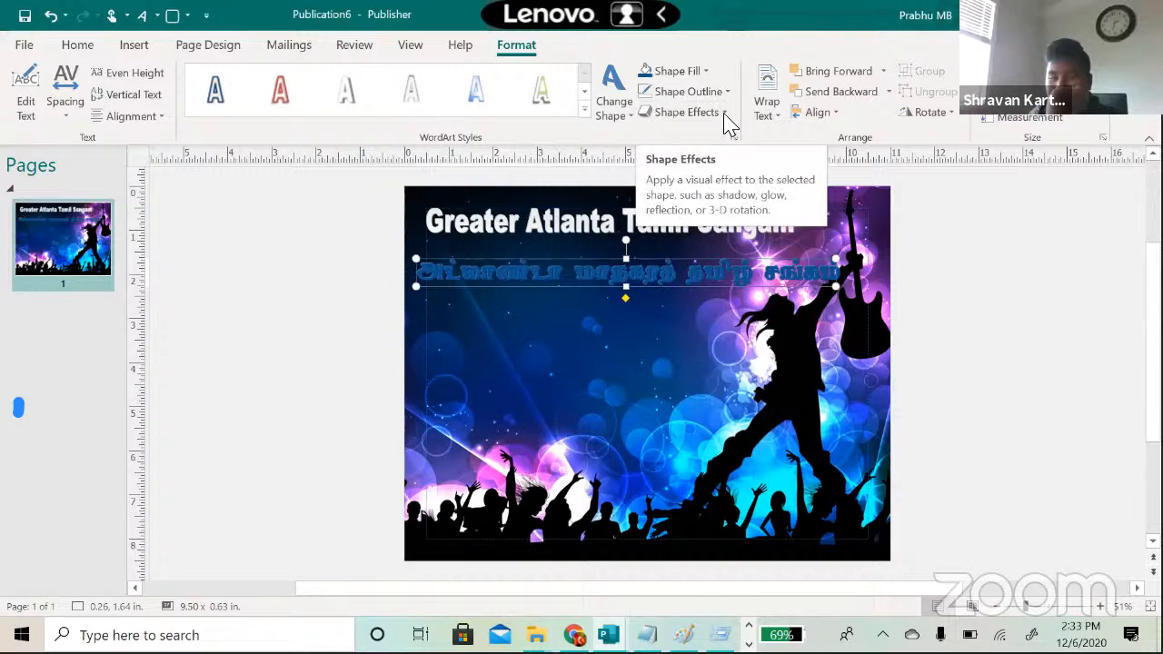
pyautogui.click(724, 113)
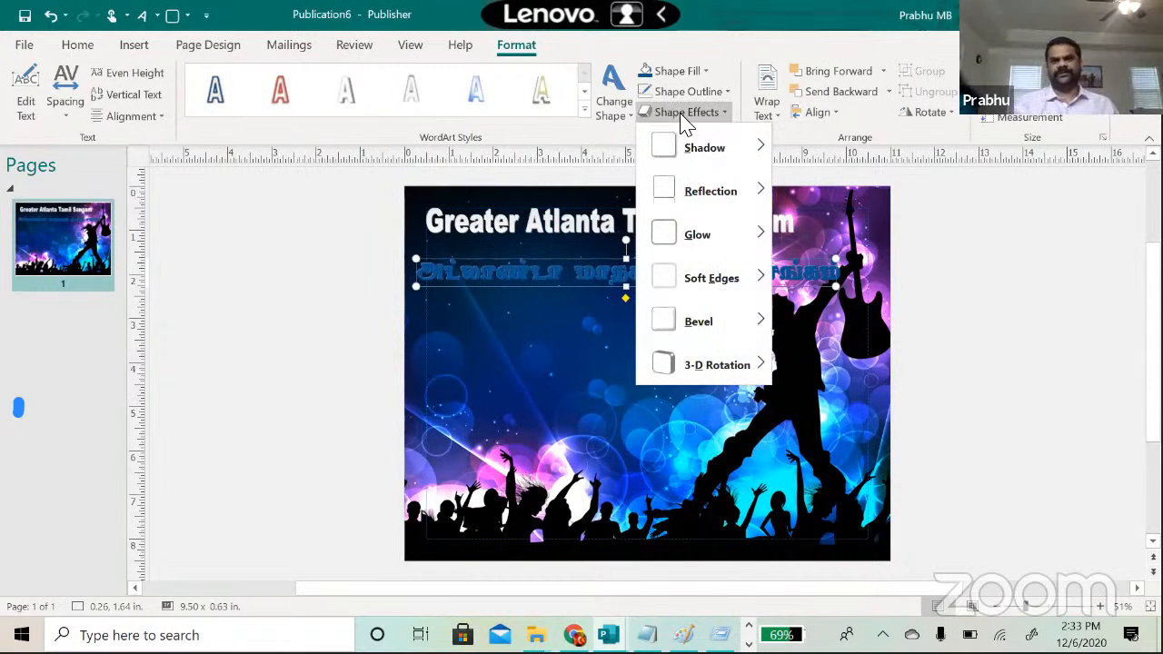
pyautogui.moveTo(677, 240)
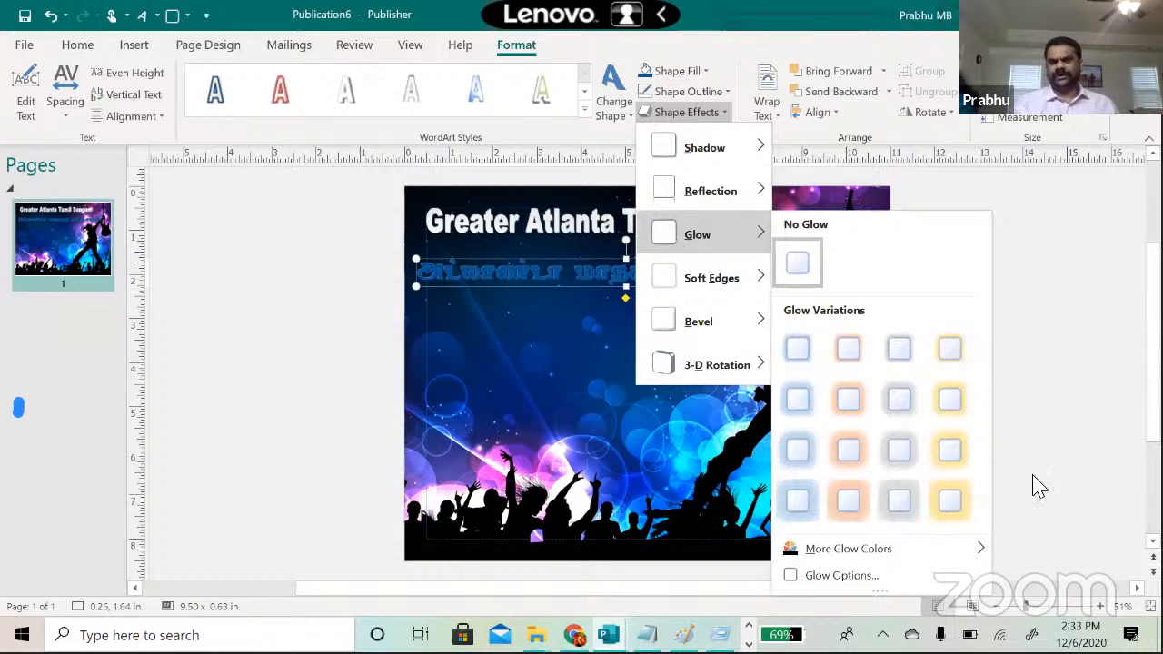
pyautogui.moveTo(979, 552)
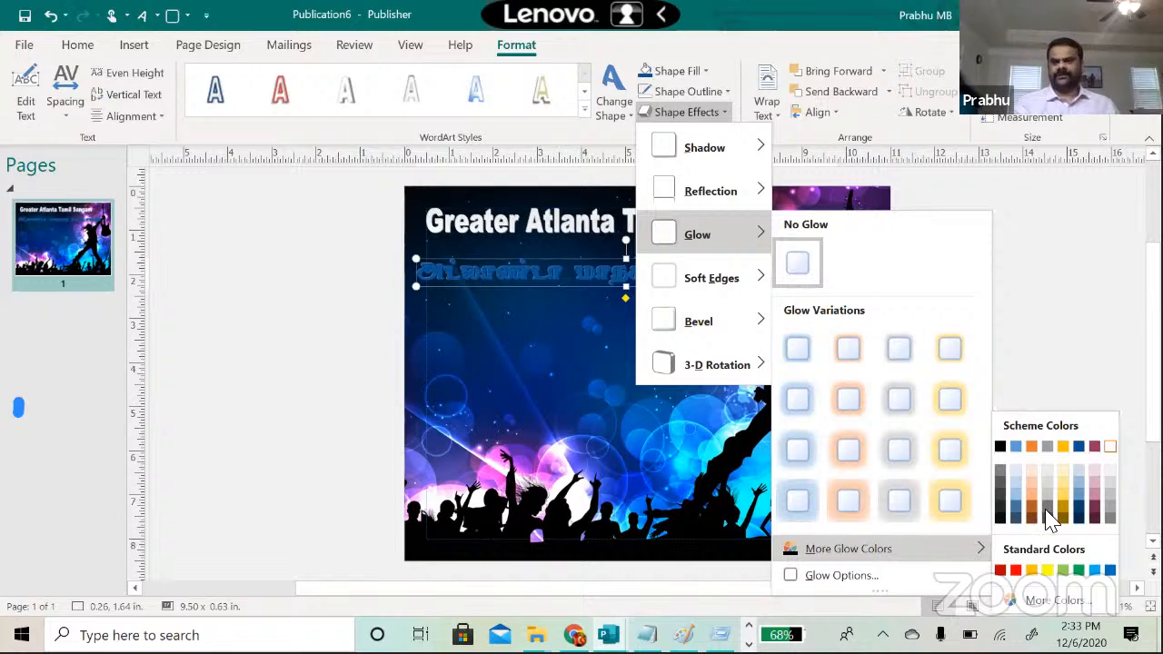
pyautogui.click(1110, 446)
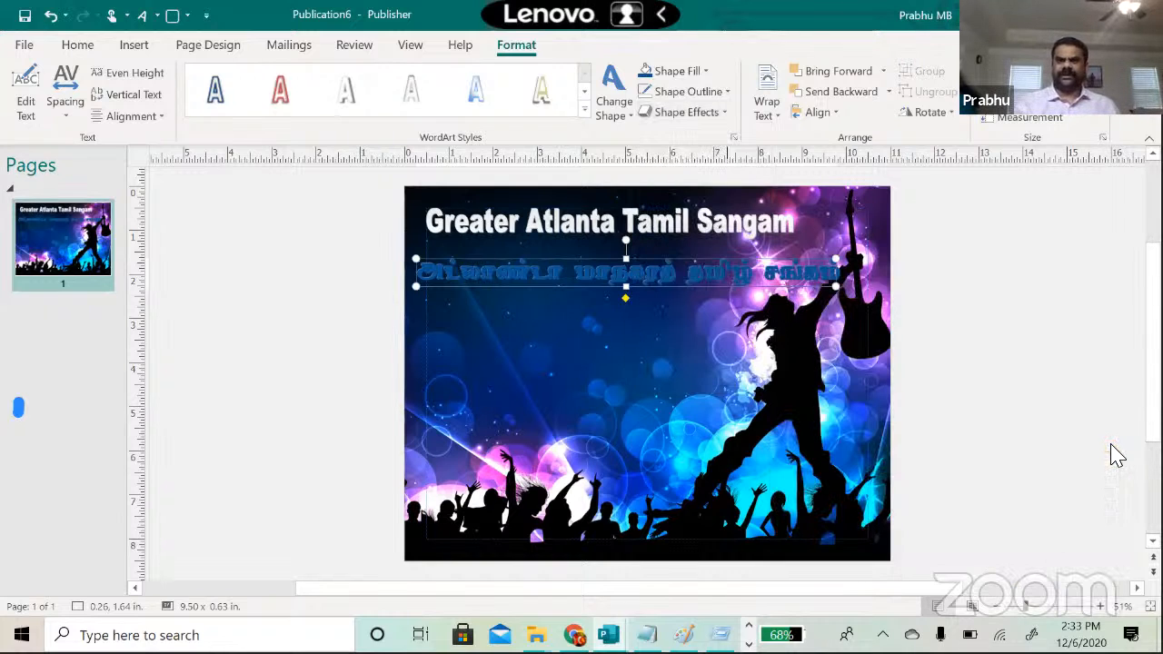
pyautogui.click(708, 396)
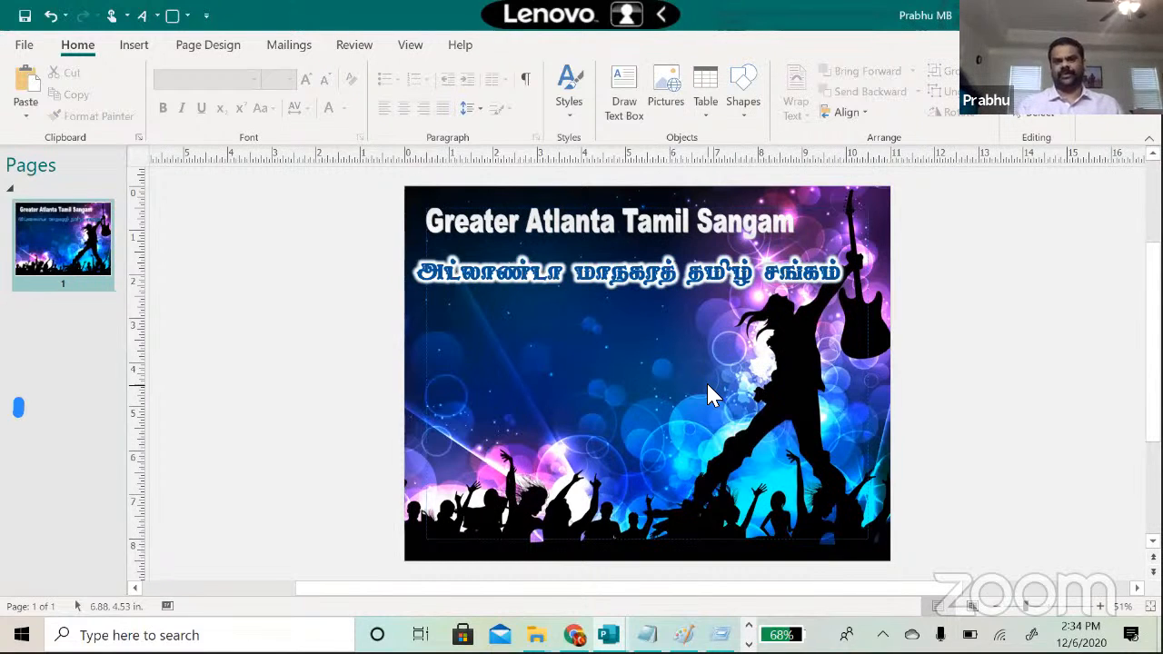
# Step: Change the Tamil WordArt's glow colour to yellow, then select the English title
pyautogui.click(635, 279)
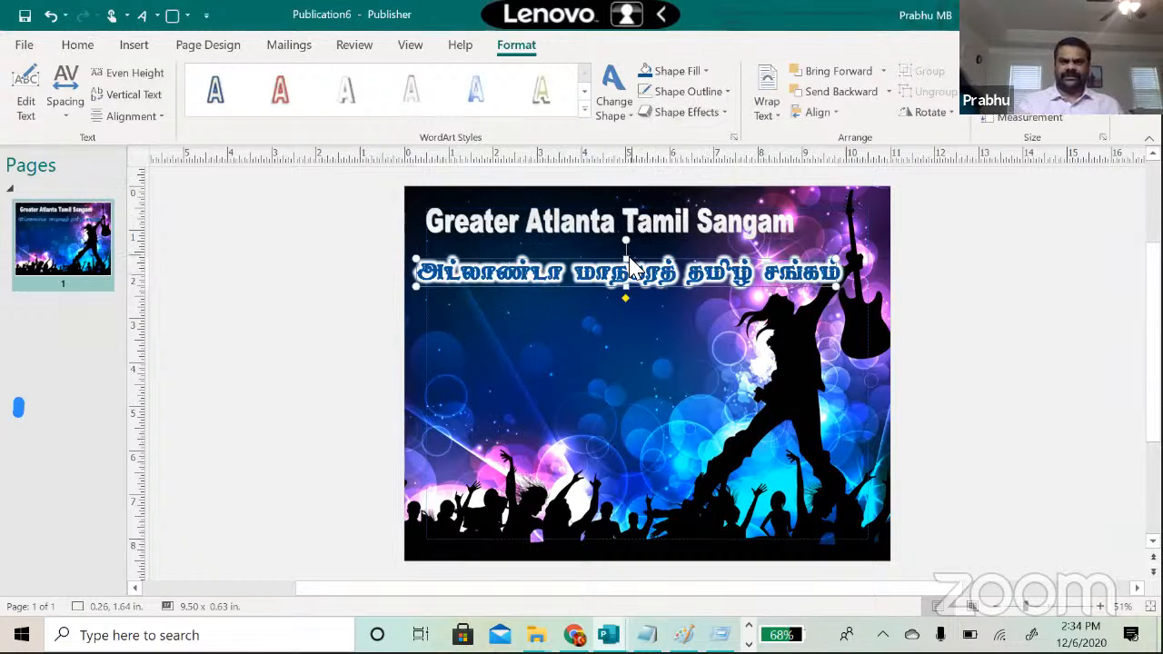
pyautogui.click(717, 113)
pyautogui.moveTo(700, 234)
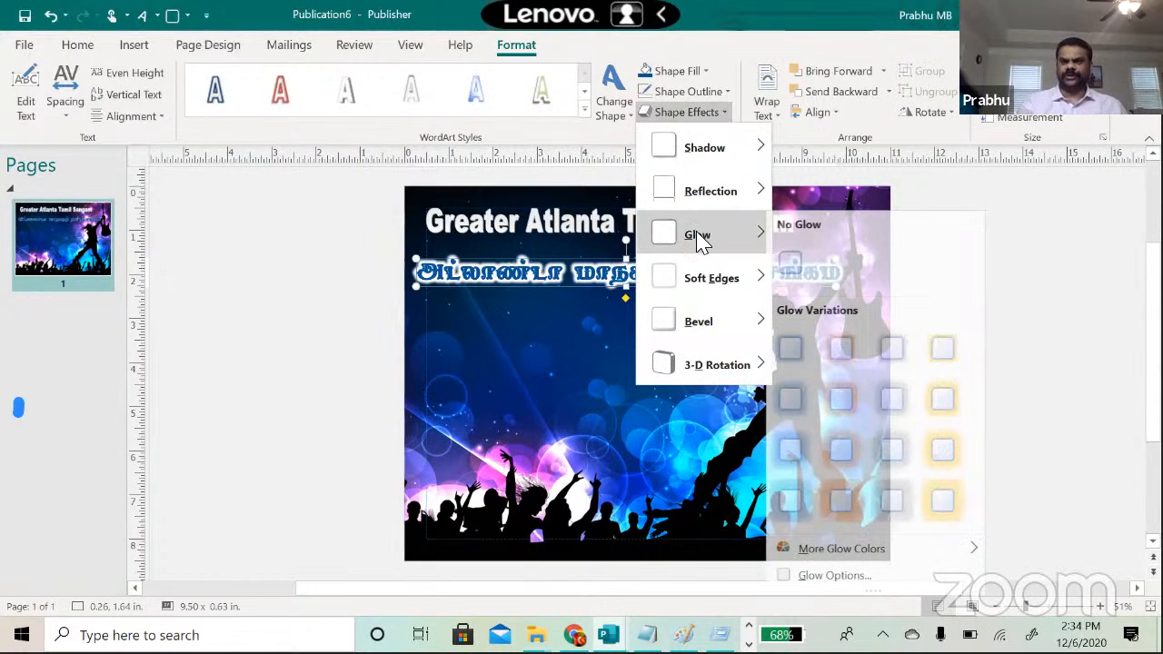
pyautogui.moveTo(961, 550)
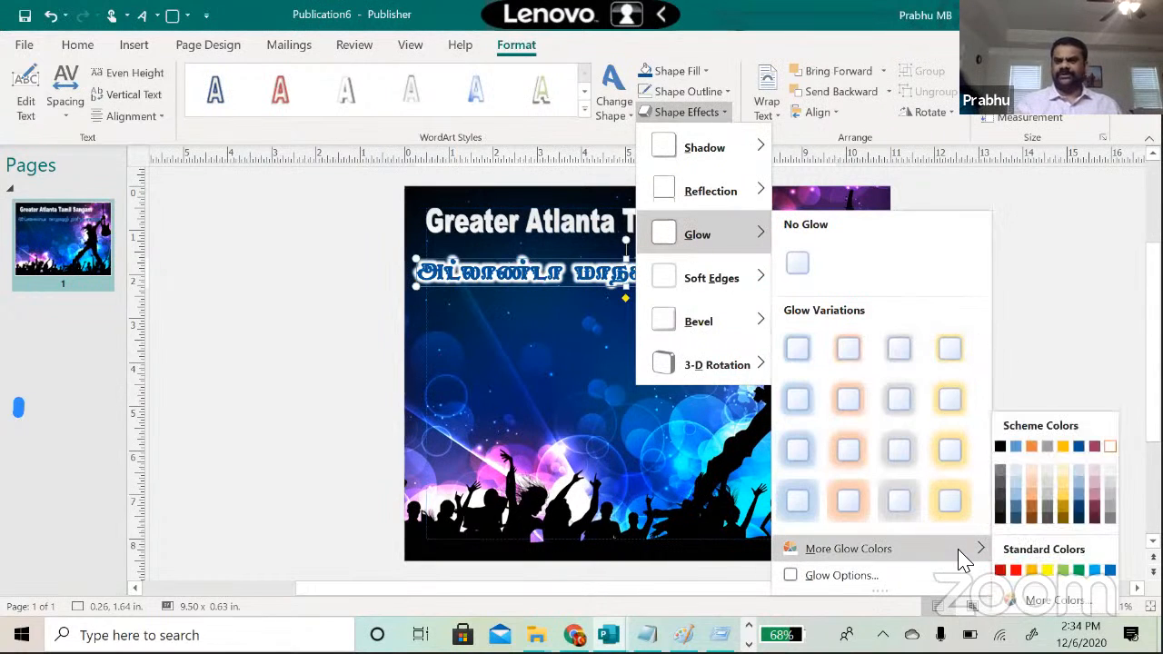
pyautogui.click(1046, 570)
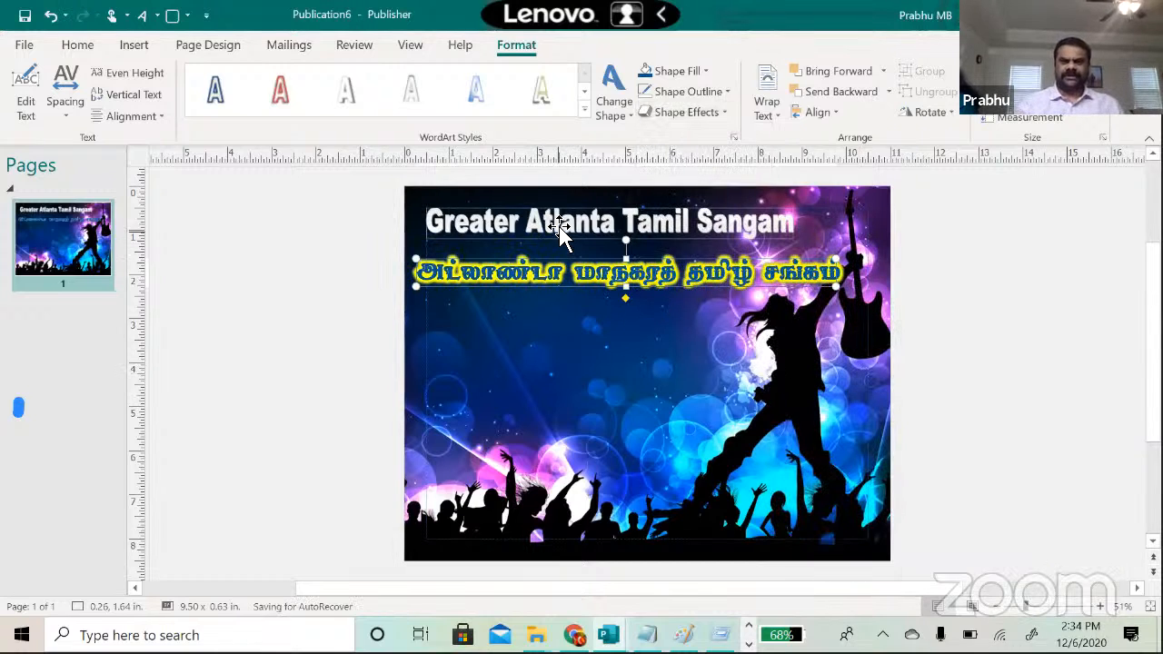
pyautogui.click(636, 227)
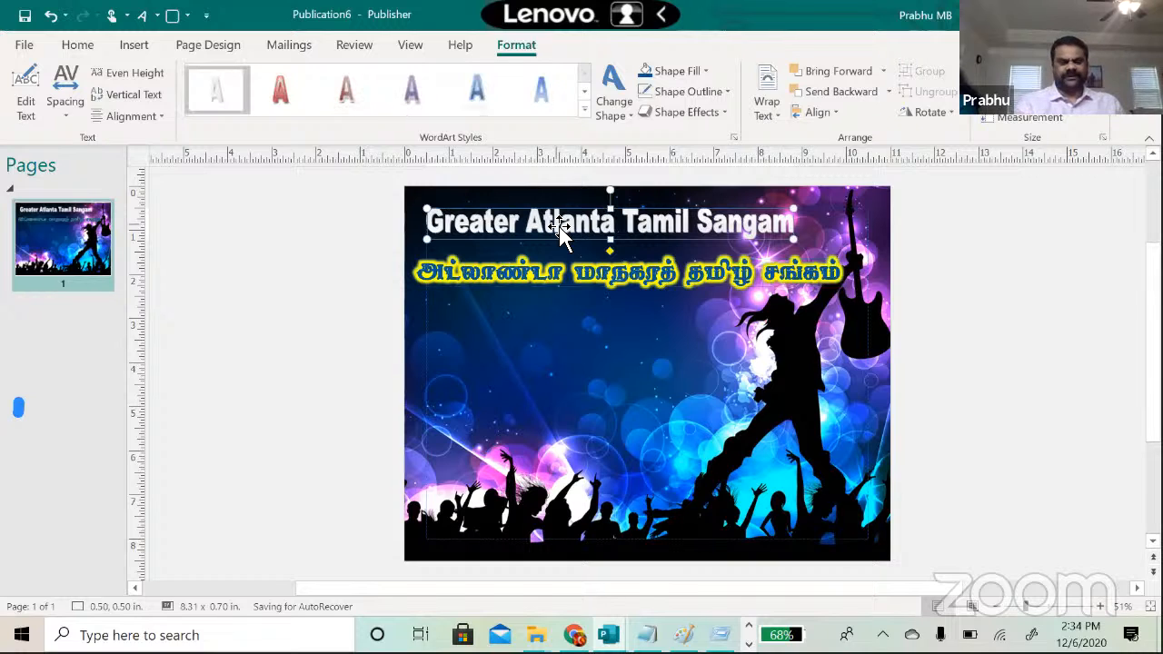
# Step: Undo the yellow glow, delete the English title, and move the Tamil heading to the top
pyautogui.hotkey('ctrl', 'z')
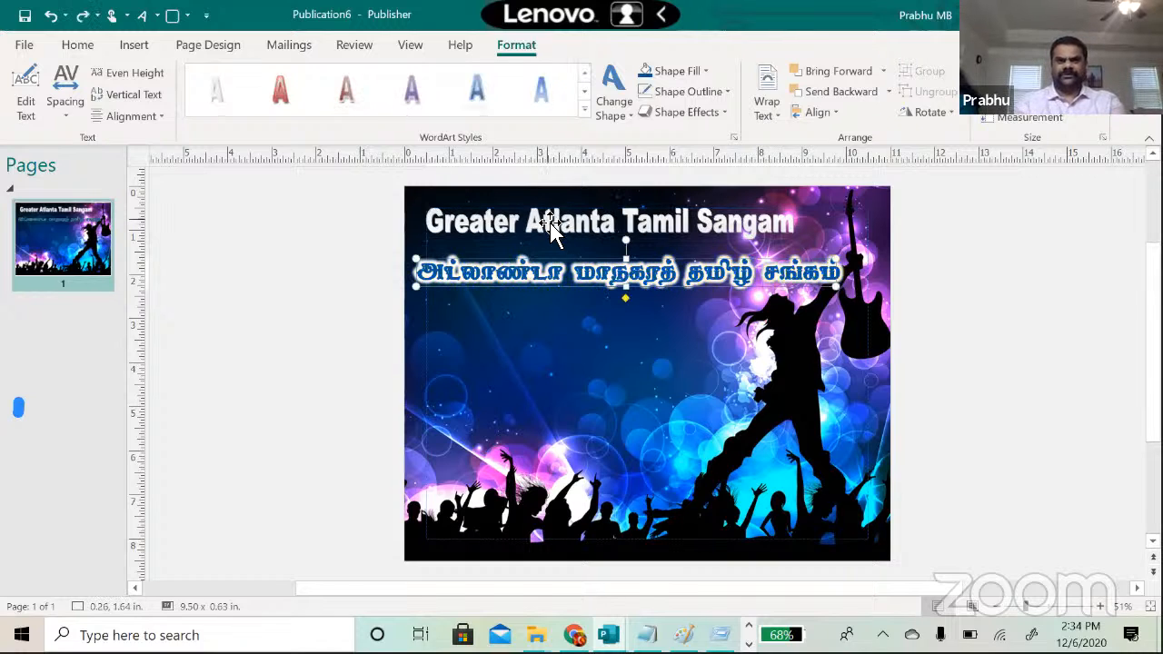
pyautogui.click(551, 224)
pyautogui.press('Delete')
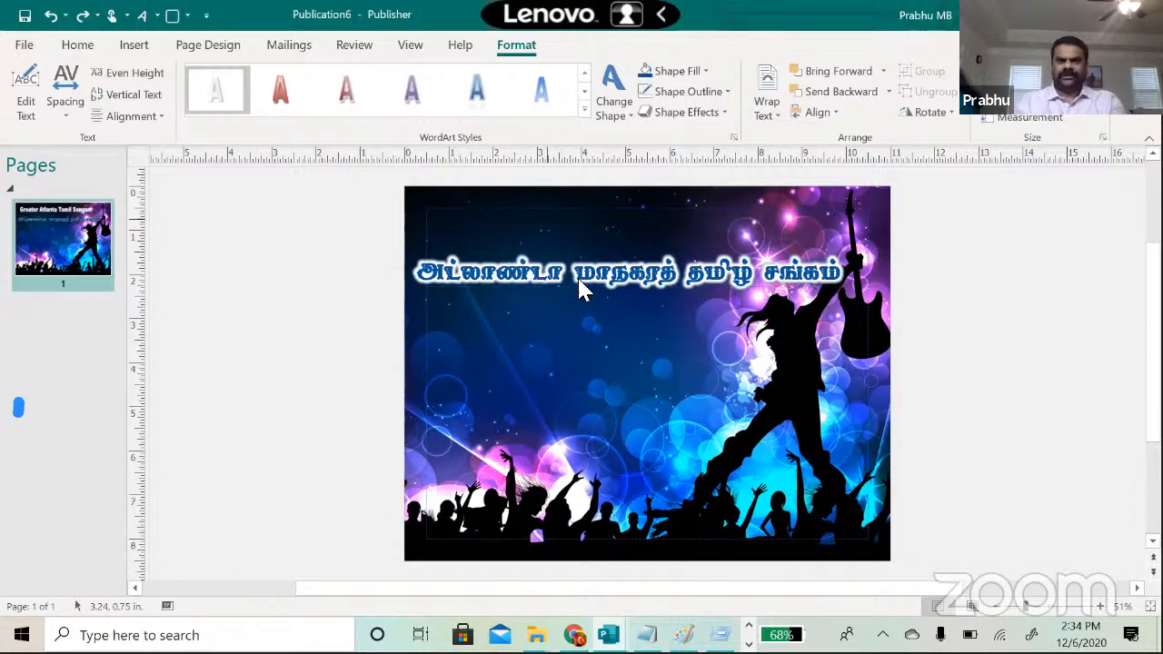
pyautogui.moveTo(592, 290); pyautogui.dragTo(608, 228)
pyautogui.click(370, 382)
# Step: Copy the round organisation logo from the Volunteer Appreciation flyer and paste it into the concert flyer
pyautogui.hotkey('alt', 'Tab')
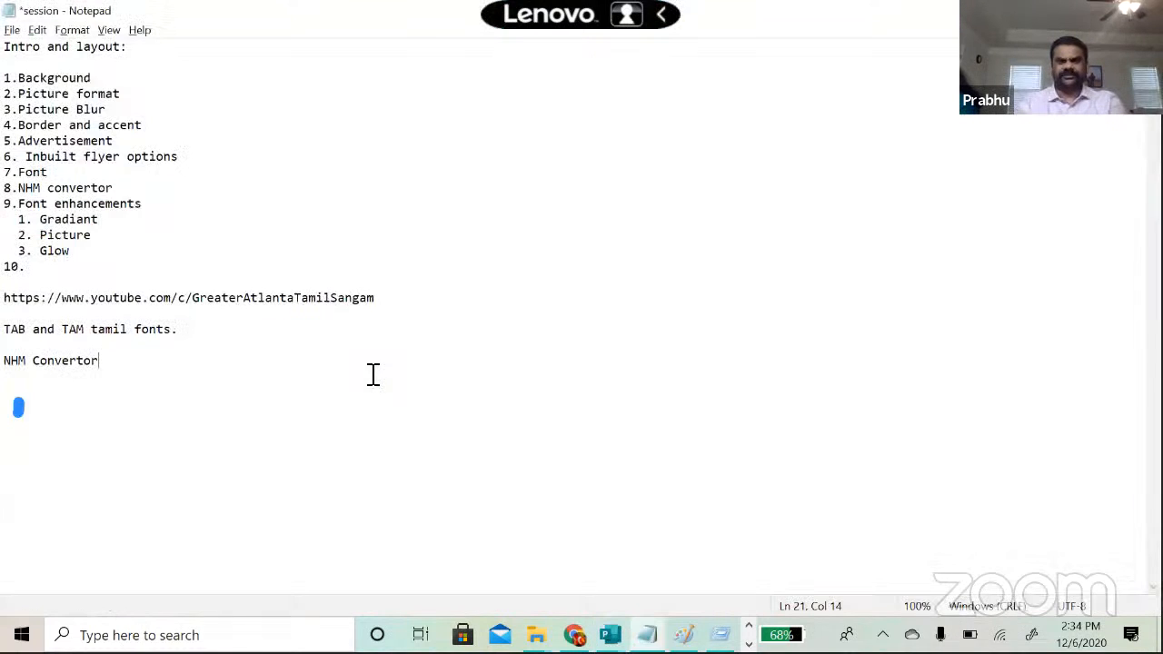
pyautogui.hotkey('alt', 'Tab')
pyautogui.hotkey('alt', 'Tab')
pyautogui.hotkey('alt', 'Tab')
pyautogui.hotkey('alt', 'Tab')
pyautogui.hotkey('alt', 'Tab')
pyautogui.hotkey('alt', 'Tab')
pyautogui.hotkey('alt', 'Tab')
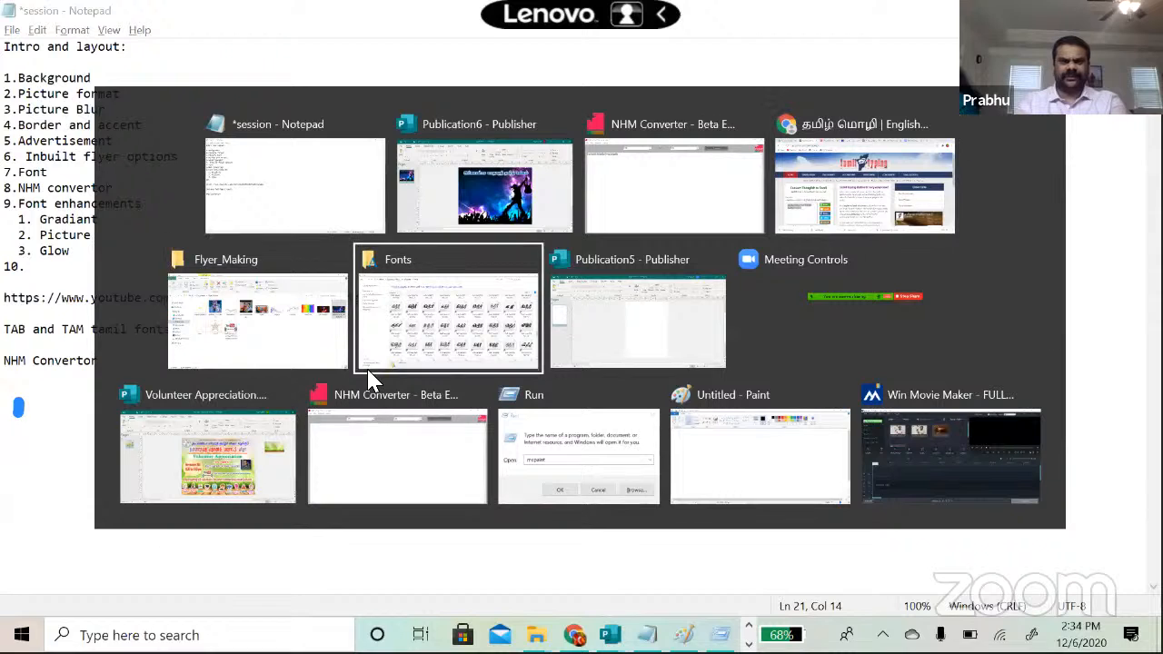
pyautogui.hotkey('alt', 'Tab')
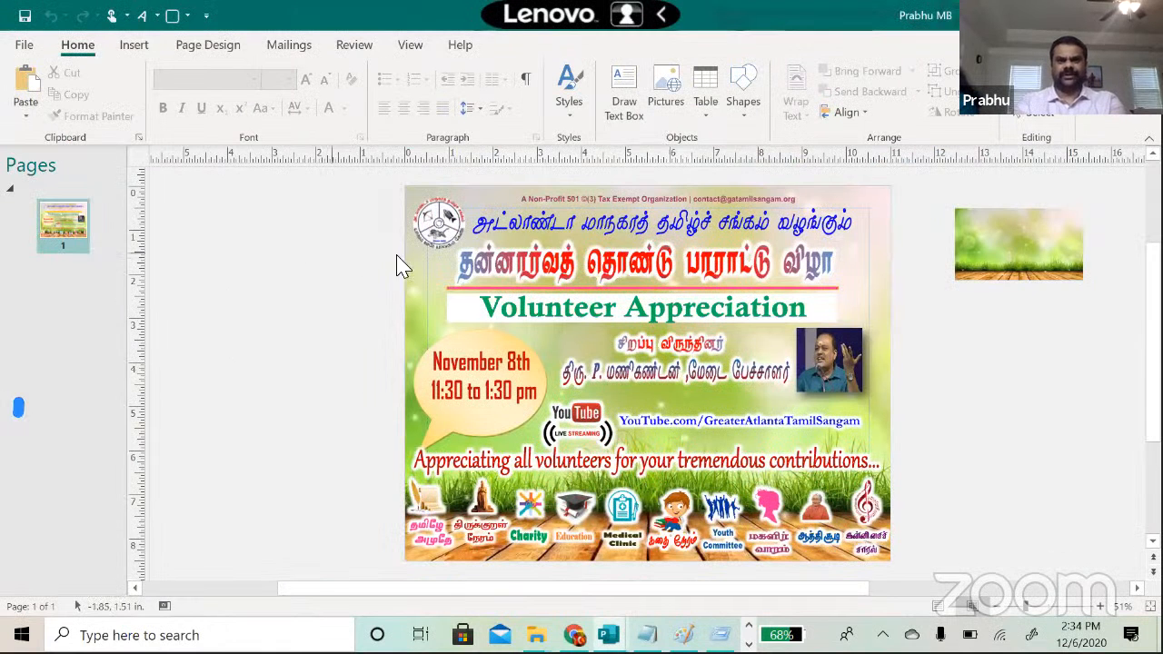
pyautogui.click(436, 236)
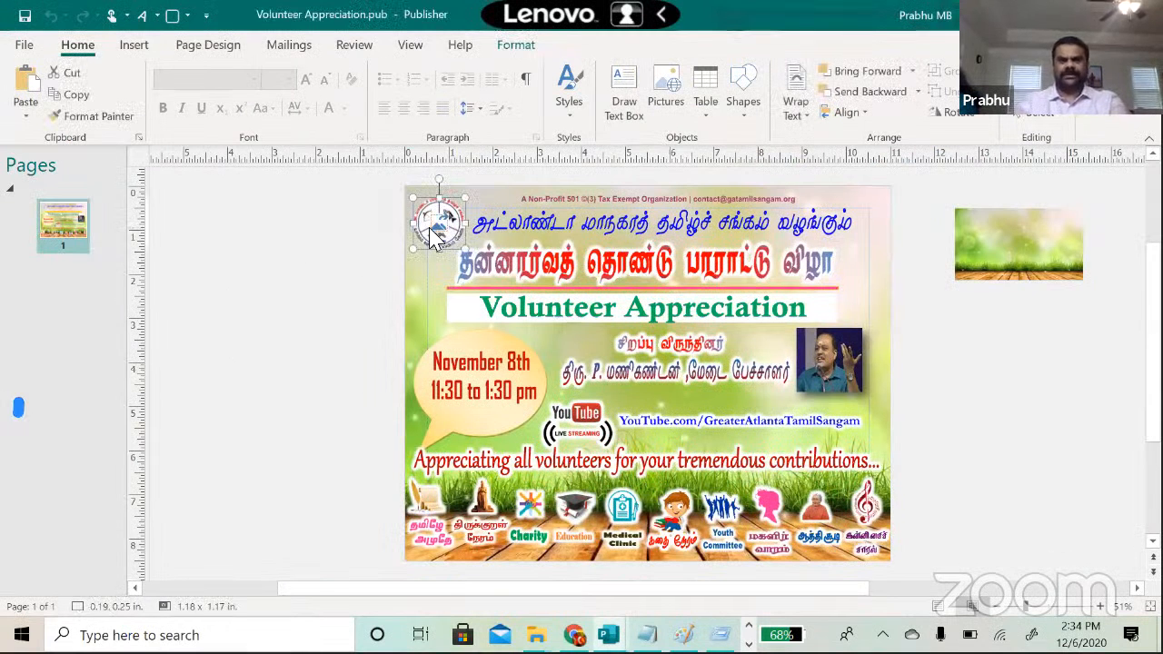
pyautogui.hotkey('alt', 'Tab')
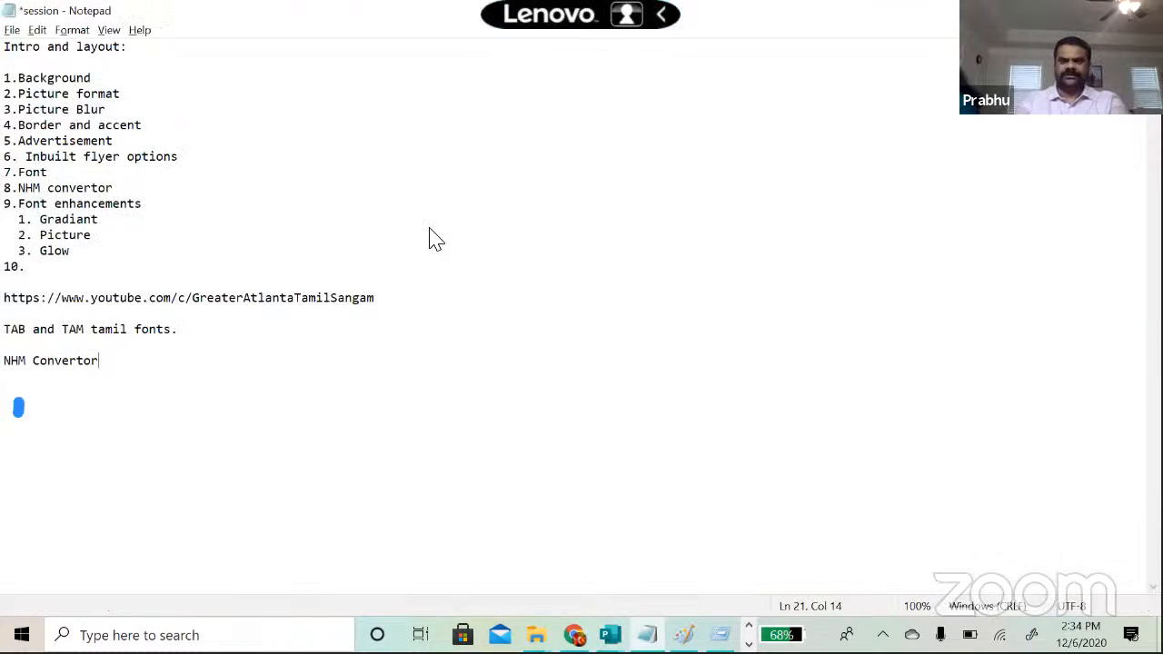
pyautogui.hotkey('alt', 'Tab')
pyautogui.hotkey('alt', 'Tab')
pyautogui.hotkey('ctrl', 'v')
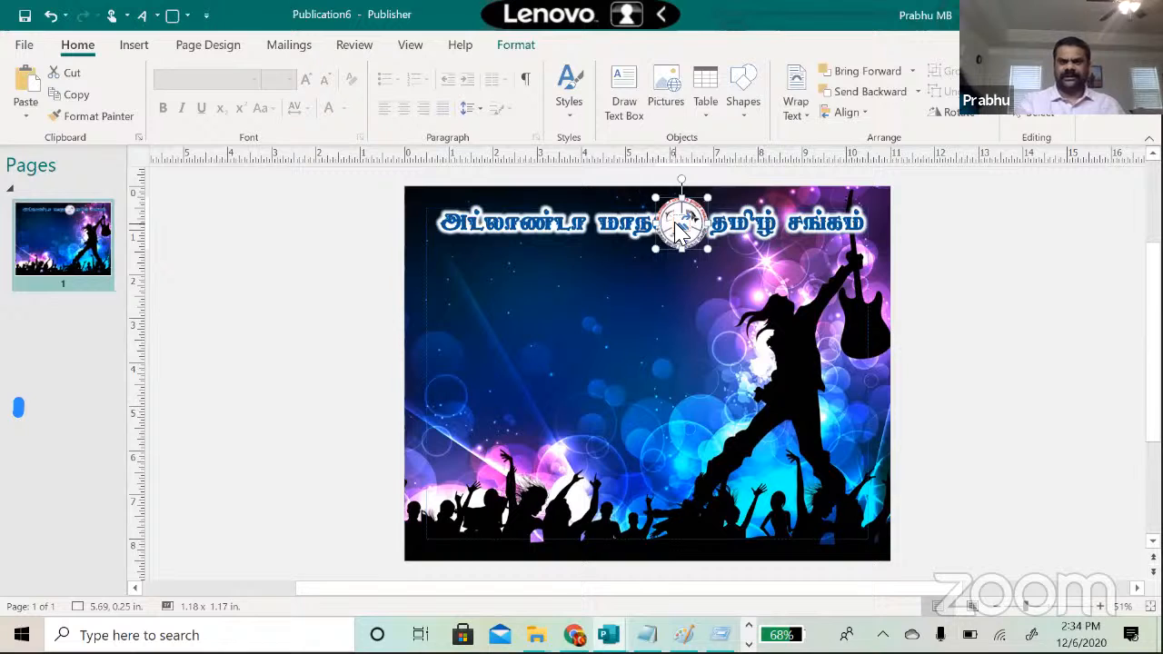
# Step: Place the logo in the top-left corner and narrow the Tamil heading to start right of it
pyautogui.moveTo(676, 224); pyautogui.dragTo(441, 223)
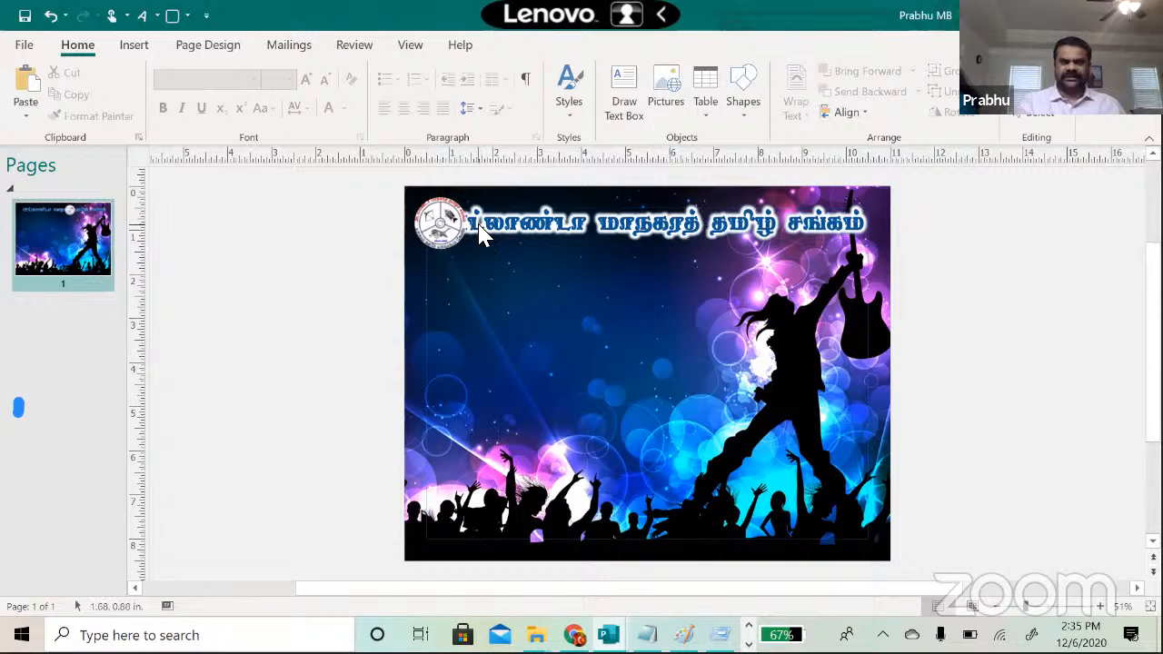
pyautogui.click(498, 239)
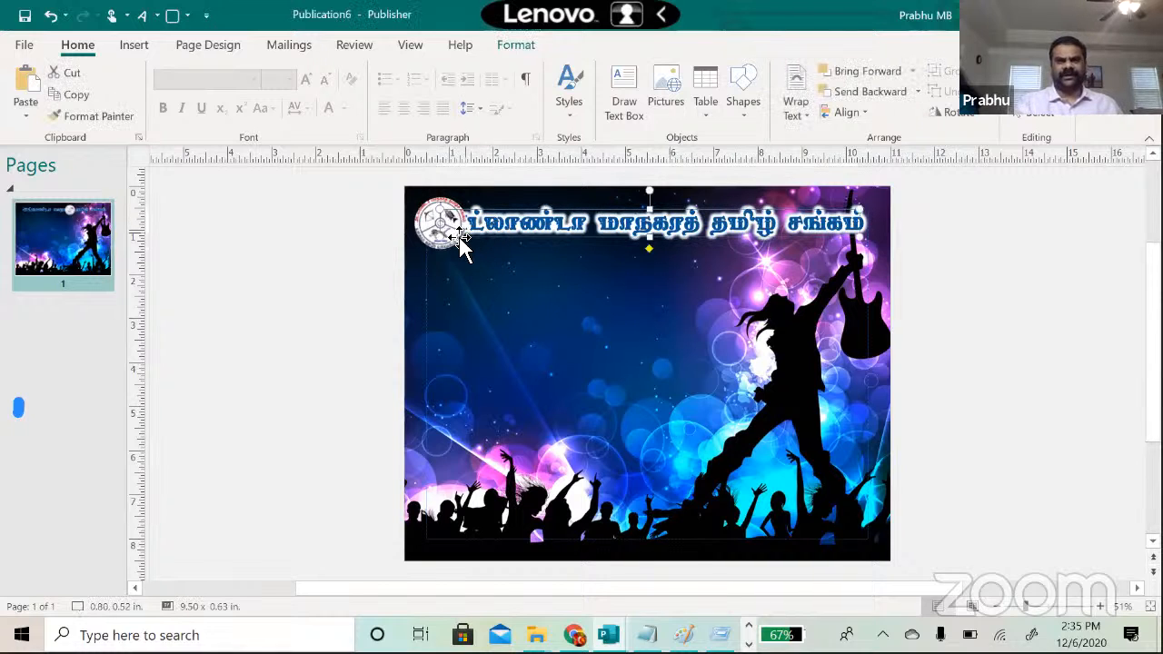
pyautogui.moveTo(440, 235); pyautogui.dragTo(476, 238)
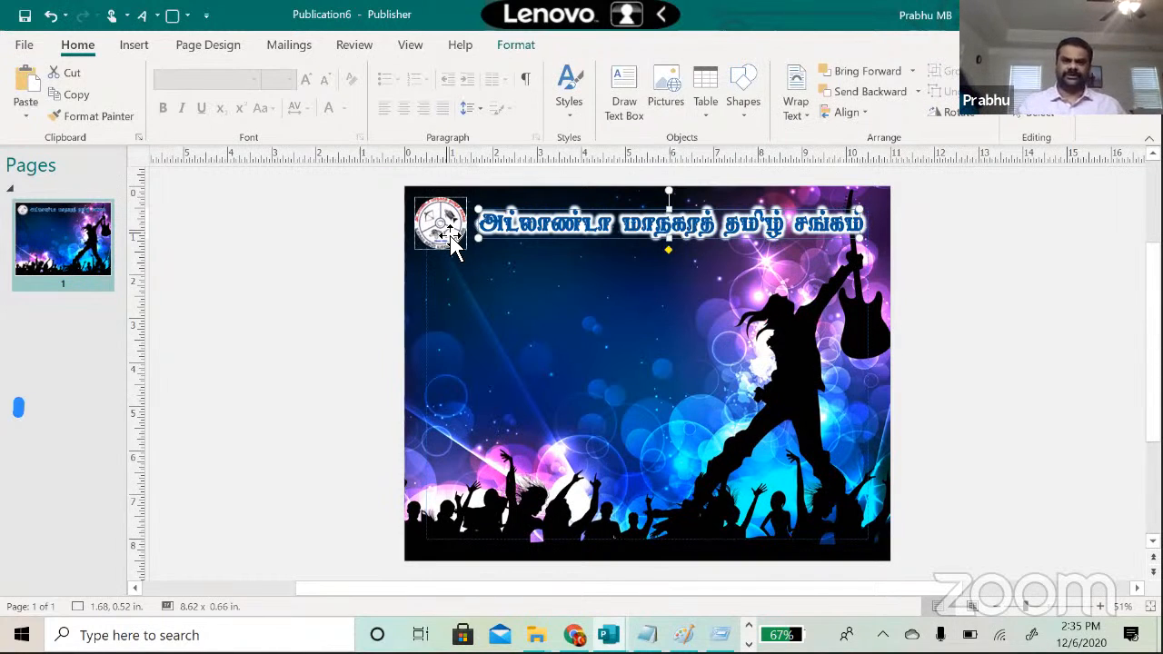
pyautogui.click(606, 321)
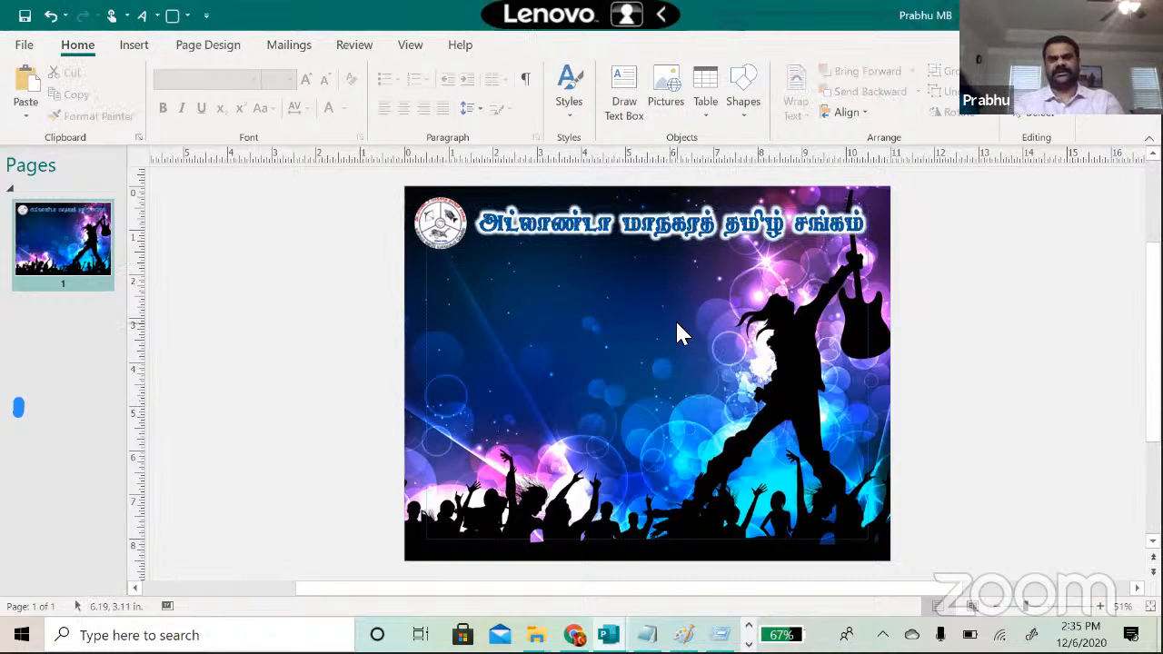
# Step: Open the Flyer_Making image folder, then return to the flyer and select the Tamil heading
pyautogui.moveTo(534, 635)
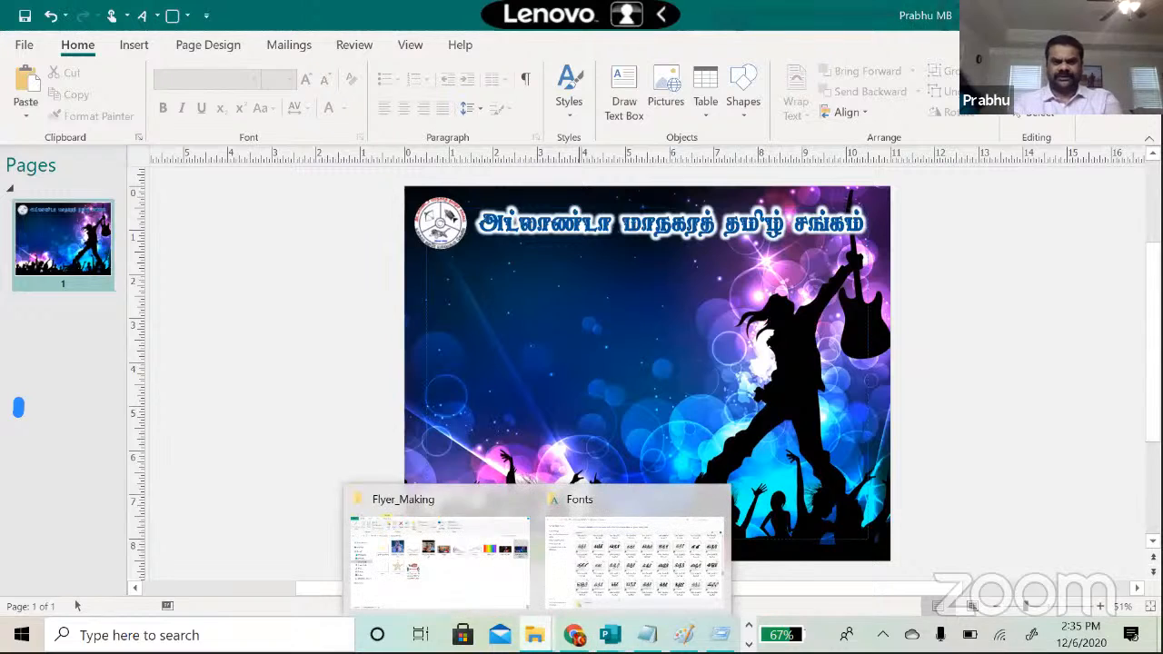
pyautogui.click(455, 584)
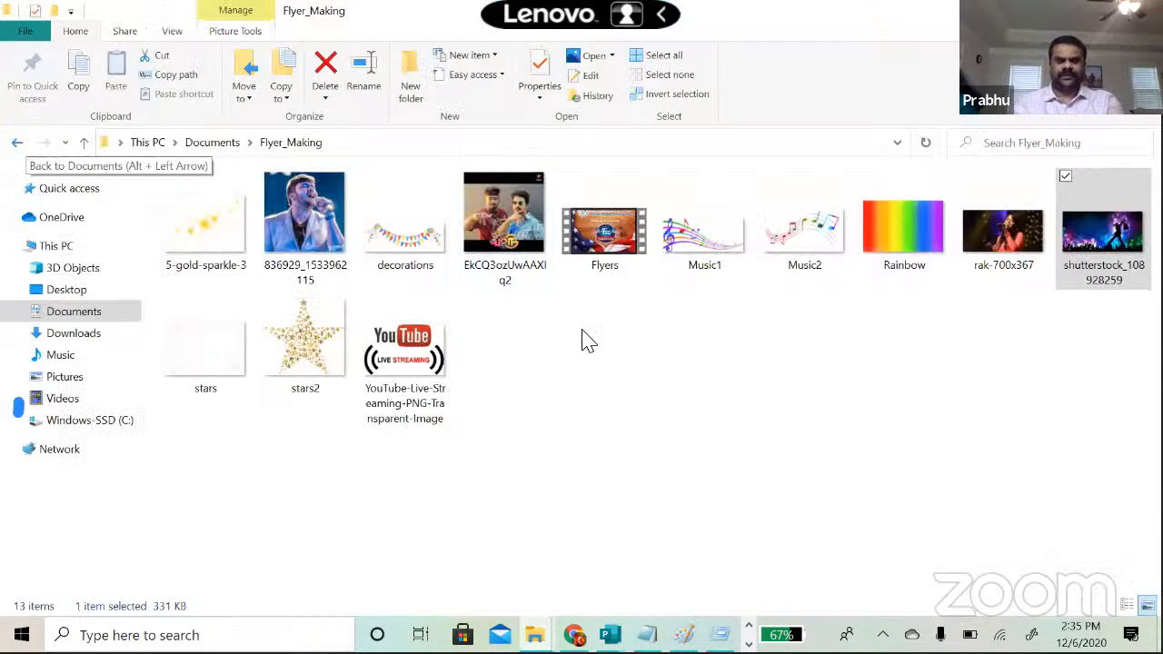
pyautogui.hotkey('alt', 'Tab')
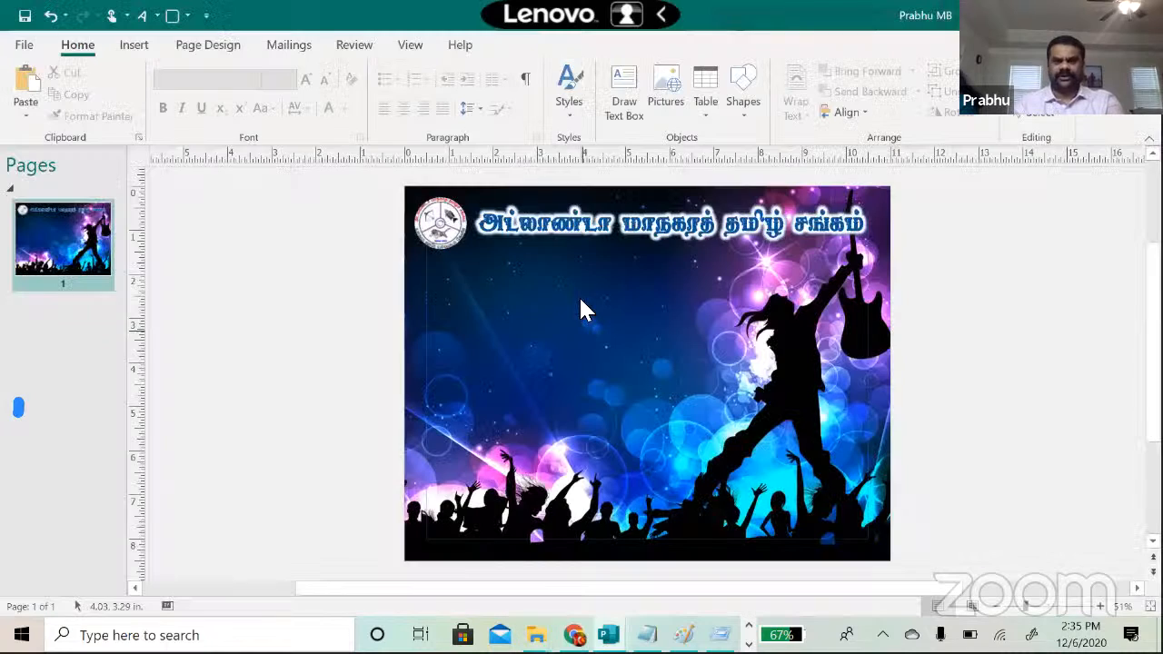
pyautogui.click(580, 242)
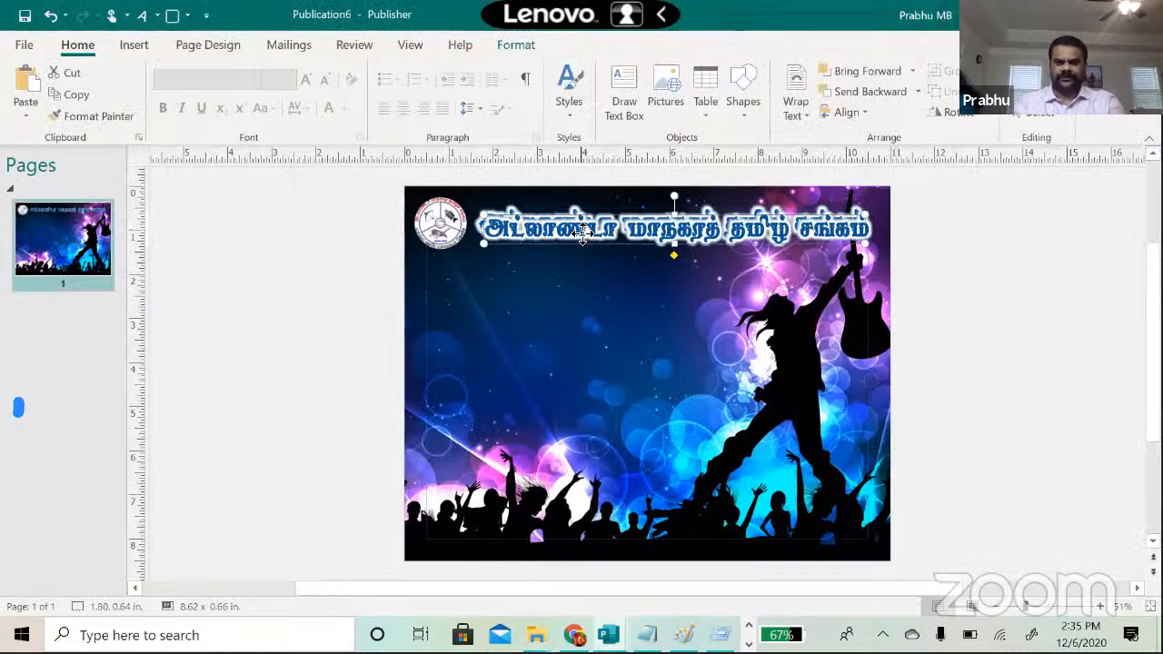
# Step: Ctrl+drag a copy of the Tamil heading below the original and open Format WordArt on it
pyautogui.moveTo(581, 242); pyautogui.dragTo(561, 289)
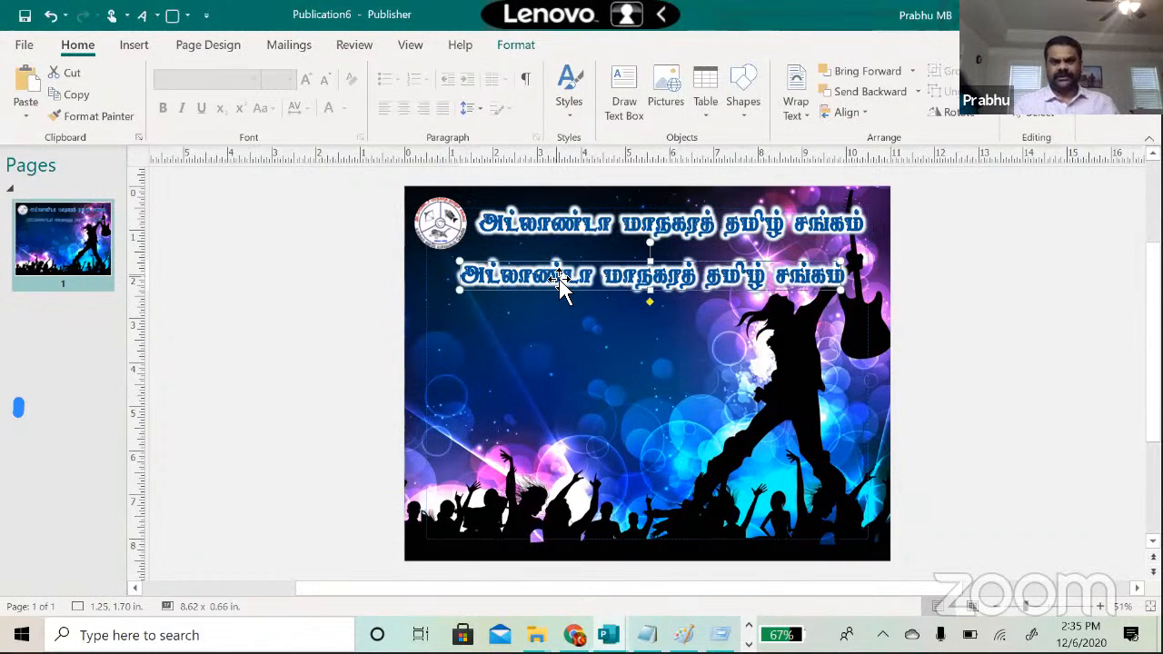
pyautogui.rightClick(561, 287)
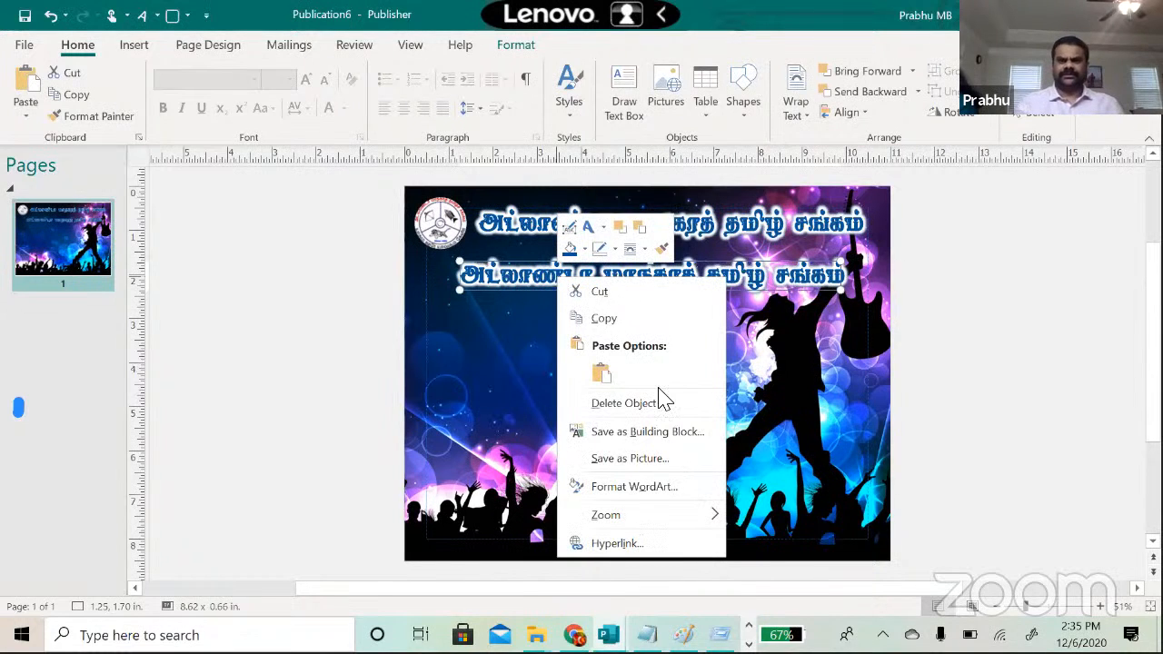
pyautogui.click(630, 487)
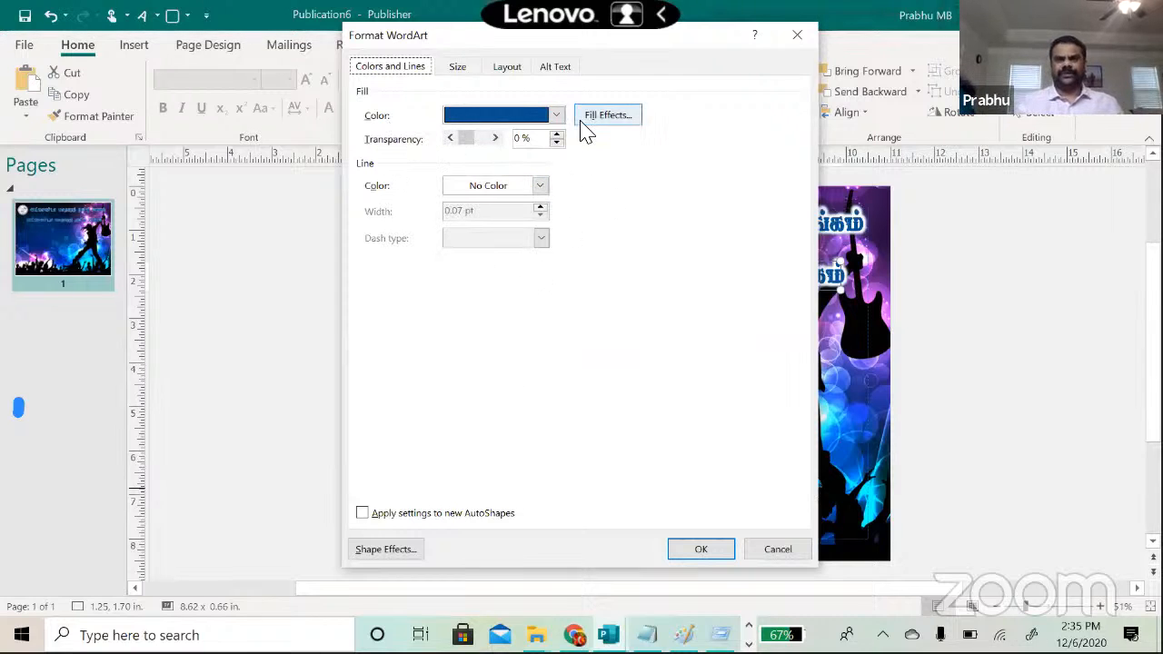
# Step: In Fill Effects, set the copied heading to Picture or texture fill and choose Insert for a picture
pyautogui.click(557, 116)
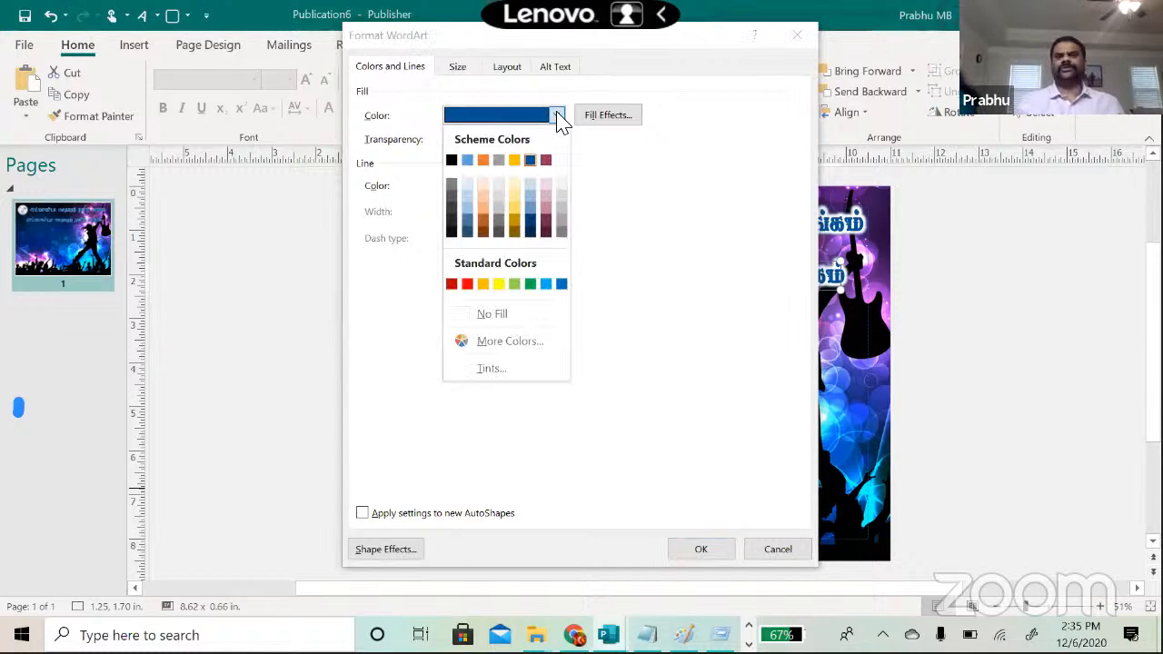
pyautogui.click(499, 342)
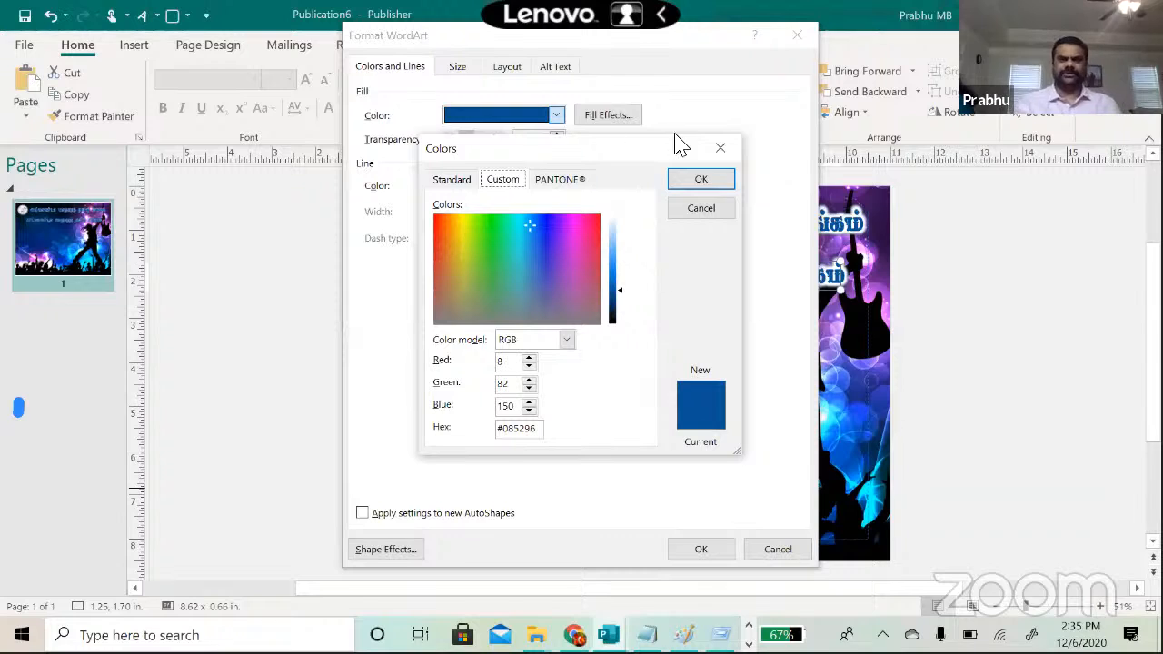
pyautogui.click(718, 150)
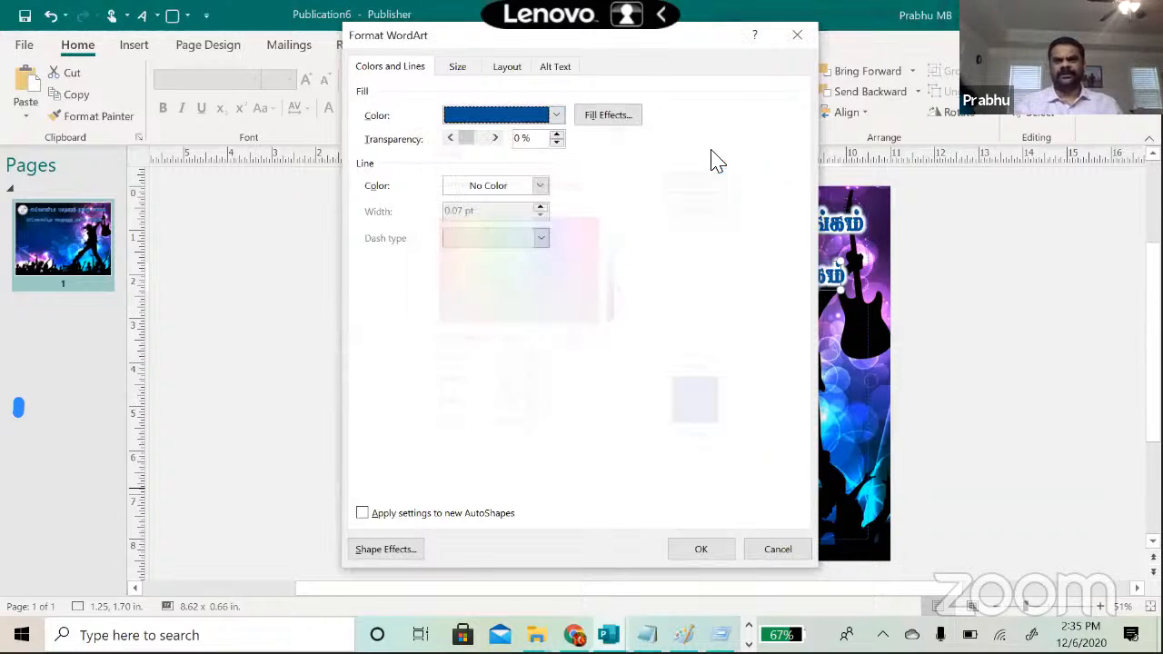
pyautogui.click(613, 120)
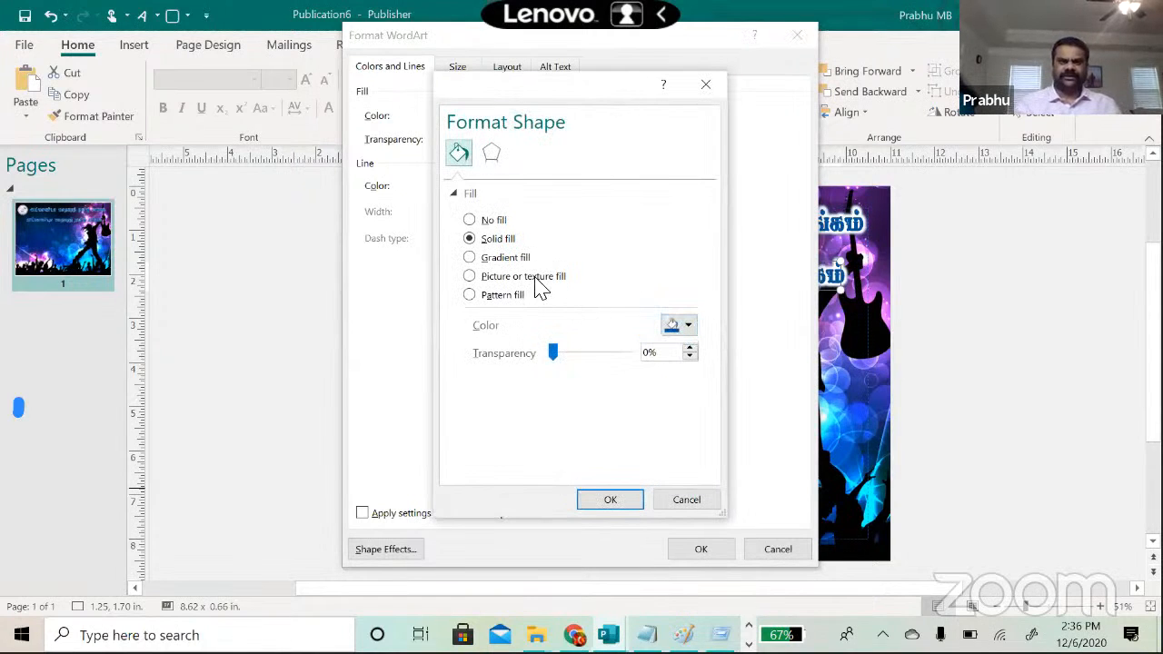
pyautogui.click(468, 258)
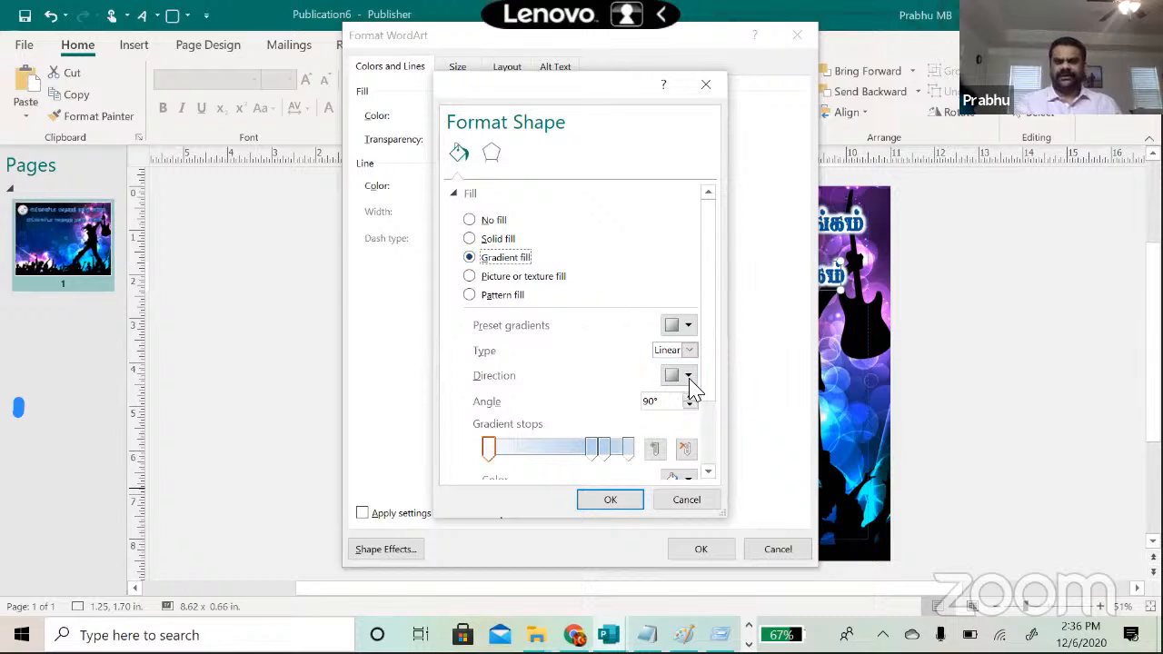
pyautogui.moveTo(713, 386); pyautogui.dragTo(718, 338)
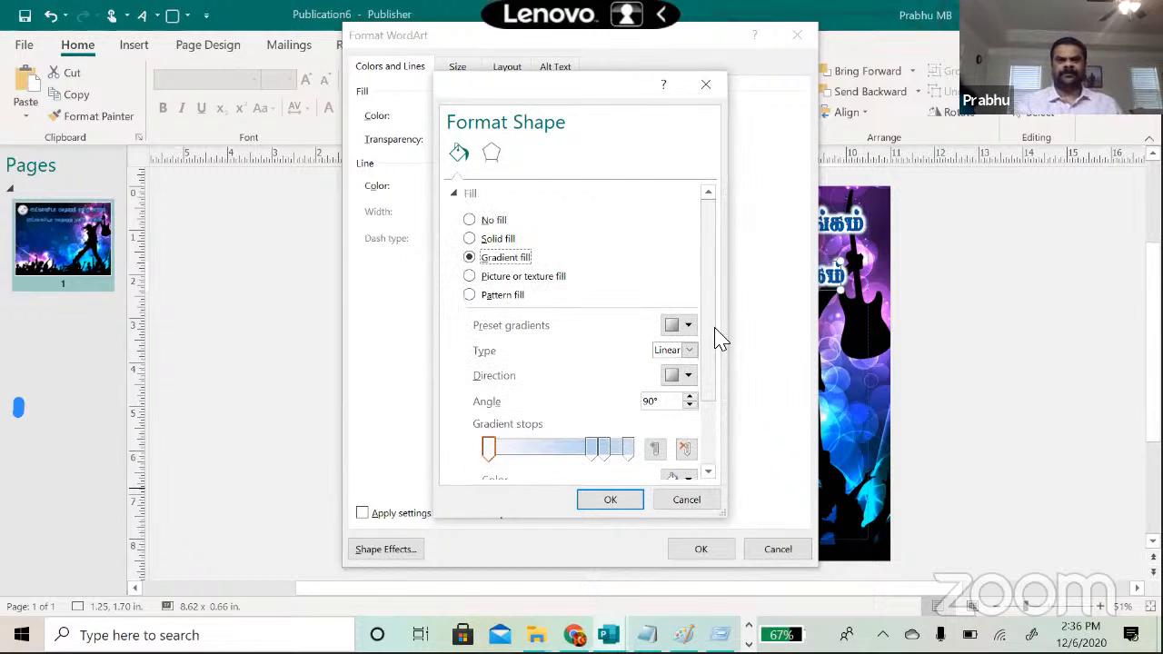
pyautogui.click(470, 278)
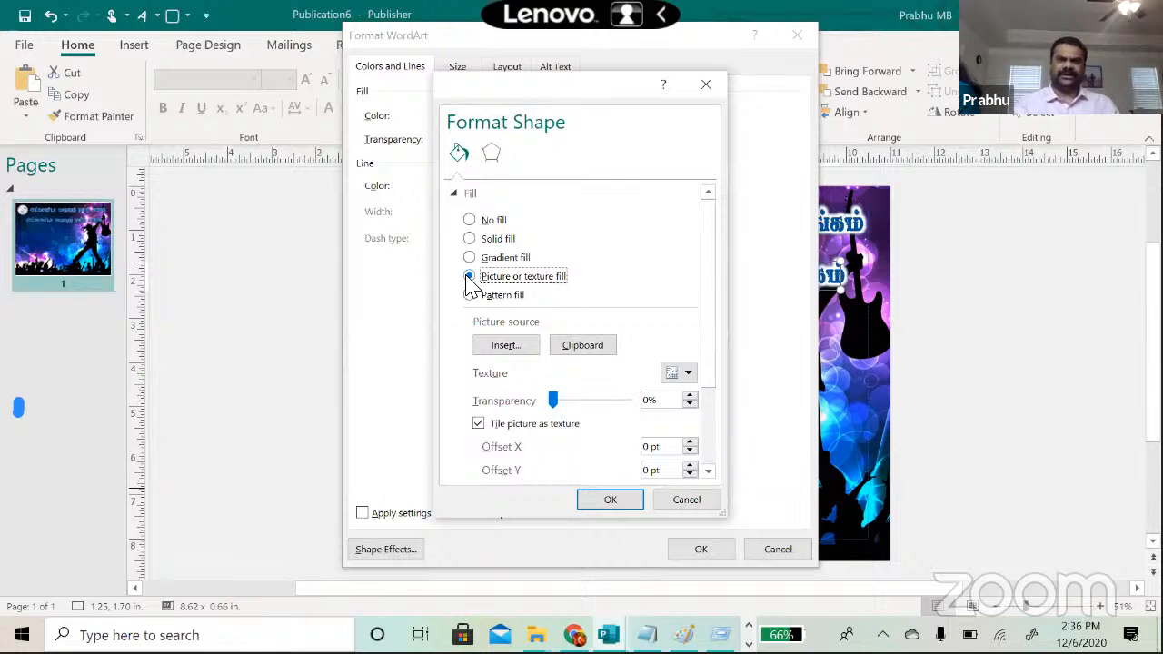
pyautogui.click(505, 346)
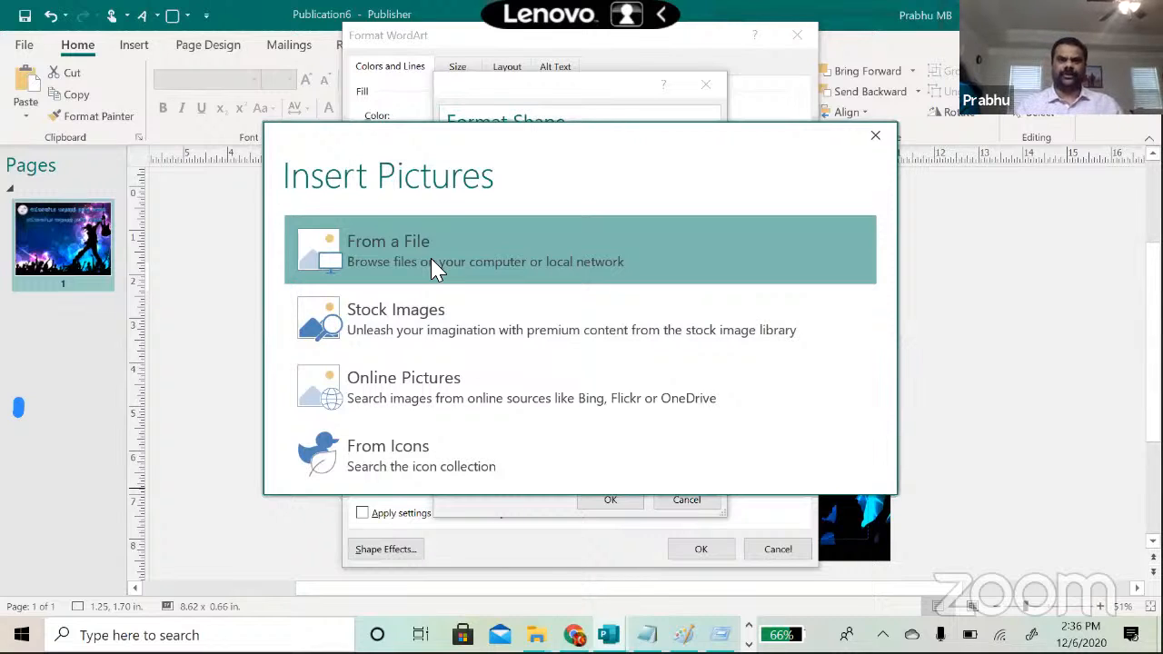
# Step: Insert the Rainbow image from Documents > Flyer_Making as the picture fill
pyautogui.click(433, 261)
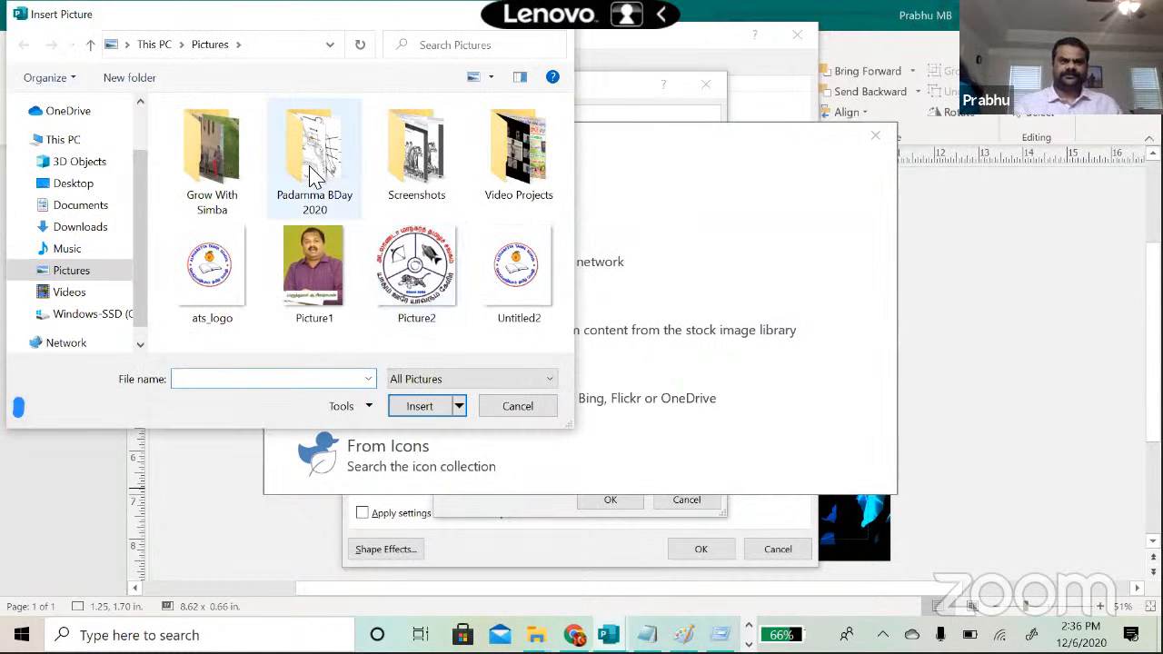
pyautogui.click(87, 211)
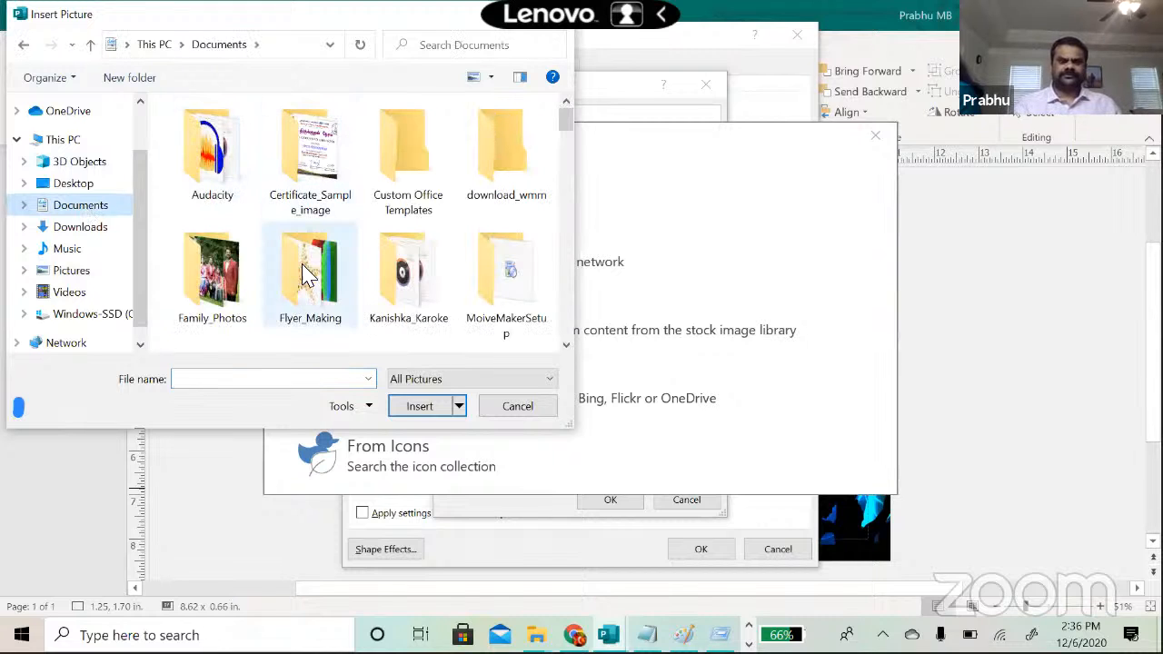
pyautogui.doubleClick(305, 271)
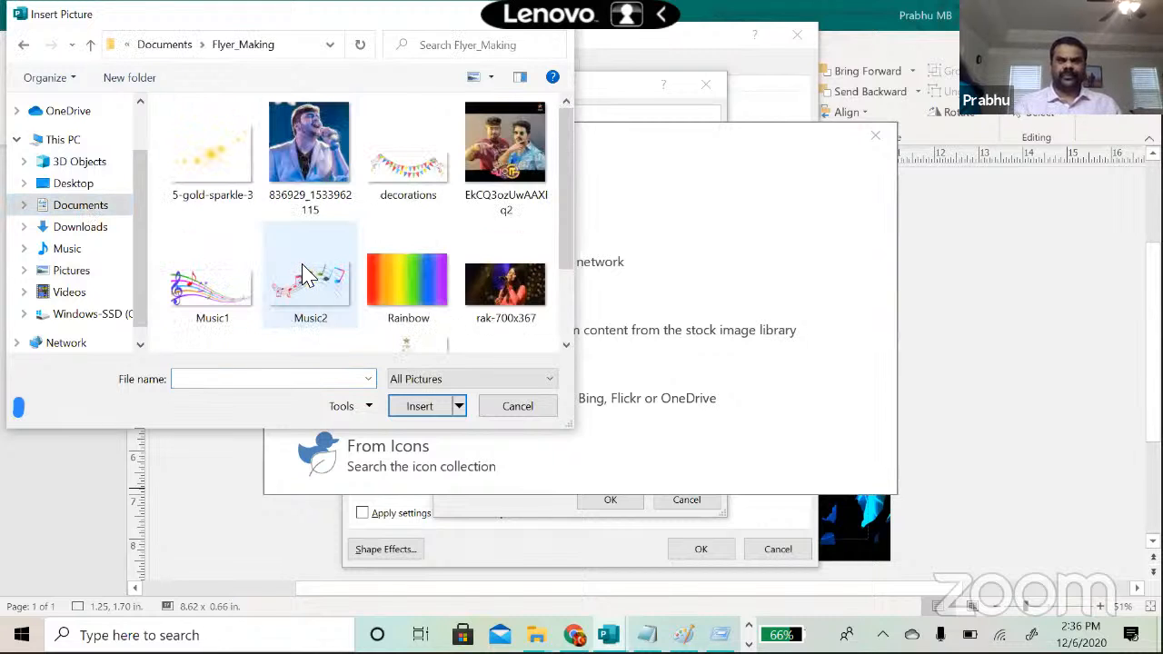
pyautogui.click(426, 289)
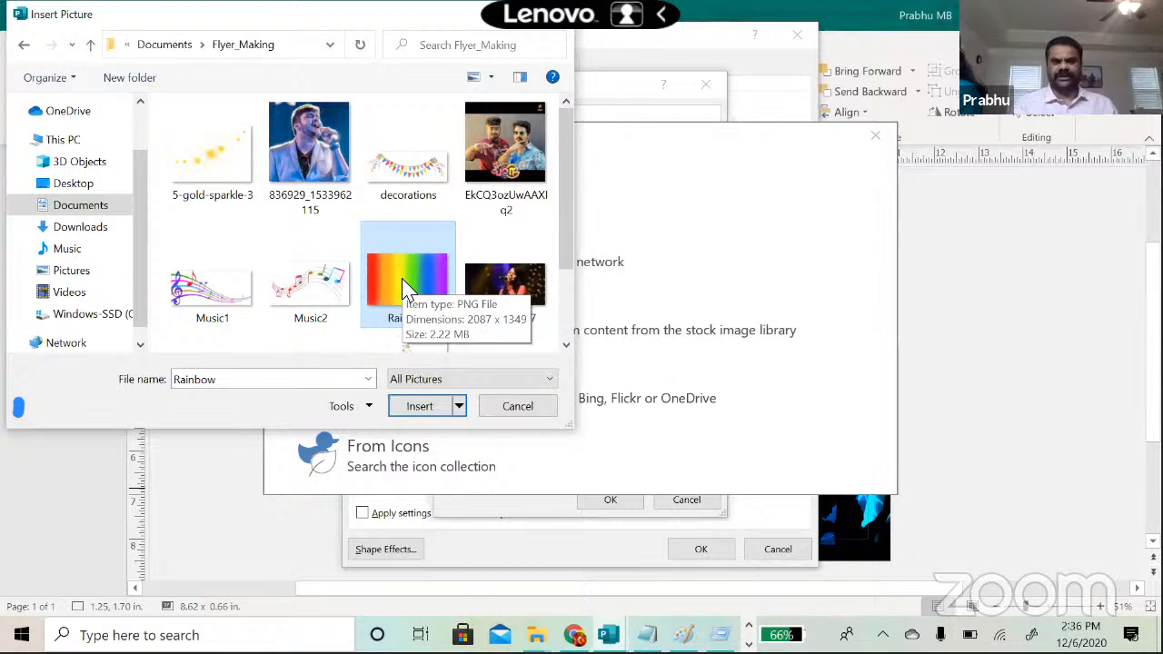
pyautogui.click(422, 408)
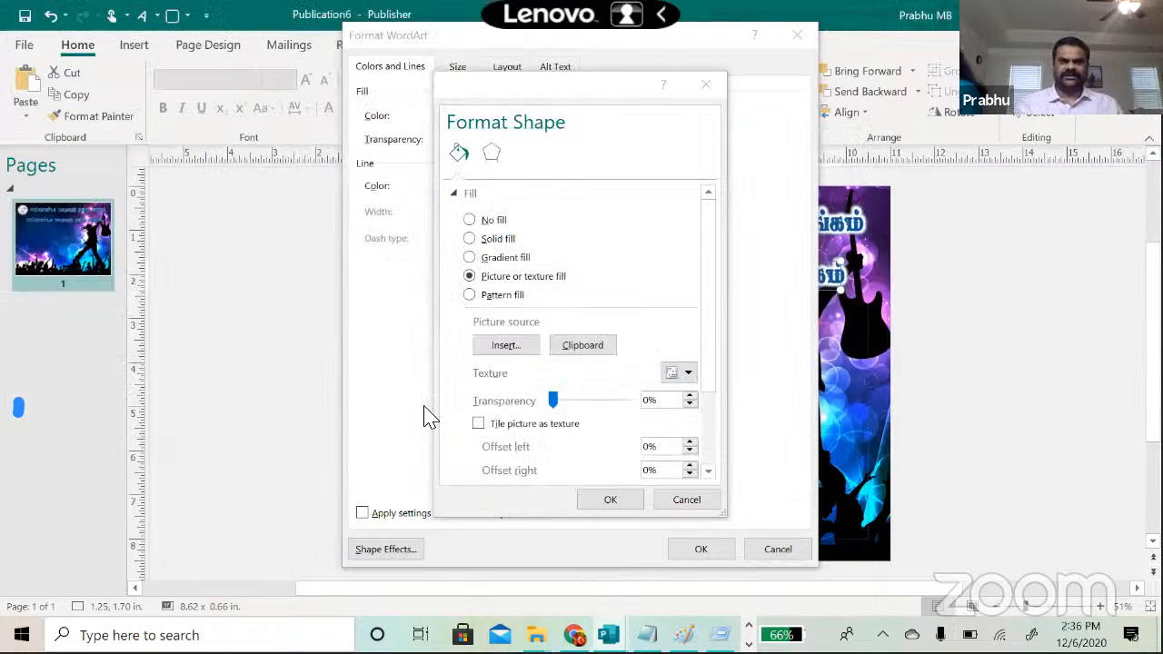
# Step: Confirm Format Shape and Format WordArt so the copied heading shows rainbow-filled letters
pyautogui.press('Return')
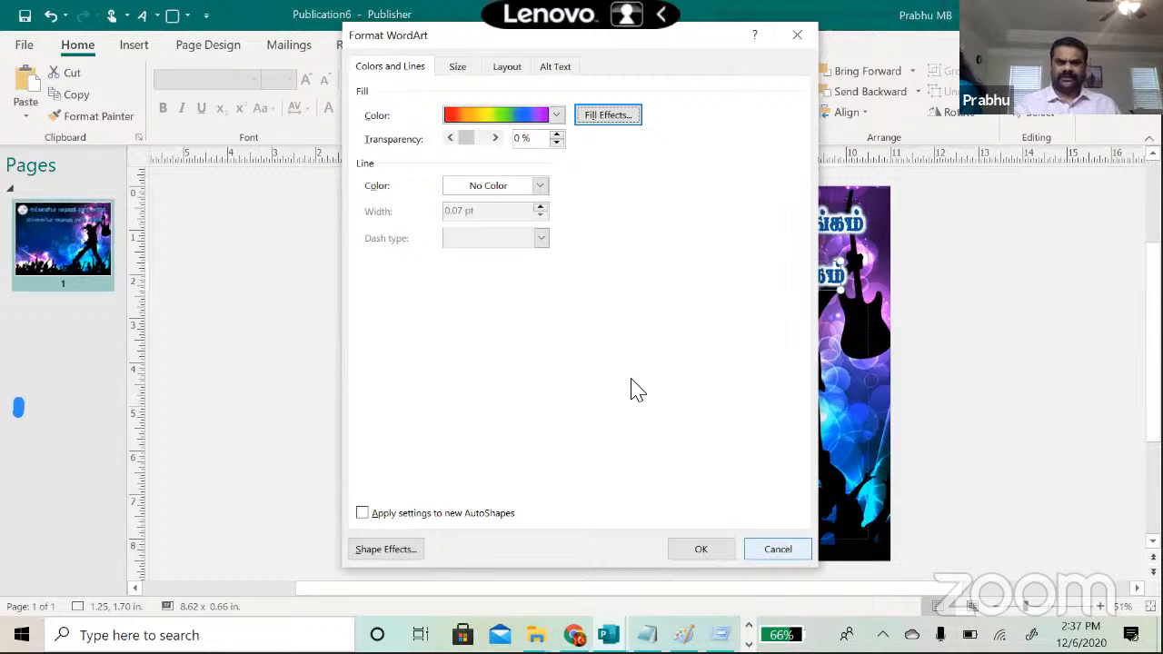
pyautogui.moveTo(691, 46); pyautogui.dragTo(844, 60)
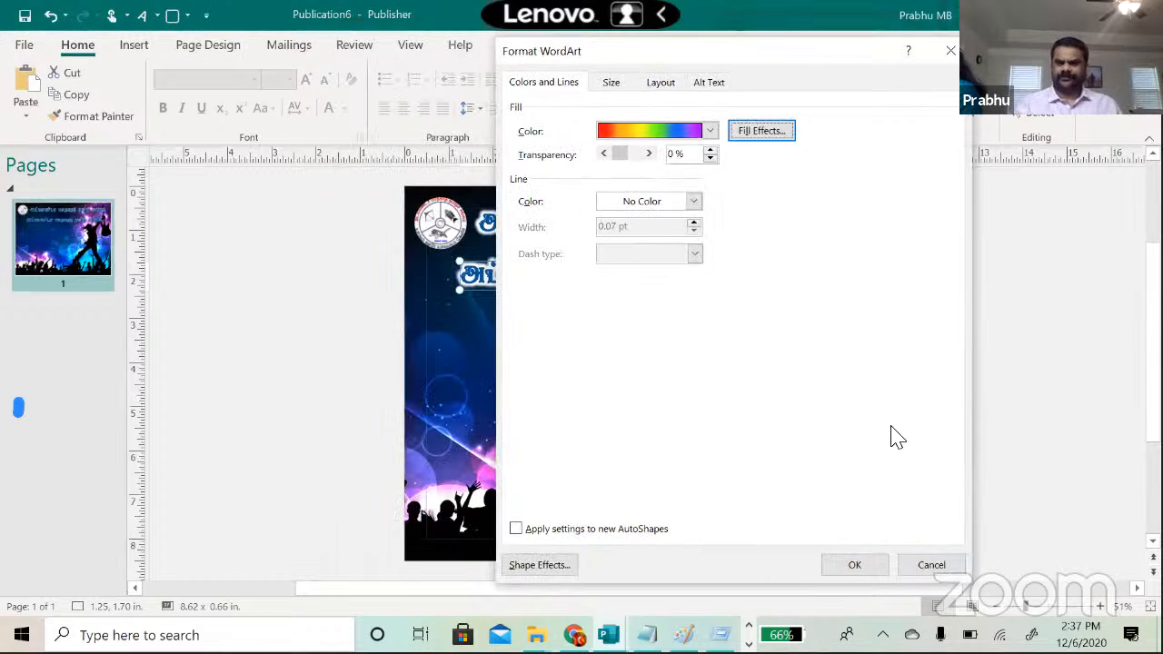
pyautogui.press('Return')
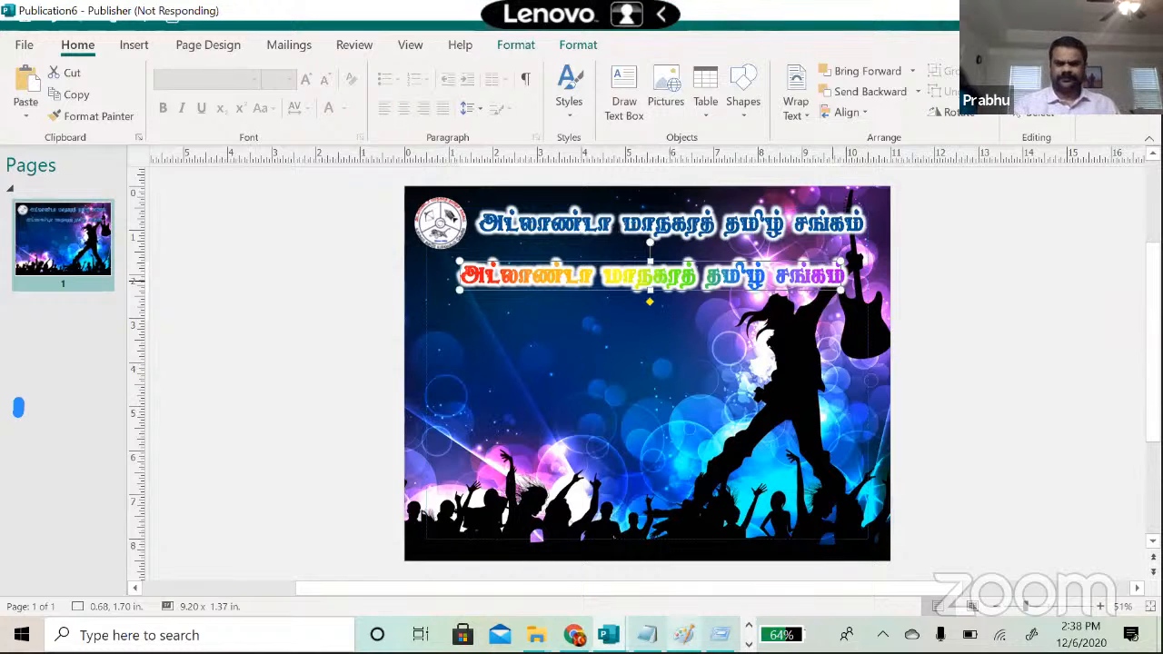
# Step: Close blank Publication5 without saving and bring the Publication6 concert flyer back to front
pyautogui.moveTo(609, 635)
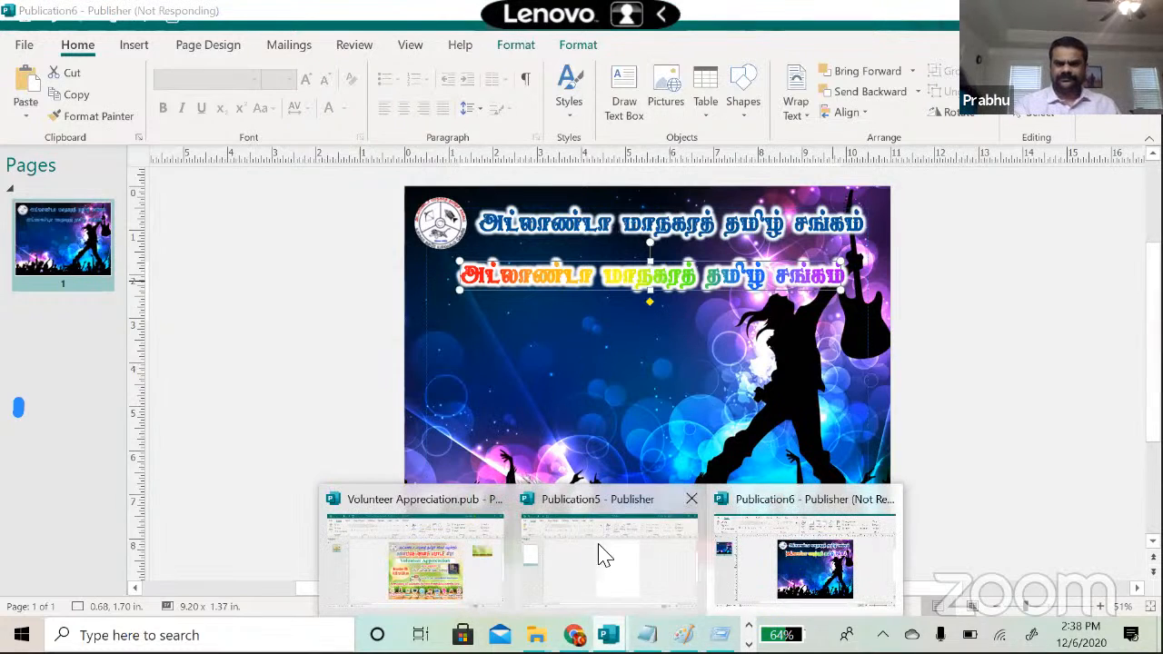
pyautogui.moveTo(687, 516)
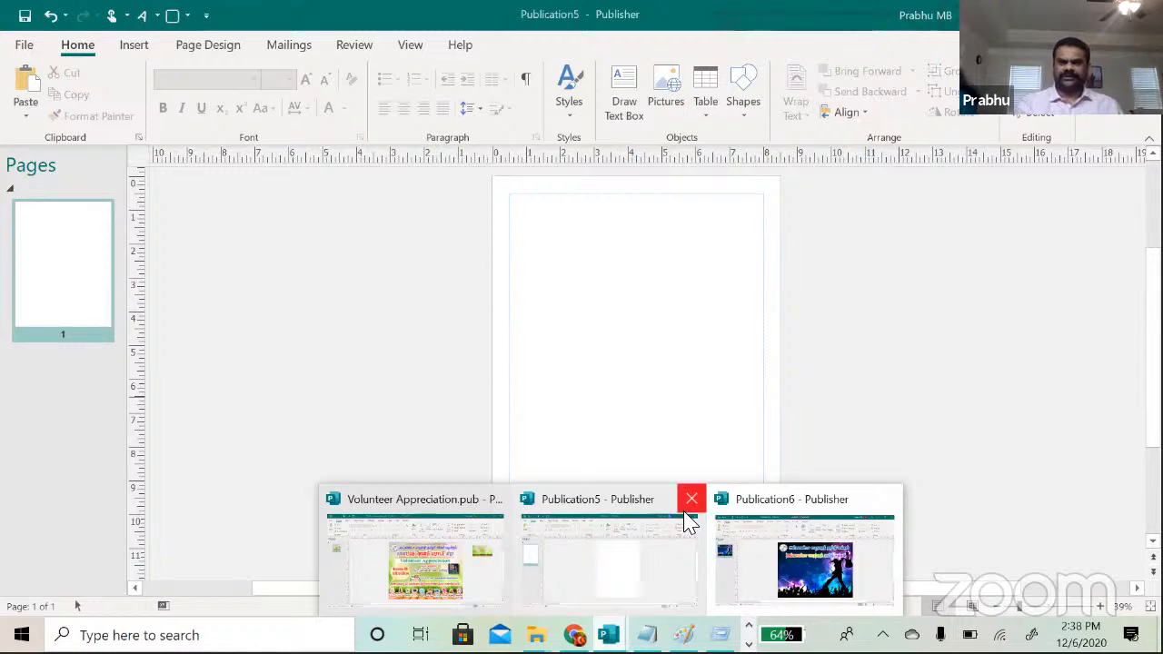
pyautogui.click(690, 501)
pyautogui.click(582, 346)
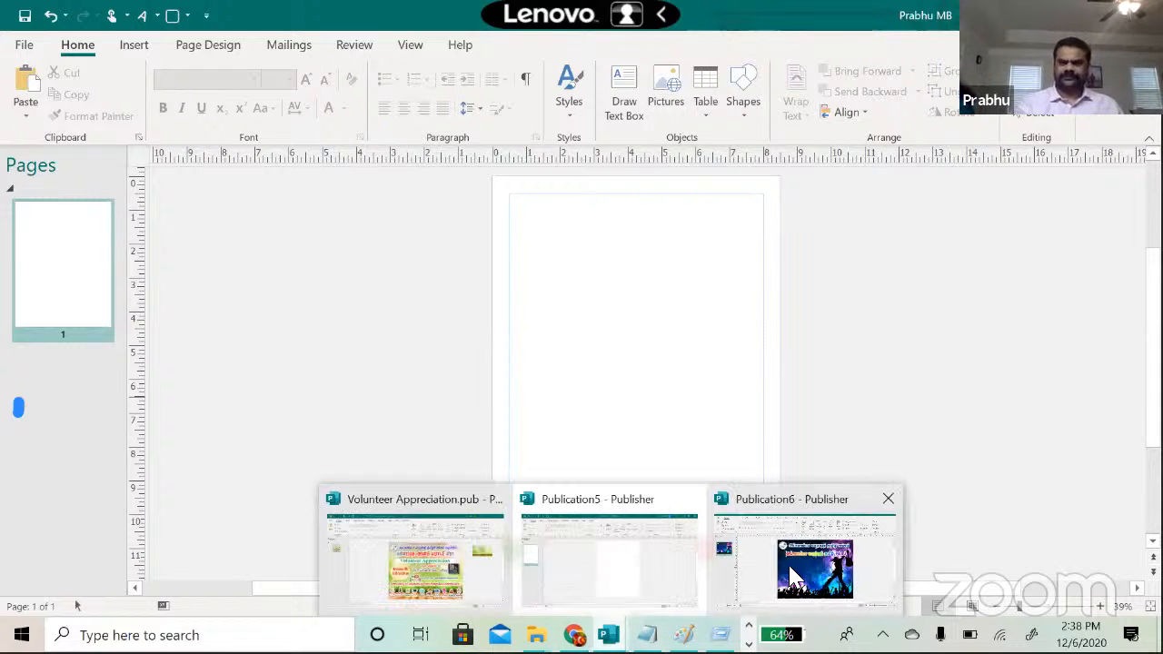
pyautogui.click(795, 568)
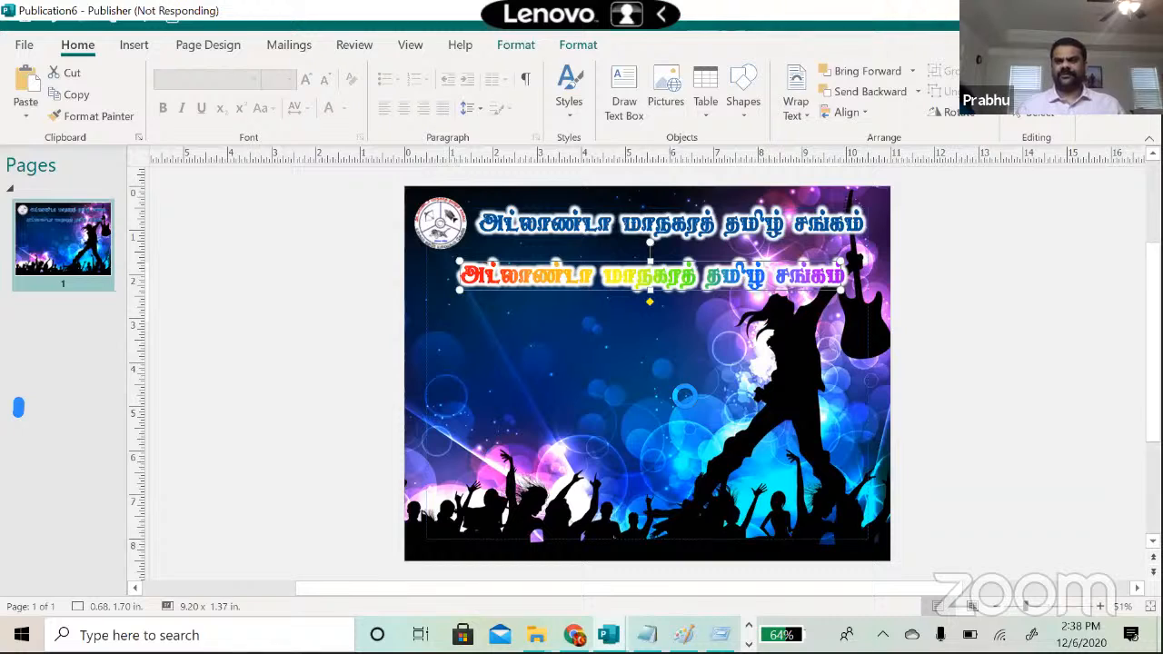
# Step: Delete the rainbow-filled copy of the Tamil WordArt heading, keeping the blue one
pyautogui.press('Delete')
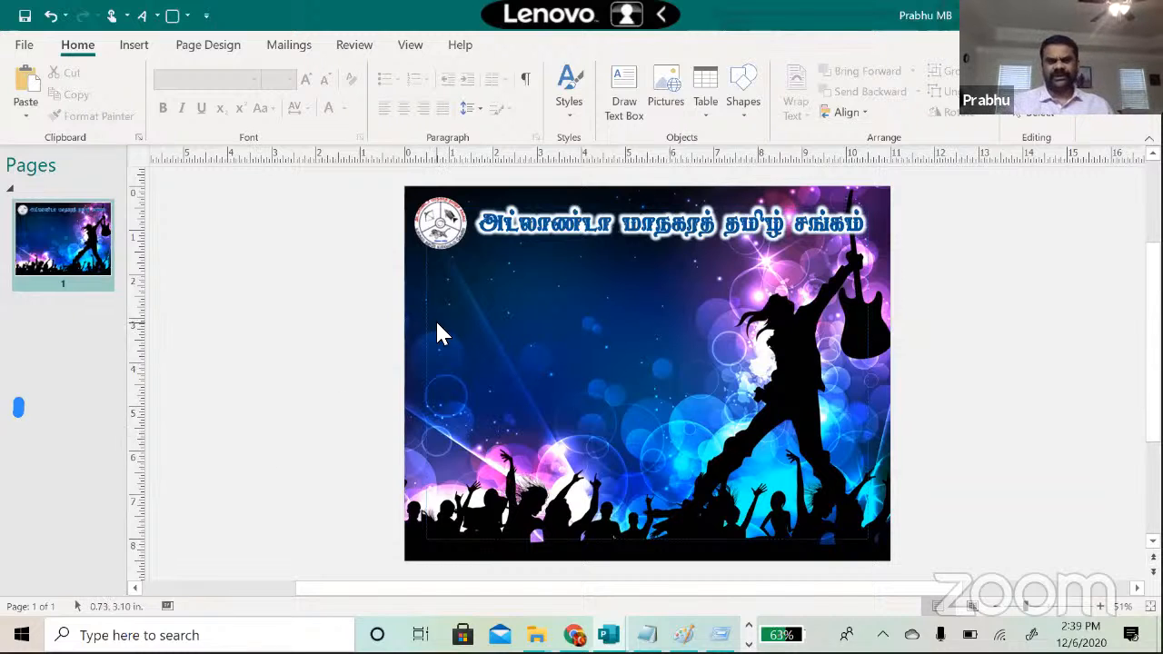
# Step: Copy the male, female and duo singer photos from Flyer_Making and paste them into the flyer
pyautogui.click(534, 635)
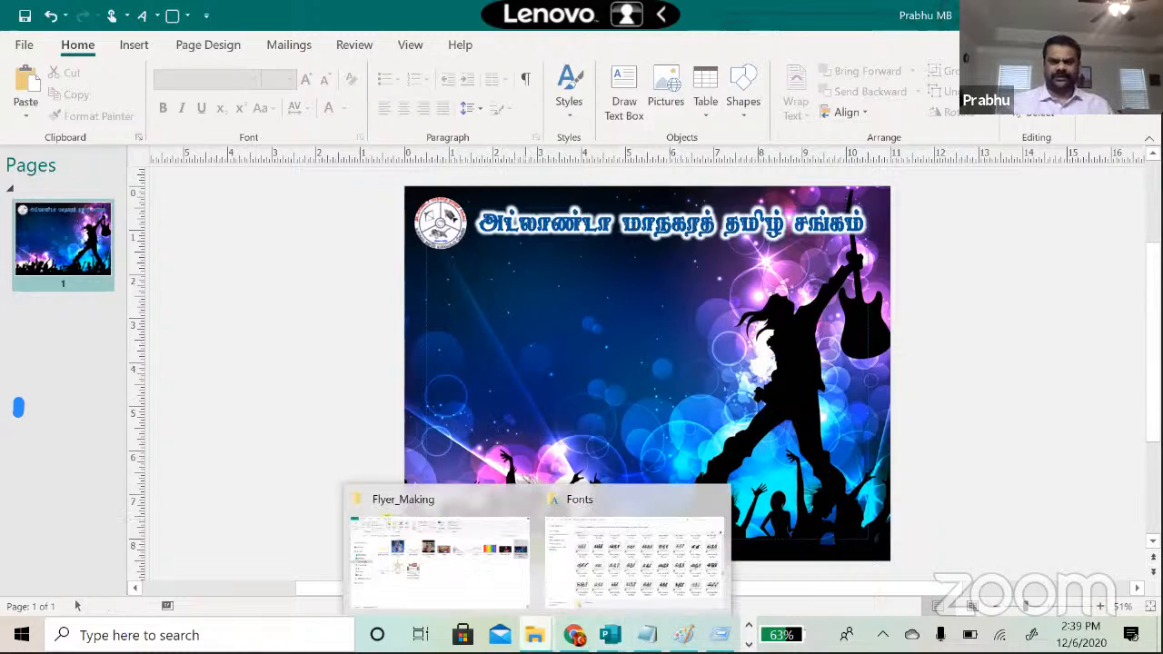
pyautogui.click(467, 576)
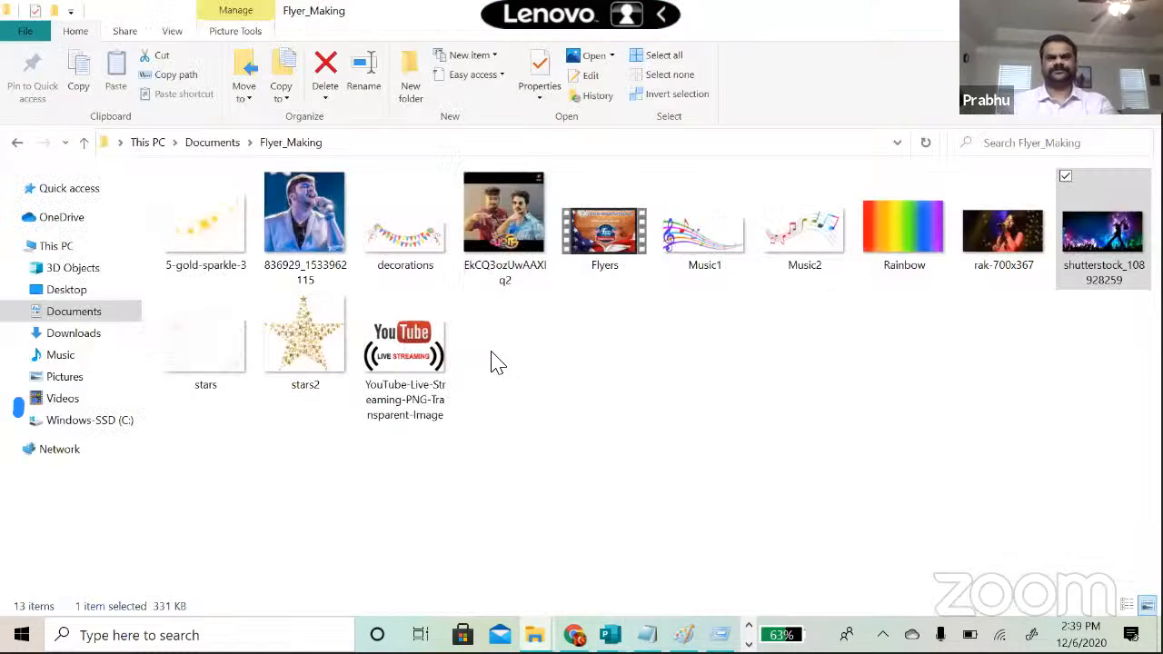
pyautogui.click(288, 253)
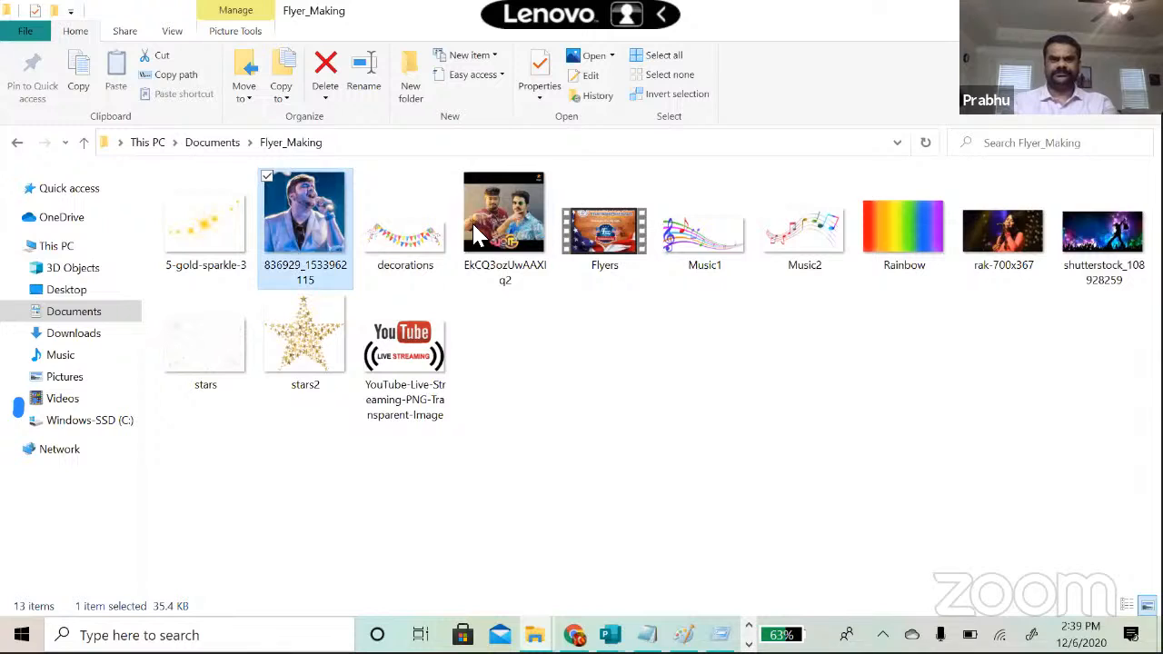
pyautogui.keyDown('ctrl'); pyautogui.click(1013, 238); pyautogui.keyUp('ctrl')
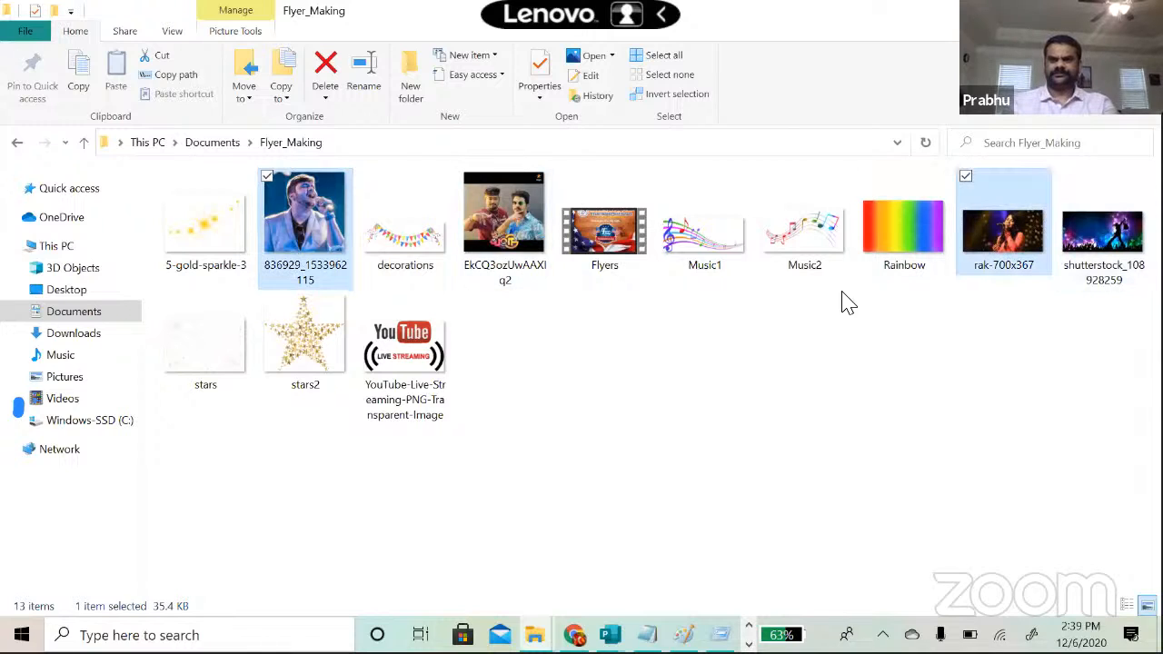
pyautogui.keyDown('ctrl'); pyautogui.click(495, 243); pyautogui.keyUp('ctrl')
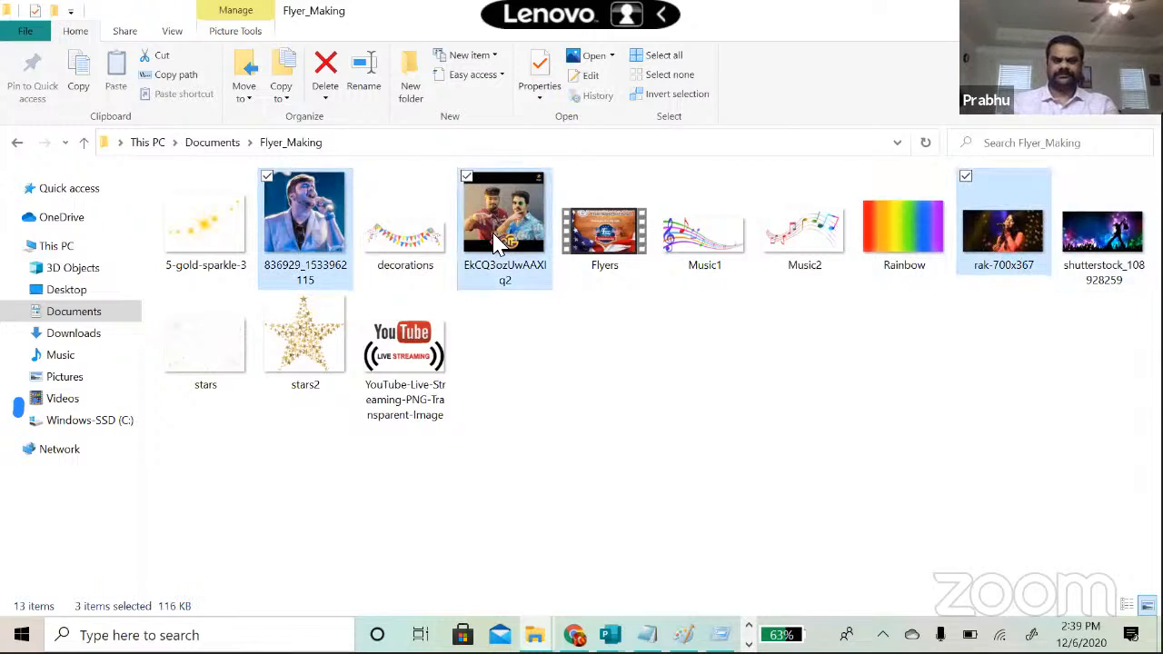
pyautogui.hotkey('ctrl', 'c')
pyautogui.hotkey('alt', 'Tab')
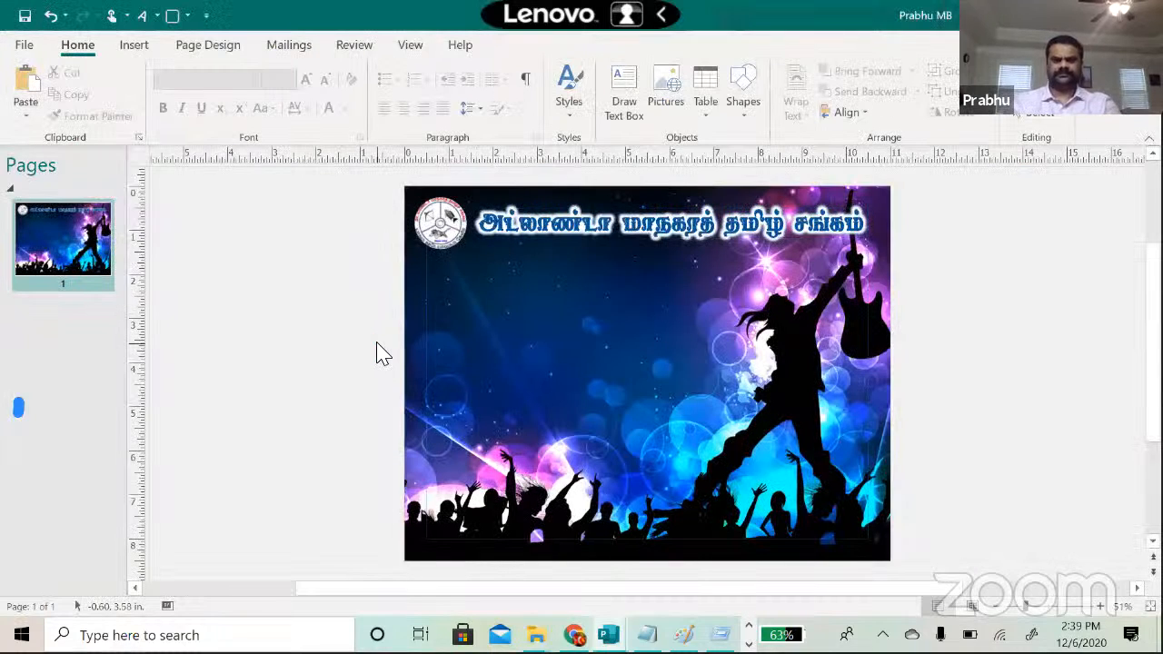
pyautogui.hotkey('ctrl', 'v')
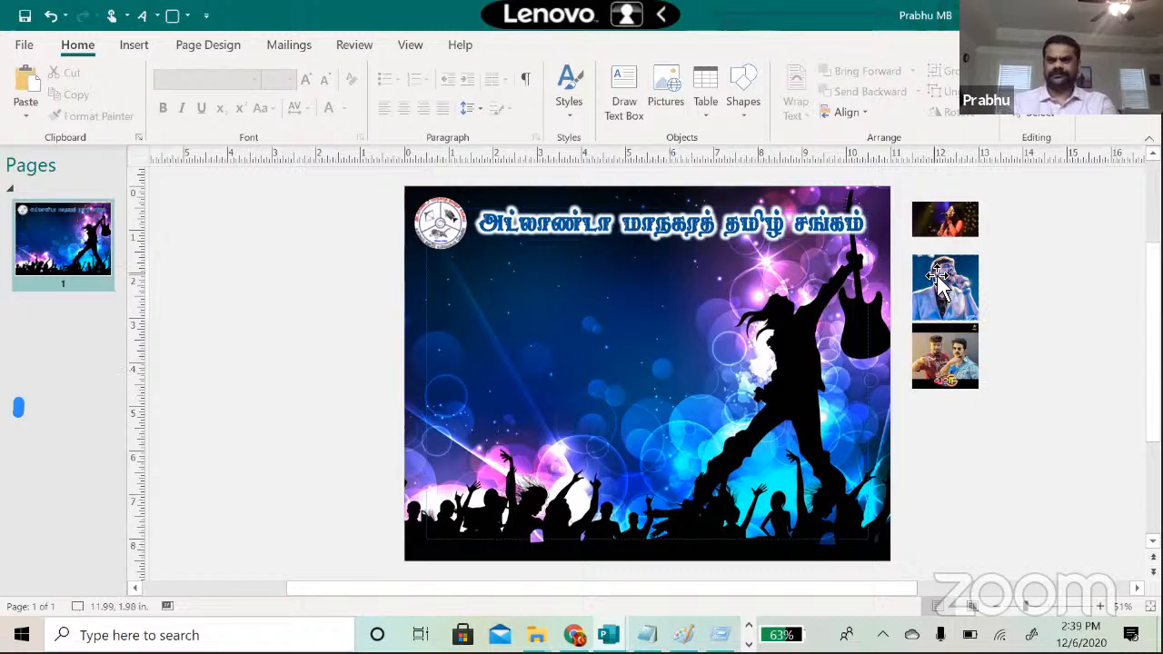
# Step: Place the male and female singer photos side by side on the page below the logo
pyautogui.moveTo(940, 284); pyautogui.dragTo(477, 300)
pyautogui.press('Escape')
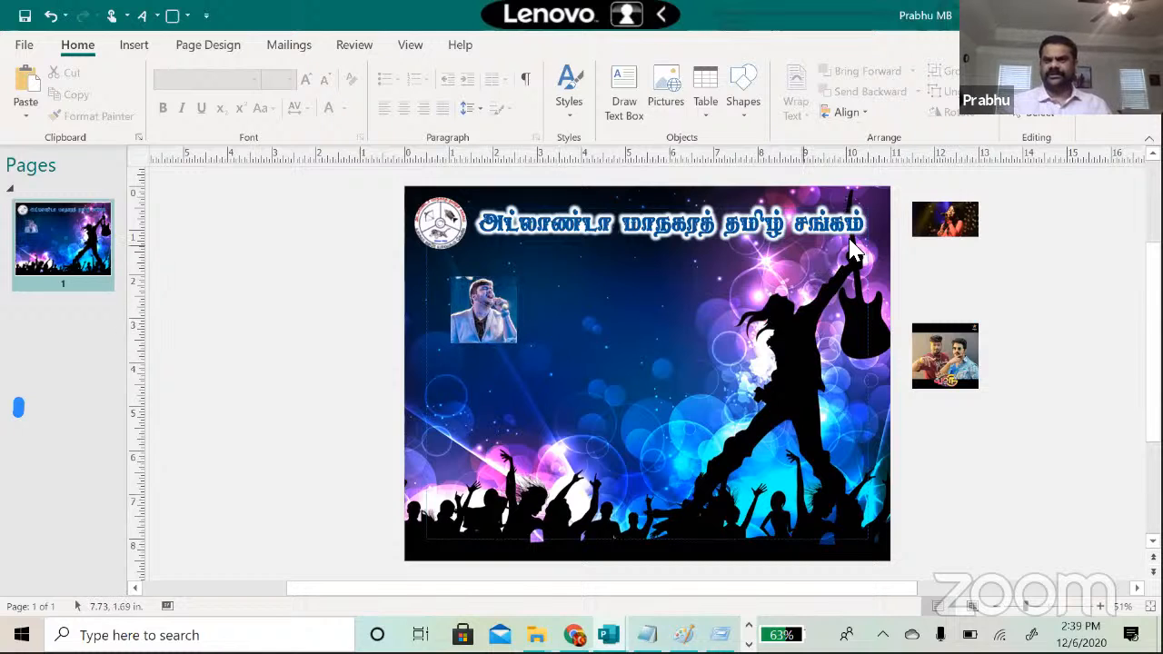
pyautogui.click(948, 220)
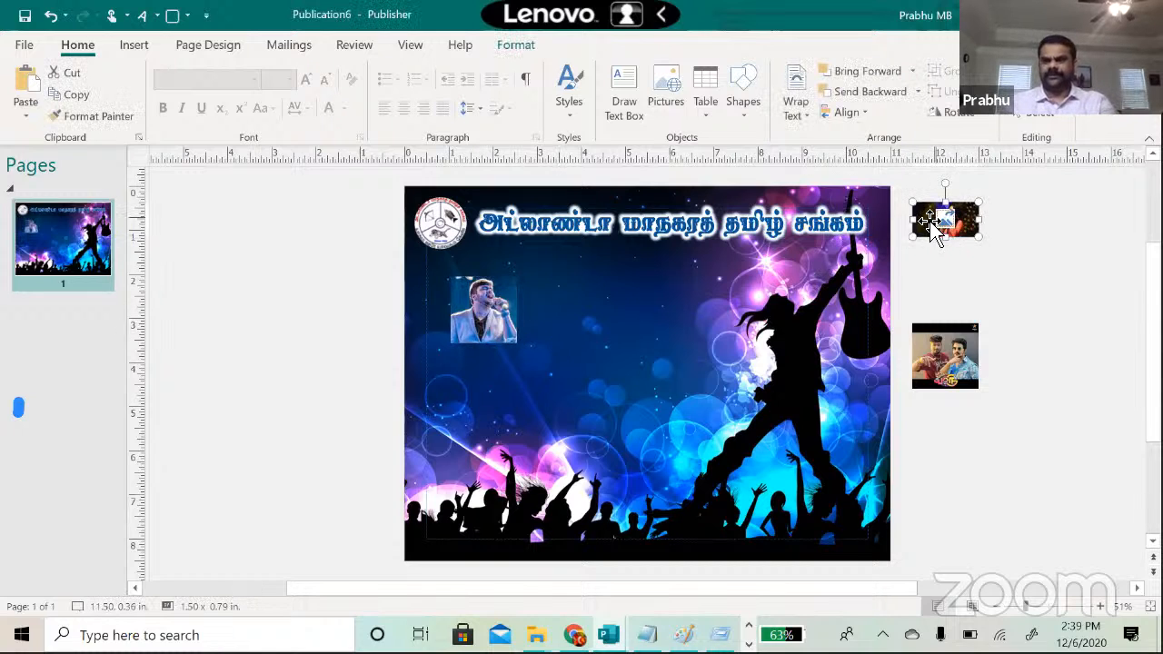
pyautogui.moveTo(922, 220); pyautogui.dragTo(556, 314)
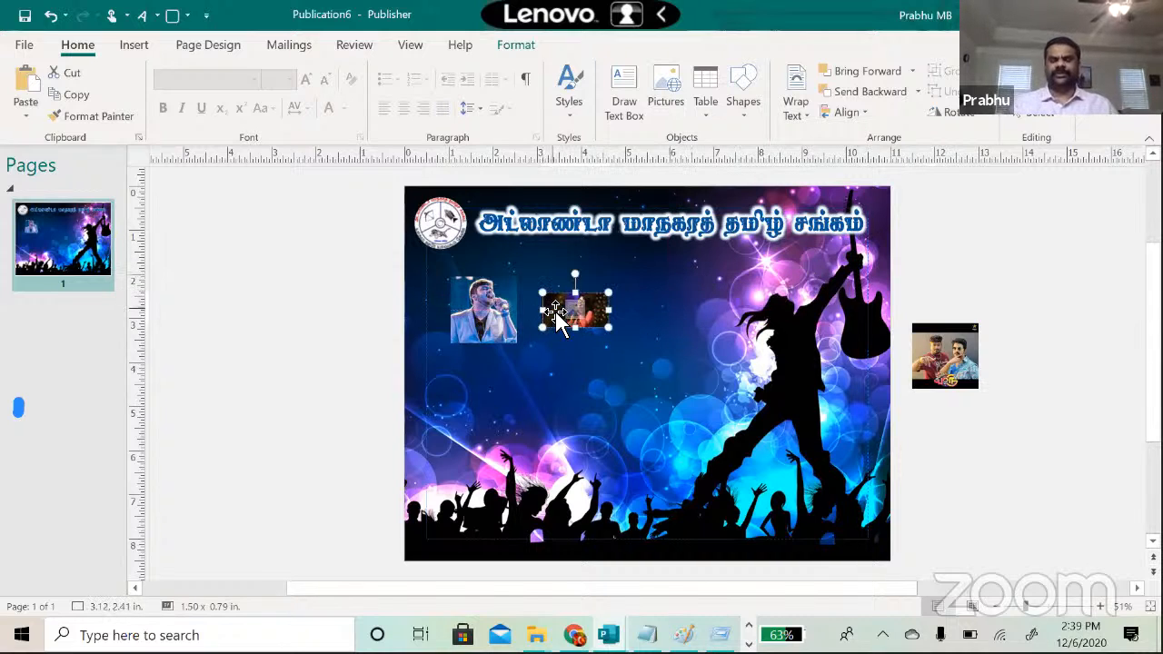
# Step: Enlarge the female singer photo to about 2.86 x 1.50 in and nudge it slightly right
pyautogui.click(561, 367)
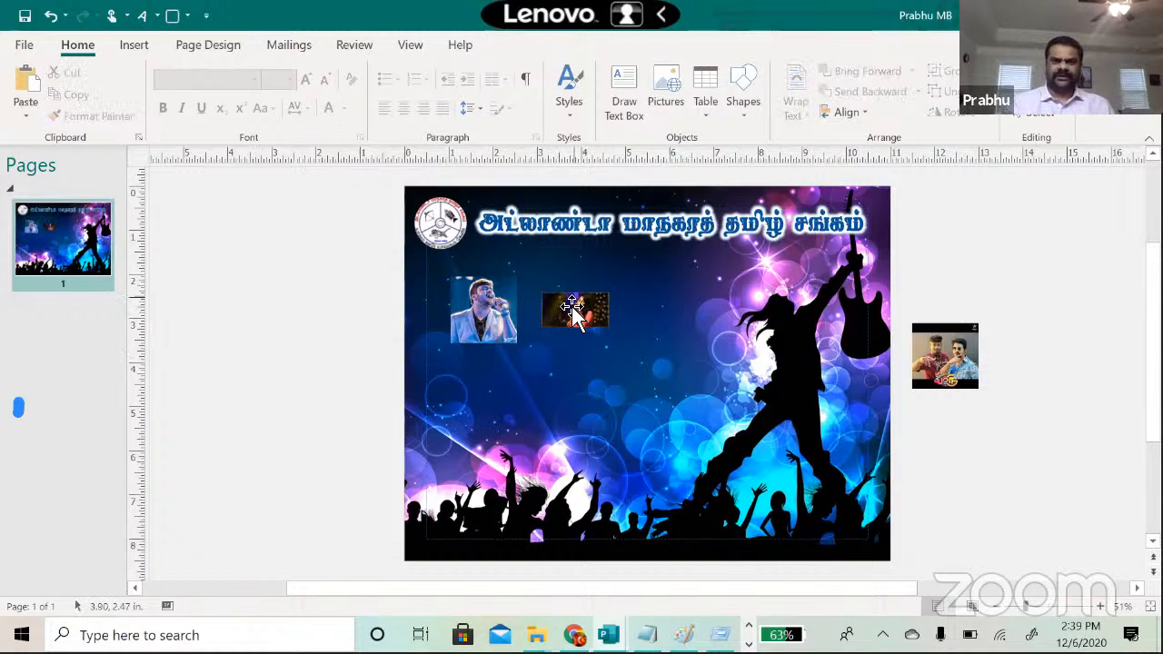
pyautogui.moveTo(582, 295); pyautogui.dragTo(598, 345)
pyautogui.click(688, 337)
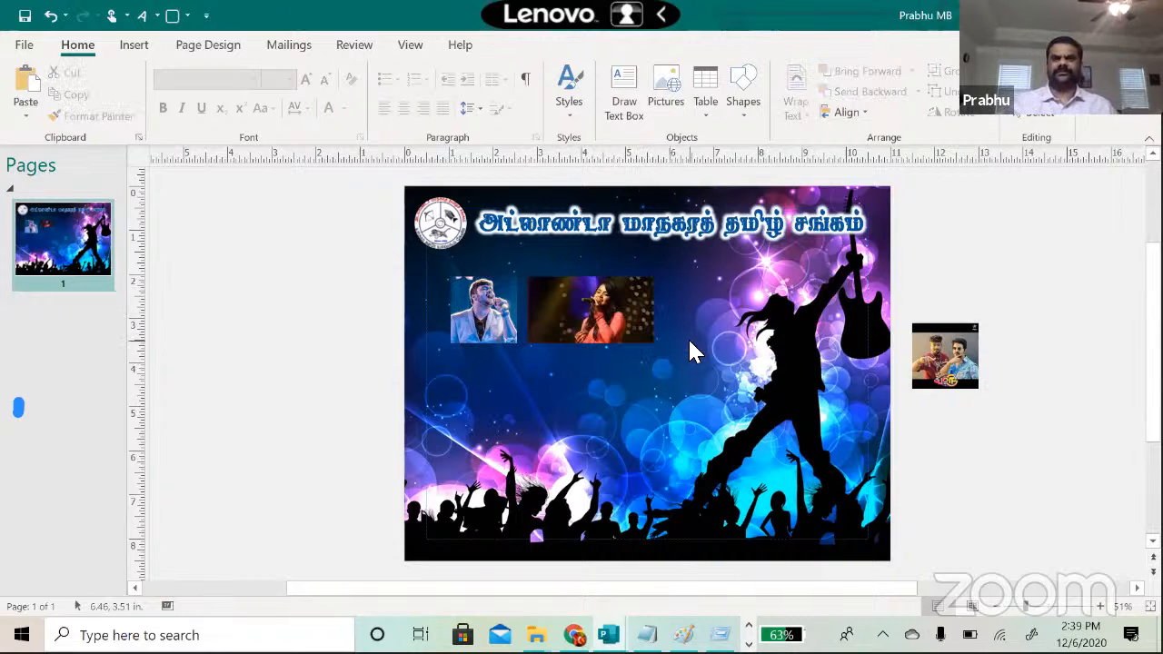
pyautogui.moveTo(570, 304); pyautogui.dragTo(584, 305)
pyautogui.doubleClick(584, 300)
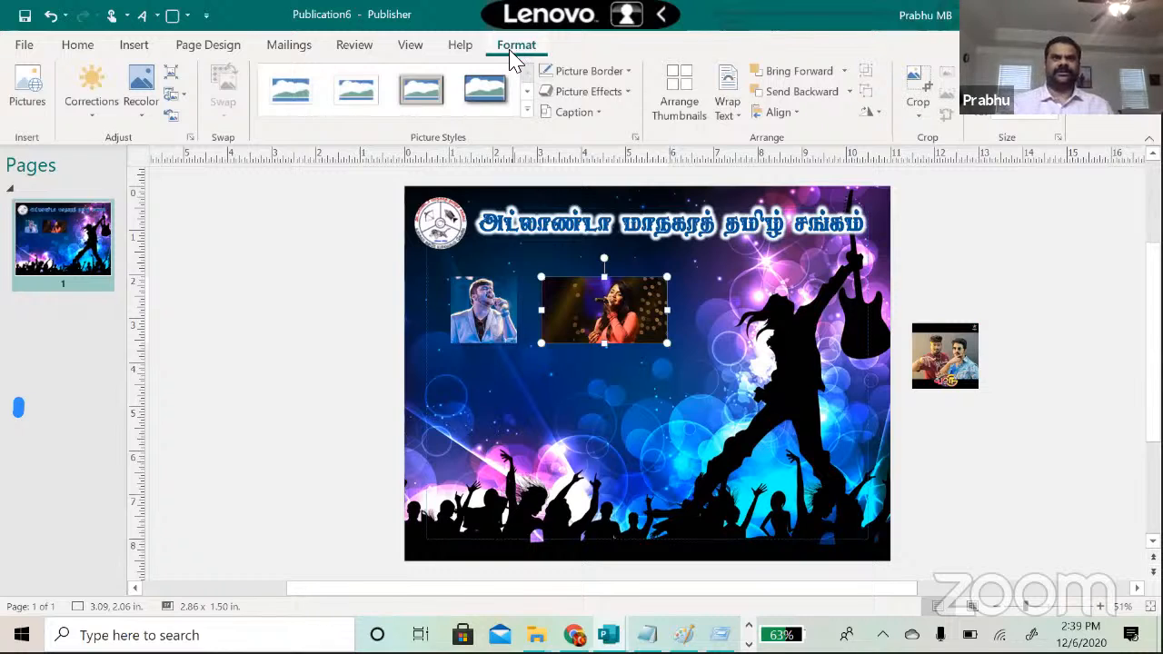
# Step: Give both the female and male singer photos a soft-edged oval picture style
pyautogui.click(527, 110)
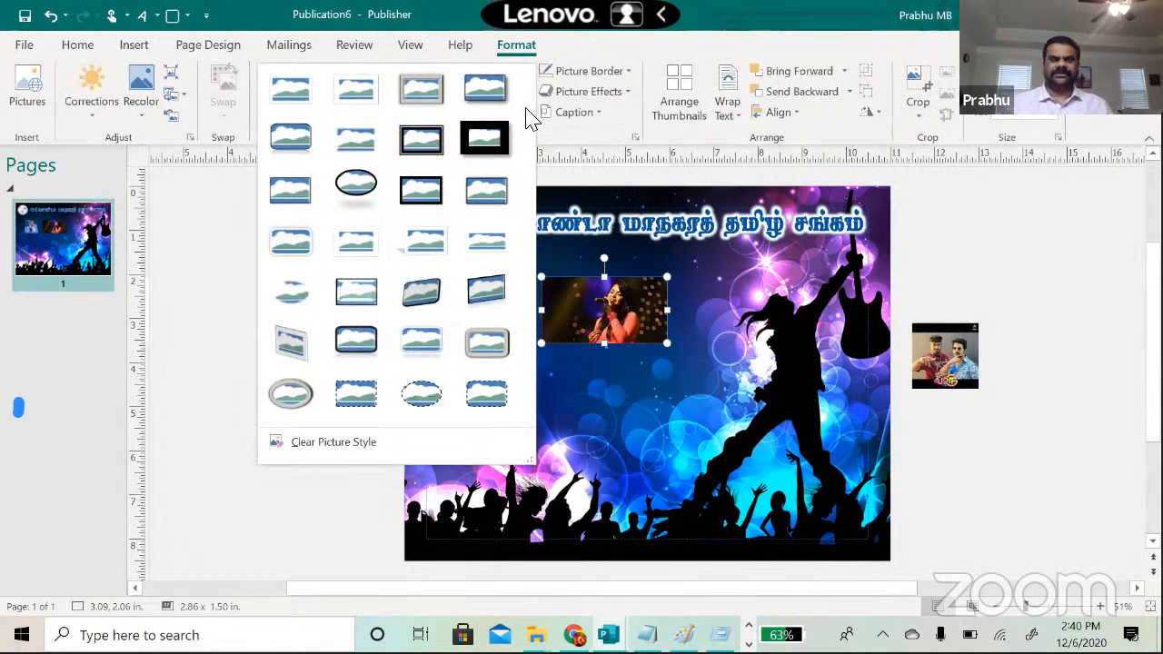
pyautogui.click(295, 296)
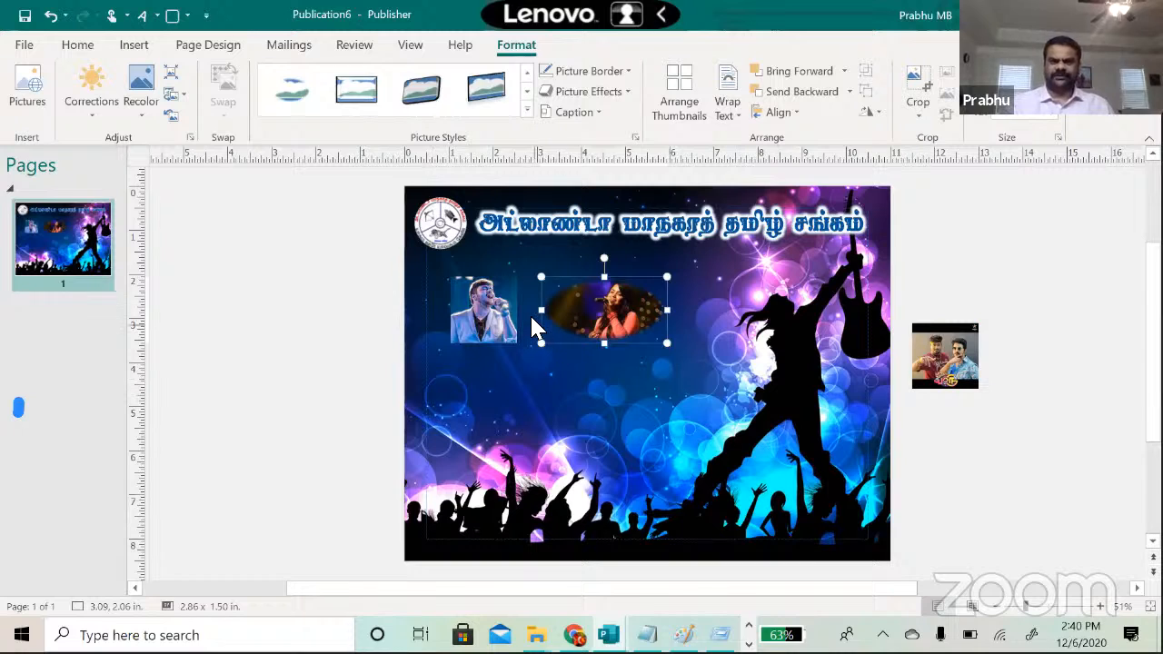
pyautogui.moveTo(542, 310); pyautogui.dragTo(575, 311)
pyautogui.click(485, 309)
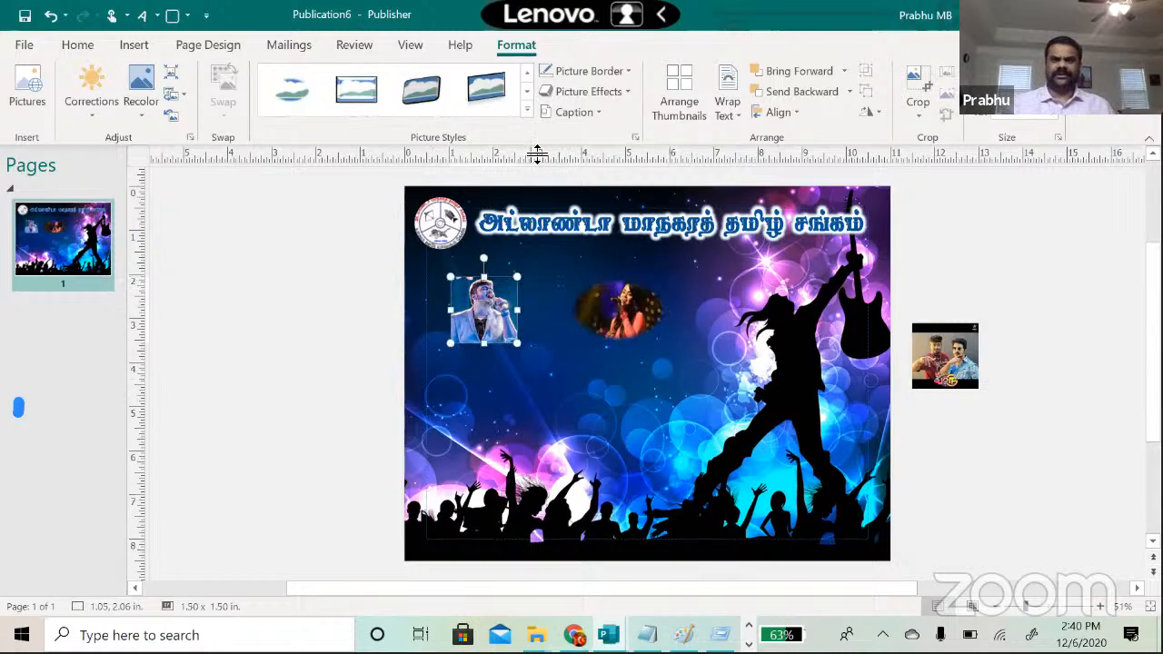
pyautogui.click(526, 110)
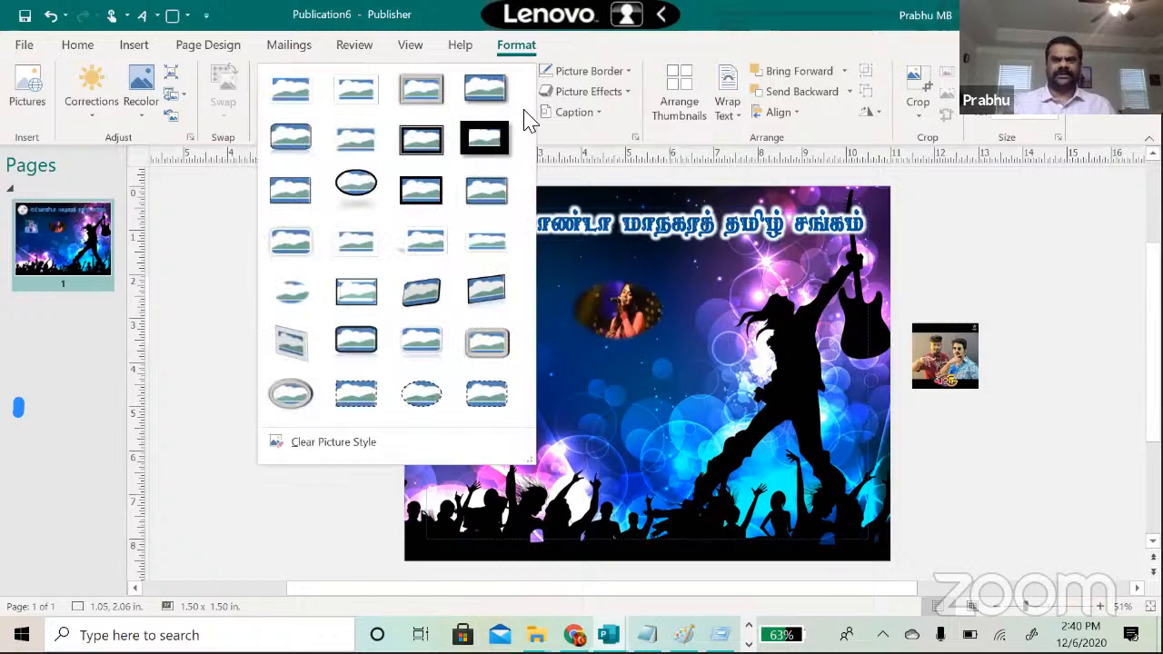
pyautogui.click(293, 295)
pyautogui.click(595, 418)
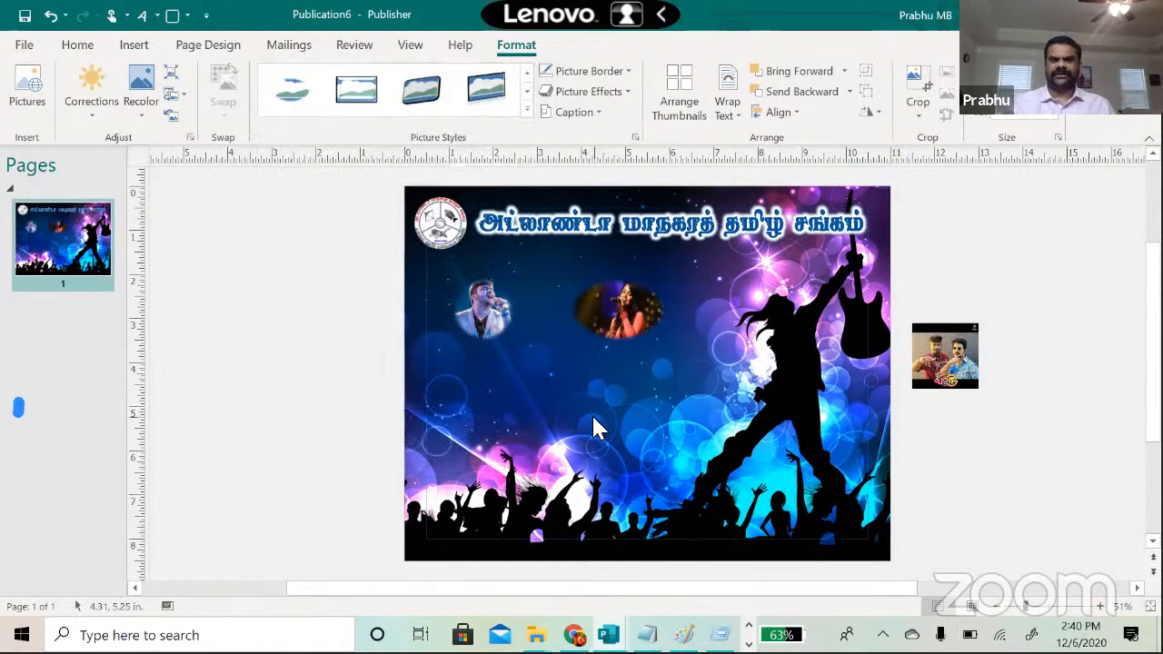
# Step: Move the female oval photo closer to the male photo, enlarging and narrowing it slightly
pyautogui.click(627, 298)
pyautogui.moveTo(614, 303); pyautogui.dragTo(579, 303)
pyautogui.moveTo(633, 345); pyautogui.dragTo(635, 346)
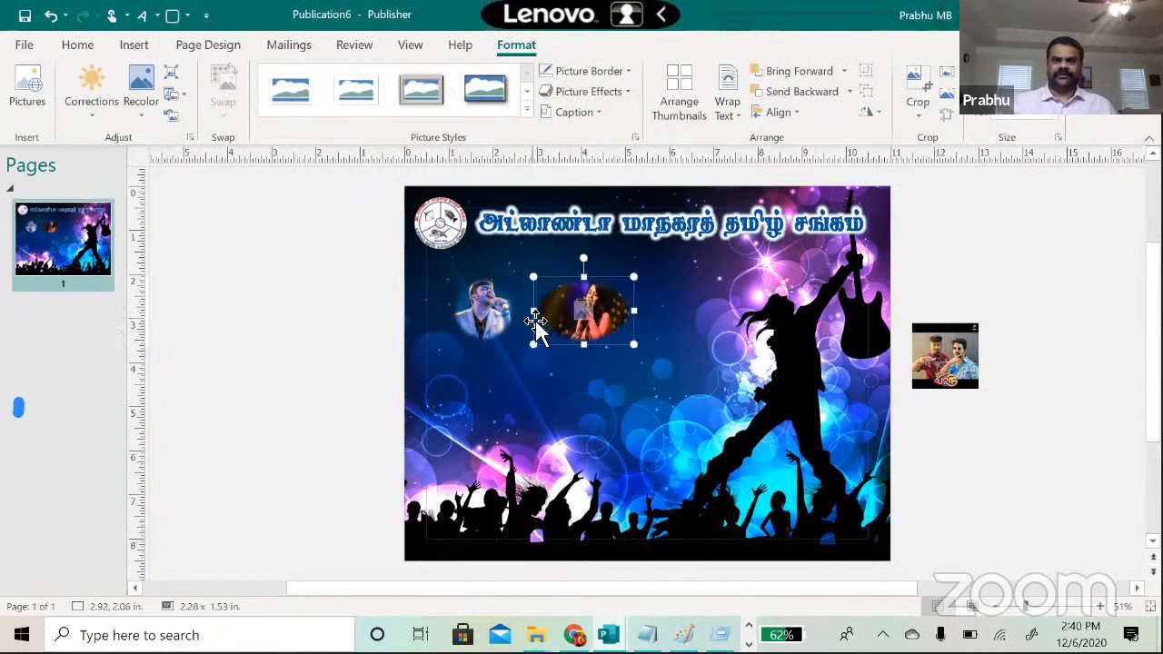
pyautogui.moveTo(538, 312); pyautogui.dragTo(561, 313)
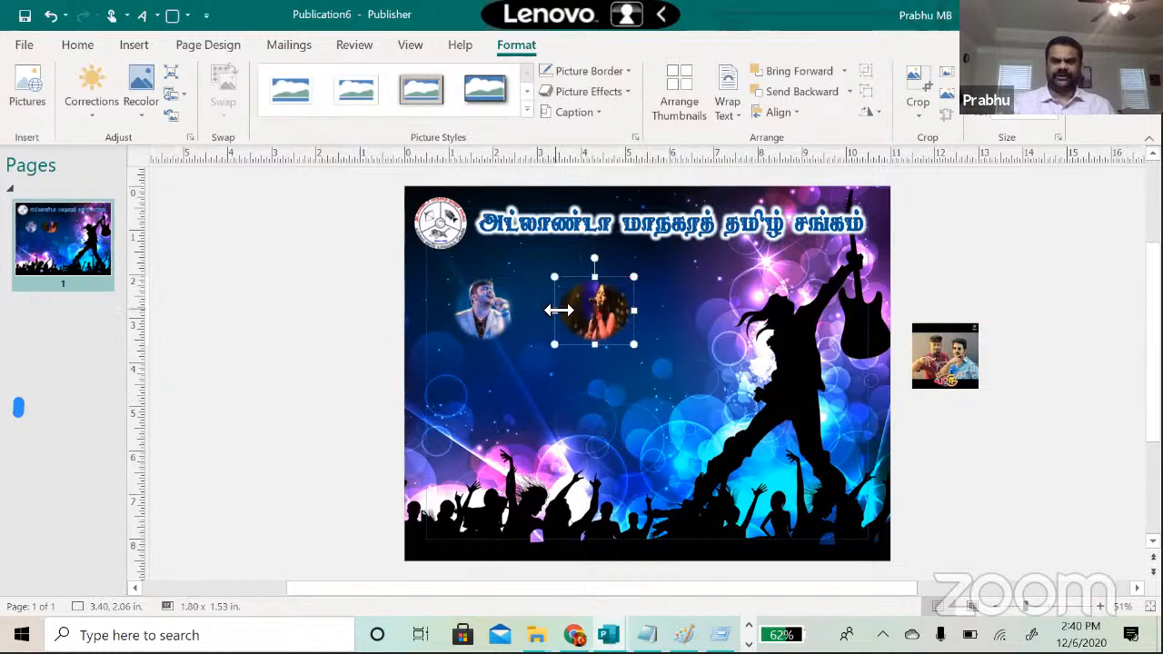
# Step: Switch both singer photos to rectangular reflected picture styles
pyautogui.click(490, 311)
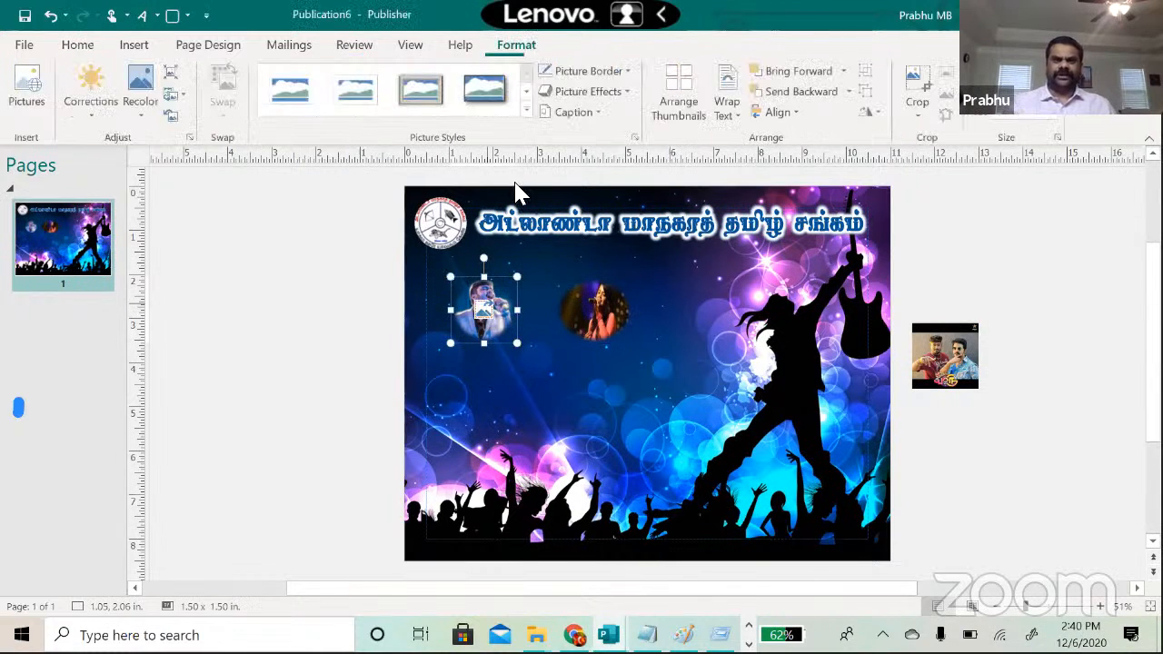
pyautogui.click(531, 120)
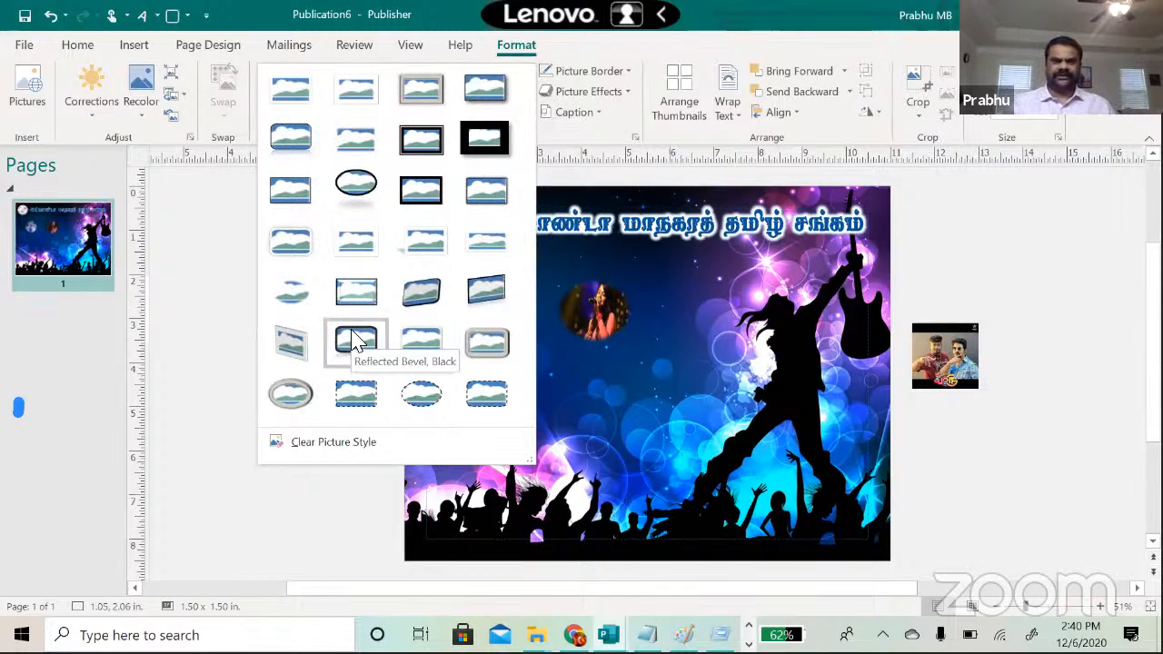
pyautogui.click(478, 293)
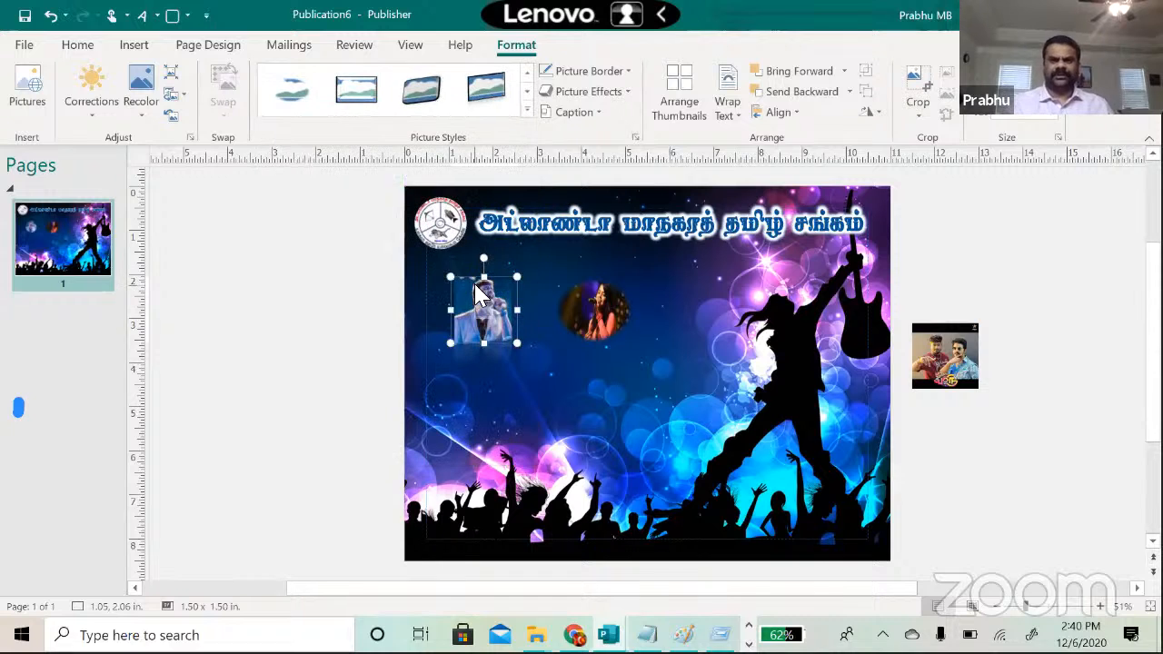
pyautogui.click(559, 376)
pyautogui.click(586, 308)
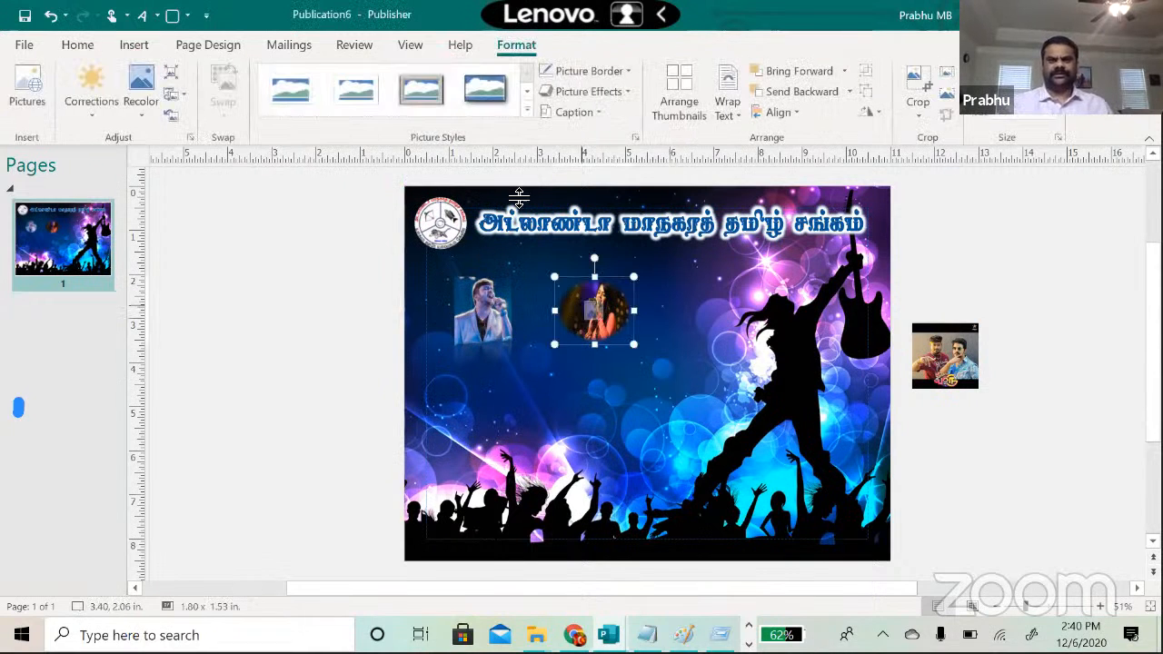
pyautogui.click(528, 120)
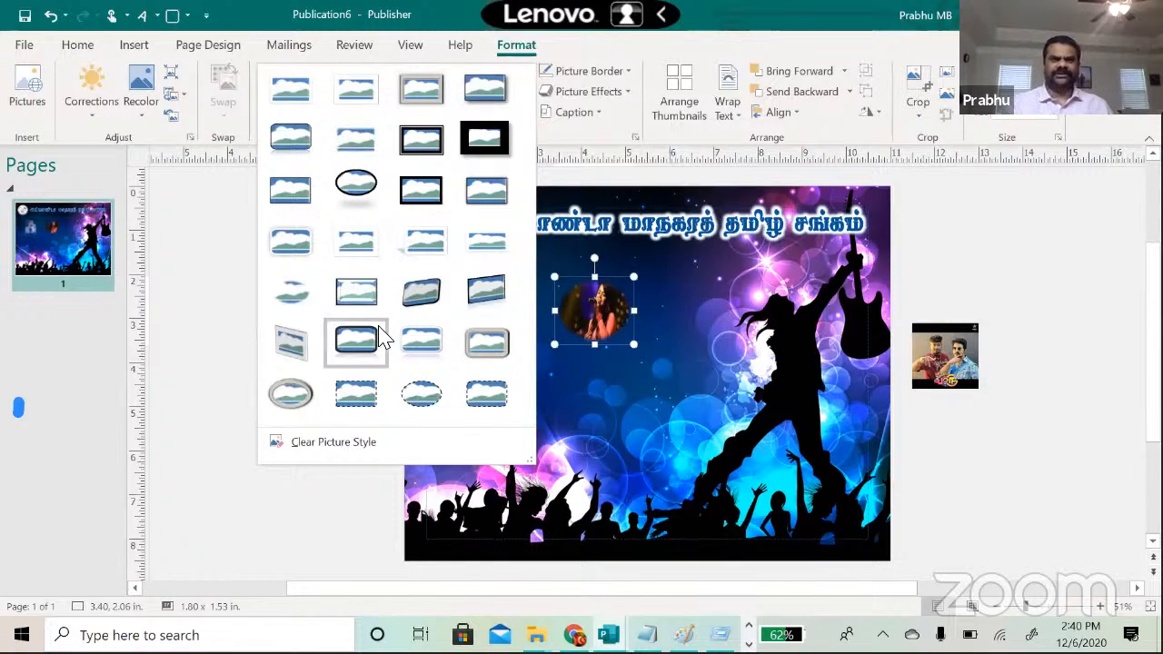
pyautogui.click(486, 293)
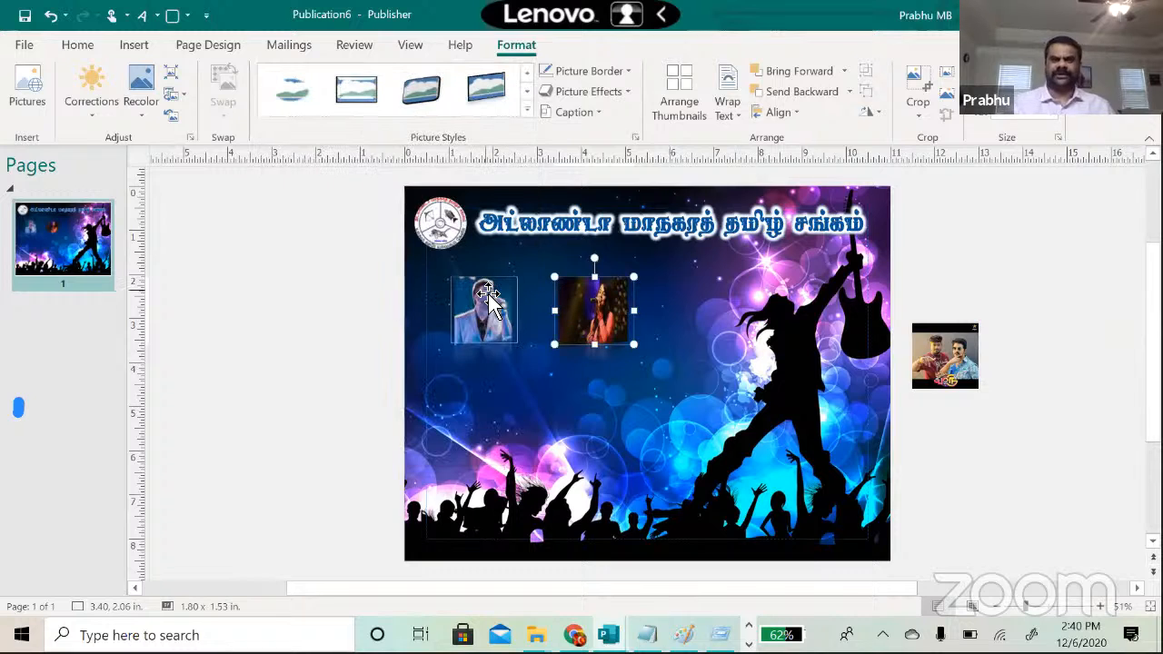
pyautogui.click(523, 380)
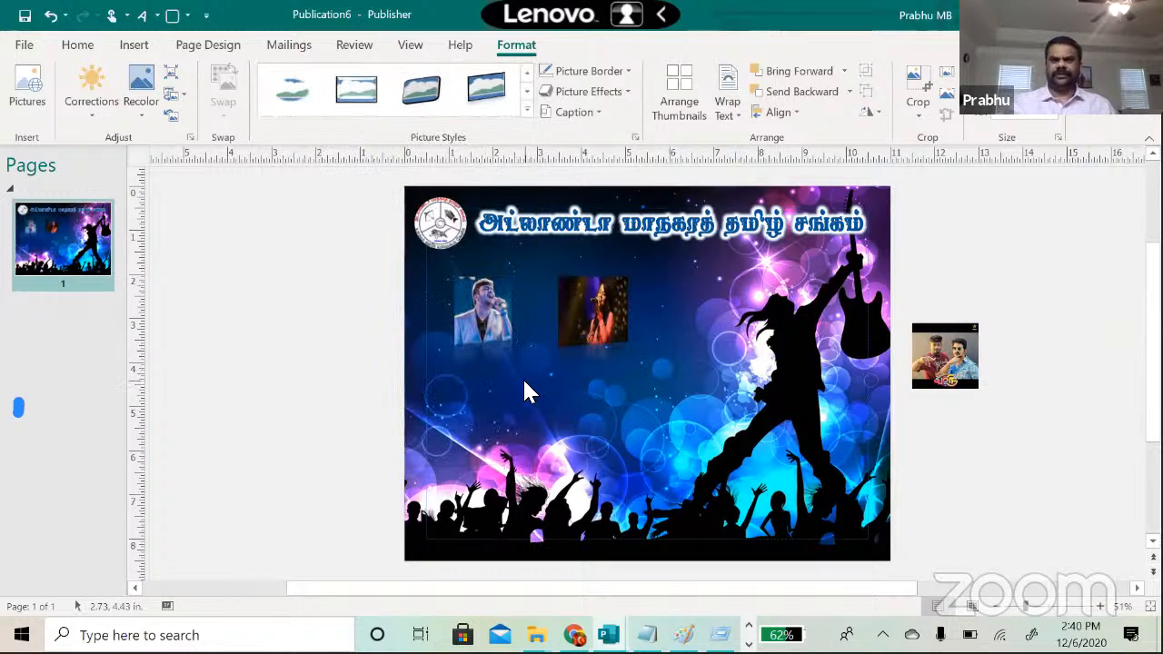
pyautogui.click(582, 300)
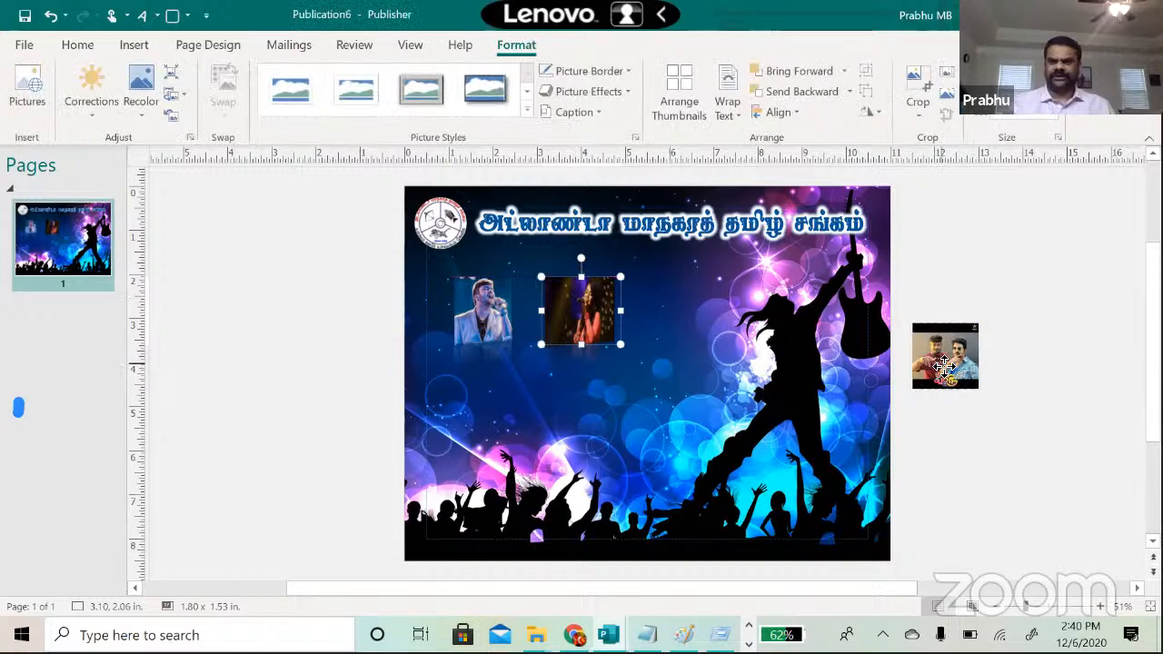
# Step: Move the duo photo onto the flyer, apply a tilted perspective style, and enlarge it to 2.01 in
pyautogui.click(947, 368)
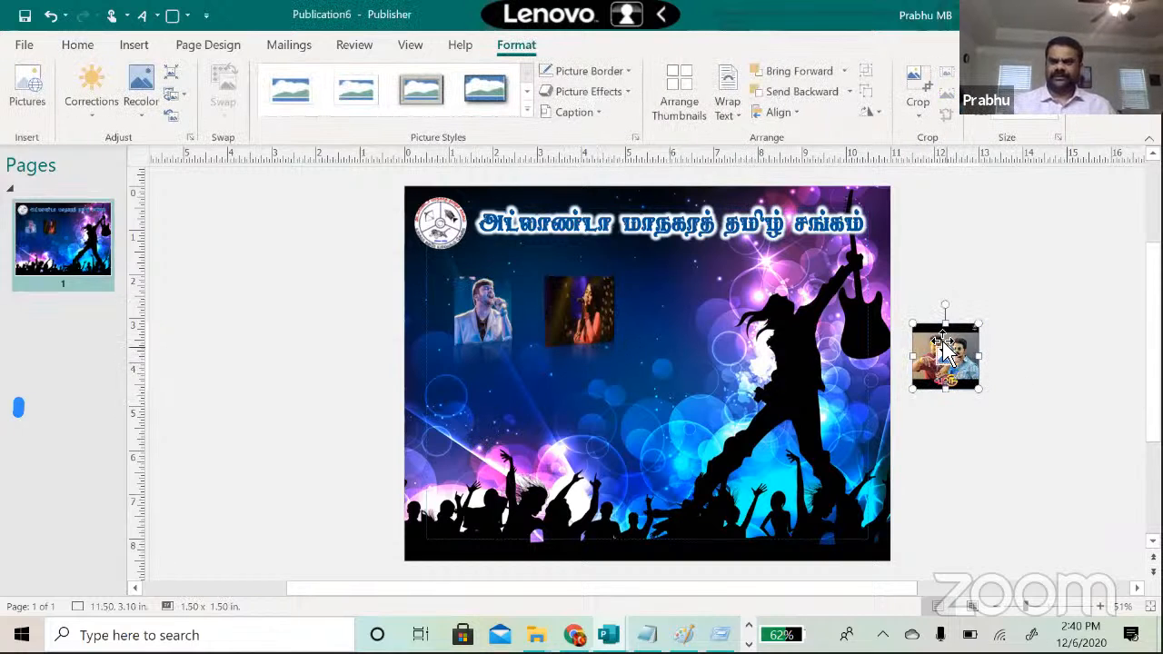
pyautogui.moveTo(944, 338); pyautogui.dragTo(680, 286)
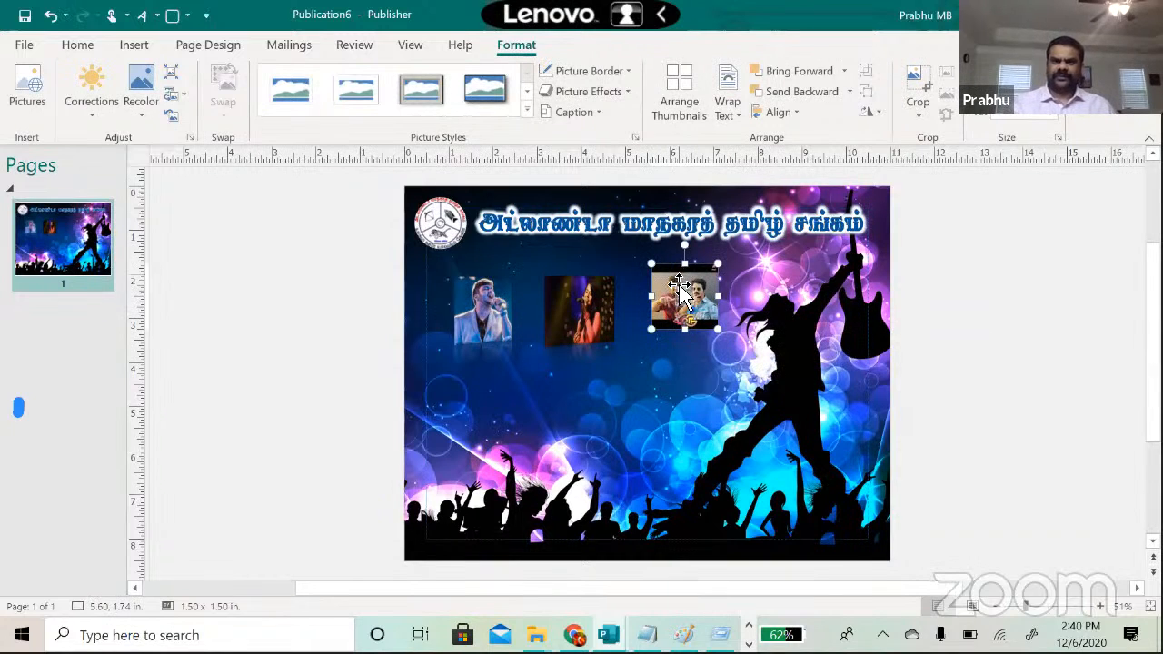
pyautogui.click(526, 110)
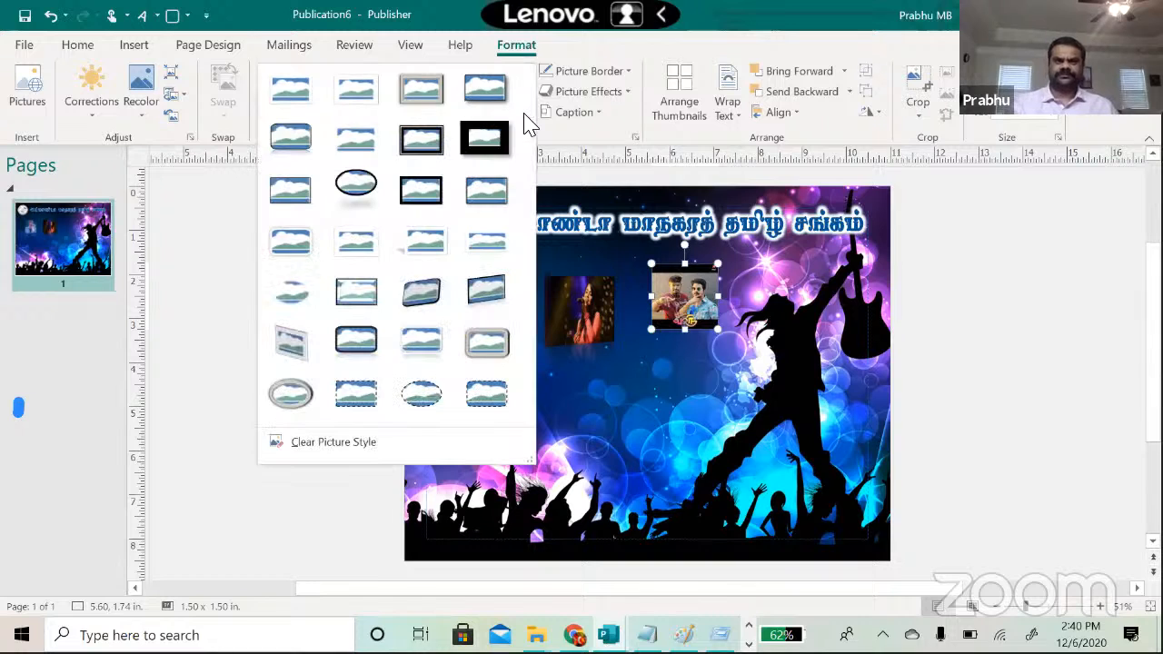
pyautogui.click(486, 289)
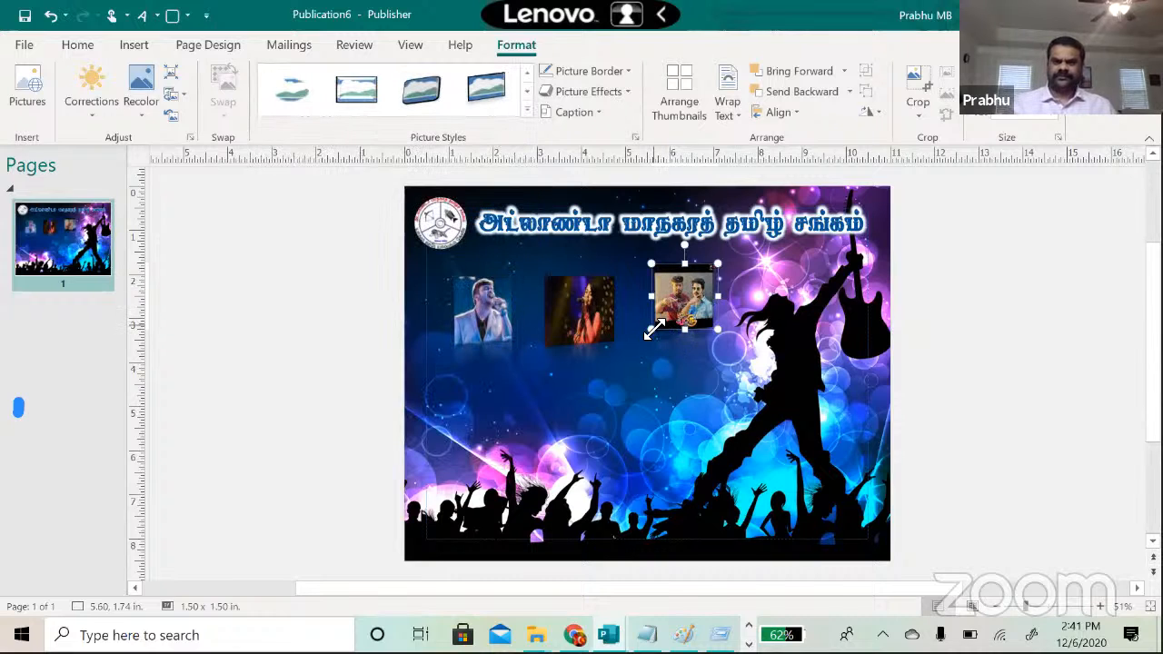
pyautogui.moveTo(650, 329); pyautogui.dragTo(716, 327)
# Step: Nudge the female singer photo slightly right to line up the row of three
pyautogui.click(597, 314)
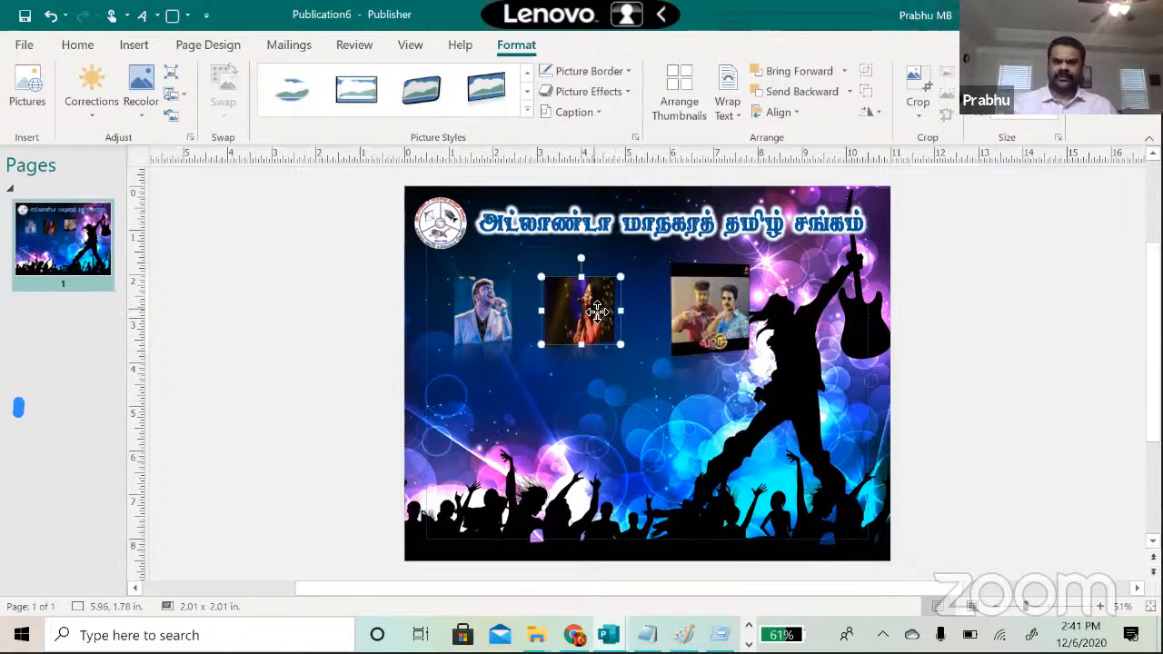
pyautogui.moveTo(604, 312); pyautogui.dragTo(613, 310)
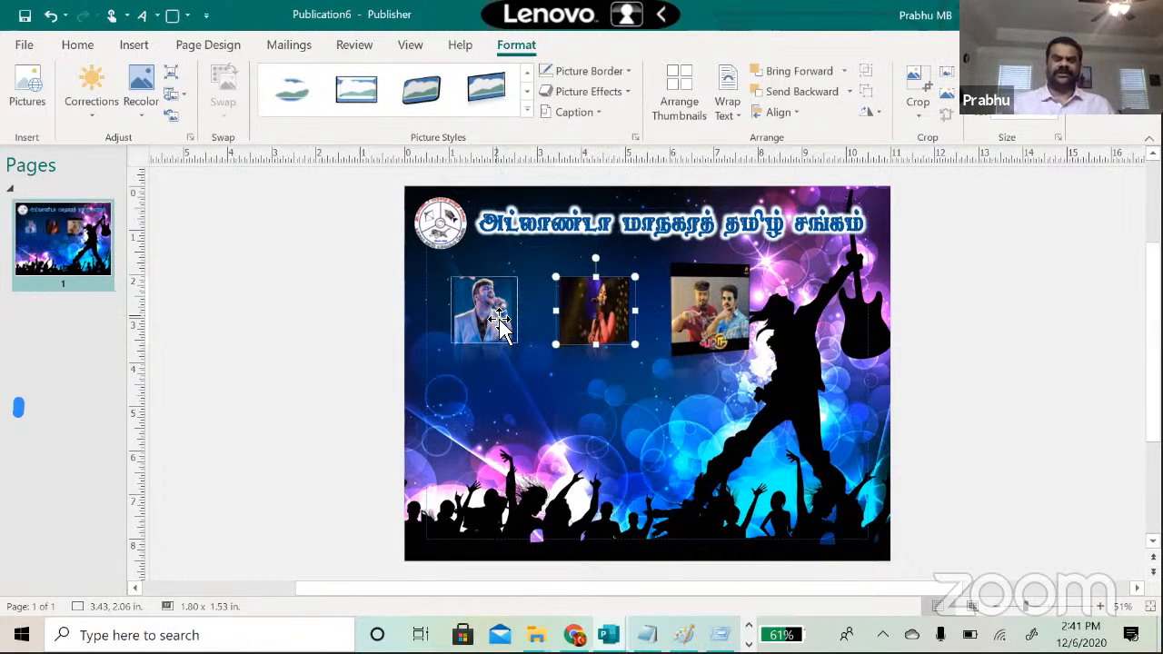
pyautogui.click(434, 297)
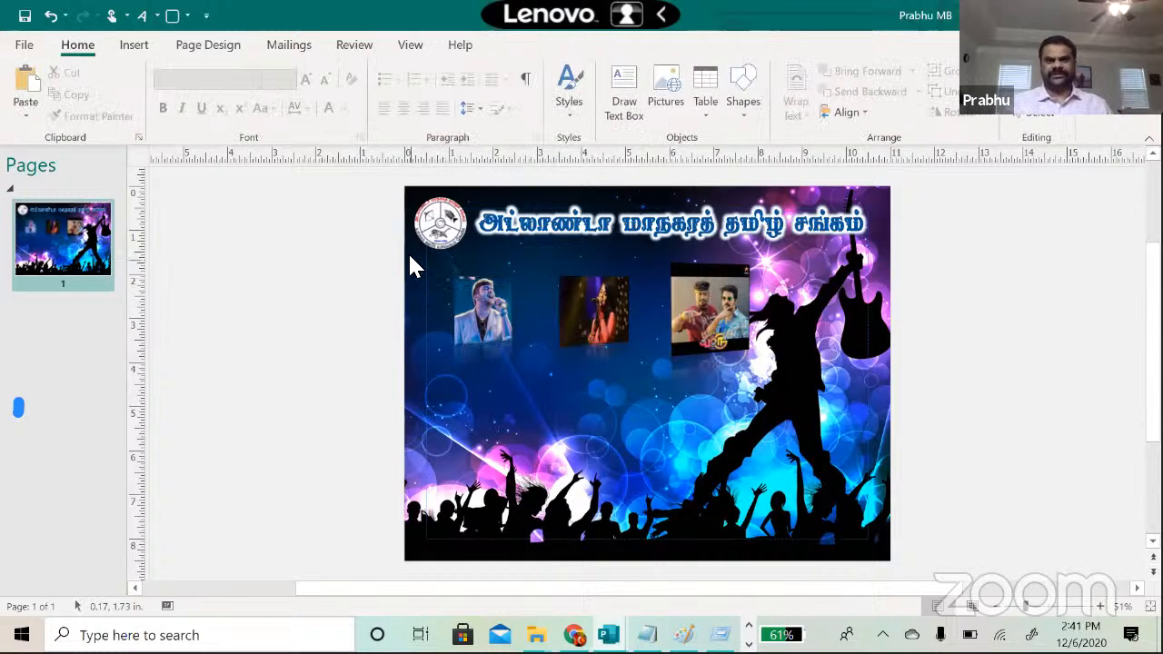
# Step: Give the male singer photo the rounded-corner picture style from row 2
pyautogui.click(491, 310)
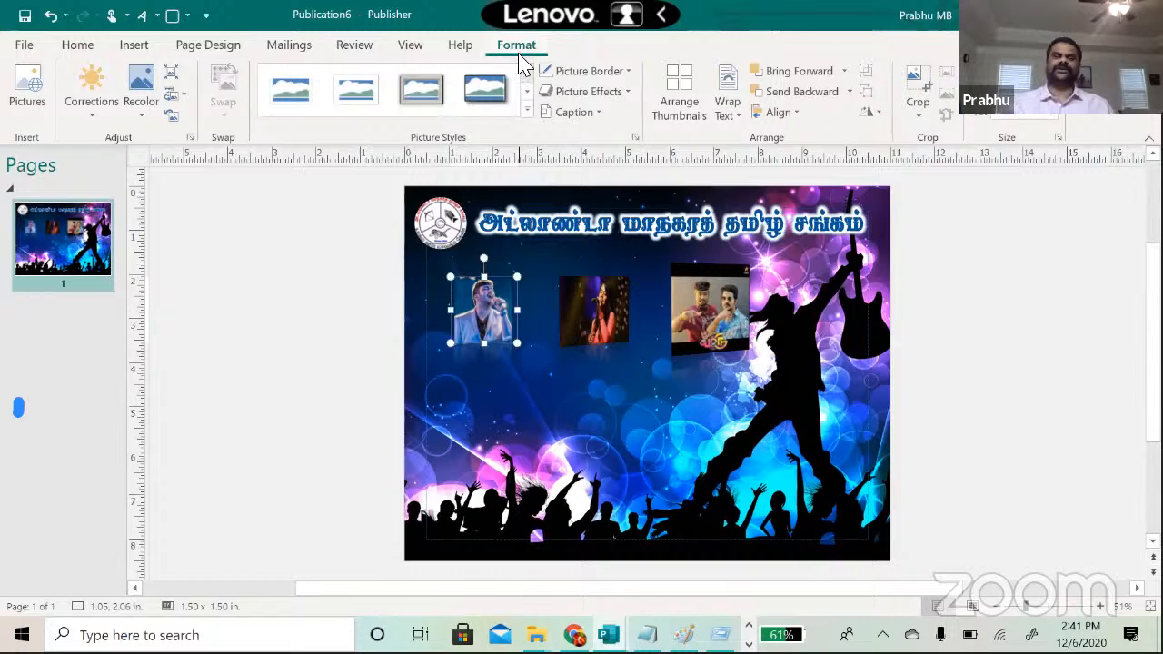
pyautogui.click(526, 110)
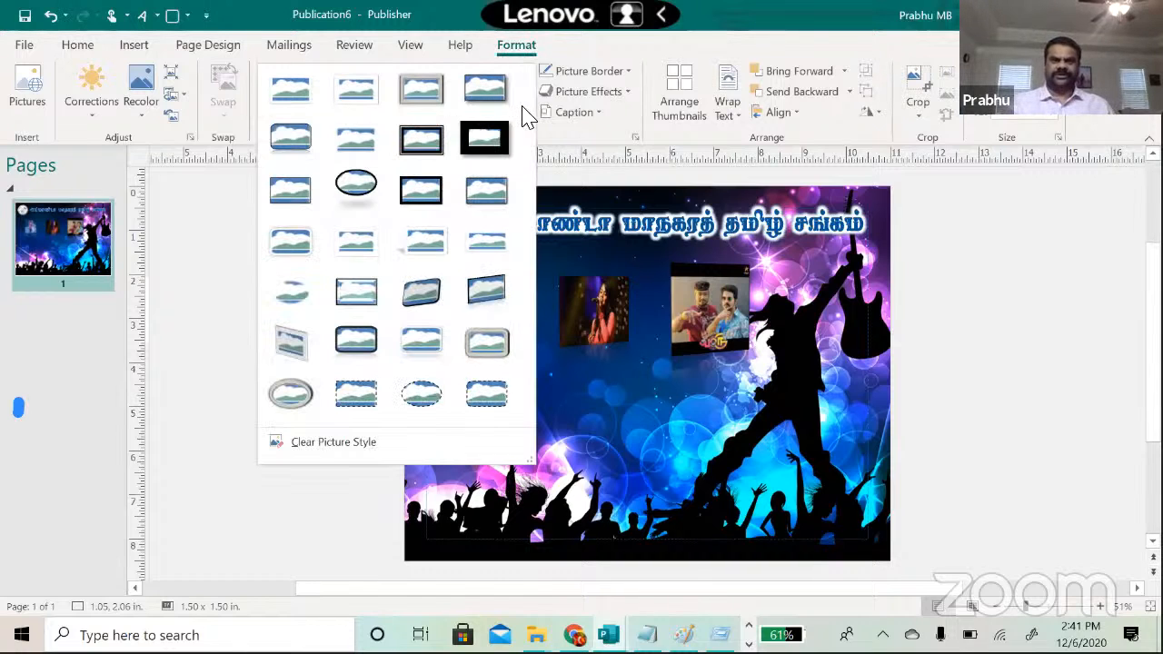
pyautogui.click(289, 141)
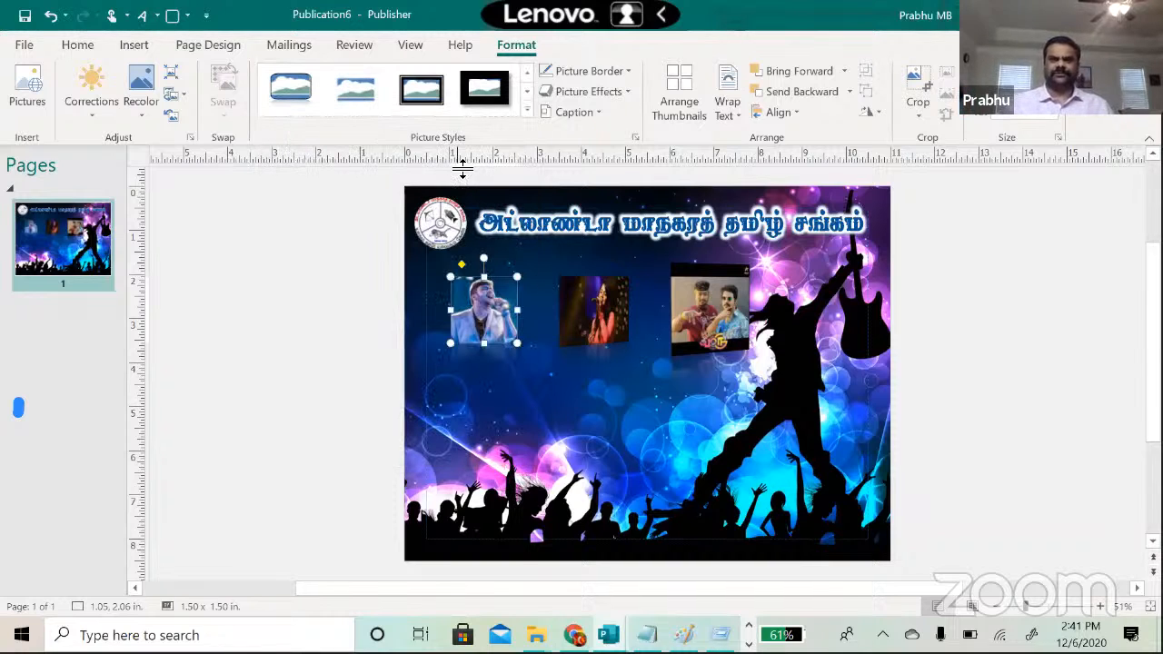
# Step: Preview the Glow colour choices under Picture Effects for the first photo
pyautogui.click(622, 98)
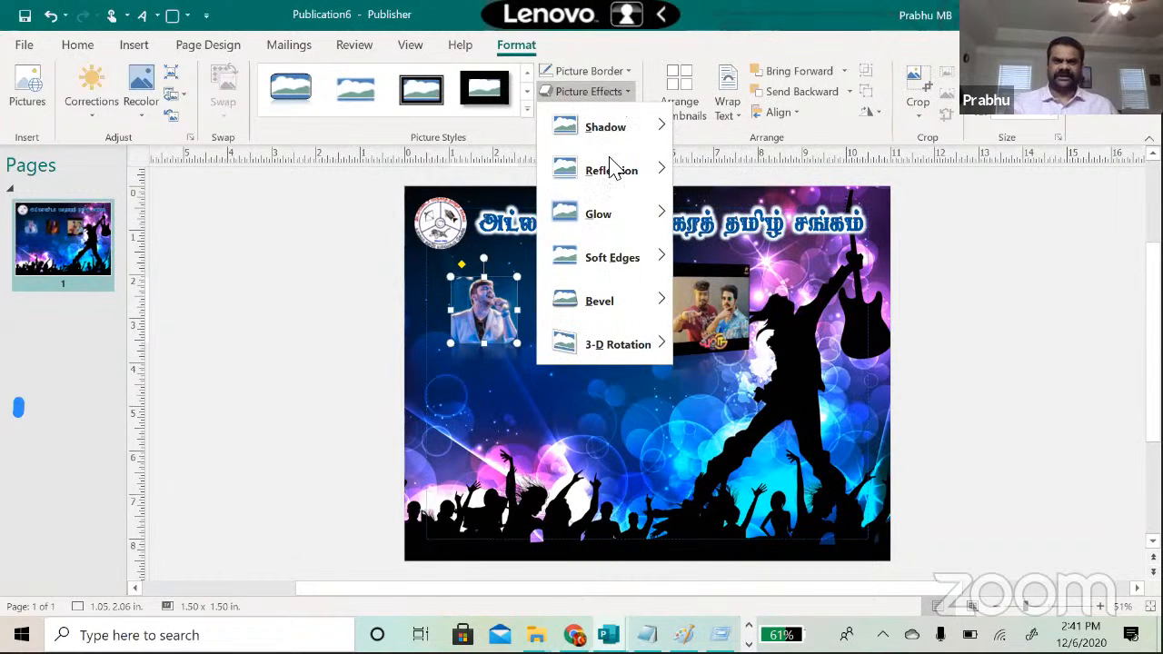
pyautogui.moveTo(602, 232)
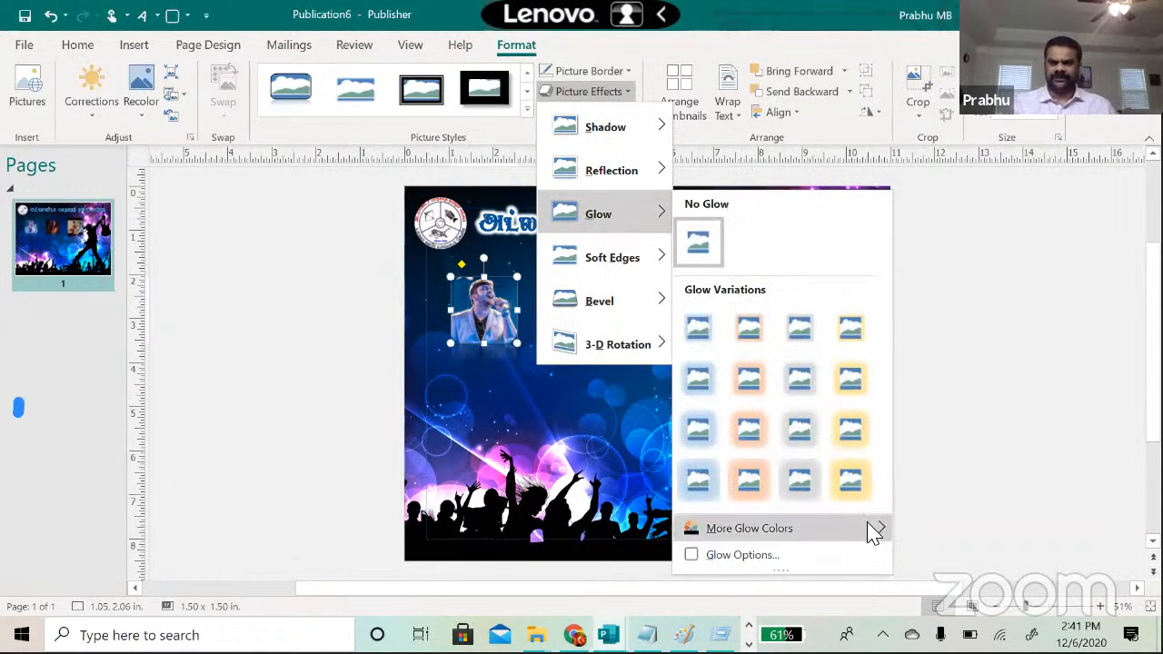
pyautogui.moveTo(871, 532)
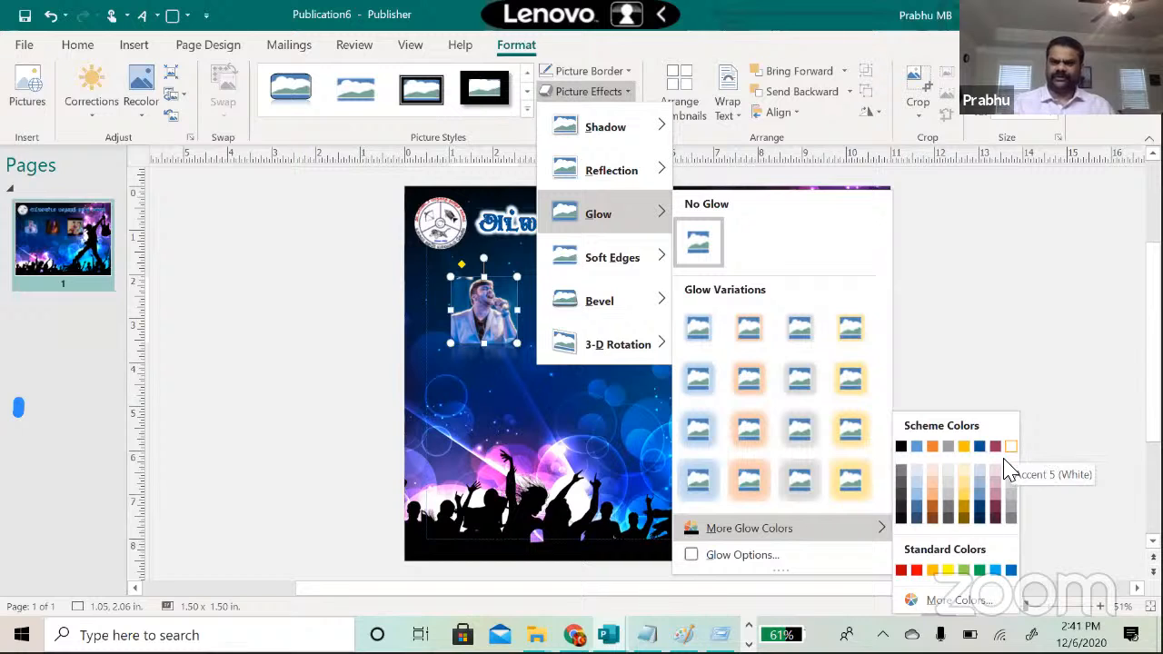
pyautogui.click(996, 350)
# Step: Reselect the first photo and browse the Soft Edges options in Picture Effects
pyautogui.rightClick(996, 350)
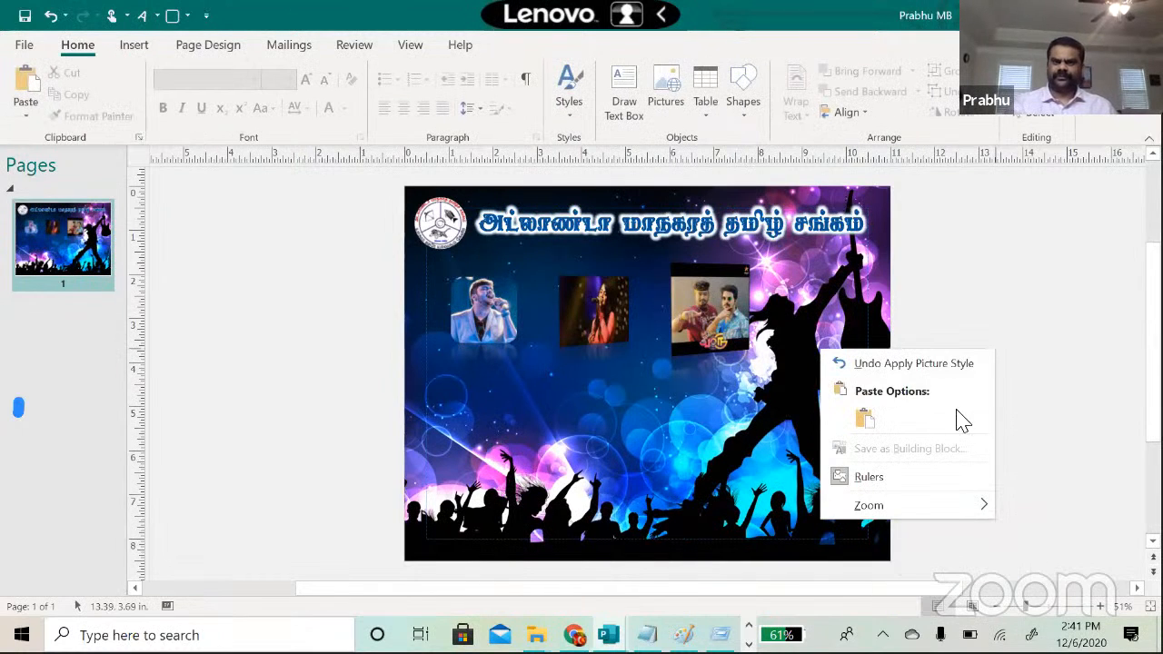
pyautogui.click(605, 393)
pyautogui.click(481, 318)
pyautogui.rightClick(481, 320)
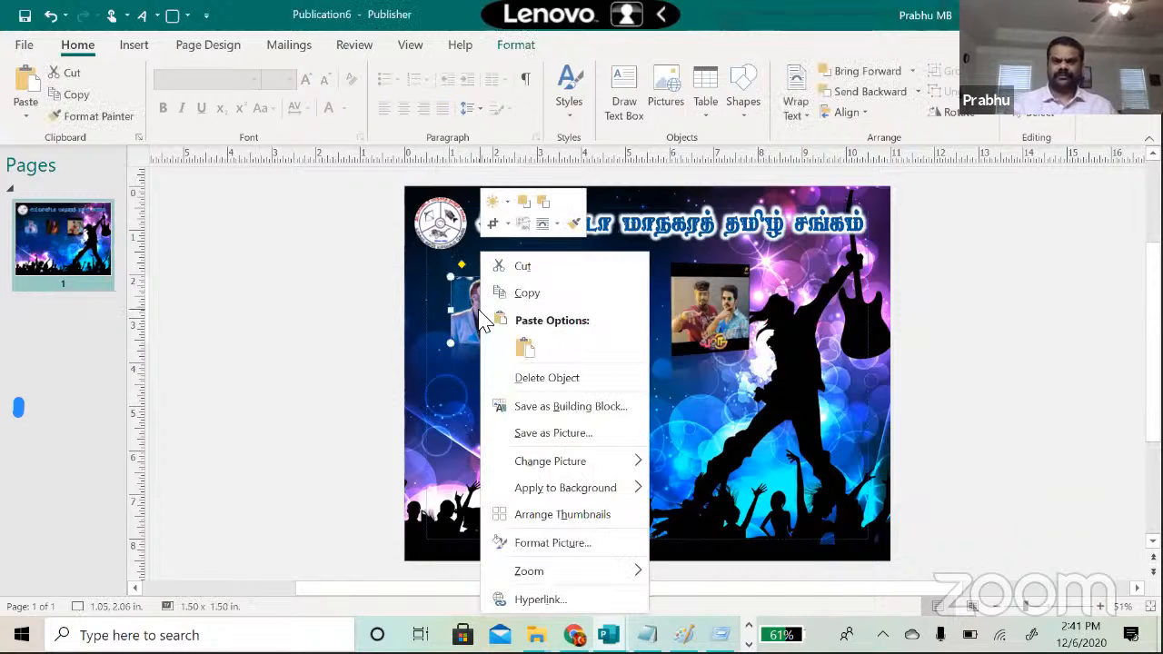
pyautogui.click(428, 315)
pyautogui.click(516, 44)
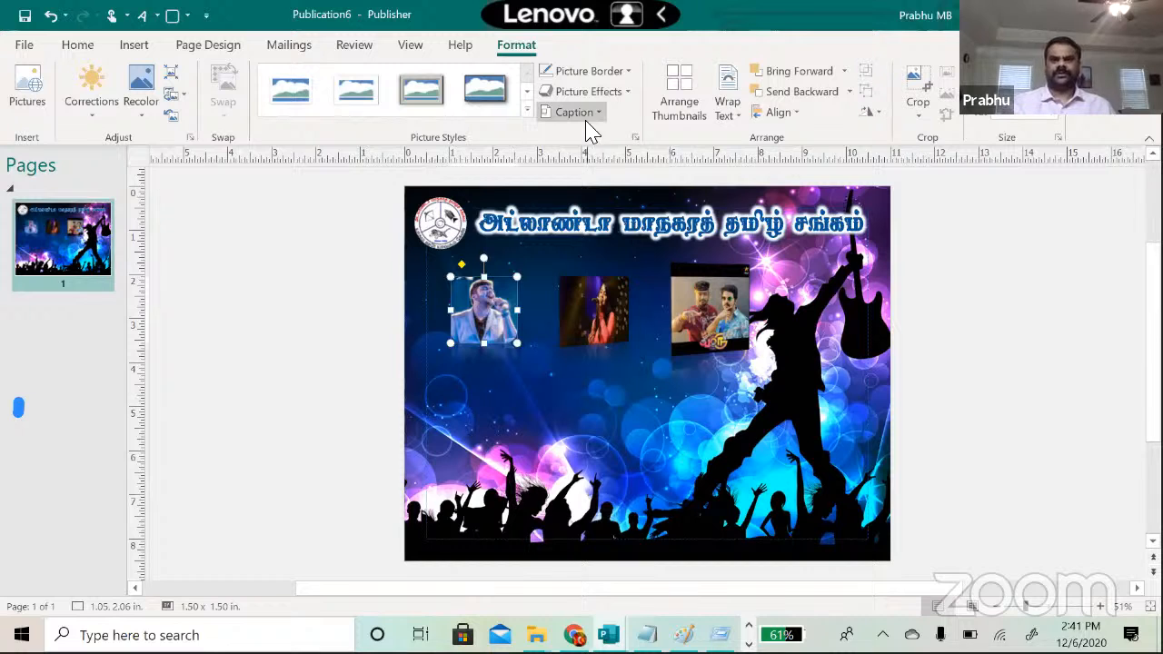
pyautogui.rightClick(616, 98)
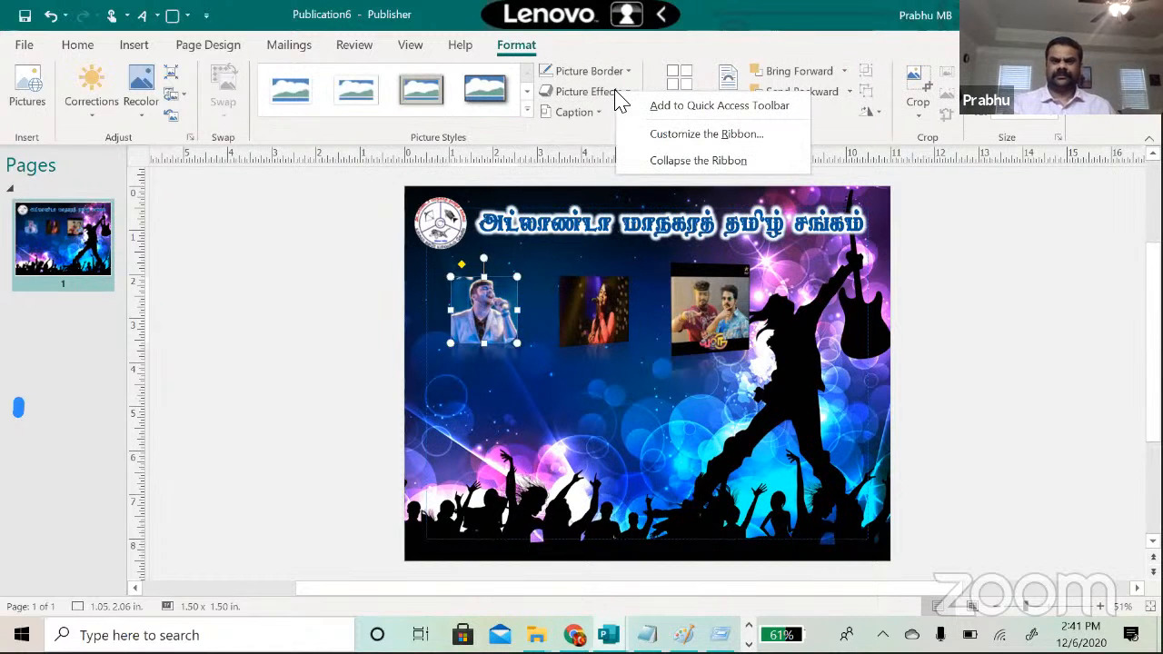
pyautogui.click(617, 95)
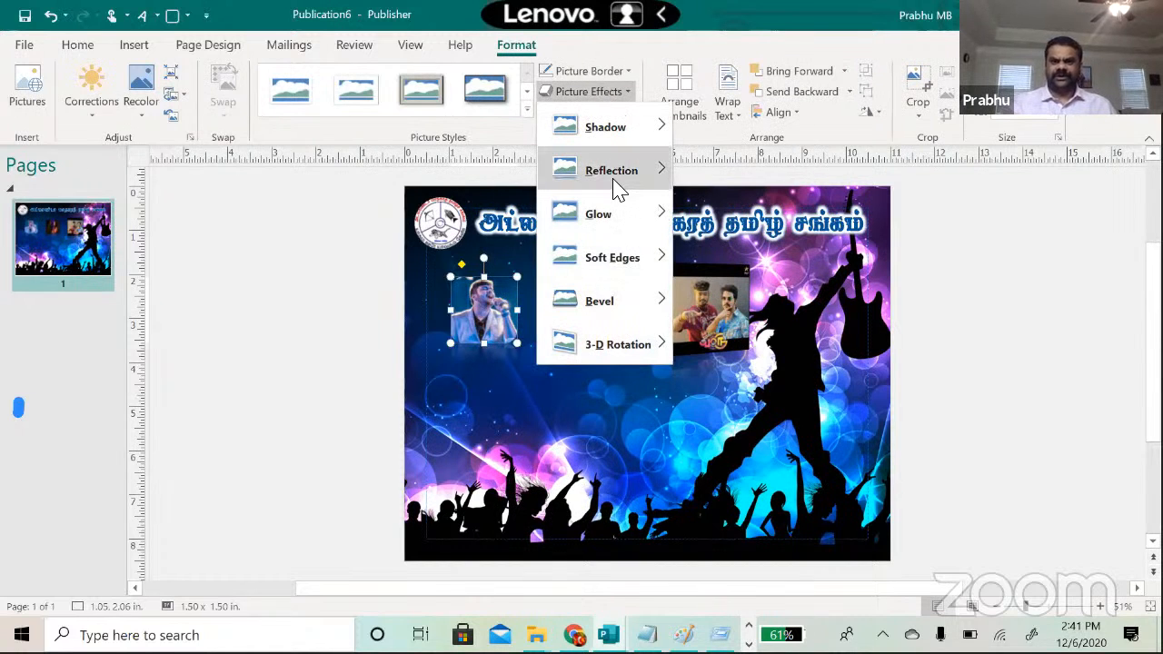
pyautogui.moveTo(596, 253)
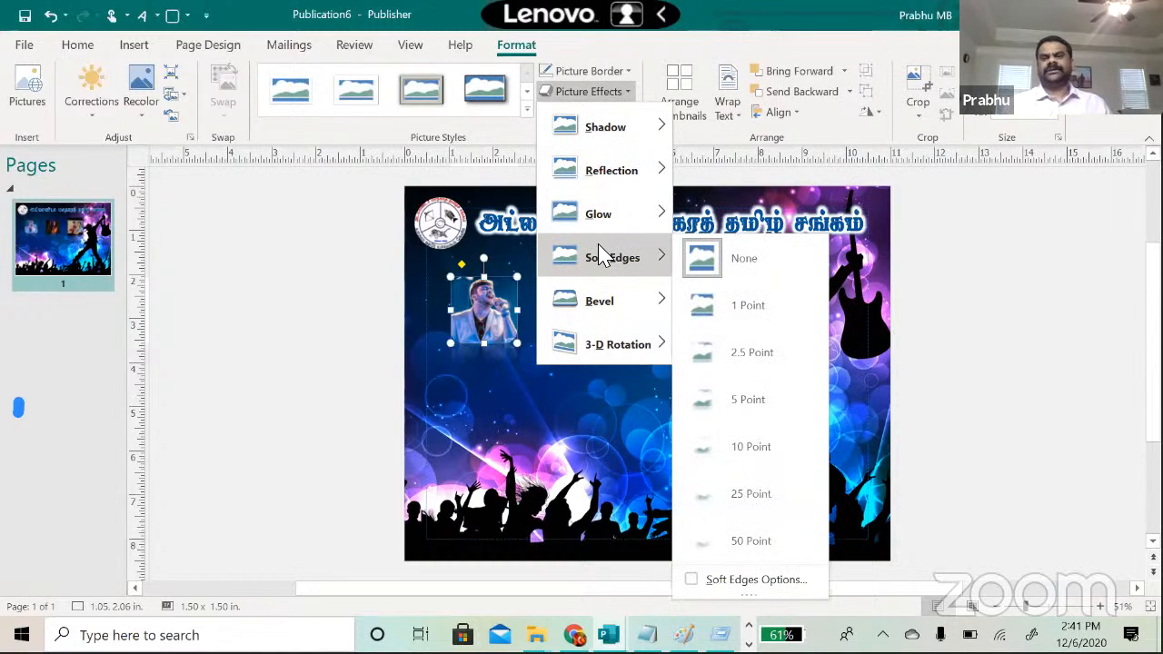
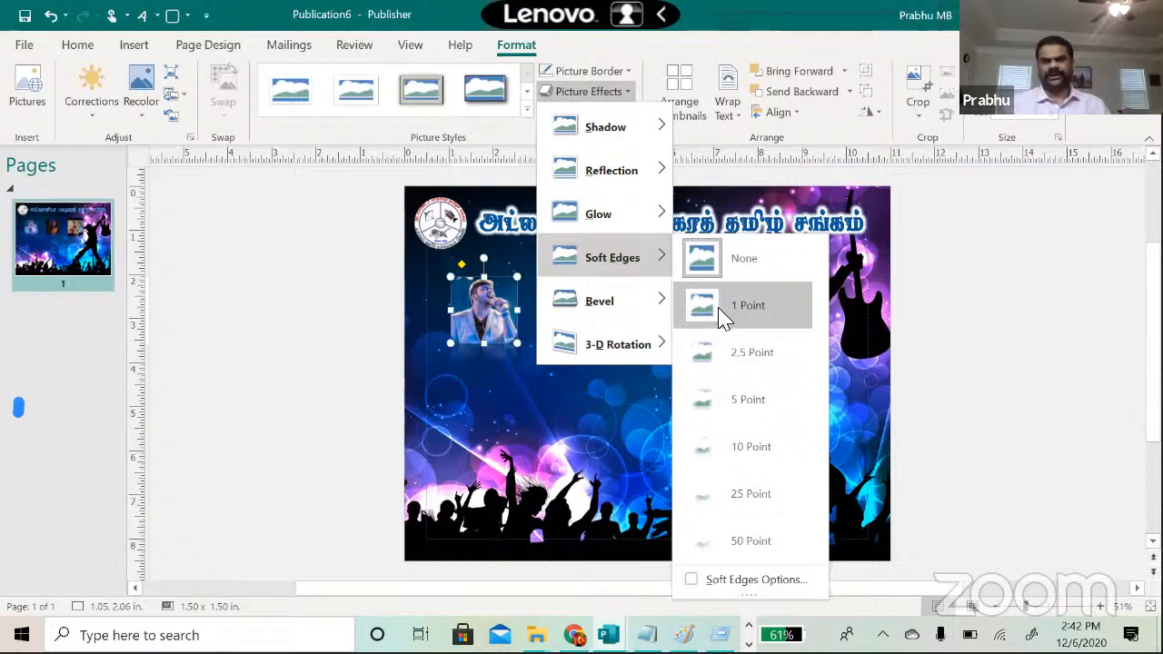
# Step: Apply 5 Point soft edges to the leftmost singer photo and zoom the page to 76%
pyautogui.click(737, 408)
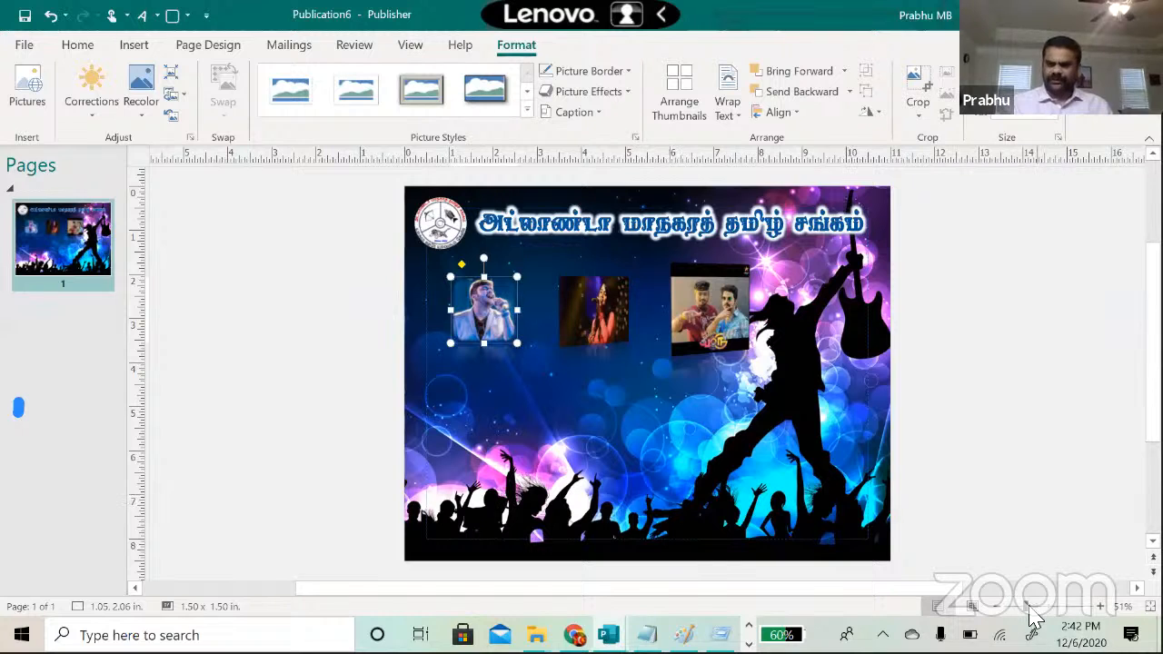
pyautogui.moveTo(1027, 617); pyautogui.dragTo(1040, 616)
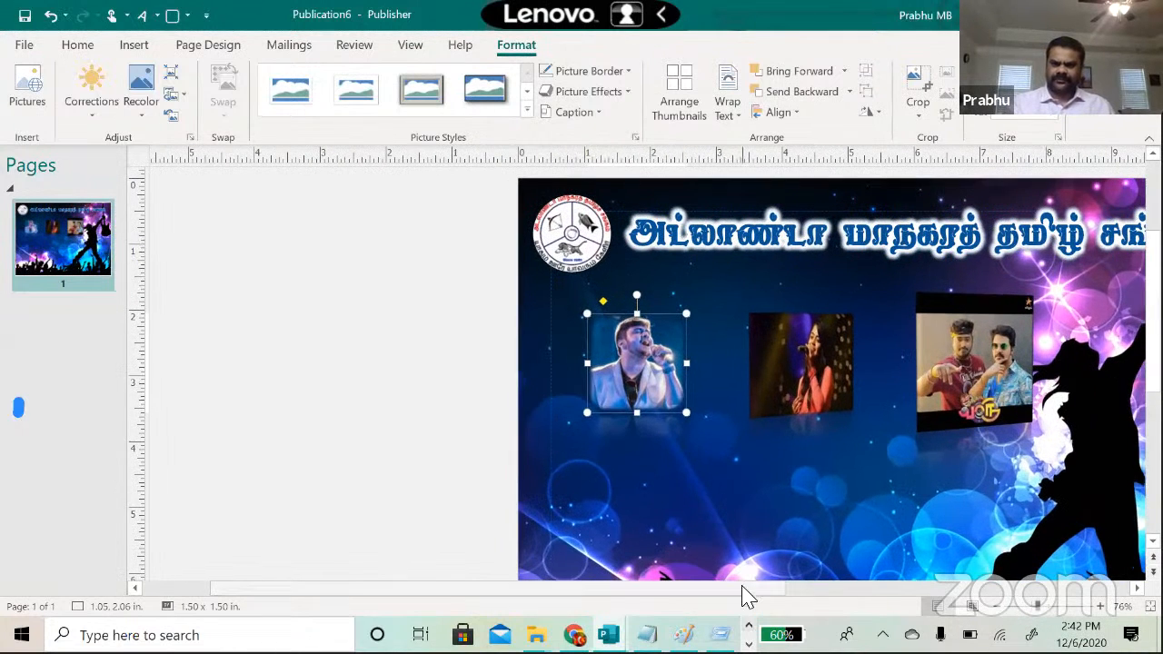
pyautogui.moveTo(745, 594); pyautogui.dragTo(806, 595)
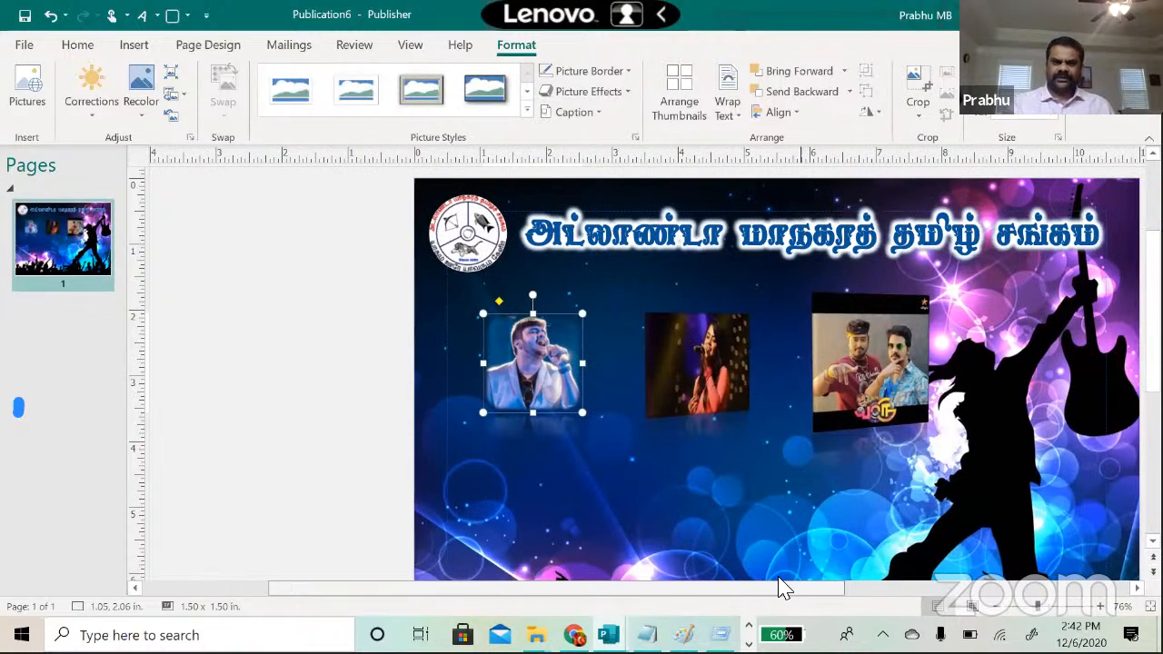
pyautogui.click(597, 468)
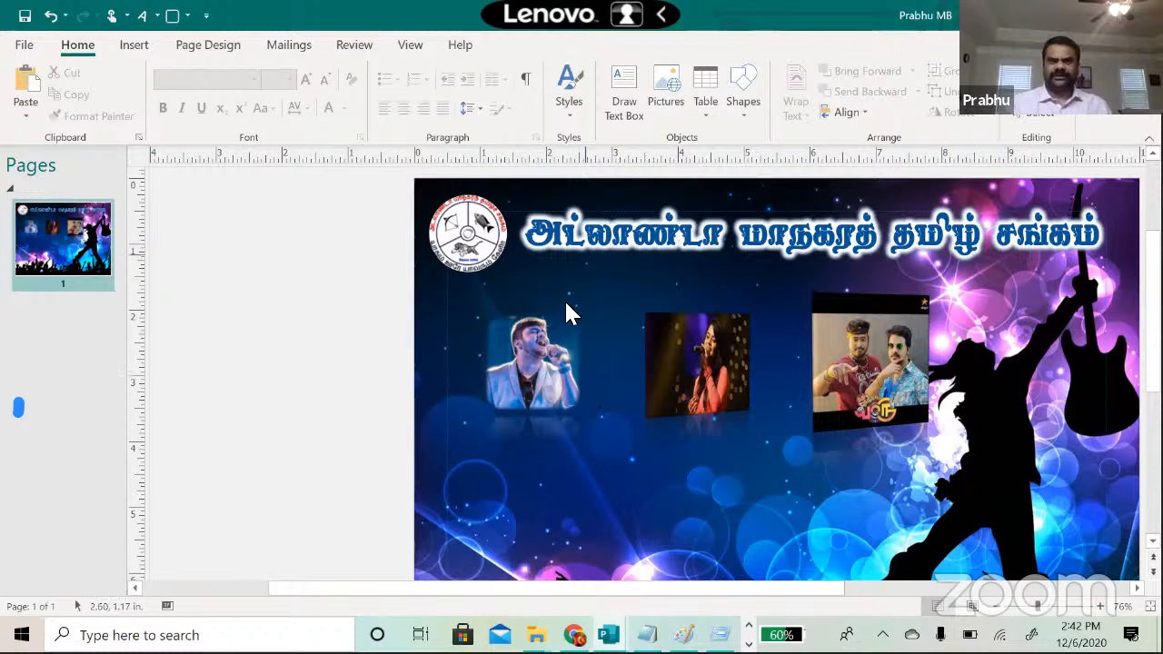
# Step: Add a reflection variation beneath the soft-edged singer photo
pyautogui.click(556, 337)
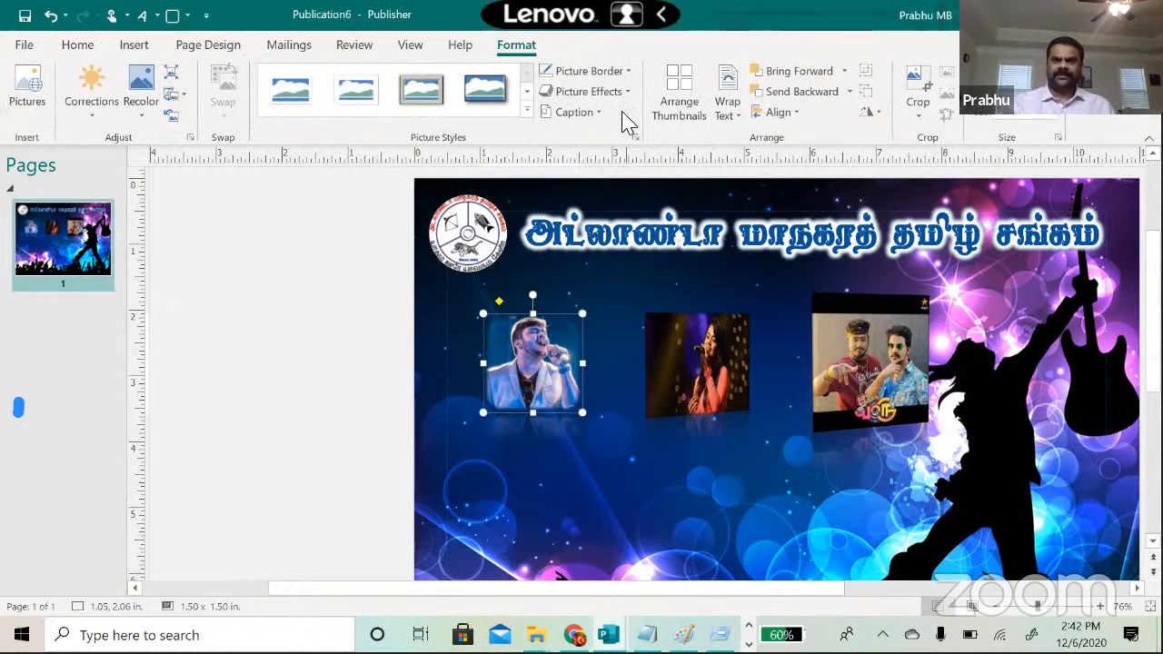
pyautogui.click(629, 96)
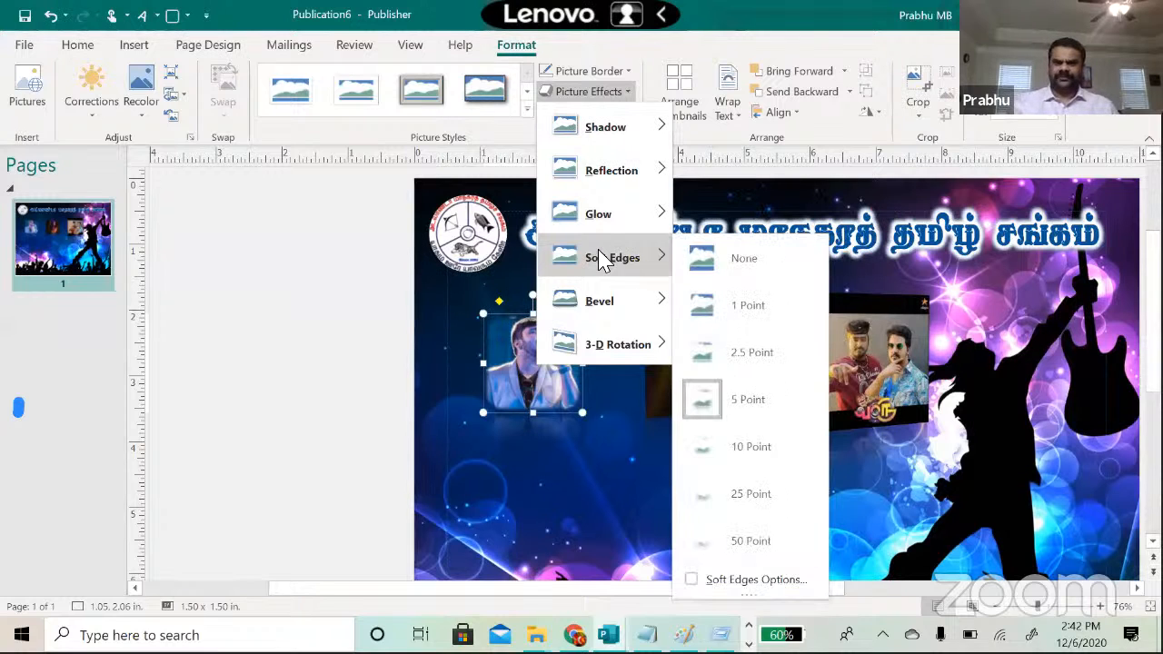
pyautogui.moveTo(614, 307)
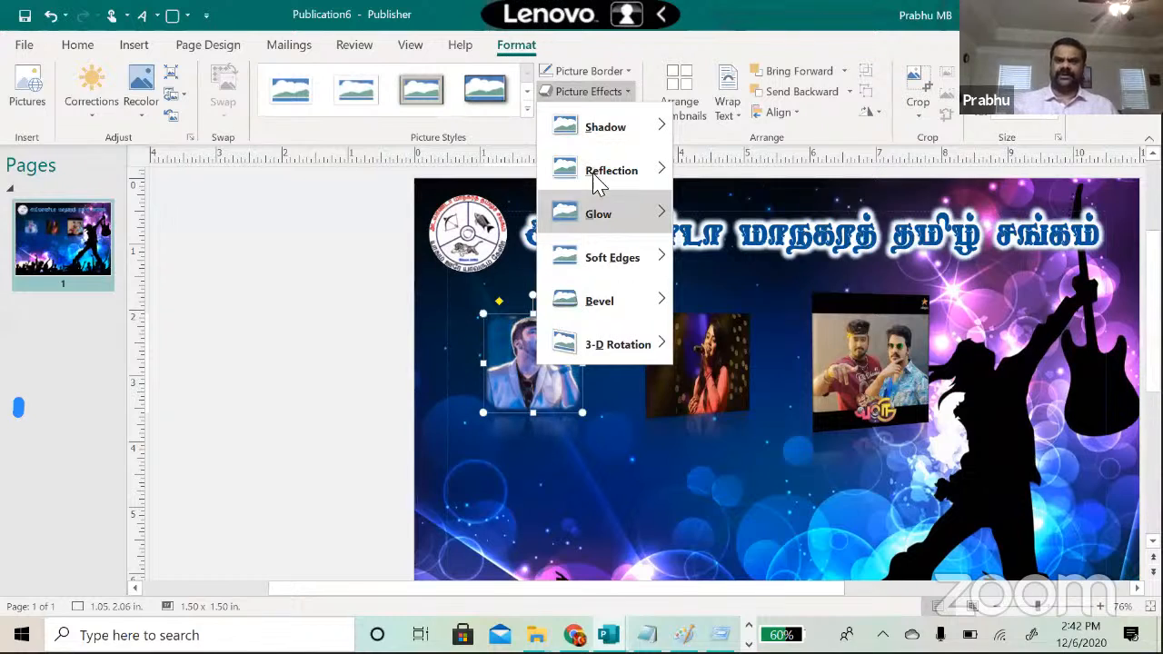
pyautogui.moveTo(597, 177)
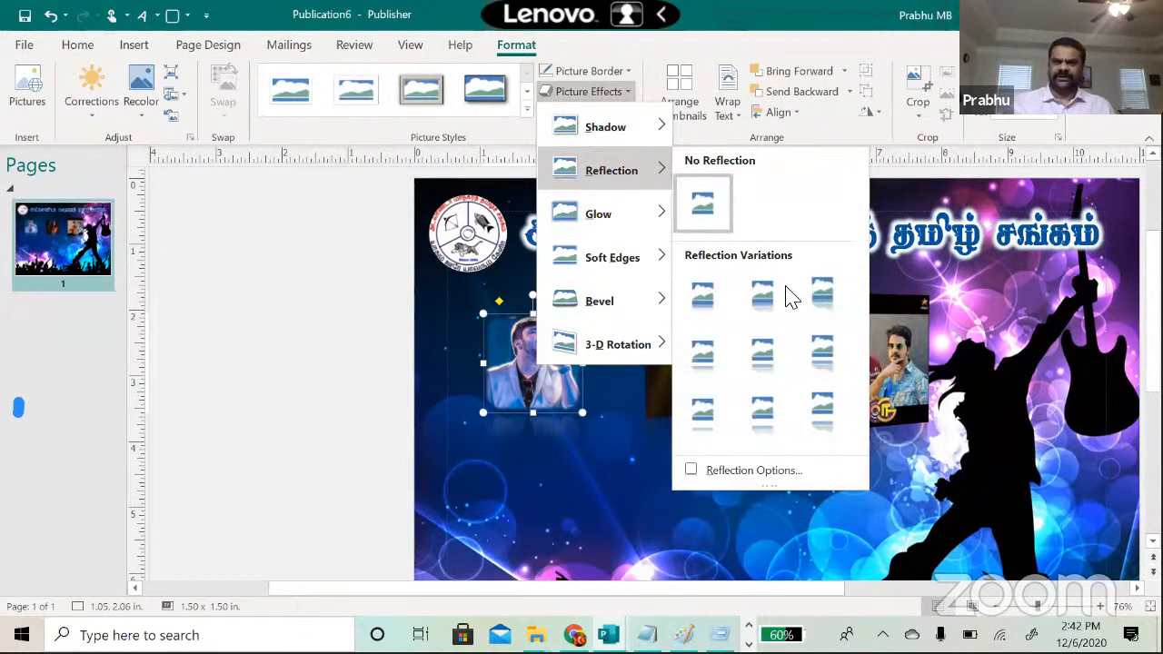
pyautogui.click(822, 288)
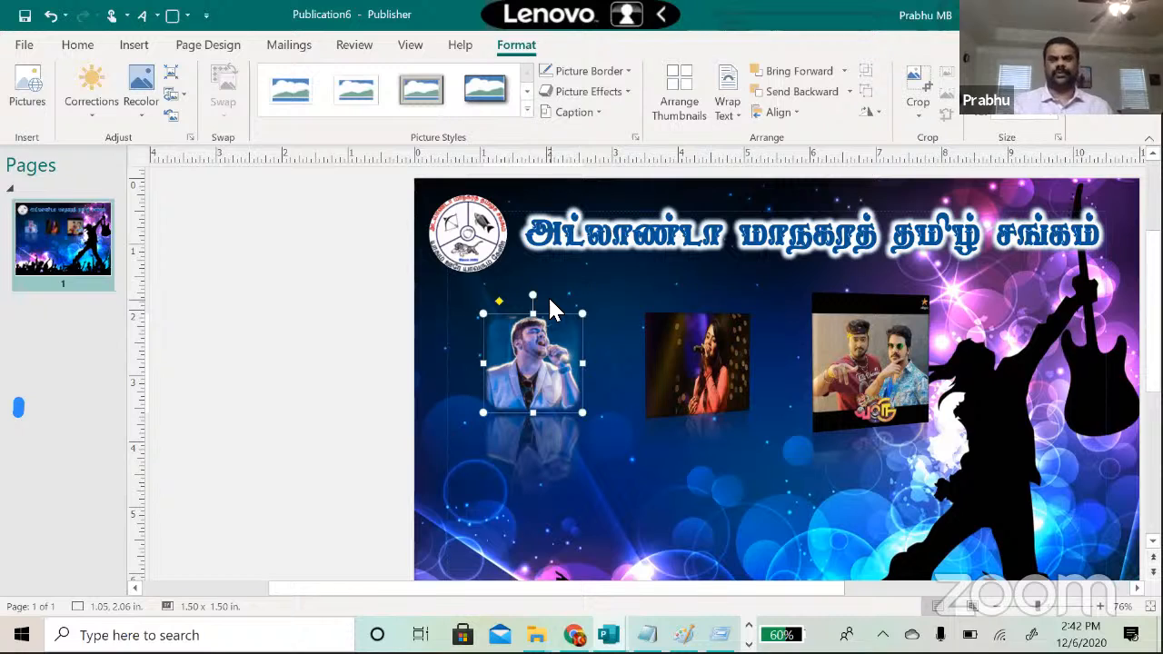
# Step: Try a Formatted caption style on the singer photo
pyautogui.click(600, 113)
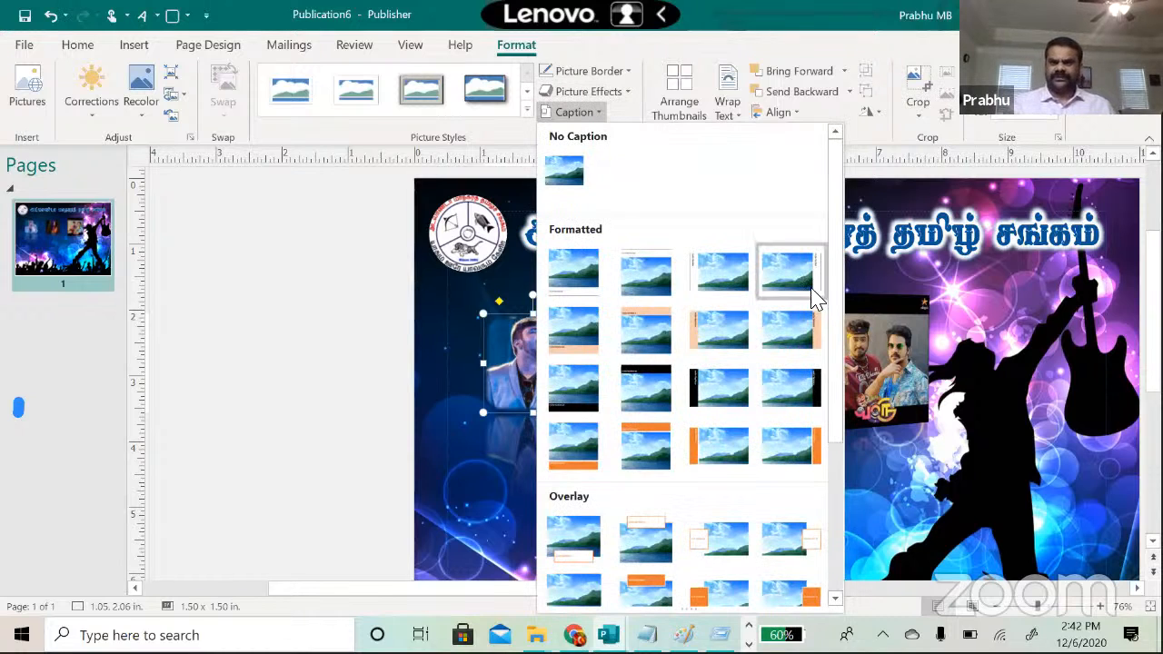
pyautogui.click(576, 295)
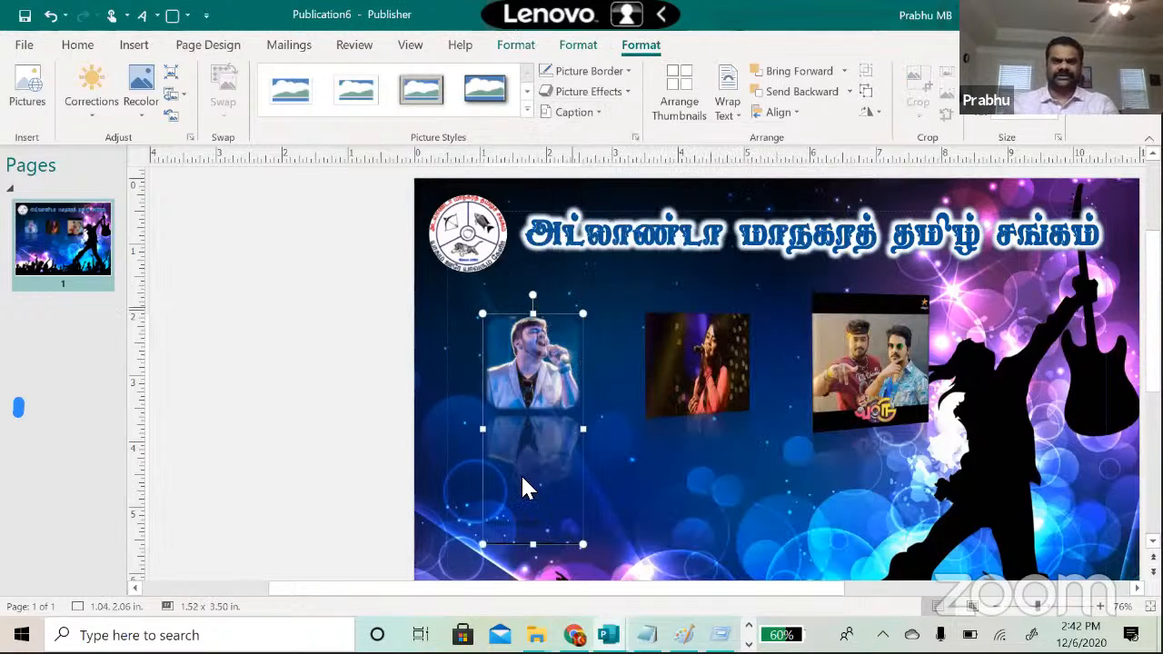
pyautogui.click(545, 399)
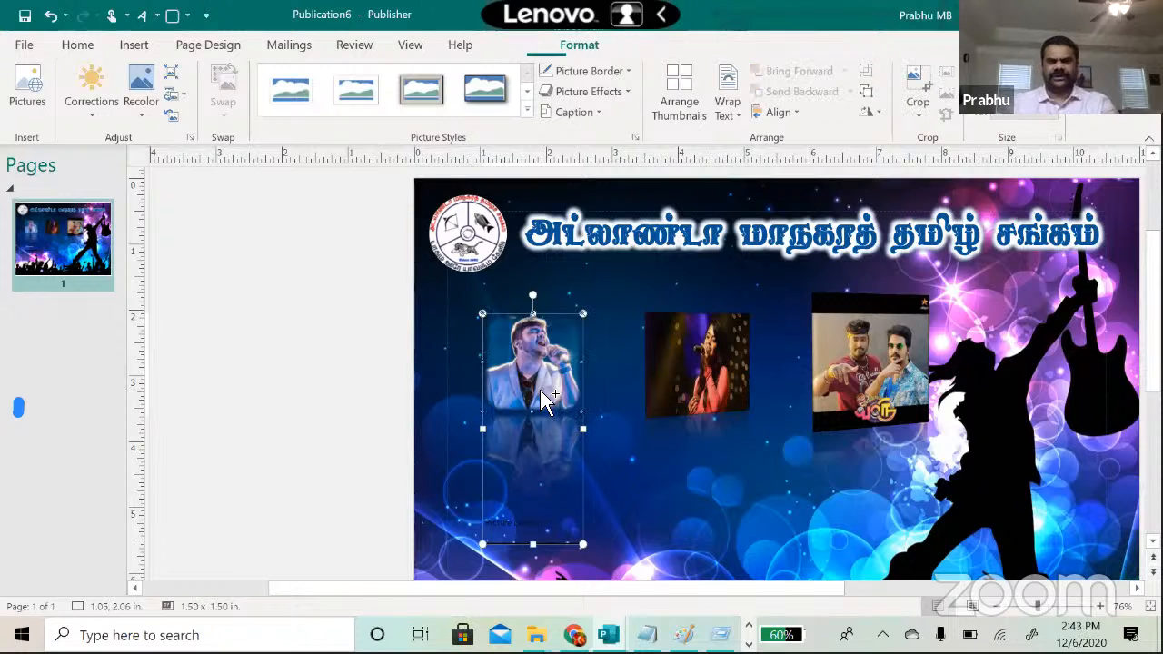
# Step: Draw a text box below the singer photo and type the singer's name
pyautogui.click(462, 370)
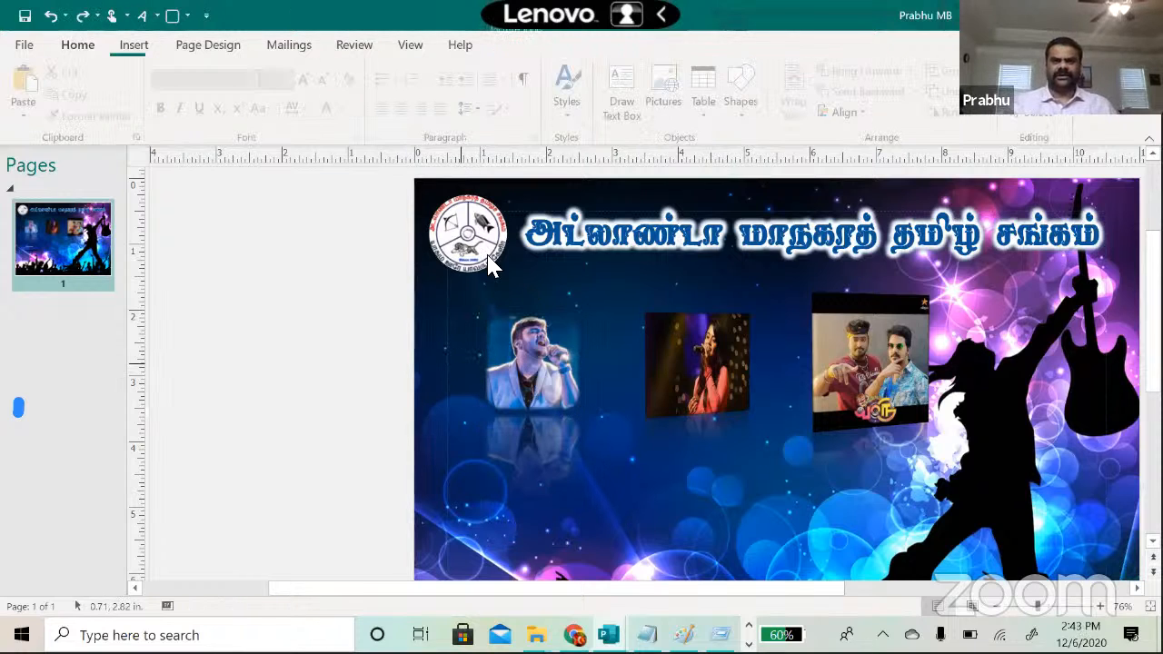
pyautogui.click(513, 368)
pyautogui.click(133, 45)
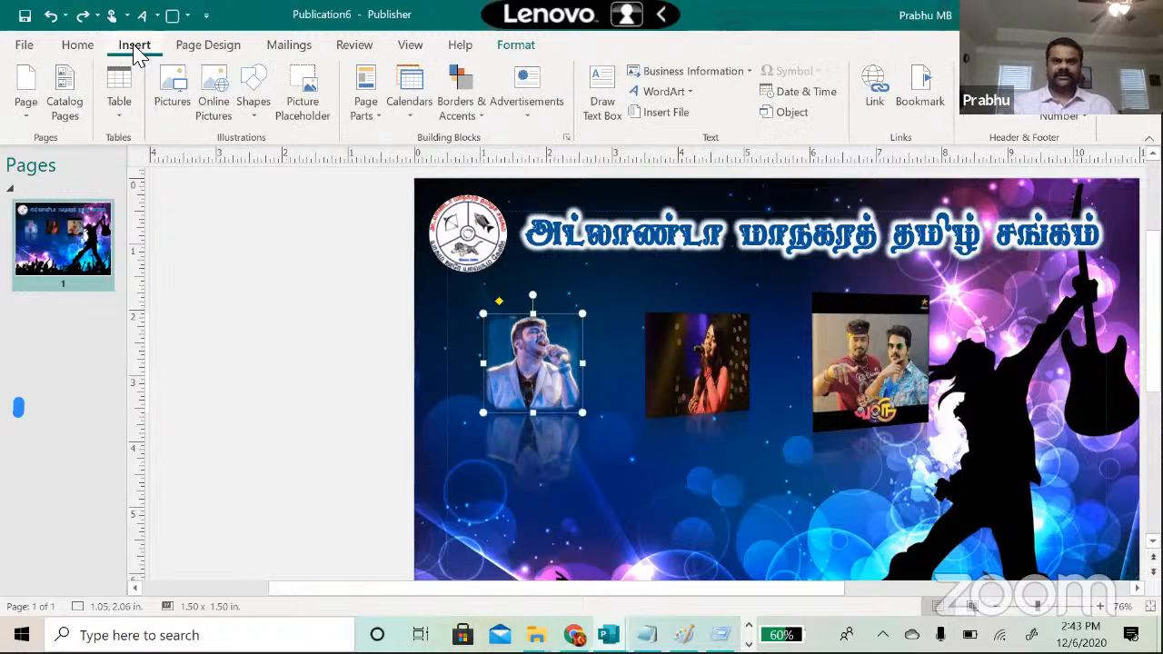
pyautogui.click(253, 109)
pyautogui.click(245, 165)
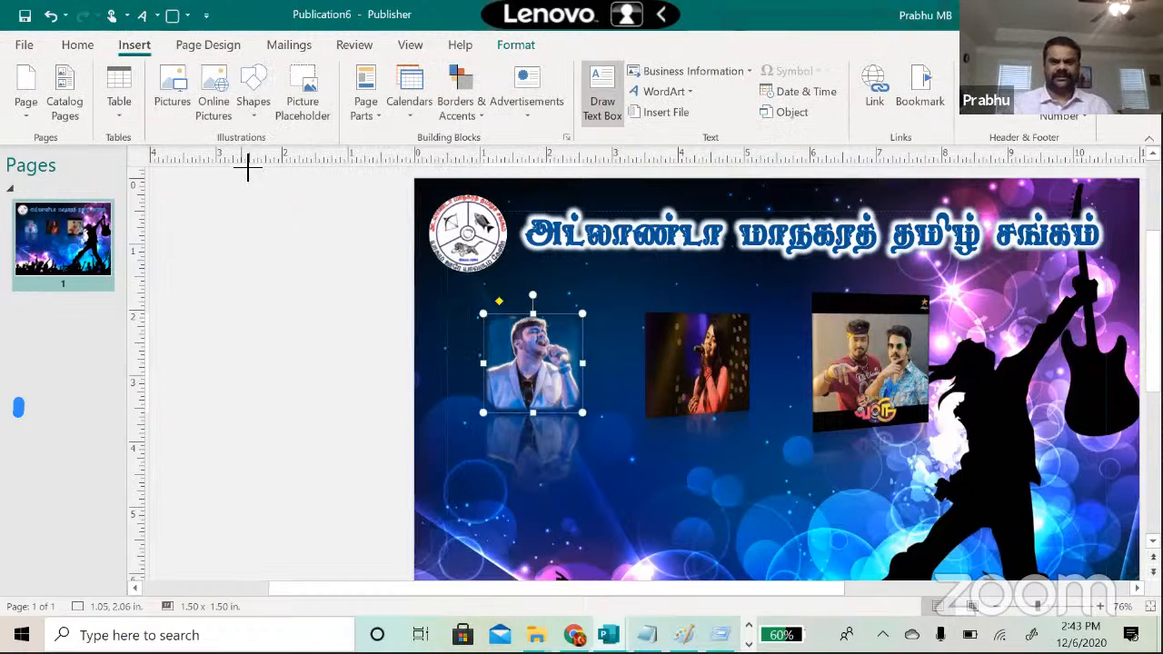
pyautogui.moveTo(549, 433); pyautogui.dragTo(582, 437)
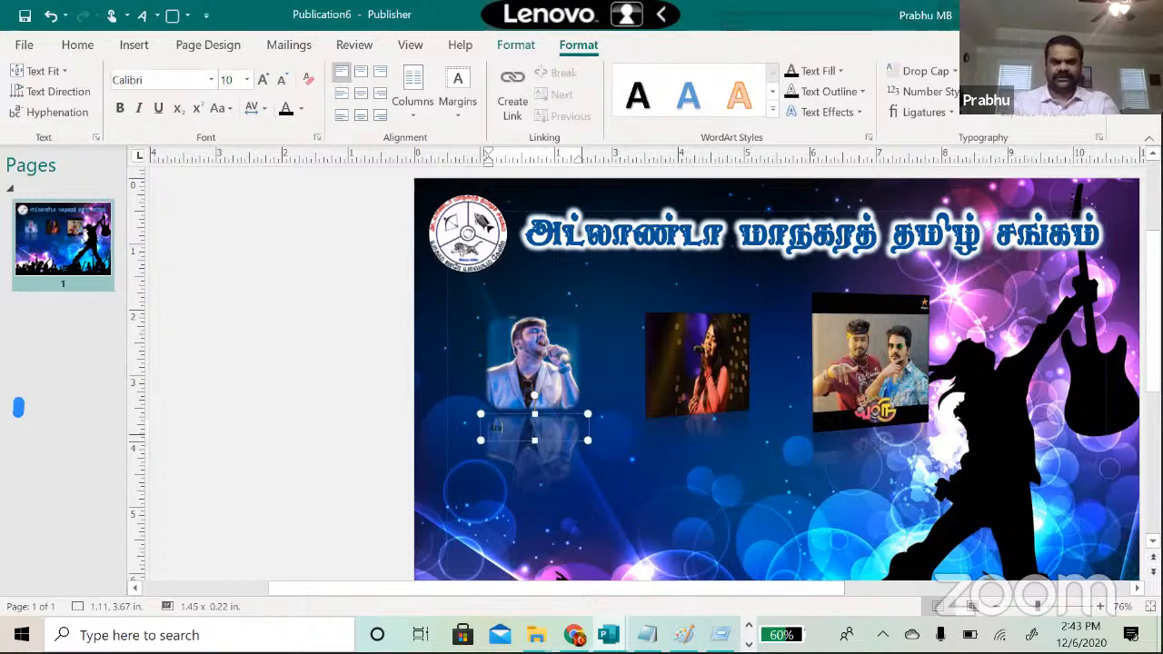
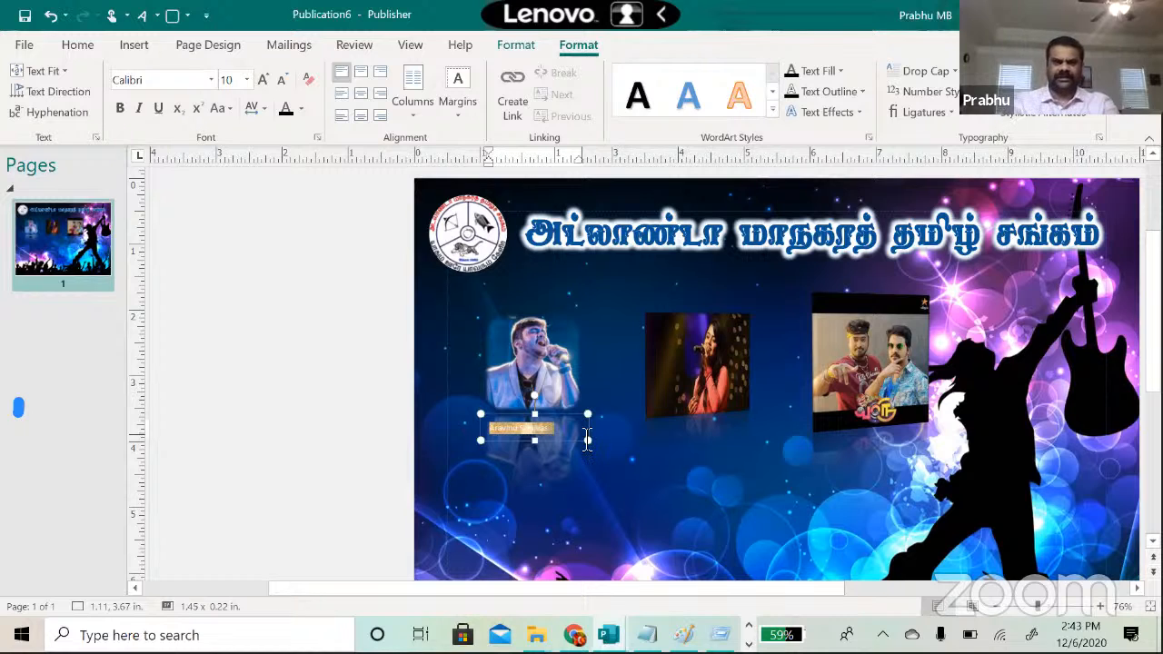
# Step: Make the name text white at size 12
pyautogui.click(301, 109)
pyautogui.click(397, 155)
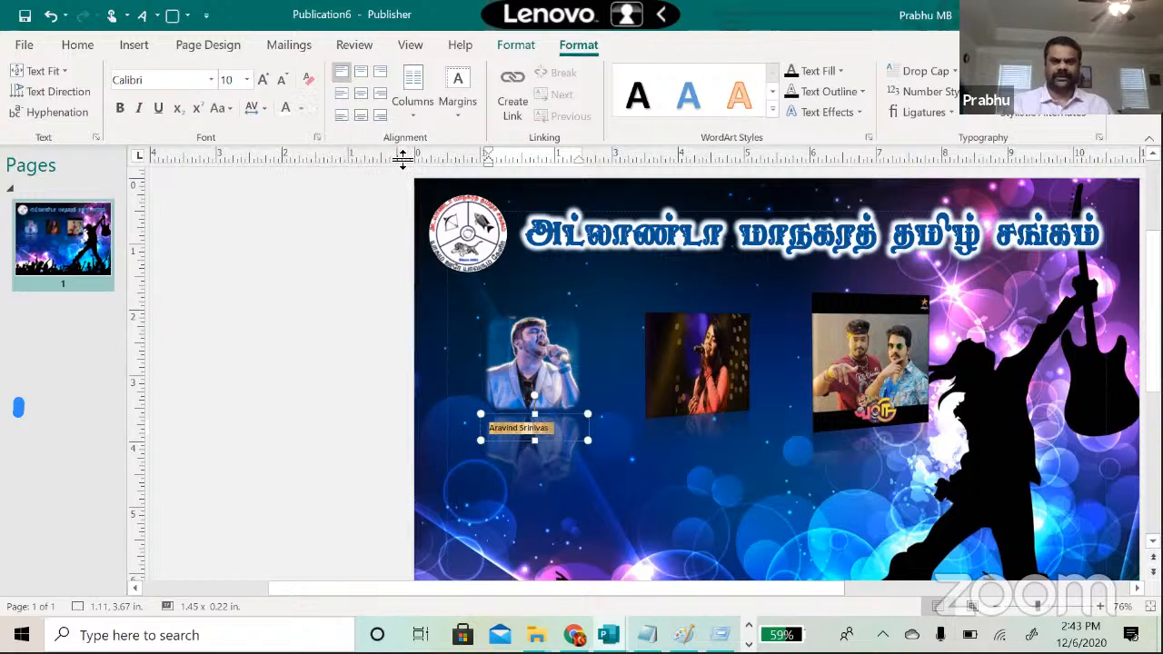
pyautogui.click(246, 80)
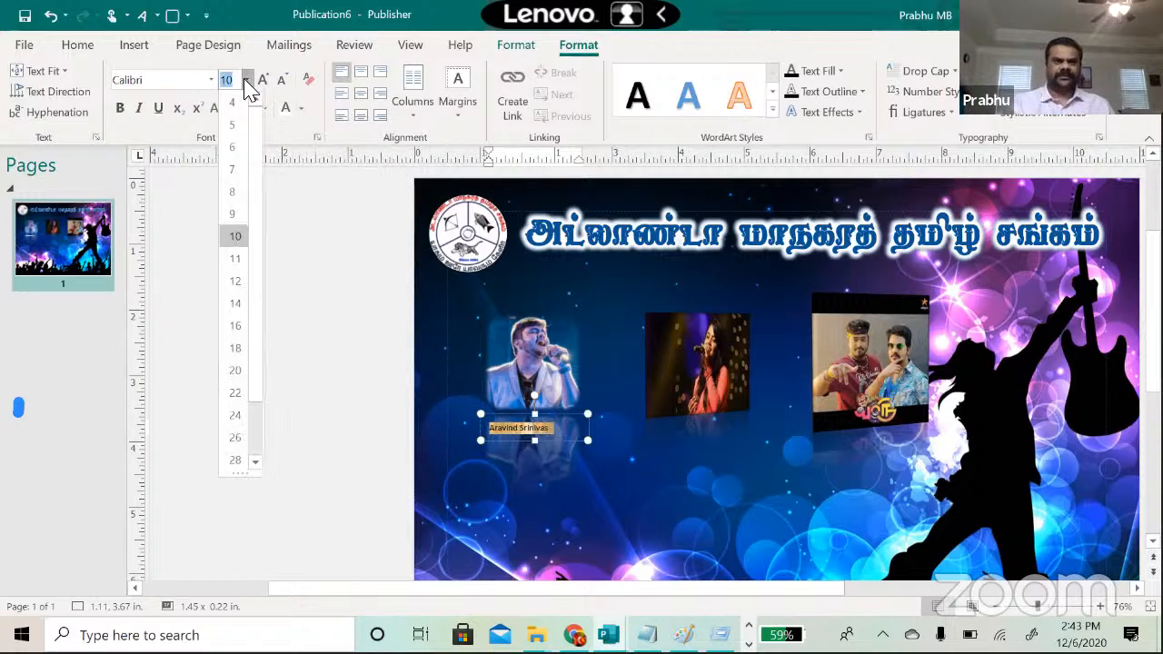
pyautogui.click(247, 80)
pyautogui.click(247, 80)
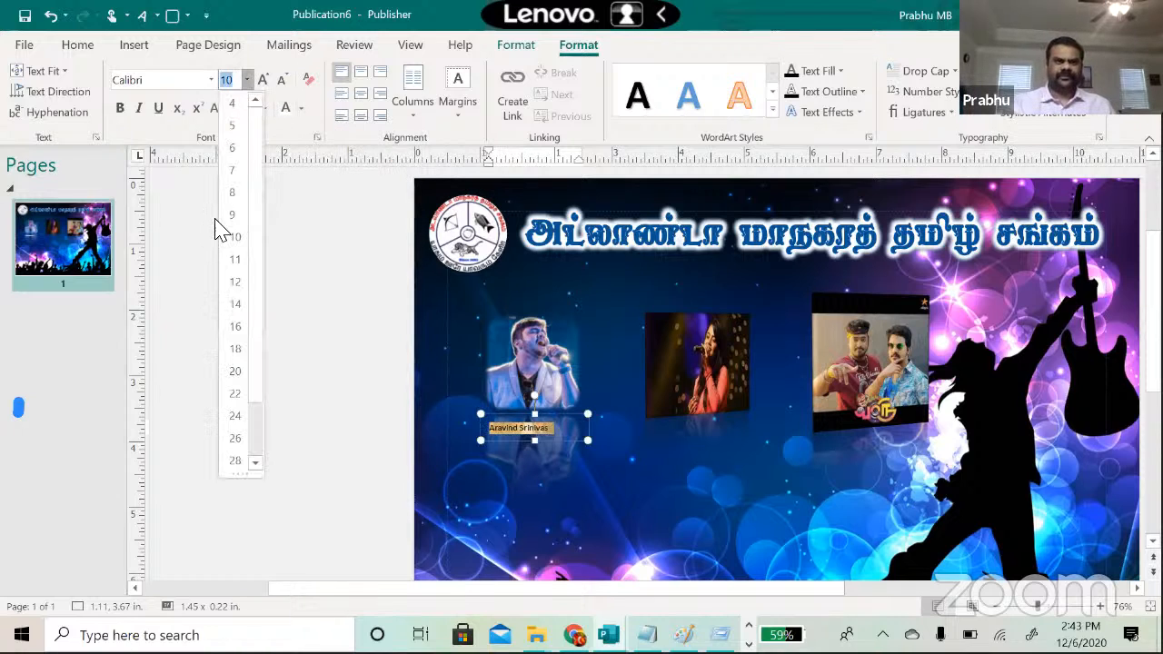
pyautogui.click(235, 280)
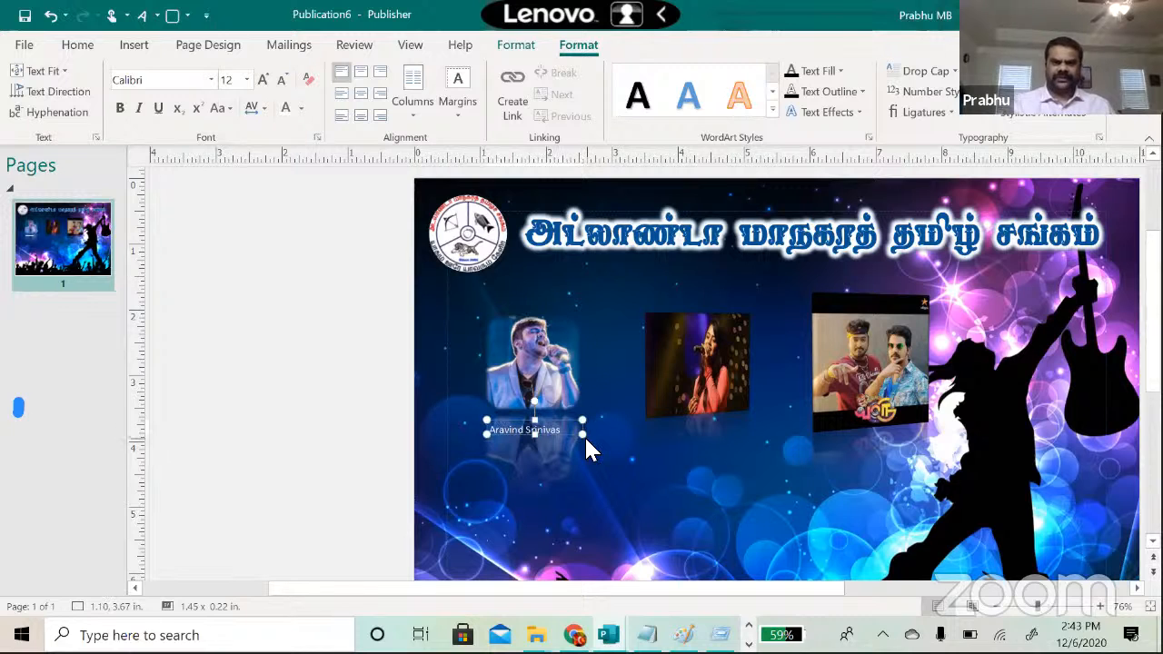
# Step: Nudge the name box into place under the photo and review the layout
pyautogui.click(556, 453)
pyautogui.click(538, 440)
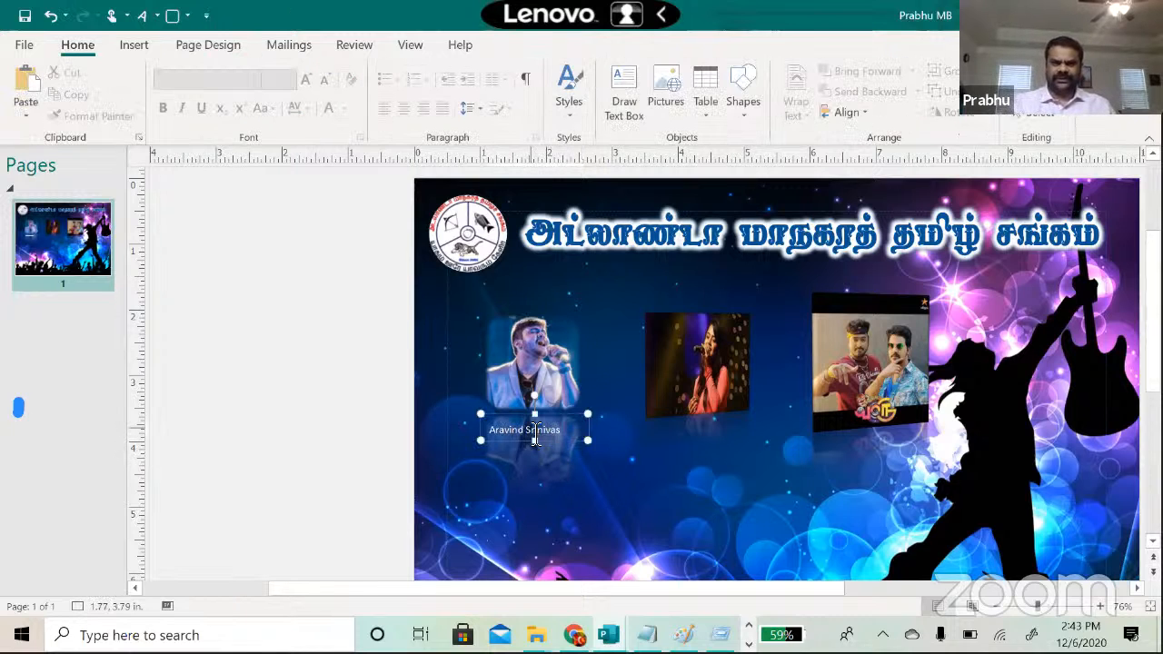
pyautogui.click(510, 417)
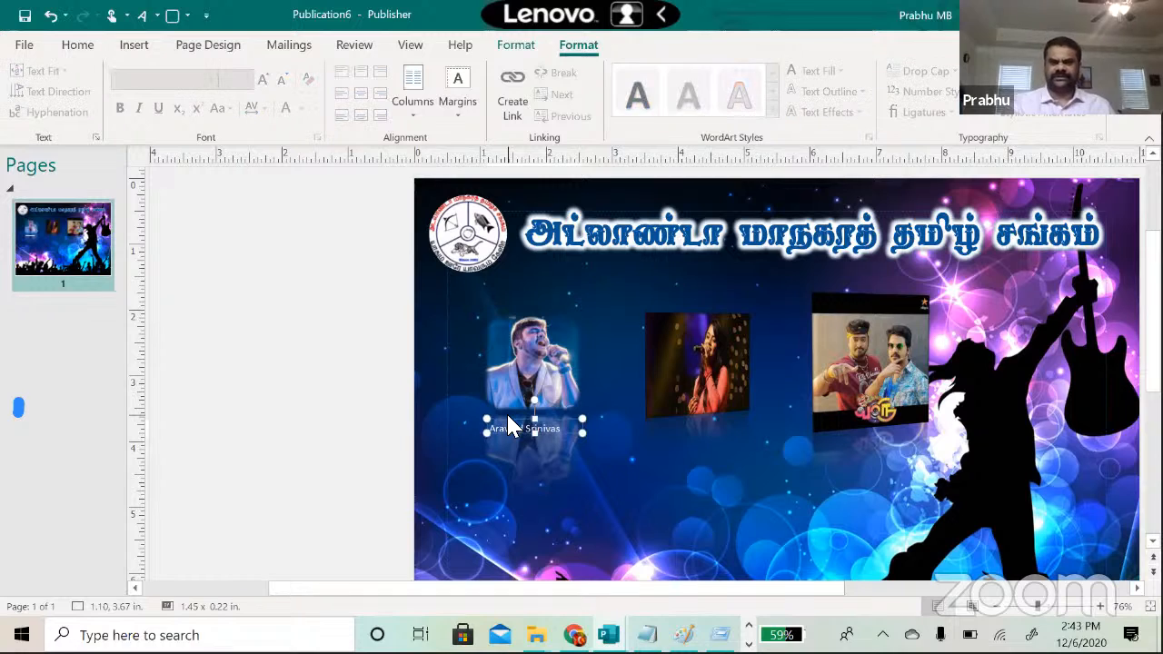
pyautogui.press('Right')
pyautogui.press('Right')
pyautogui.press('Right')
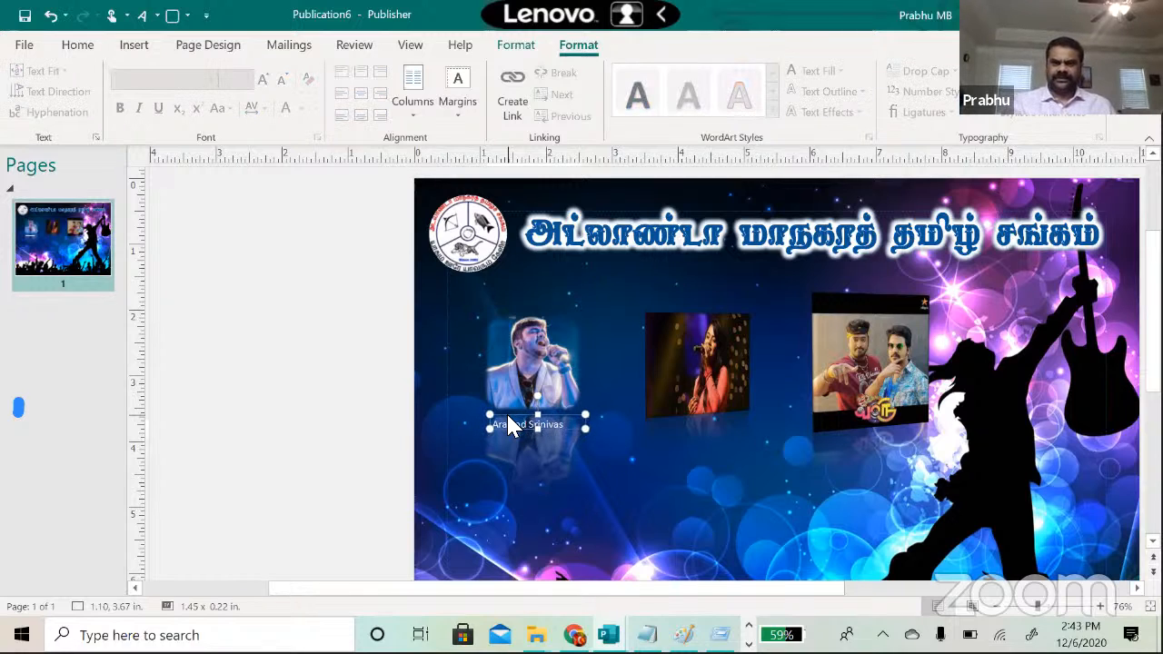
pyautogui.press('Up')
pyautogui.press('Up')
pyautogui.press('Up')
pyautogui.press('Right')
pyautogui.press('Right')
pyautogui.press('Right')
pyautogui.press('Right')
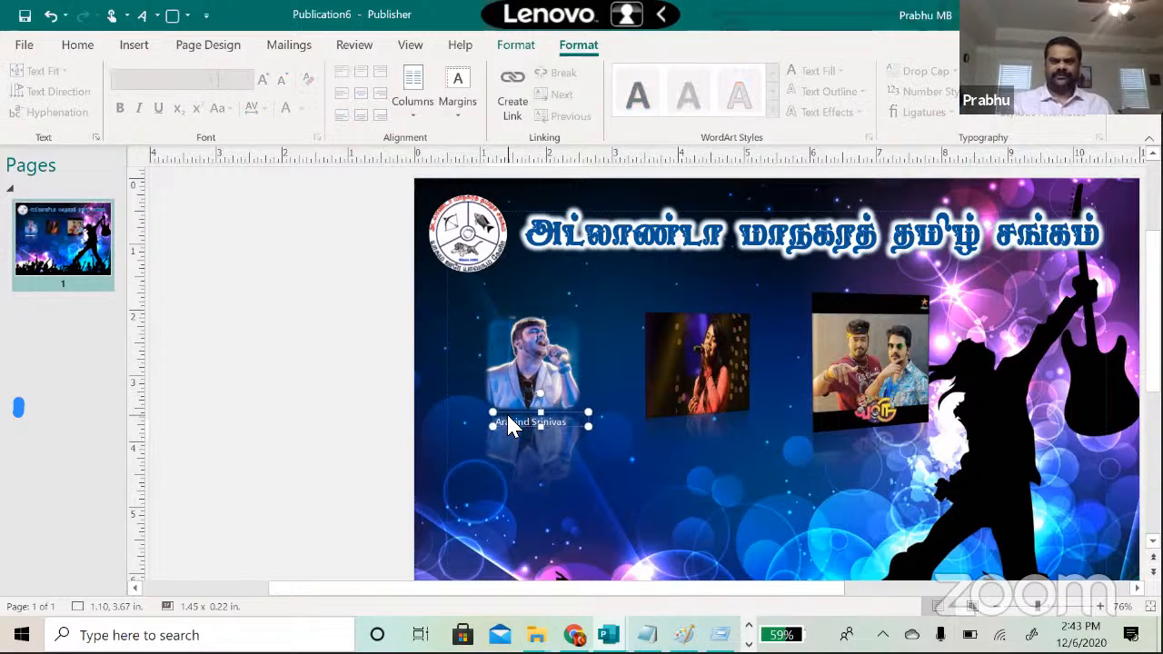
pyautogui.click(453, 421)
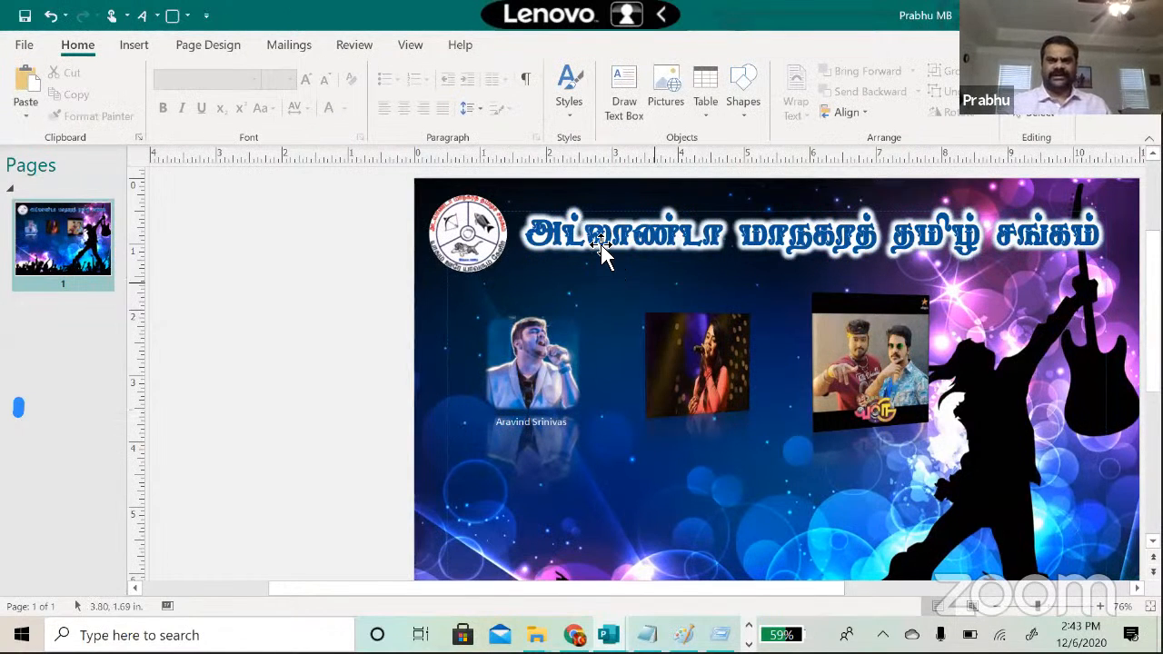
pyautogui.click(554, 354)
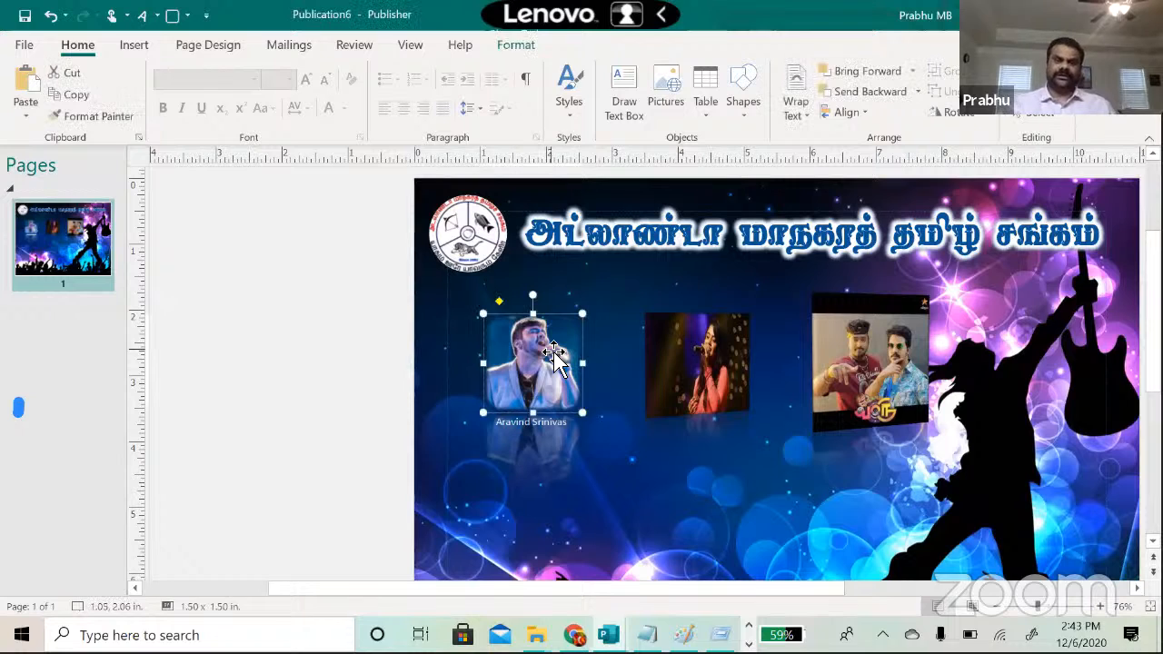
pyautogui.click(514, 425)
pyautogui.click(460, 405)
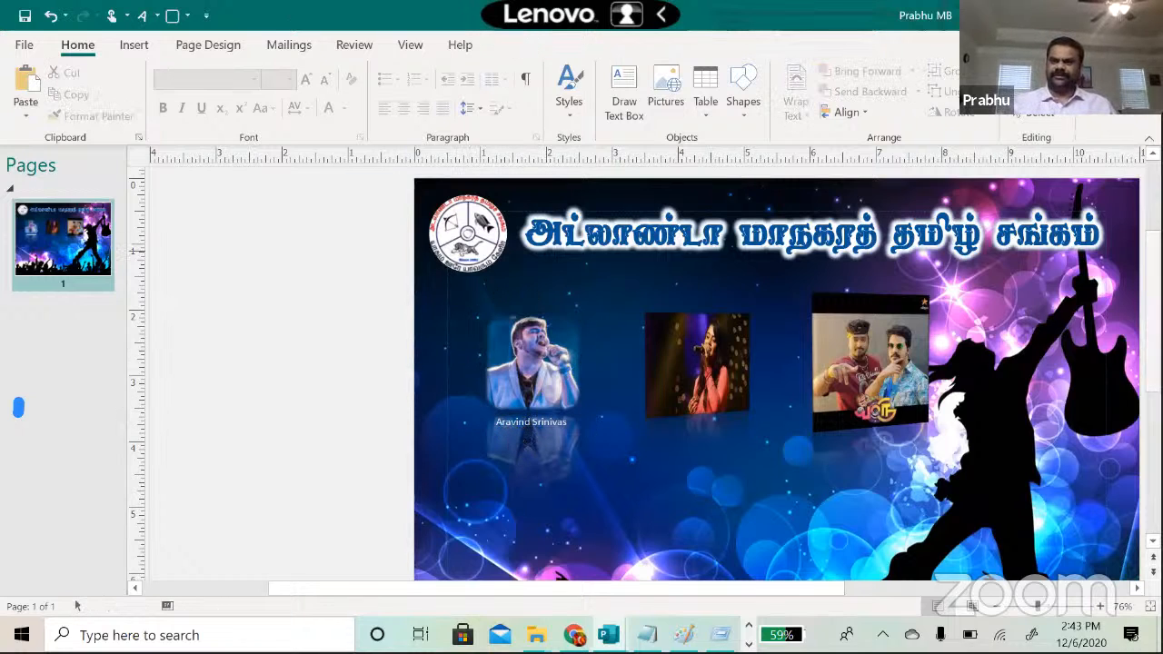
pyautogui.scroll(-3, 861, 271)
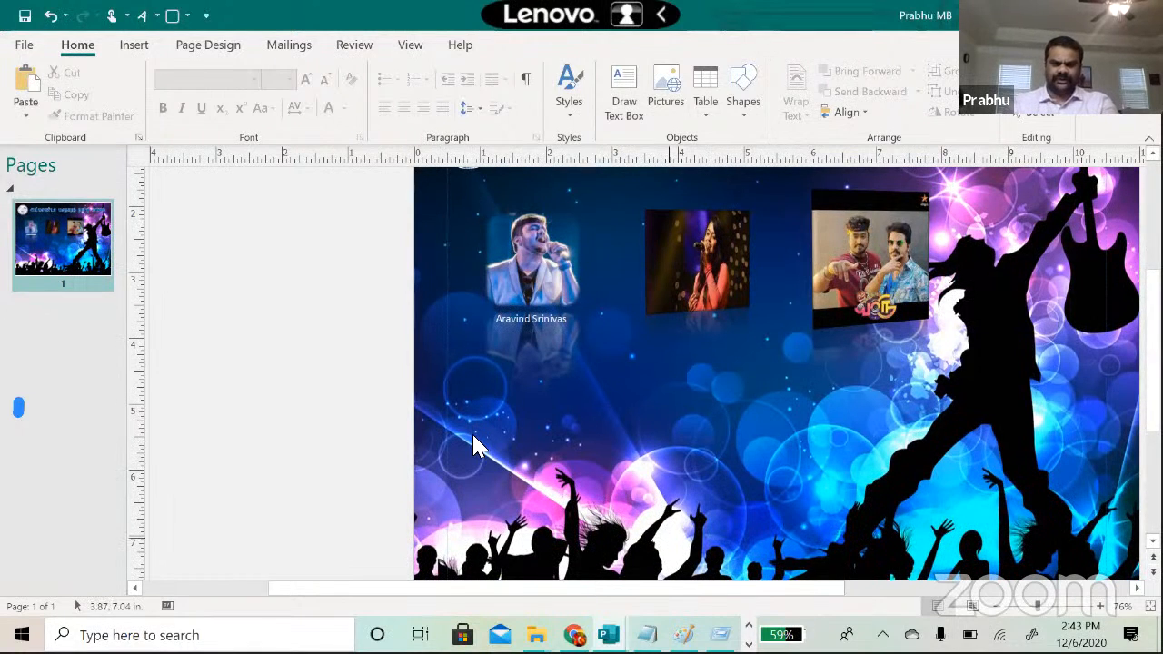
# Step: Search the online templates for flyer designs from the File > New screen
pyautogui.moveTo(608, 635)
pyautogui.click(658, 569)
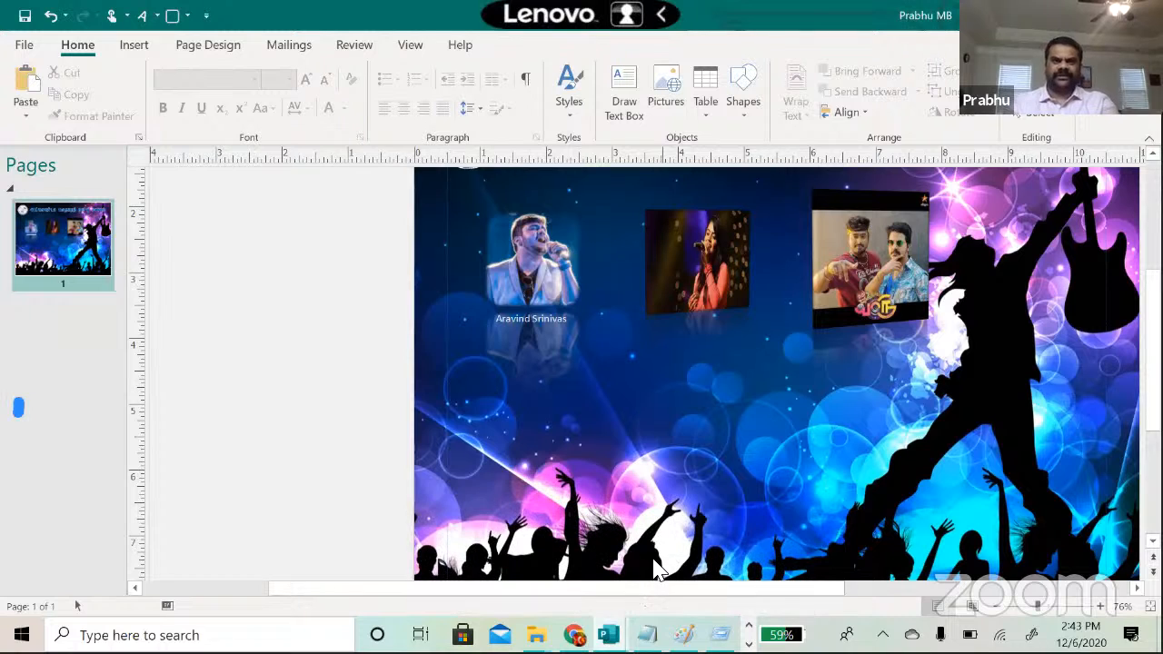
pyautogui.click(24, 45)
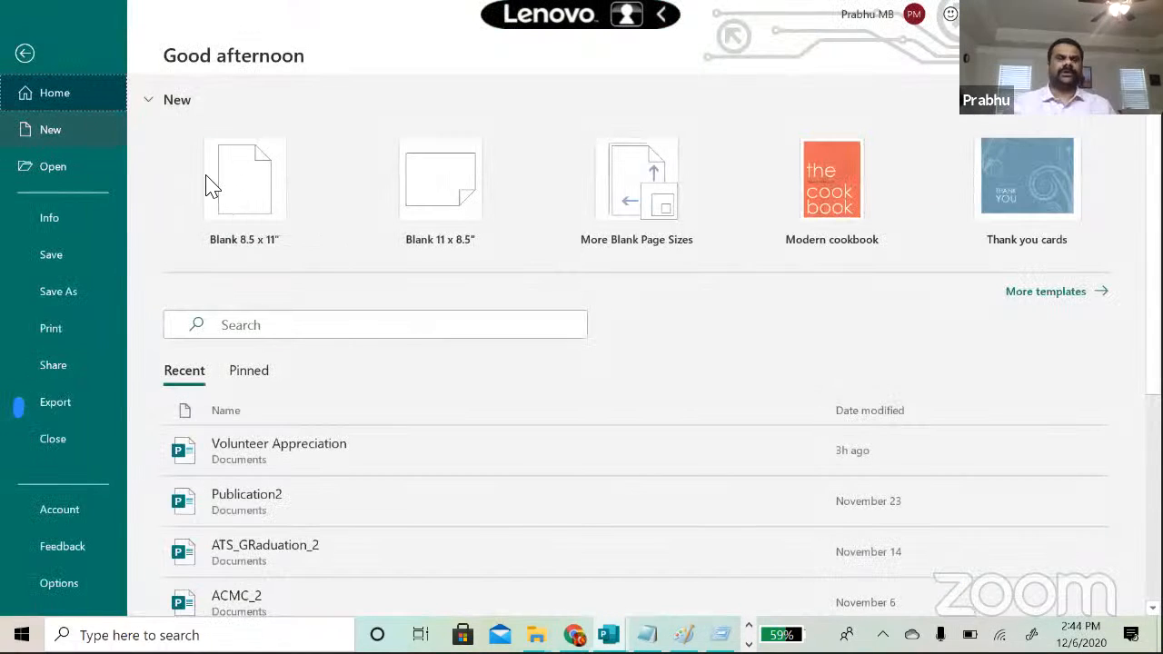
pyautogui.click(50, 134)
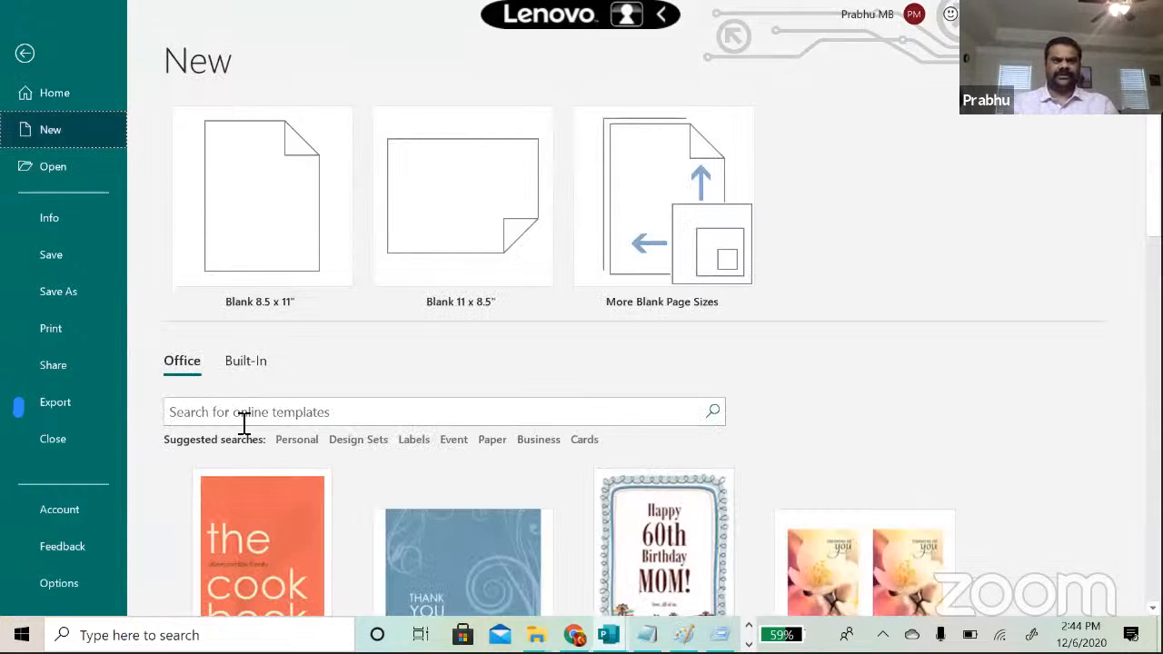
pyautogui.click(243, 414)
pyautogui.click(242, 413)
pyautogui.write('flyer')
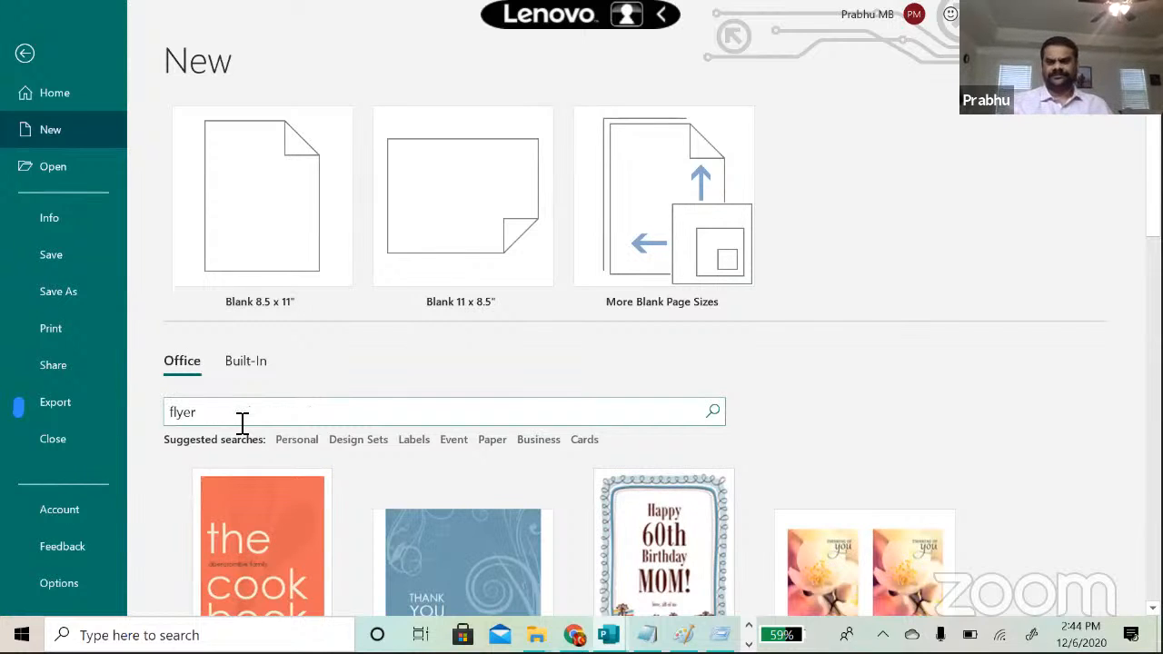
pyautogui.press('Return')
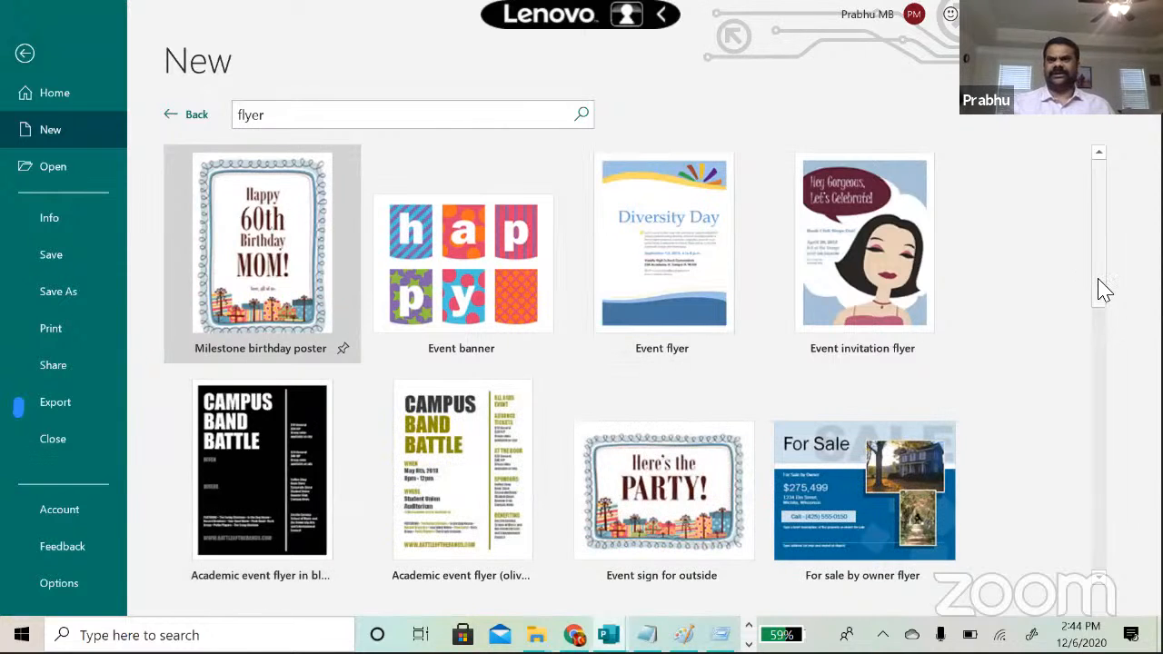
# Step: Browse the flyer results, then go back and create a blank 8.5 x 11" publication
pyautogui.scroll(-3, 1090, 409)
pyautogui.scroll(-6, 1091, 409)
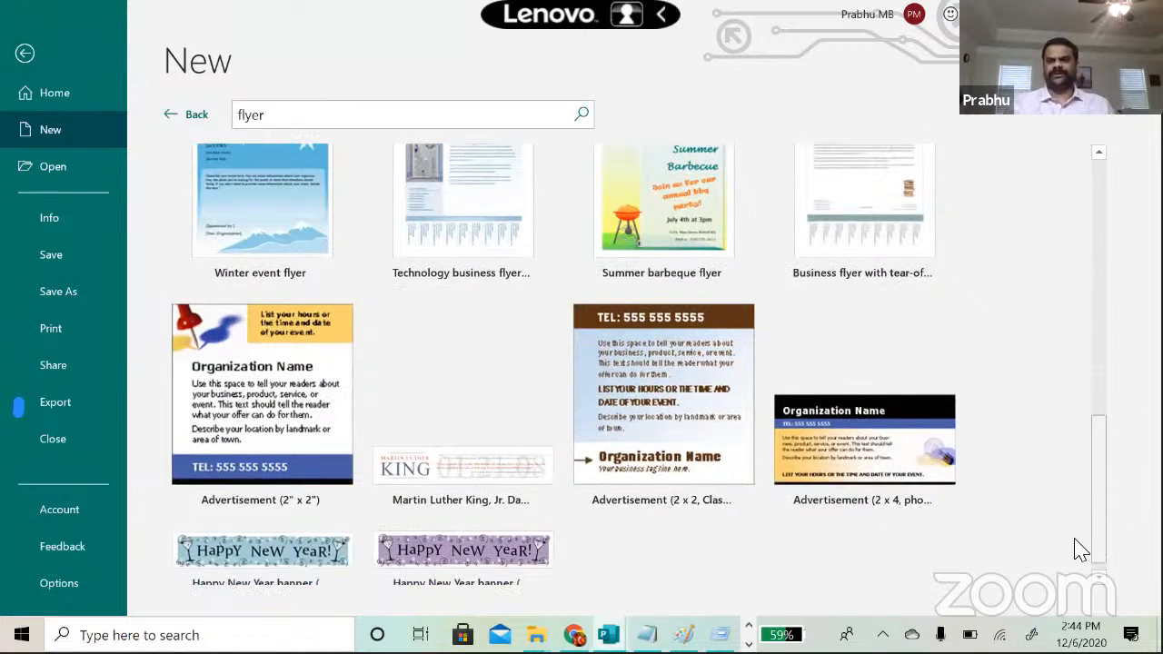
pyautogui.scroll(-1, 1083, 558)
pyautogui.scroll(10, 1090, 422)
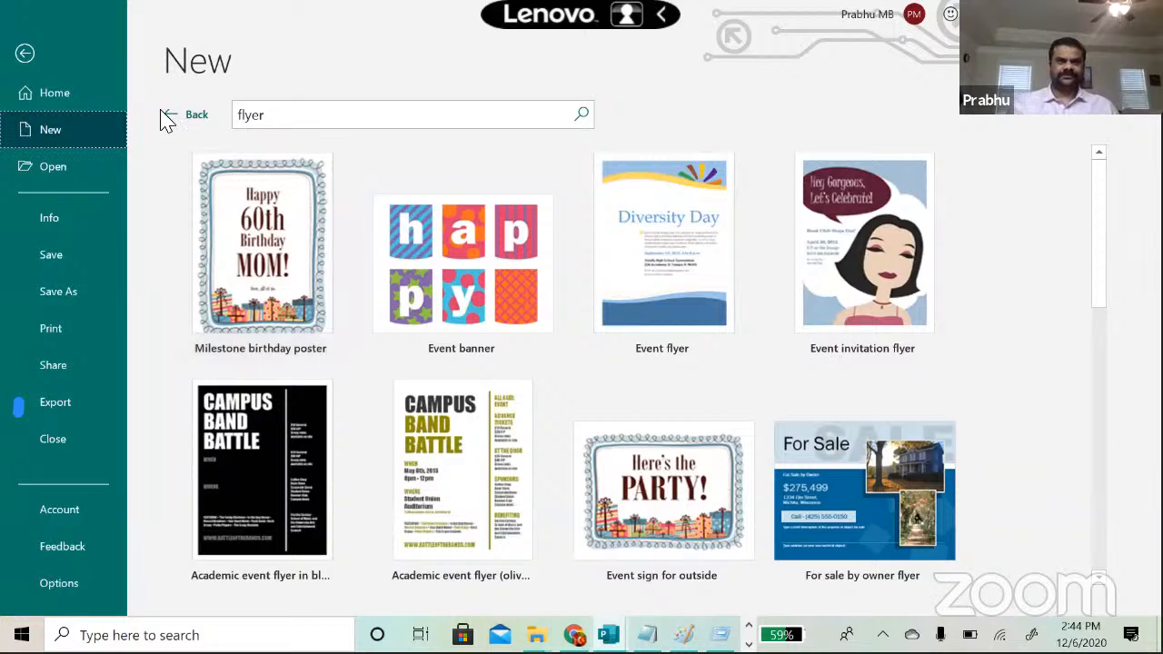
pyautogui.click(167, 118)
pyautogui.click(255, 196)
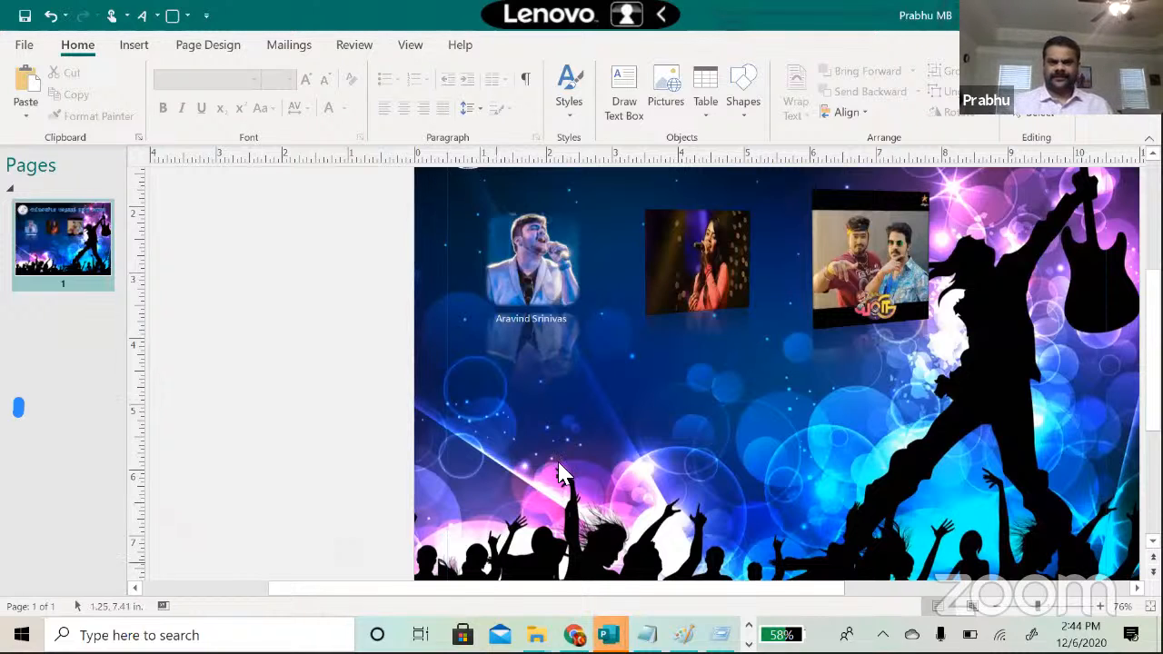
# Step: Switch to Publication7 and draw a rectangle band across the top of the page
pyautogui.moveTo(609, 635)
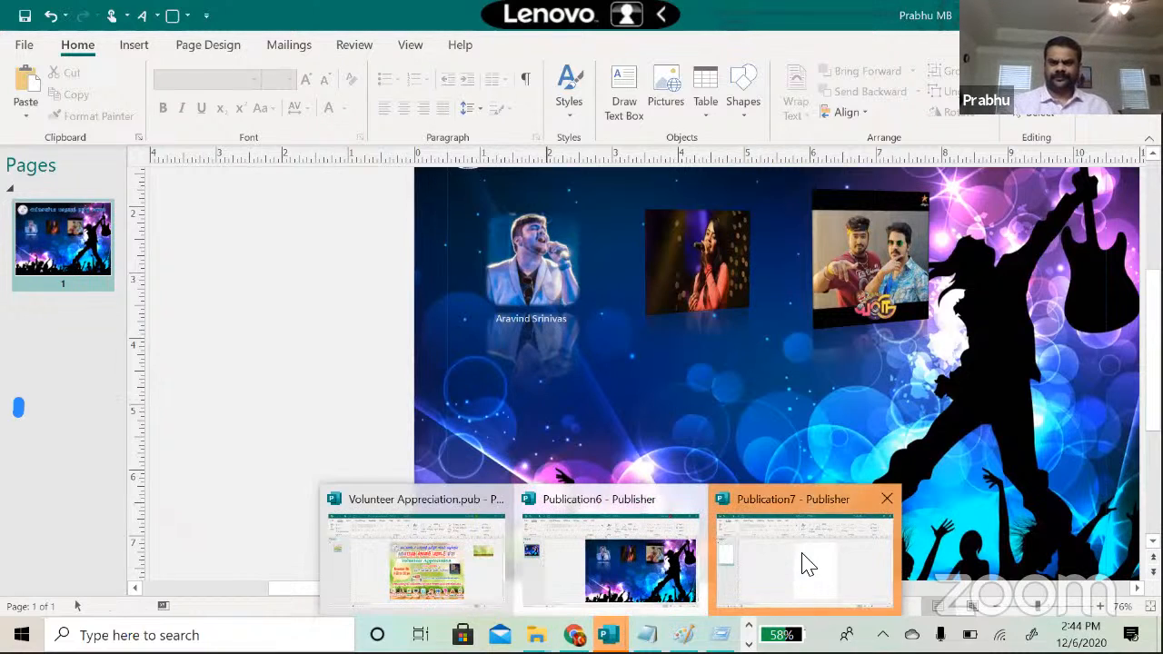
pyautogui.click(805, 560)
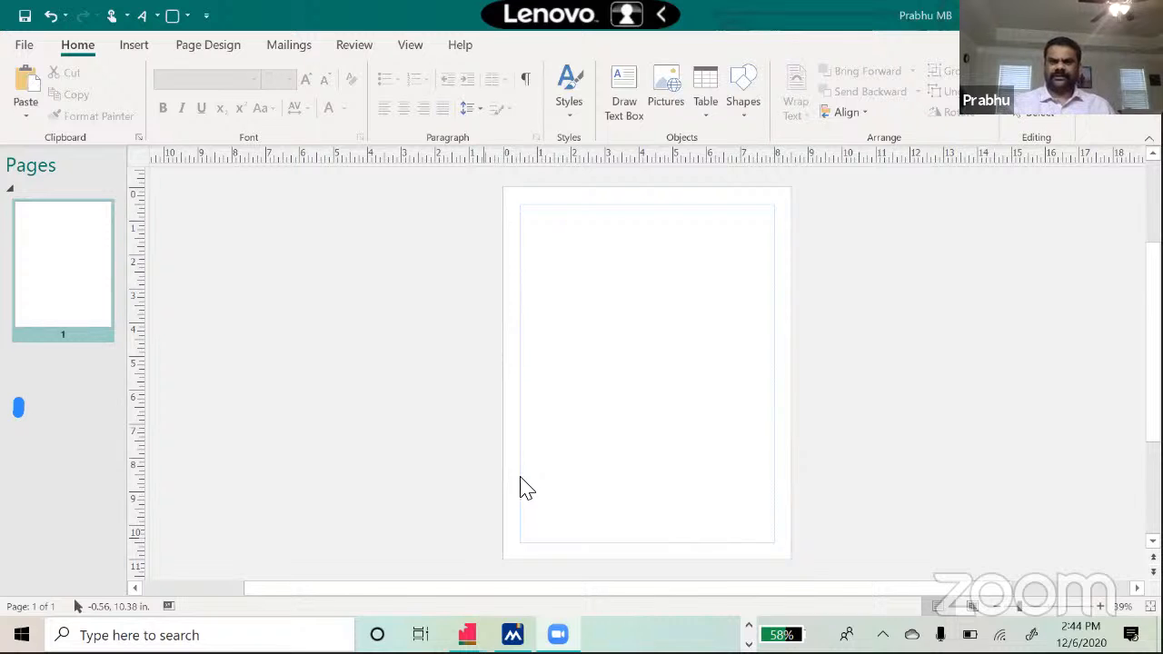
pyautogui.click(740, 112)
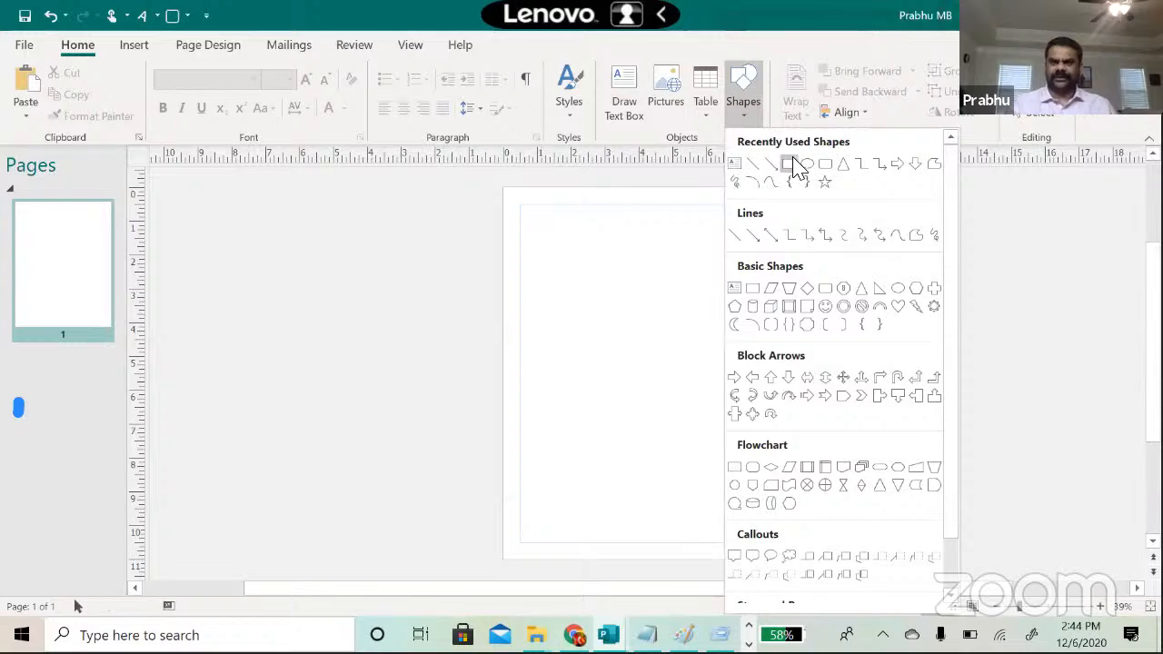
pyautogui.click(788, 165)
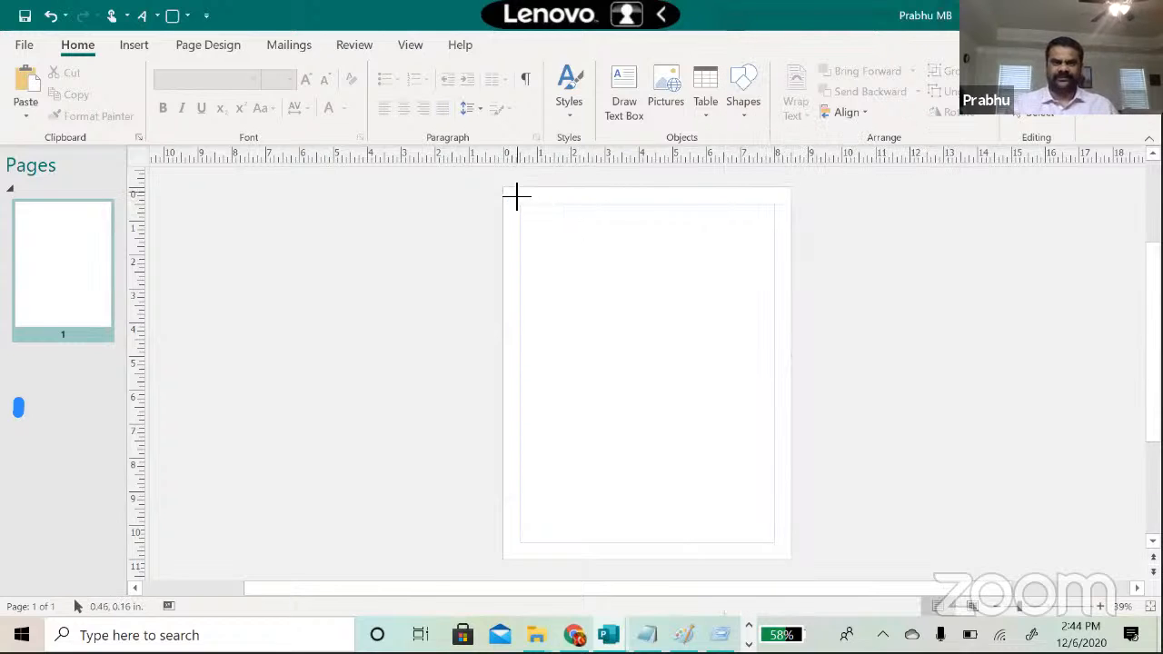
pyautogui.moveTo(507, 190)
pyautogui.mouseDown()
pyautogui.moveTo(602, 241)
pyautogui.moveTo(748, 286)
pyautogui.moveTo(802, 267)
pyautogui.moveTo(792, 263)
pyautogui.mouseUp()
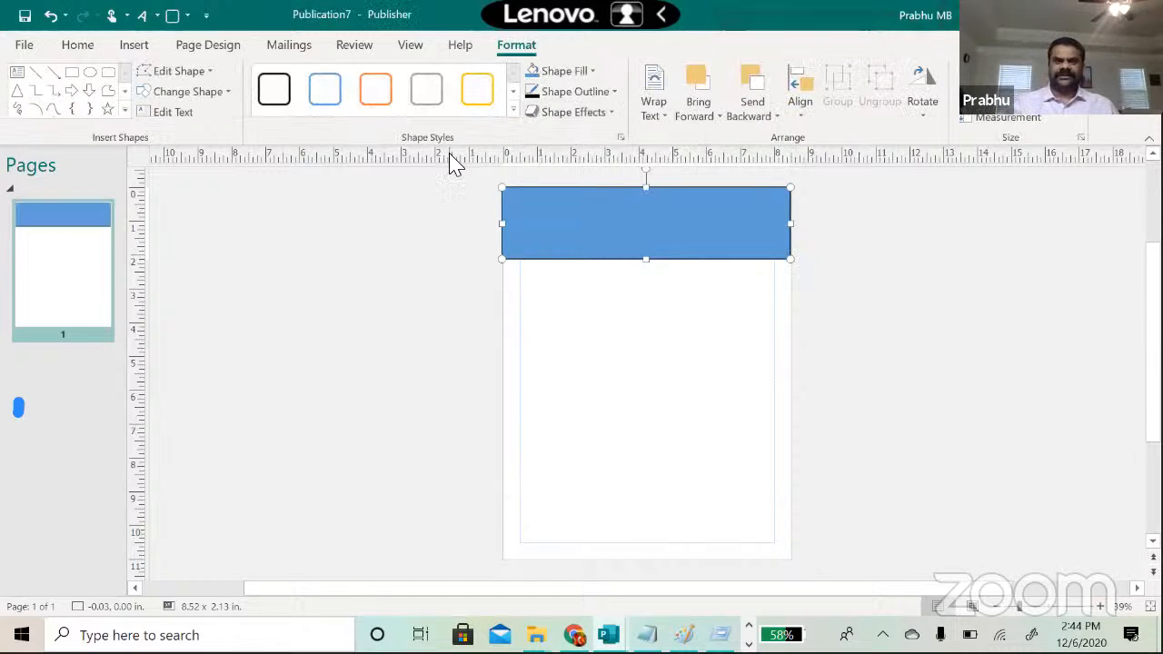
# Step: Draw a large rectangle directly beneath the top band
pyautogui.click(133, 46)
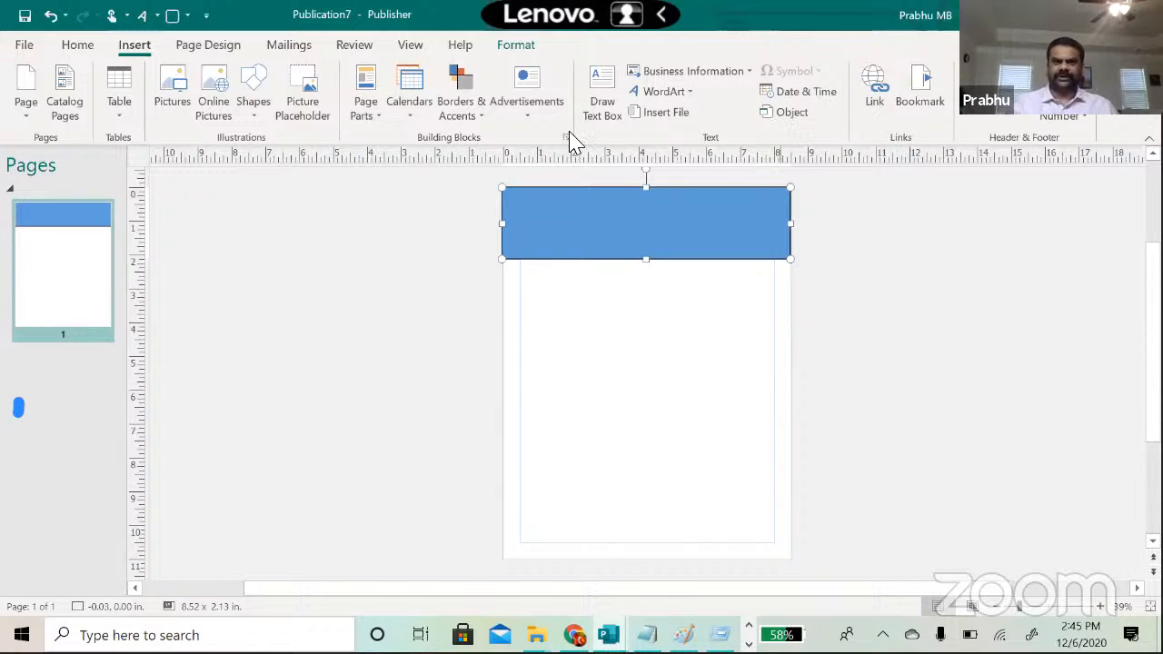
pyautogui.click(257, 119)
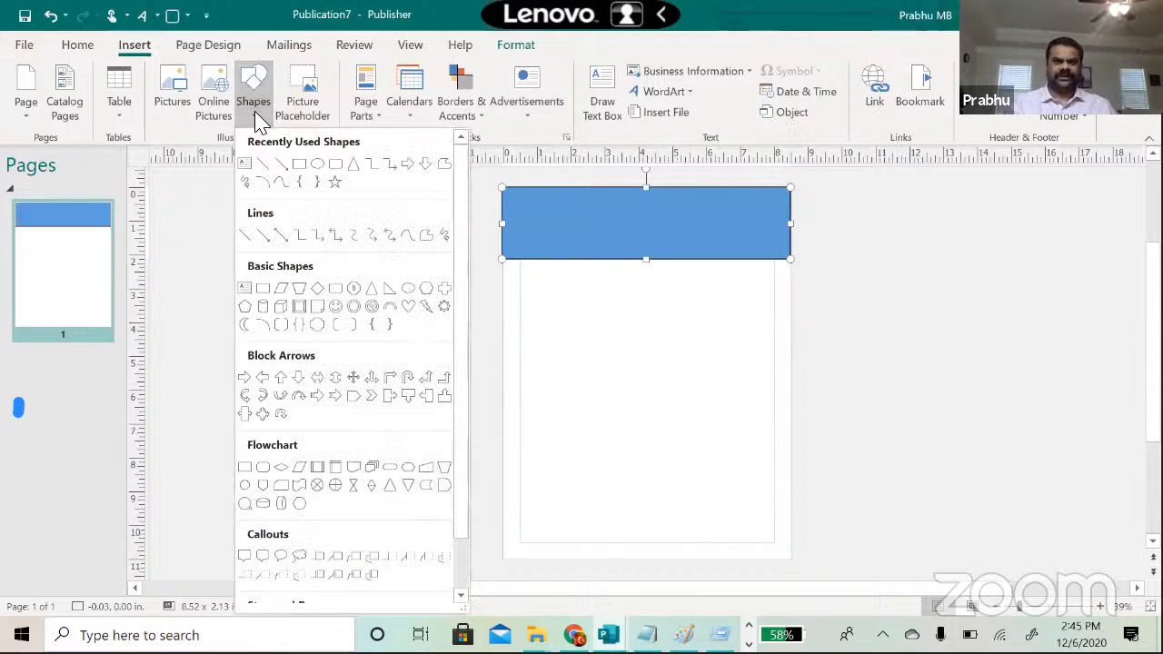
pyautogui.click(303, 165)
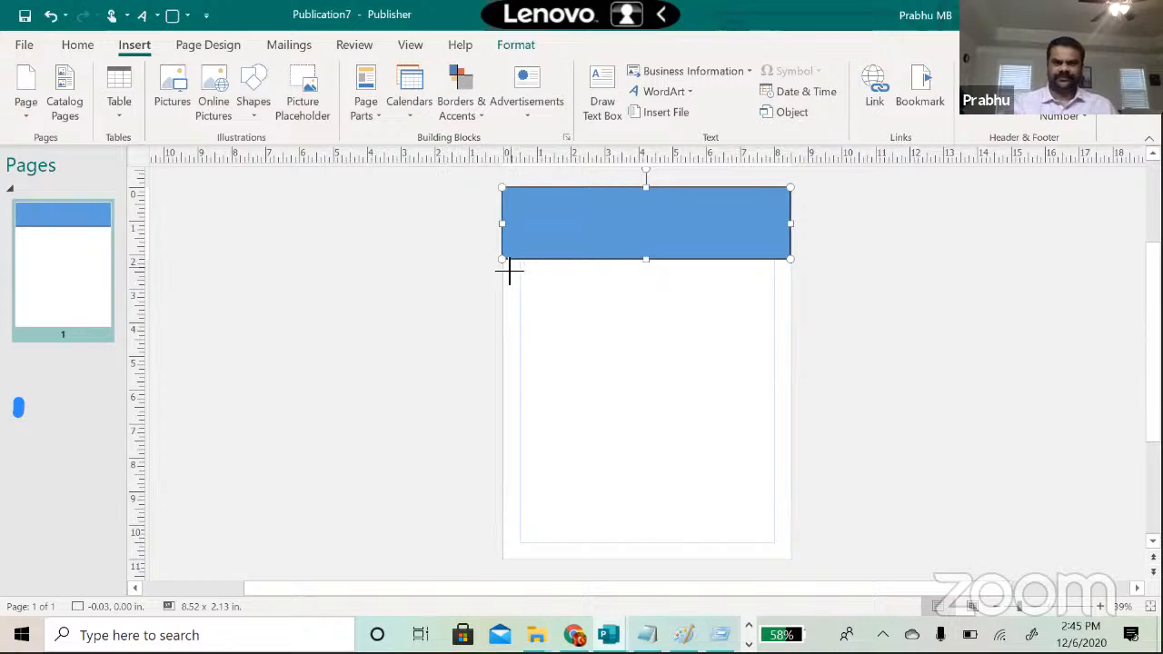
pyautogui.moveTo(501, 262); pyautogui.dragTo(794, 467)
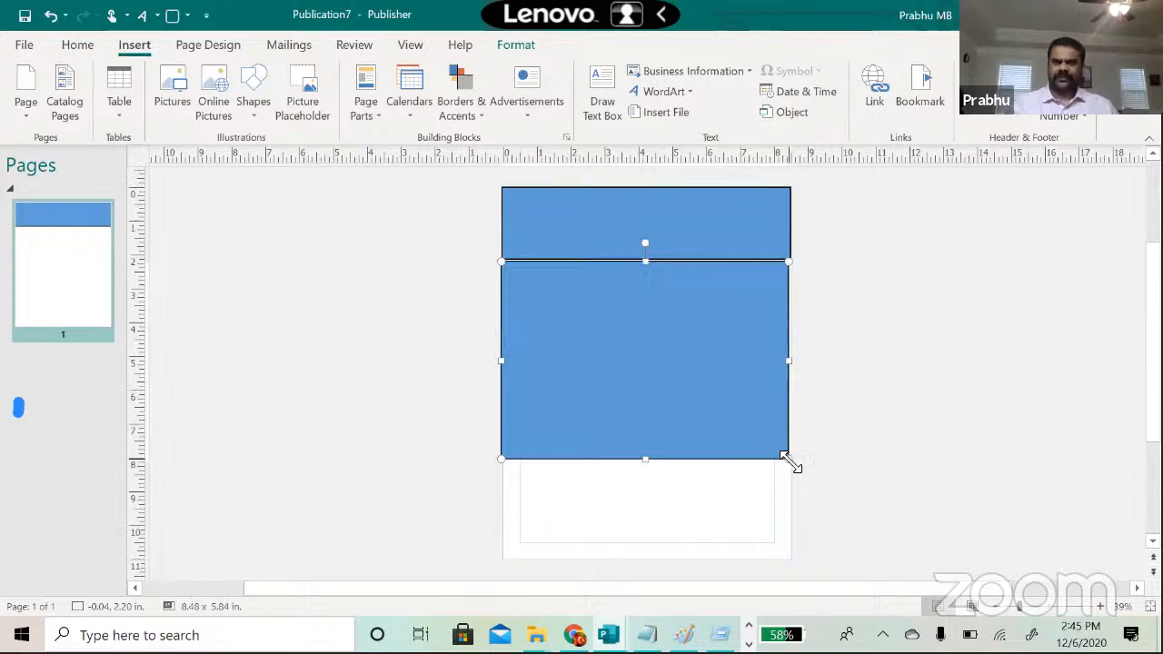
pyautogui.click(883, 447)
# Step: Widen the large rectangle to the page edge and copy the top band to the page bottom
pyautogui.click(694, 353)
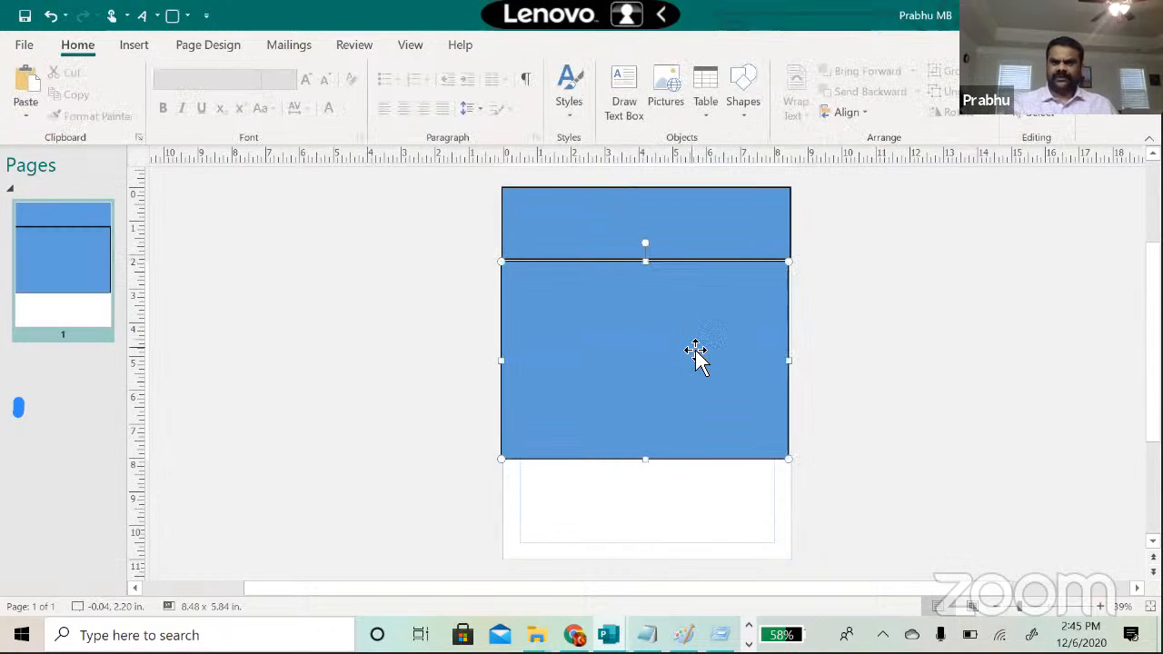
pyautogui.moveTo(788, 362); pyautogui.dragTo(790, 360)
pyautogui.click(681, 229)
pyautogui.moveTo(682, 229); pyautogui.dragTo(649, 524)
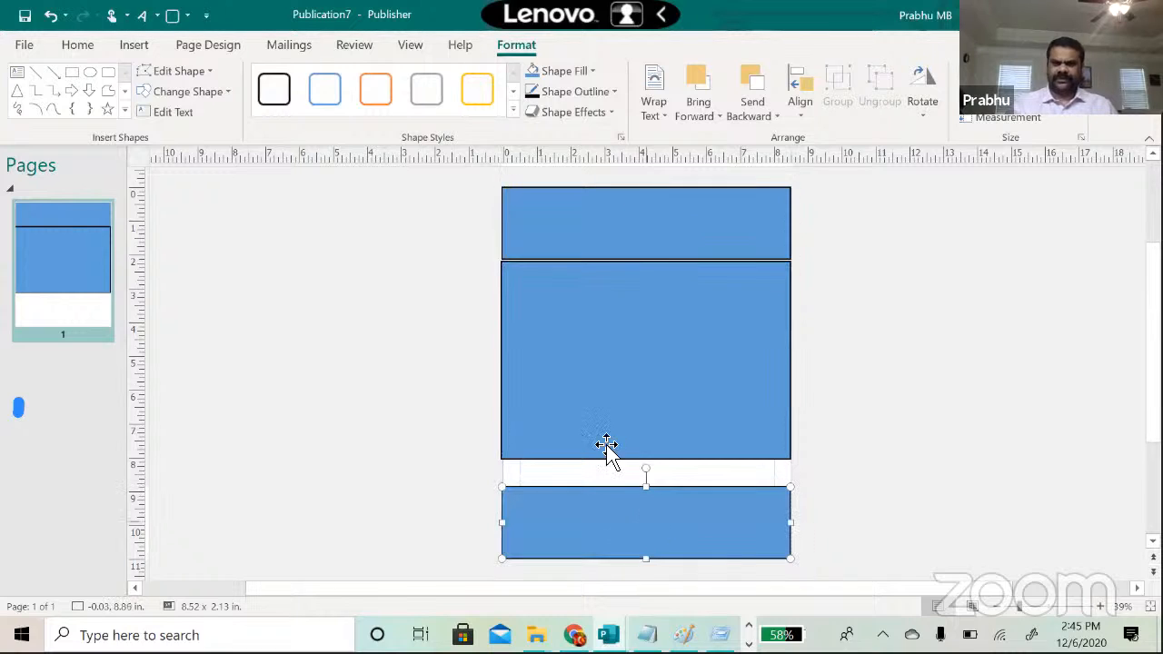
# Step: Stretch the middle rectangle down to meet the bottom band, then check each band
pyautogui.click(602, 424)
pyautogui.moveTo(649, 460); pyautogui.dragTo(650, 488)
pyautogui.click(609, 261)
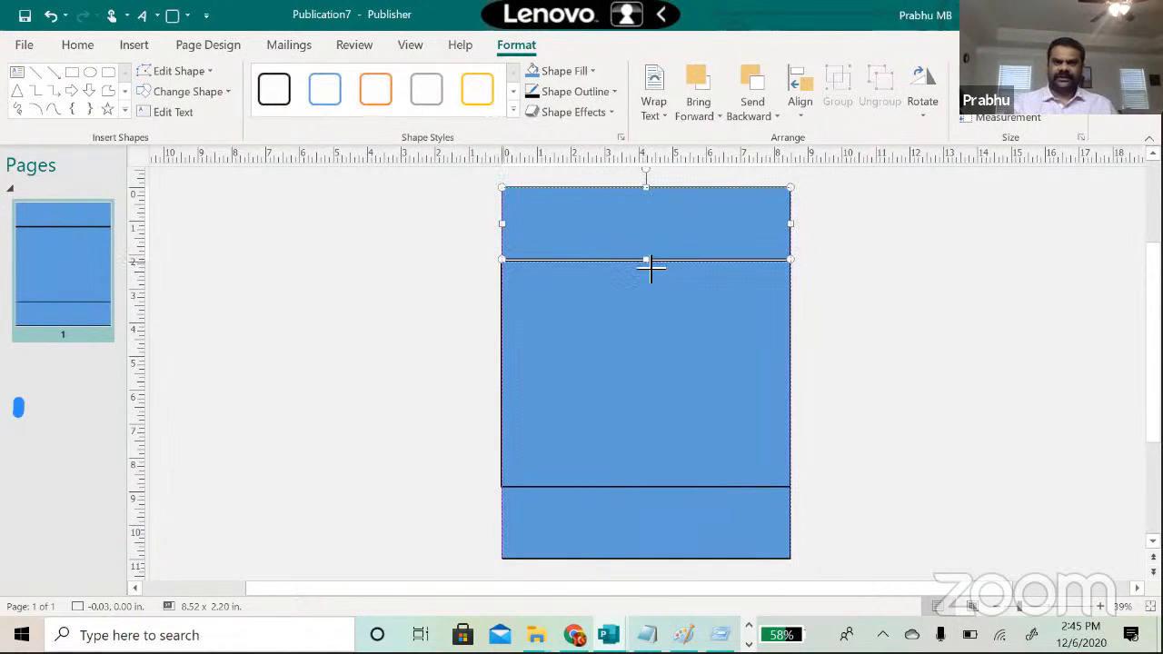
pyautogui.click(355, 322)
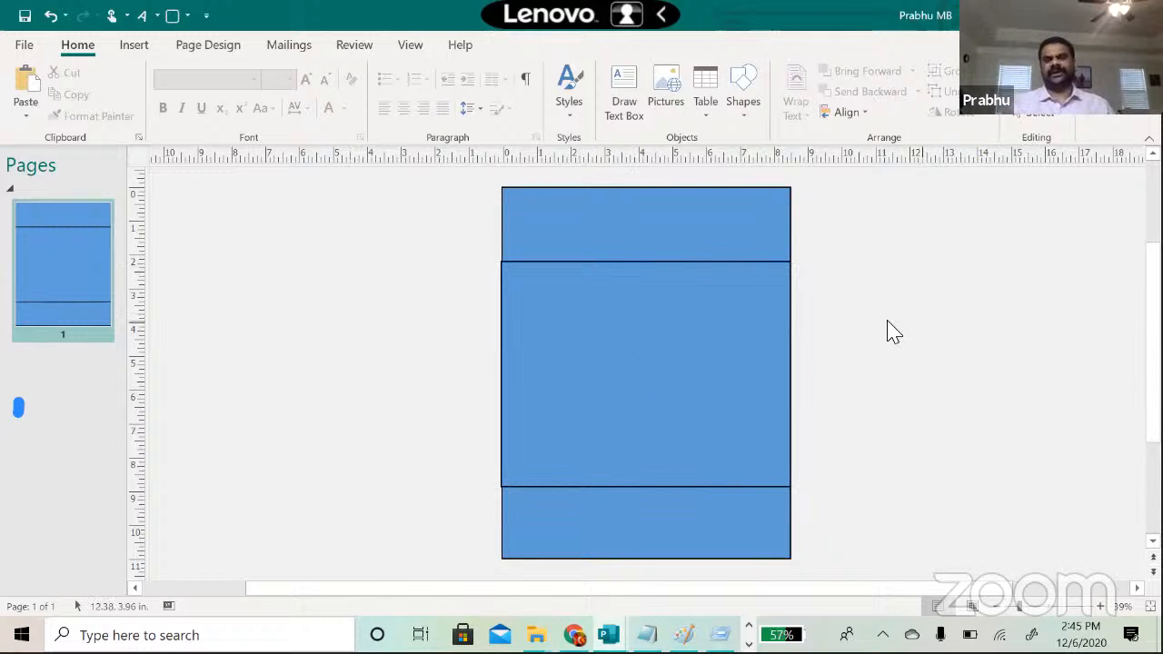
pyautogui.click(670, 240)
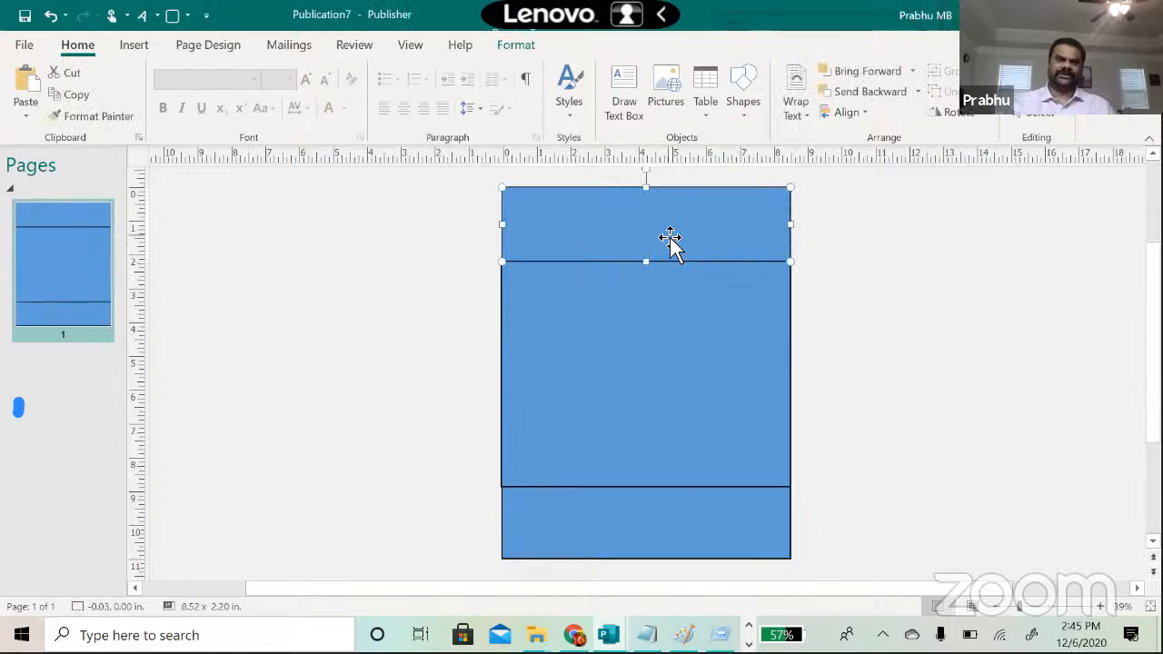
pyautogui.click(643, 330)
pyautogui.click(600, 508)
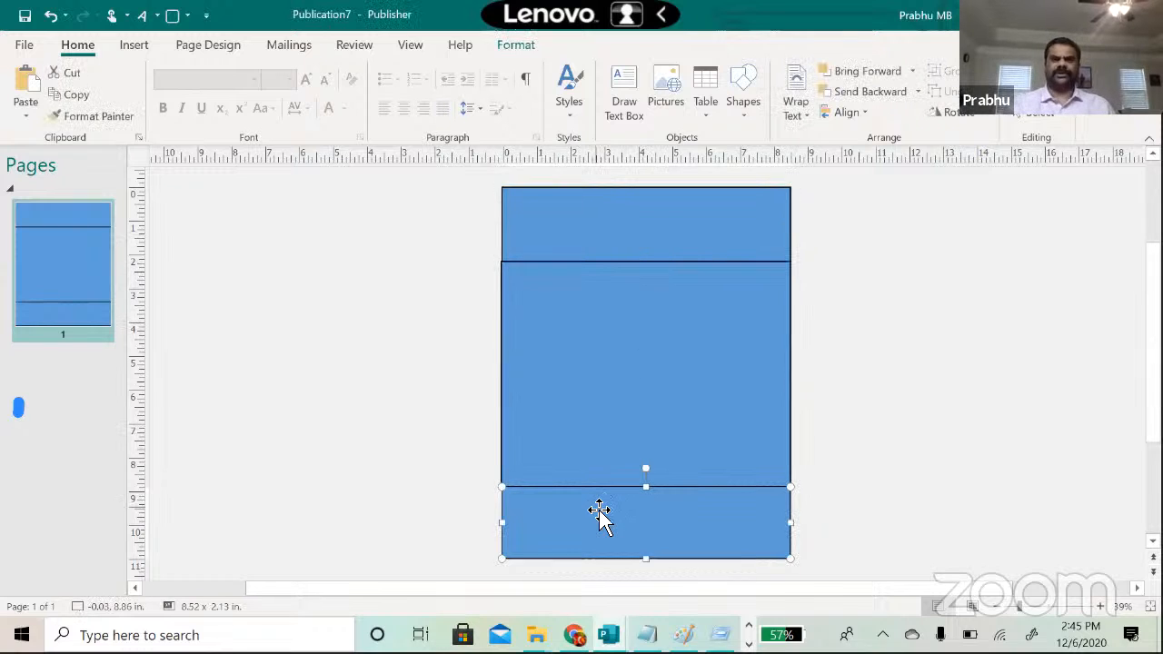
pyautogui.click(675, 428)
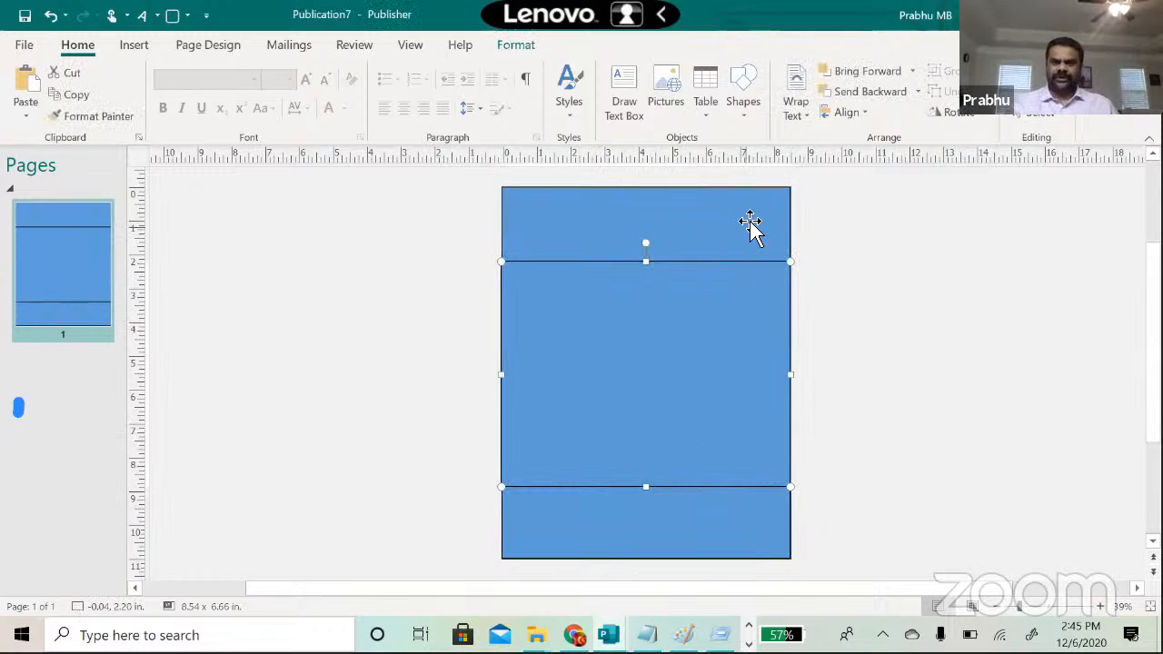
pyautogui.click(747, 116)
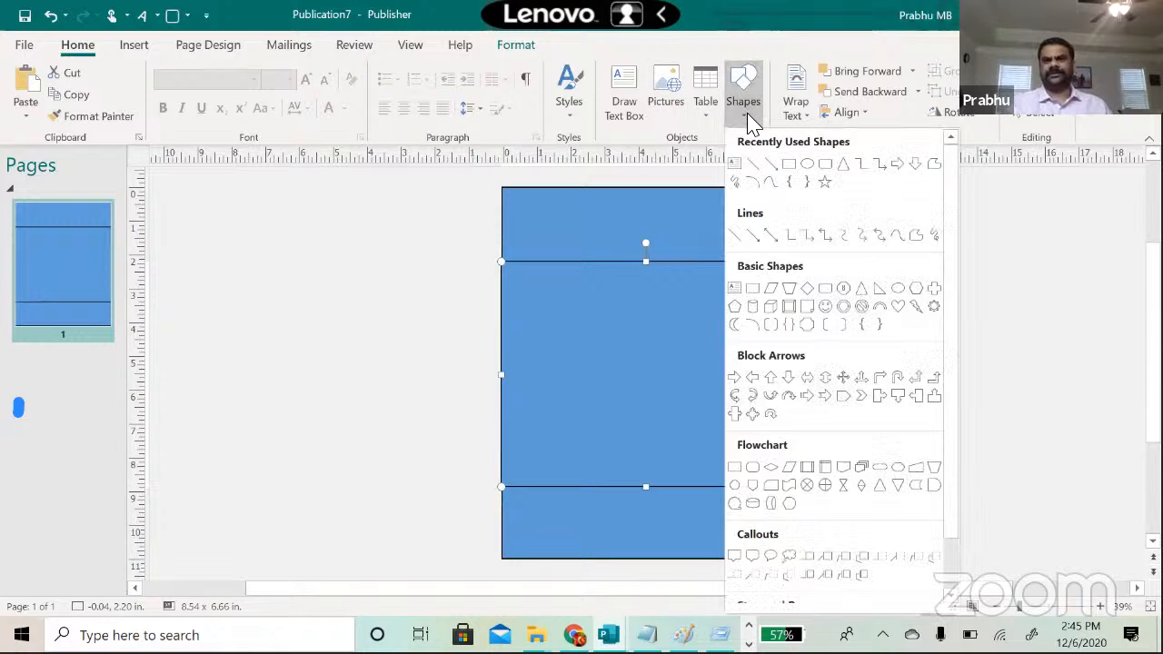
# Step: Draw a trapezoid on the right side, turn it sideways, and align it with the right page edge
pyautogui.click(789, 291)
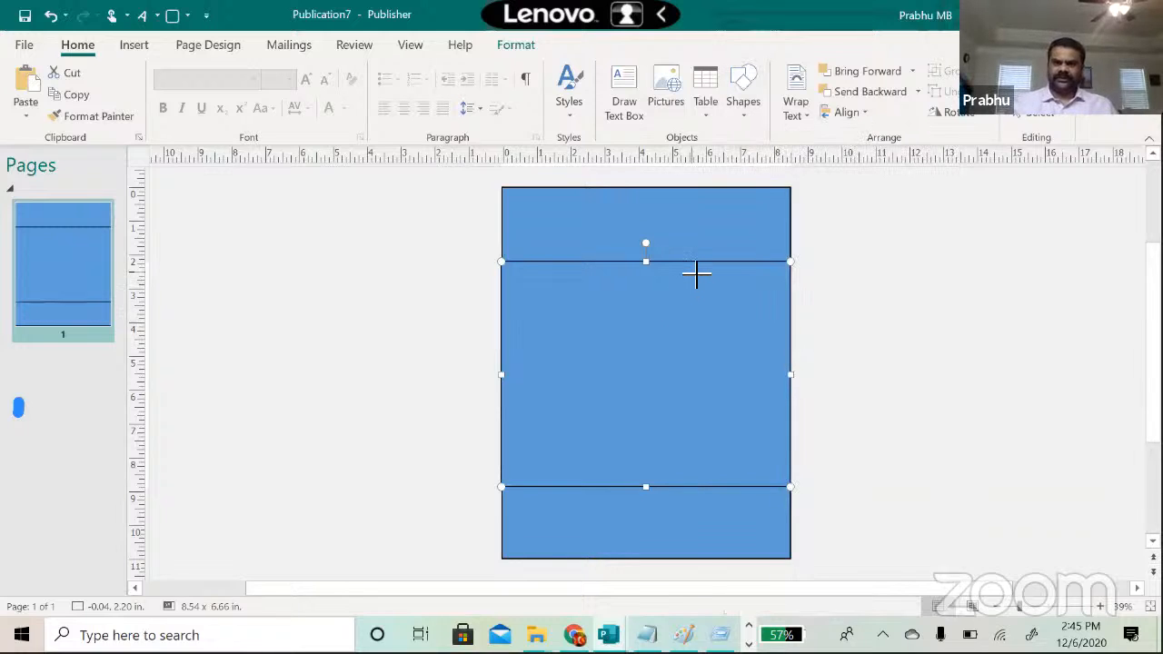
pyautogui.moveTo(697, 270); pyautogui.dragTo(902, 481)
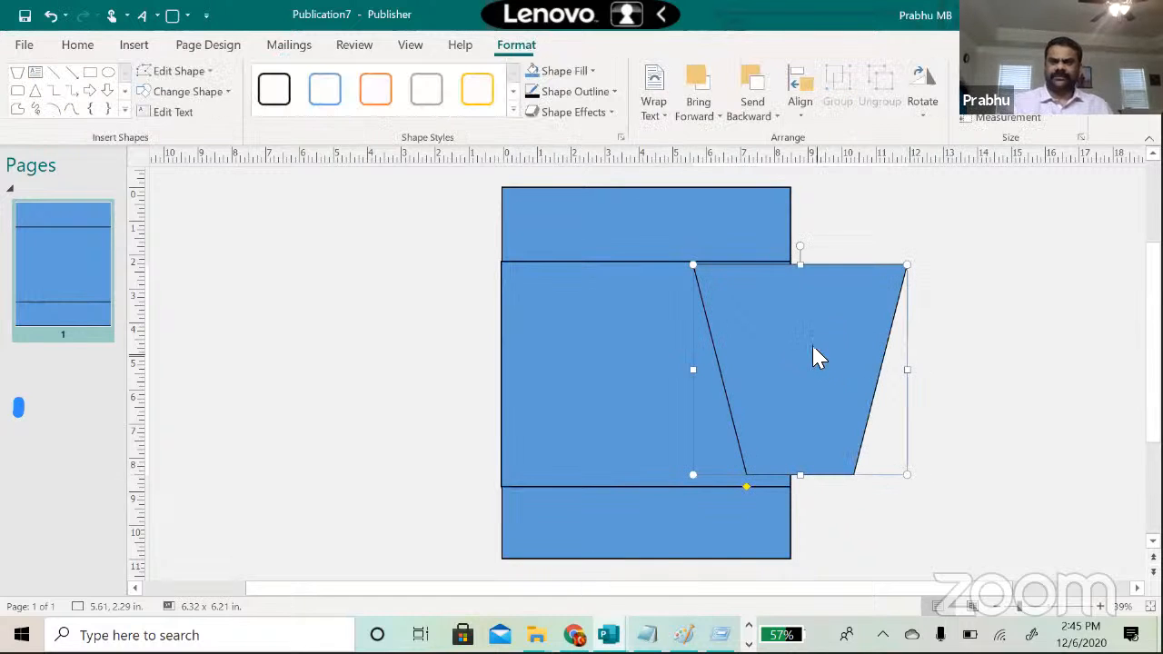
pyautogui.moveTo(762, 262); pyautogui.dragTo(919, 379)
pyautogui.press('Left')
pyautogui.press('Left')
pyautogui.press('Left')
pyautogui.press('Left')
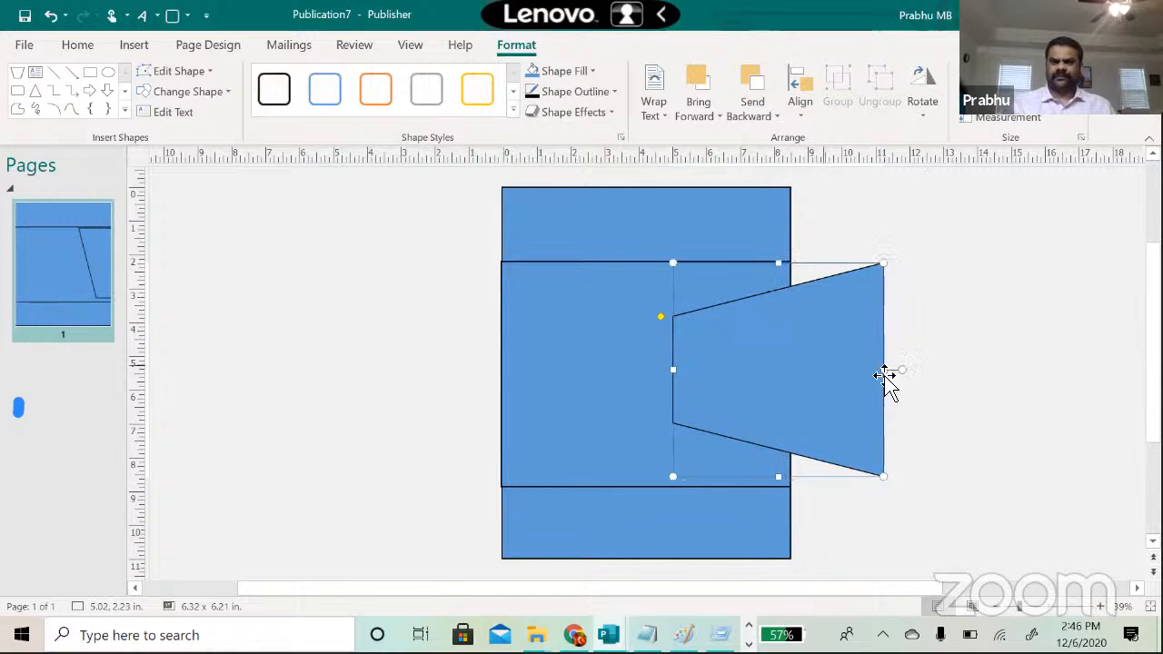
pyautogui.moveTo(766, 372); pyautogui.dragTo(722, 371)
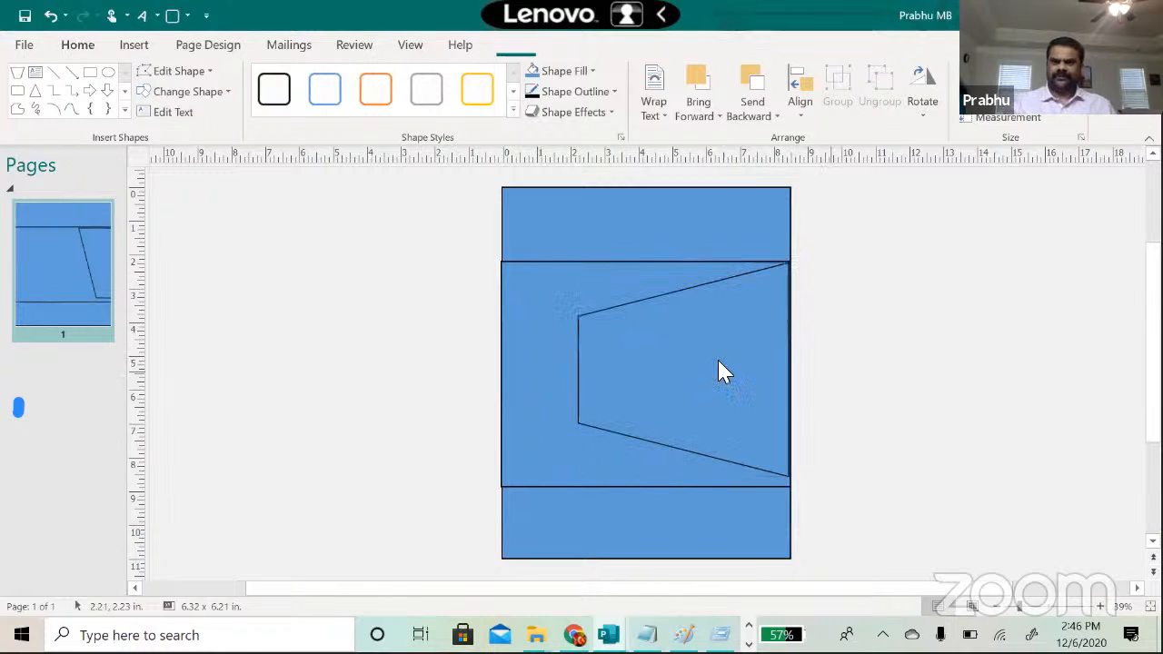
pyautogui.rightClick(830, 370)
pyautogui.click(751, 415)
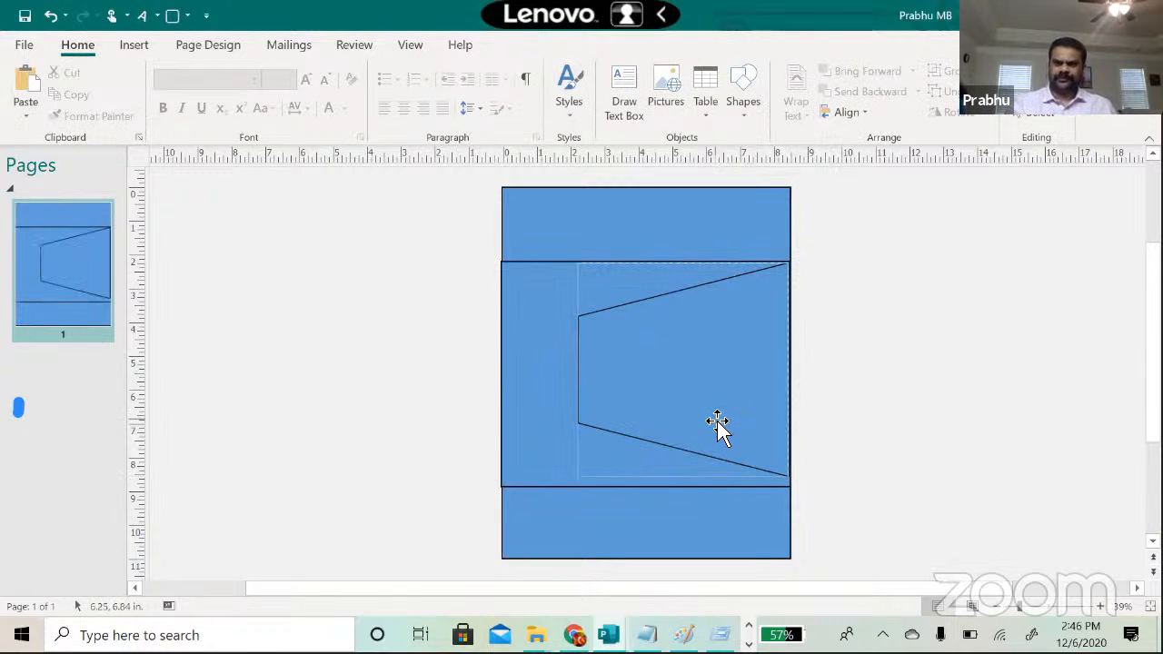
# Step: Stretch the trapezoid to the middle rectangle's bottom and move its left edge right
pyautogui.click(696, 457)
pyautogui.moveTo(688, 482); pyautogui.dragTo(684, 486)
pyautogui.rightClick(856, 457)
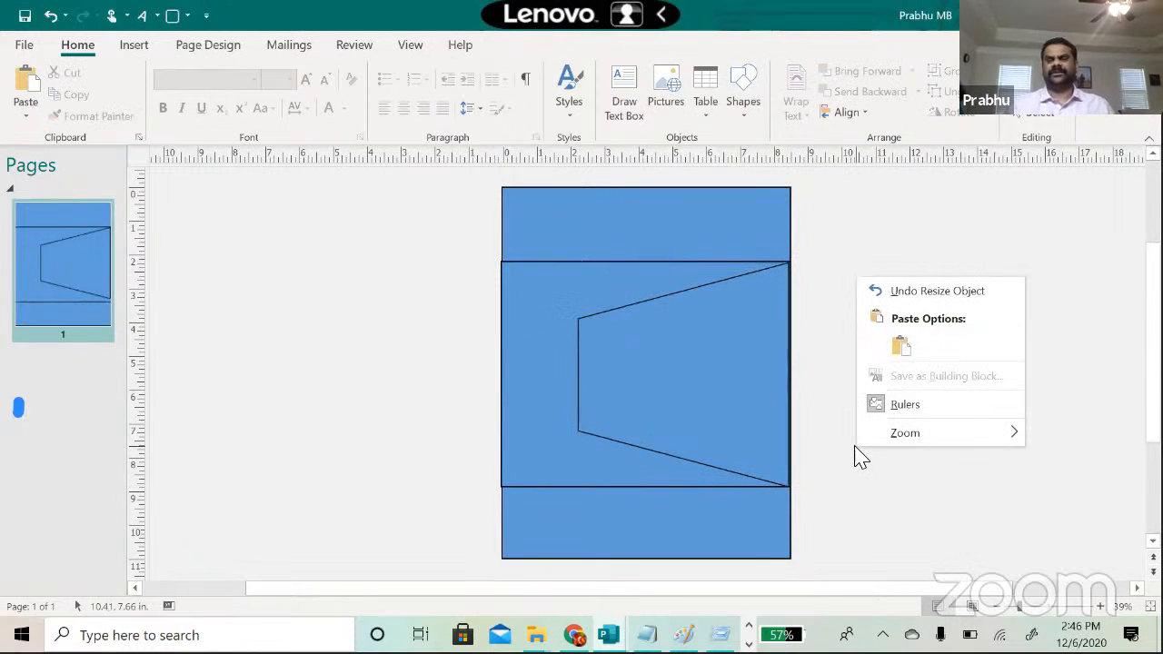
pyautogui.rightClick(738, 392)
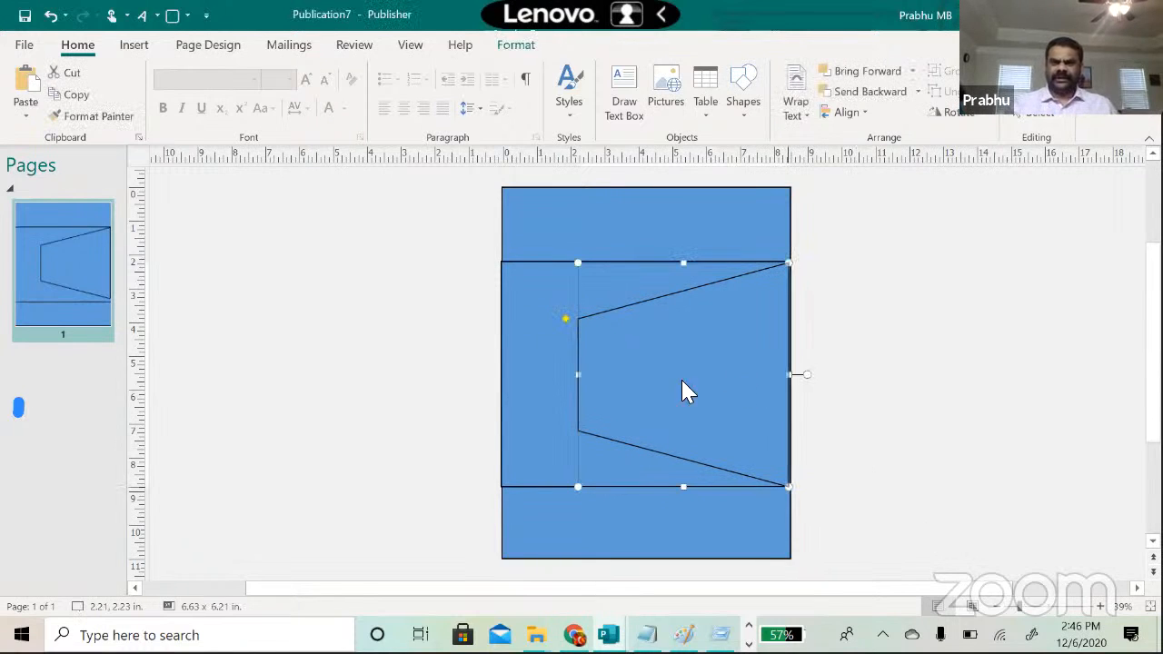
pyautogui.click(578, 374)
pyautogui.moveTo(579, 374); pyautogui.dragTo(655, 380)
pyautogui.click(937, 381)
pyautogui.rightClick(937, 381)
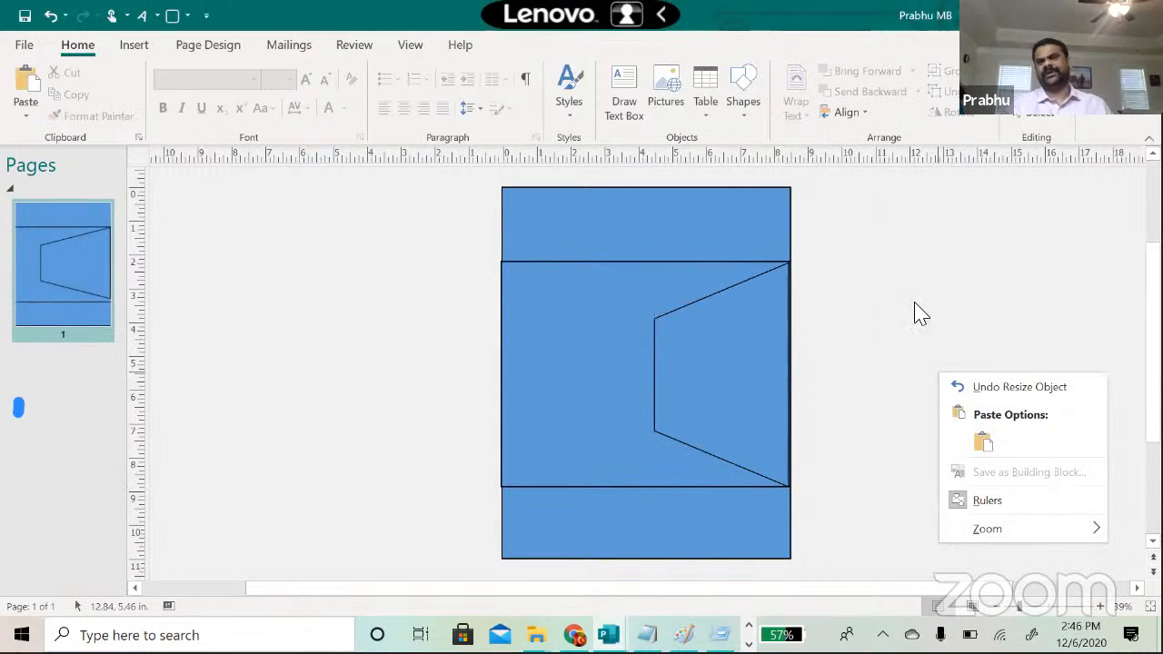
pyautogui.rightClick(959, 304)
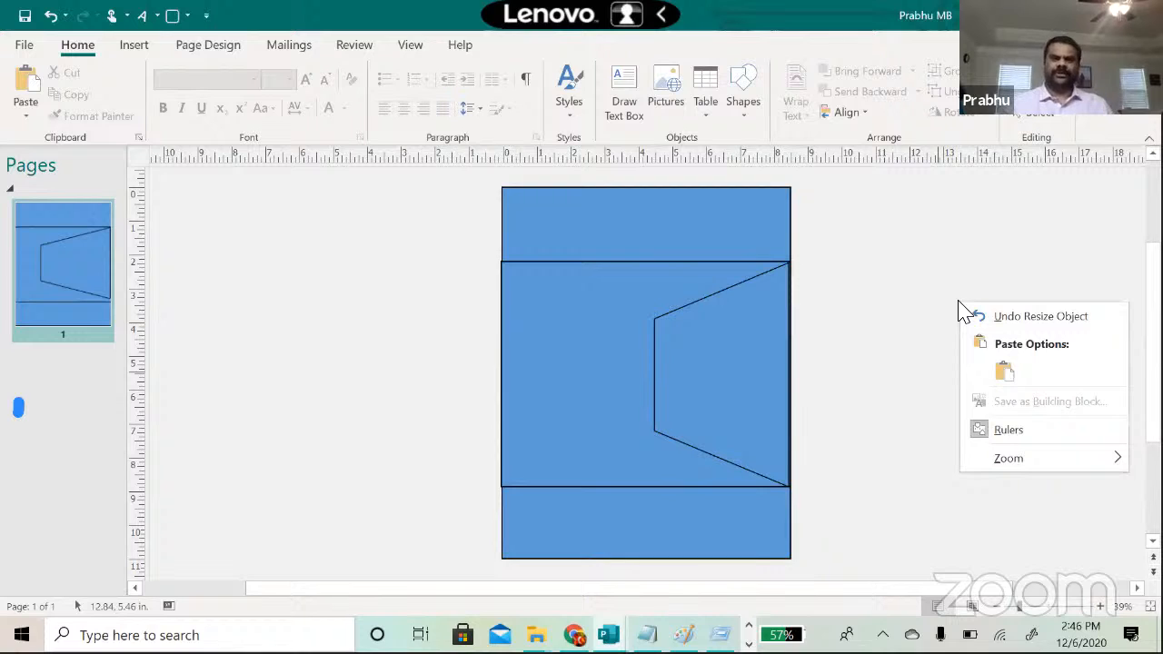
pyautogui.click(714, 233)
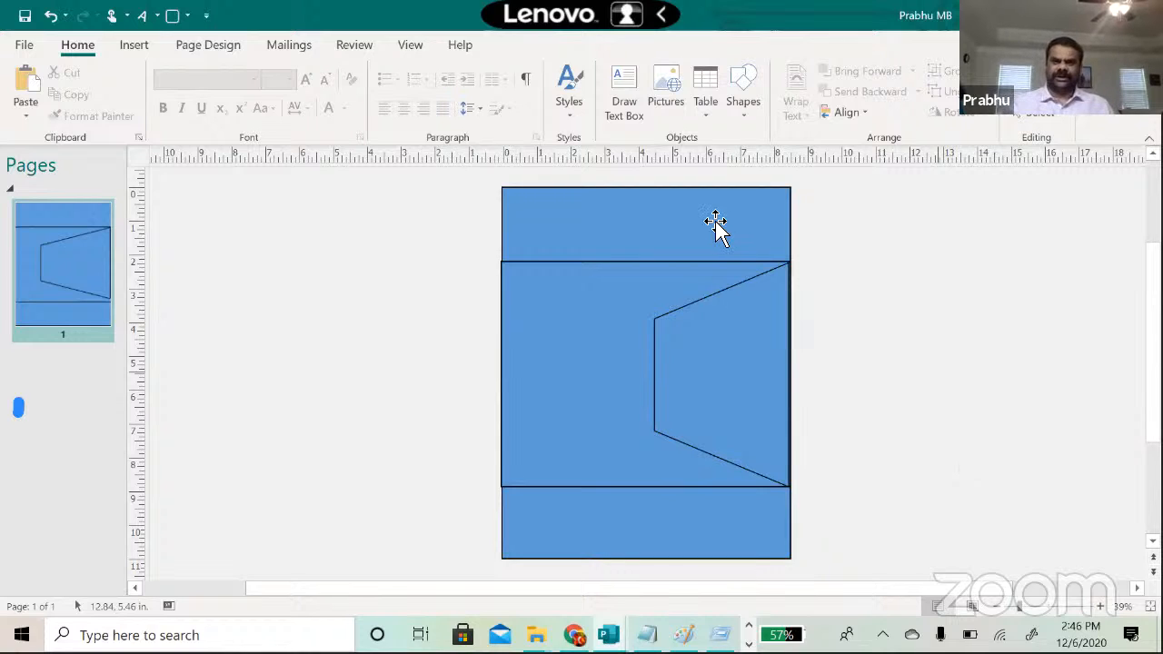
# Step: Review the layout by selecting the middle rectangle, trapezoid and blue bands in turn
pyautogui.click(607, 323)
pyautogui.rightClick(607, 323)
pyautogui.rightClick(720, 376)
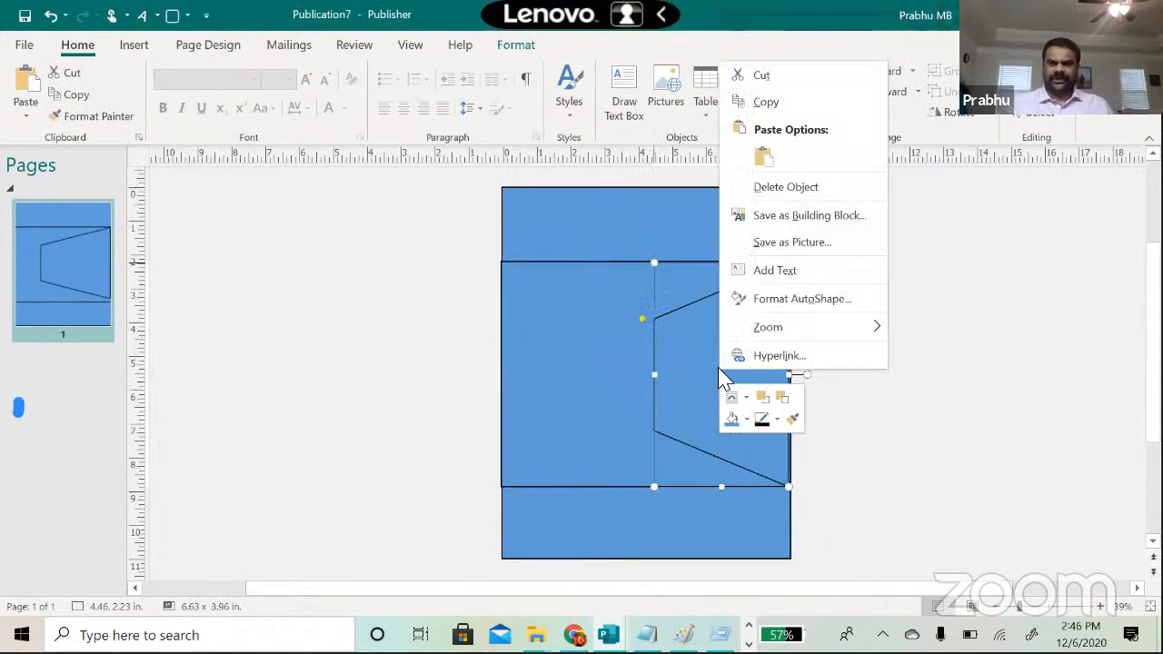
pyautogui.click(697, 378)
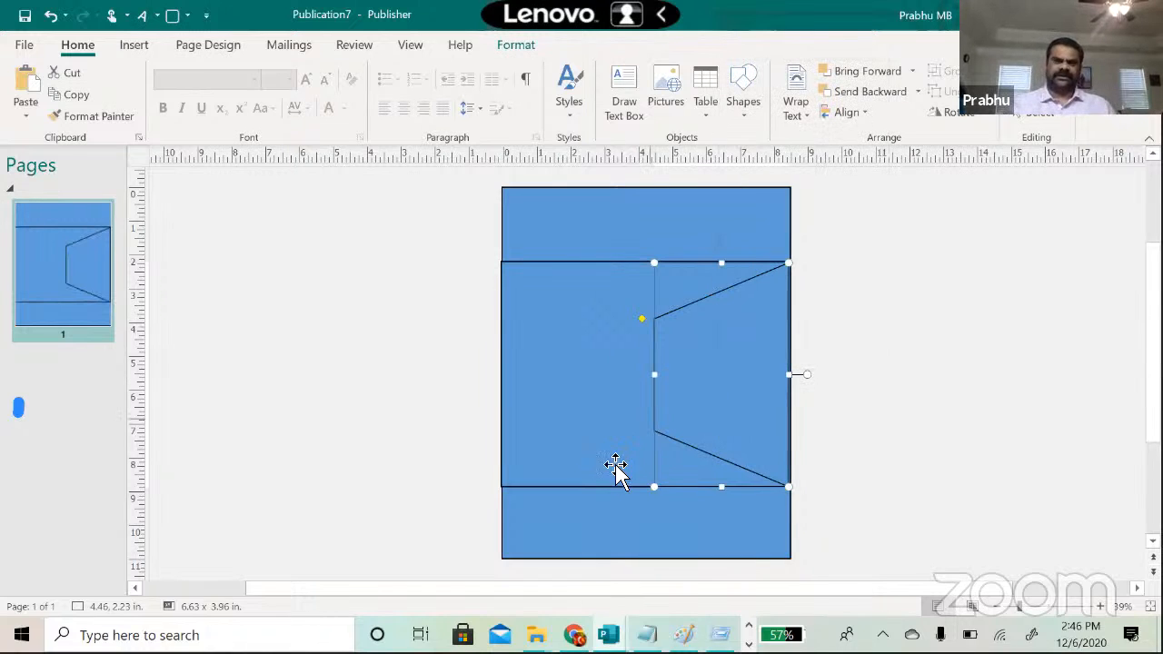
pyautogui.click(582, 520)
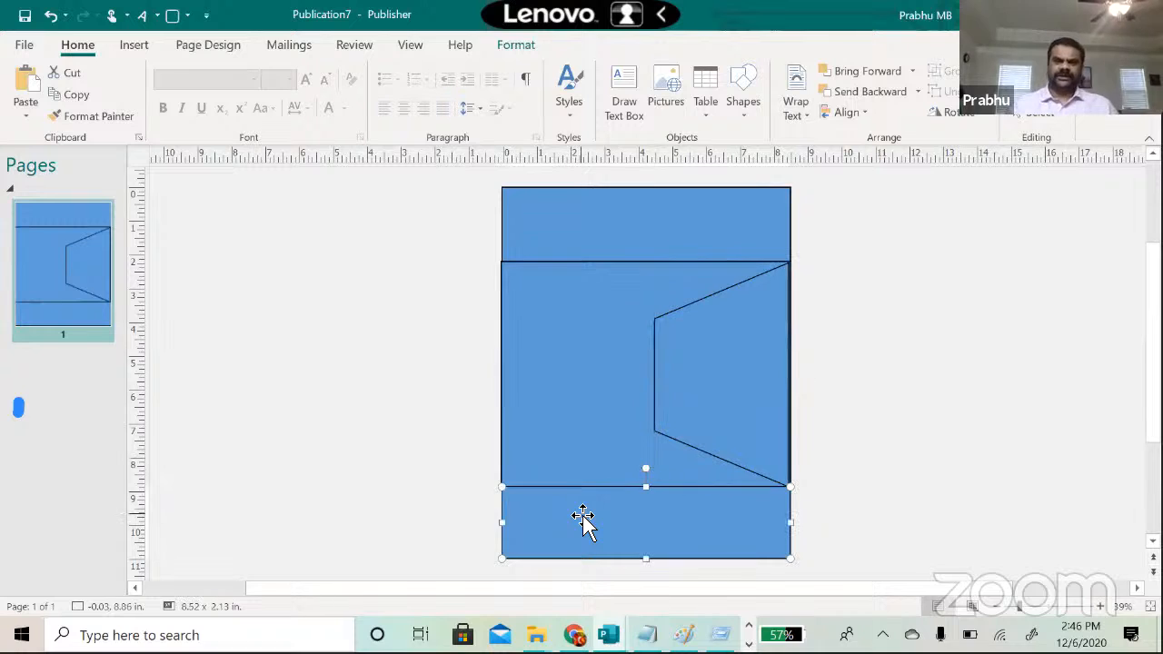
pyautogui.click(300, 427)
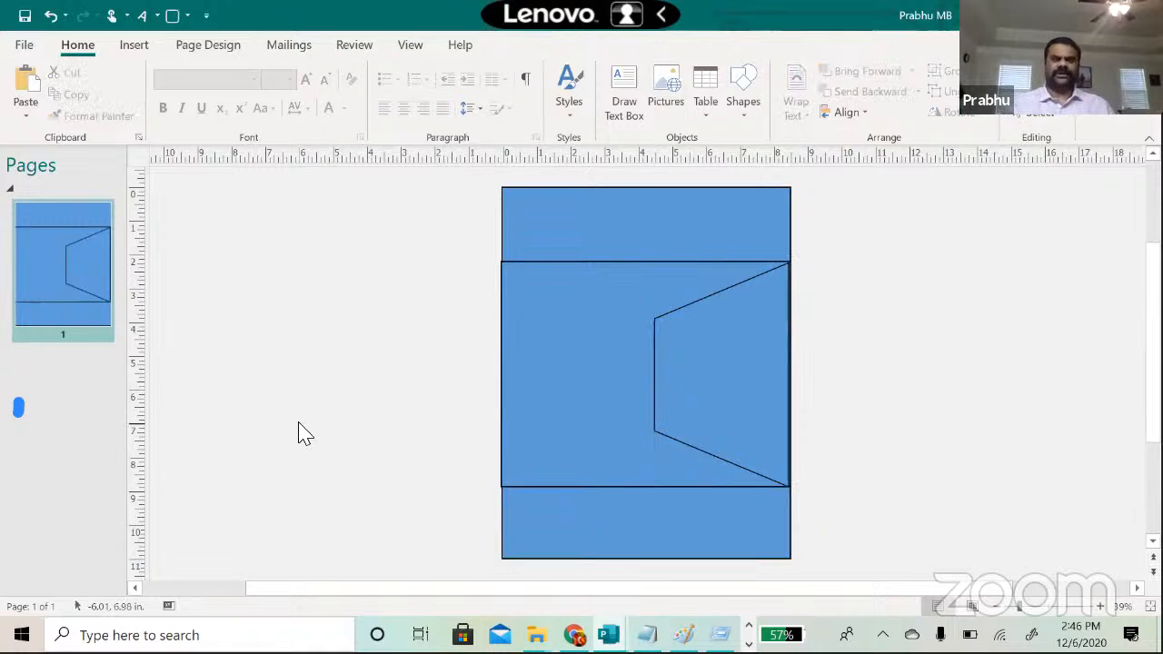
pyautogui.click(534, 233)
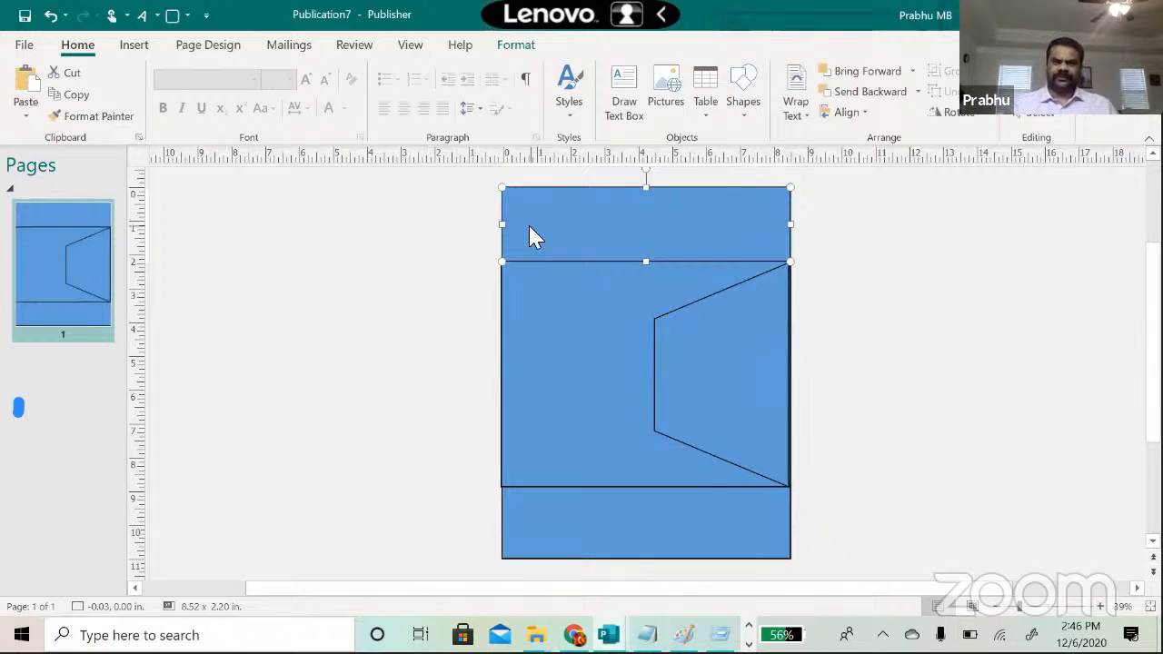
# Step: Set the top blue band's line colour to No Outline in Format AutoShape
pyautogui.rightClick(533, 236)
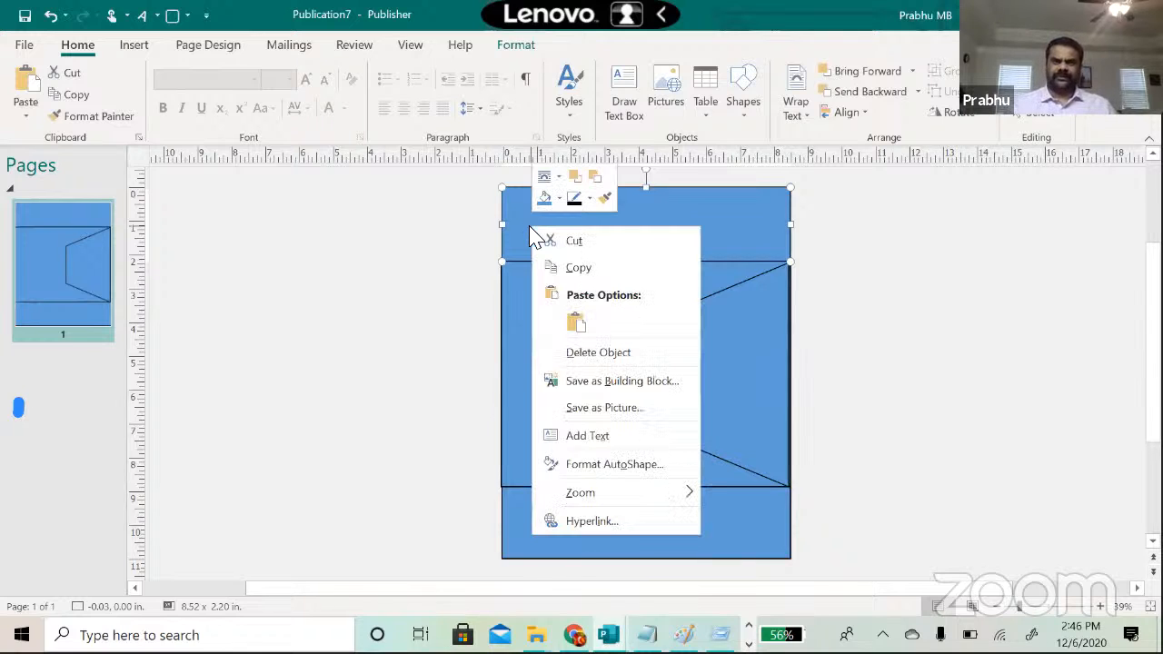
pyautogui.click(589, 468)
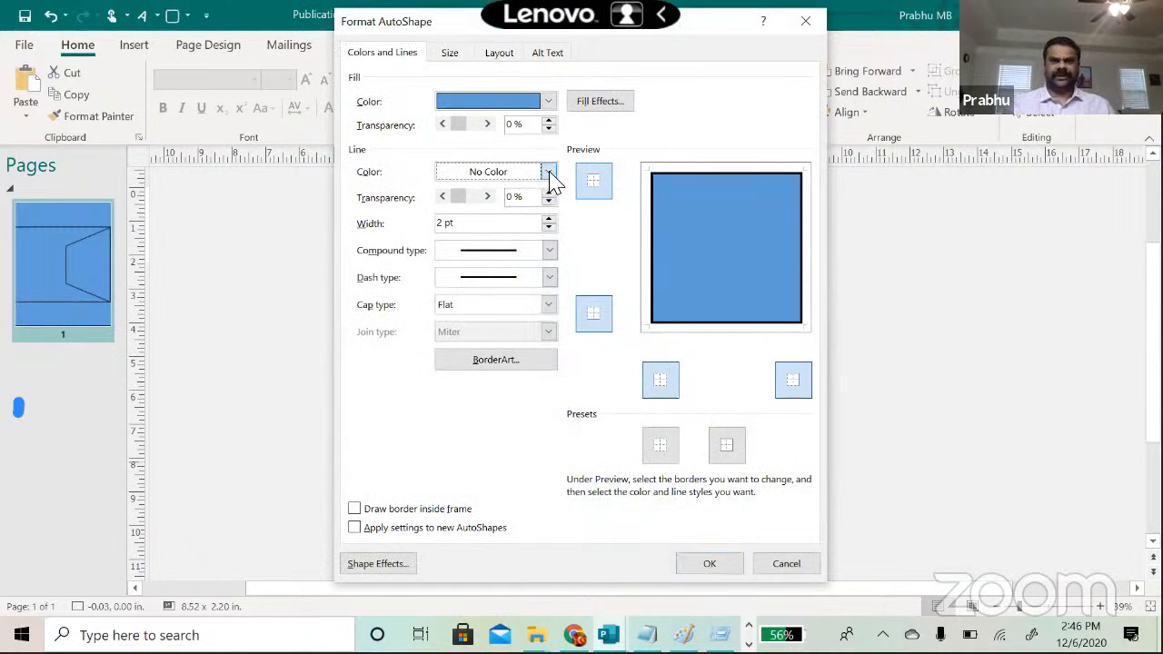
pyautogui.click(547, 172)
pyautogui.click(508, 373)
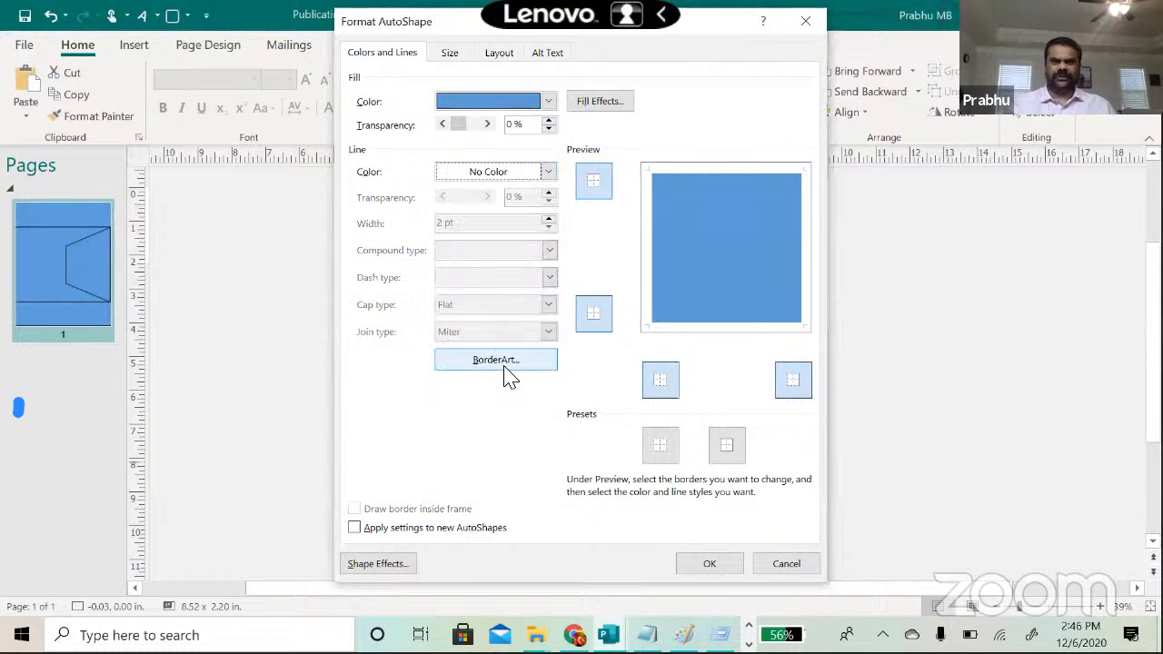
pyautogui.click(710, 564)
pyautogui.click(936, 428)
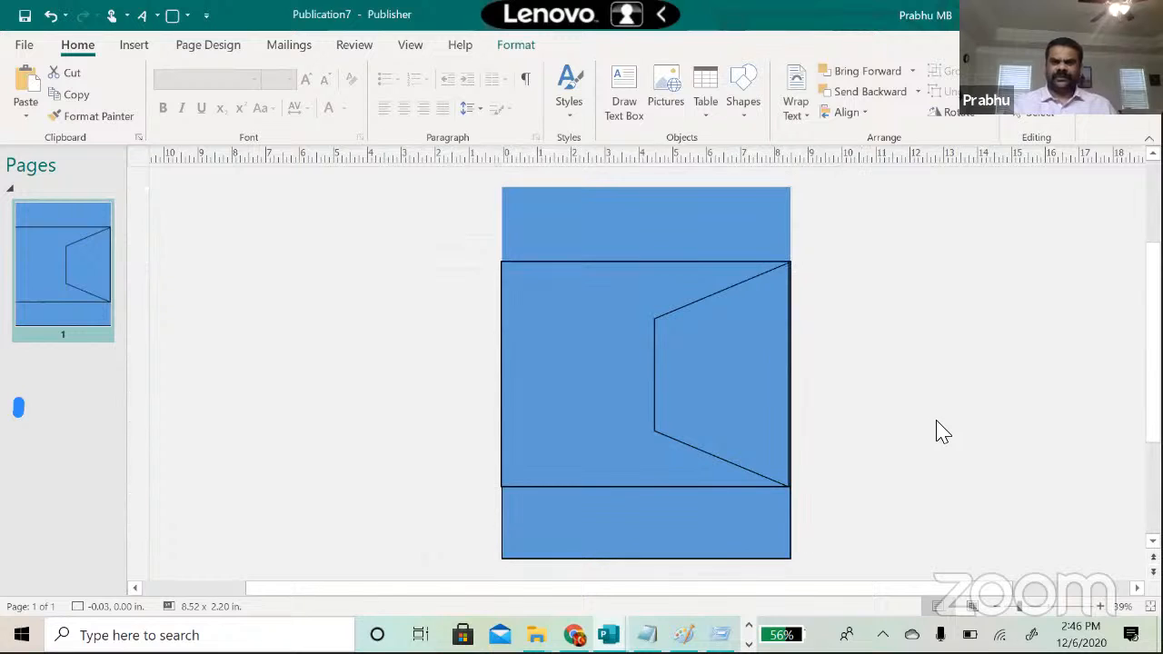
# Step: Fill the middle rectangle with gold
pyautogui.click(593, 393)
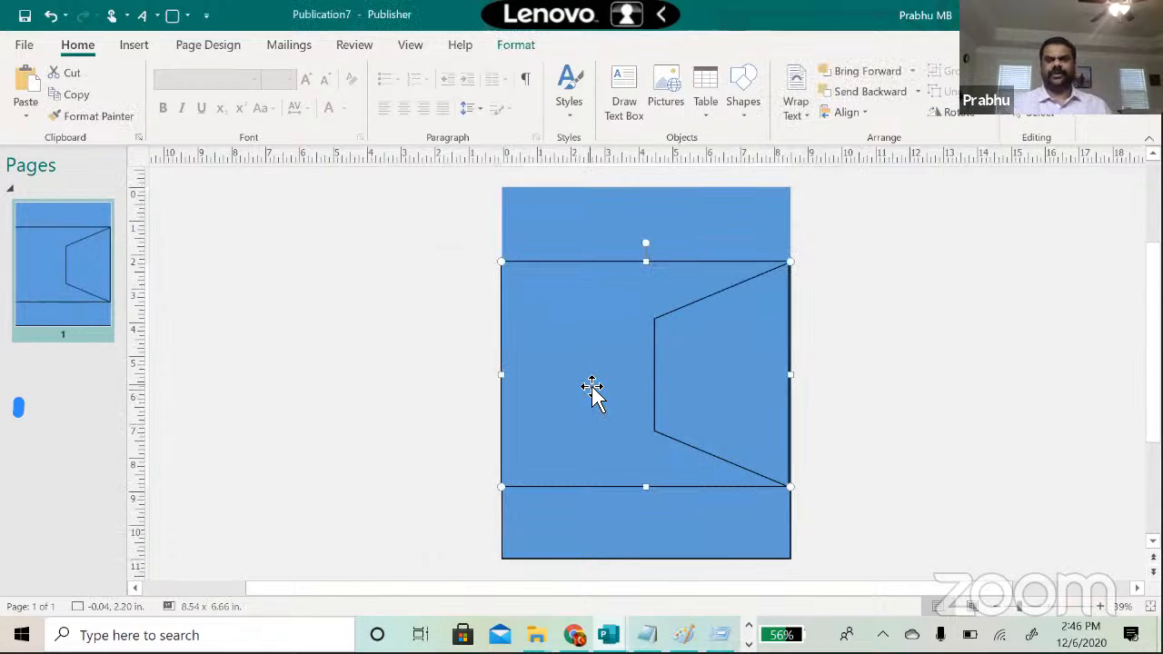
pyautogui.doubleClick(596, 295)
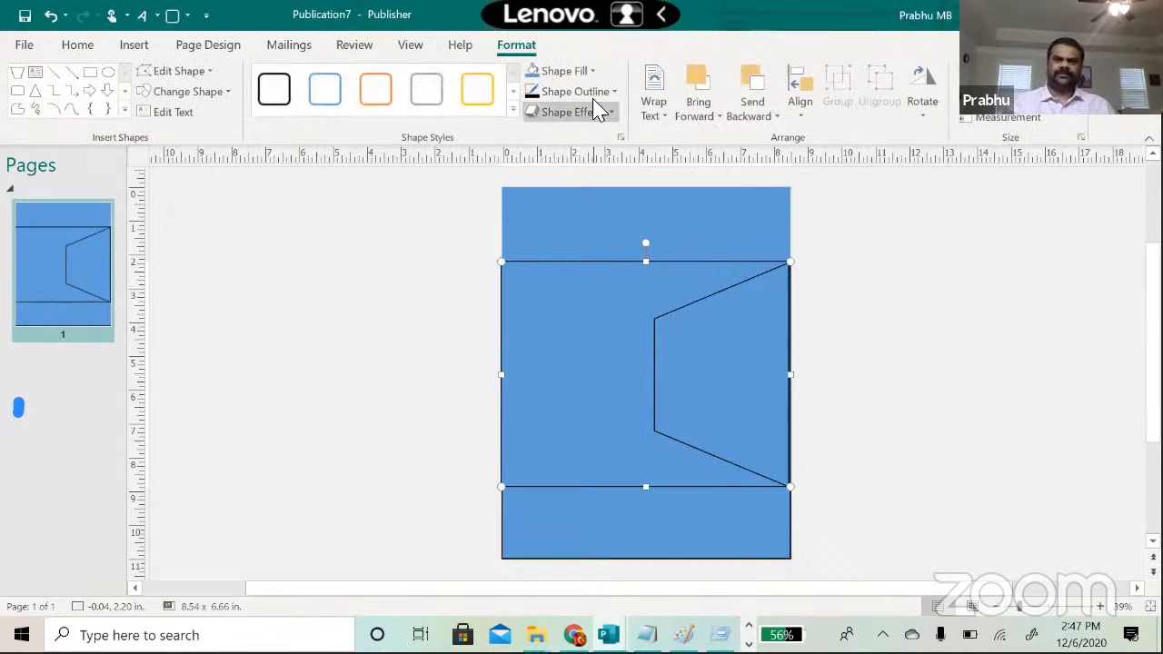
pyautogui.click(595, 72)
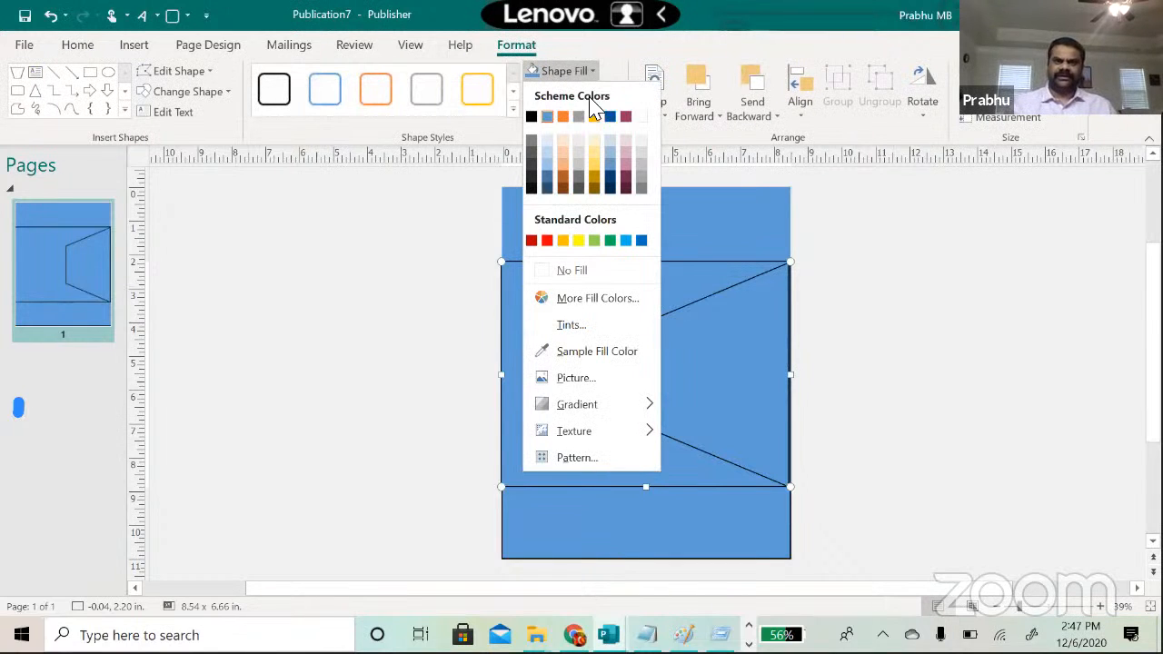
pyautogui.click(594, 117)
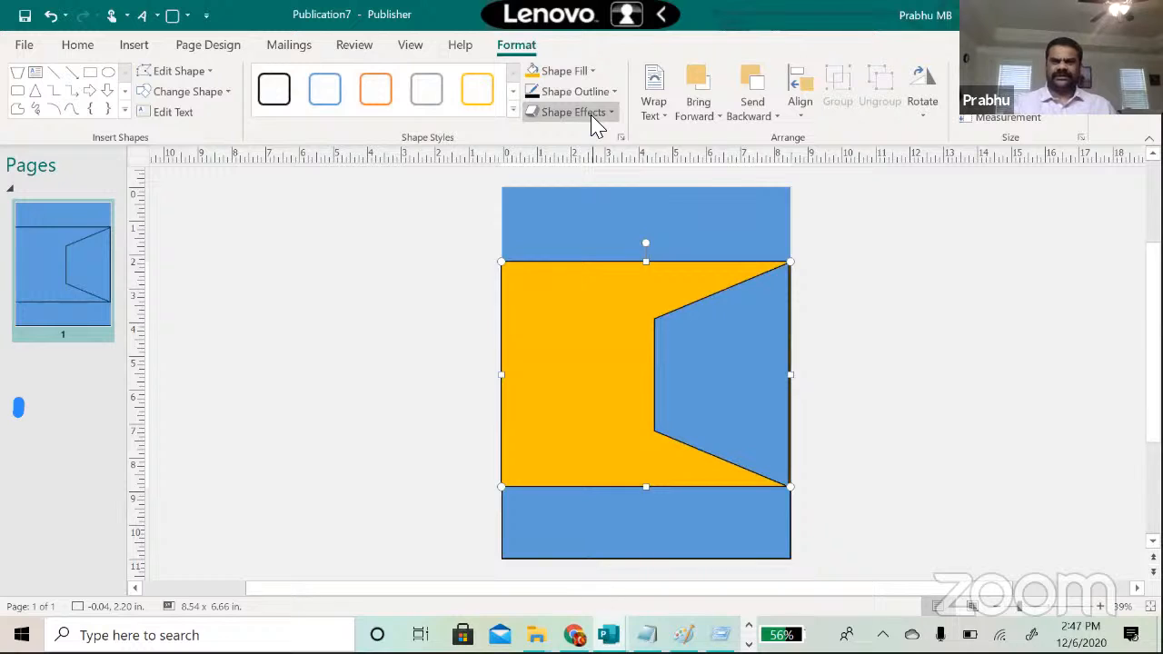
# Step: Fill the trapezoid with maroon
pyautogui.click(734, 334)
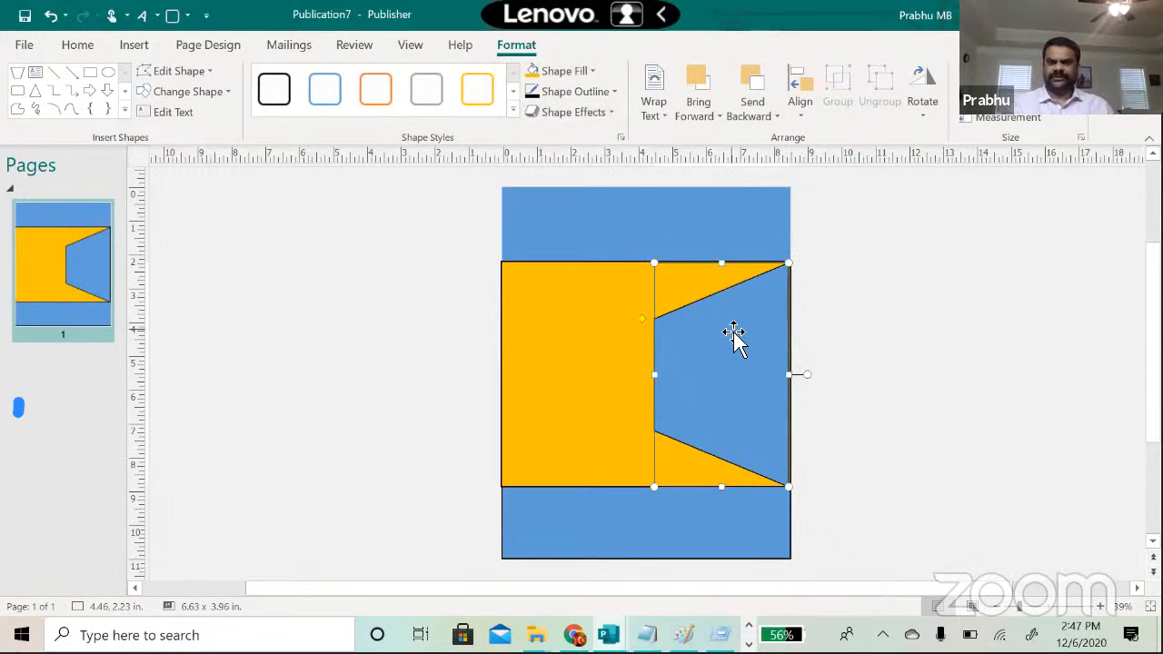
pyautogui.click(591, 73)
pyautogui.click(626, 116)
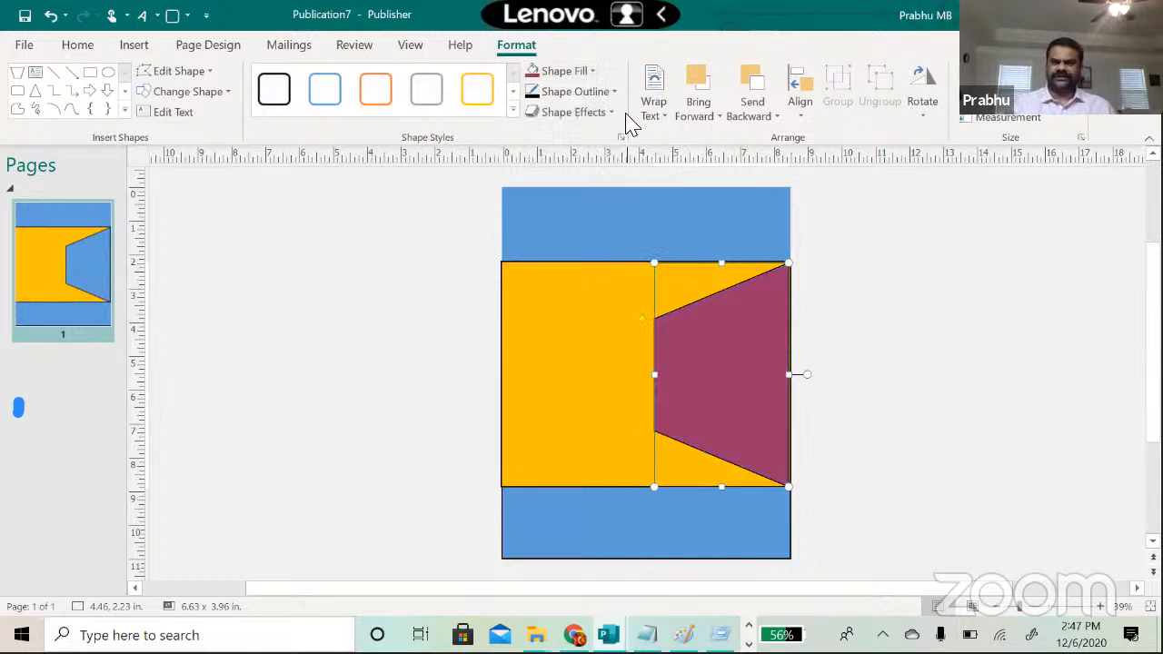
pyautogui.click(903, 300)
pyautogui.click(570, 305)
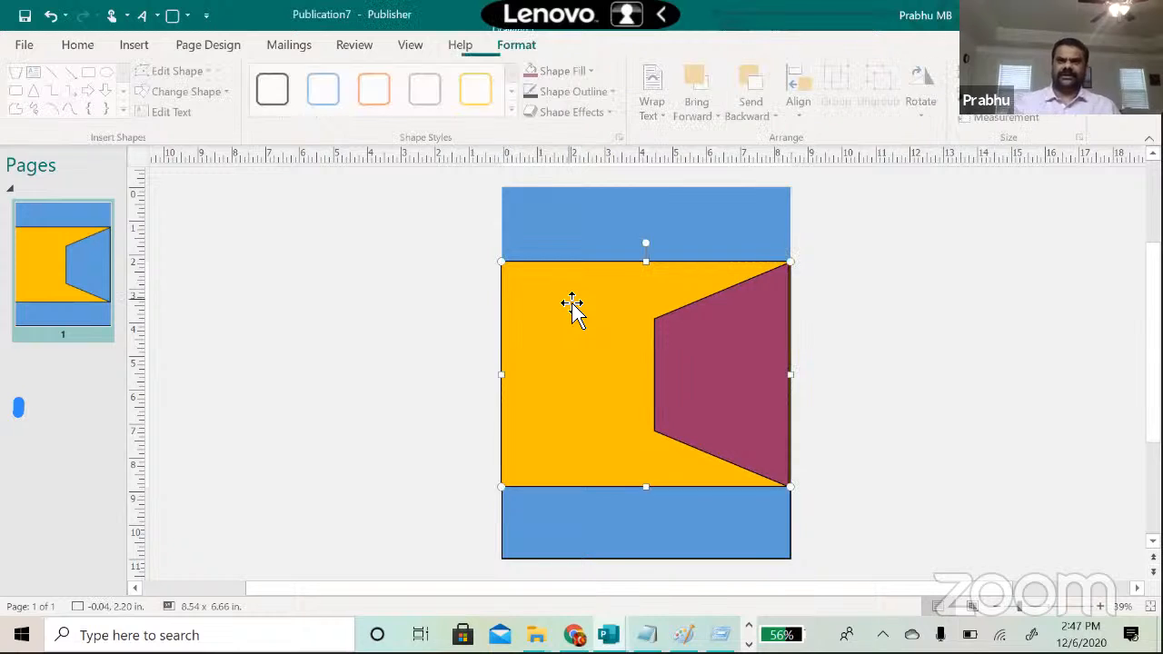
# Step: Set the gold rectangle's line colour to No Outline
pyautogui.rightClick(568, 300)
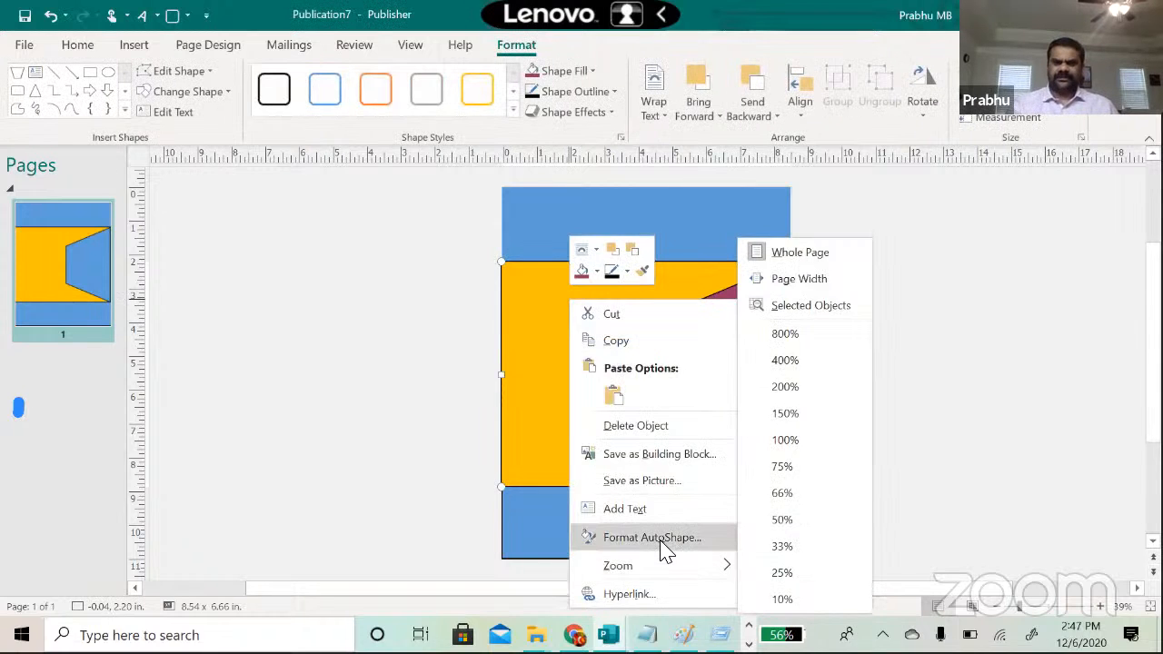
pyautogui.click(662, 538)
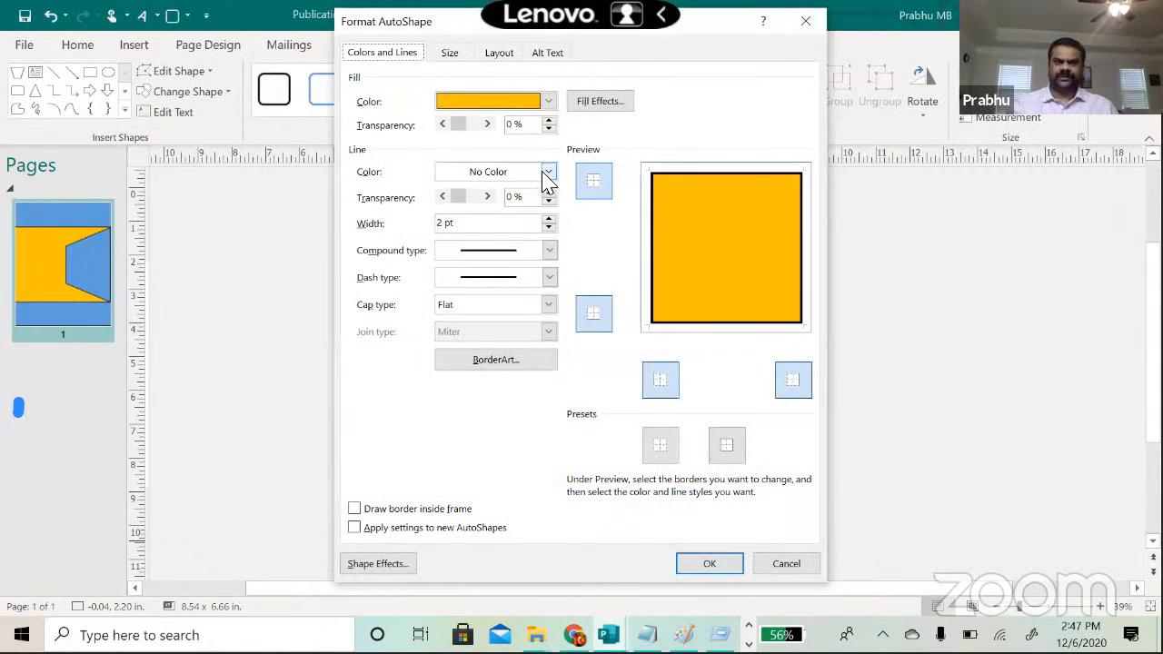
pyautogui.click(548, 172)
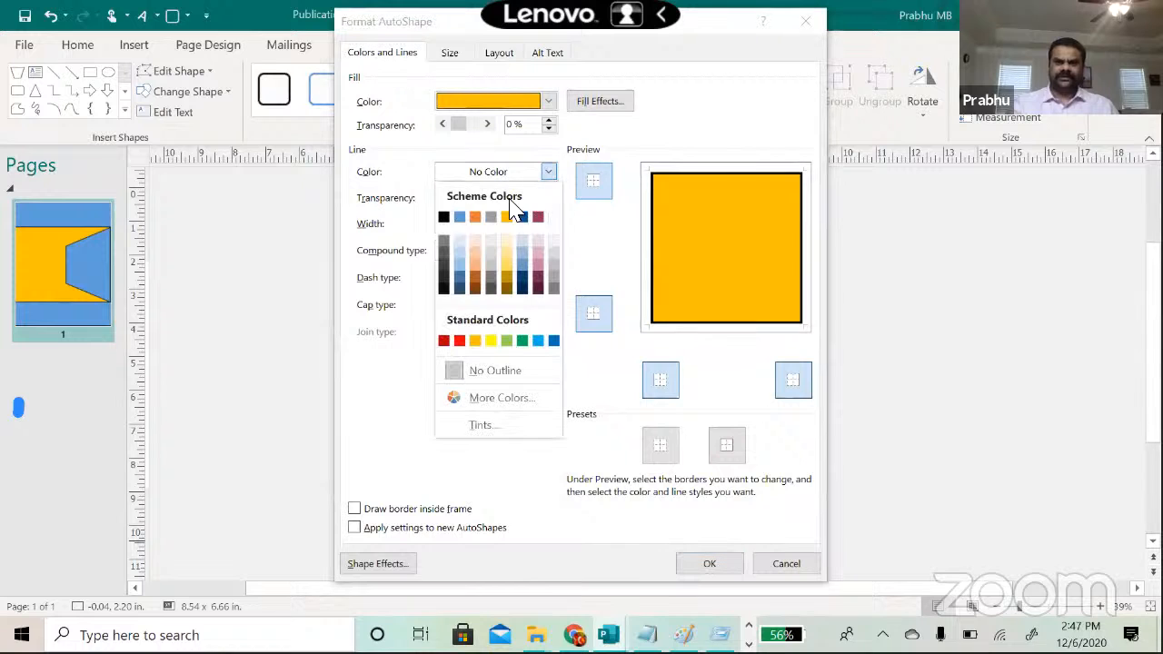
pyautogui.click(527, 374)
pyautogui.click(715, 562)
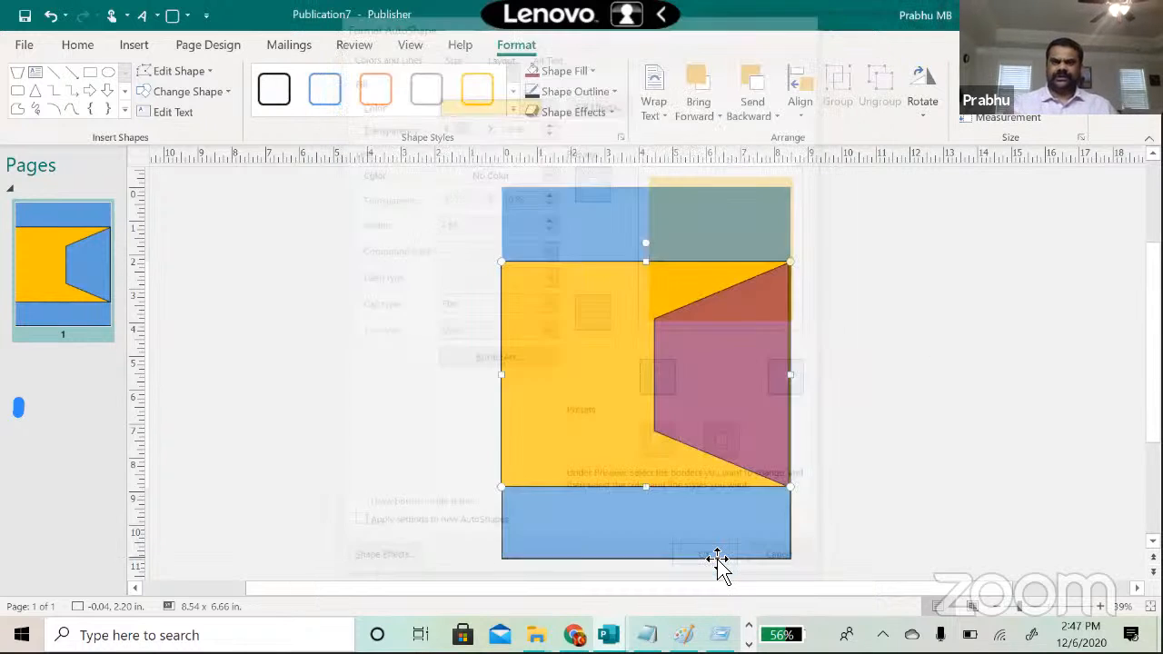
# Step: Set the maroon trapezoid's line colour to No Outline
pyautogui.click(701, 425)
pyautogui.rightClick(695, 414)
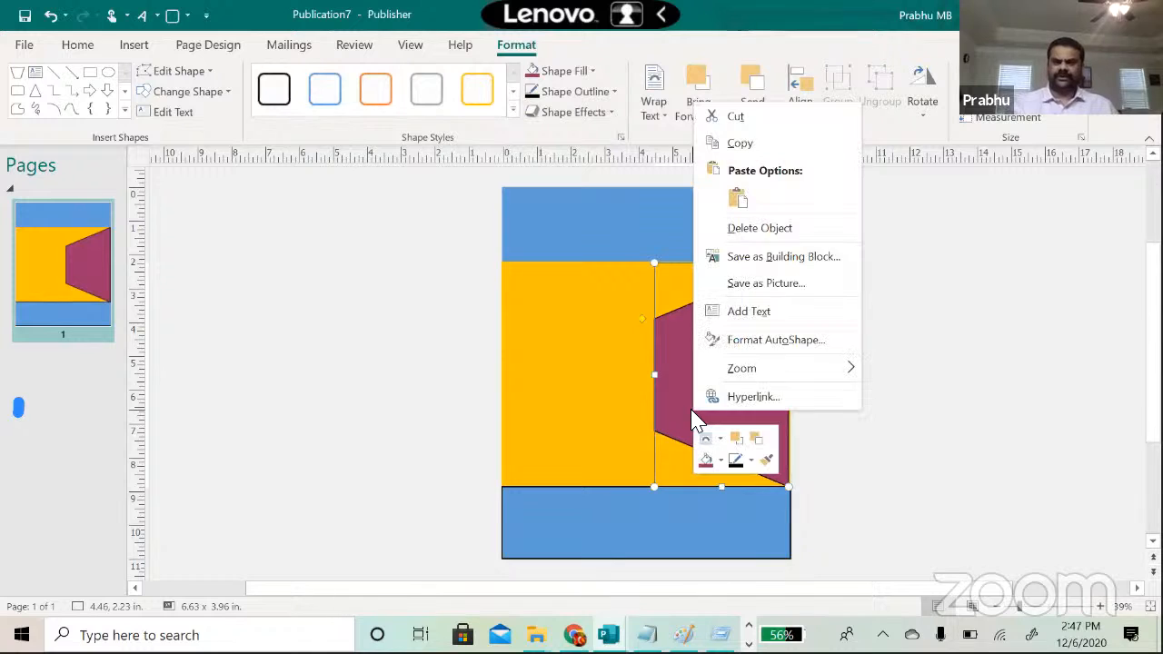
pyautogui.click(740, 342)
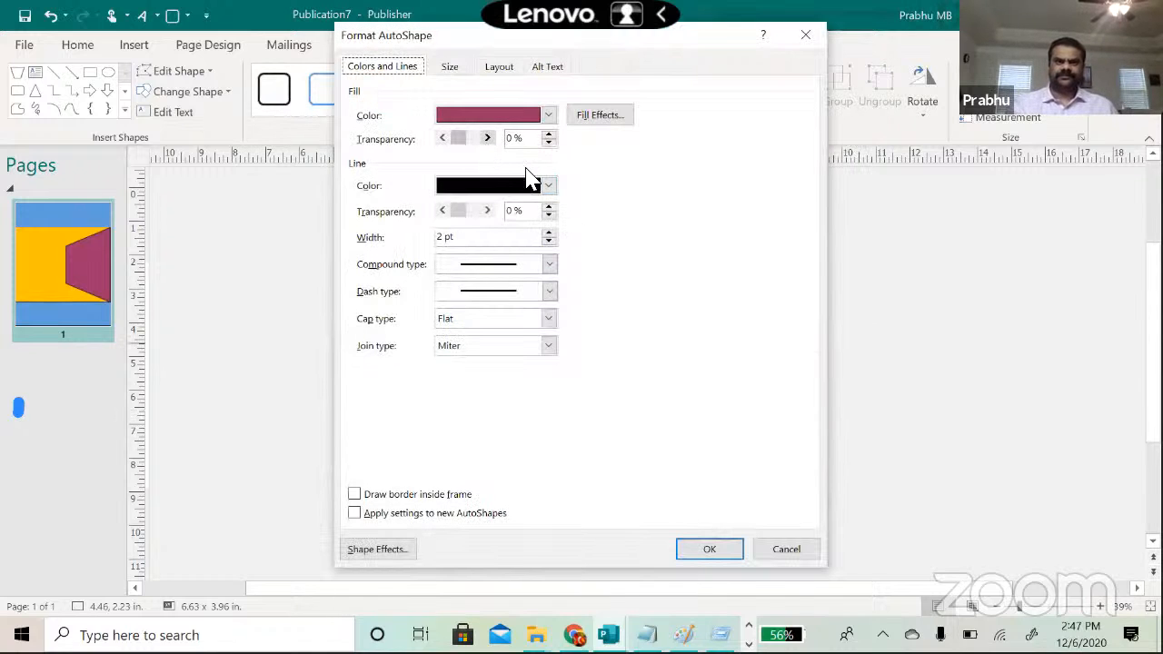
pyautogui.click(550, 186)
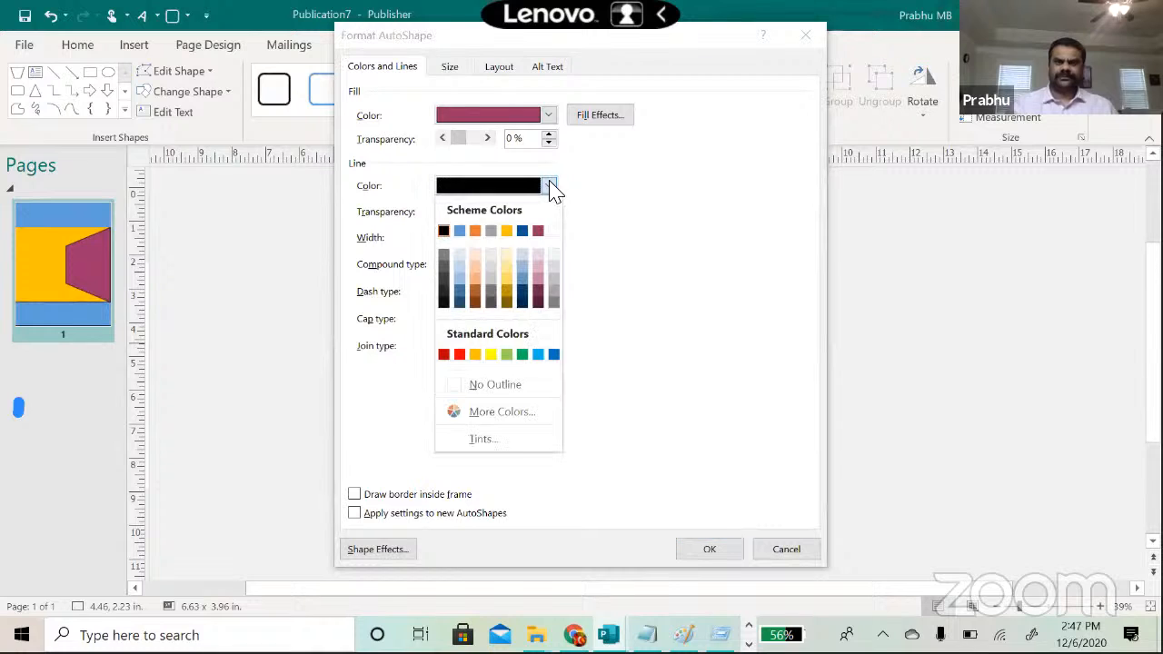
pyautogui.click(507, 385)
pyautogui.click(722, 549)
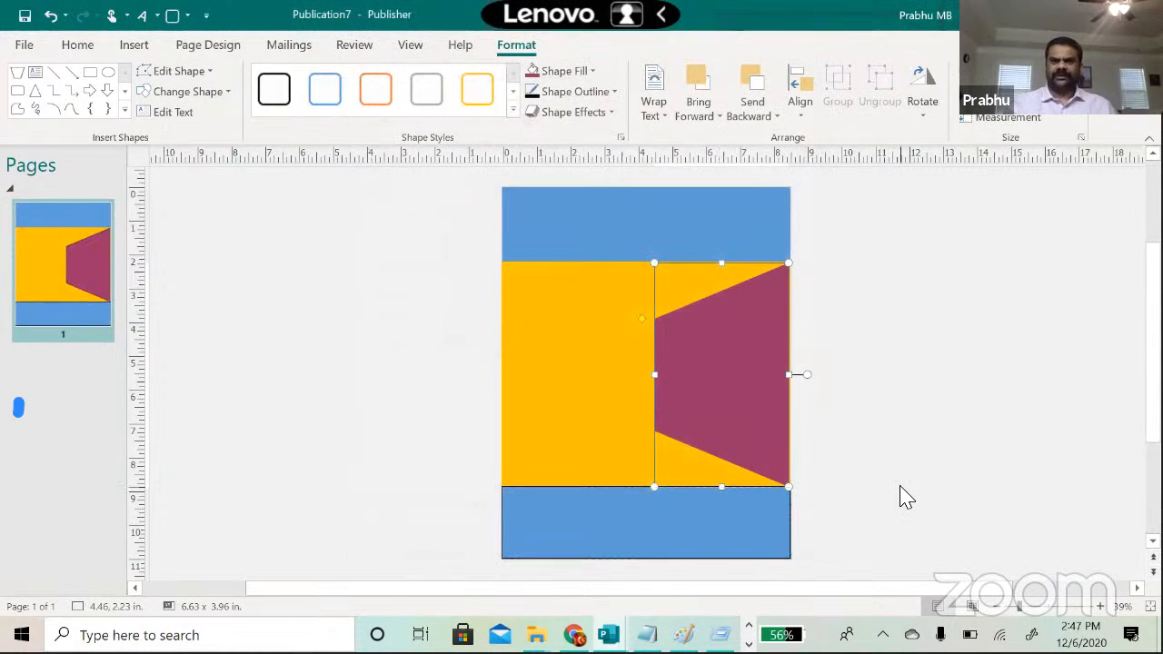
# Step: Set the bottom blue band's line colour to No Outline
pyautogui.click(731, 532)
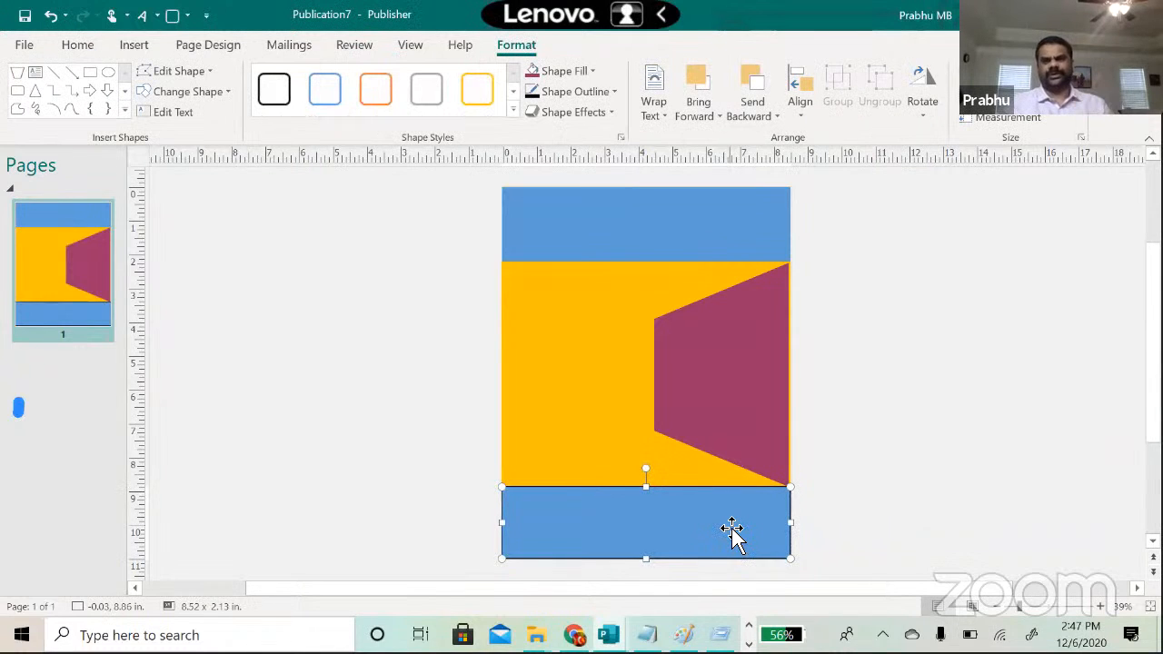
pyautogui.rightClick(729, 525)
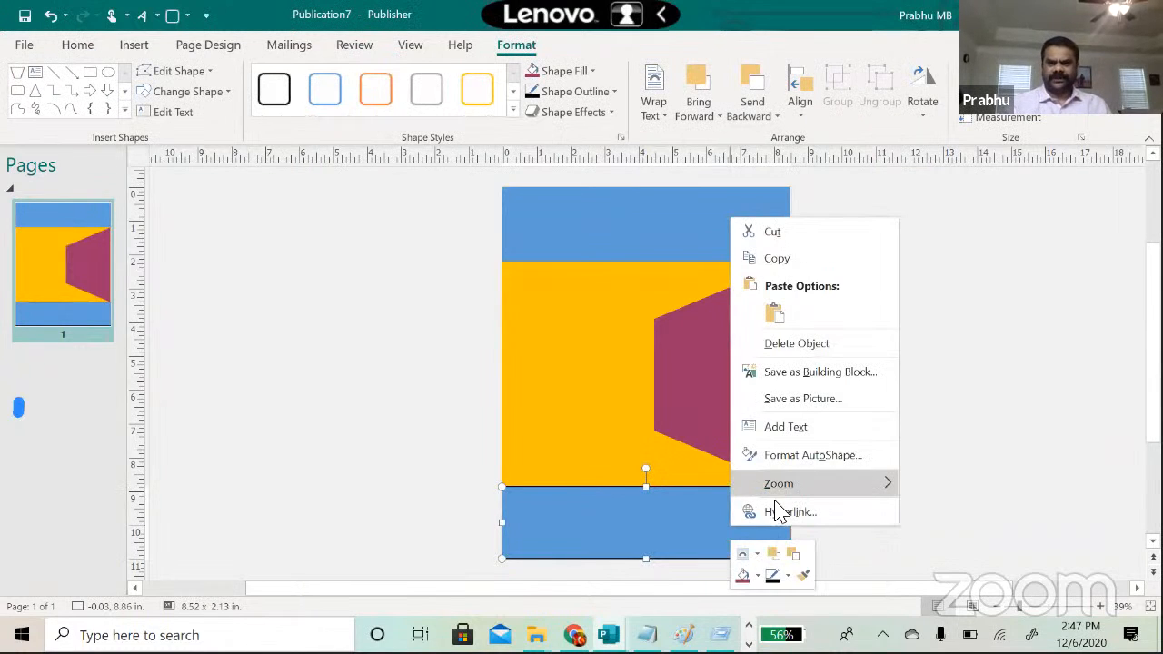
pyautogui.click(783, 459)
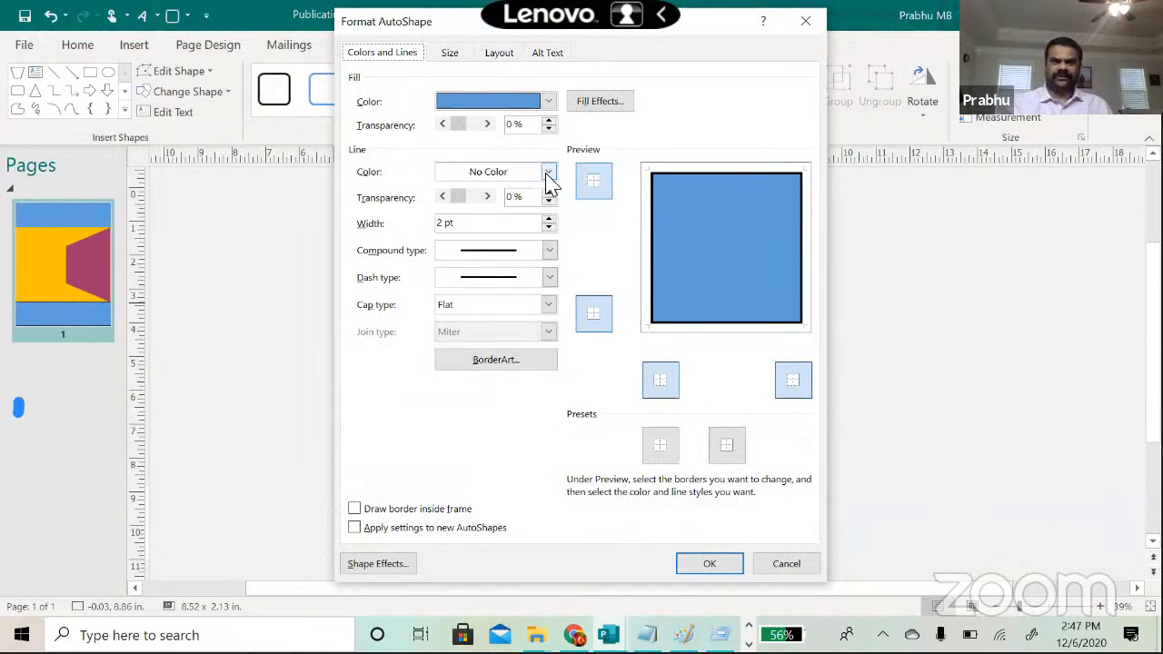
pyautogui.click(547, 172)
pyautogui.click(490, 373)
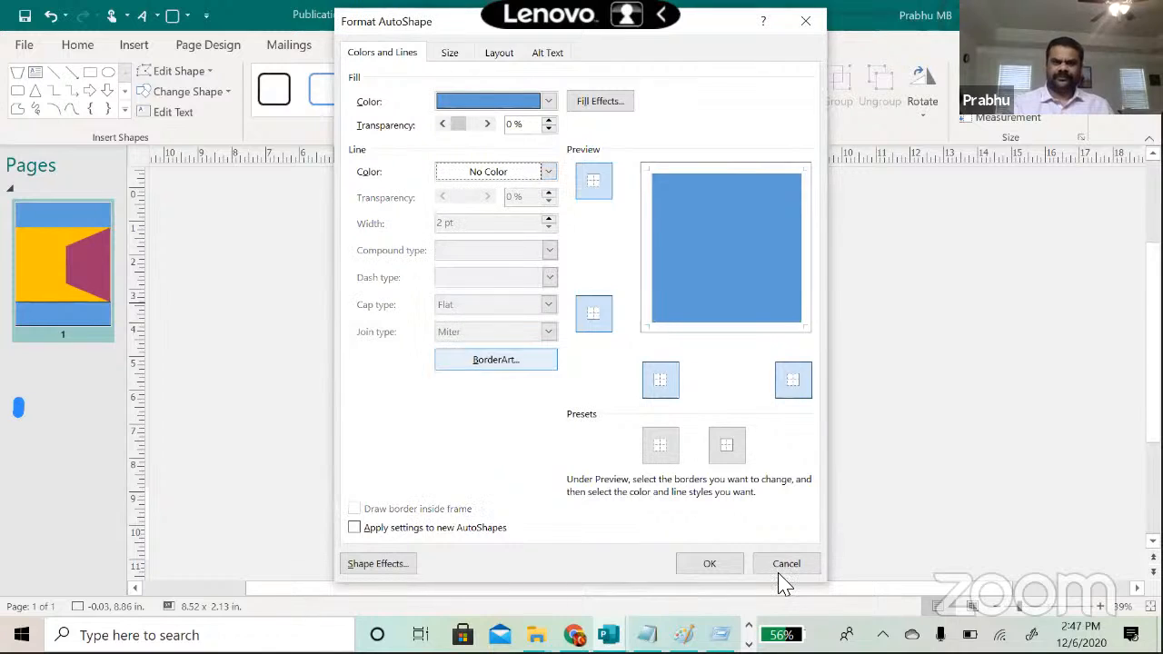
pyautogui.click(781, 568)
pyautogui.click(868, 519)
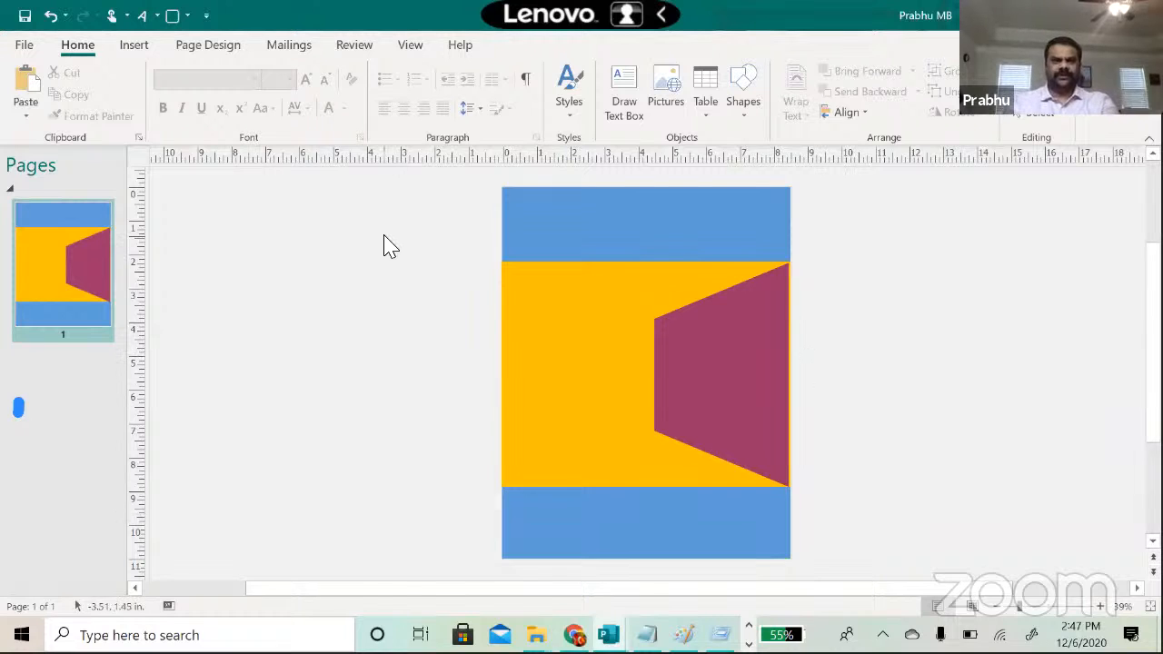
# Step: Insert plain WordArt reading 'Greater Atlanta Tamil Sangam' and fit it into the top blue band
pyautogui.click(155, 15)
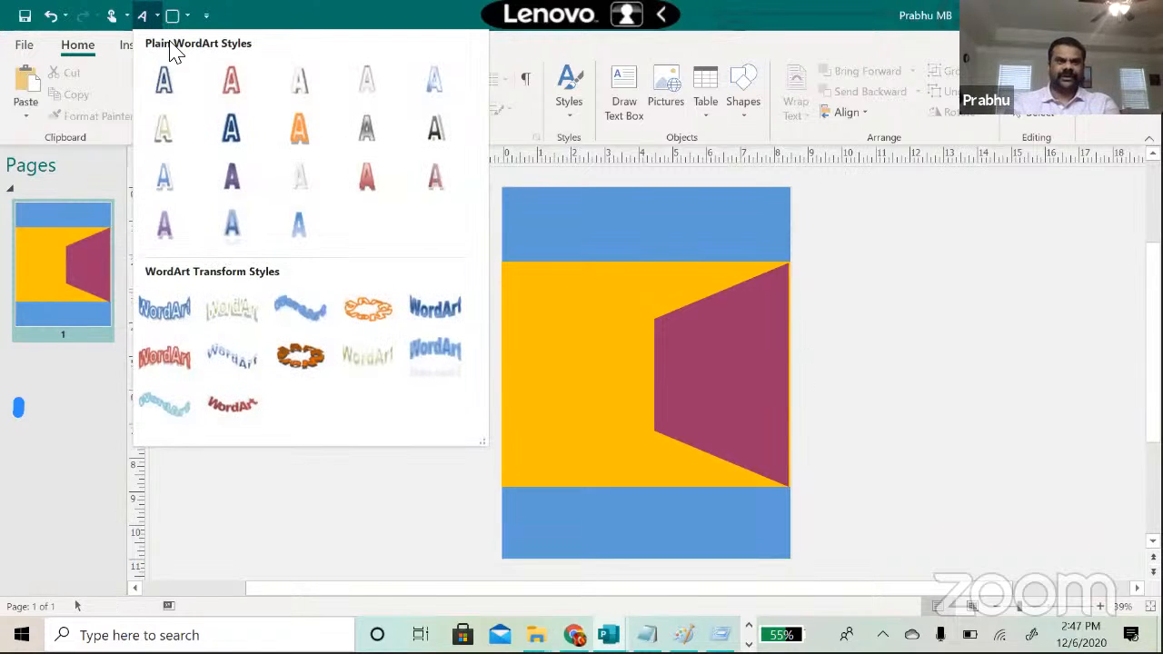
pyautogui.click(295, 177)
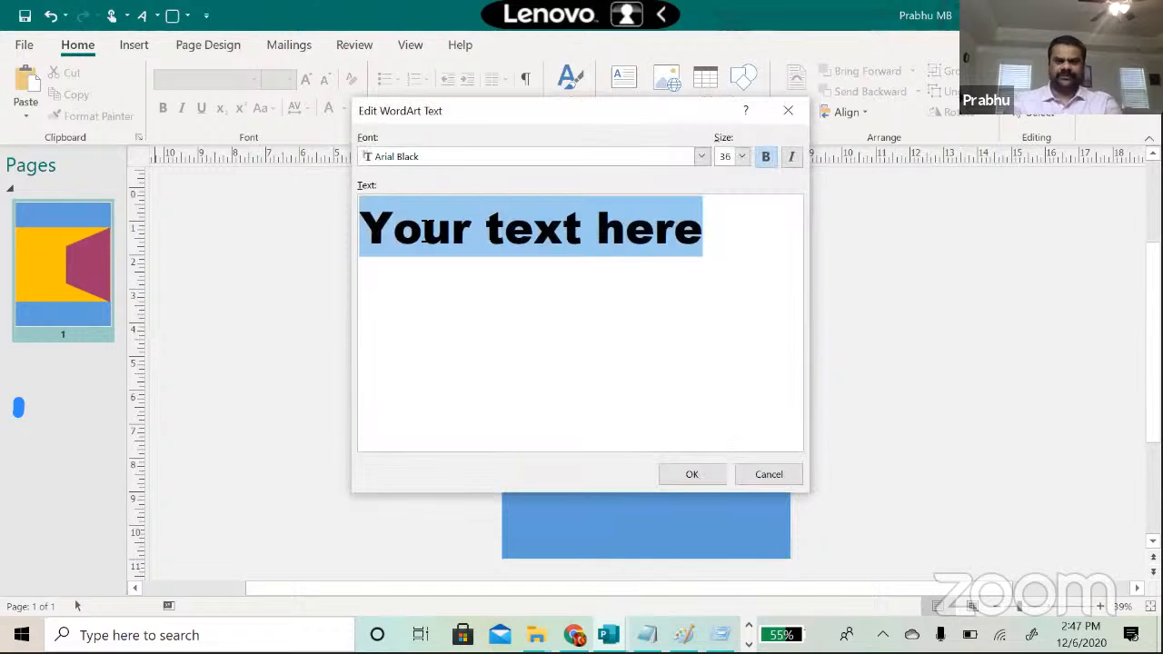
pyautogui.write('Greater Atla')
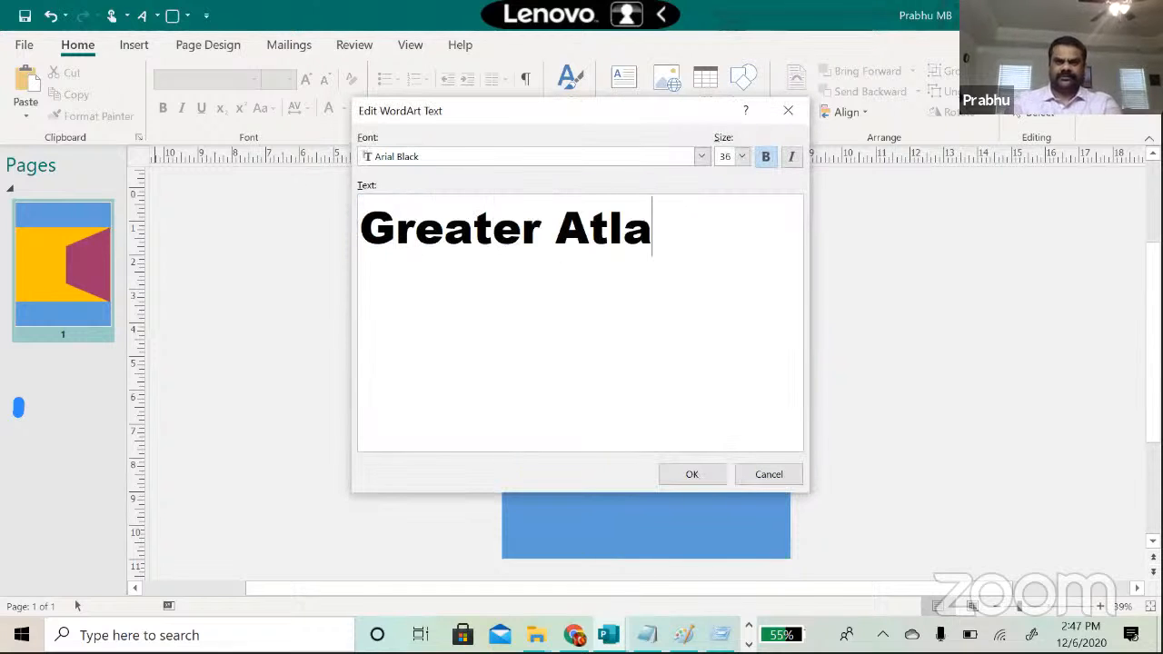
pyautogui.write('nta Tamil Sangam')
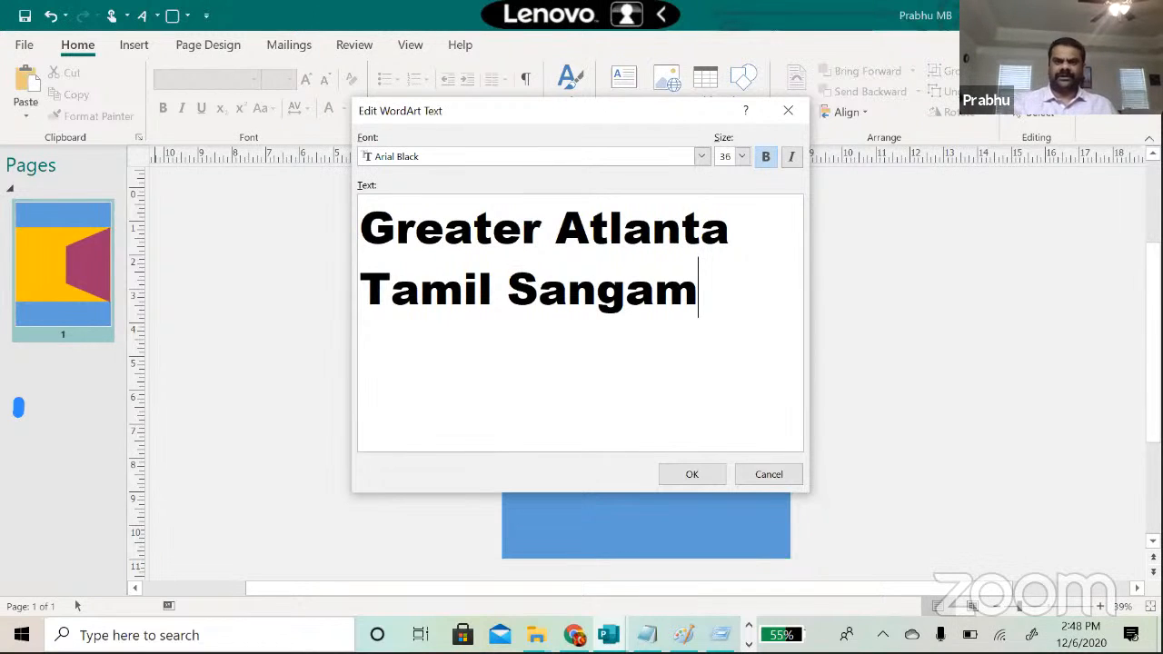
pyautogui.click(717, 475)
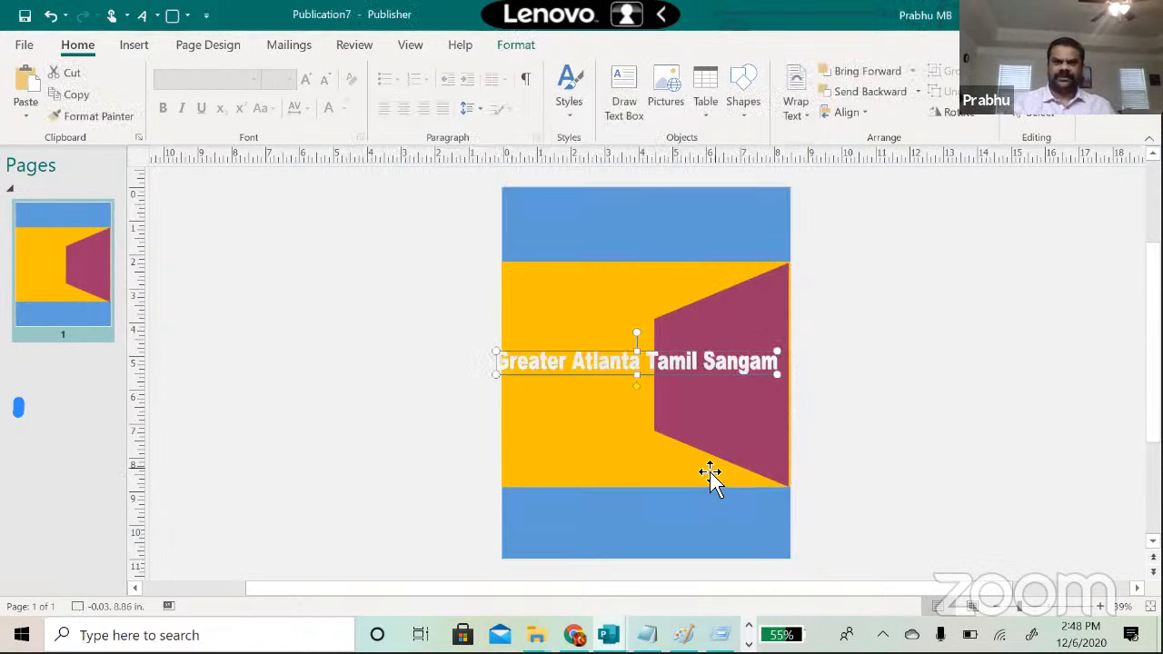
pyautogui.moveTo(639, 361); pyautogui.dragTo(684, 227)
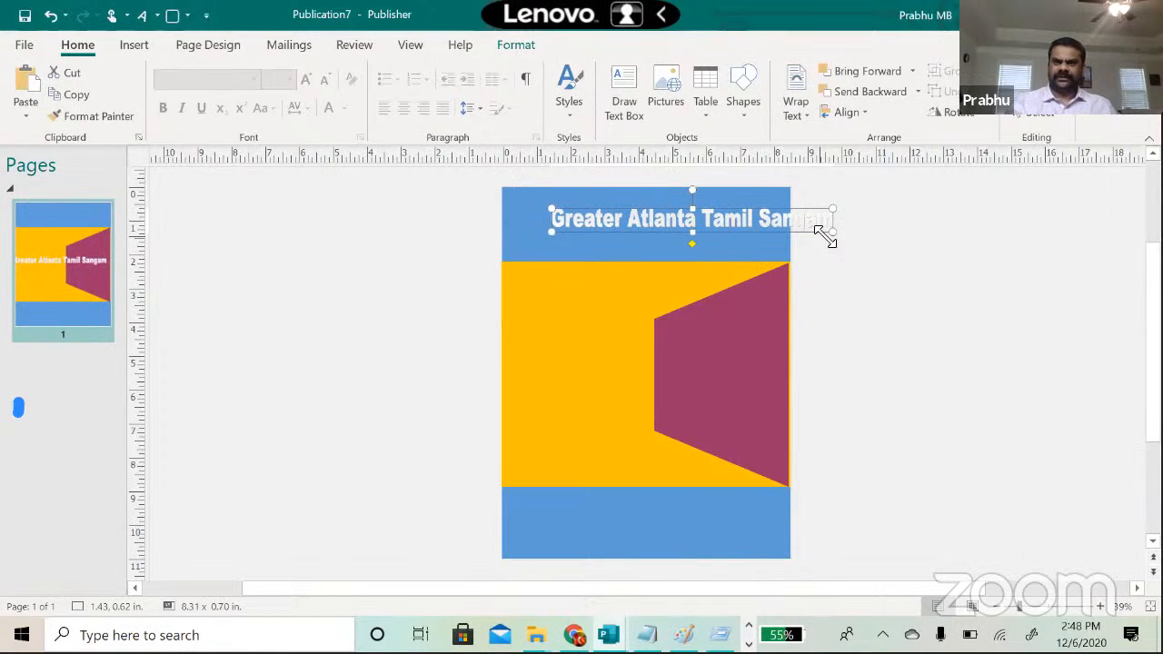
pyautogui.moveTo(832, 237); pyautogui.dragTo(769, 238)
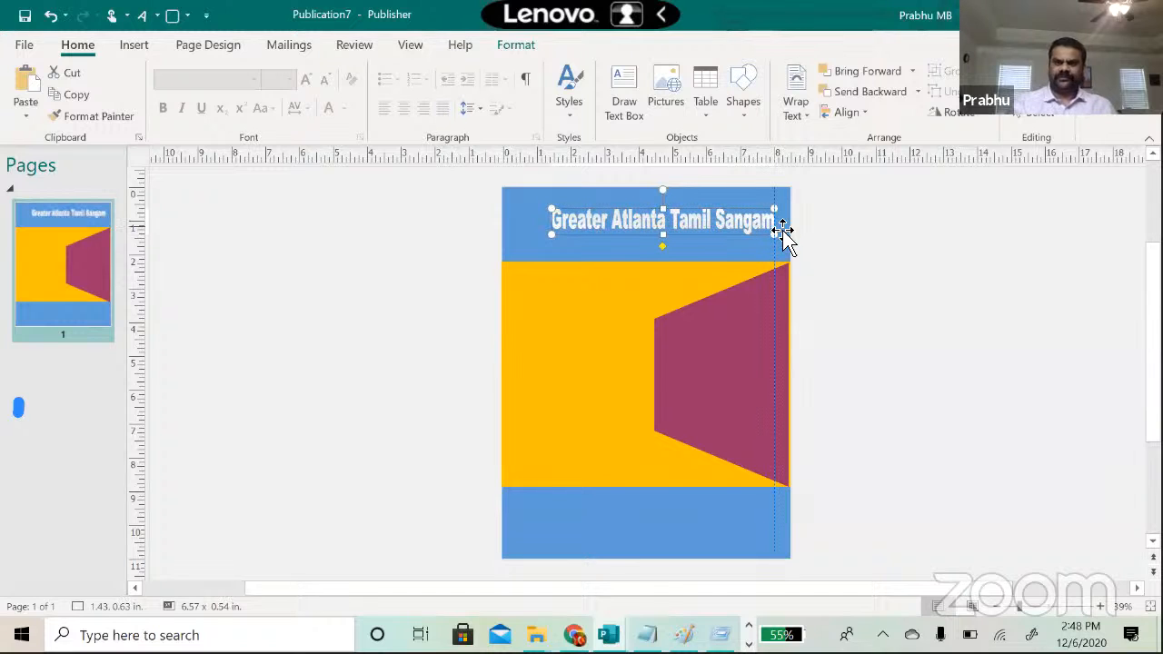
pyautogui.click(846, 249)
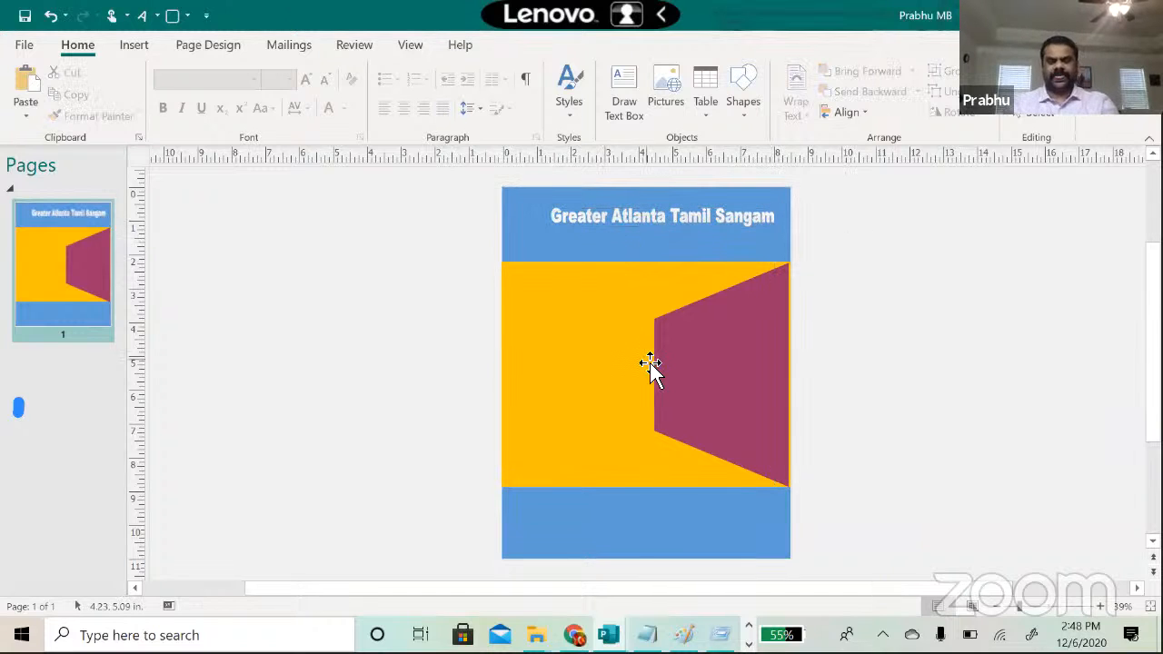
# Step: Bring the circular Tamil Sangam logo over from the Volunteer Appreciation flyer and place it left of the header
pyautogui.hotkey('alt', 'Tab')
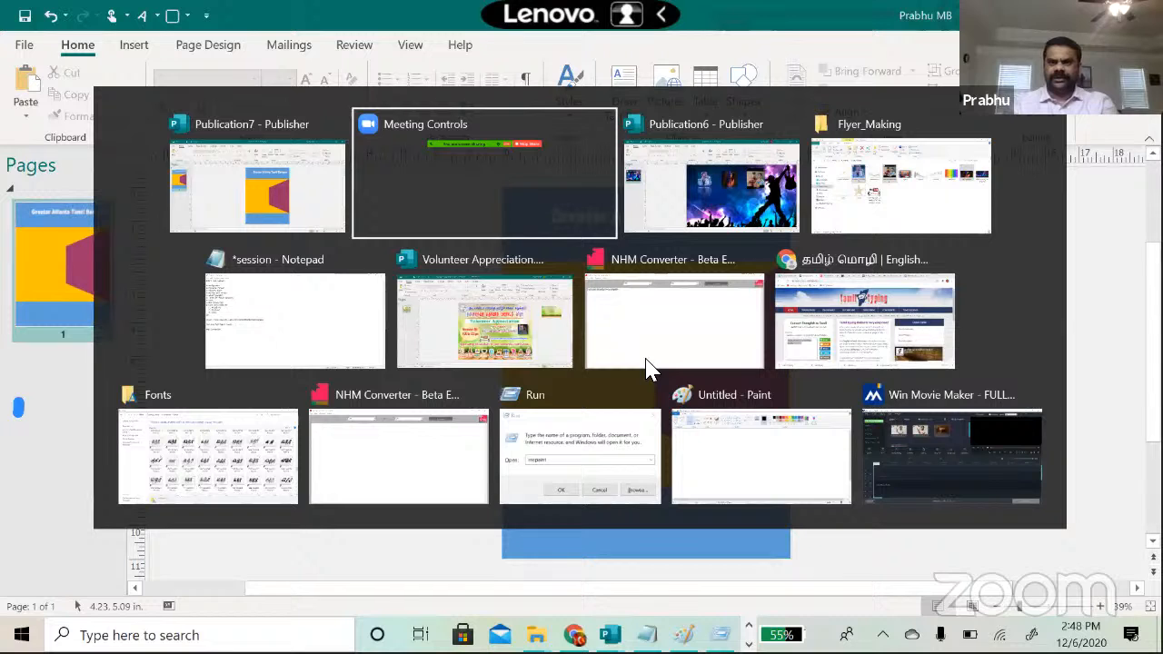
pyautogui.hotkey('alt', 'Tab')
pyautogui.hotkey('alt', 'Tab')
pyautogui.hotkey('alt', 'Tab')
pyautogui.hotkey('alt', 'Tab')
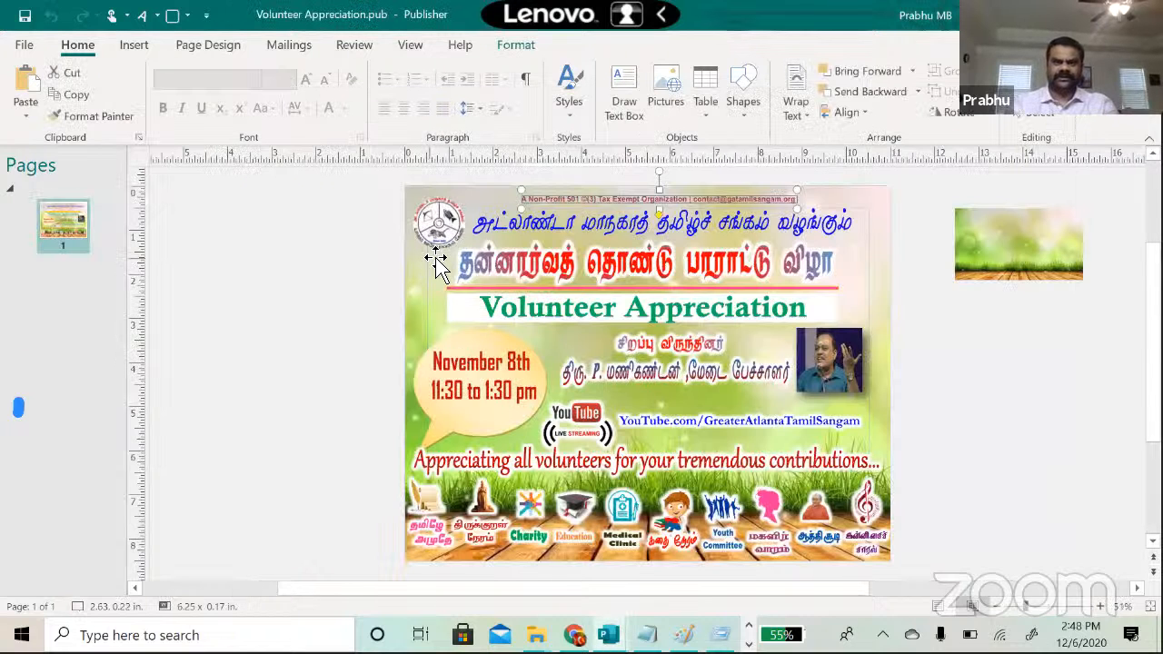
pyautogui.click(441, 229)
pyautogui.hotkey('alt', 'Tab')
pyautogui.hotkey('alt', 'Tab')
pyautogui.hotkey('alt', 'Tab')
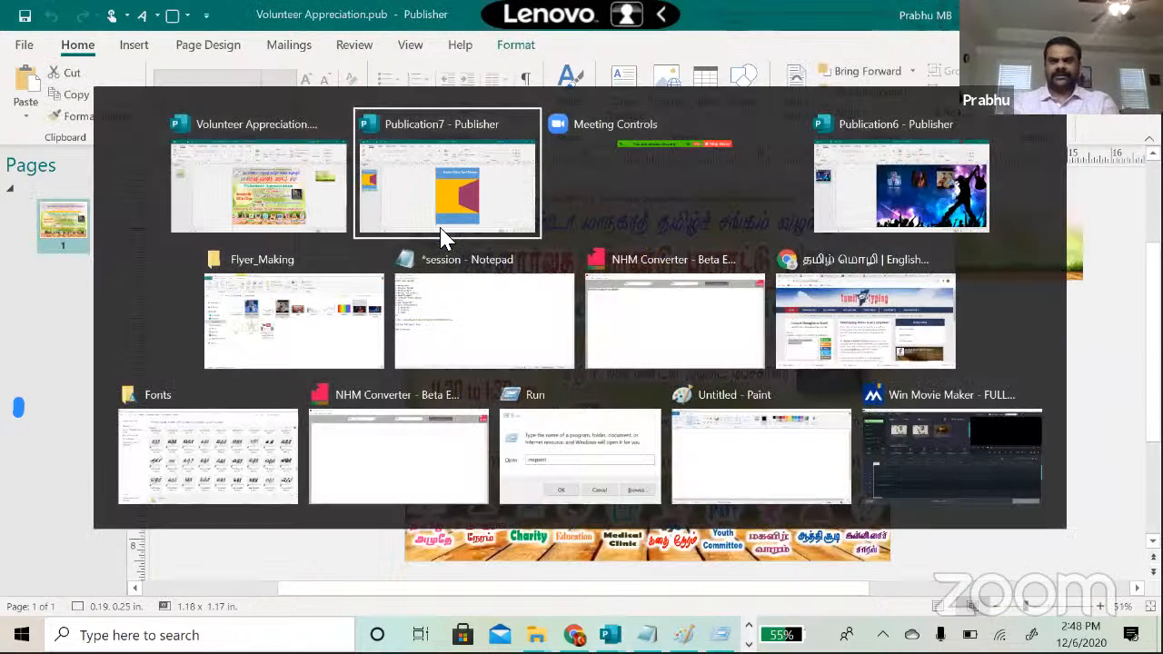
pyautogui.hotkey('alt', 'Tab')
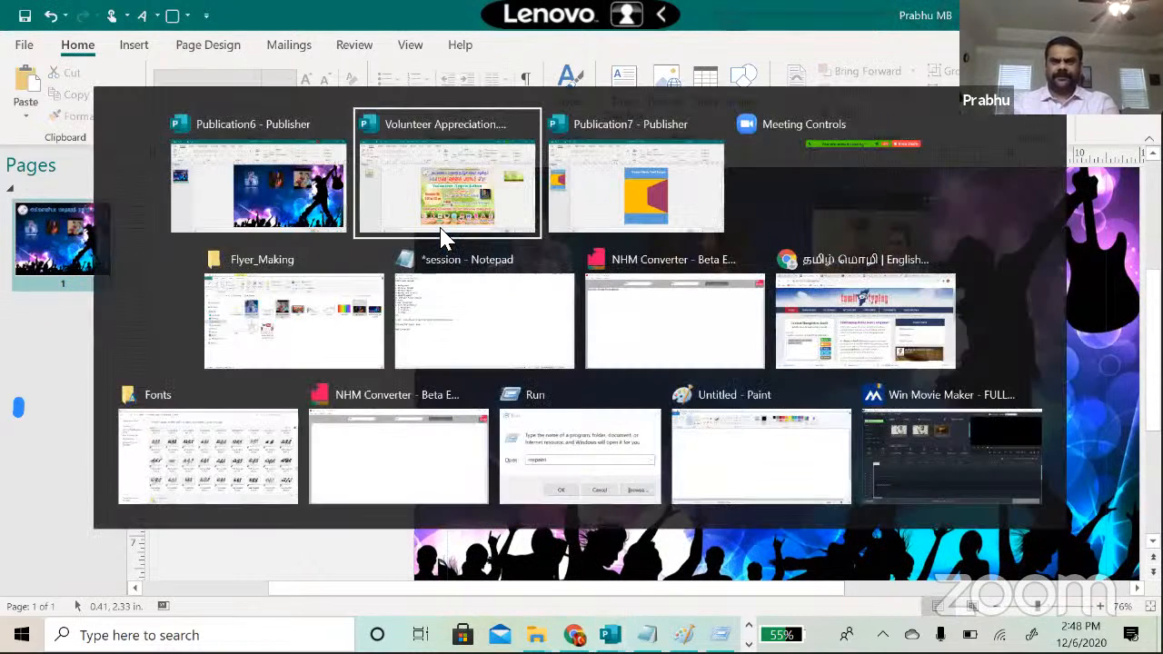
pyautogui.hotkey('ctrl', 'v')
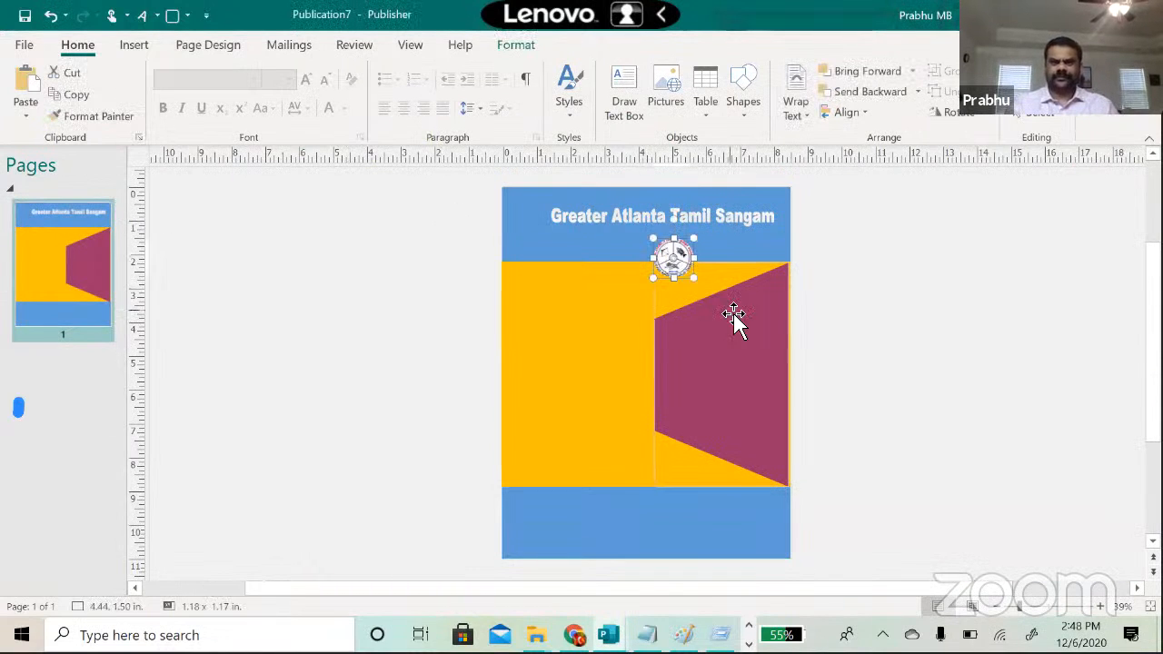
pyautogui.moveTo(668, 256); pyautogui.dragTo(612, 235)
pyautogui.click(595, 227)
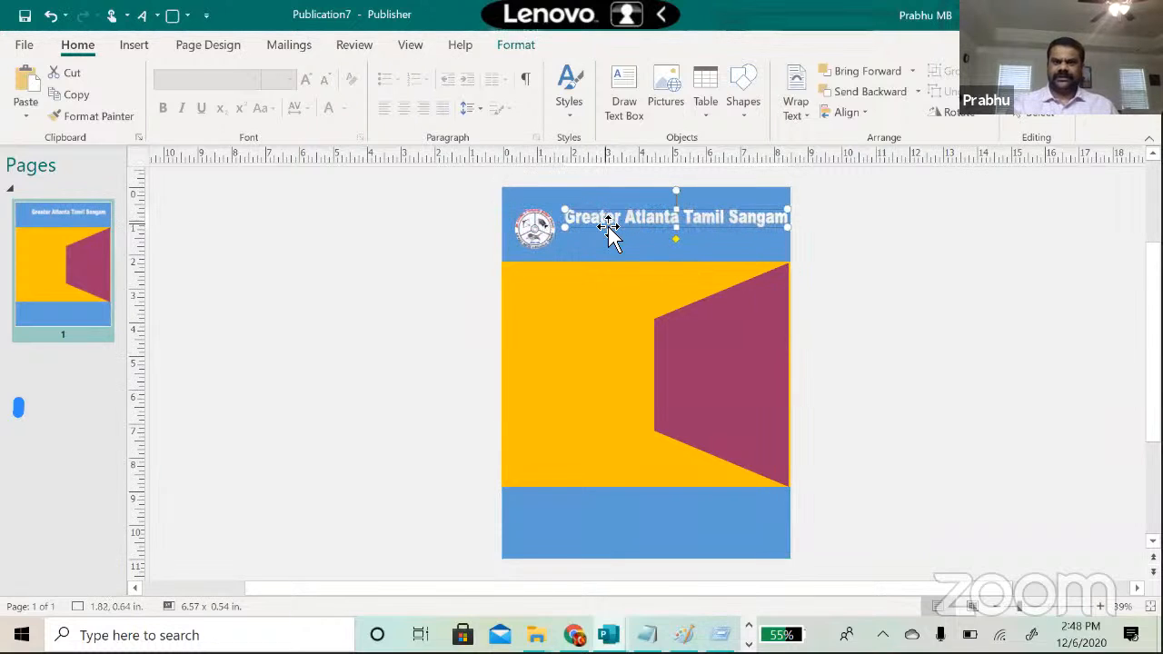
pyautogui.click(329, 294)
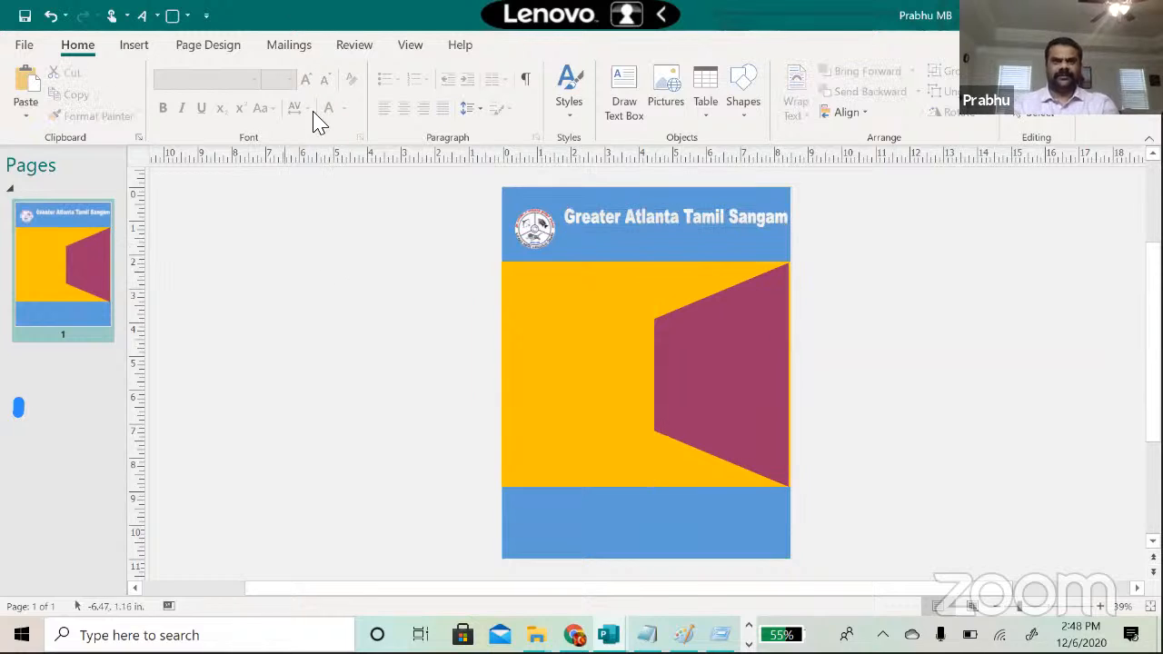
# Step: Add reflected WordArt reading 'Grand Diwali Celebration' and move it higher on the yellow panel
pyautogui.click(133, 45)
pyautogui.click(681, 95)
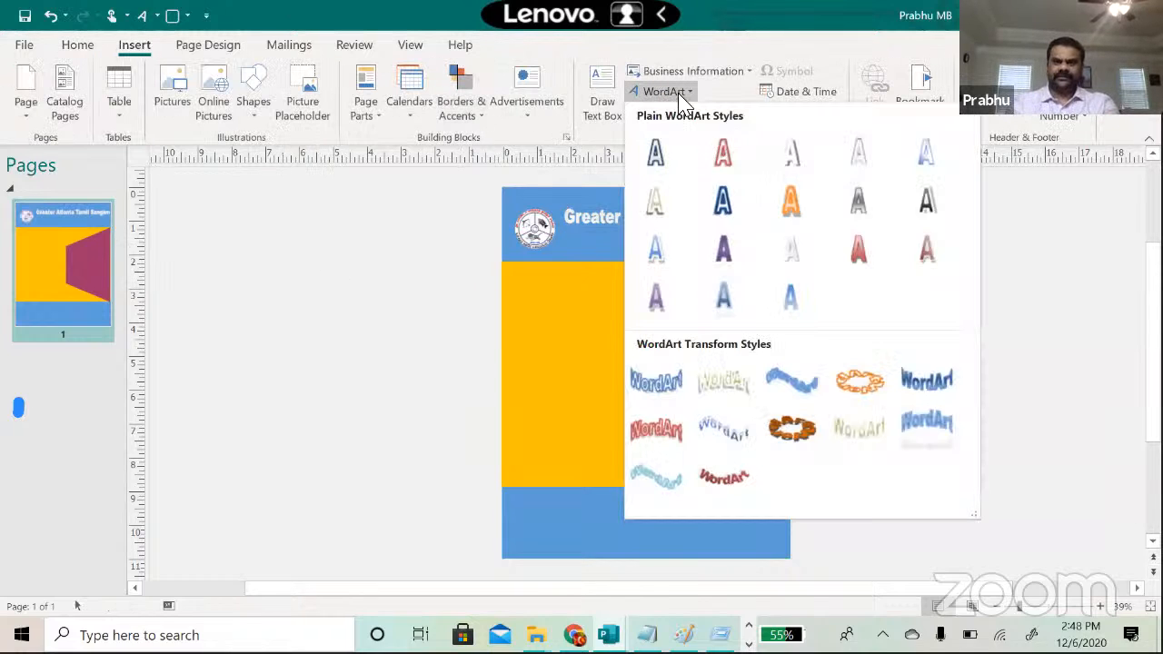
pyautogui.click(720, 302)
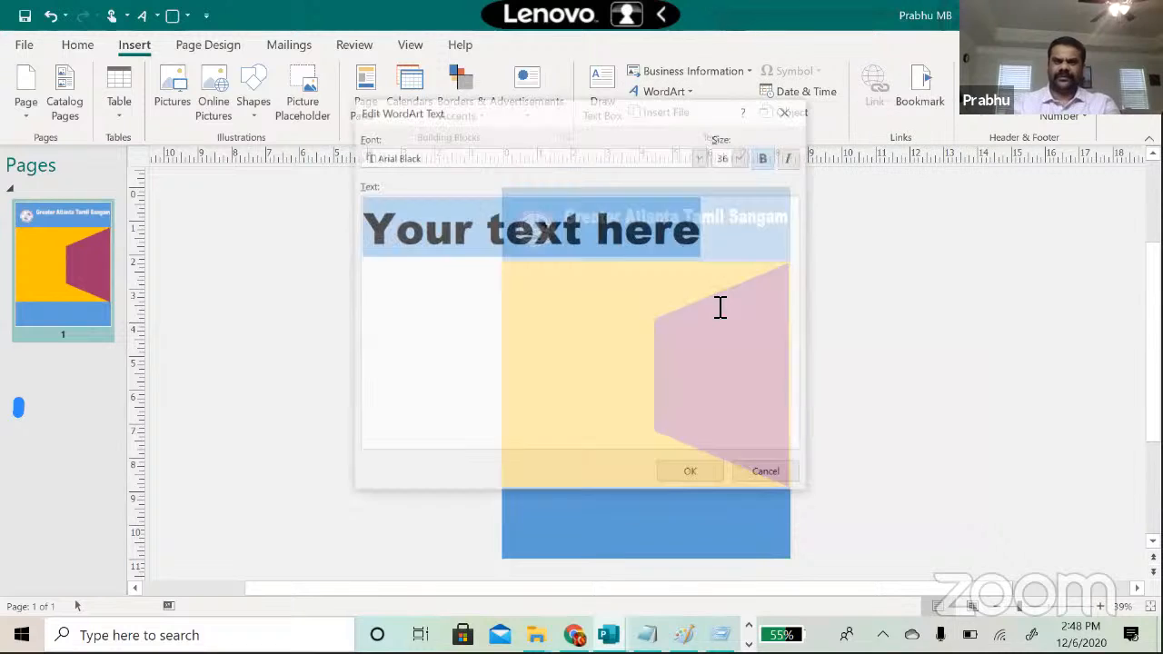
pyautogui.write('Grand Diwl')
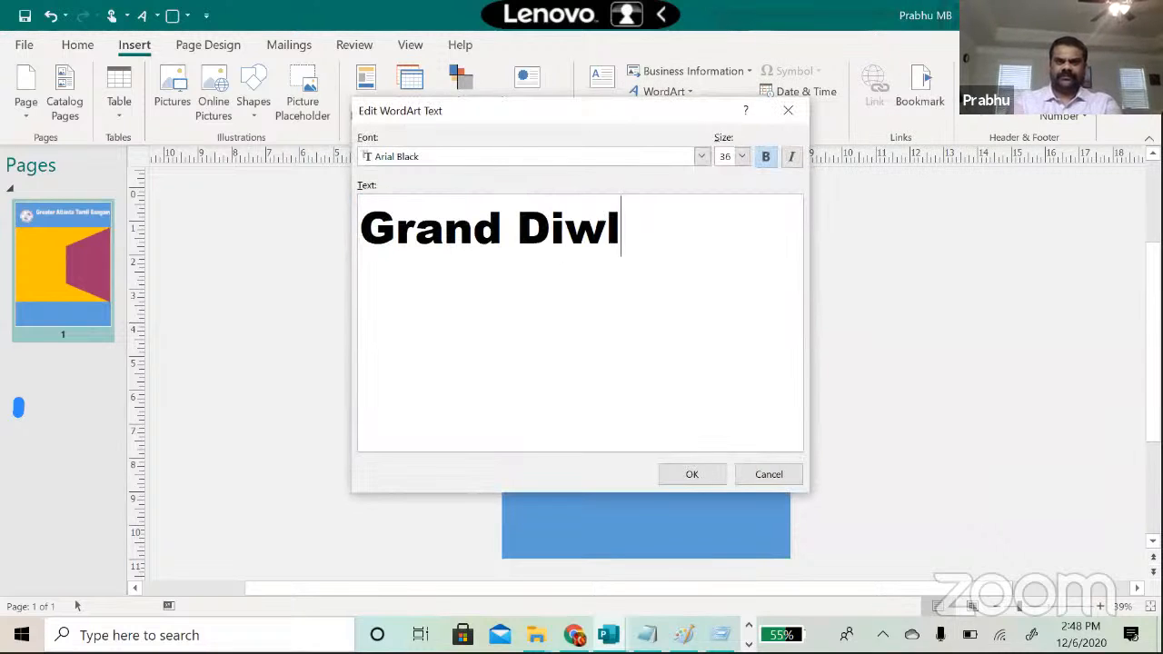
pyautogui.press('BackSpace')
pyautogui.write('ali C')
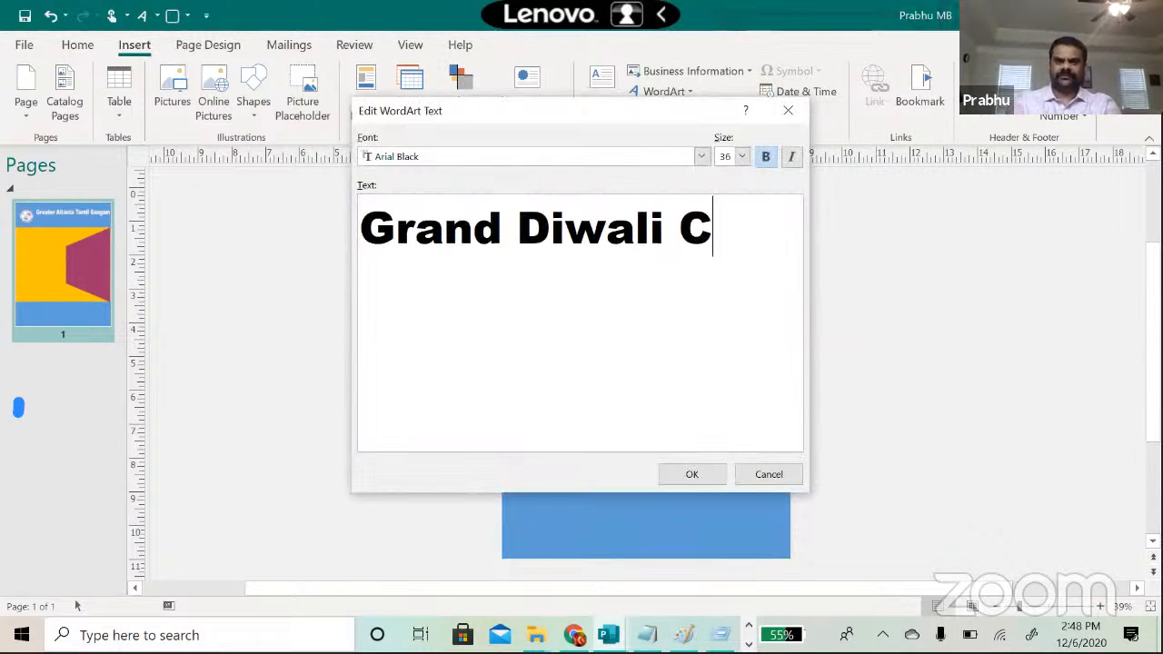
pyautogui.write('elebration')
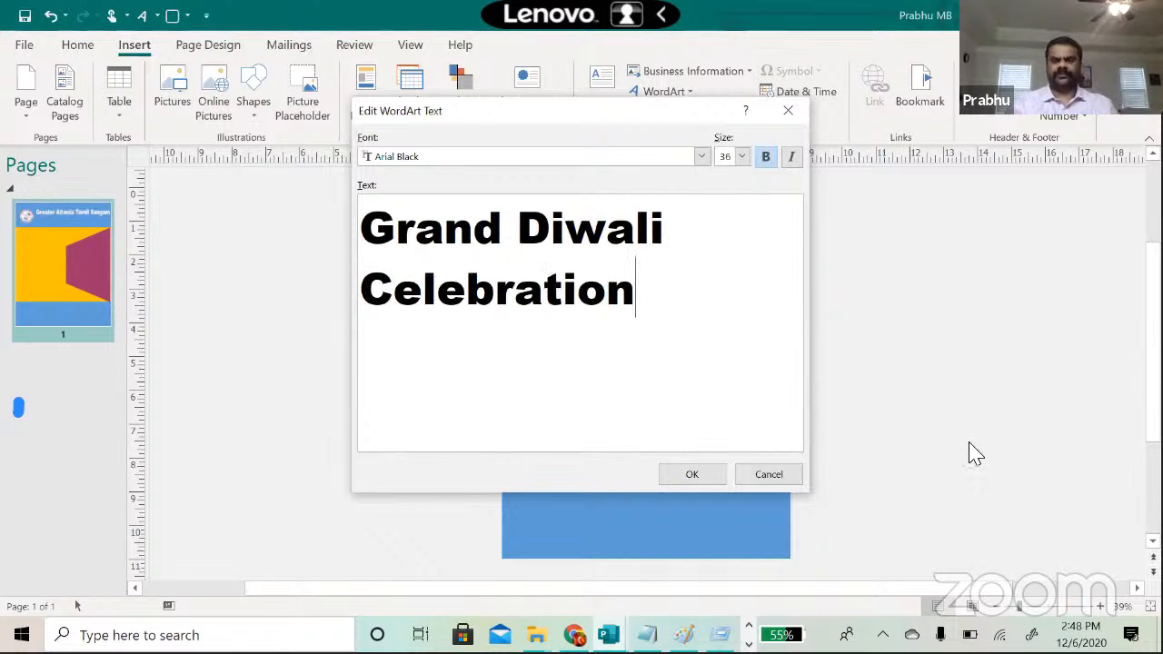
pyautogui.click(715, 479)
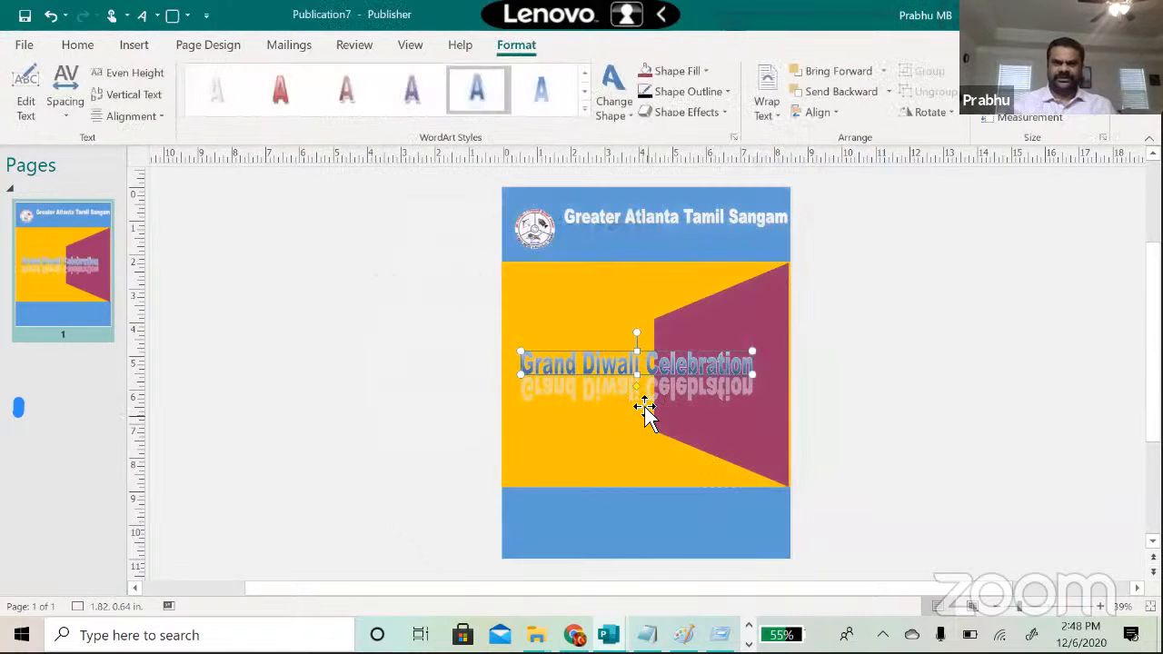
pyautogui.moveTo(625, 365); pyautogui.dragTo(615, 336)
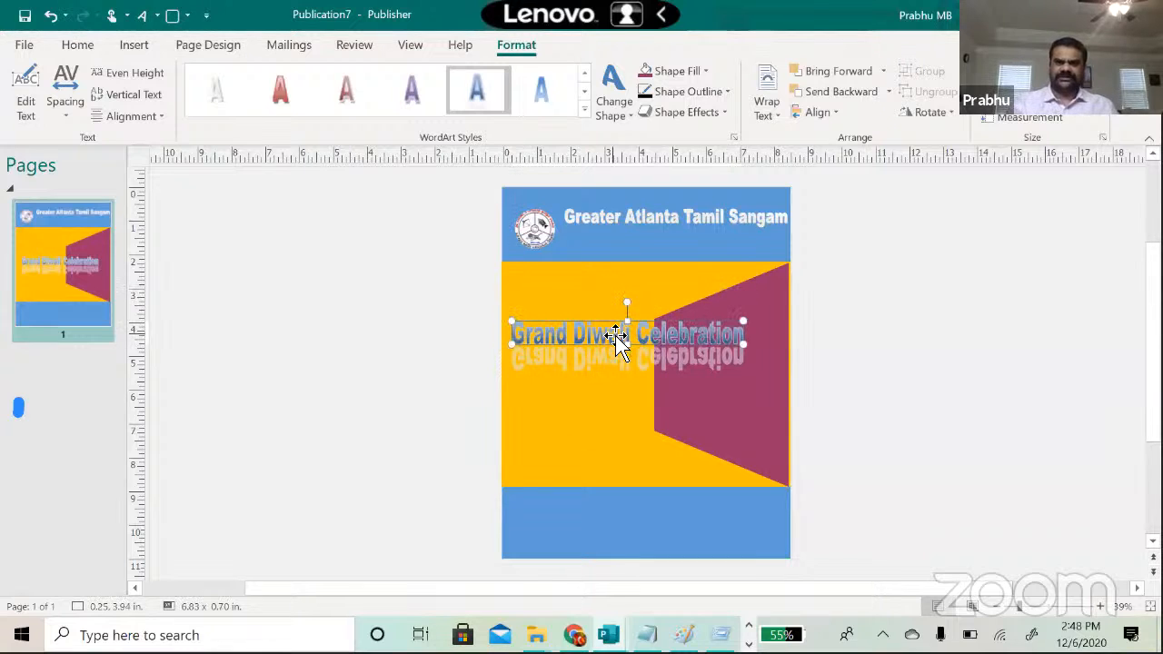
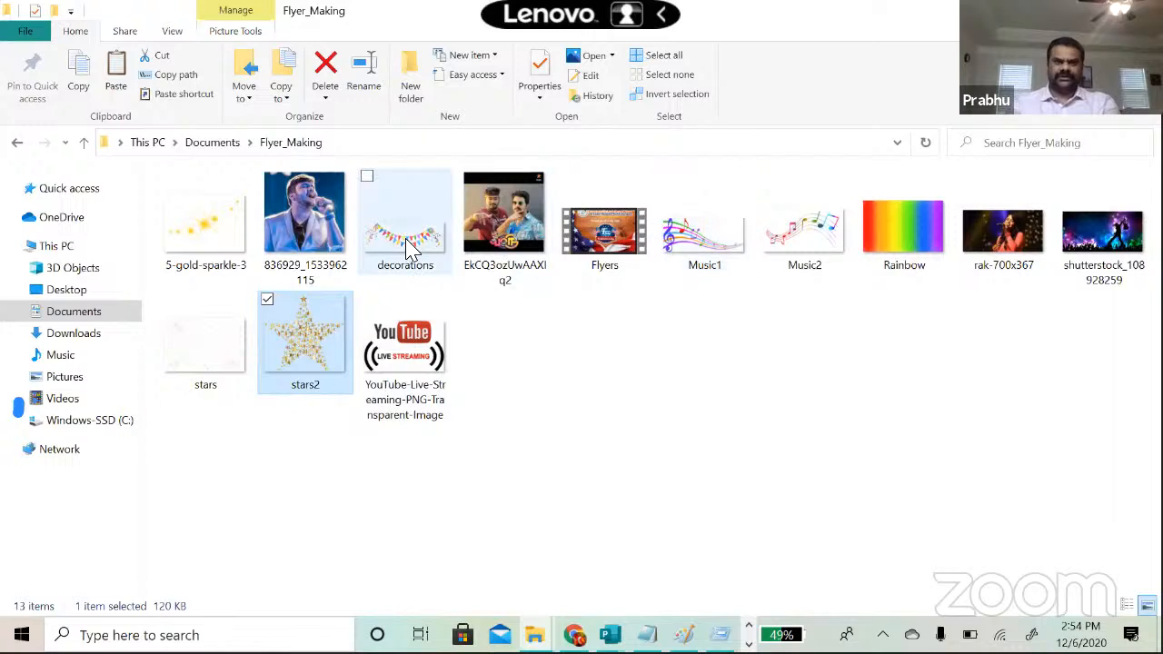
# Step: Paste the decorations bunting image onto the flyer, moving it up and widening it across the header
pyautogui.click(407, 247)
pyautogui.hotkey('alt', 'Tab')
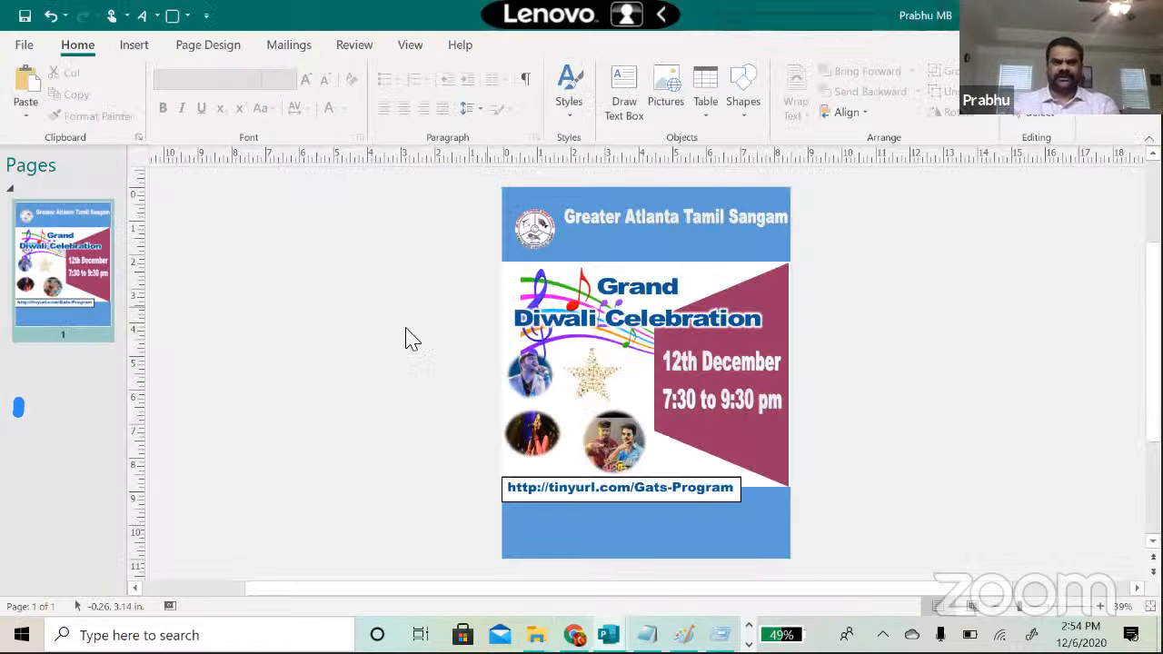
pyautogui.hotkey('ctrl', 'v')
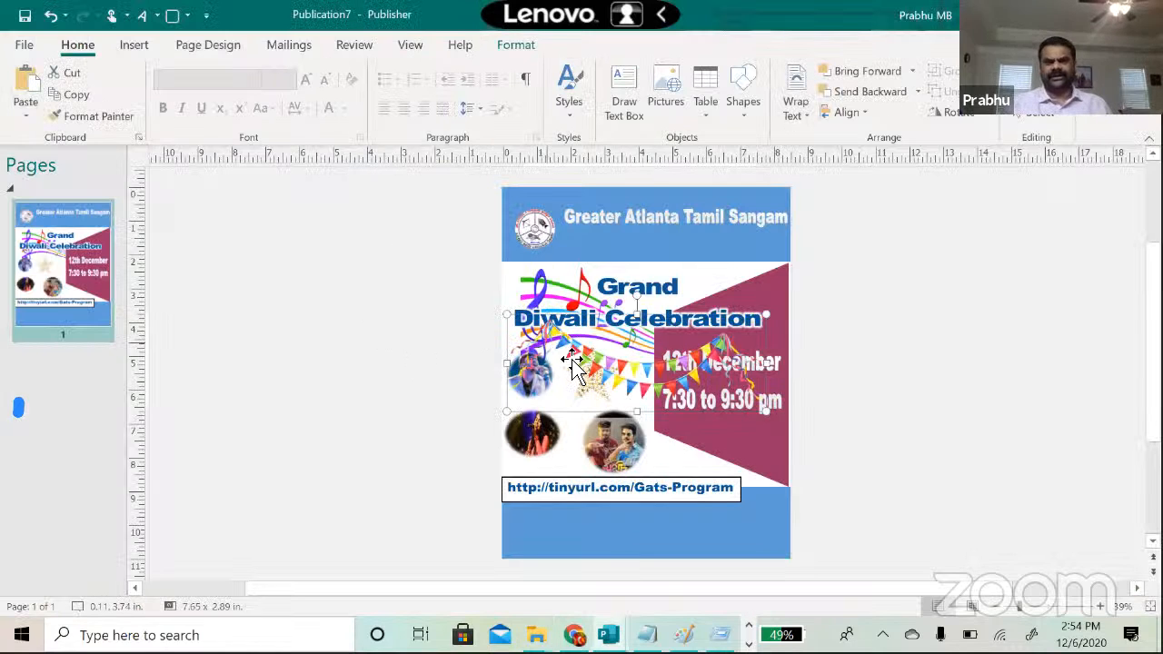
pyautogui.moveTo(606, 361); pyautogui.dragTo(574, 230)
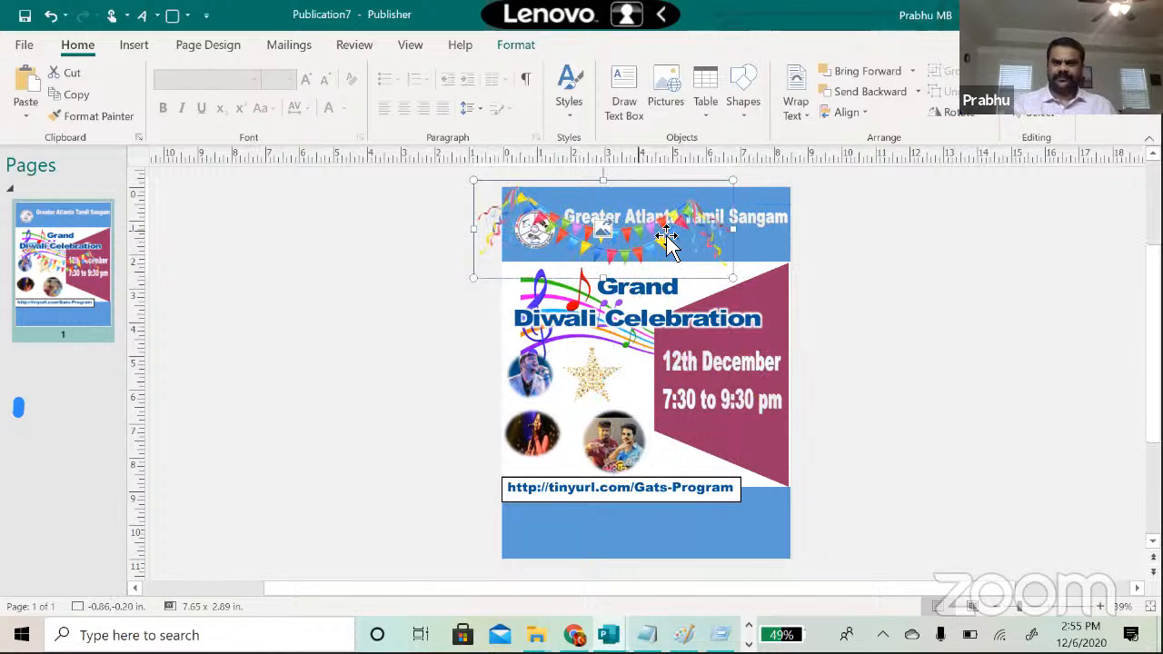
pyautogui.moveTo(745, 226); pyautogui.dragTo(794, 238)
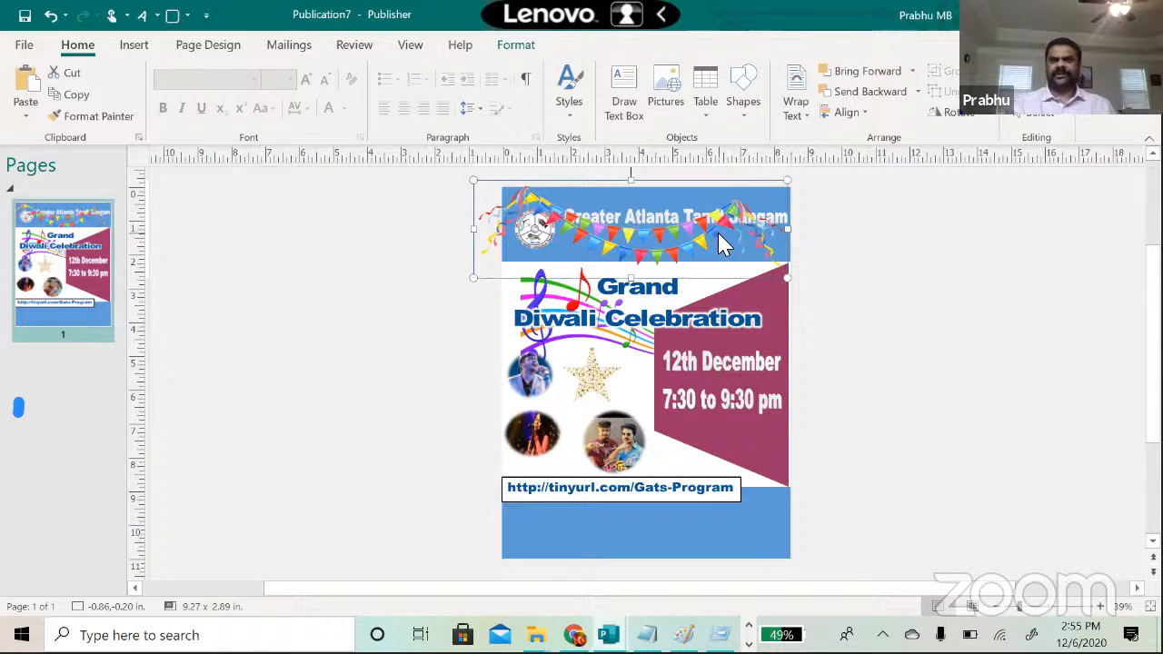
# Step: Send the bunting behind the header title text and nudge it slightly higher
pyautogui.rightClick(721, 243)
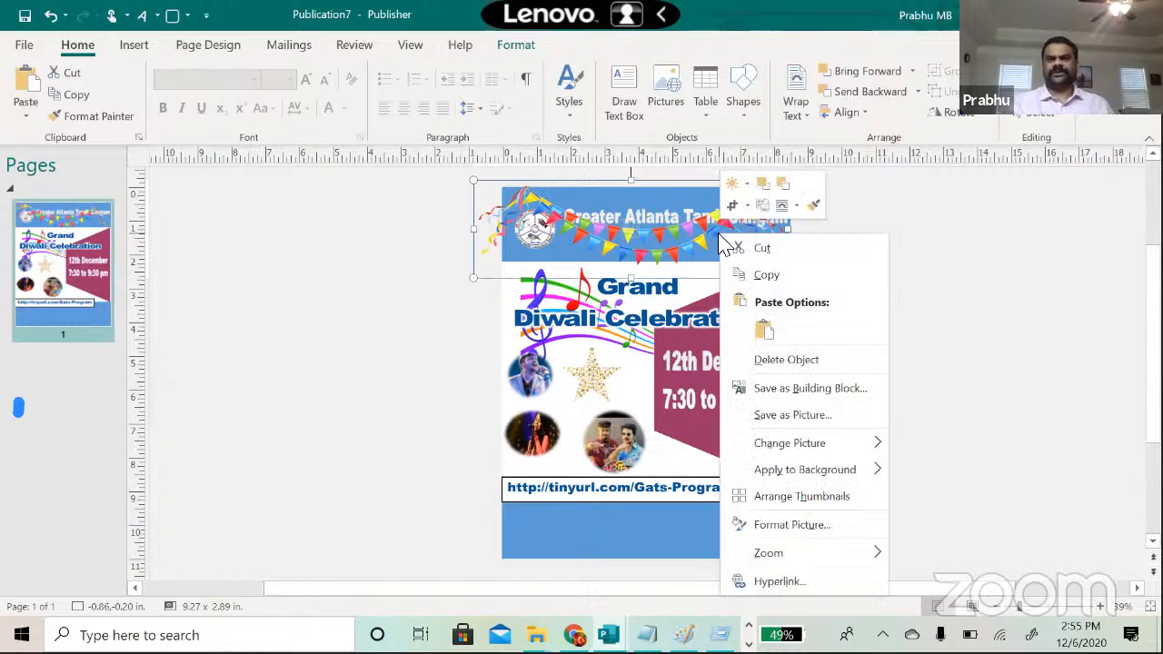
pyautogui.click(785, 188)
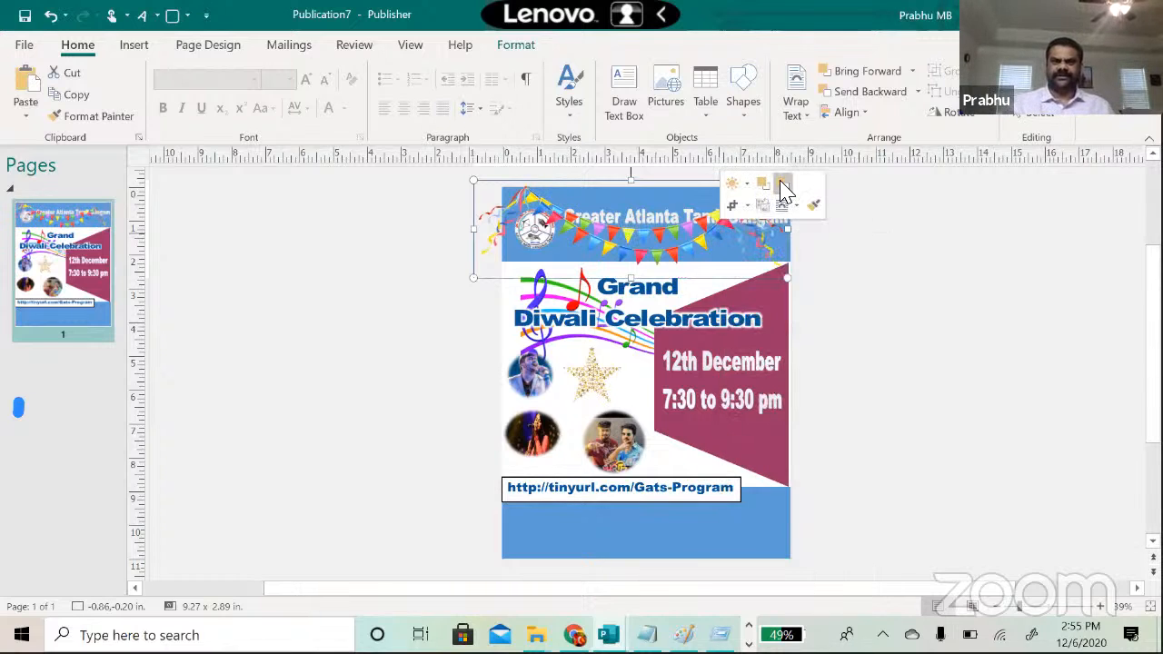
pyautogui.click(785, 188)
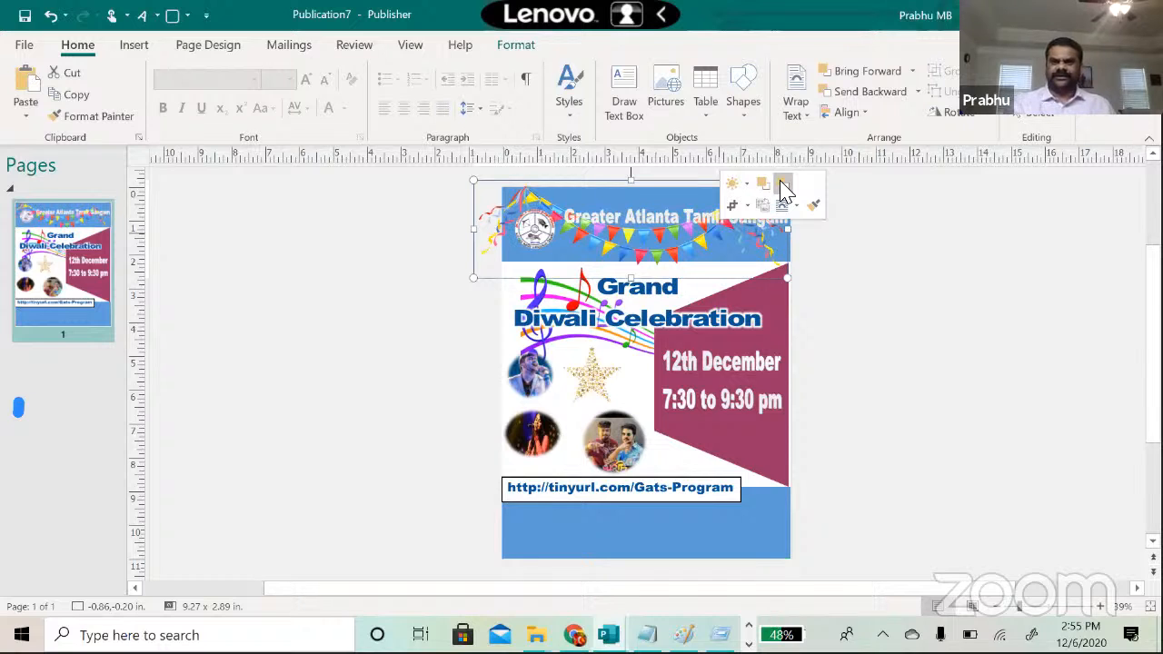
pyautogui.click(932, 264)
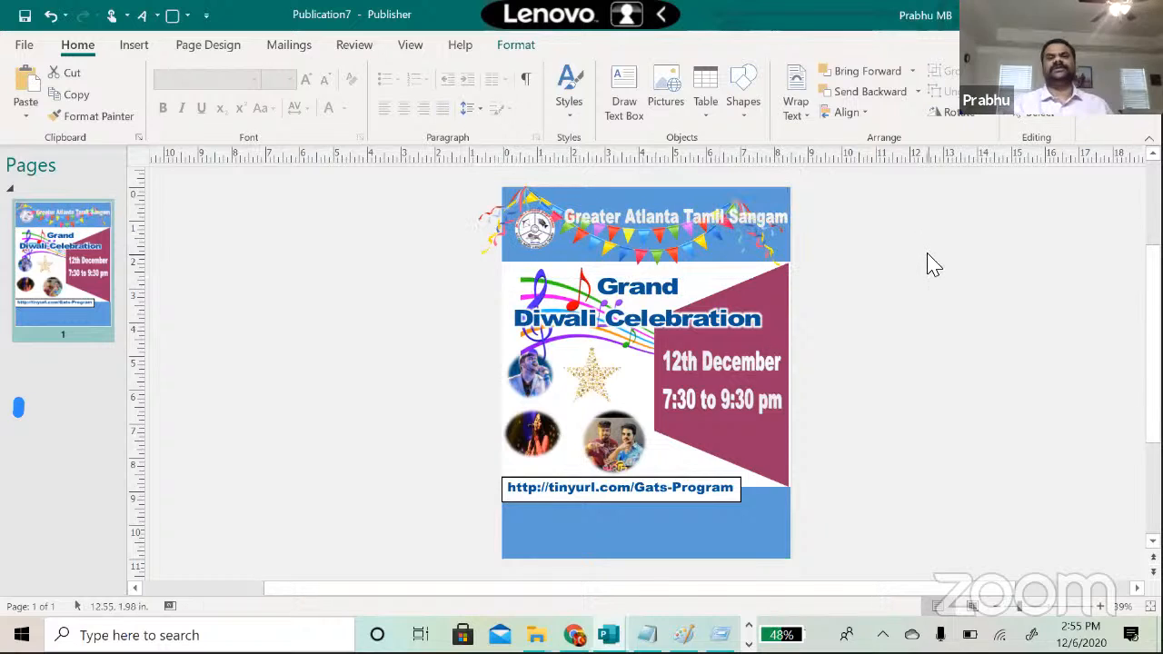
pyautogui.click(680, 254)
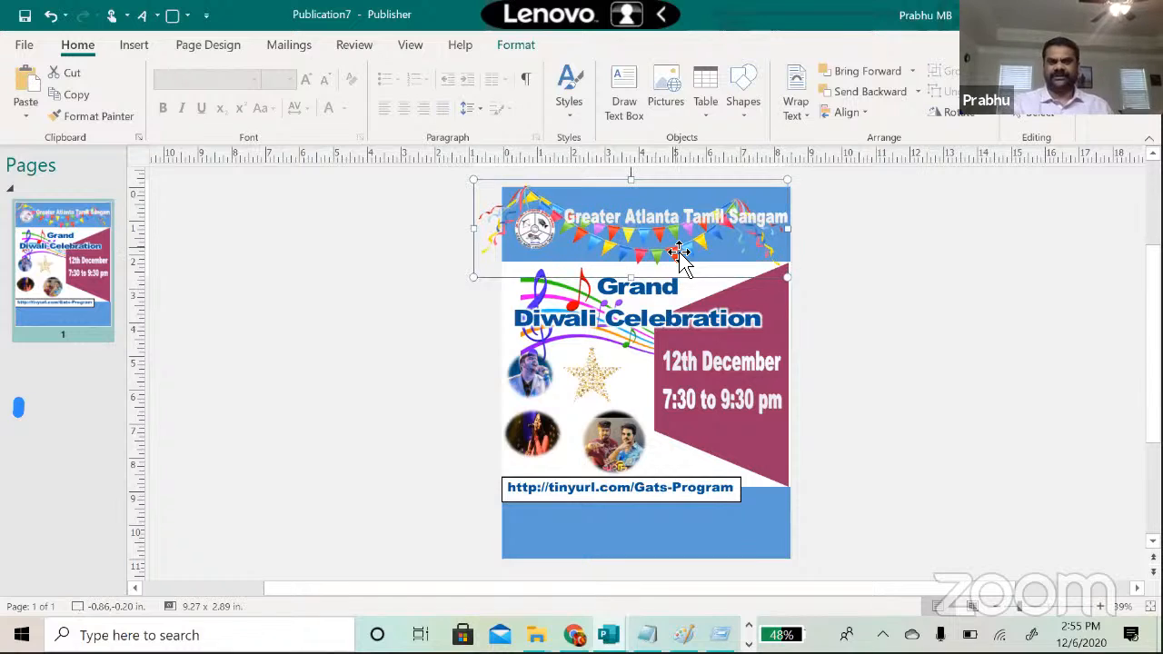
pyautogui.press('Up')
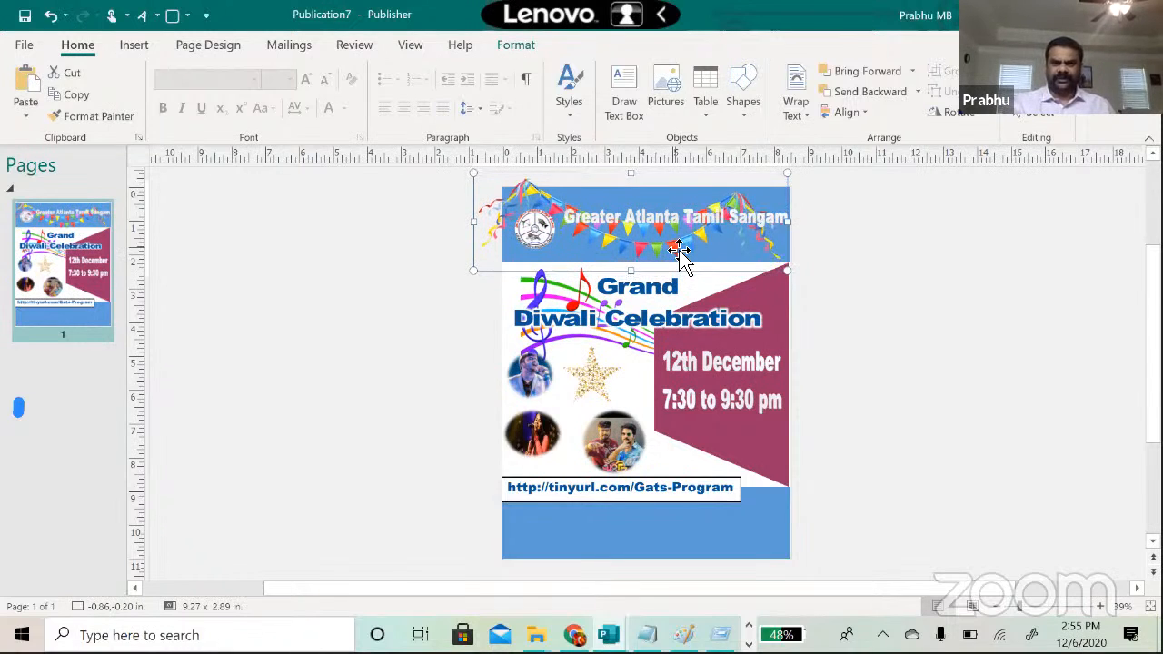
pyautogui.click(988, 324)
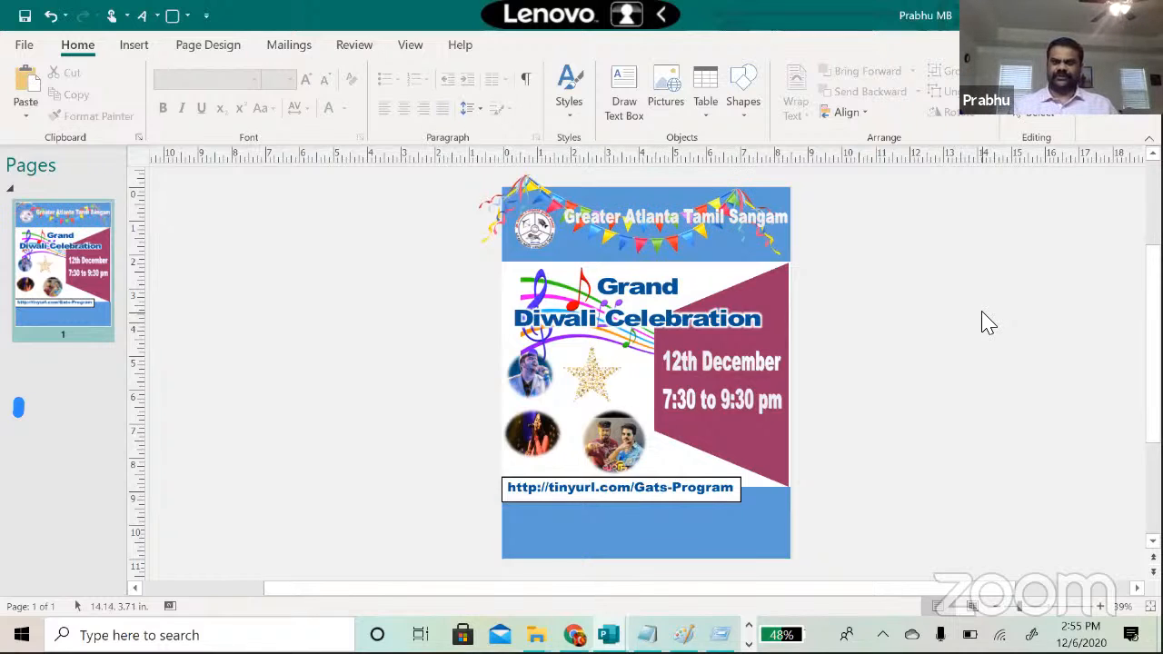
# Step: Move the bunting down onto the bottom blue strip below the Gats-Program link, tilted slightly upward
pyautogui.click(550, 207)
pyautogui.moveTo(550, 207); pyautogui.dragTo(581, 504)
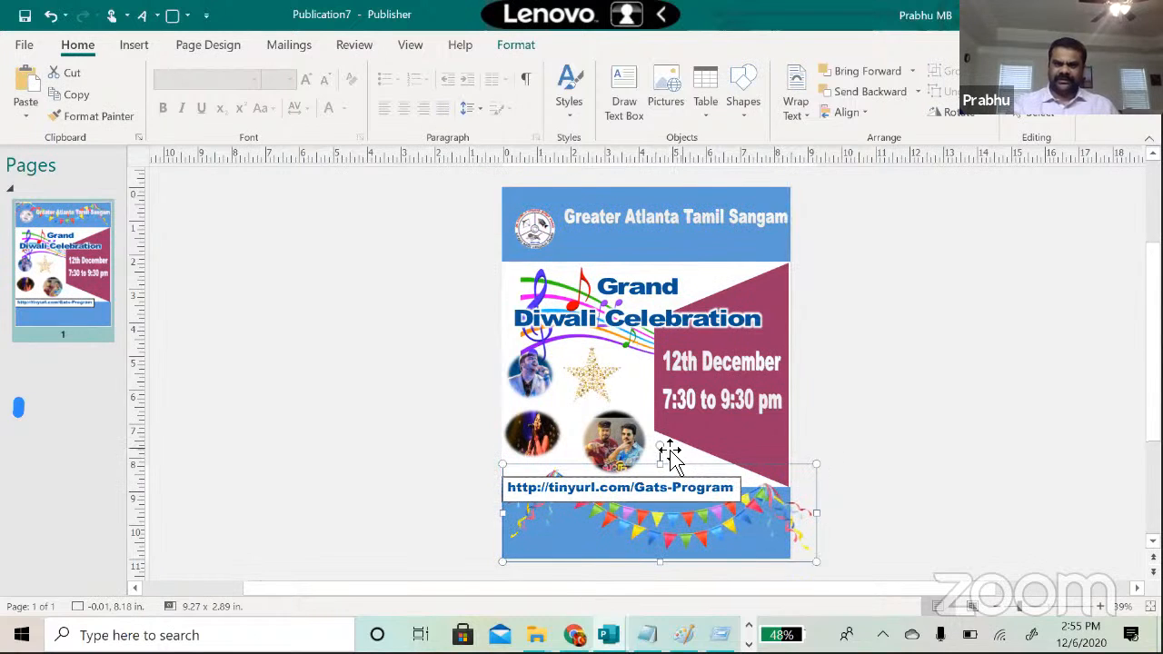
pyautogui.moveTo(663, 451); pyautogui.dragTo(711, 517)
pyautogui.click(943, 502)
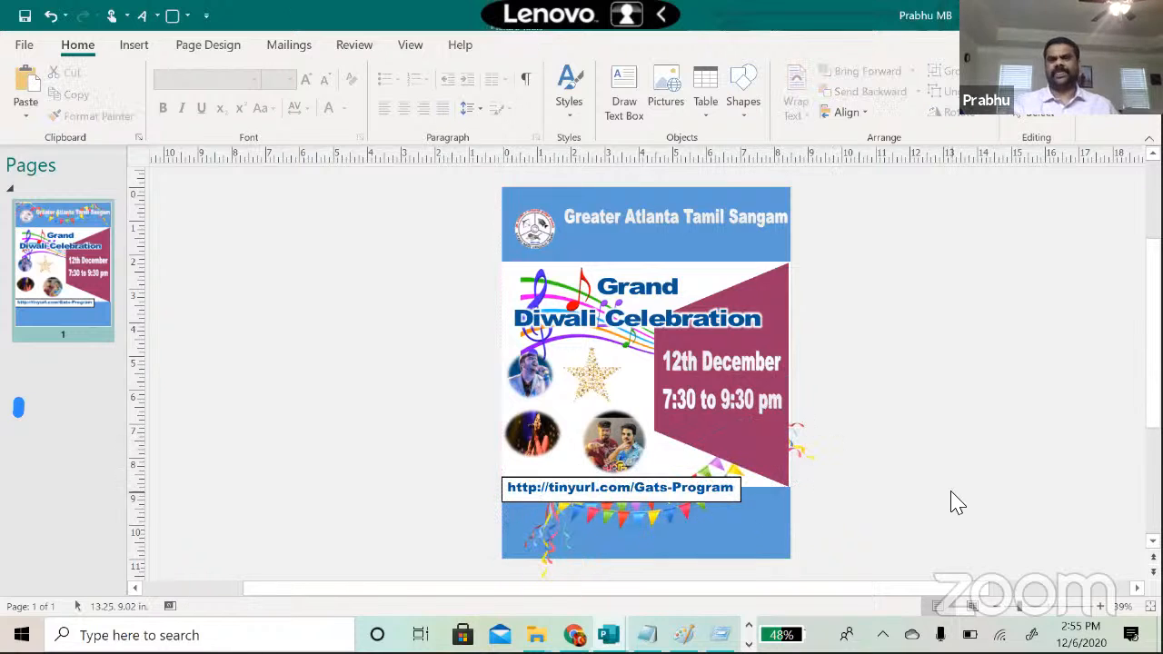
pyautogui.click(1025, 608)
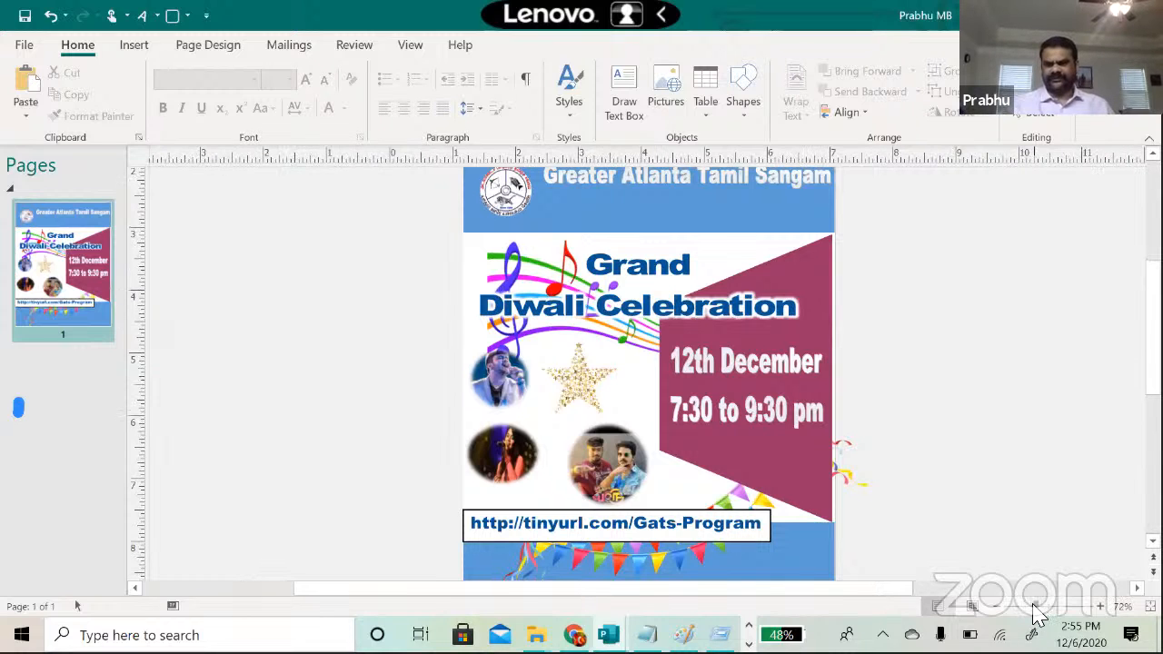
pyautogui.click(1033, 607)
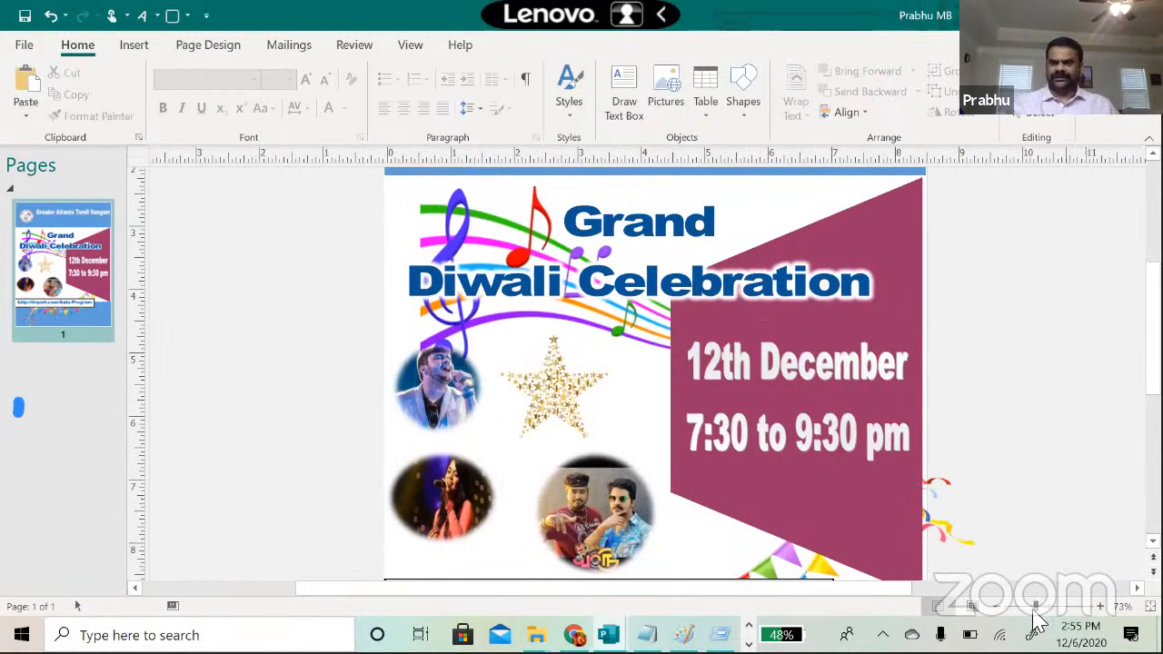
pyautogui.click(992, 610)
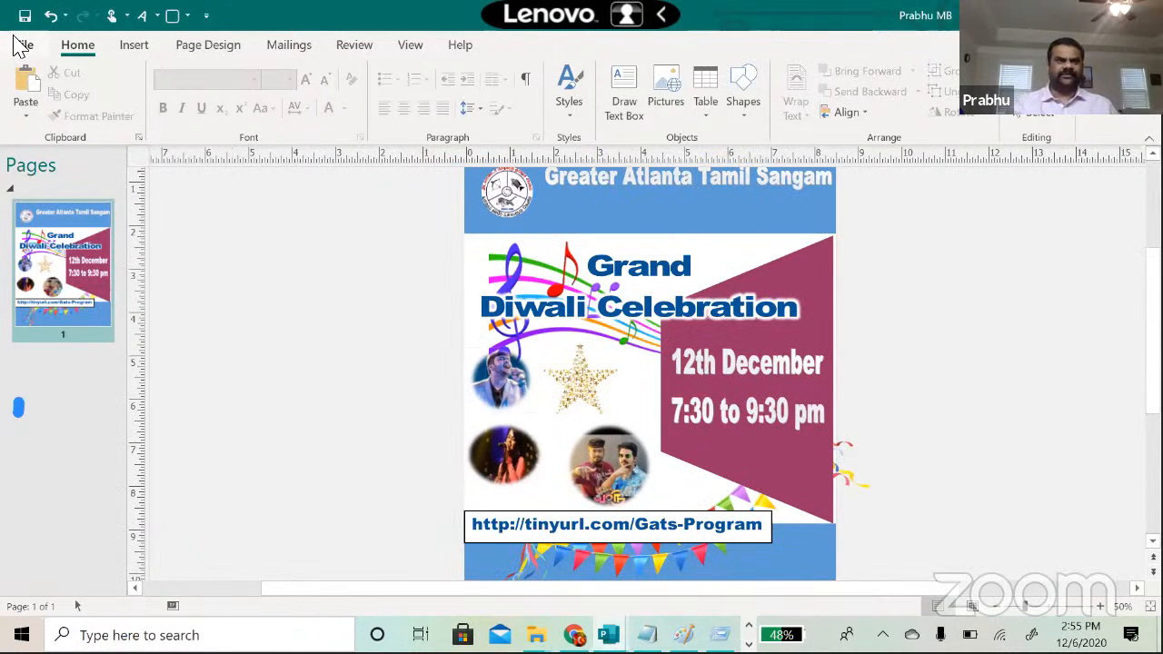
# Step: Save the flyer through Save As as a PNG image named test_flyer
pyautogui.click(25, 50)
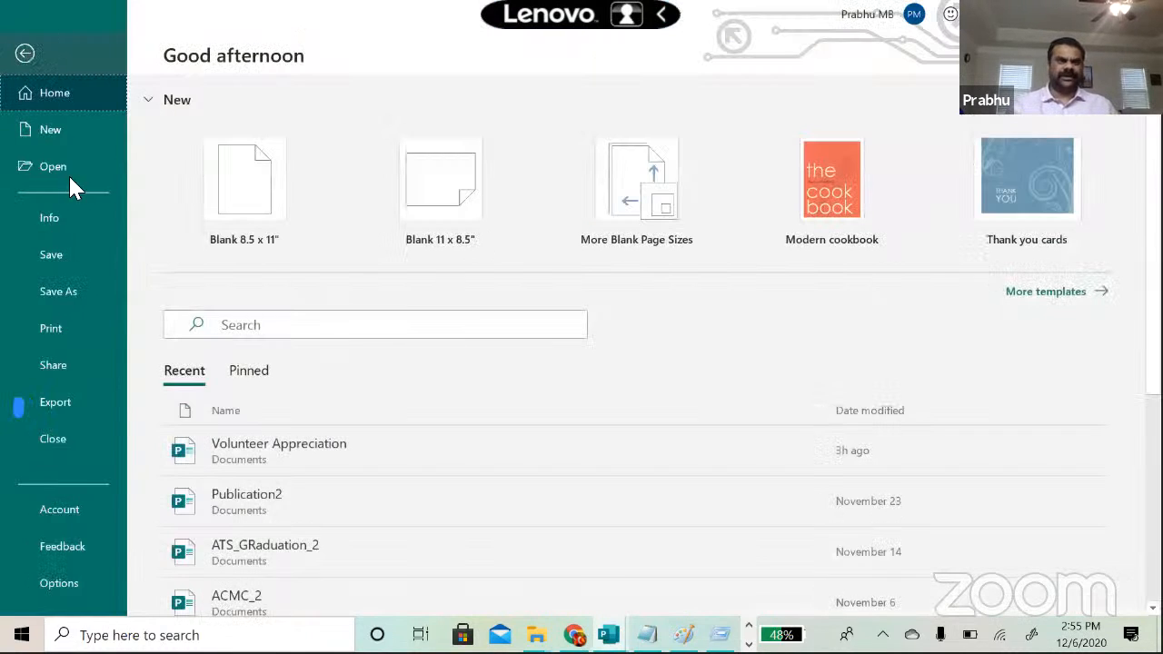
pyautogui.click(52, 292)
pyautogui.click(244, 372)
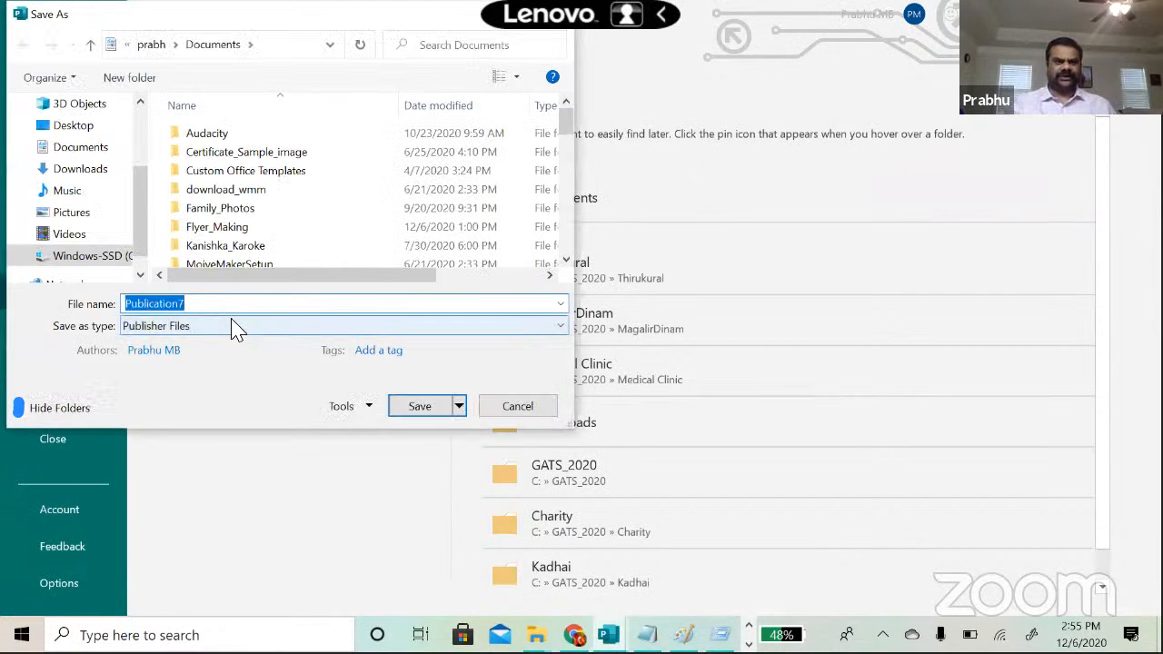
pyautogui.click(233, 329)
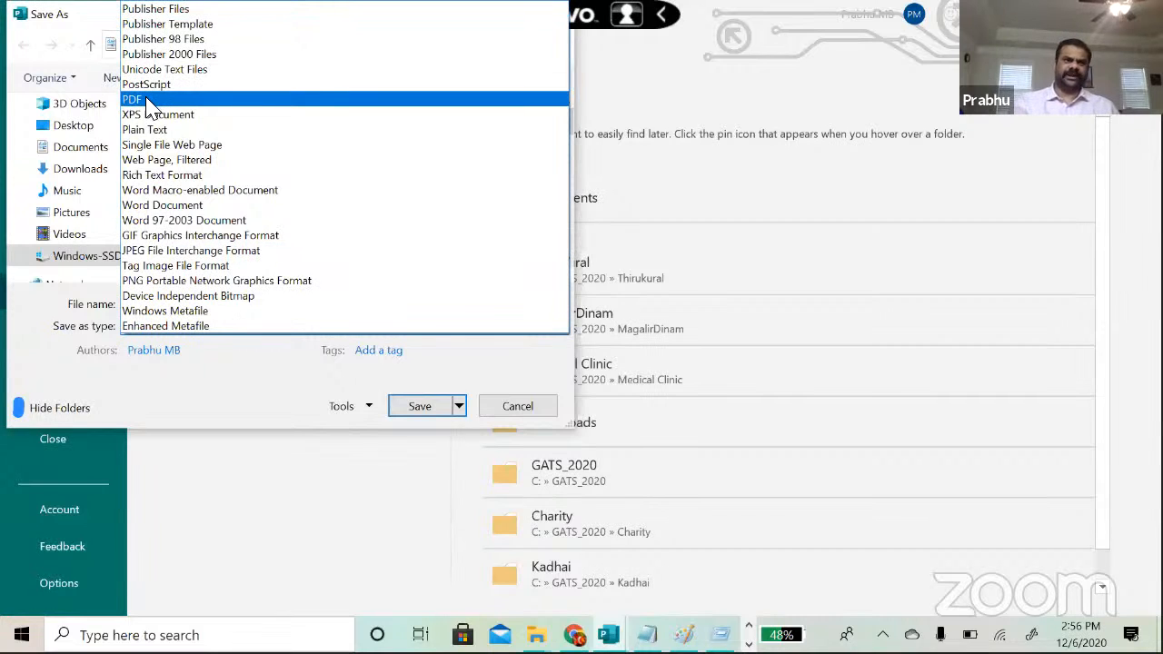
pyautogui.click(153, 281)
pyautogui.doubleClick(225, 306)
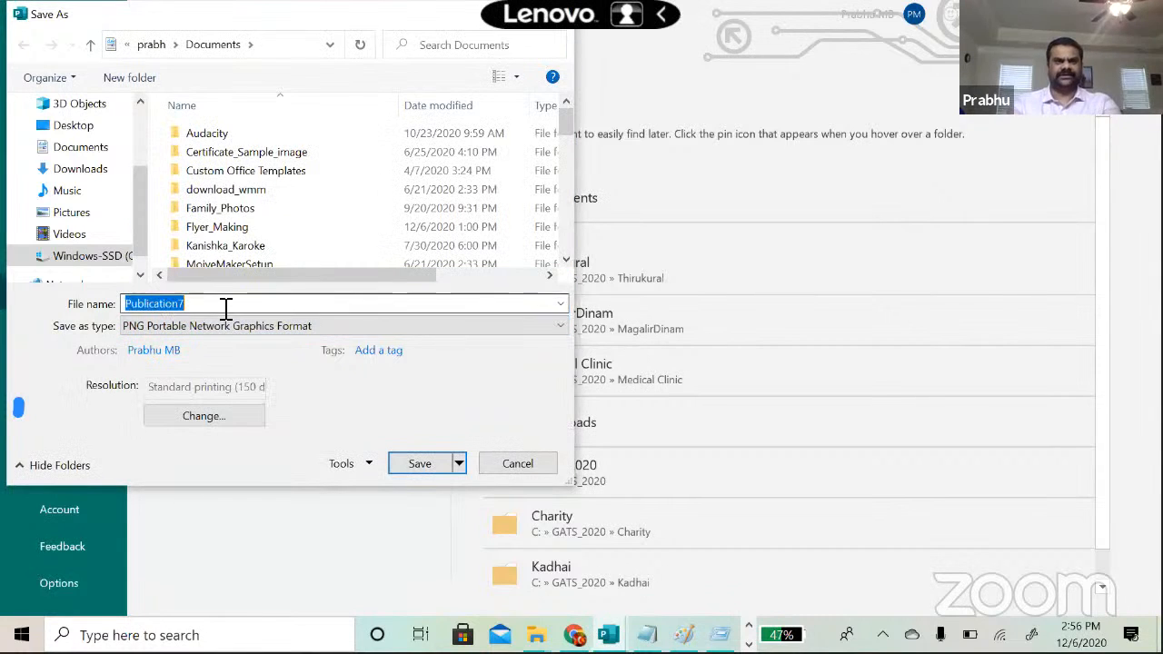
pyautogui.write('test')
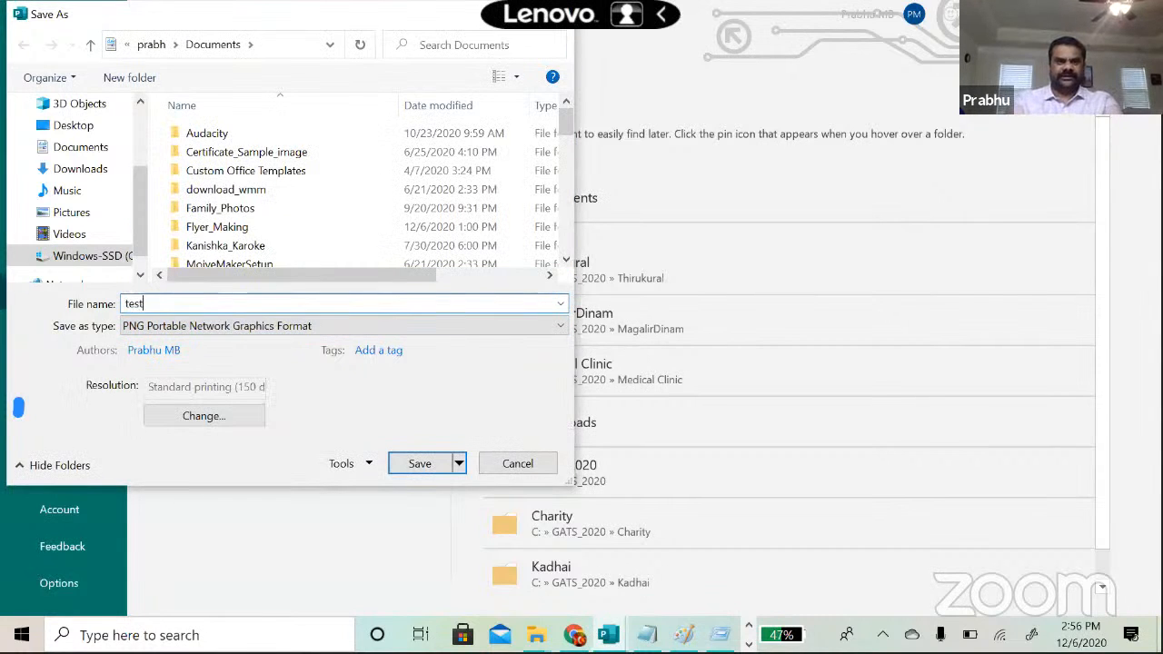
pyautogui.write('_fi')
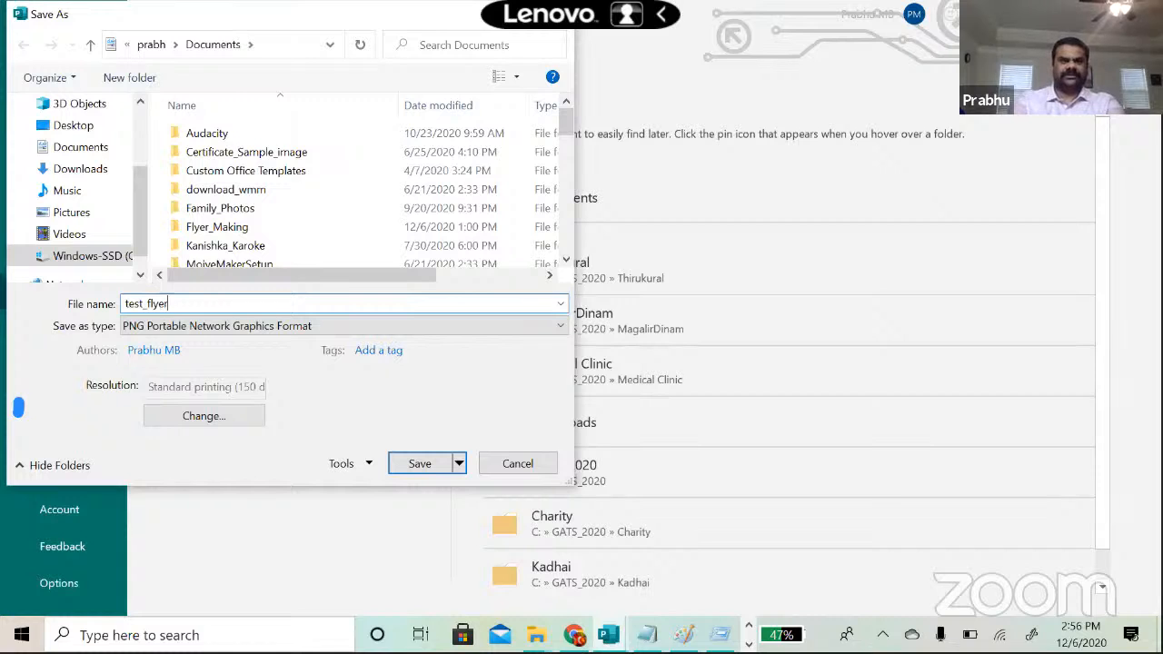
pyautogui.press('Return')
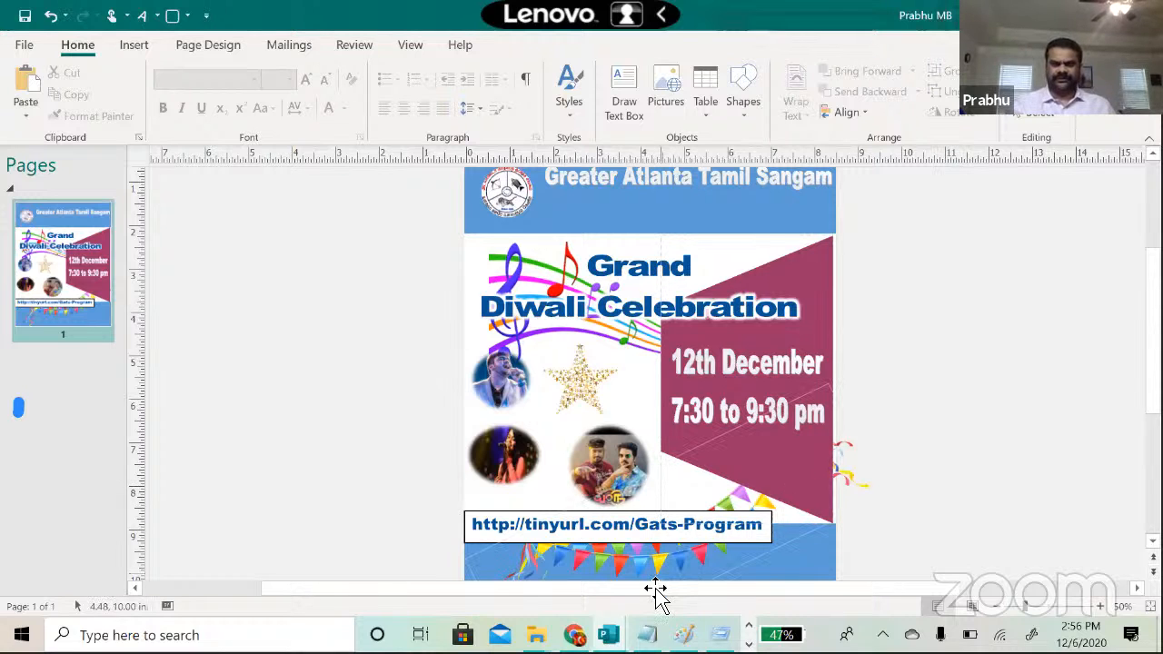
pyautogui.moveTo(609, 635)
pyautogui.moveTo(630, 586)
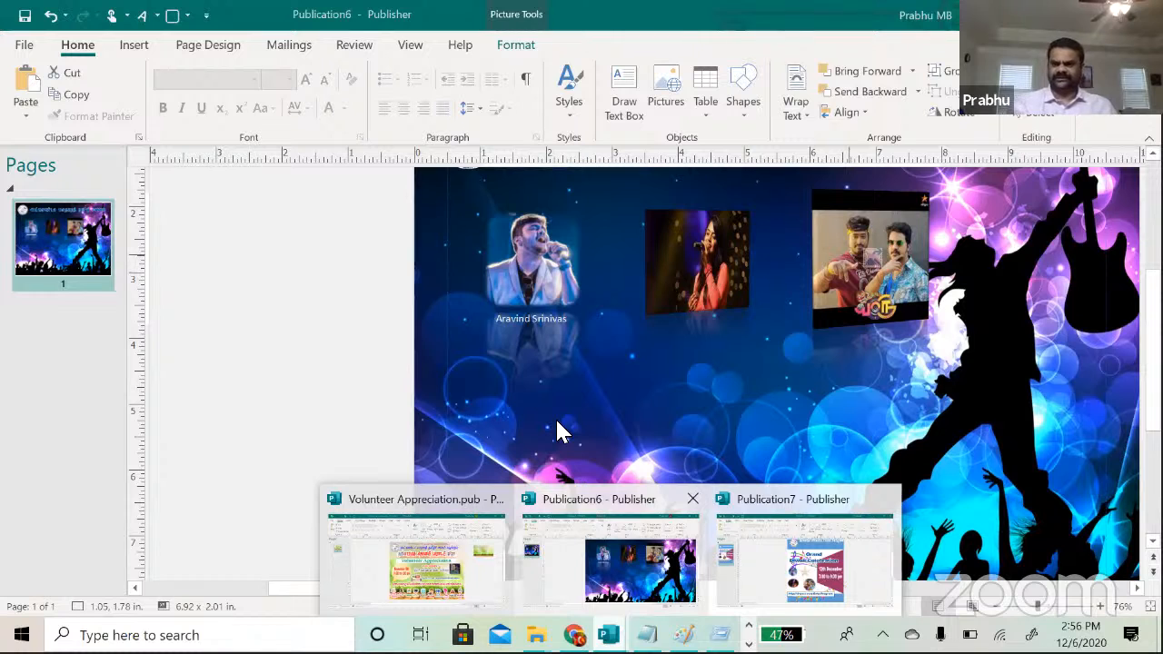
pyautogui.click(629, 586)
pyautogui.click(997, 607)
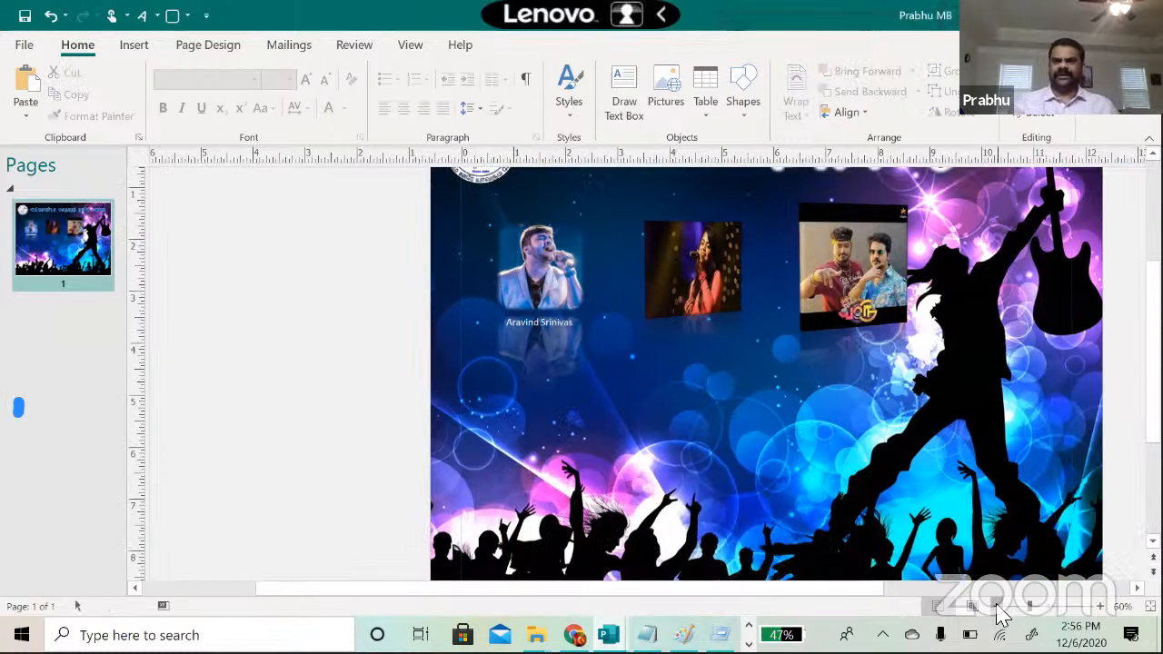
pyautogui.click(997, 607)
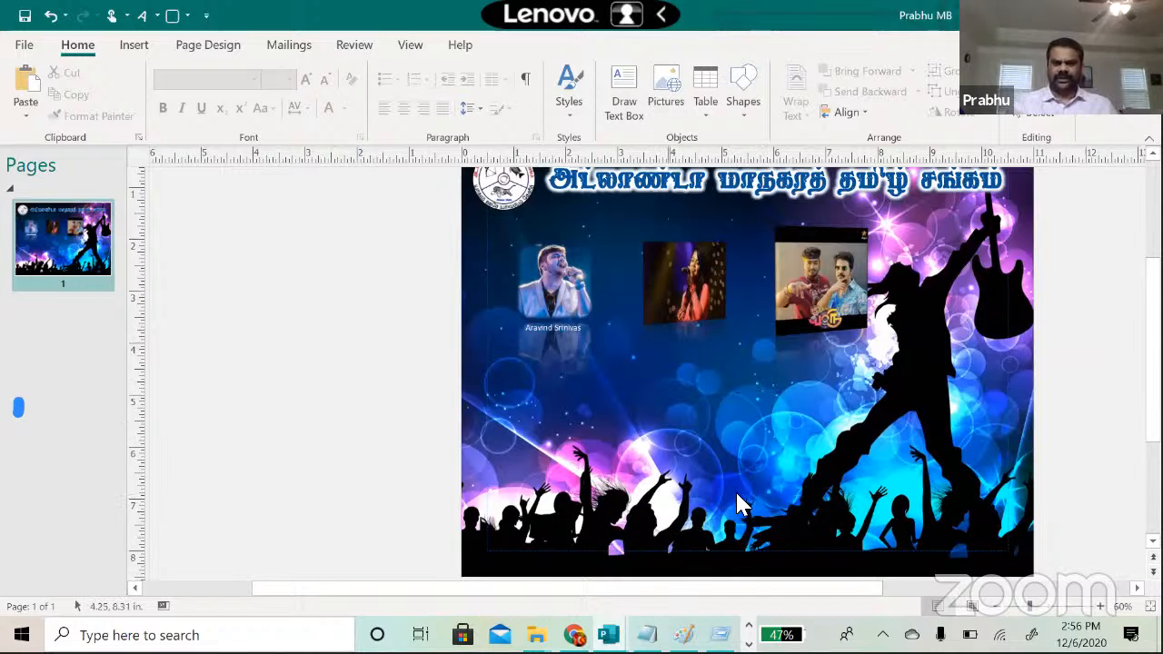
pyautogui.moveTo(608, 635)
pyautogui.click(788, 567)
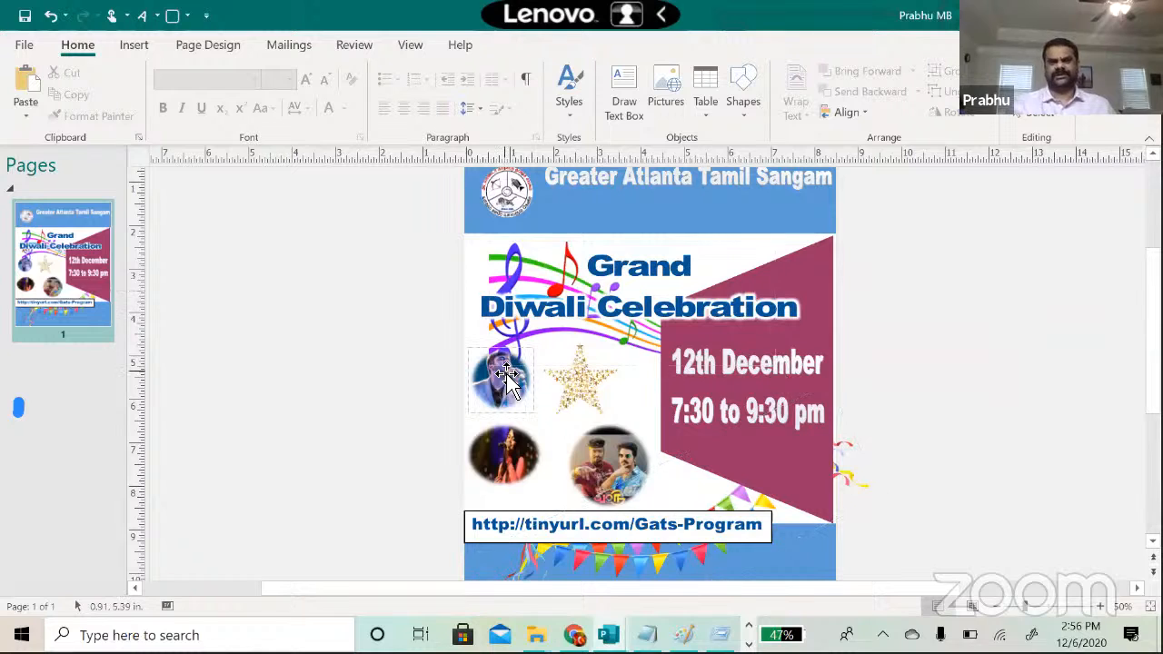
pyautogui.click(502, 293)
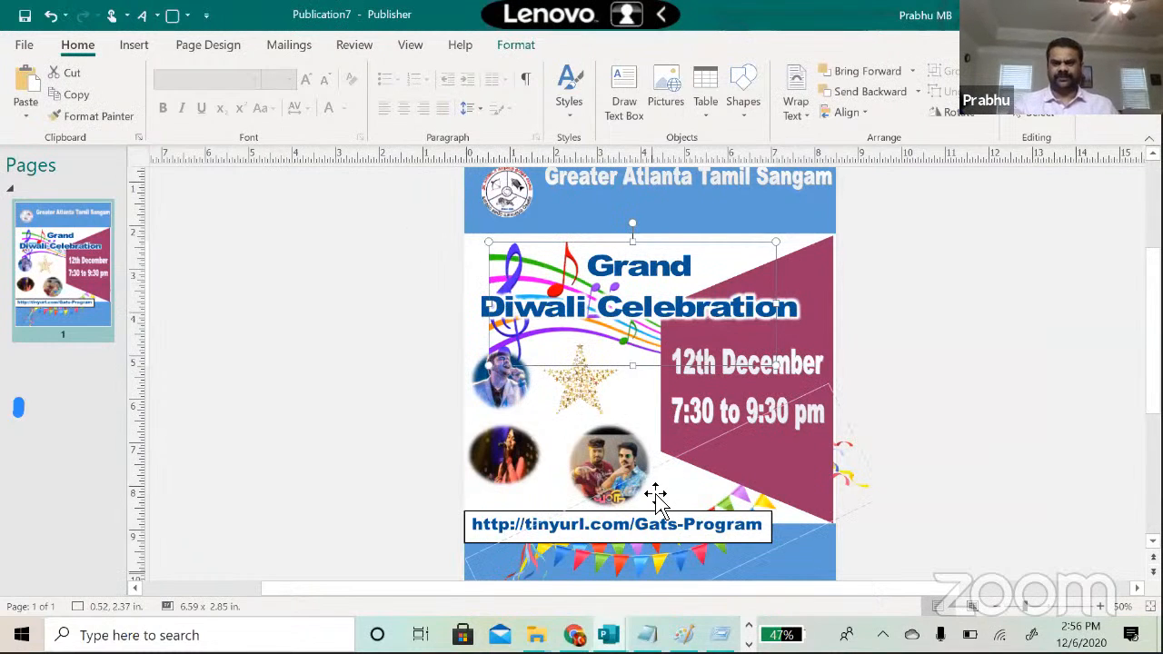
pyautogui.hotkey('alt', 'Tab')
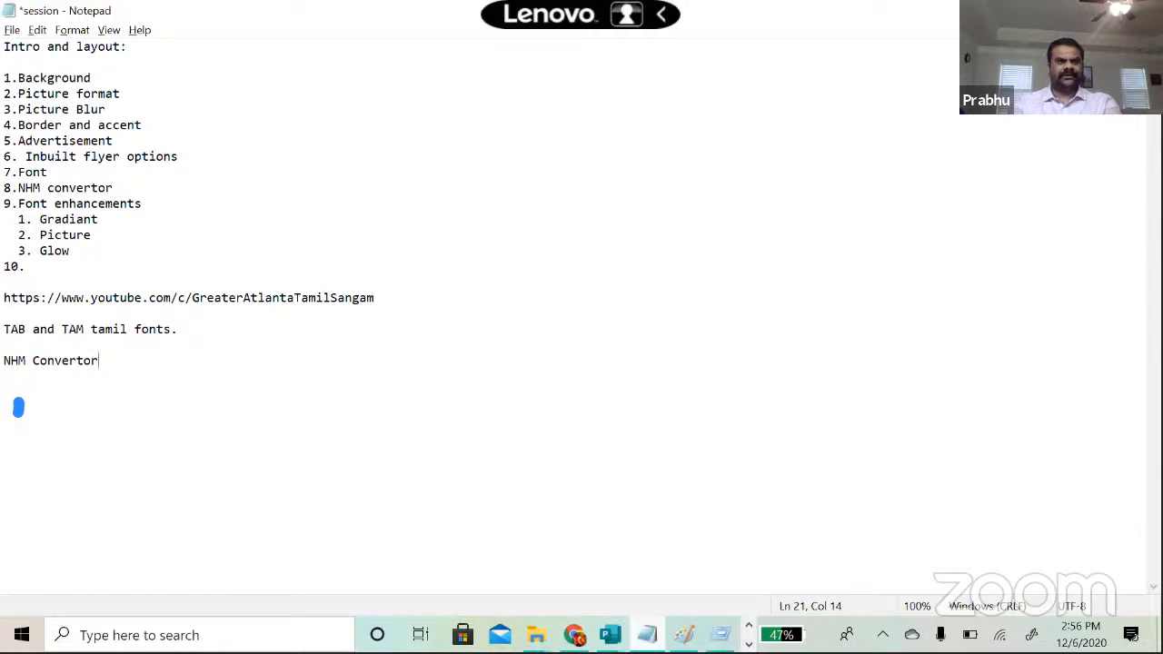
pyautogui.hotkey('alt', 'Tab')
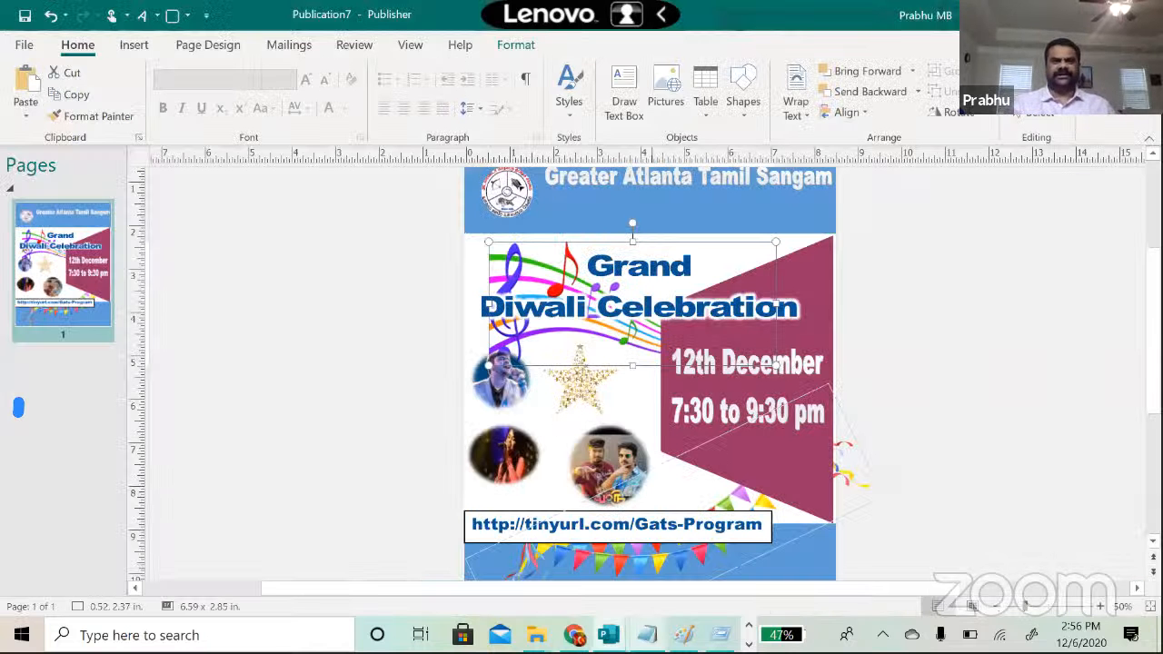
# Step: Browse the frame designs in the Borders & Accents gallery, then close it without inserting any
pyautogui.click(409, 498)
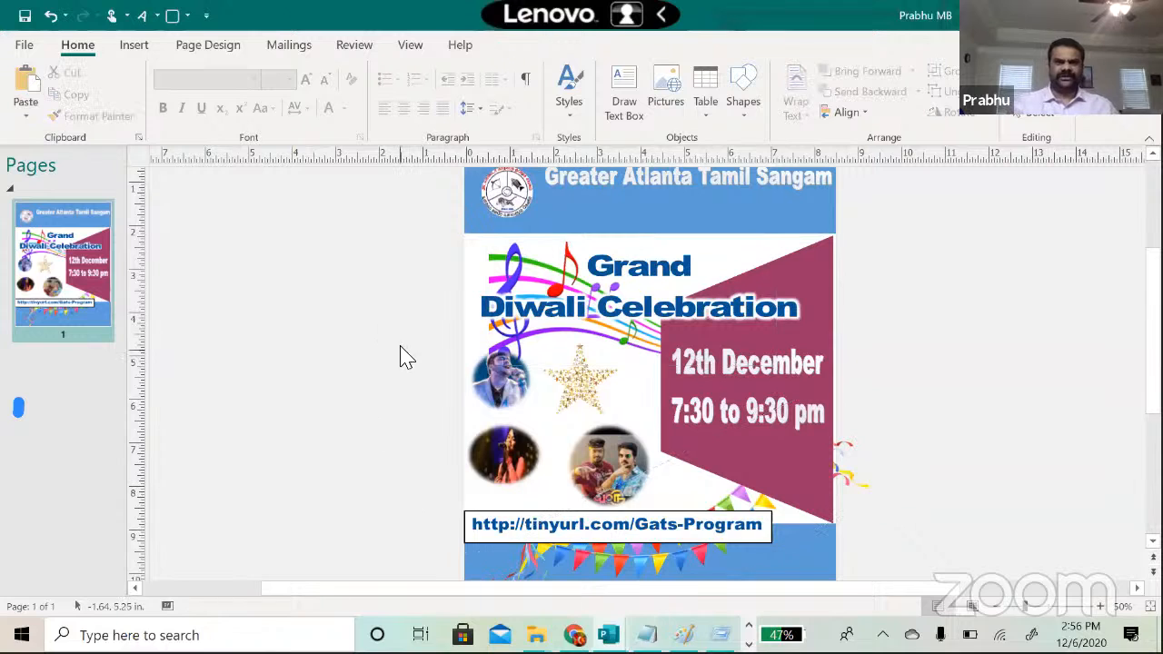
pyautogui.click(135, 47)
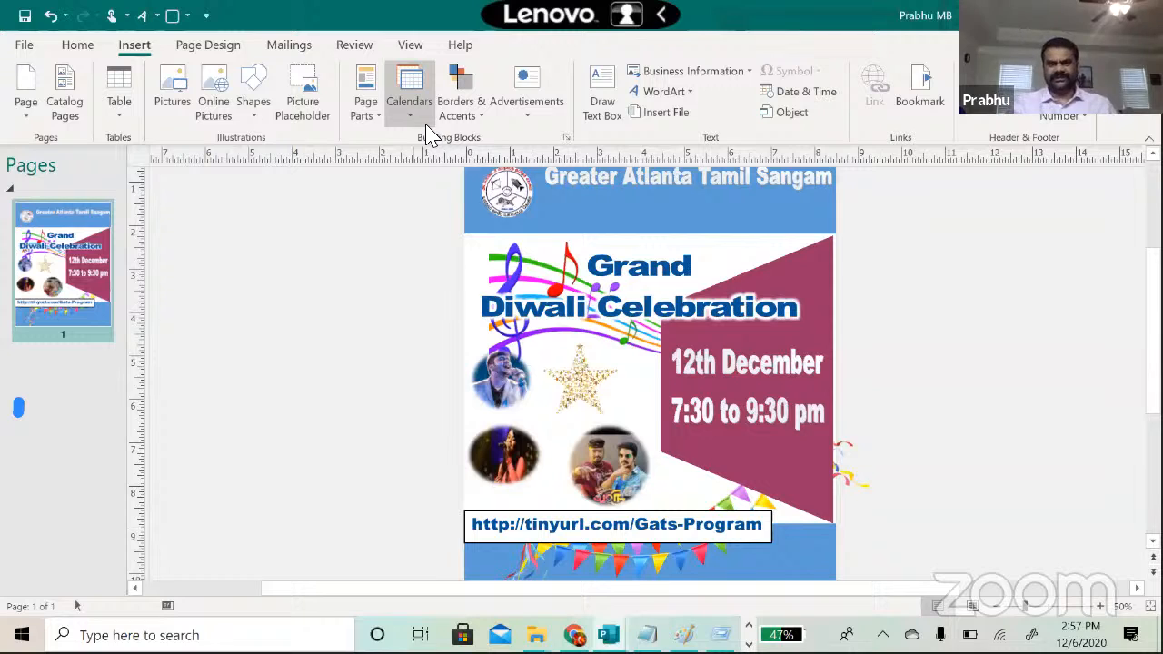
pyautogui.click(481, 123)
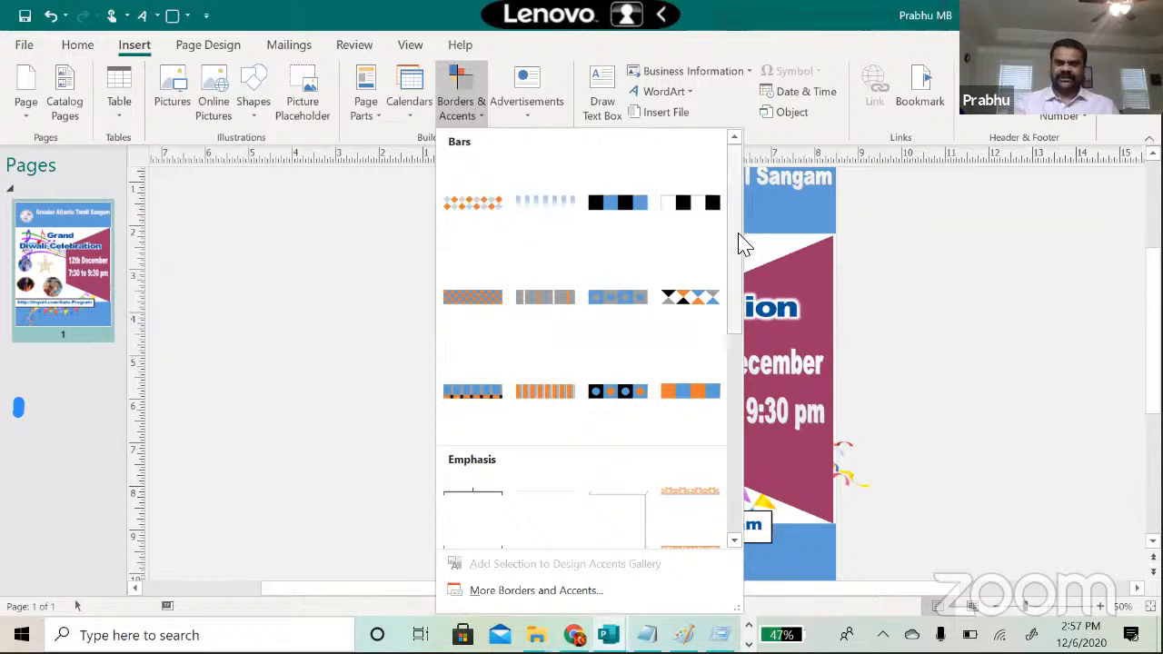
pyautogui.scroll(-4, 740, 272)
pyautogui.scroll(-2, 747, 445)
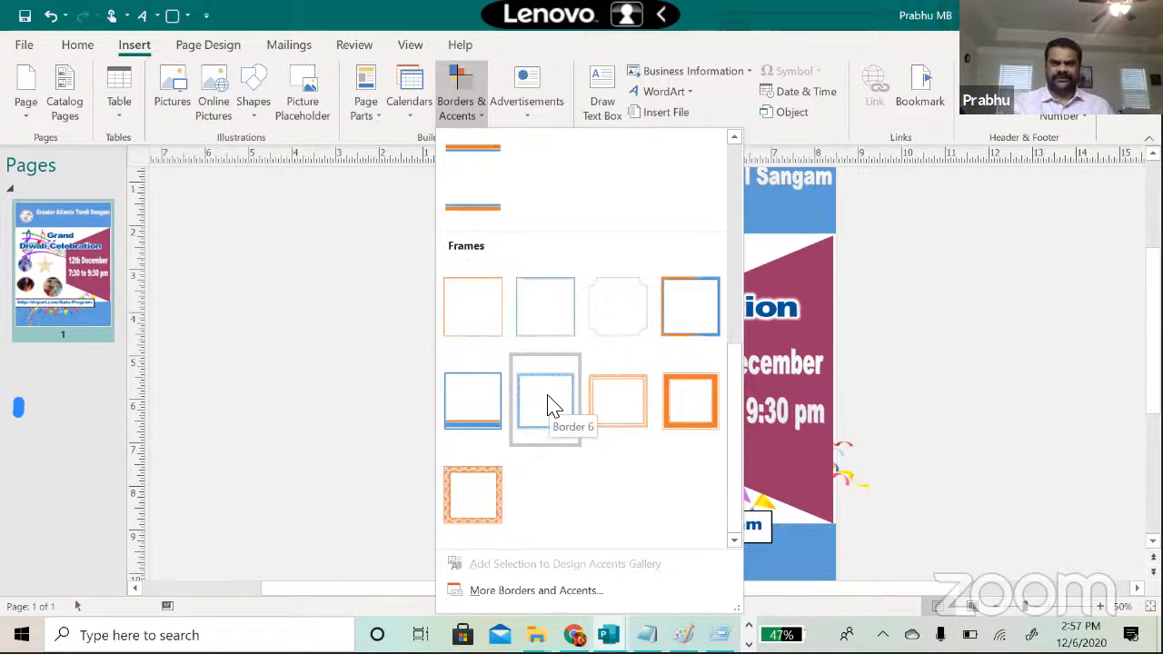
pyautogui.click(207, 288)
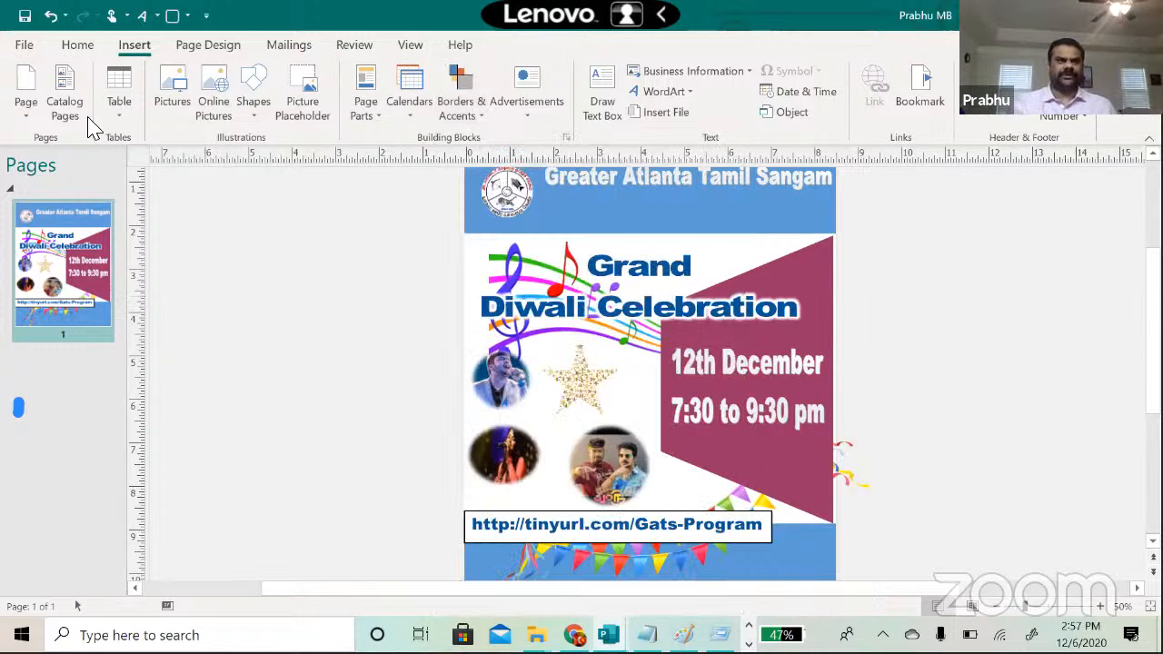
# Step: Insert a blank second page and place the blue Border 6 decorative frame on it
pyautogui.click(28, 117)
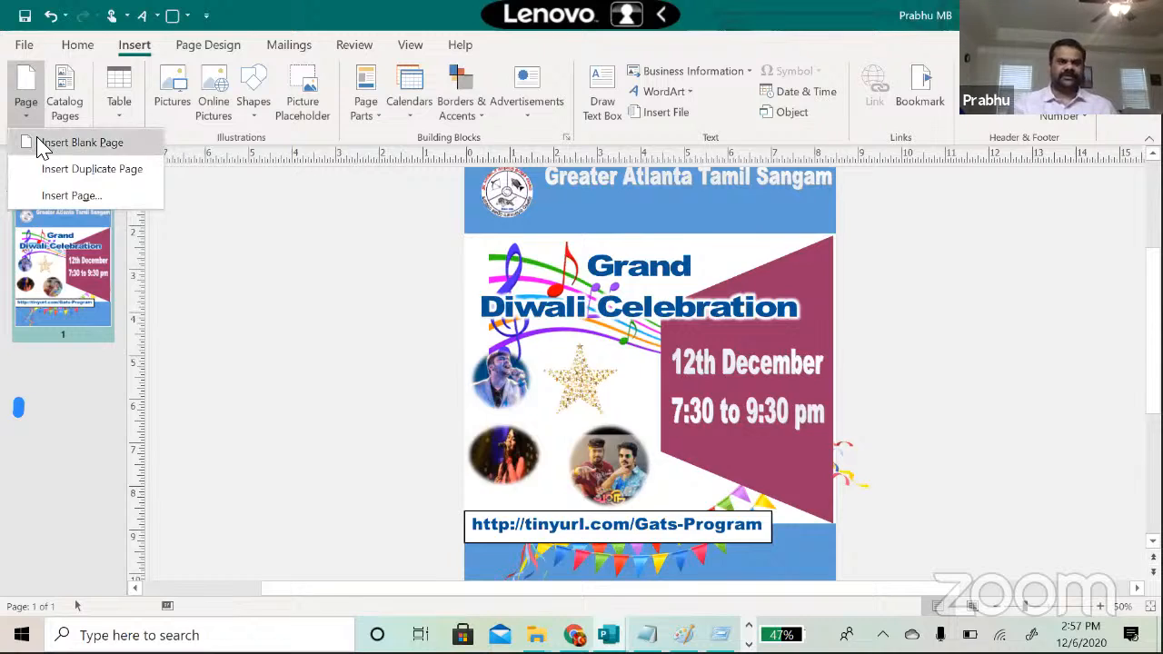
pyautogui.click(37, 143)
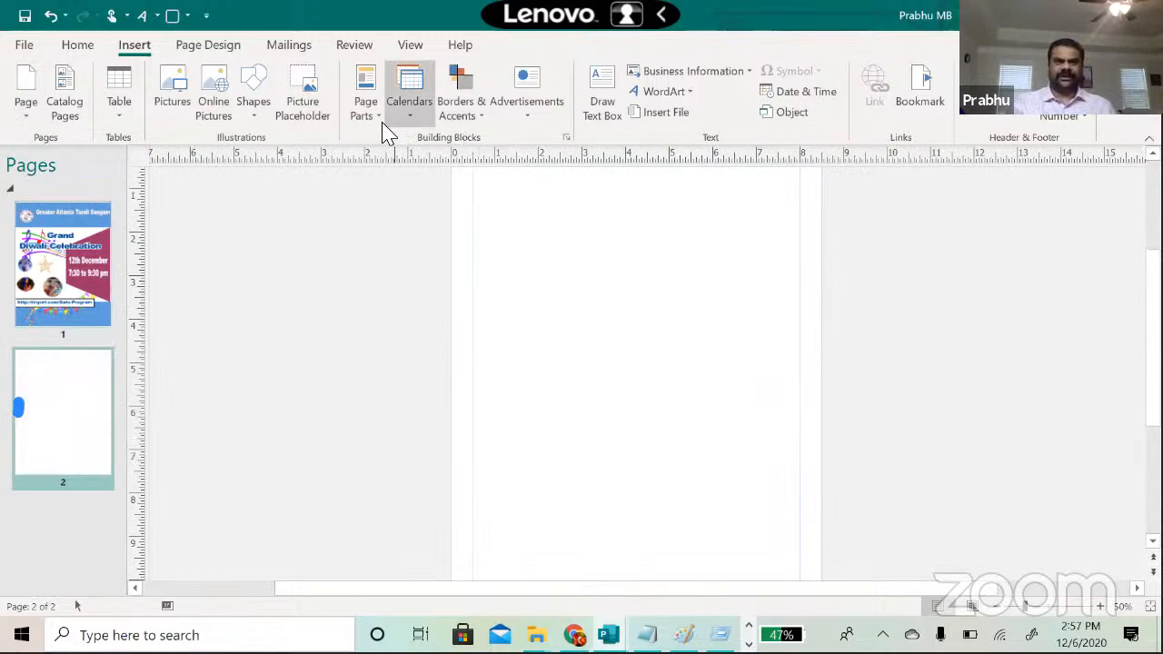
pyautogui.click(465, 120)
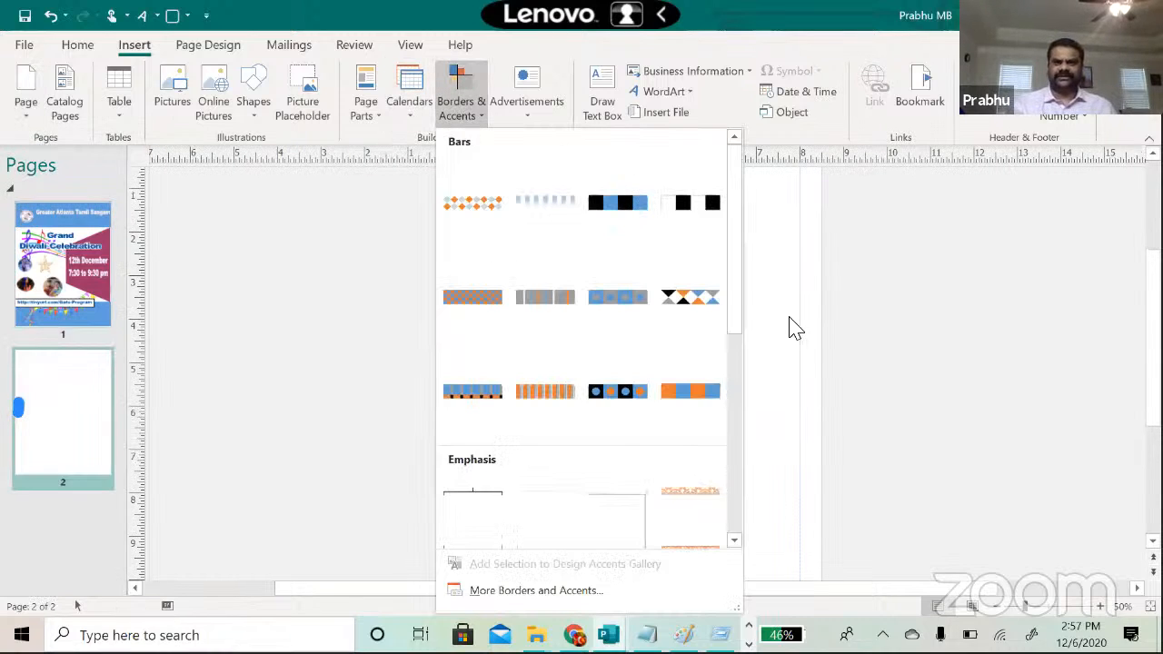
pyautogui.moveTo(739, 291); pyautogui.dragTo(748, 500)
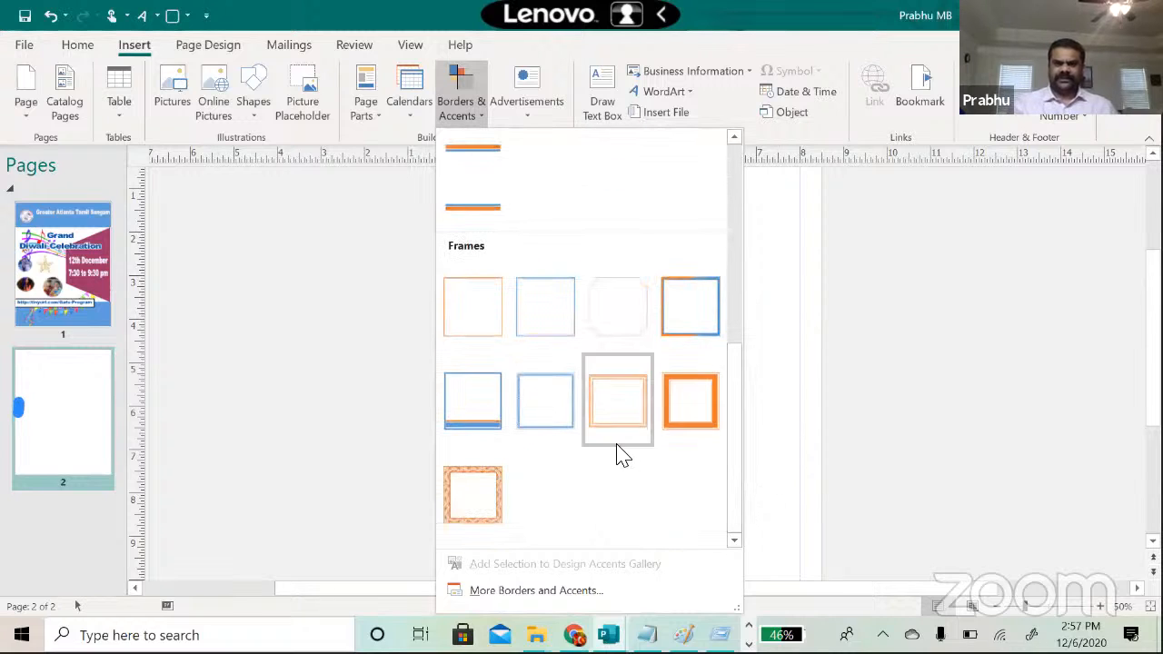
pyautogui.click(543, 412)
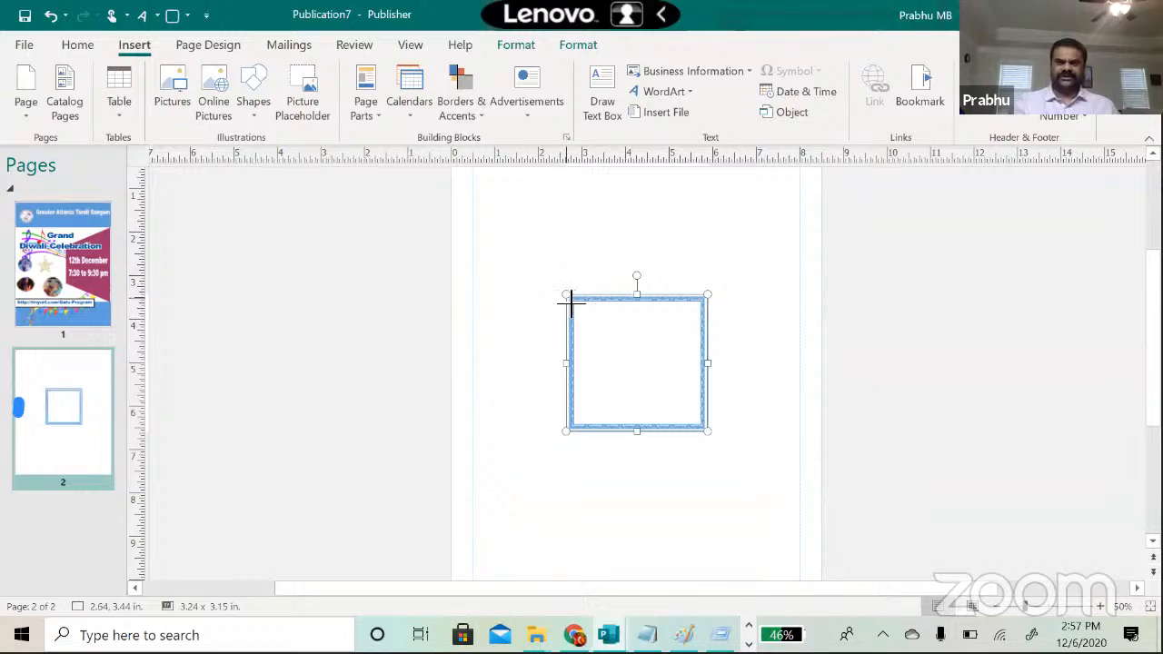
# Step: Stretch the frame's edges out to the page borders, about 8.68 x 11.17 in
pyautogui.moveTo(569, 305); pyautogui.dragTo(451, 190)
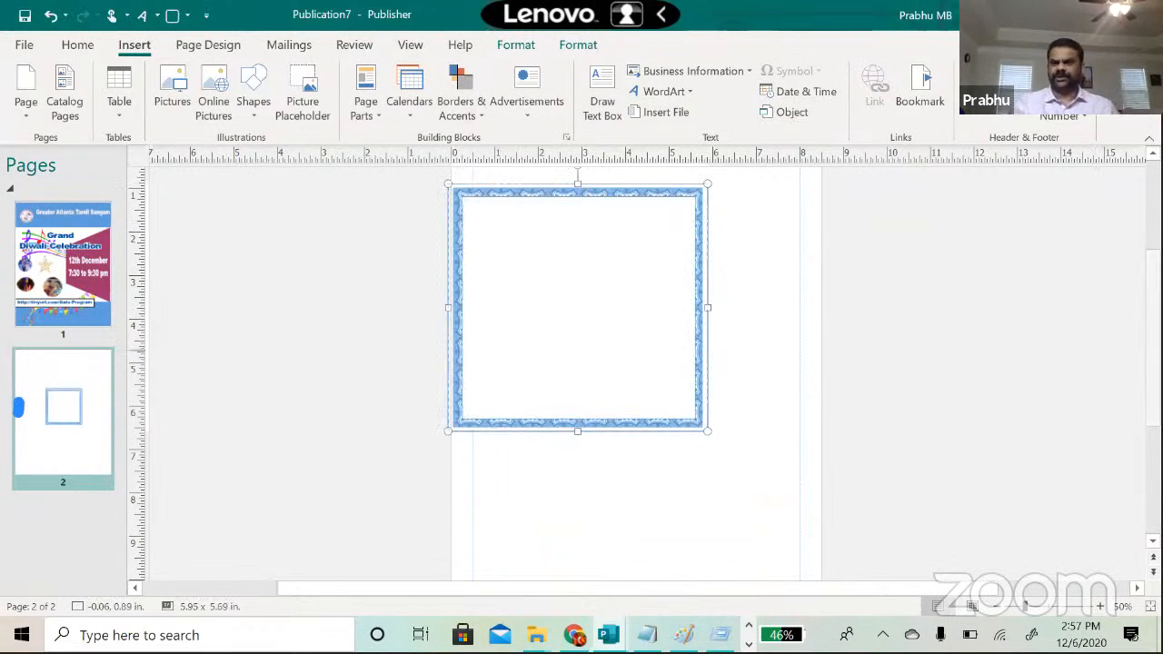
pyautogui.scroll(3, 633, 374)
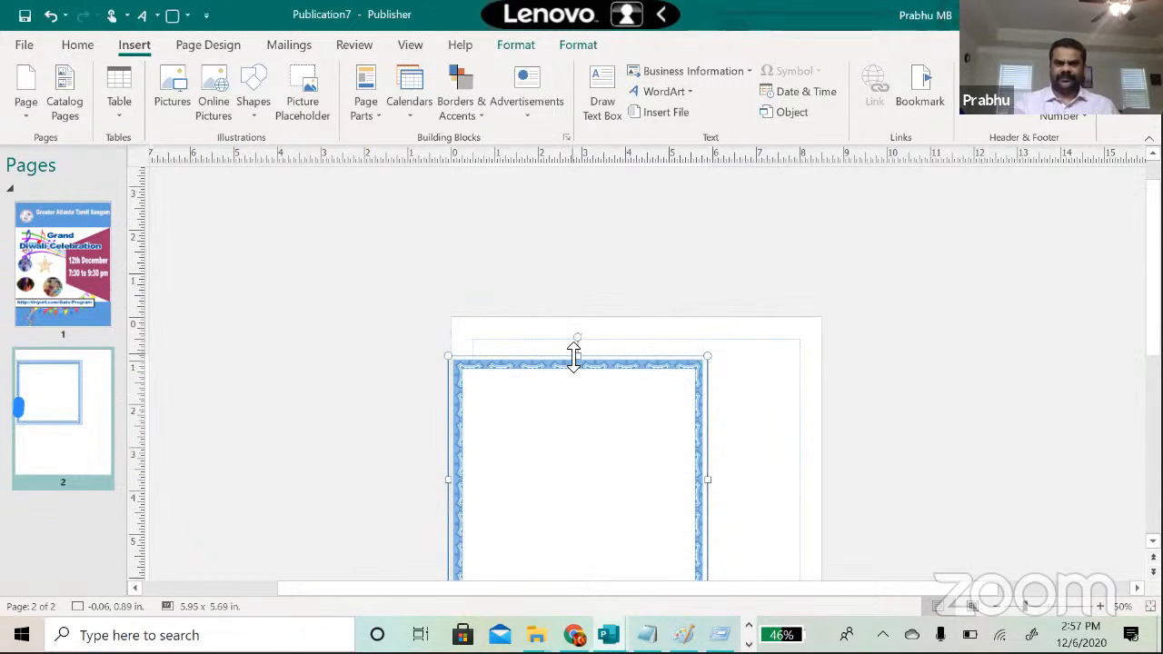
pyautogui.moveTo(578, 358); pyautogui.dragTo(567, 318)
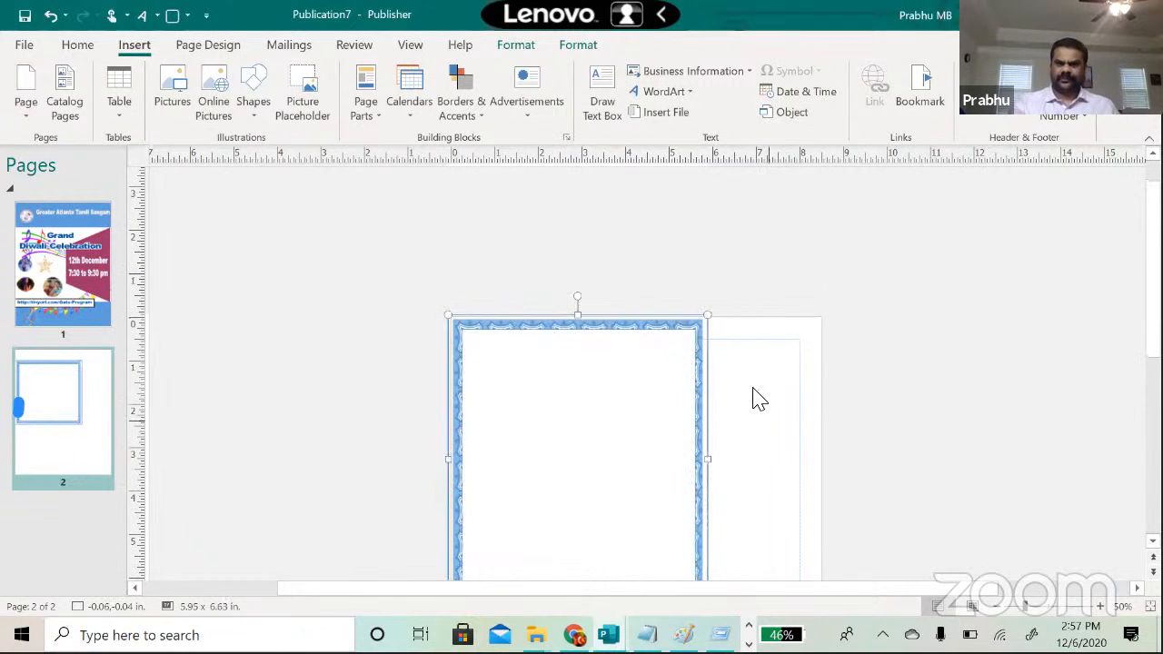
pyautogui.moveTo(711, 460); pyautogui.dragTo(825, 466)
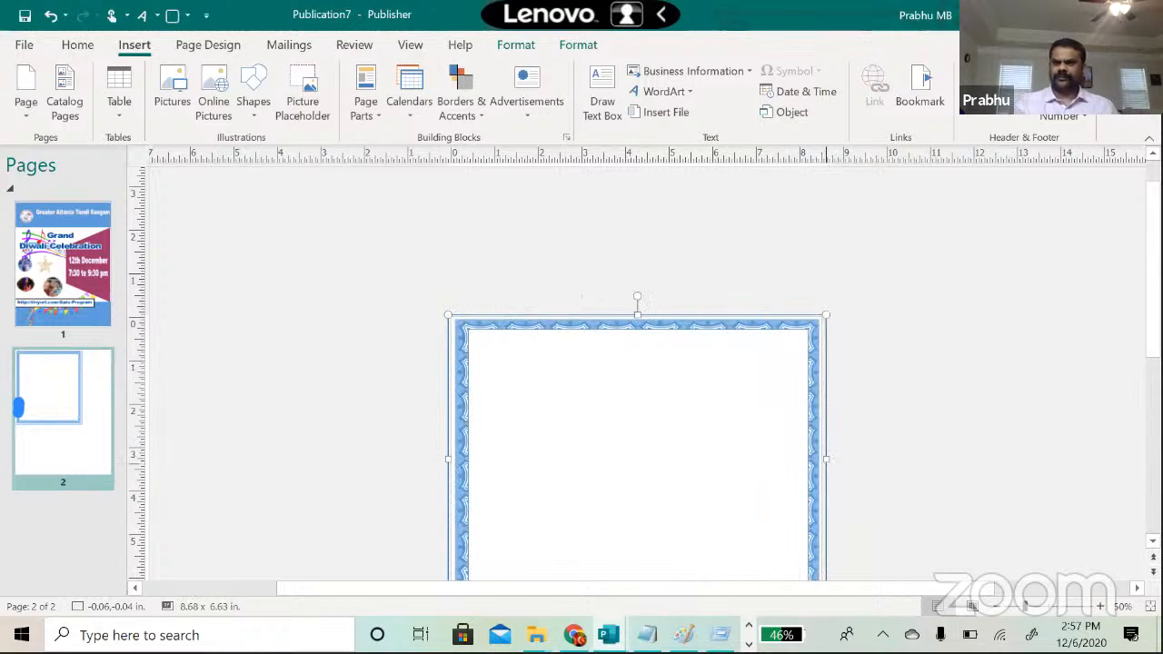
pyautogui.scroll(-5, 636, 372)
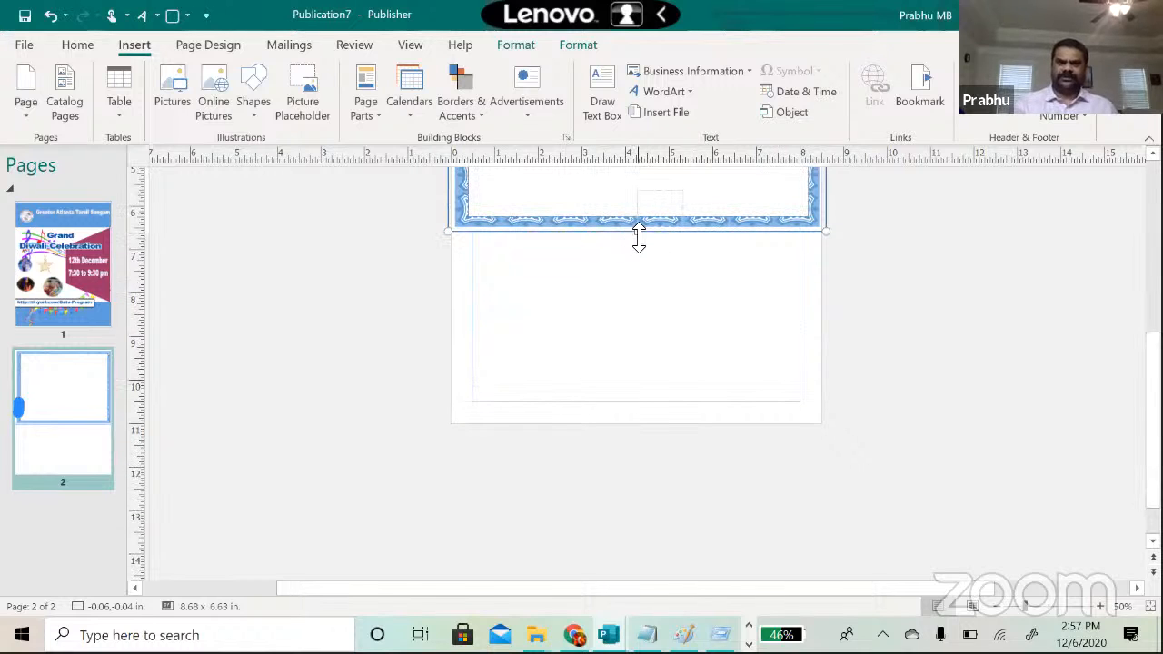
pyautogui.moveTo(639, 232); pyautogui.dragTo(623, 434)
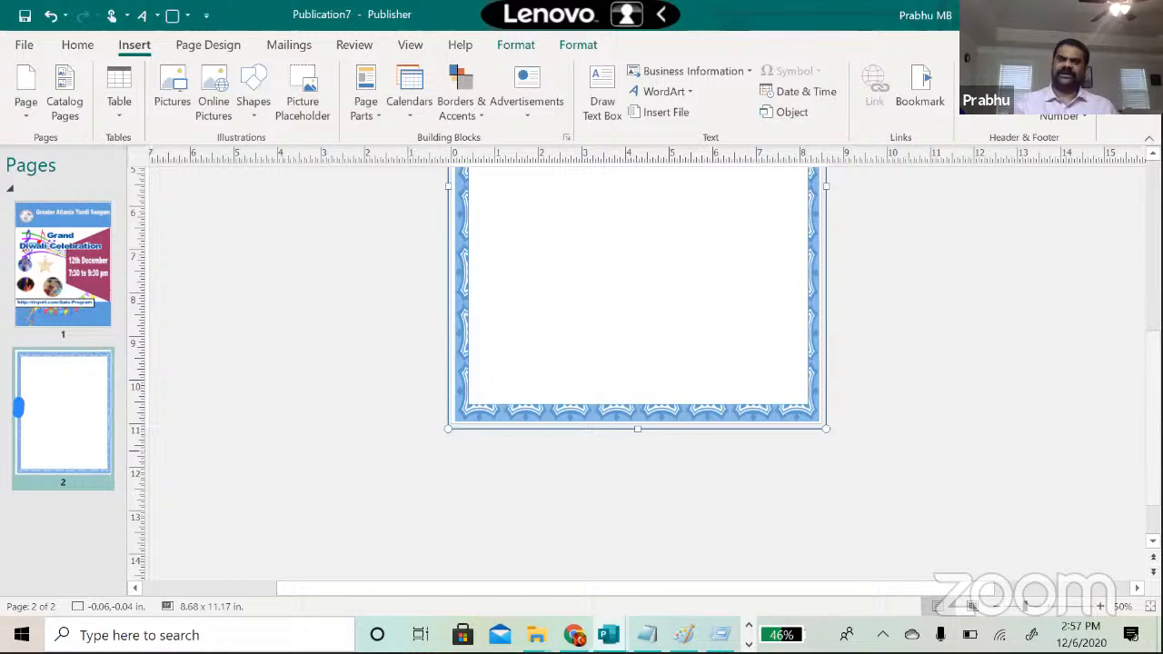
pyautogui.scroll(5, 636, 372)
pyautogui.scroll(-1, 635, 372)
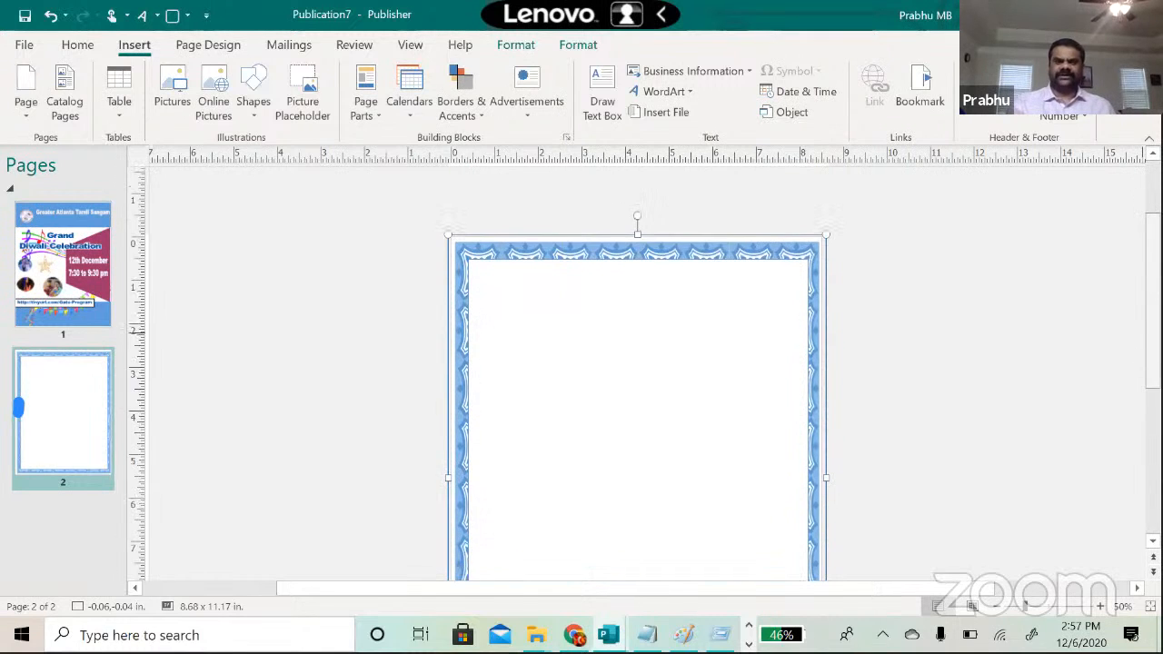
# Step: Add WordArt reading 'Greater Altanta Tamil Sangam', fill it blue, and narrow it to 7.43 x 0.70 in
pyautogui.click(659, 368)
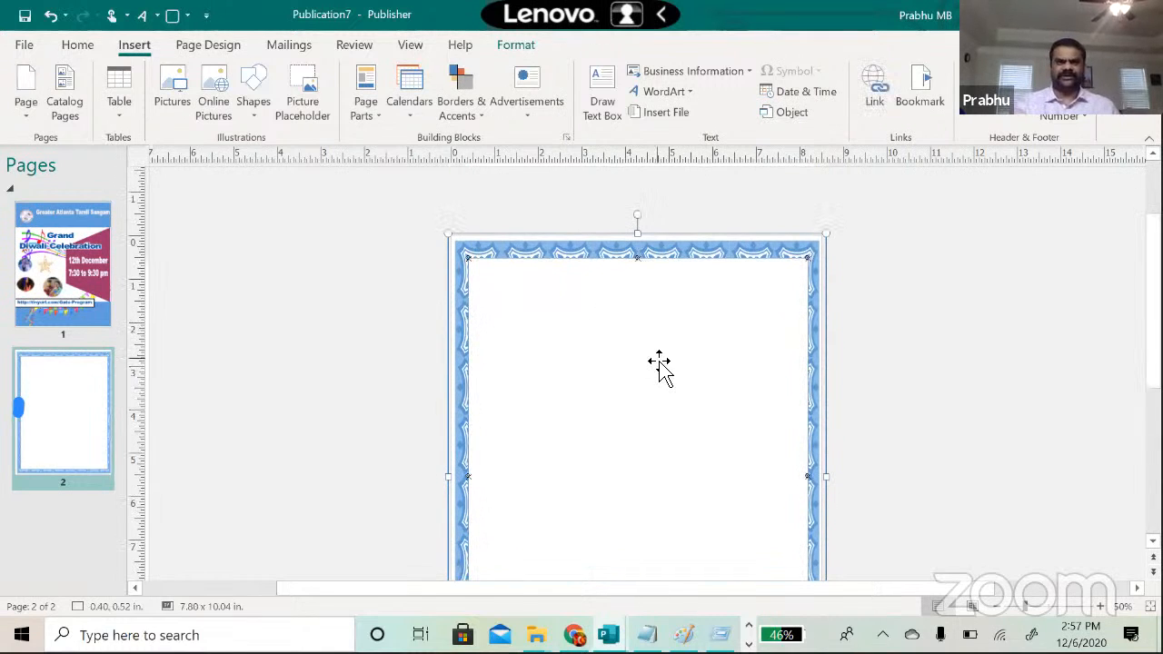
pyautogui.click(142, 16)
pyautogui.click(287, 194)
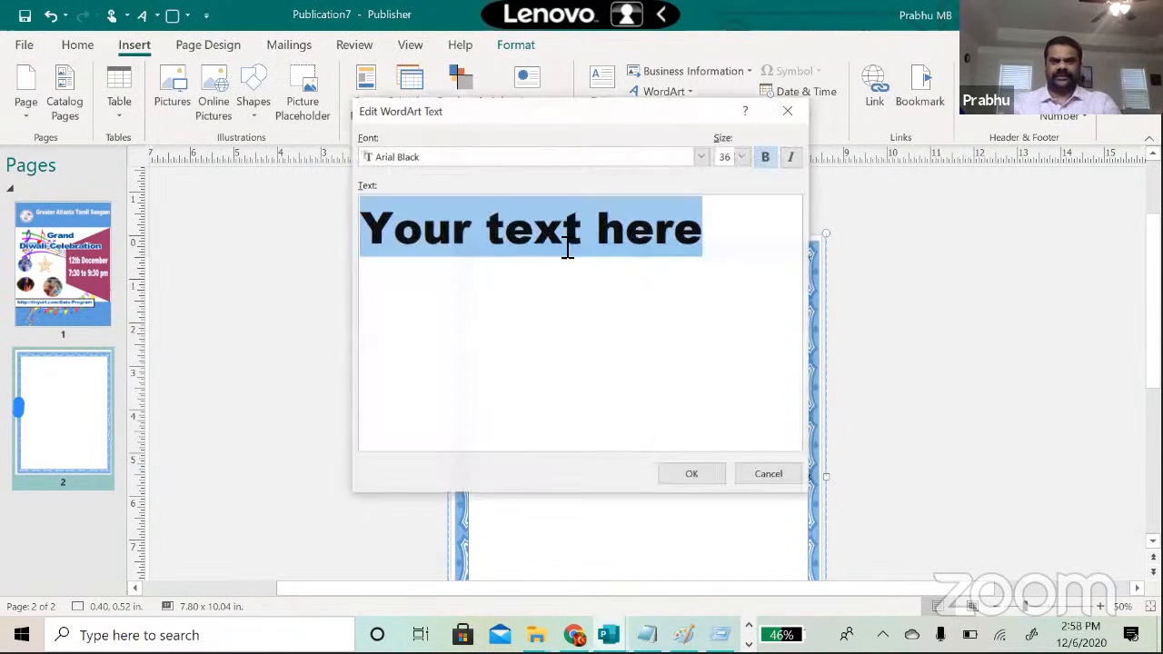
pyautogui.write('Greater Al')
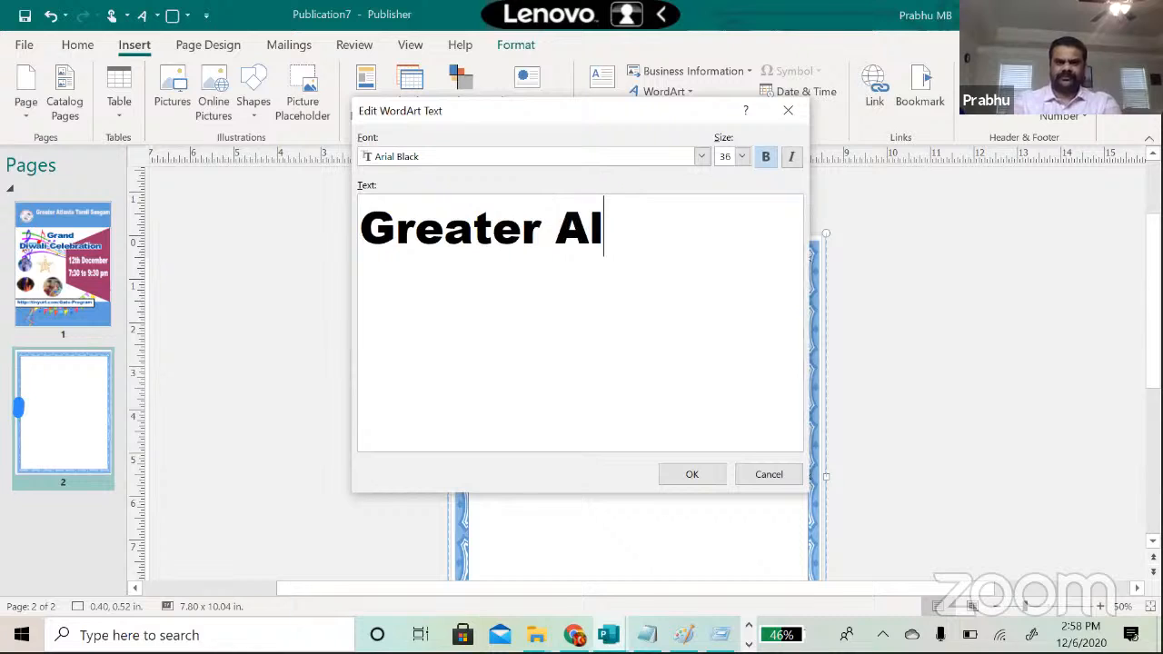
pyautogui.write('tanta Tamil Sangam')
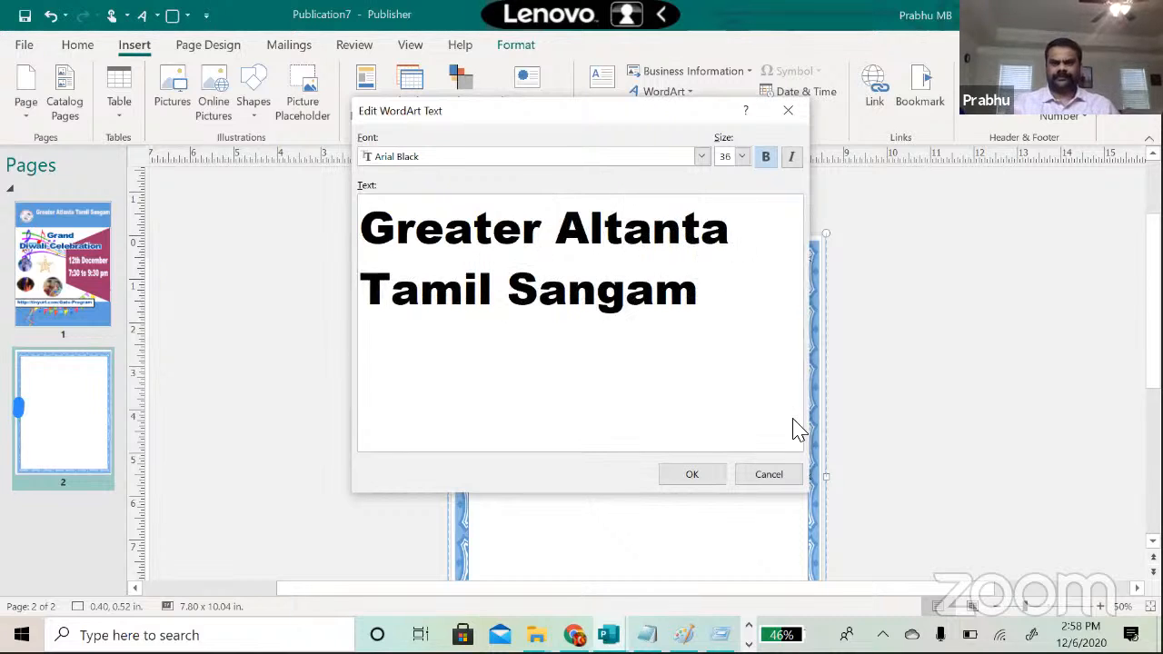
pyautogui.click(695, 474)
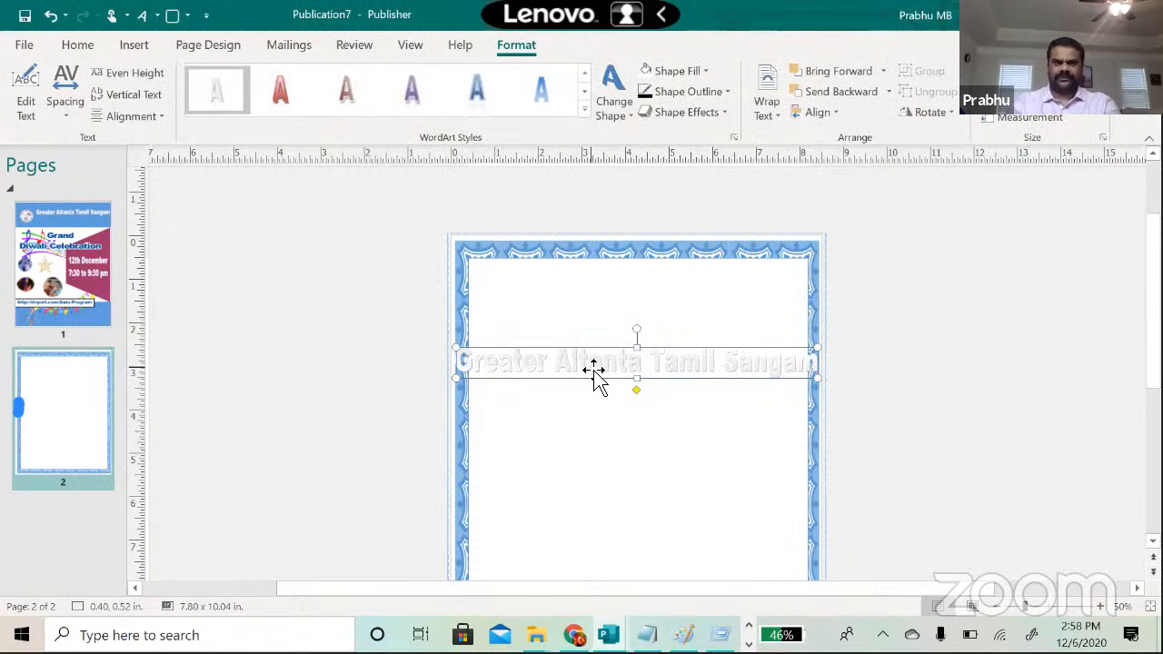
pyautogui.click(704, 72)
pyautogui.moveTo(454, 364); pyautogui.dragTo(493, 383)
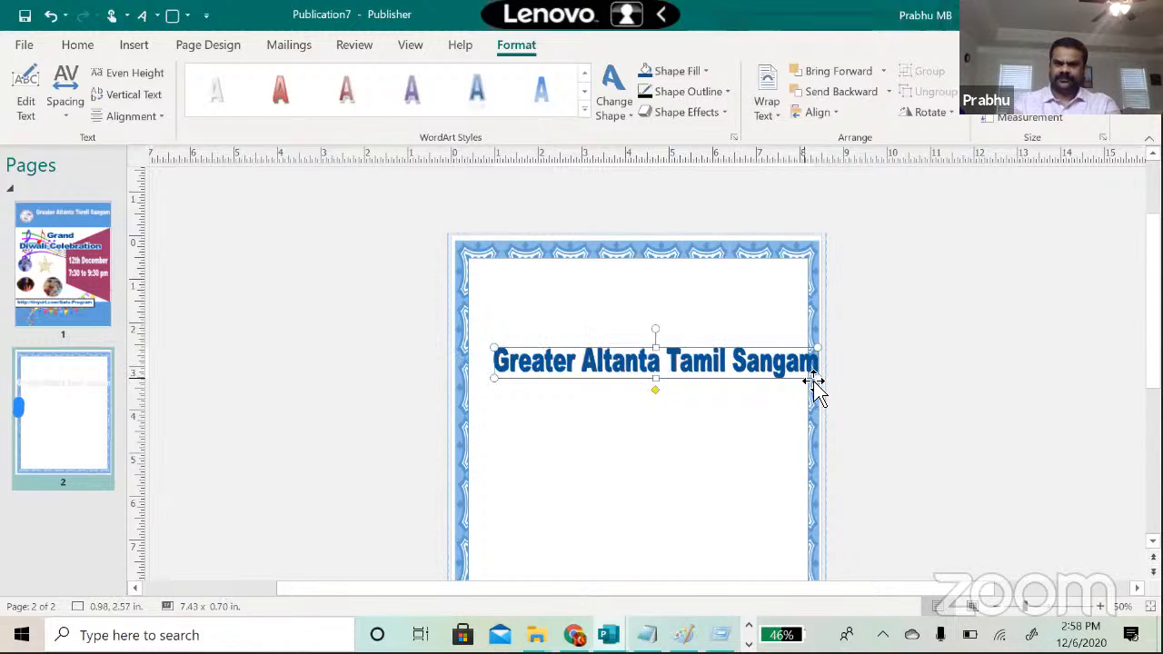
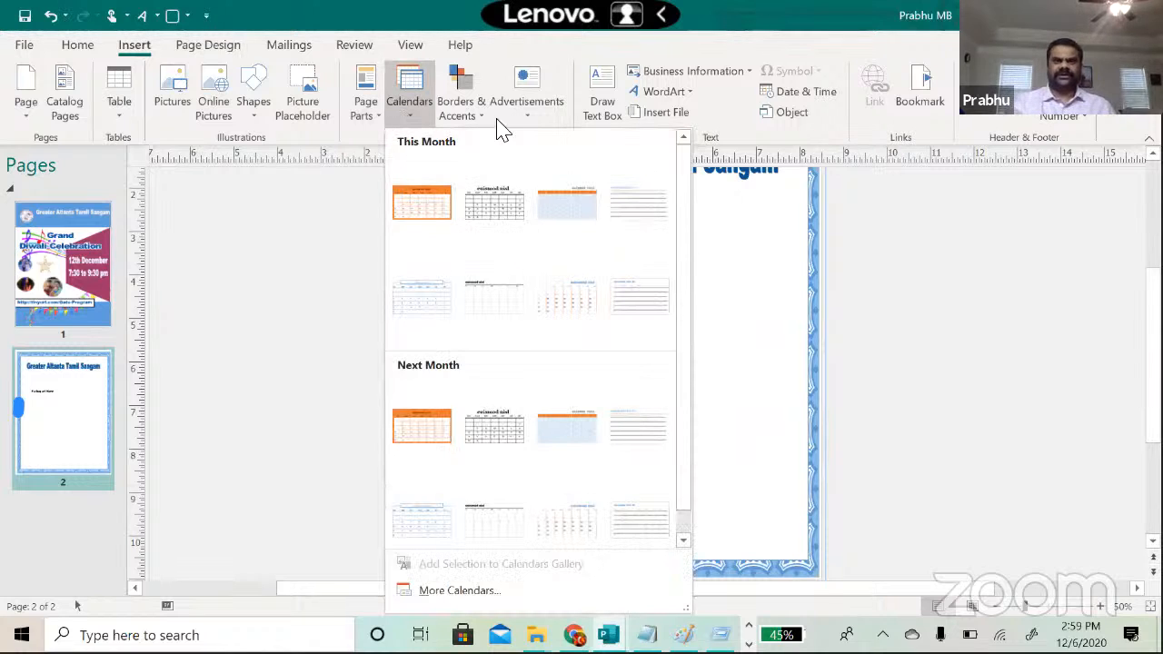
# Step: Insert the round '00% OFF' attention getter, enlarge it, and change its text to '10% OFF'
pyautogui.click(524, 114)
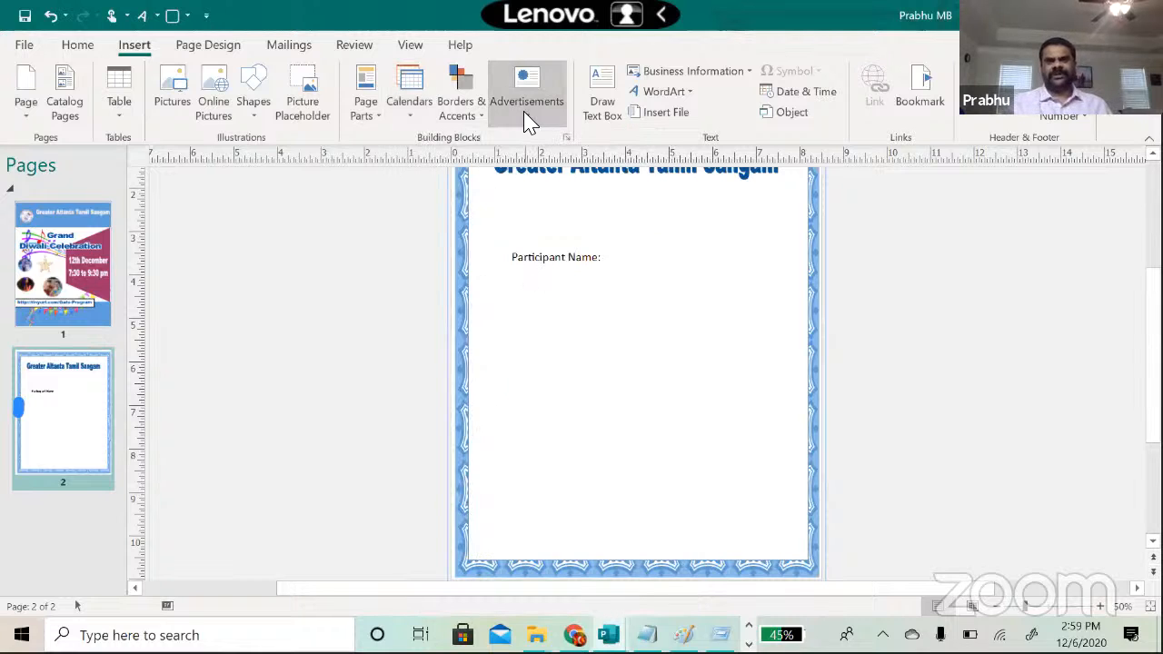
pyautogui.click(525, 113)
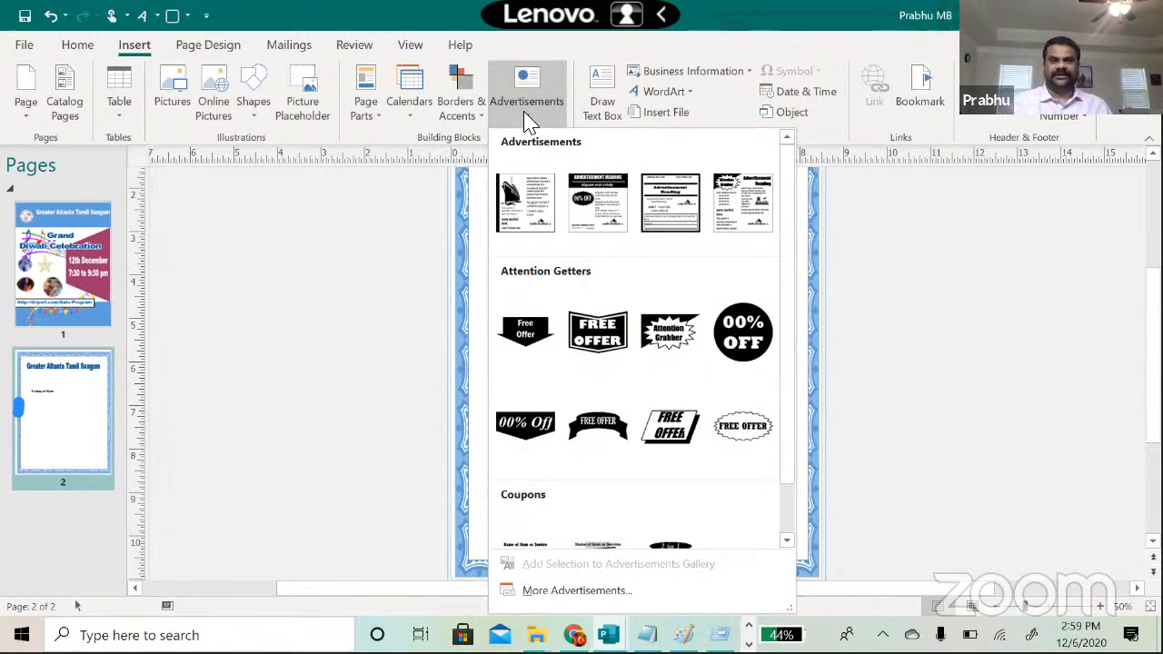
pyautogui.click(742, 333)
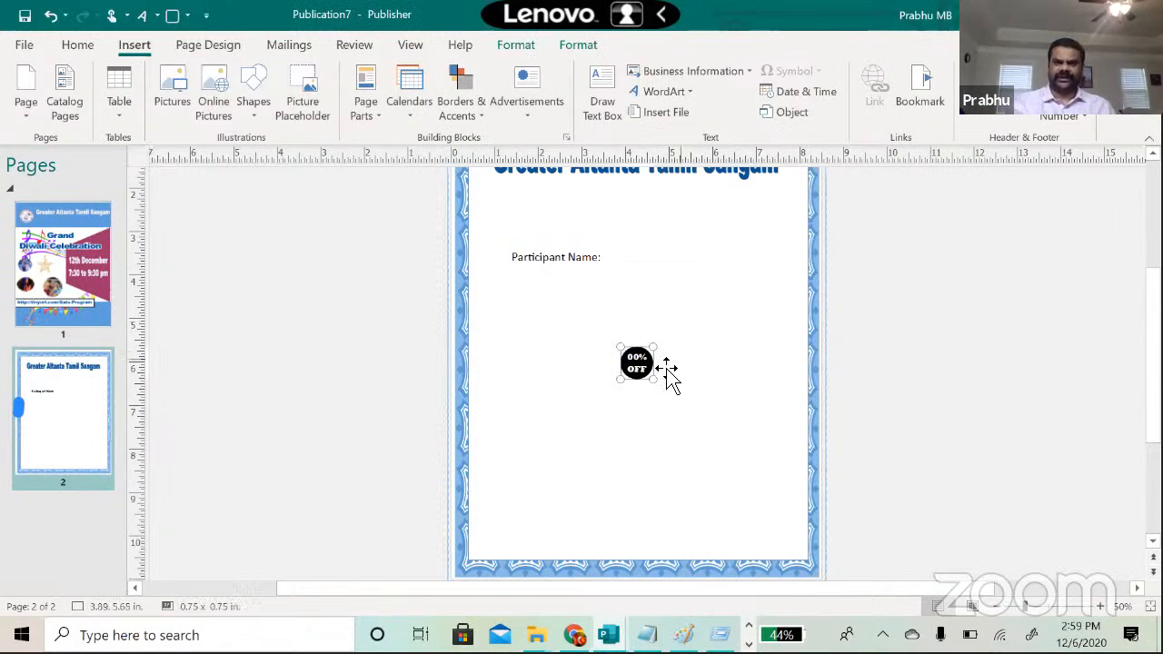
pyautogui.moveTo(619, 379); pyautogui.dragTo(561, 441)
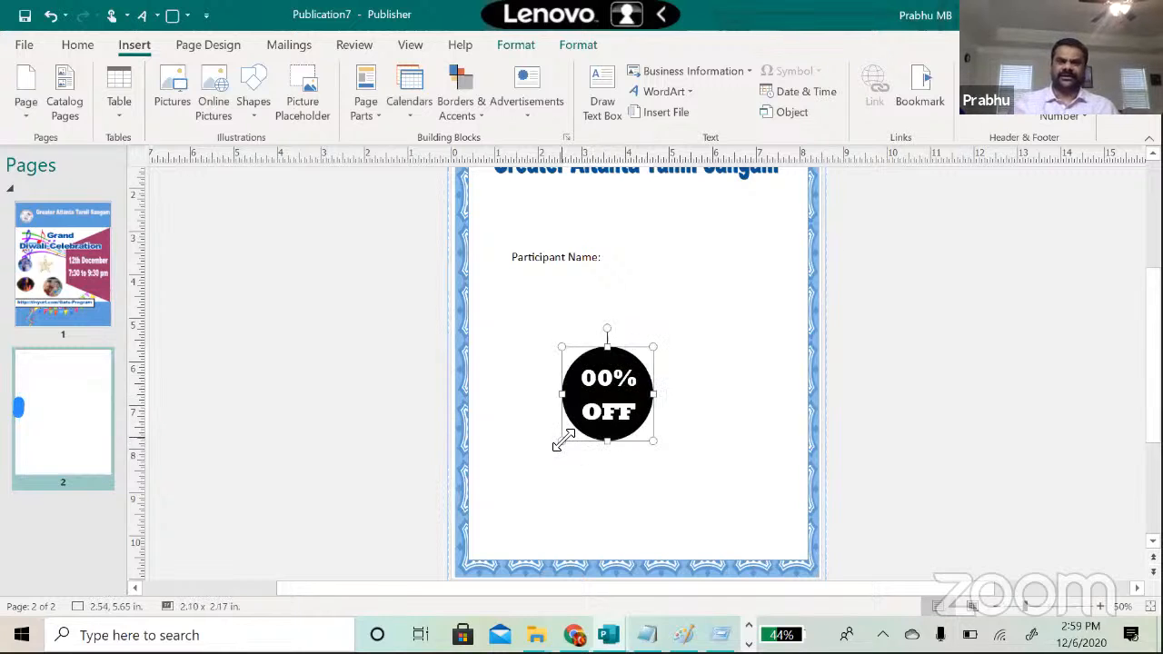
pyautogui.tripleClick(612, 391)
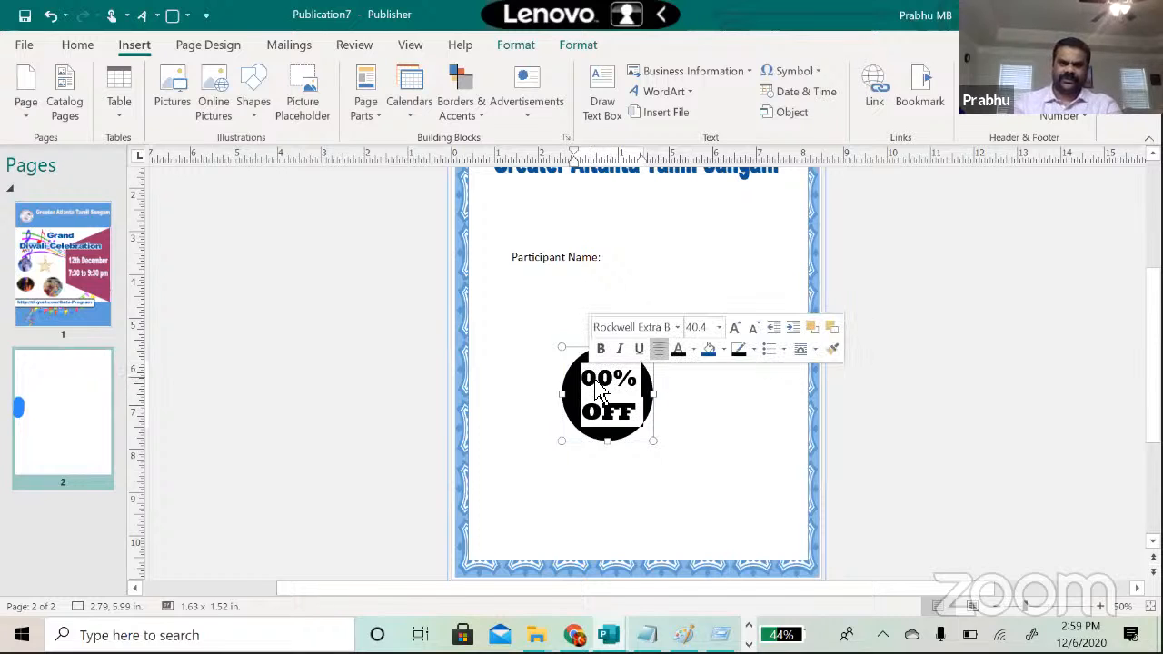
pyautogui.write('10')
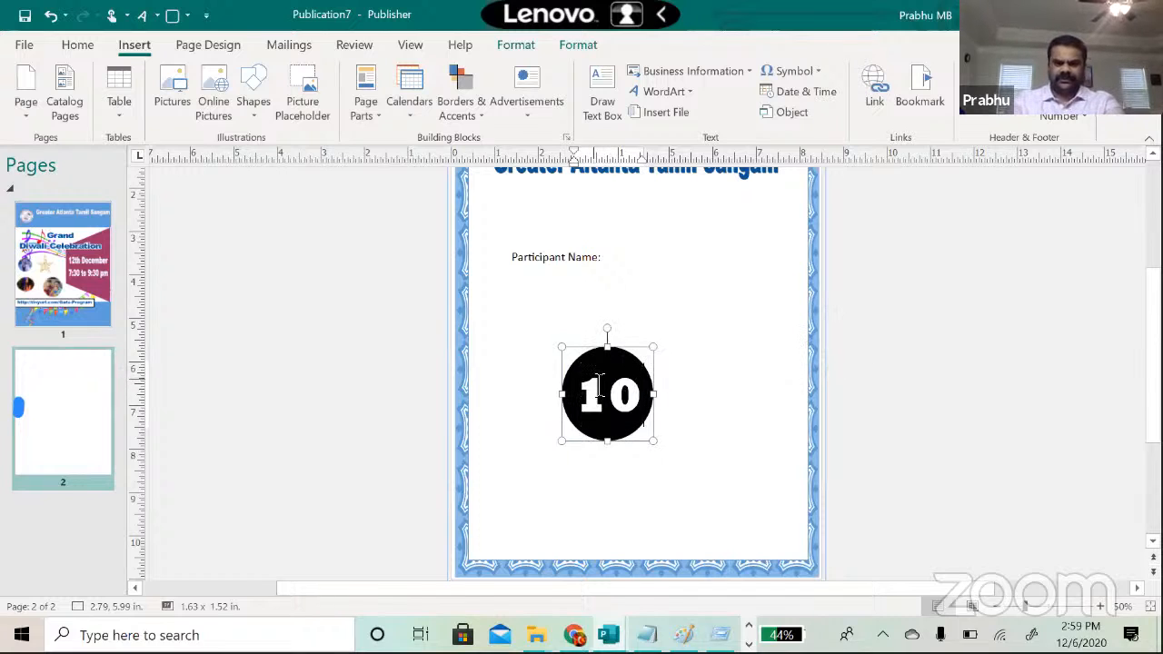
pyautogui.write('% OFF')
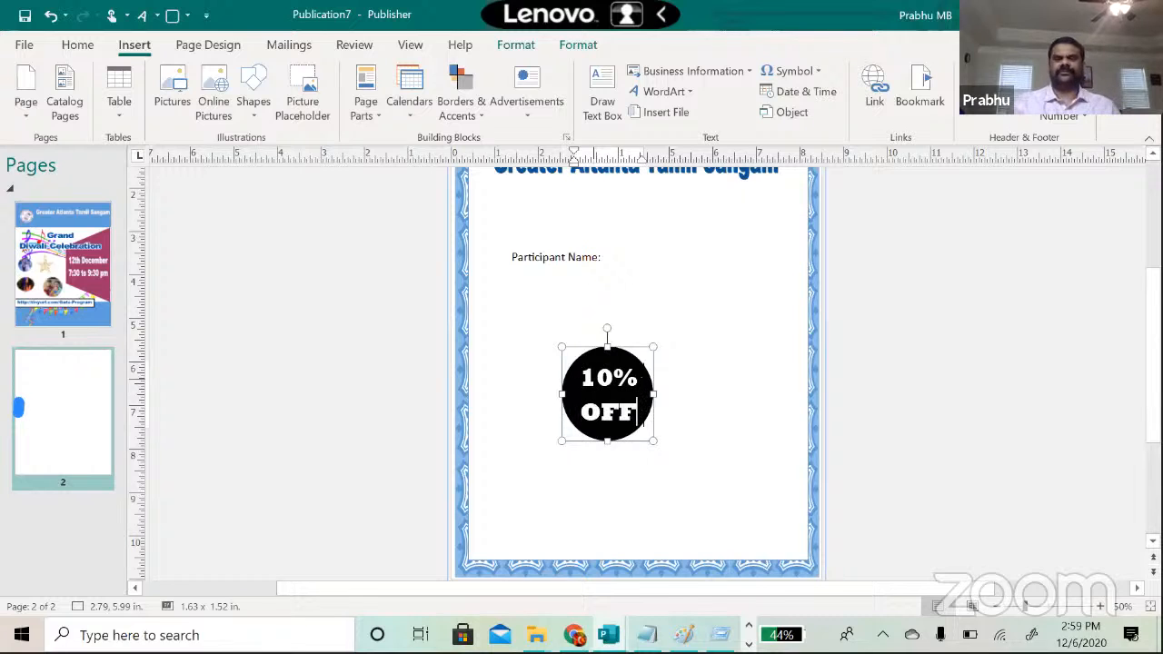
pyautogui.click(719, 407)
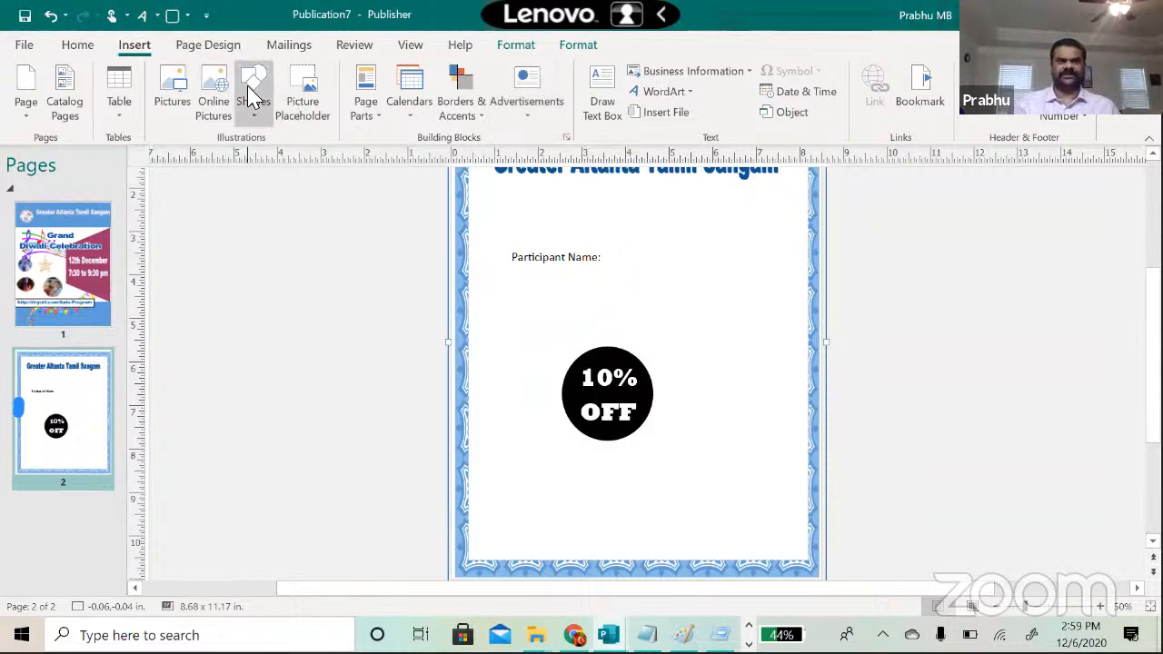
# Step: View page 1's Diwali flyer, glance at the concert flyer publication, then return
pyautogui.click(929, 449)
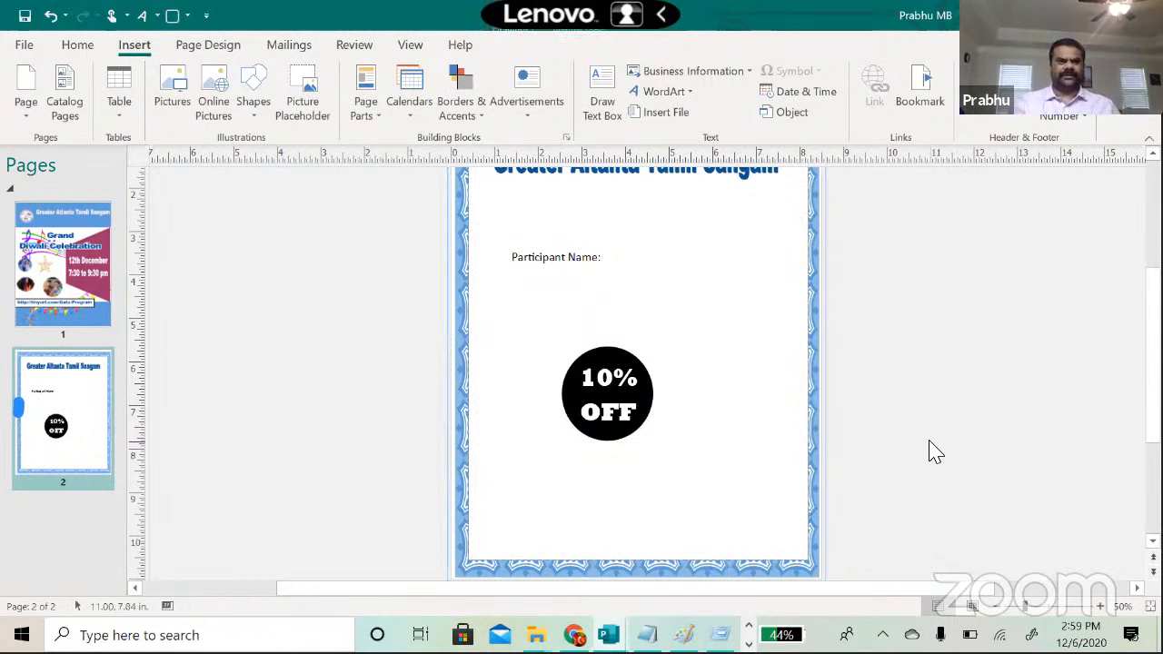
pyautogui.click(98, 281)
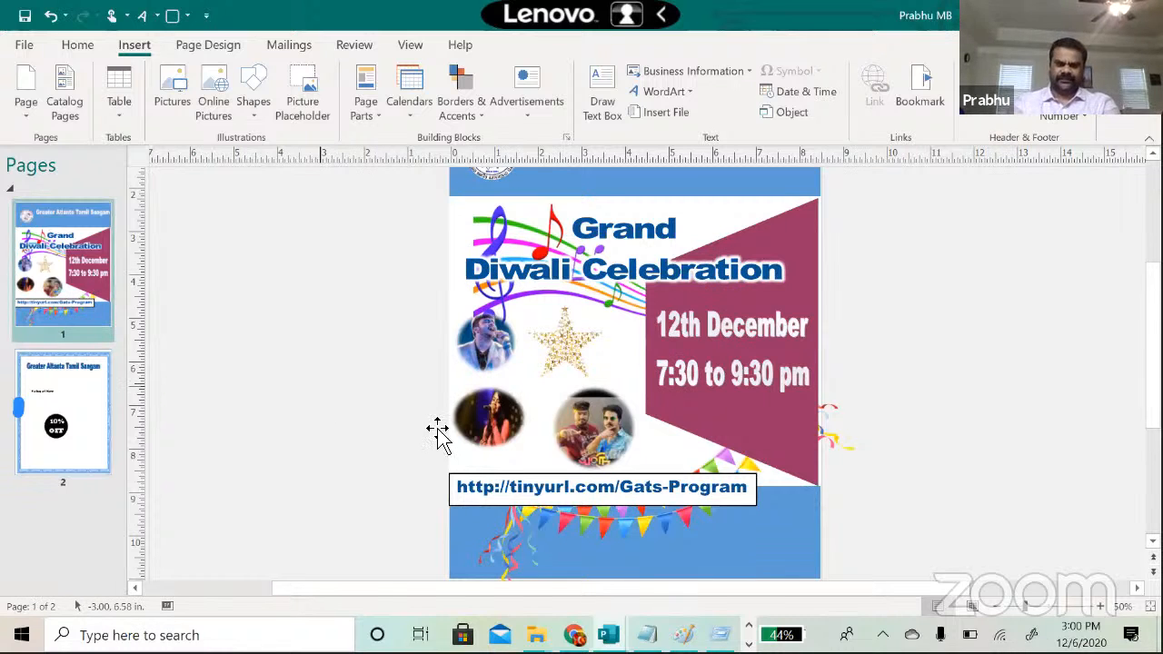
pyautogui.moveTo(608, 635)
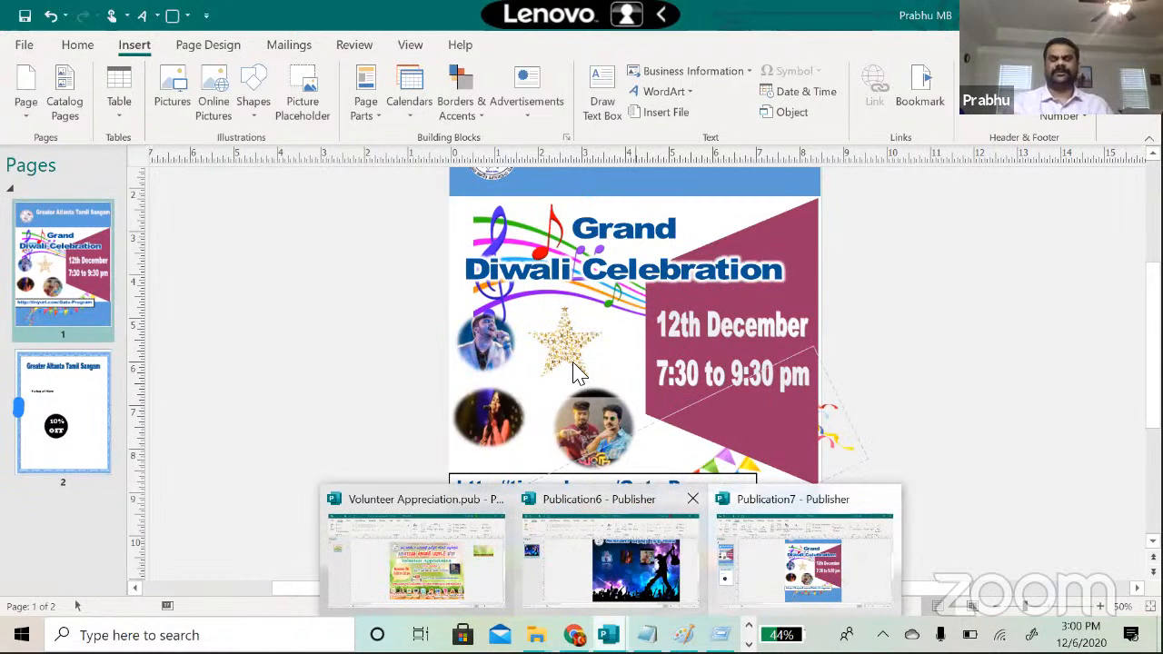
pyautogui.click(607, 556)
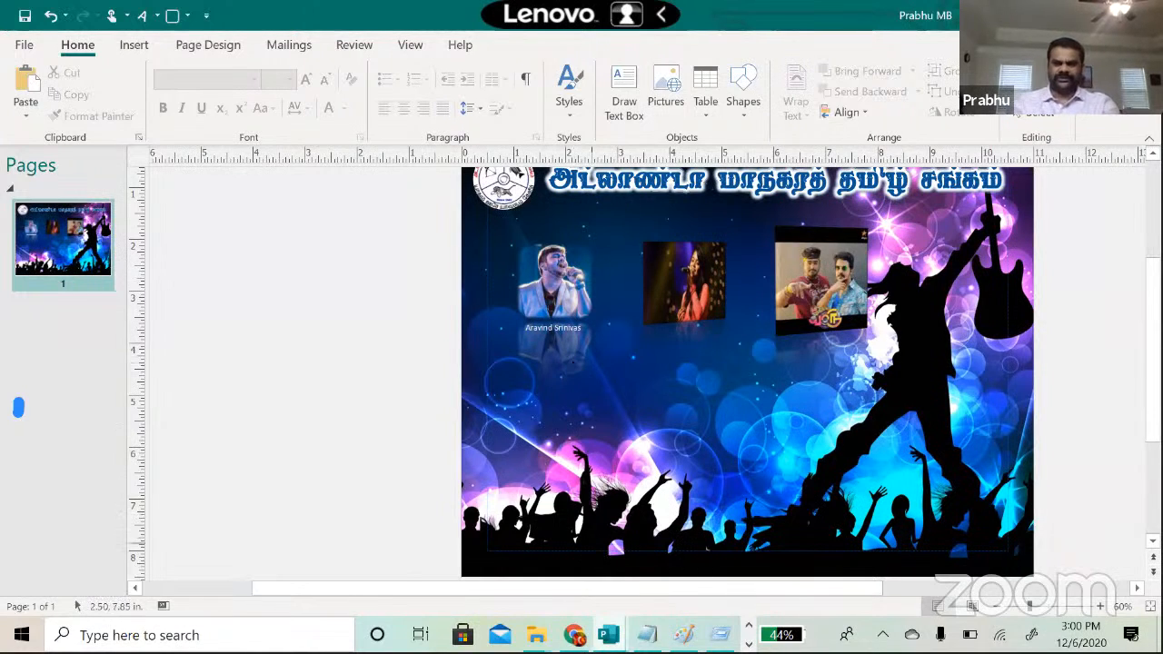
pyautogui.click(670, 554)
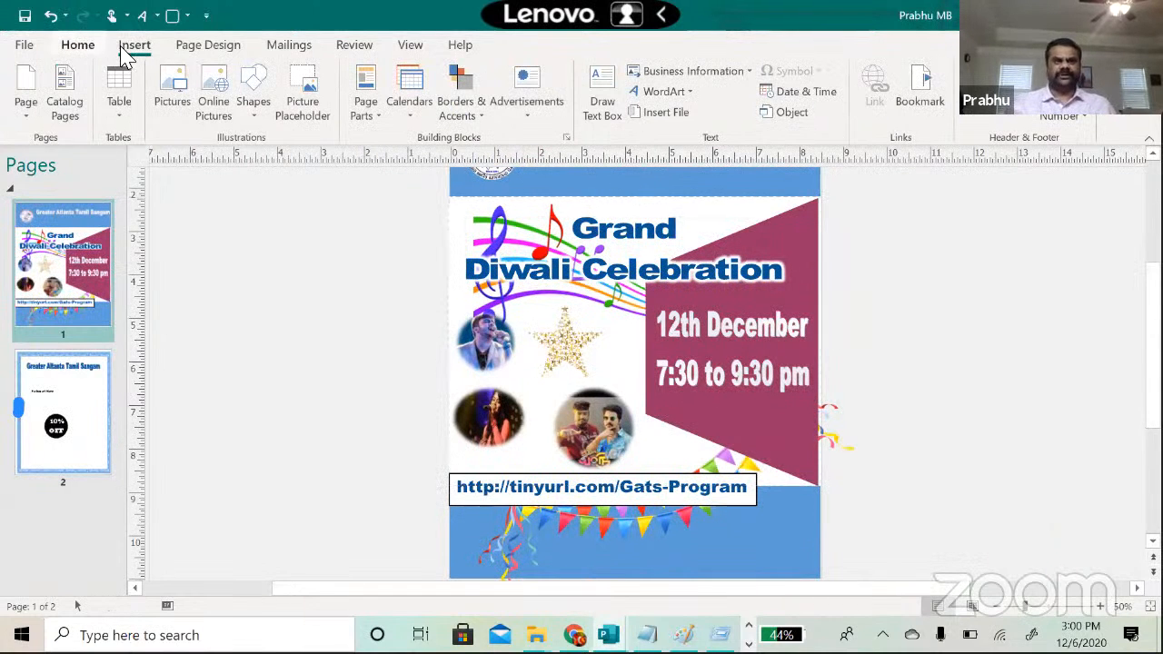
# Step: Browse the shapes gallery, revisit the concert flyer, then bring up the Notepad session notes
pyautogui.click(259, 116)
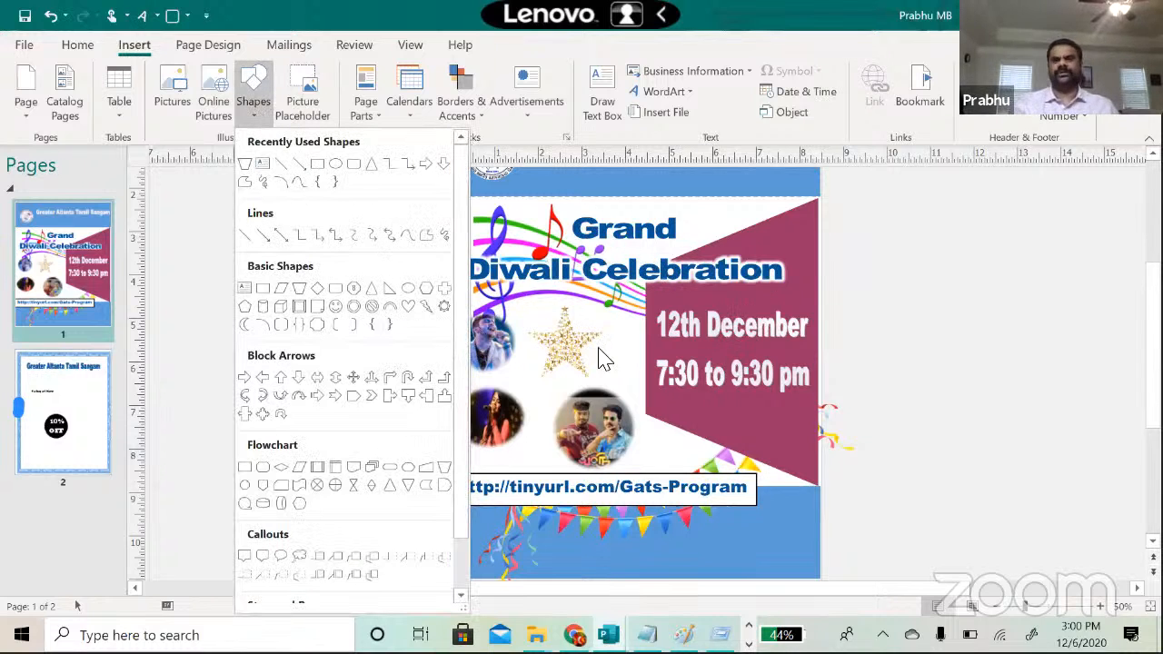
pyautogui.click(947, 375)
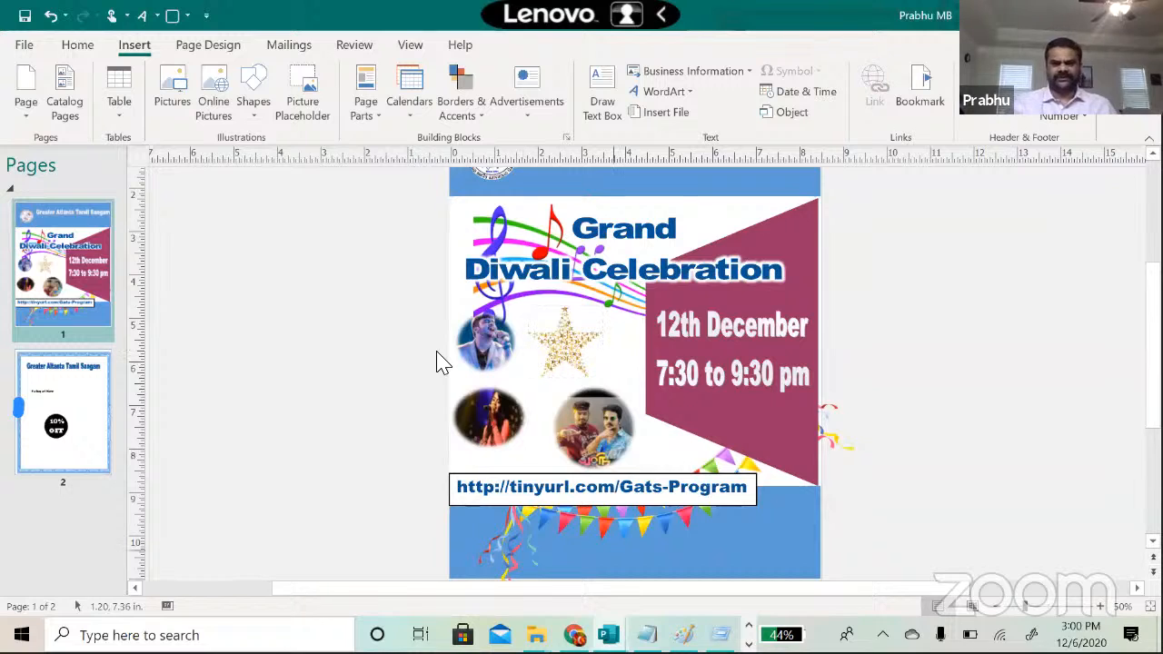
pyautogui.moveTo(609, 635)
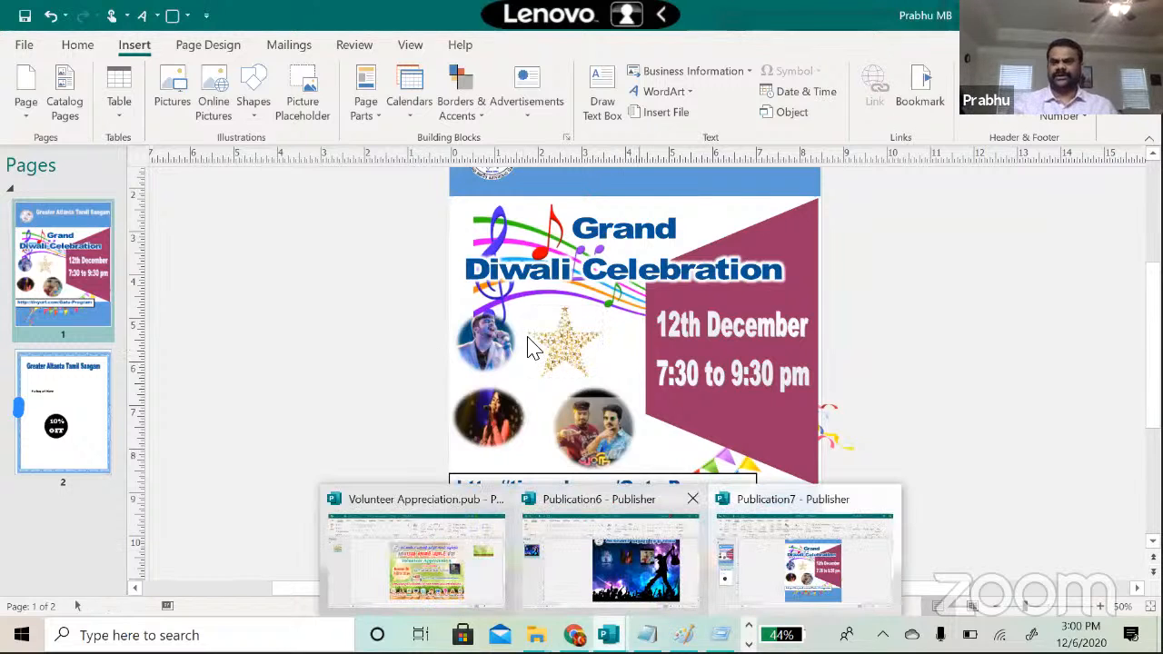
pyautogui.click(609, 554)
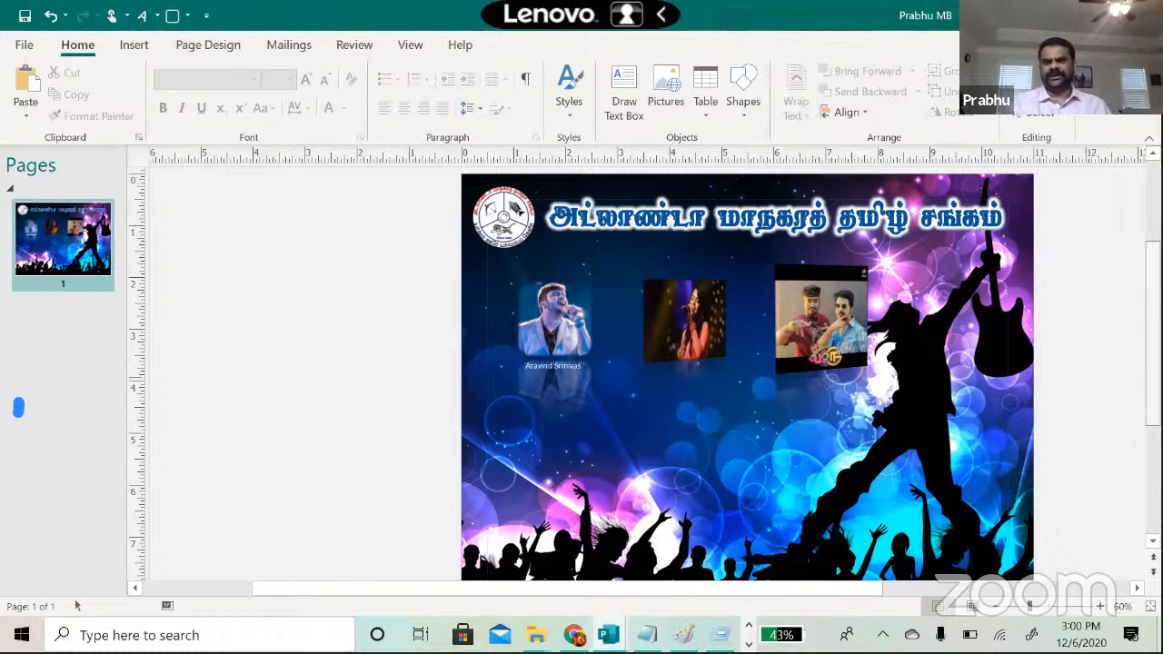
pyautogui.moveTo(1152, 415); pyautogui.dragTo(1152, 424)
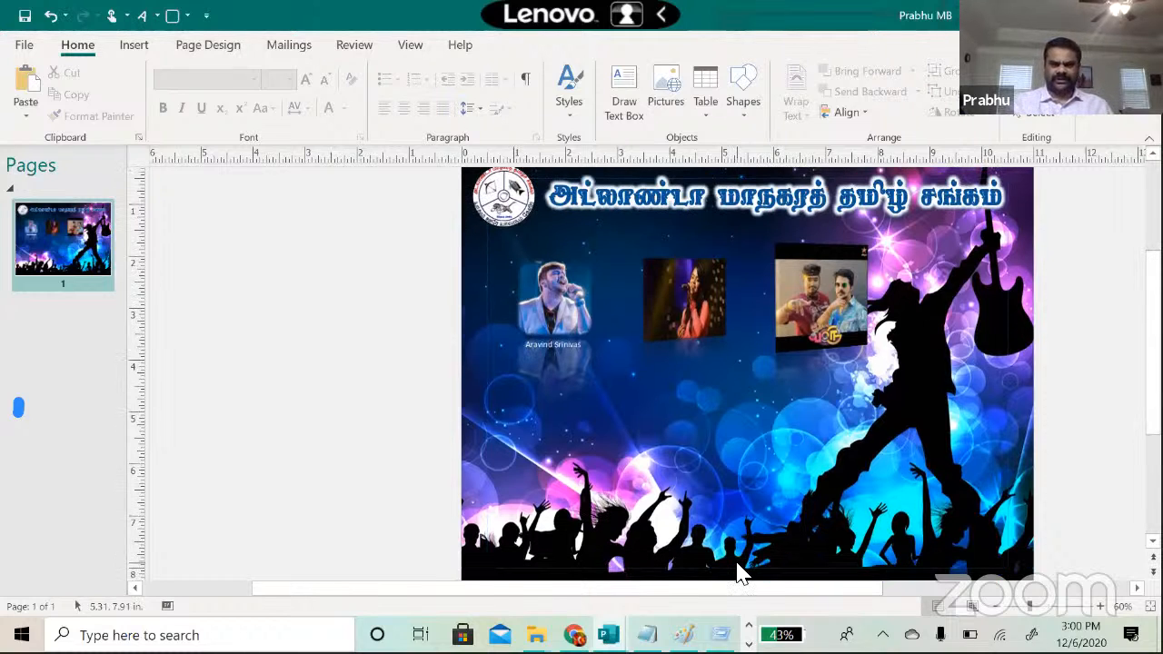
pyautogui.moveTo(608, 635)
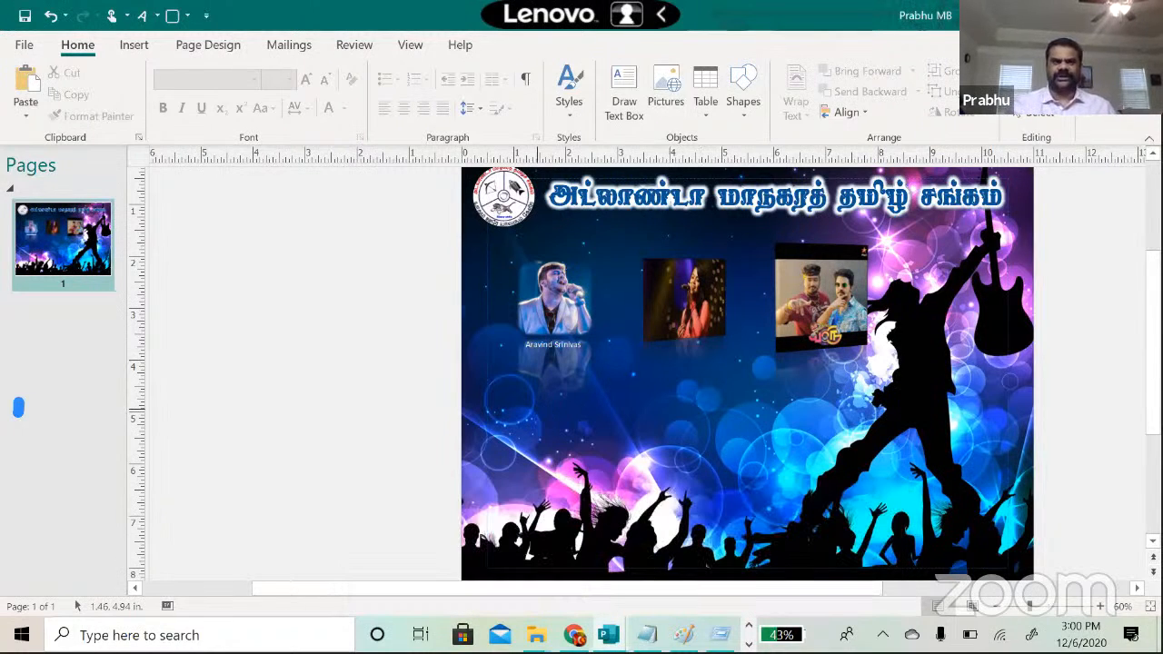
pyautogui.click(647, 635)
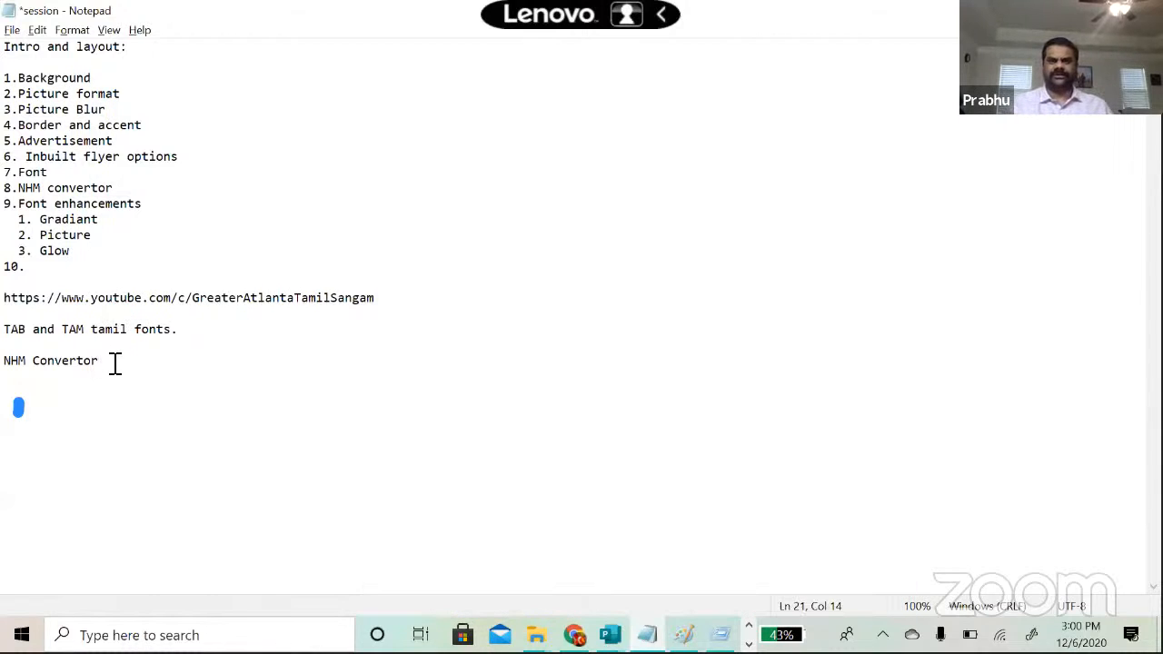
# Step: Highlight the numbered topic list in the notes, then switch back to the Publisher concert flyer
pyautogui.moveTo(115, 364); pyautogui.dragTo(17, 73)
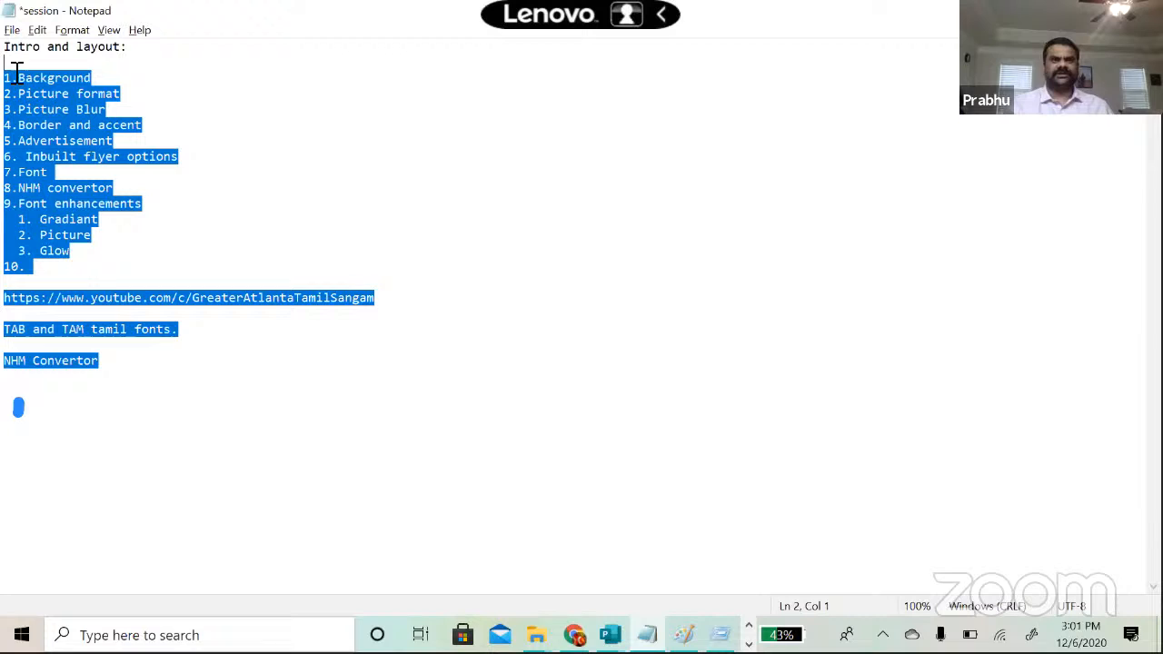
pyautogui.click(181, 156)
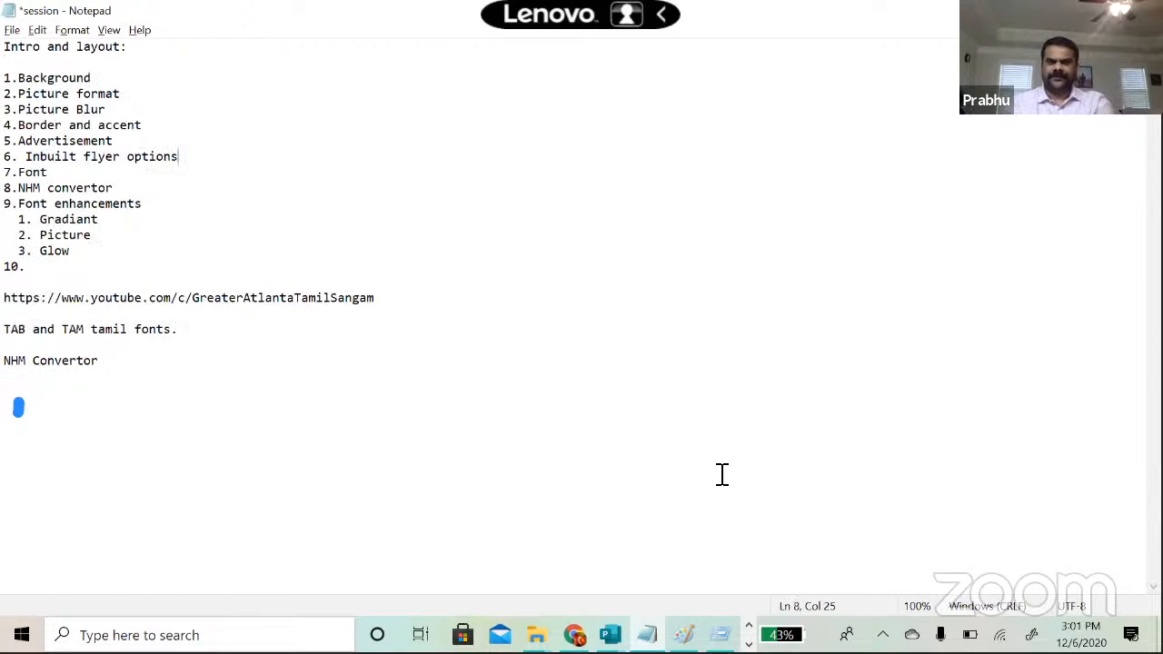
pyautogui.hotkey('alt', 'Tab')
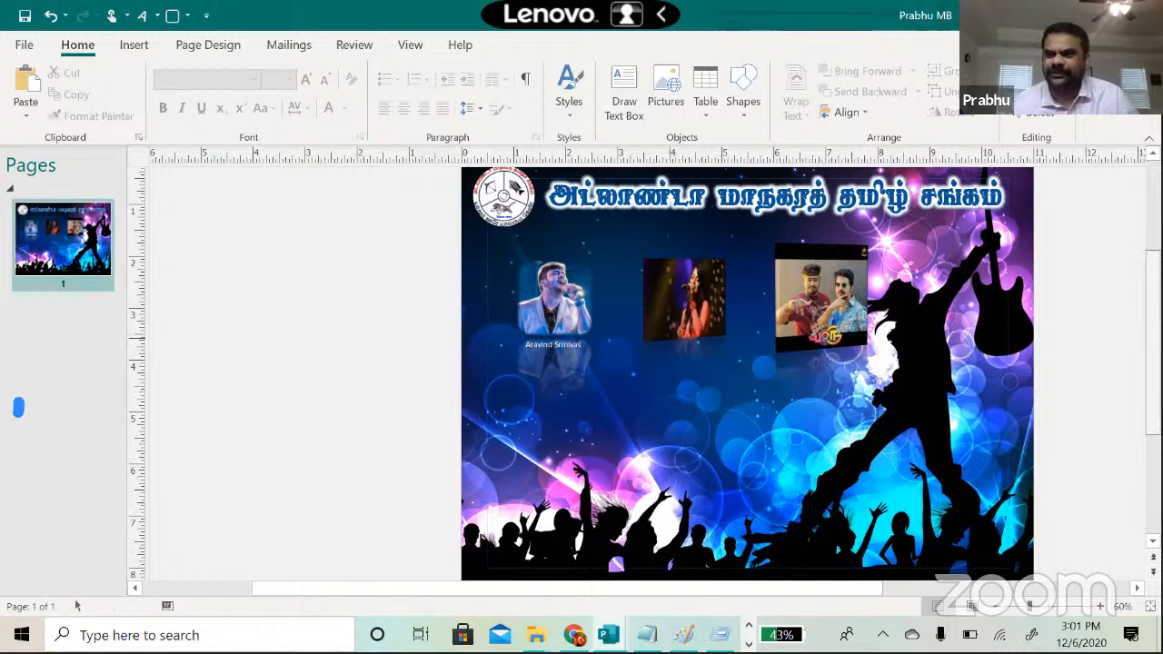
# Step: Inspect the concert flyer's round top-left logo, then switch to the Volunteer Appreciation publication
pyautogui.scroll(2, 76, 606)
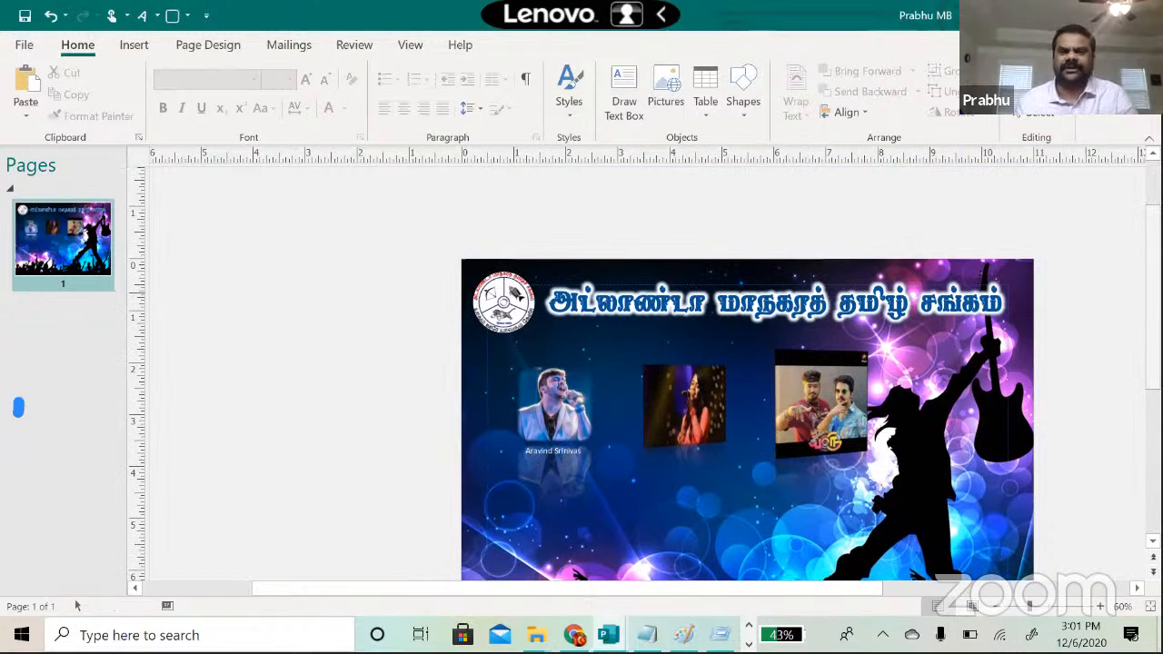
pyautogui.click(505, 308)
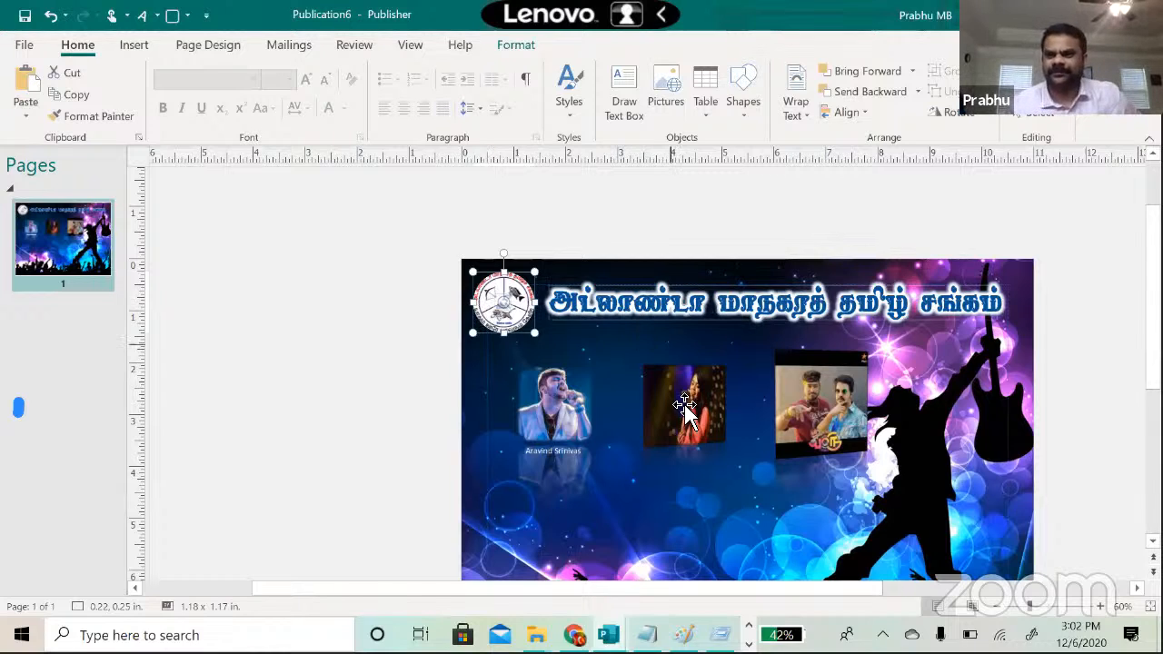
pyautogui.scroll(-2, 481, 578)
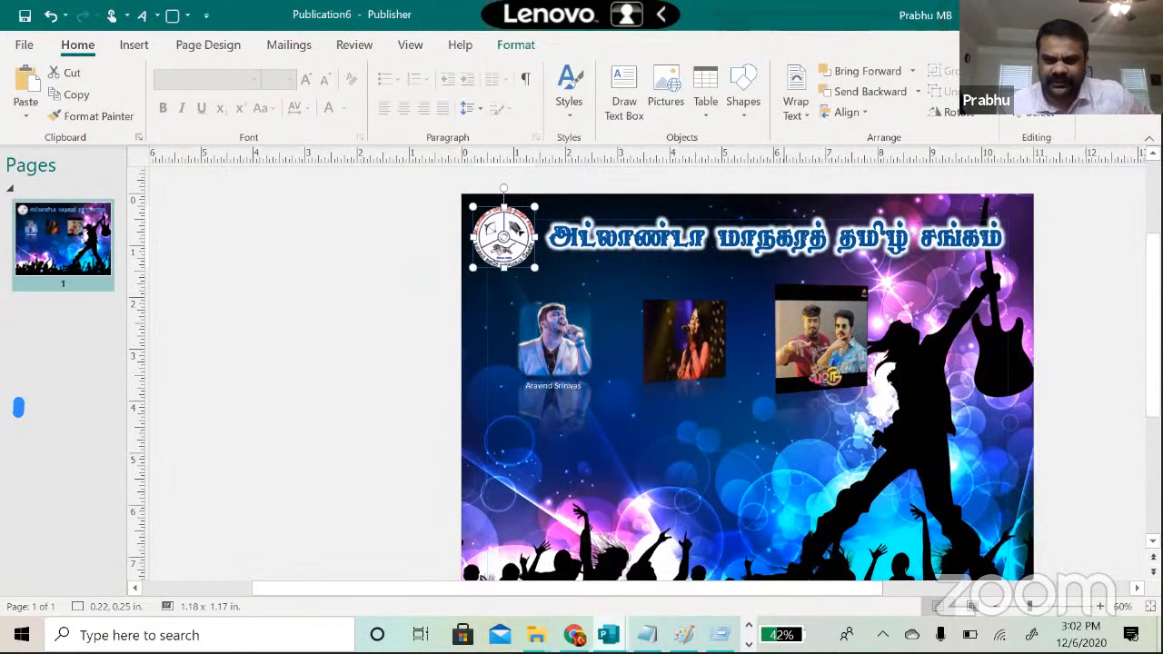
pyautogui.click(609, 635)
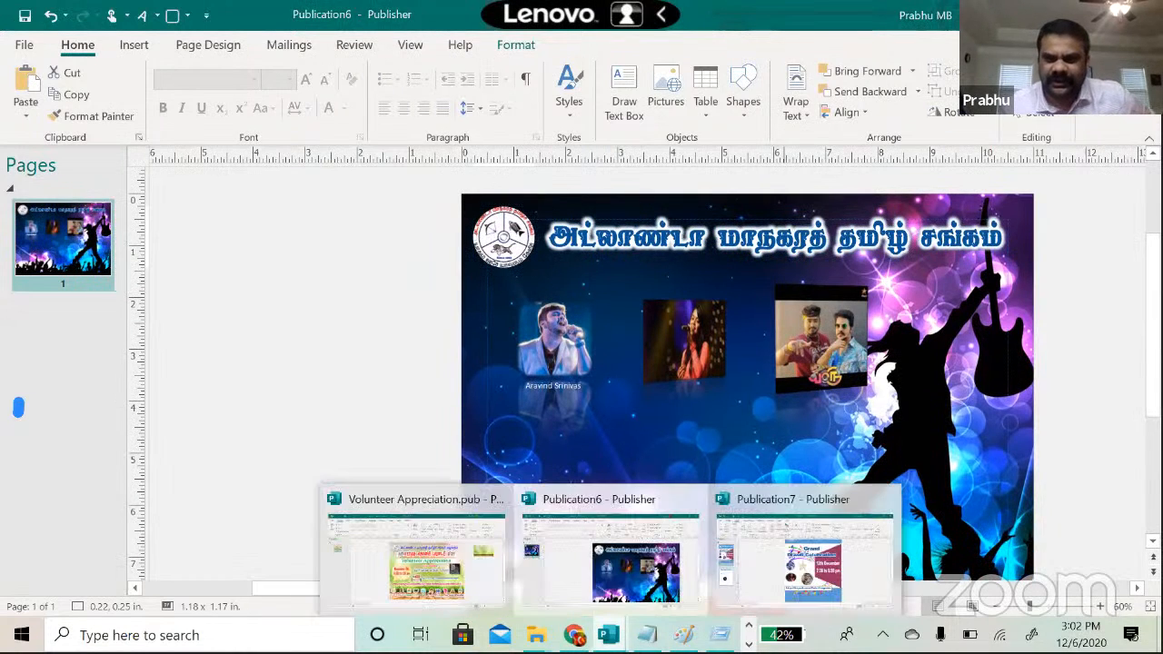
pyautogui.click(426, 581)
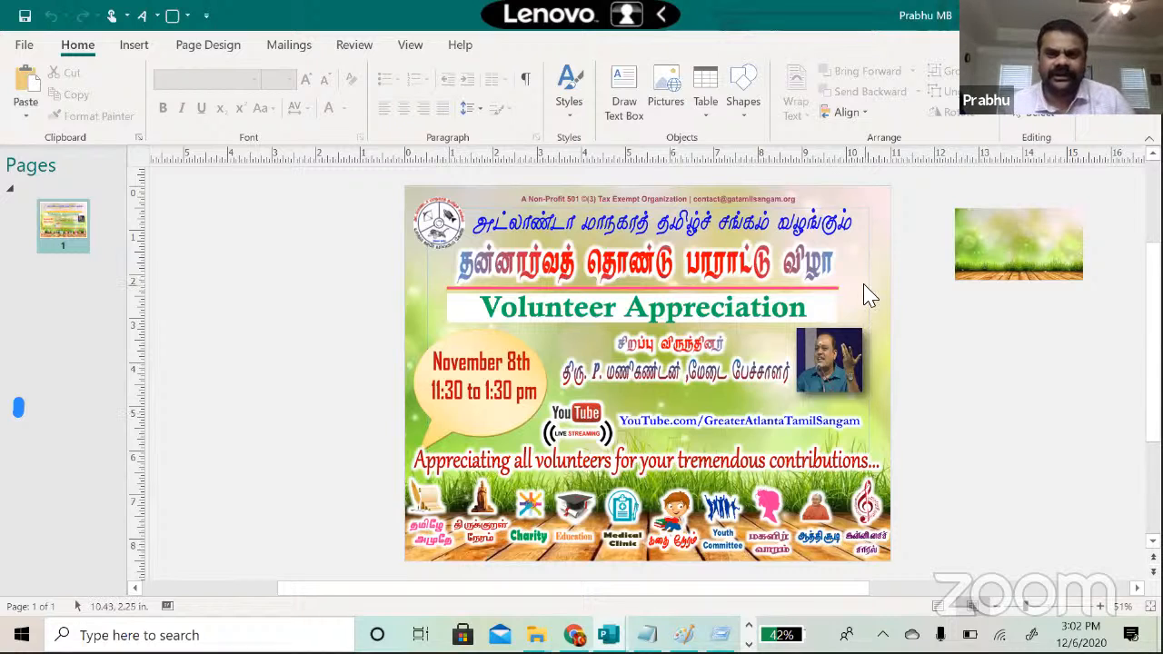
pyautogui.click(696, 201)
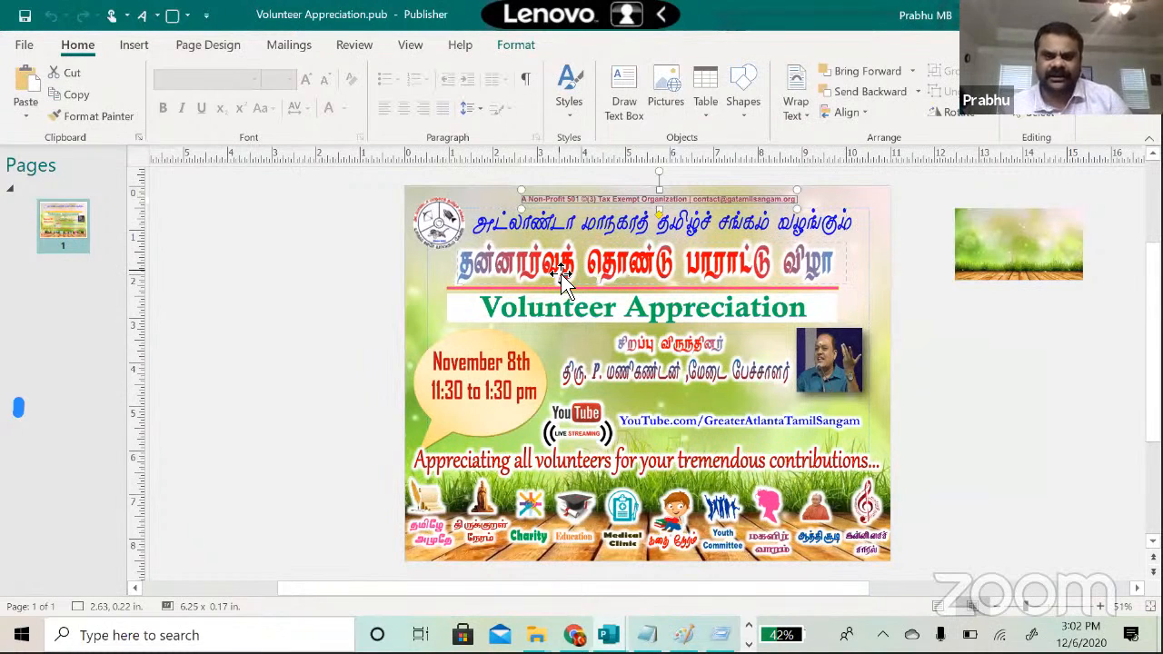
# Step: Open the Muthamil publication from the File menu's Recent list
pyautogui.click(25, 46)
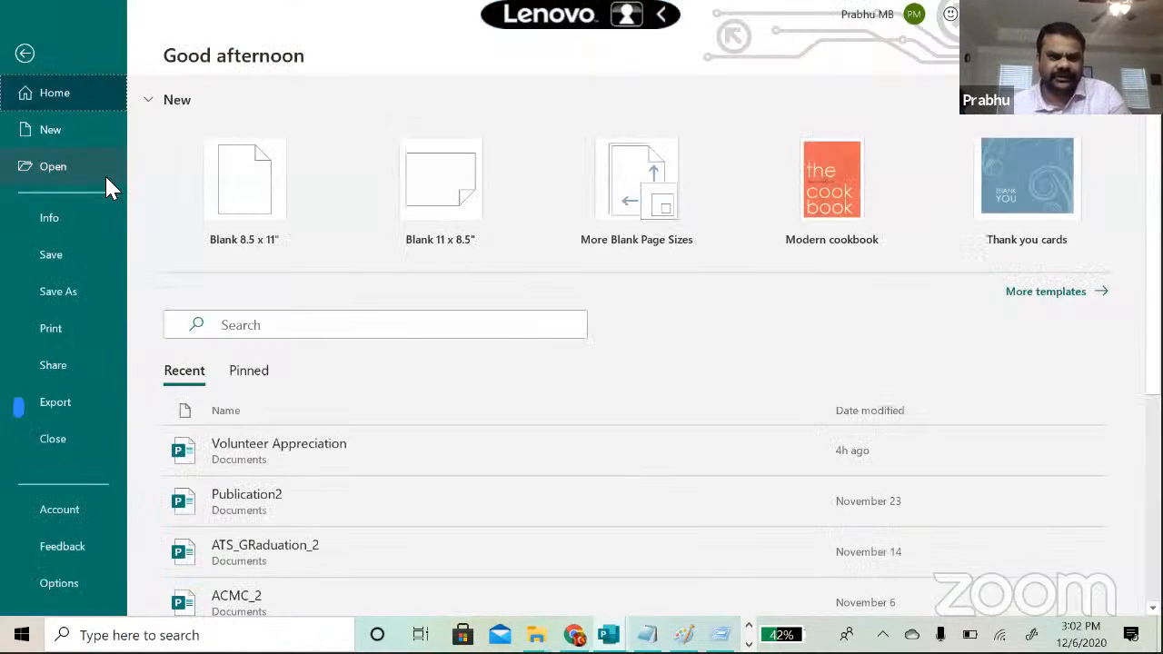
pyautogui.scroll(-3, 991, 441)
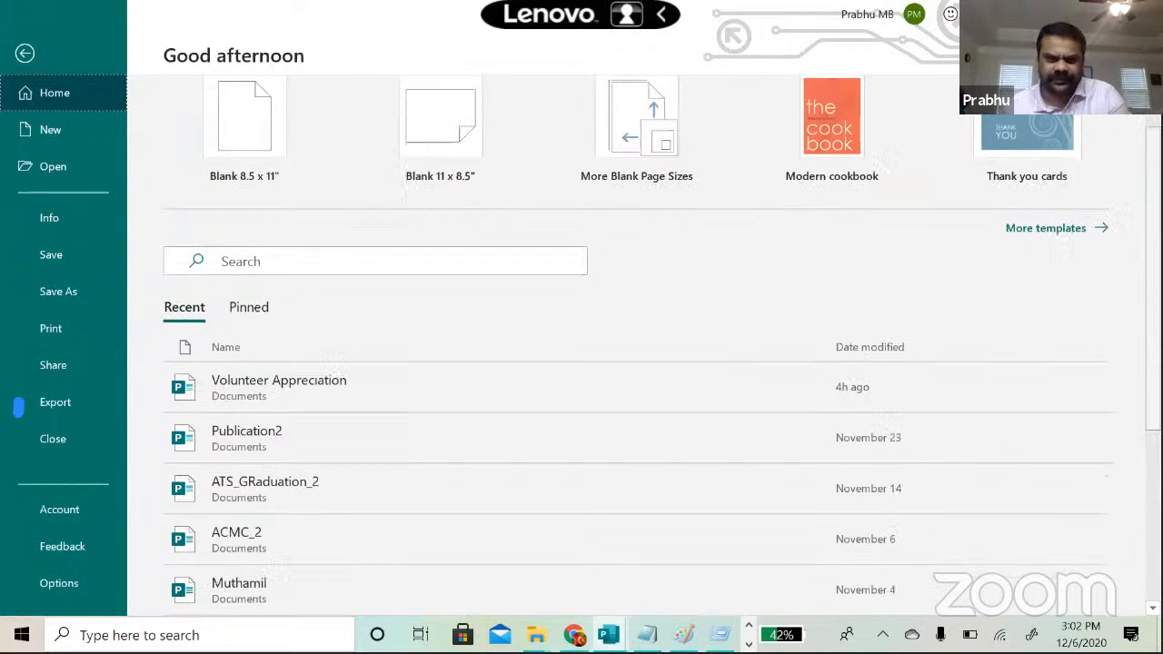
pyautogui.scroll(-5, 576, 434)
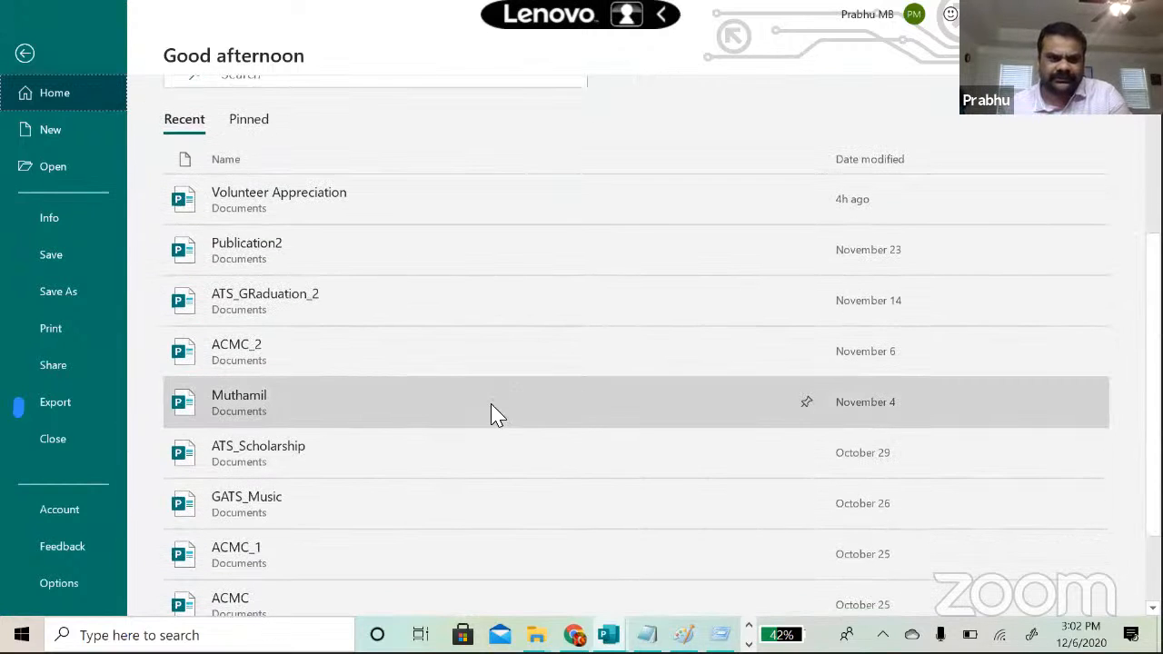
pyautogui.click(486, 400)
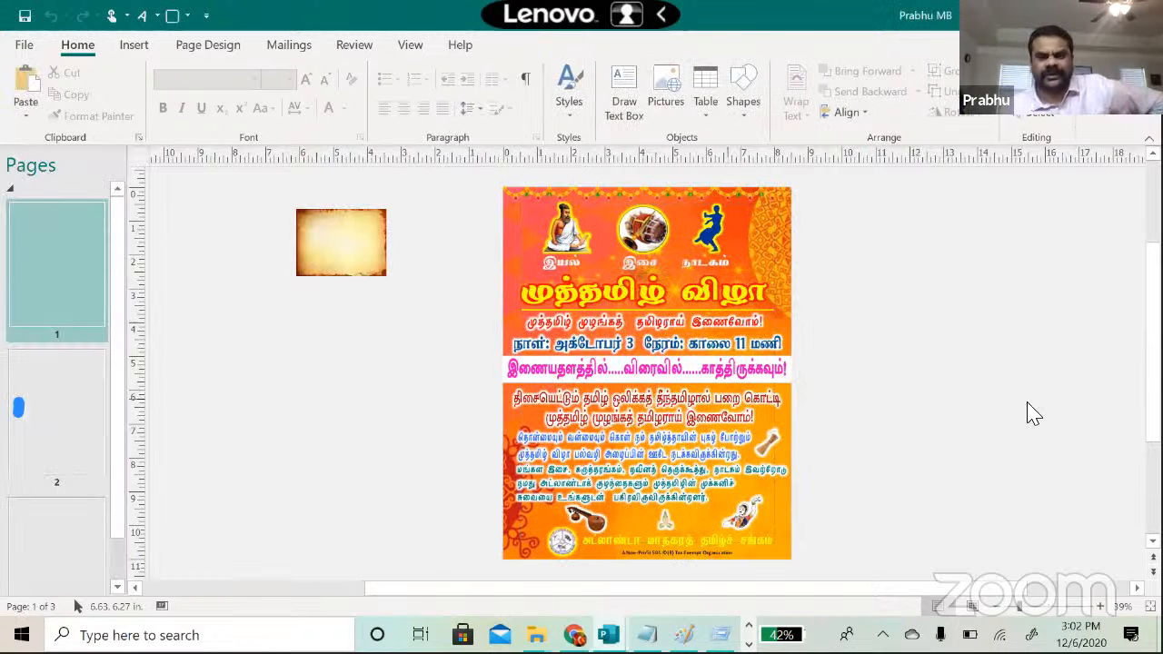
# Step: Page through to the page 3 flyer and inspect its bottom organisation name and round logo
pyautogui.click(47, 406)
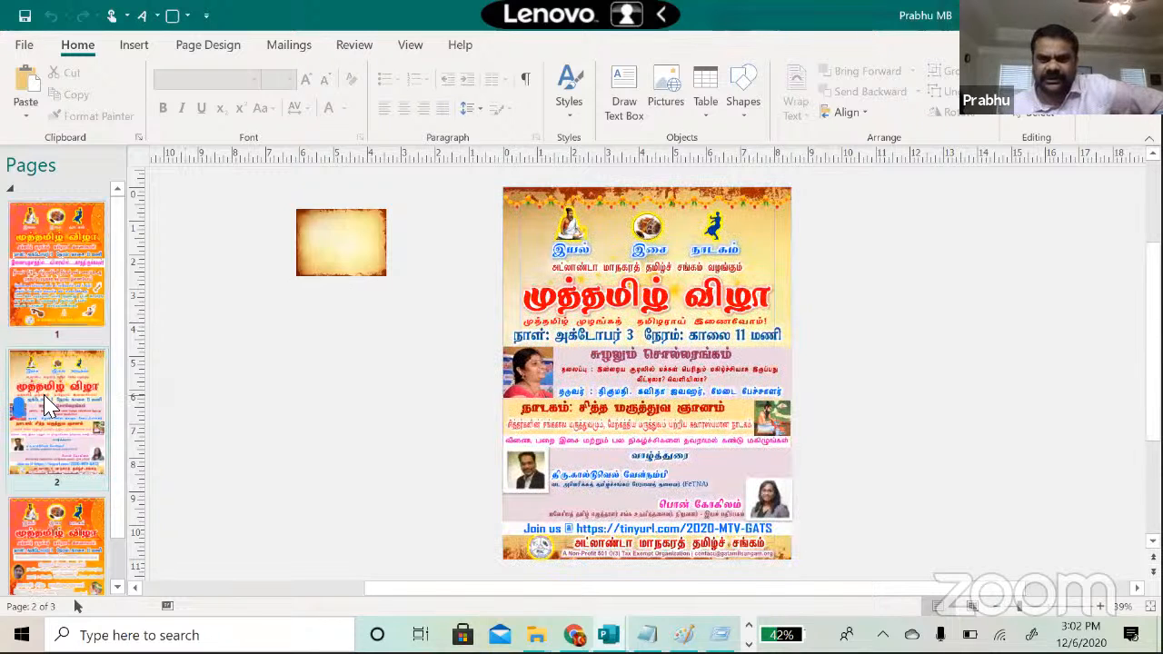
pyautogui.click(56, 540)
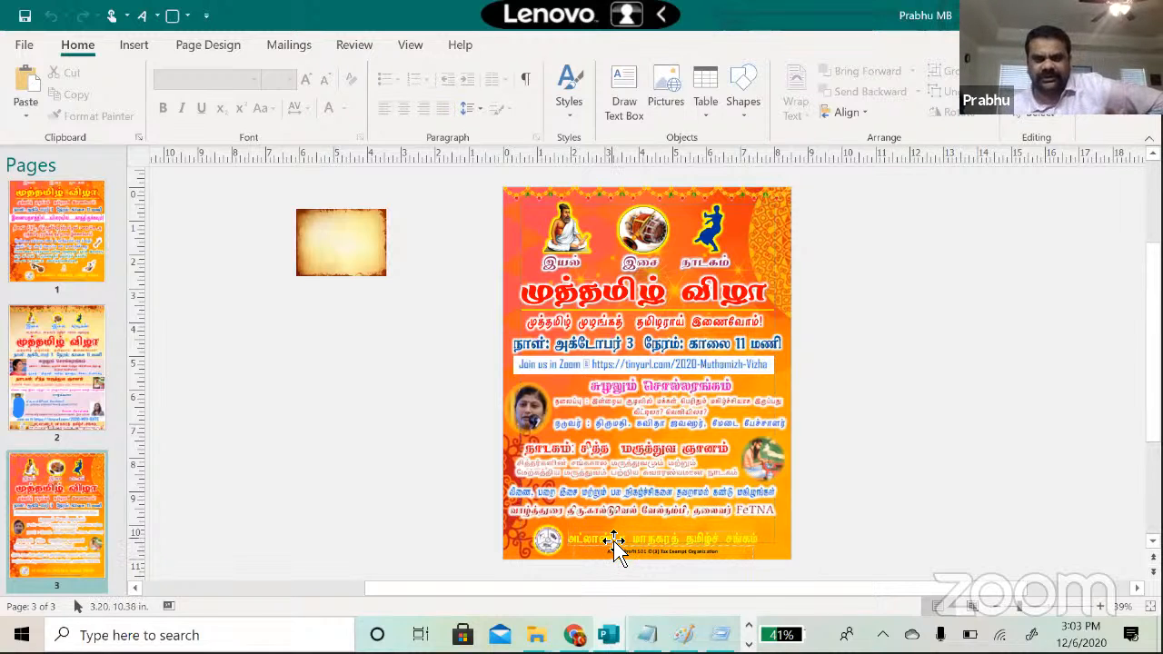
pyautogui.click(731, 545)
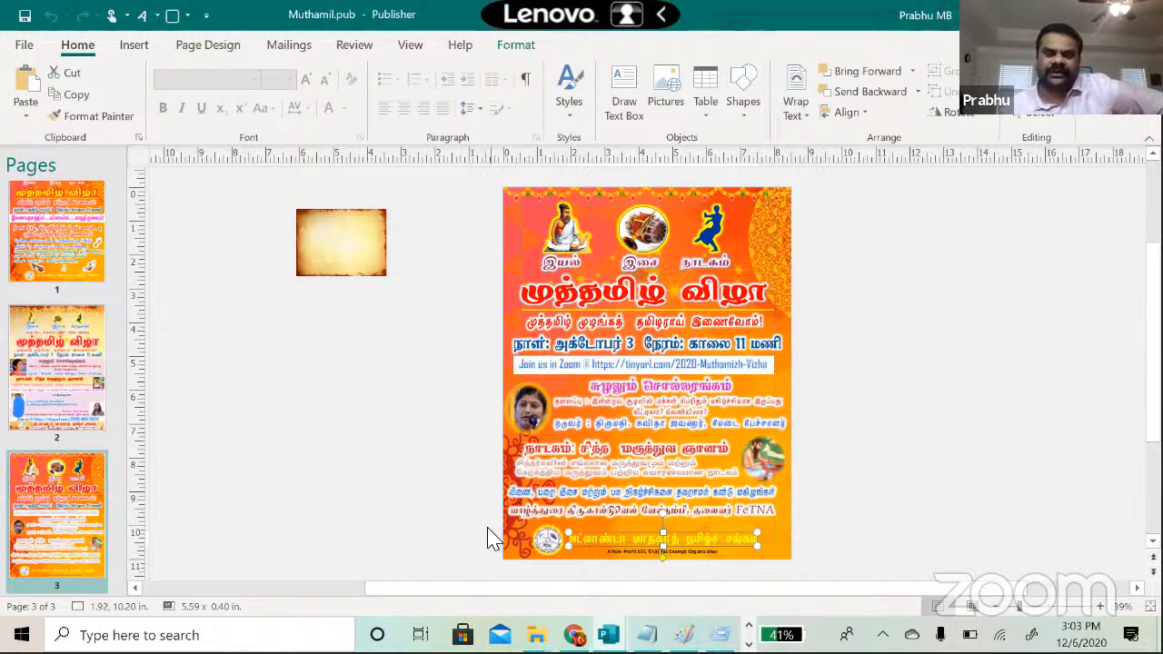
pyautogui.click(366, 506)
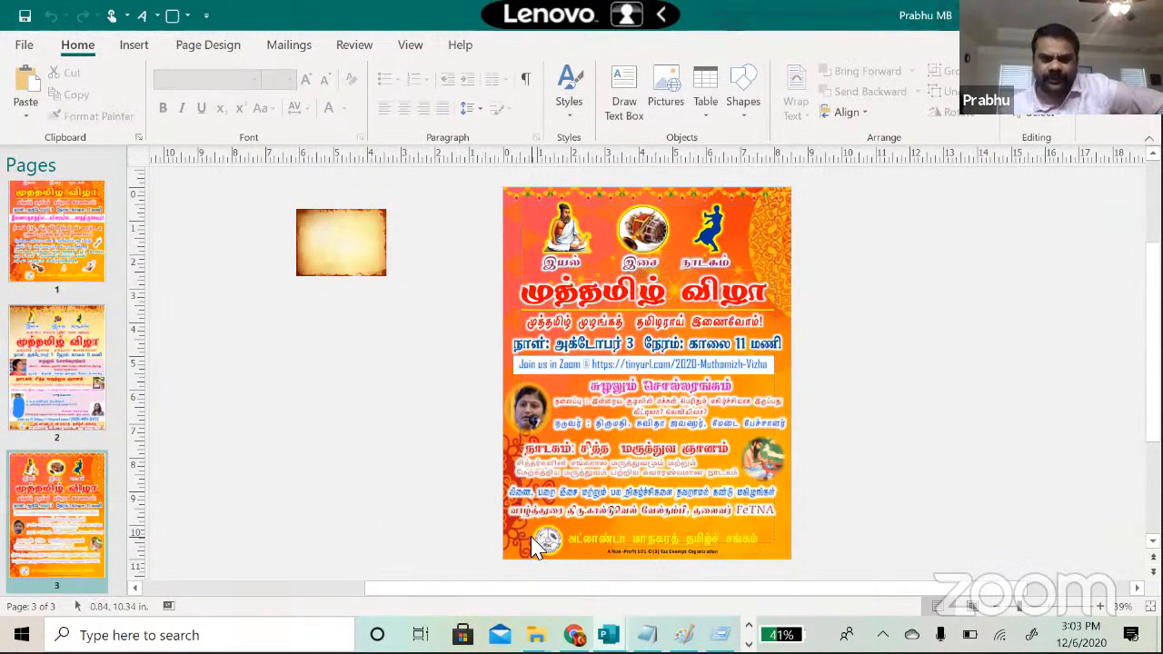
pyautogui.click(547, 542)
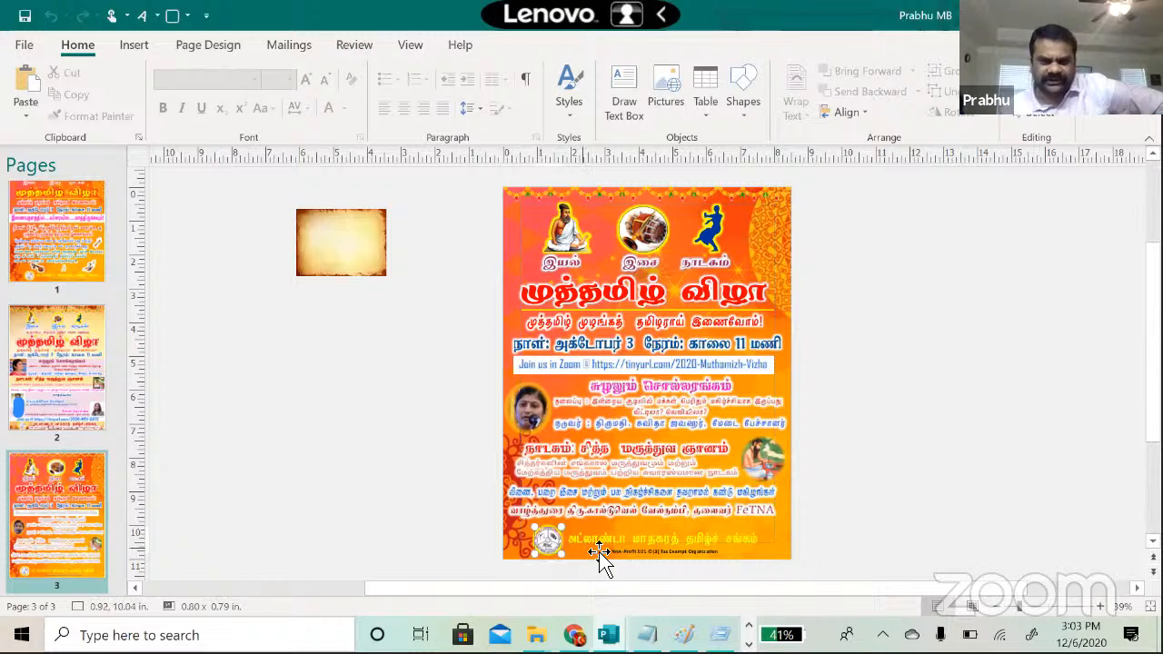
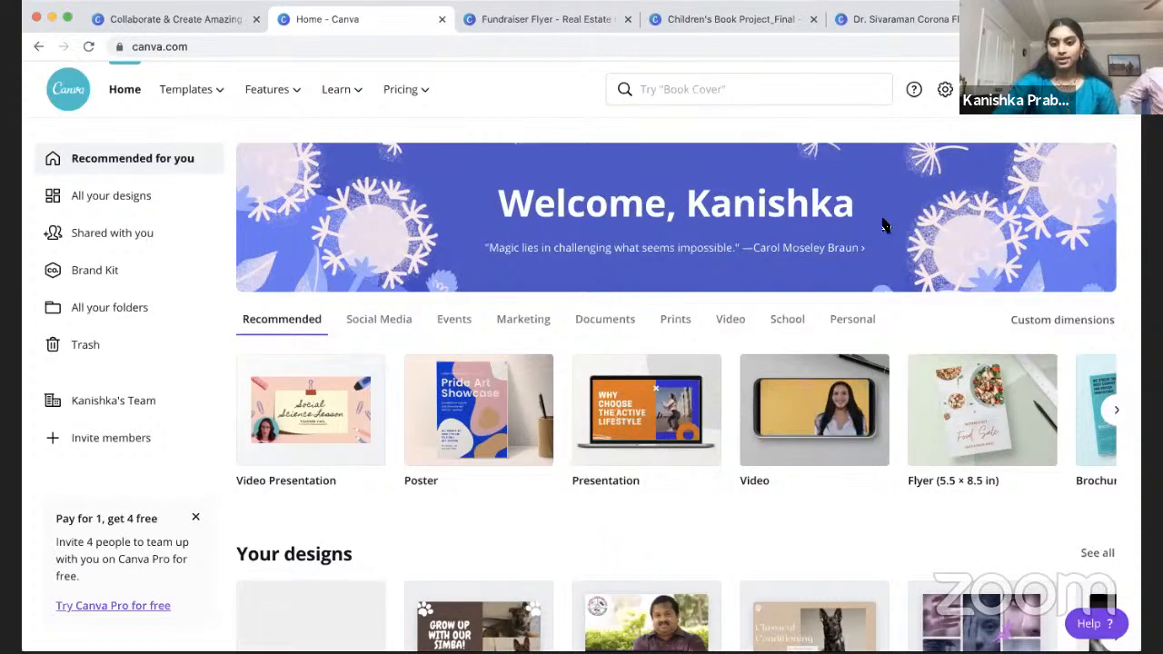
pyautogui.click(421, 96)
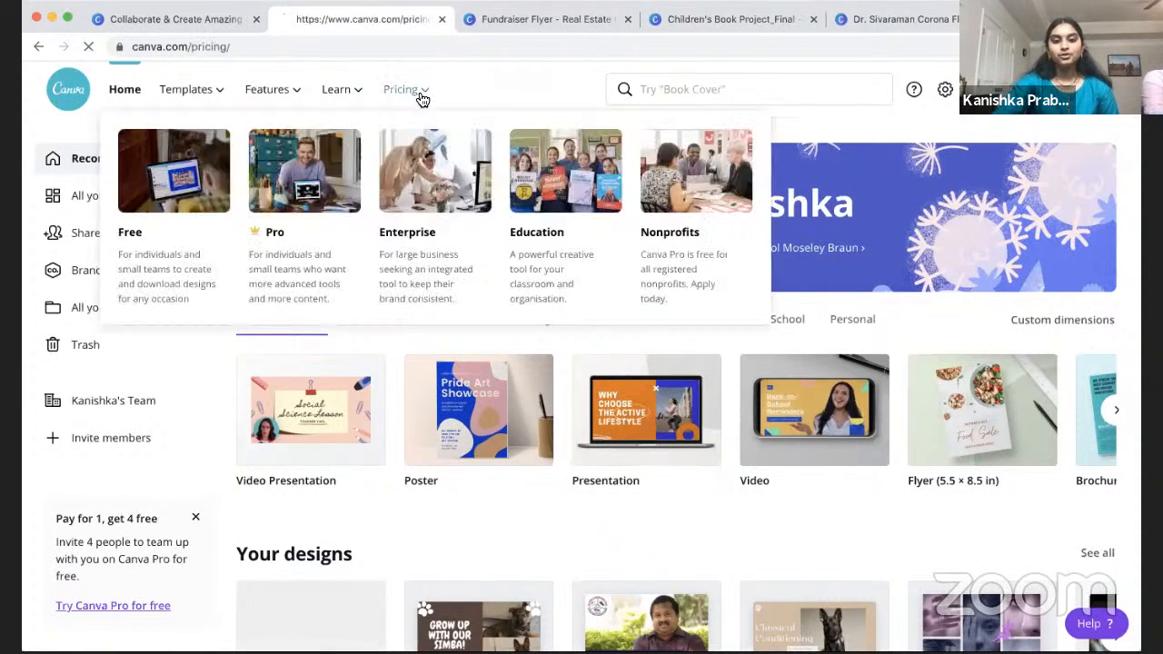
pyautogui.scroll(-3, 836, 433)
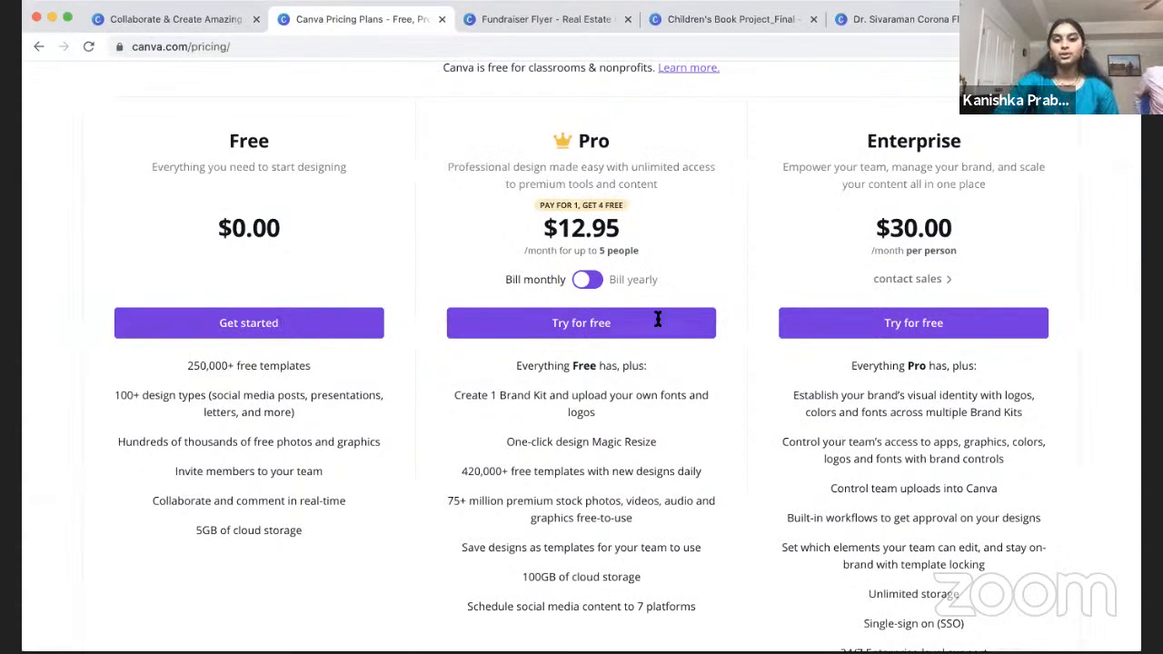
pyautogui.scroll(-1, 688, 263)
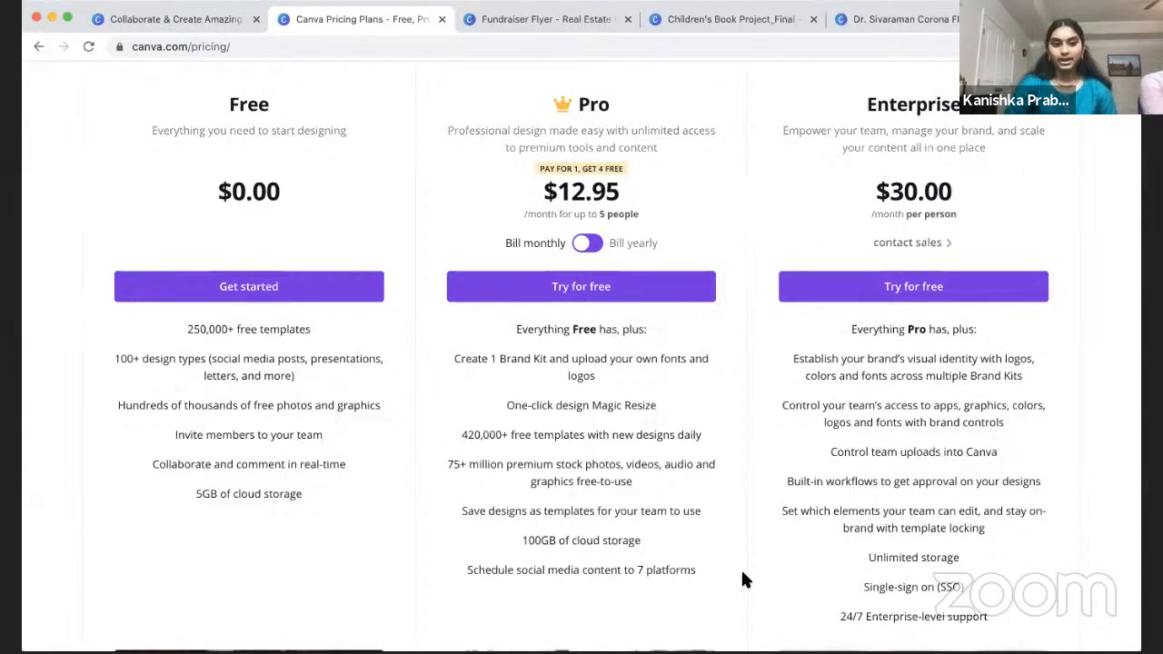
pyautogui.click(38, 48)
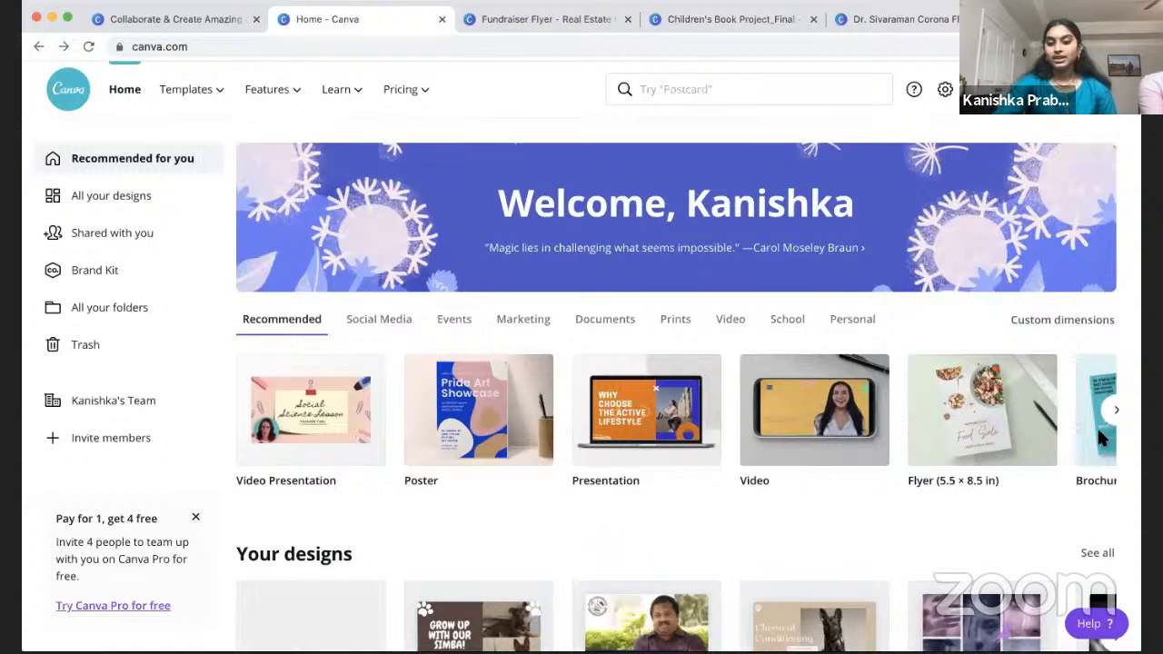
pyautogui.click(1117, 411)
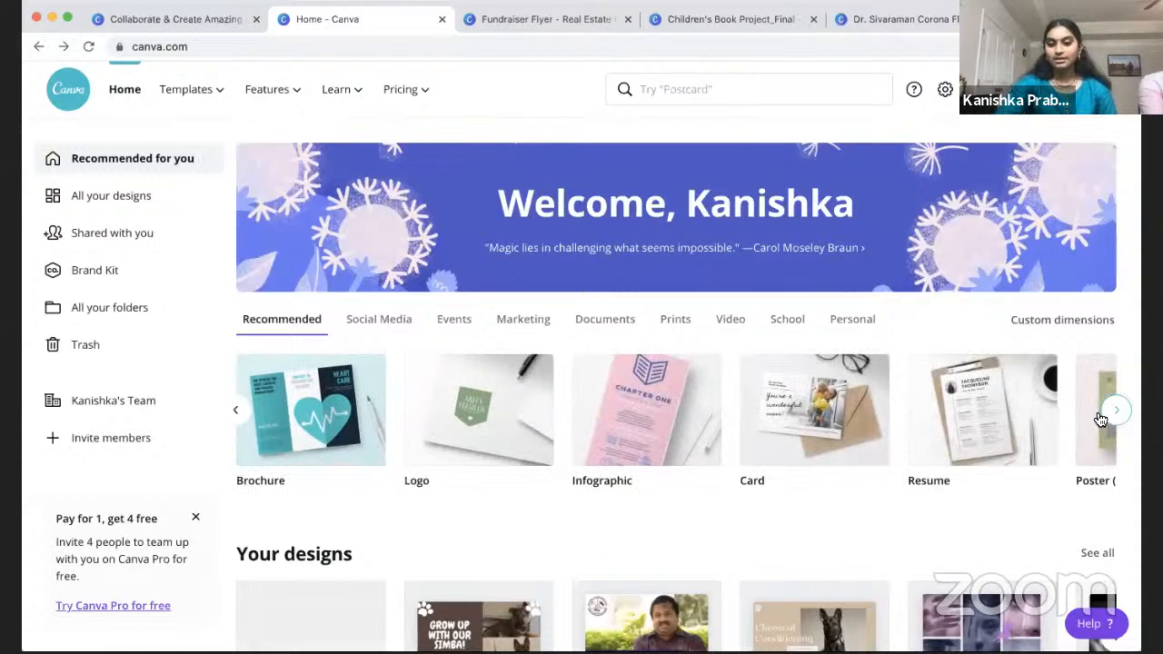
pyautogui.click(1117, 416)
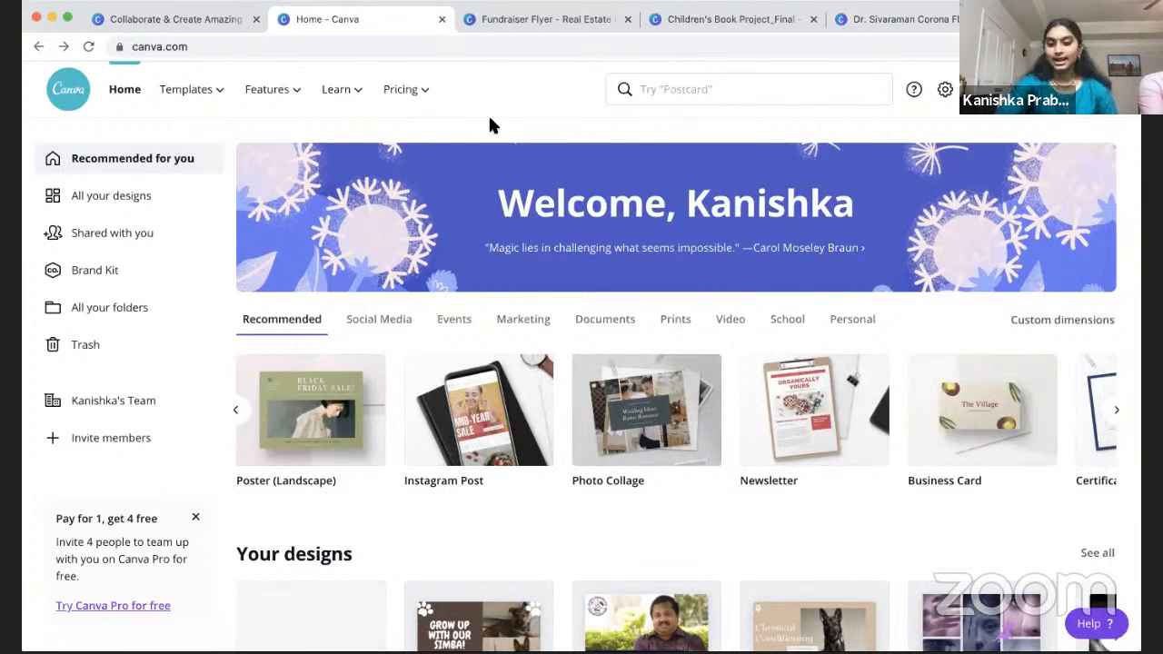
pyautogui.click(232, 20)
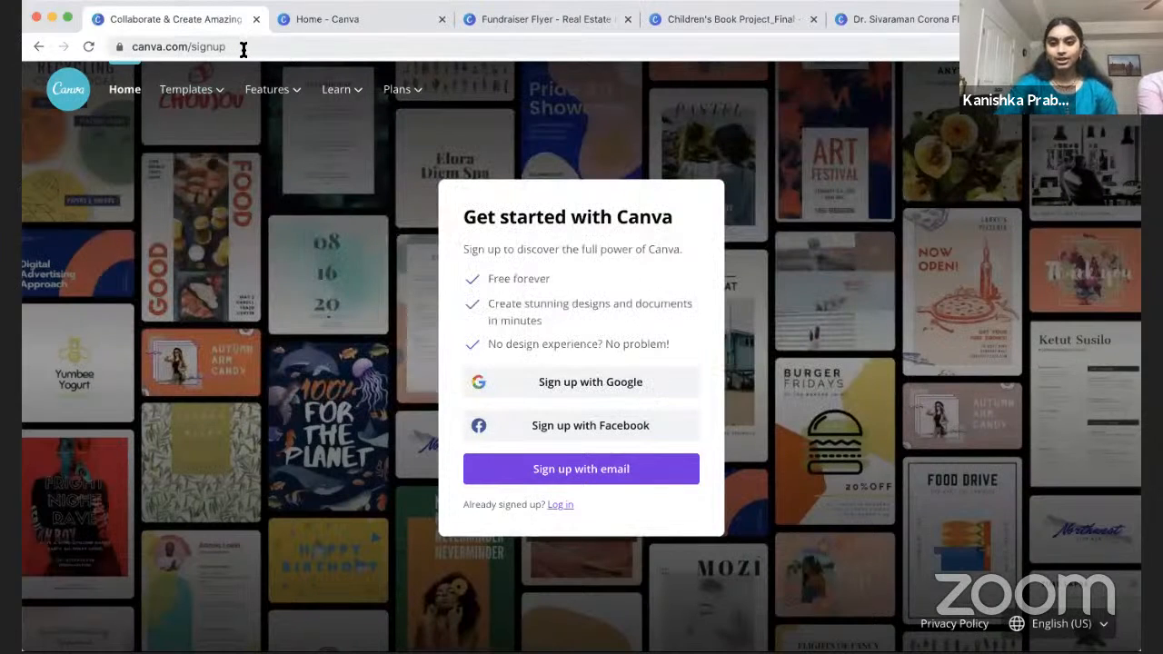
pyautogui.click(234, 48)
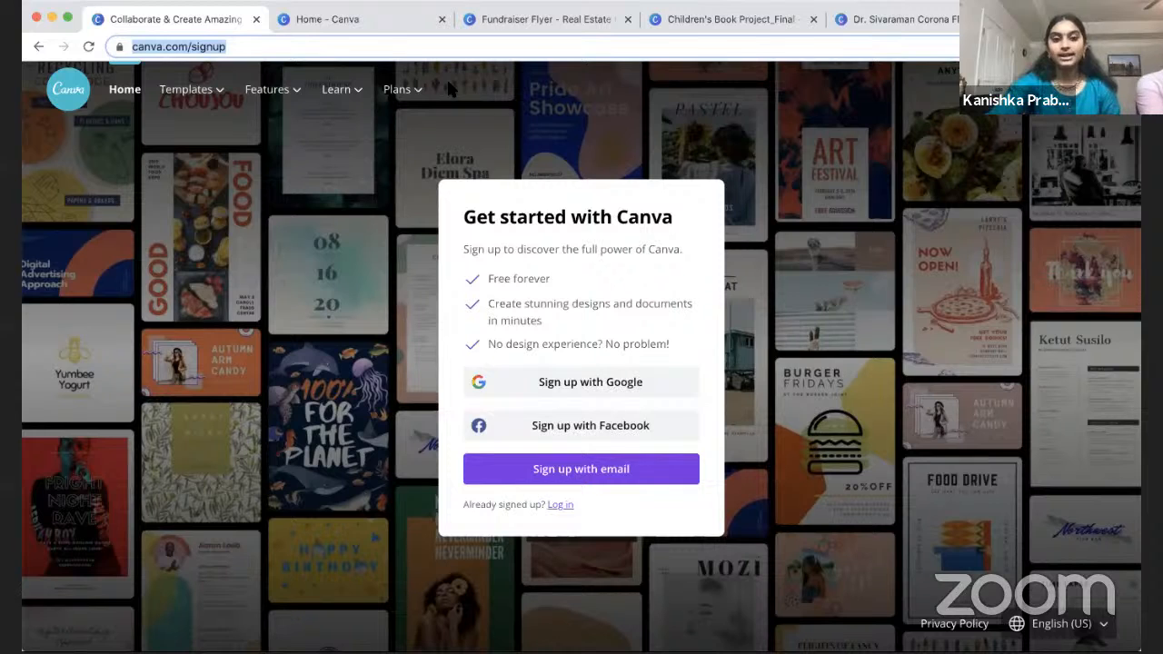
pyautogui.click(216, 179)
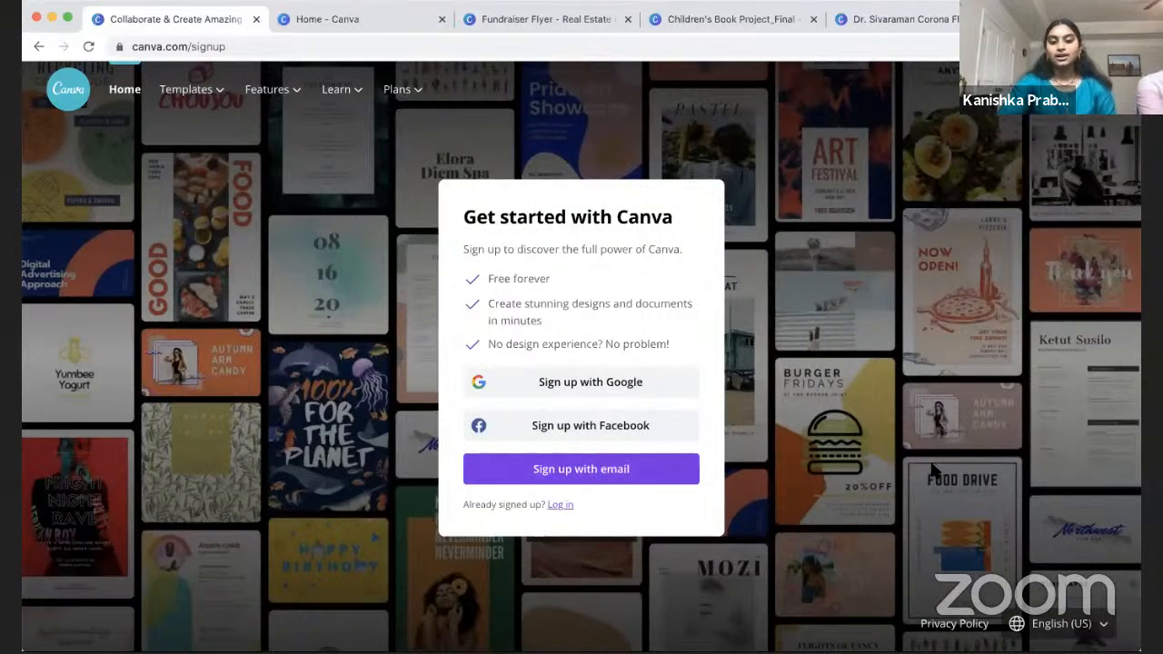
pyautogui.click(560, 505)
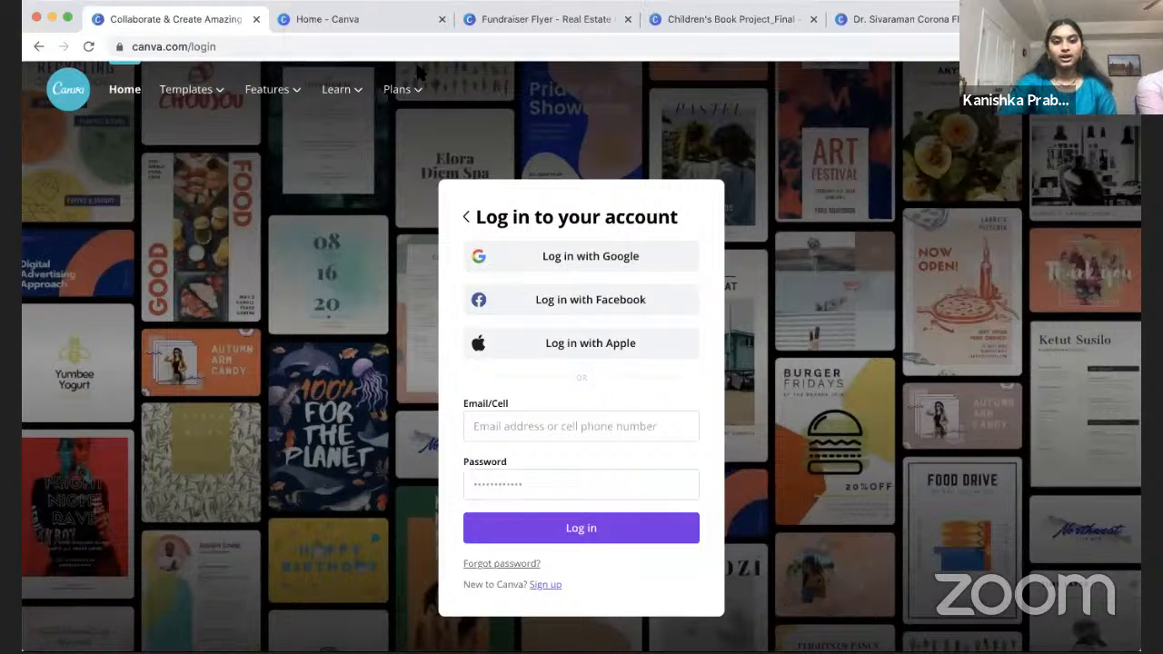
pyautogui.click(380, 26)
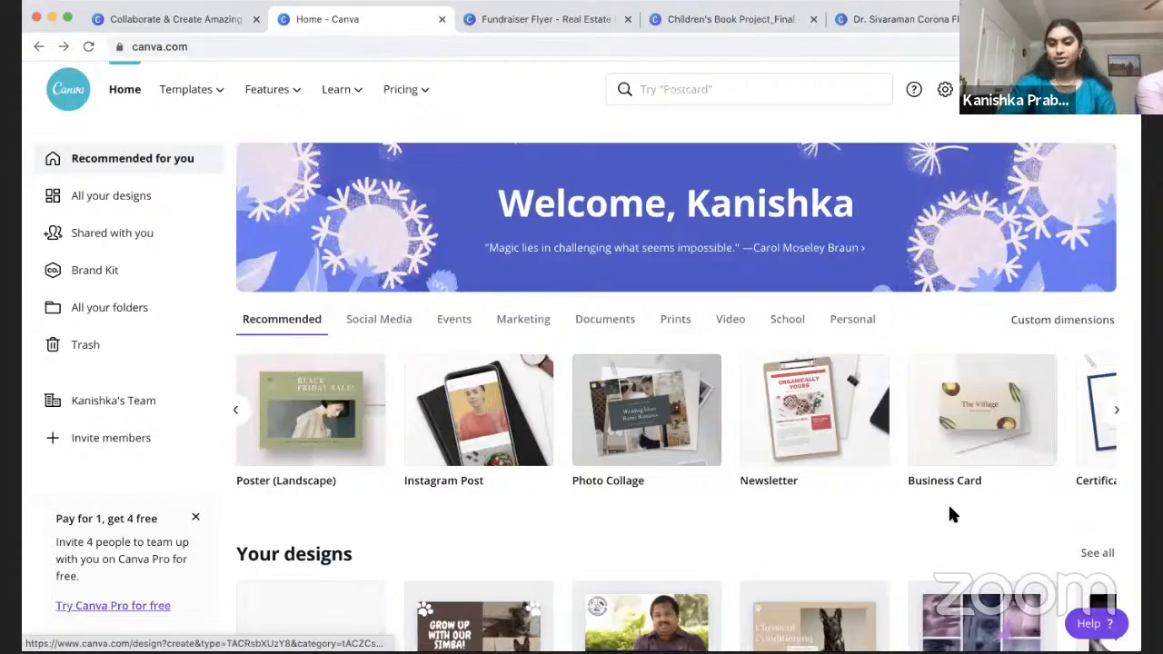
pyautogui.scroll(-2, 947, 508)
pyautogui.scroll(2, 962, 534)
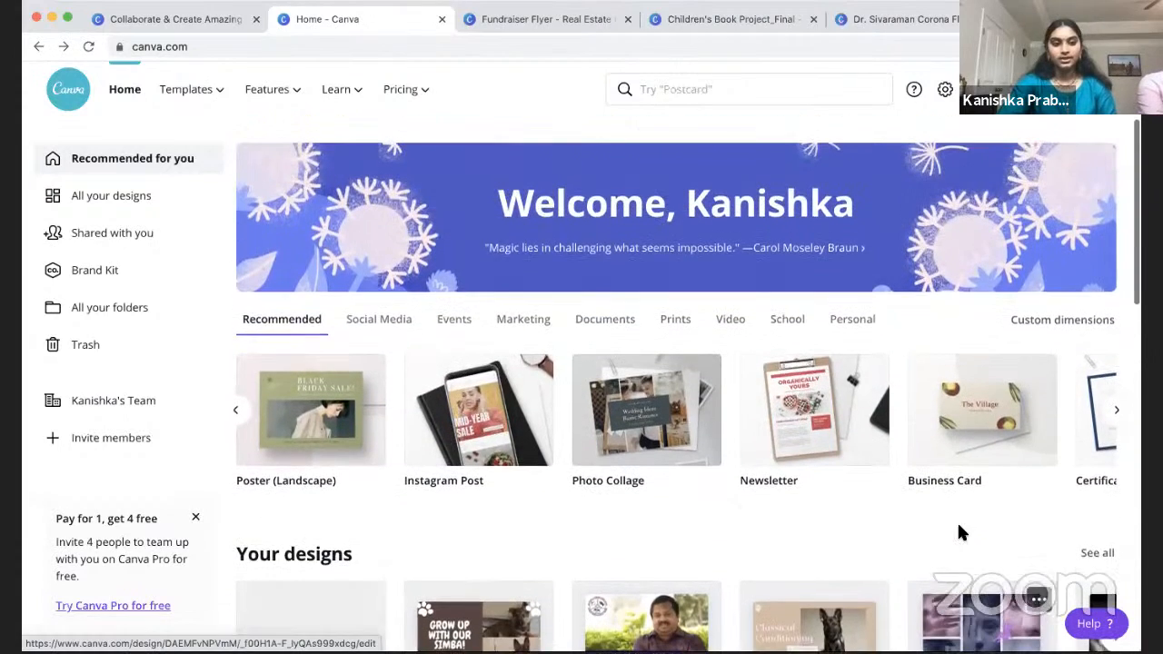
pyautogui.scroll(-1, 958, 532)
pyautogui.scroll(-3, 956, 531)
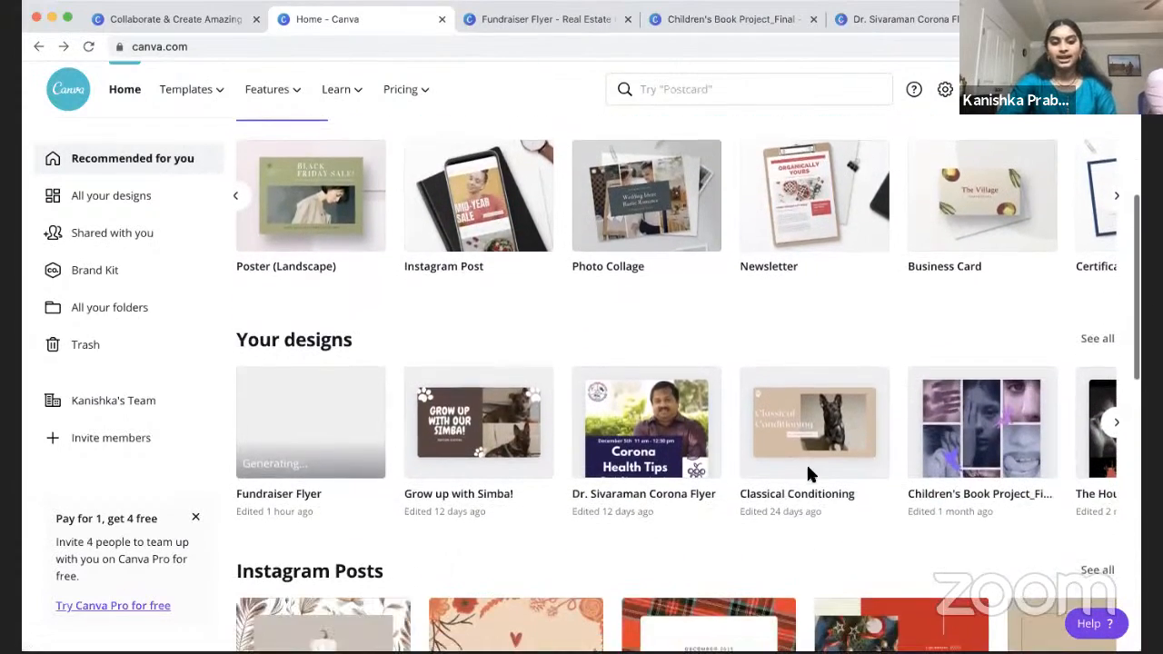
pyautogui.hscroll(1, 913, 465)
pyautogui.hscroll(2, 907, 455)
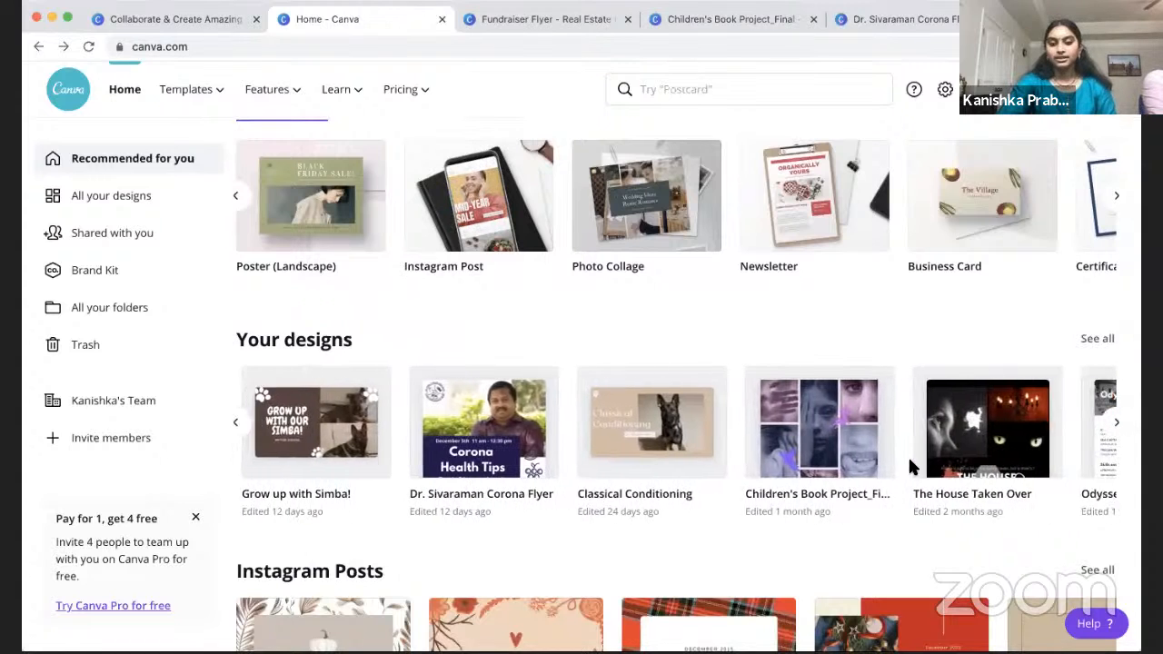
pyautogui.hscroll(-3, 895, 459)
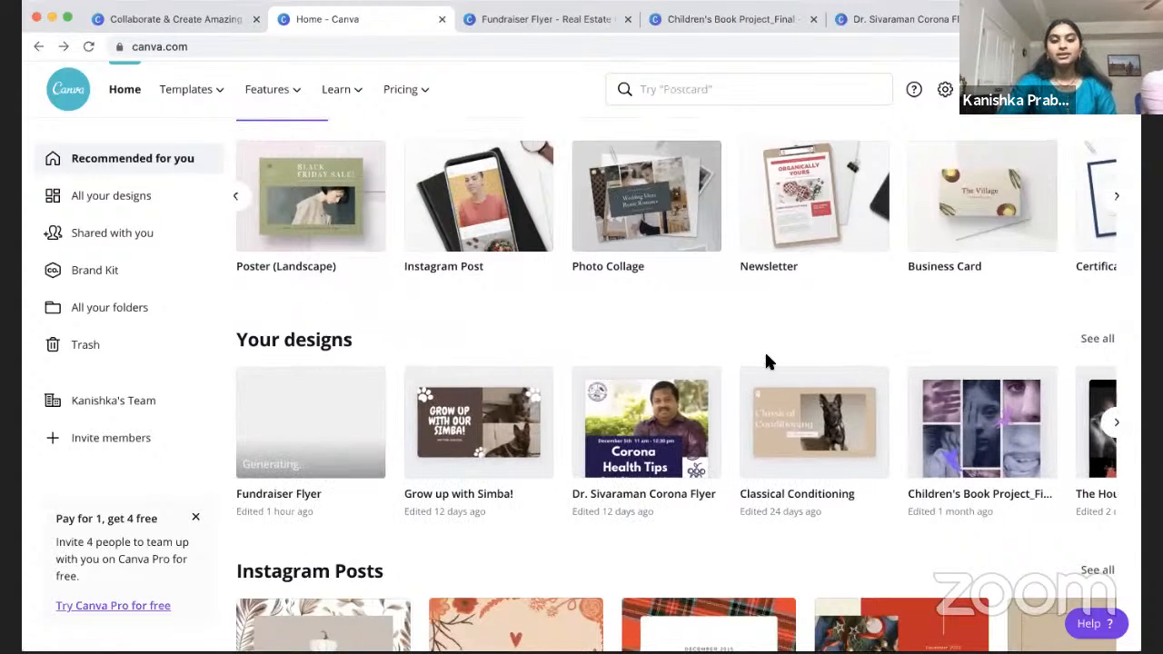
pyautogui.scroll(3, 766, 361)
pyautogui.scroll(2, 764, 349)
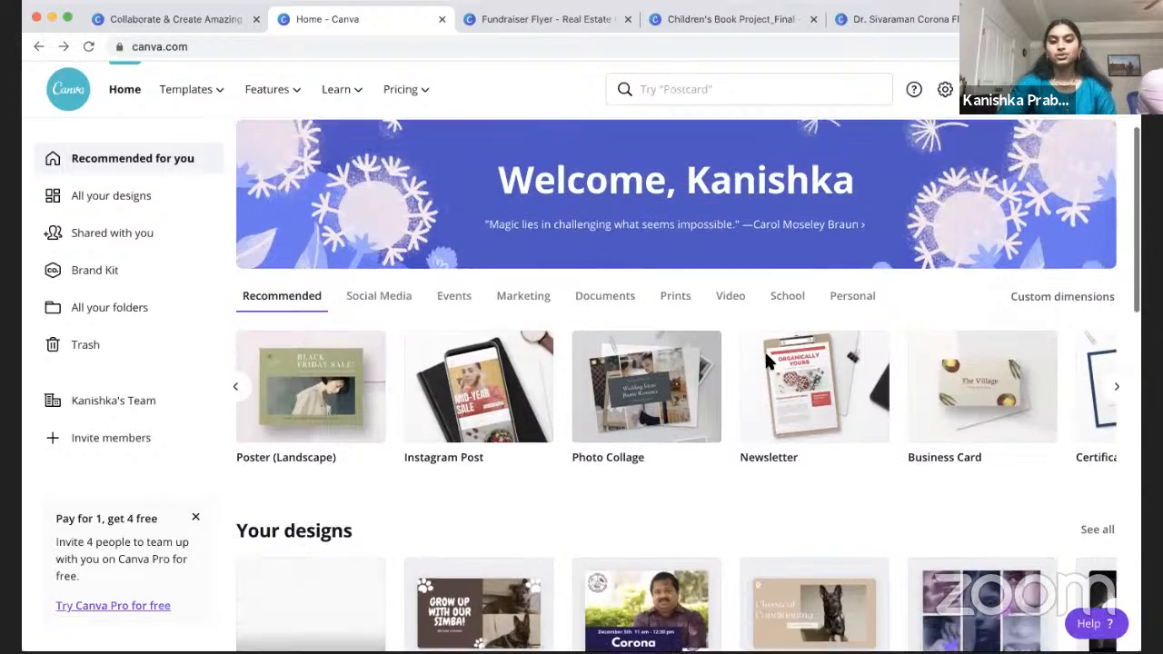
pyautogui.scroll(1, 724, 511)
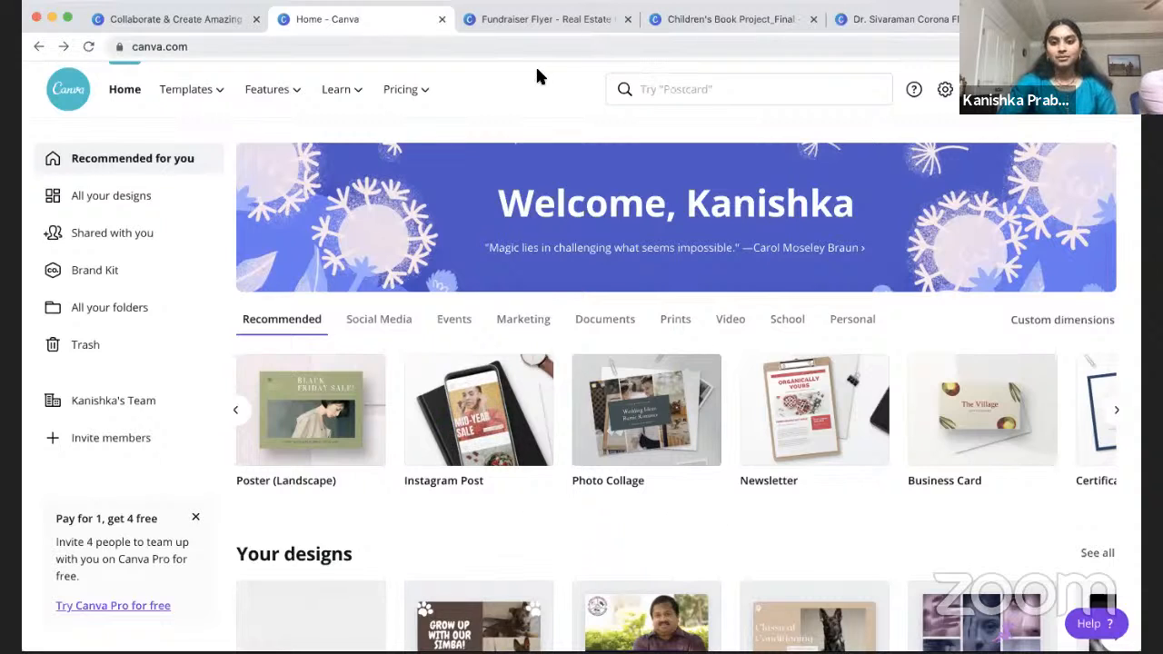
pyautogui.click(732, 22)
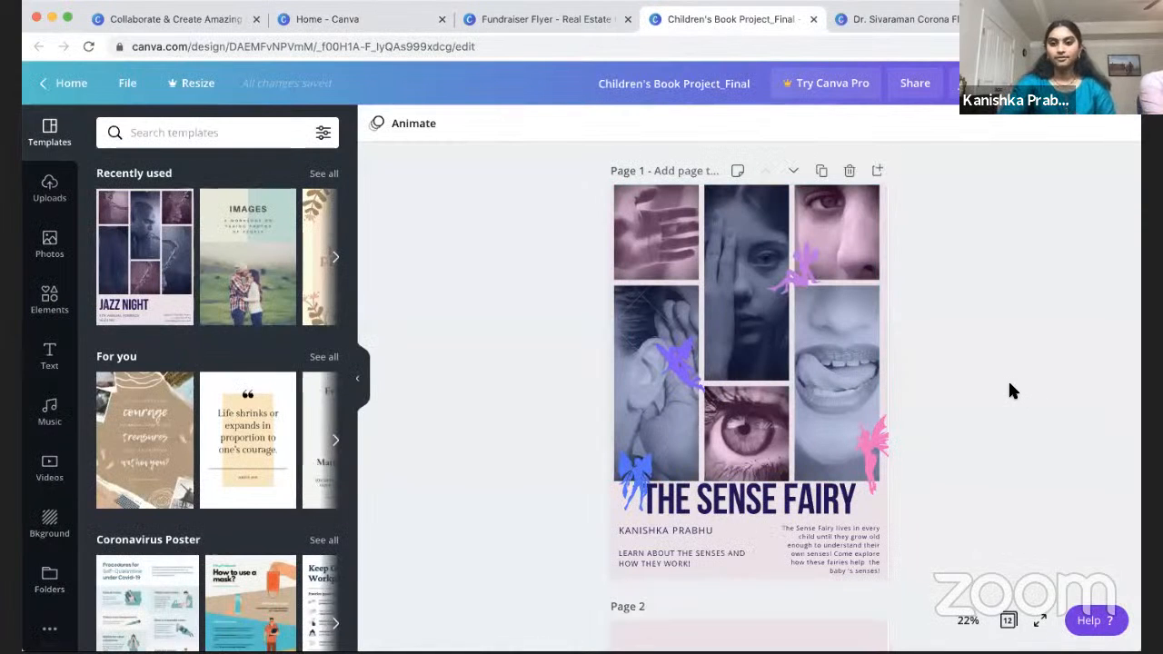
pyautogui.click(909, 13)
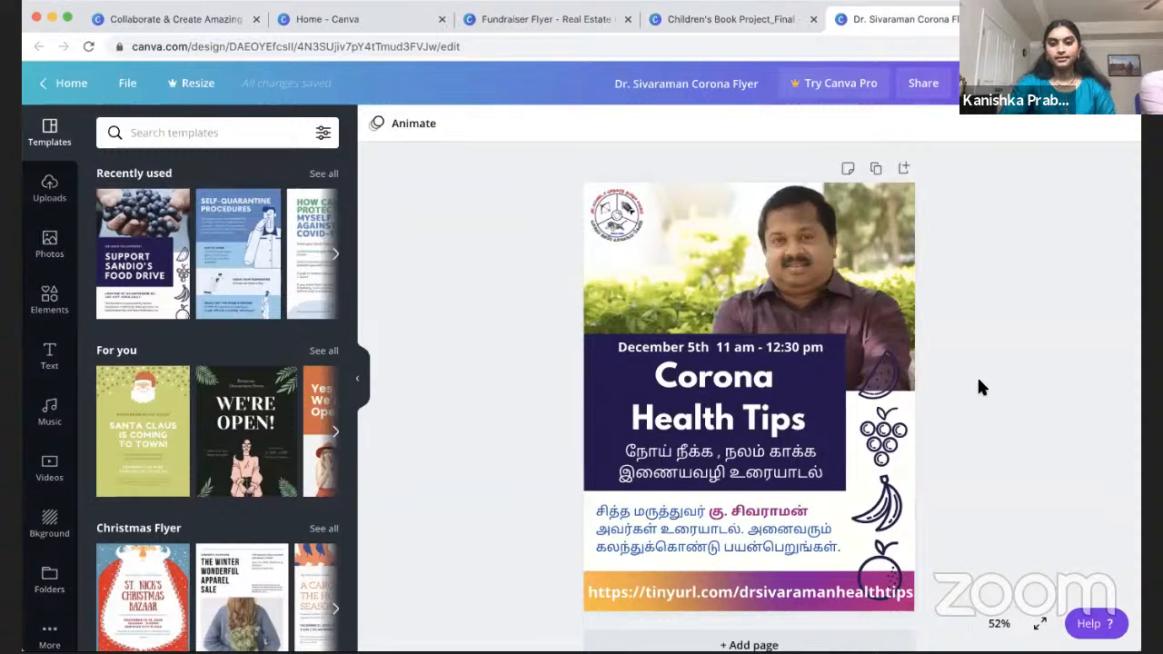
pyautogui.click(498, 23)
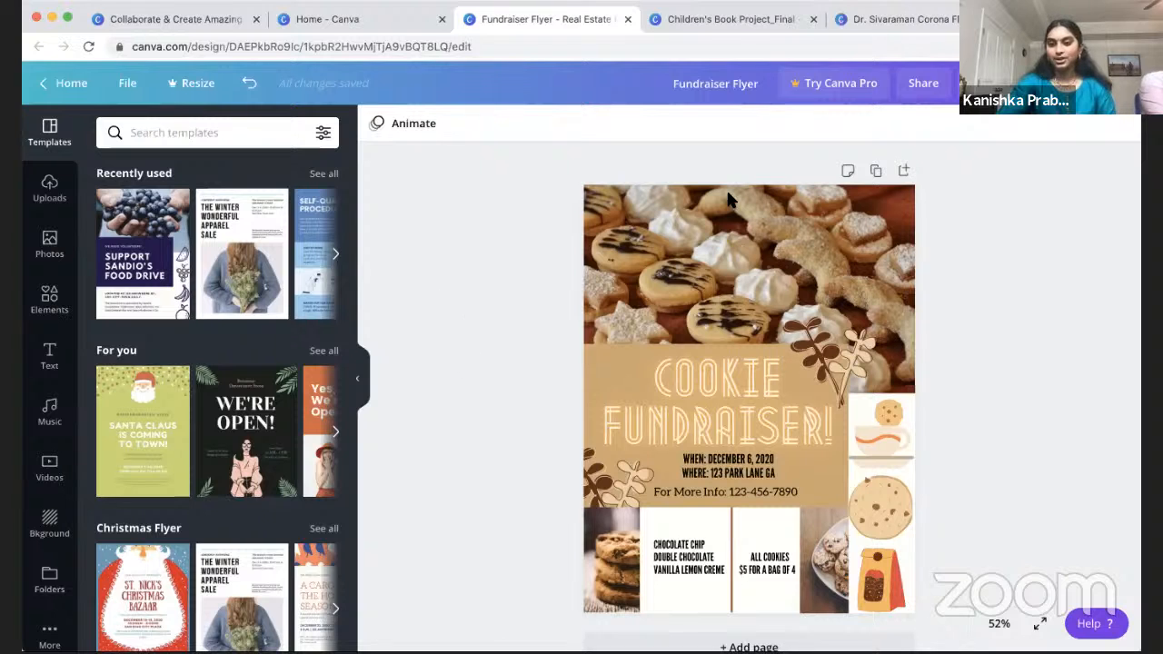
pyautogui.click(390, 19)
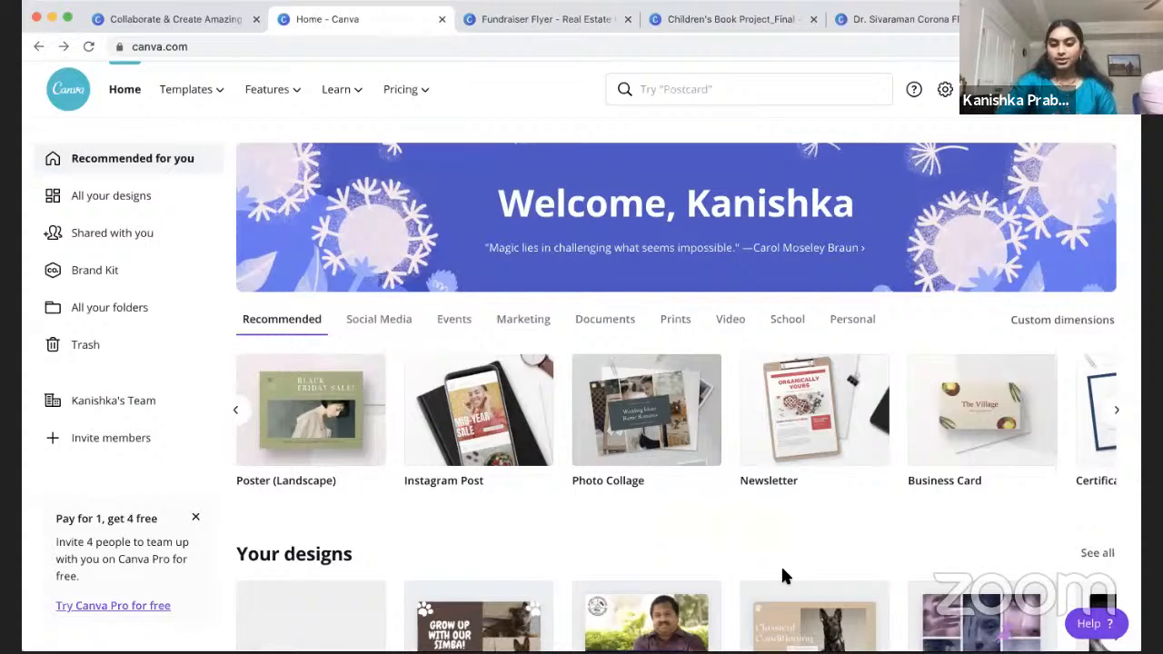
# Step: Page through more of the recommended design types on the Canva home page
pyautogui.scroll(-3, 780, 573)
pyautogui.scroll(3, 600, 404)
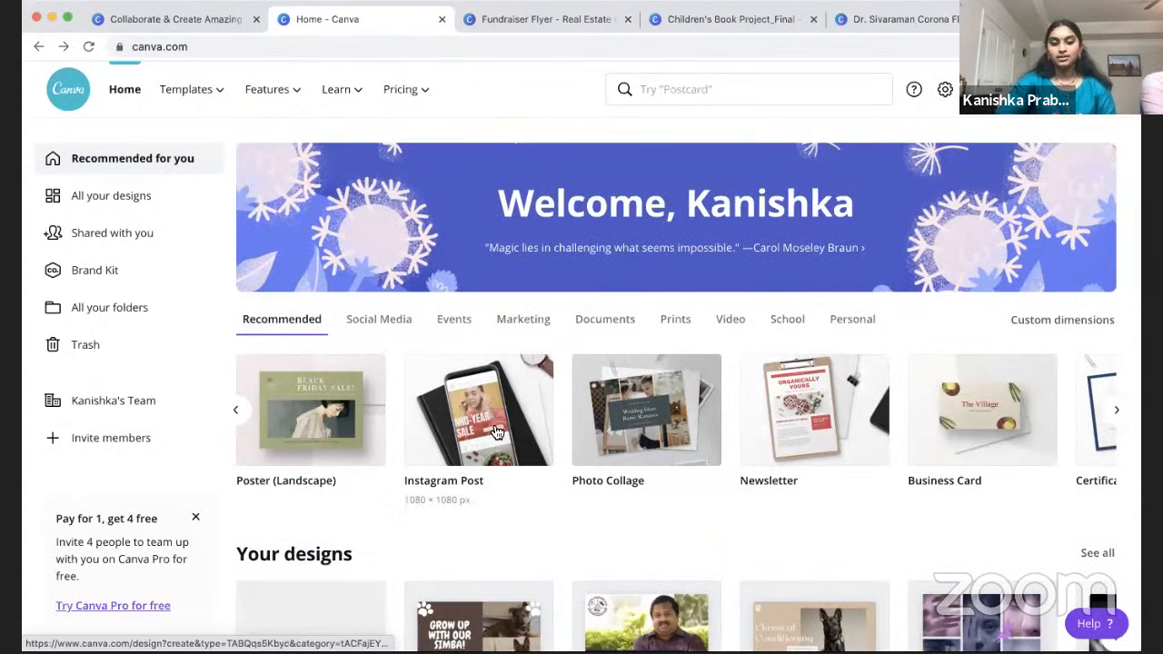
pyautogui.click(1112, 413)
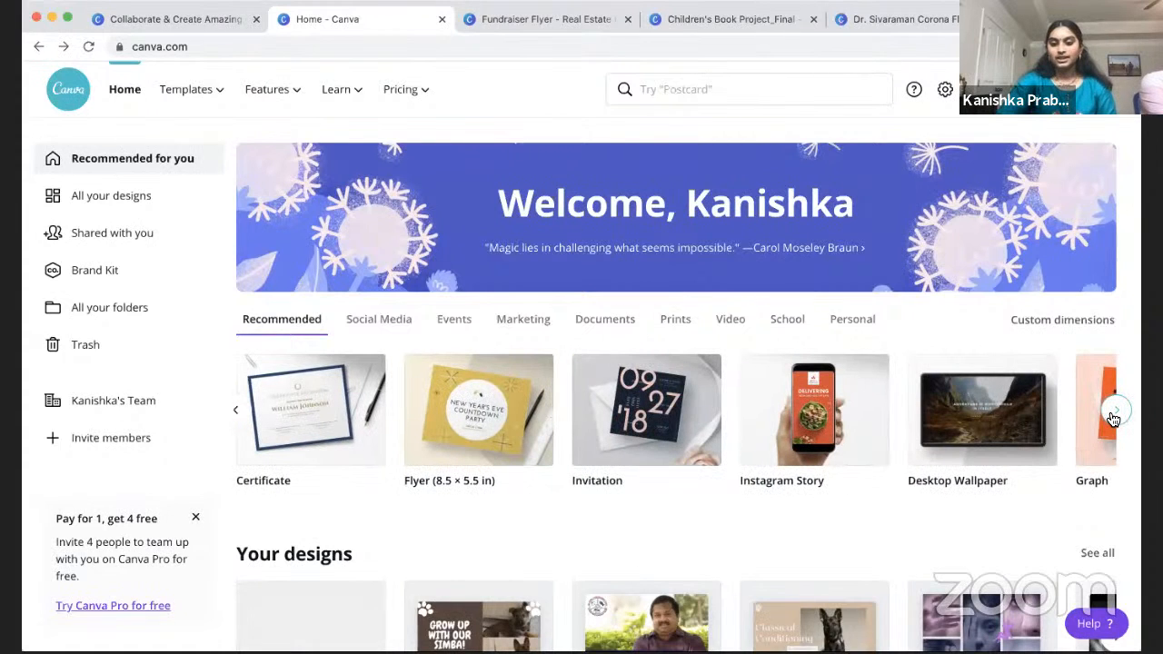
pyautogui.click(1112, 416)
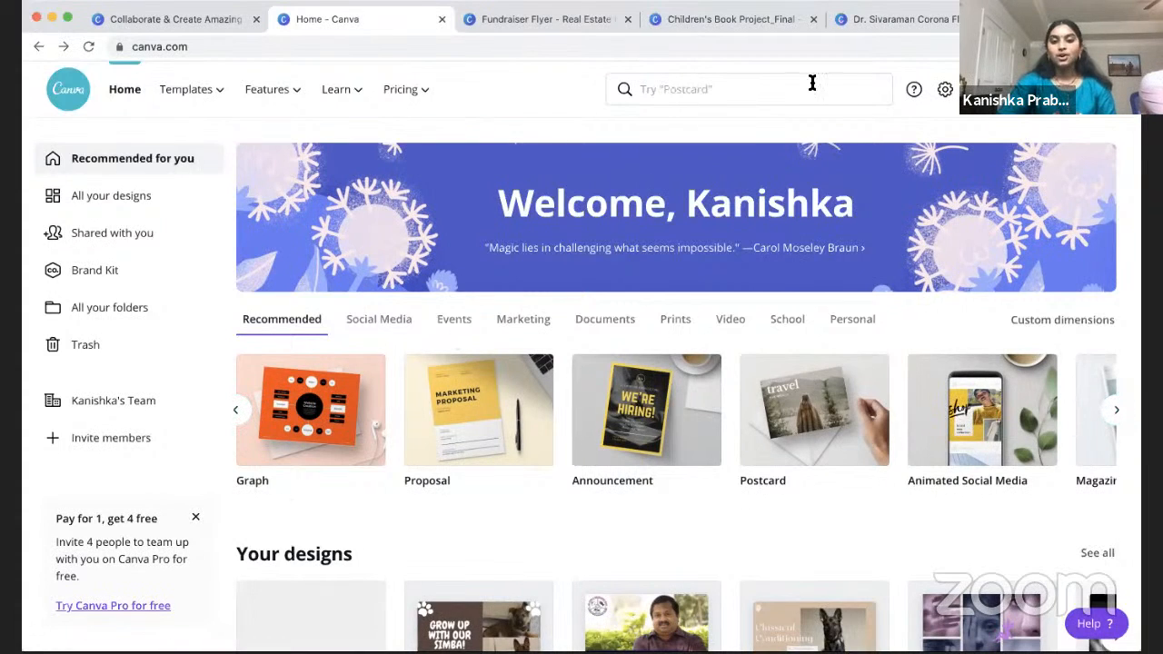
# Step: Search templates for 'flyer' and choose the plain Flyer suggestion
pyautogui.click(690, 91)
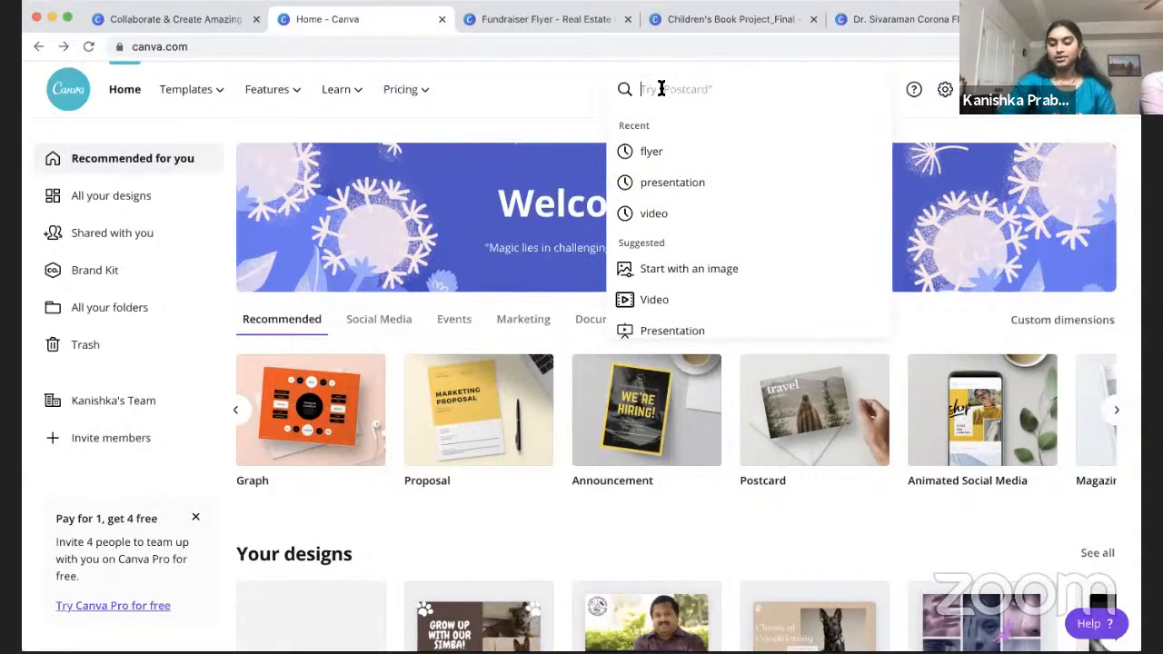
pyautogui.click(669, 151)
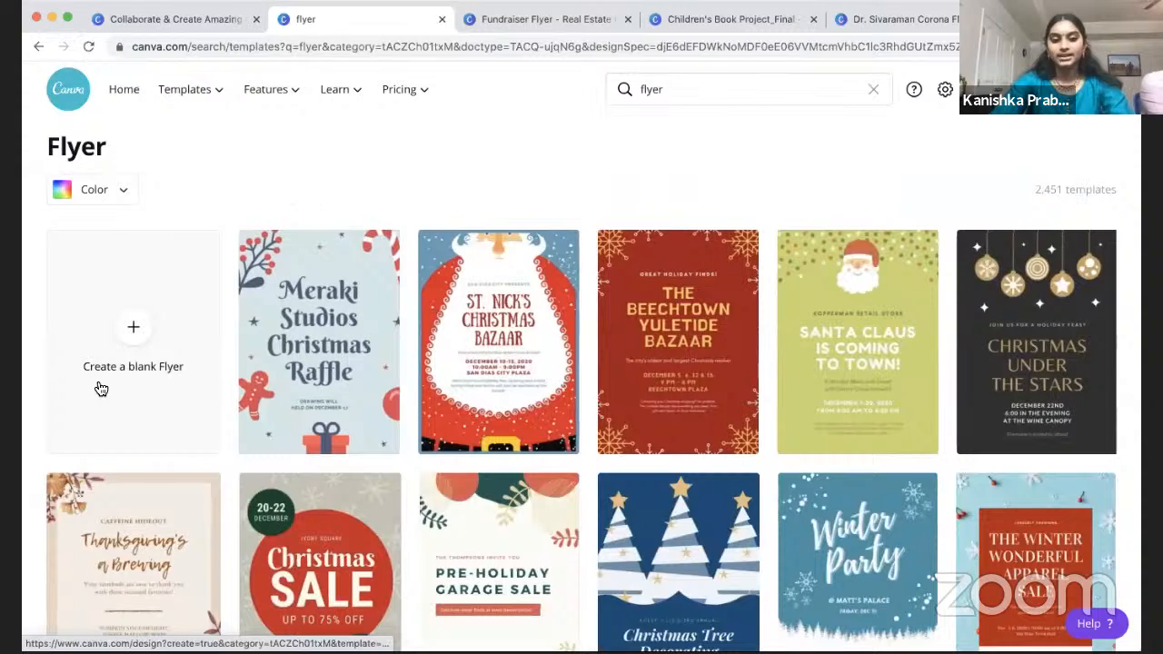
pyautogui.click(706, 86)
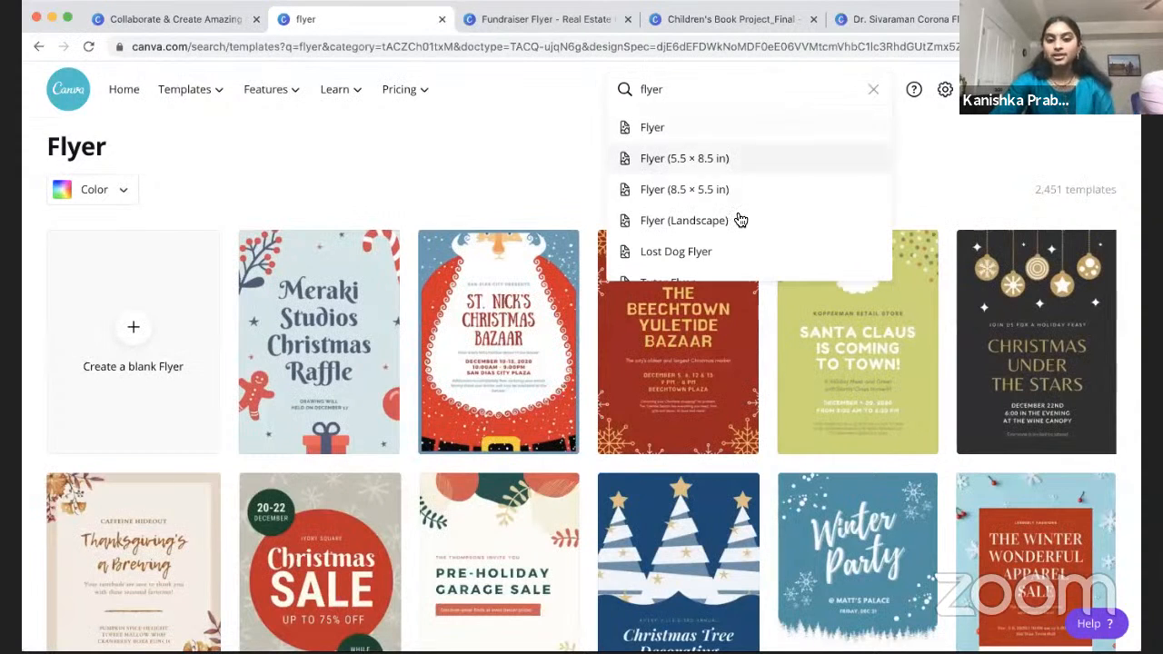
pyautogui.scroll(-2, 736, 205)
pyautogui.scroll(-3, 741, 220)
pyautogui.scroll(5, 740, 220)
pyautogui.scroll(1, 741, 220)
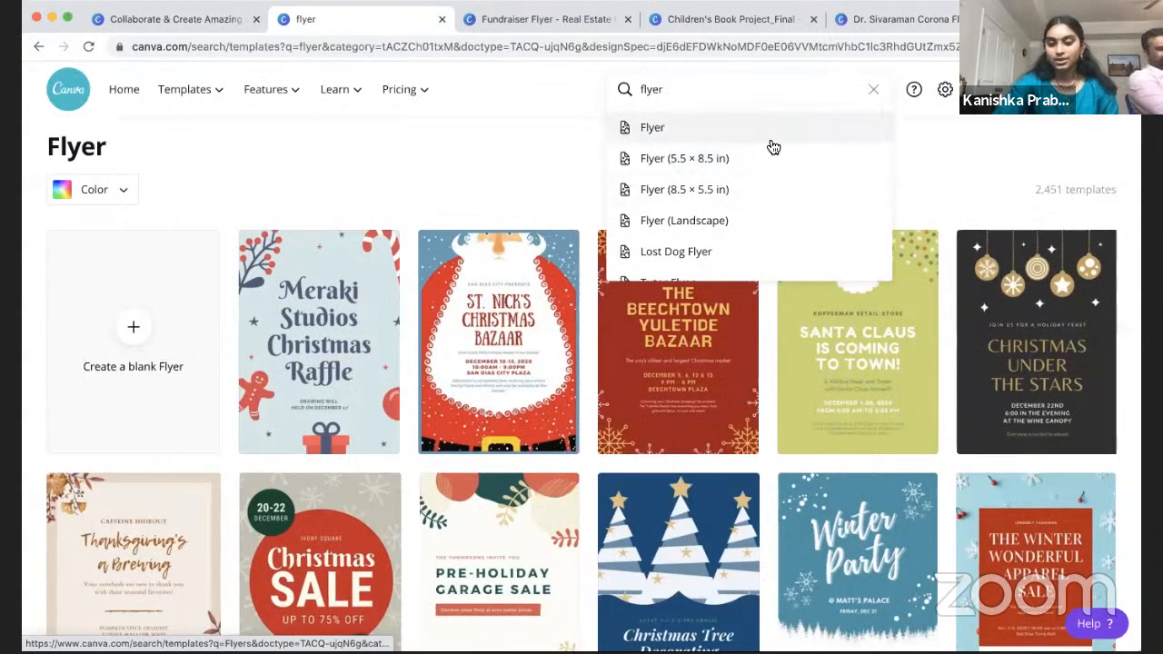
pyautogui.scroll(-4, 729, 209)
pyautogui.scroll(4, 729, 211)
pyautogui.scroll(1, 718, 164)
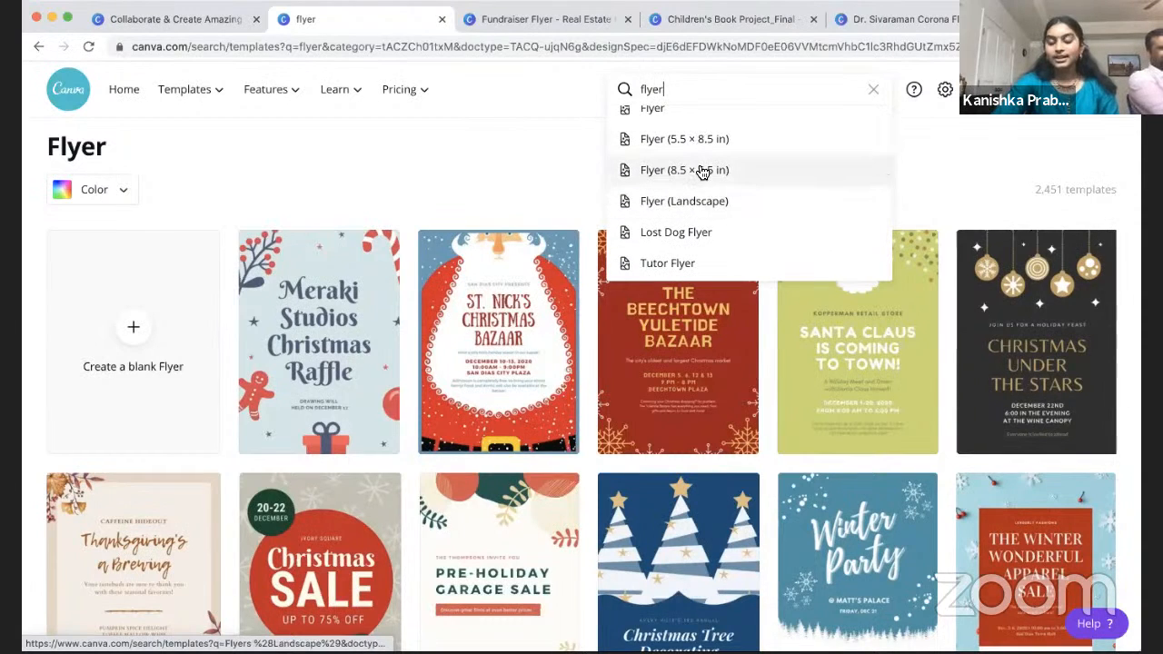
pyautogui.scroll(-5, 702, 172)
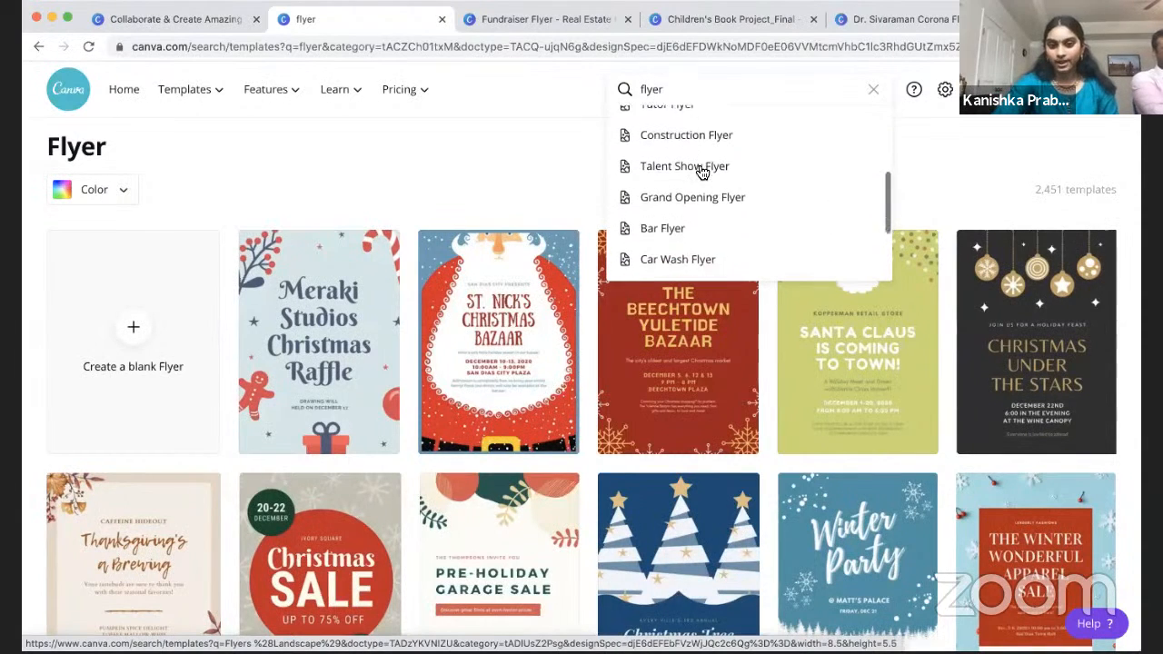
pyautogui.scroll(-1, 703, 172)
pyautogui.scroll(5, 700, 182)
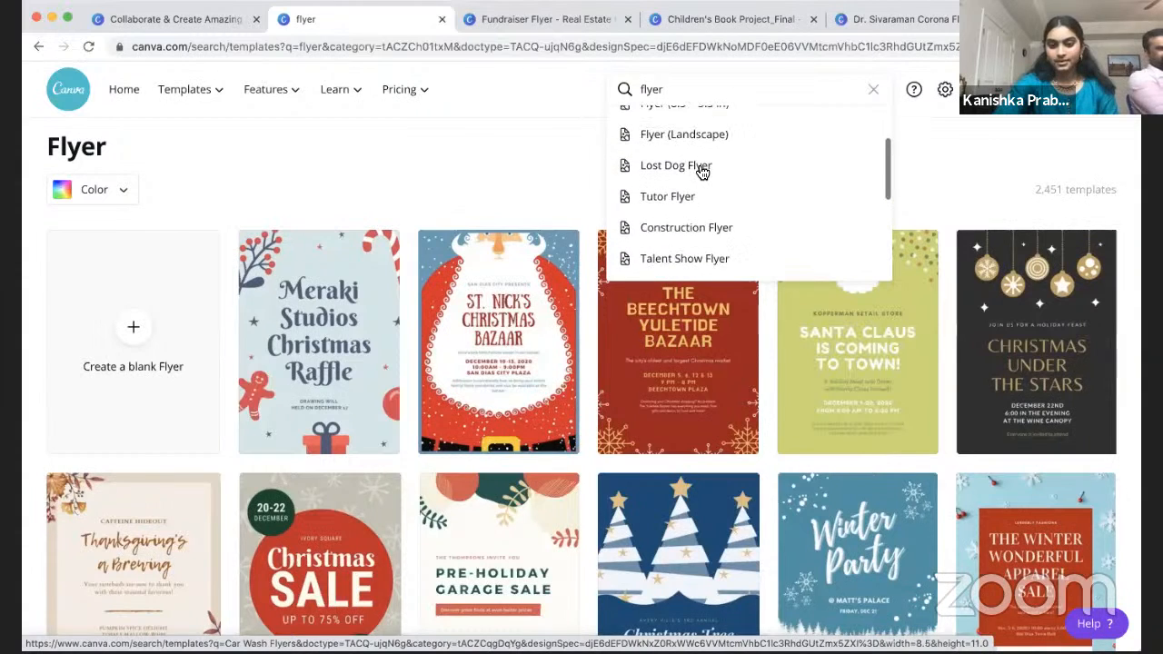
pyautogui.scroll(2, 698, 184)
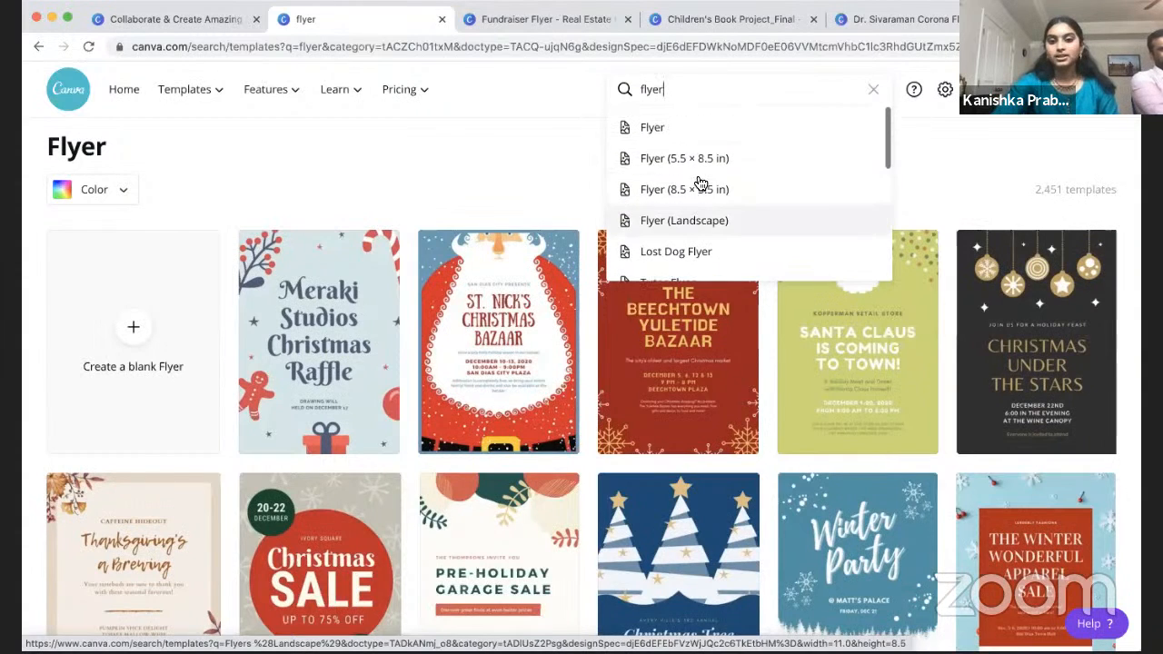
pyautogui.click(658, 129)
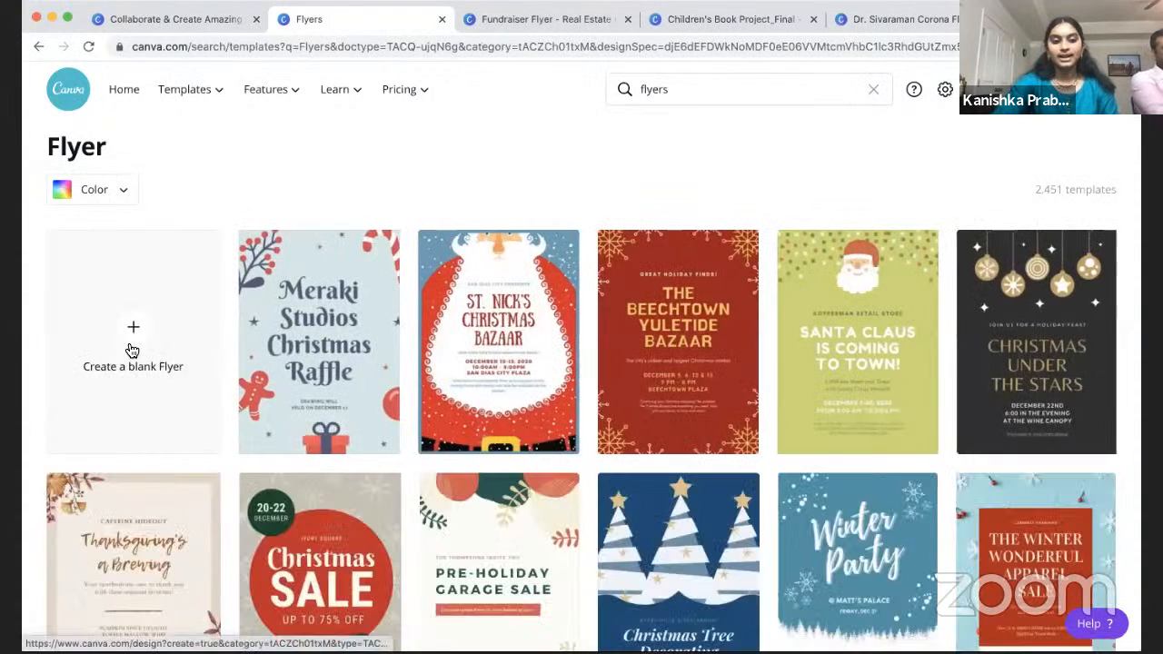
# Step: Create a blank flyer and title it 'Fundraiser Flyer', correcting the 'Funsraider' typo
pyautogui.click(135, 348)
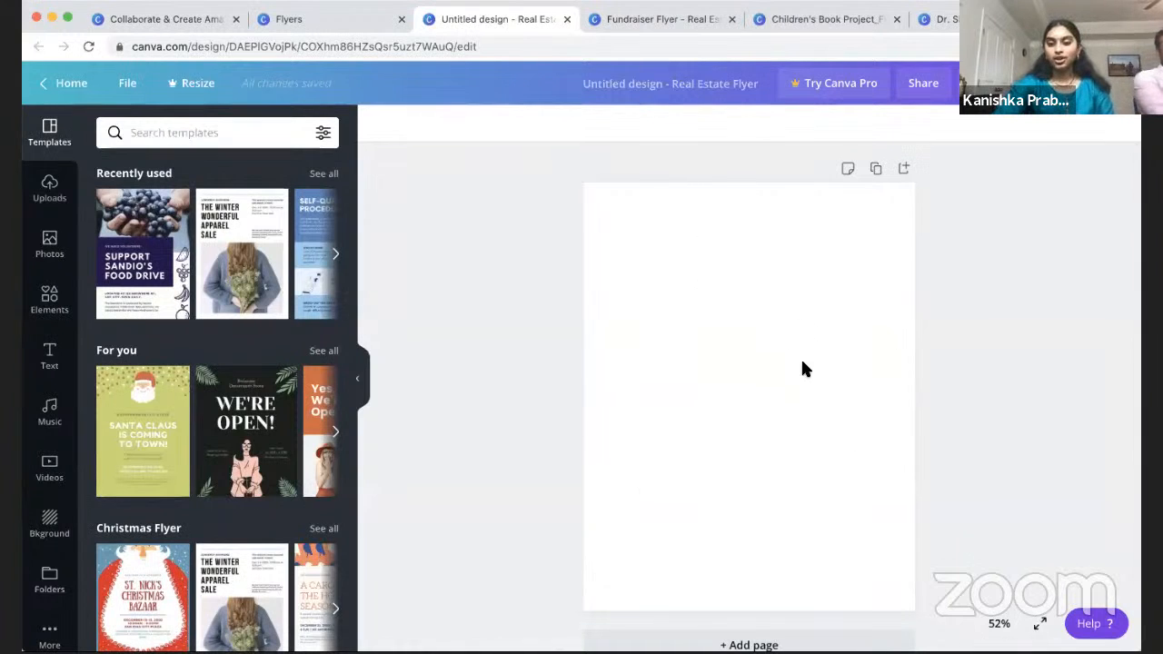
pyautogui.click(656, 88)
pyautogui.write('Funsraider ')
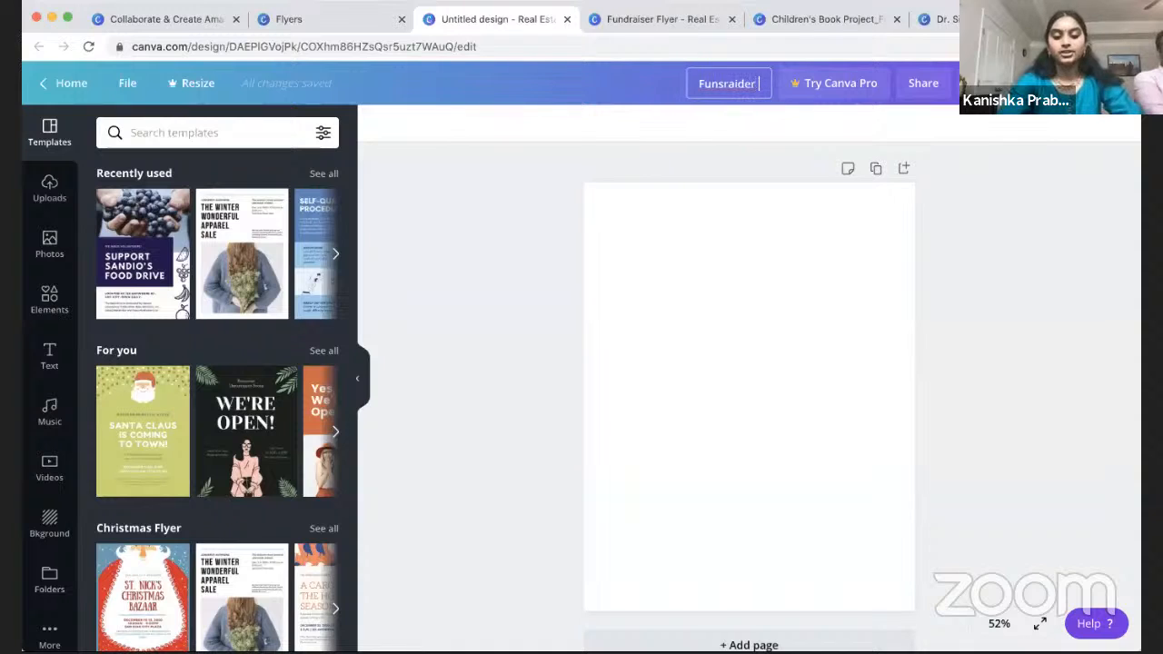
pyautogui.write('Flyer')
pyautogui.press('Return')
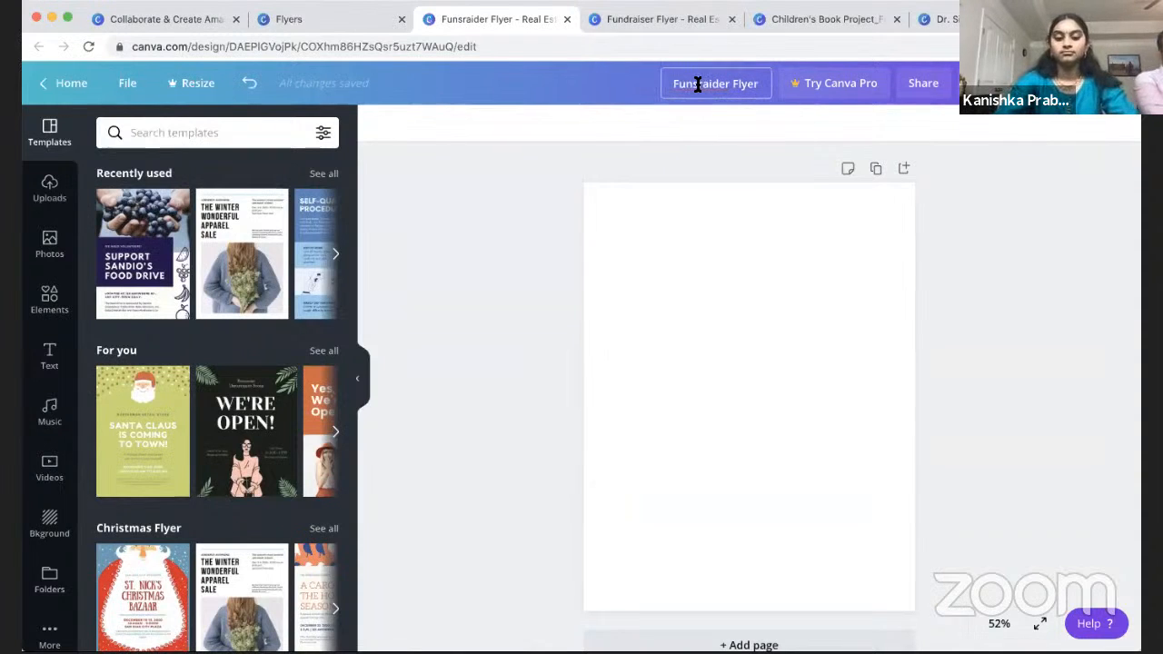
pyautogui.press('BackSpace')
pyautogui.write('s')
pyautogui.click(817, 141)
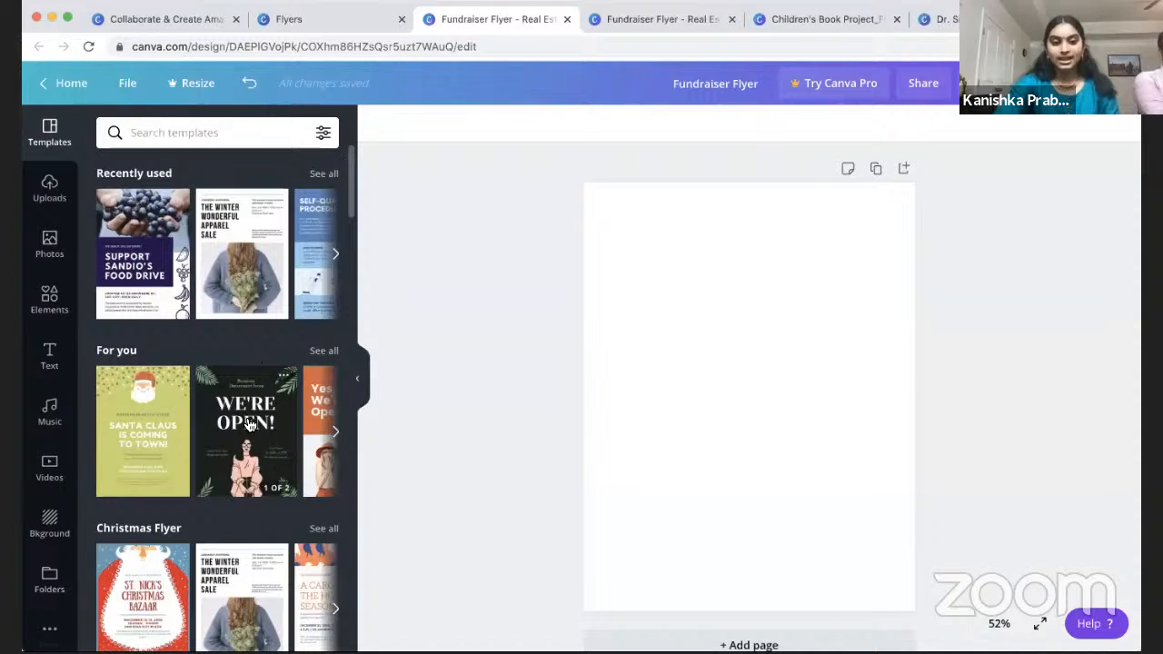
# Step: Apply page 1 of the Winter Wonderful Apparel Sale template to the blank flyer
pyautogui.scroll(-2, 256, 472)
pyautogui.scroll(-3, 255, 471)
pyautogui.scroll(5, 255, 337)
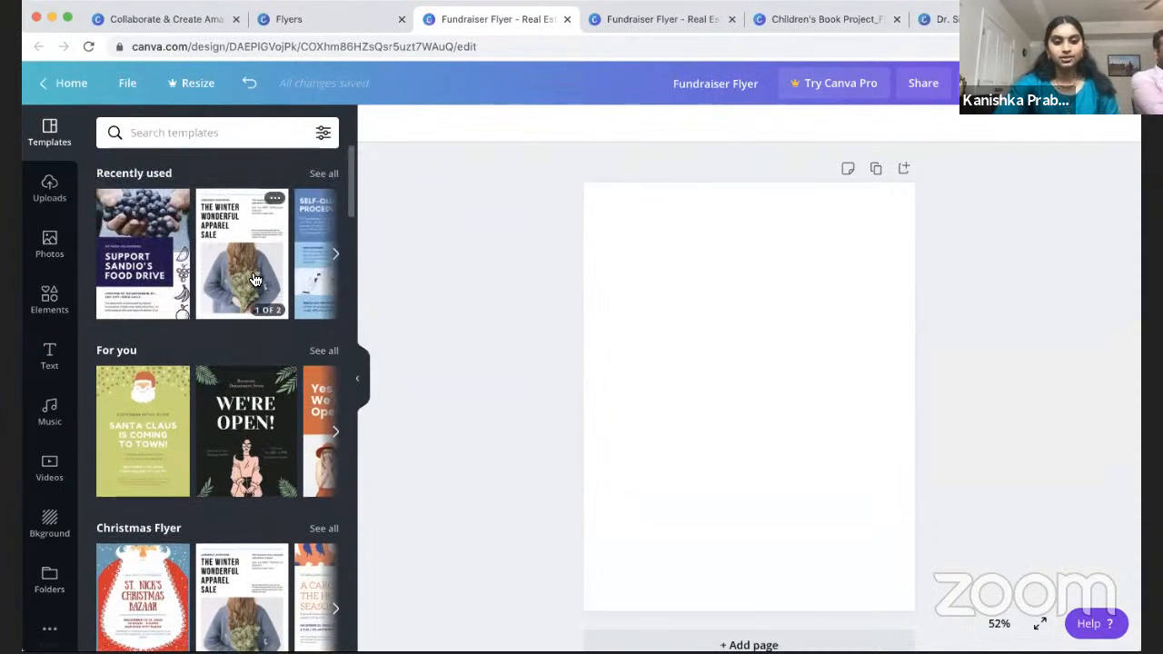
pyautogui.click(254, 283)
pyautogui.click(153, 364)
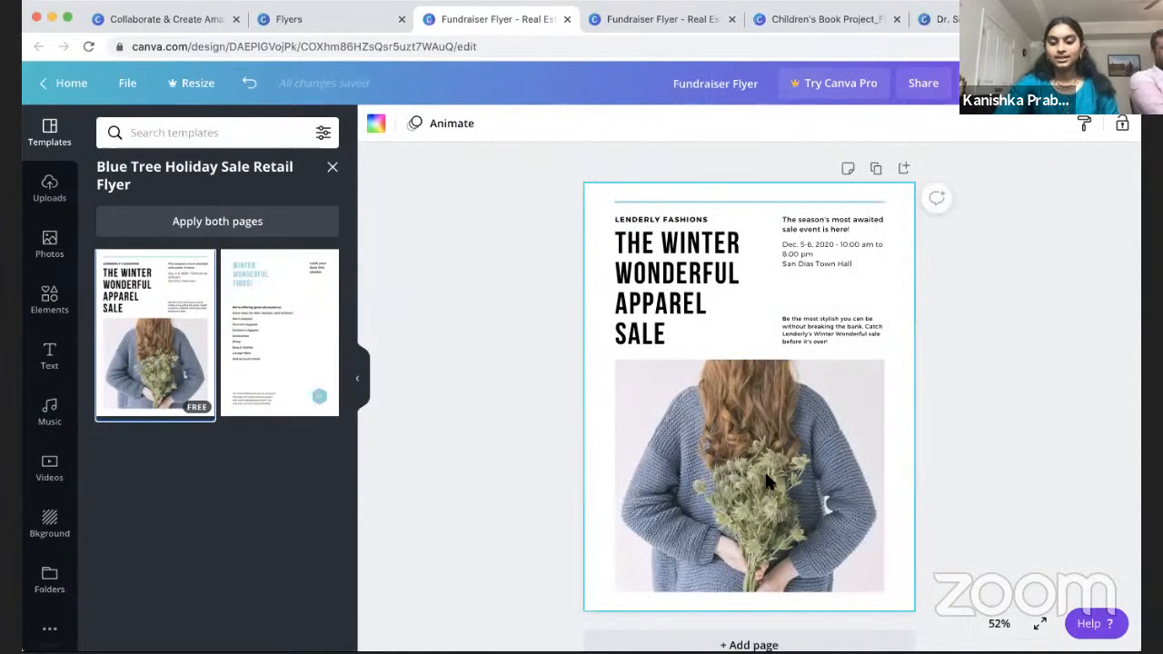
# Step: Replace the template headline with 'HI' and colour it light blue
pyautogui.tripleClick(679, 266)
pyautogui.press('BackSpace')
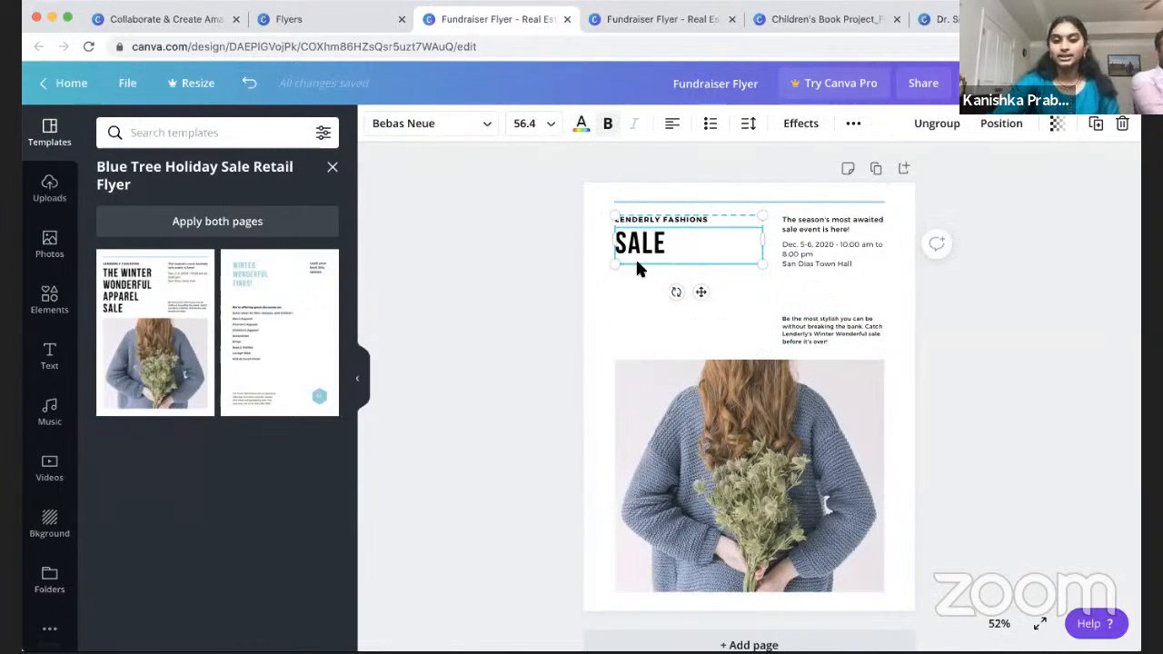
pyautogui.doubleClick(650, 237)
pyautogui.press('BackSpace')
pyautogui.write('HI')
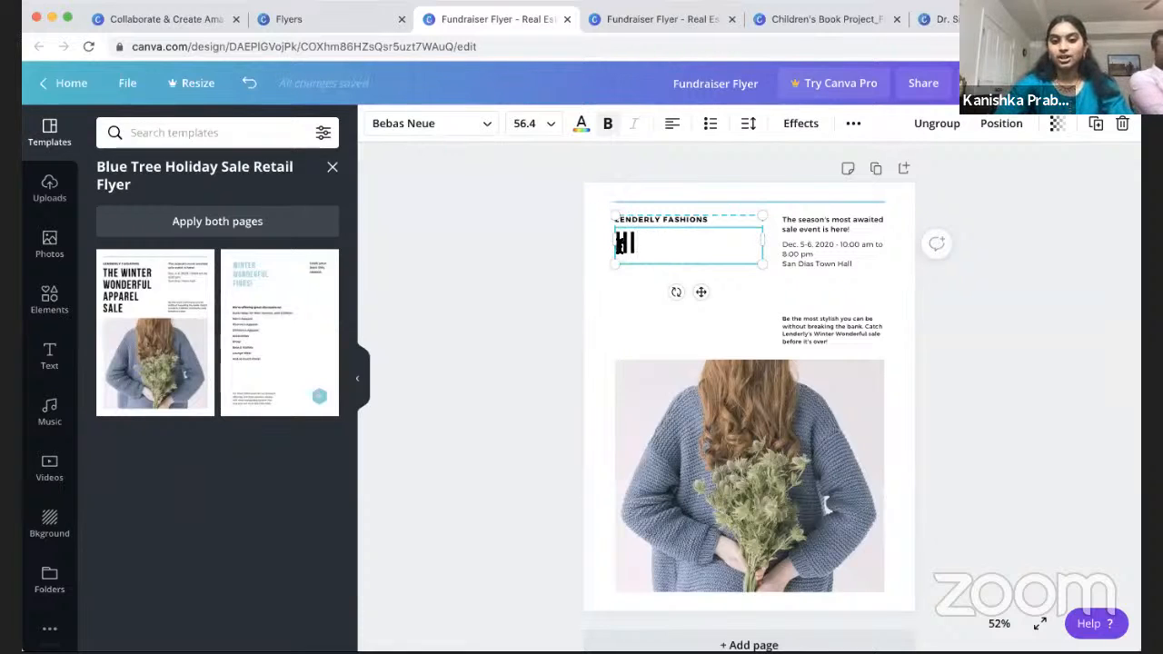
pyautogui.click(582, 122)
pyautogui.click(154, 278)
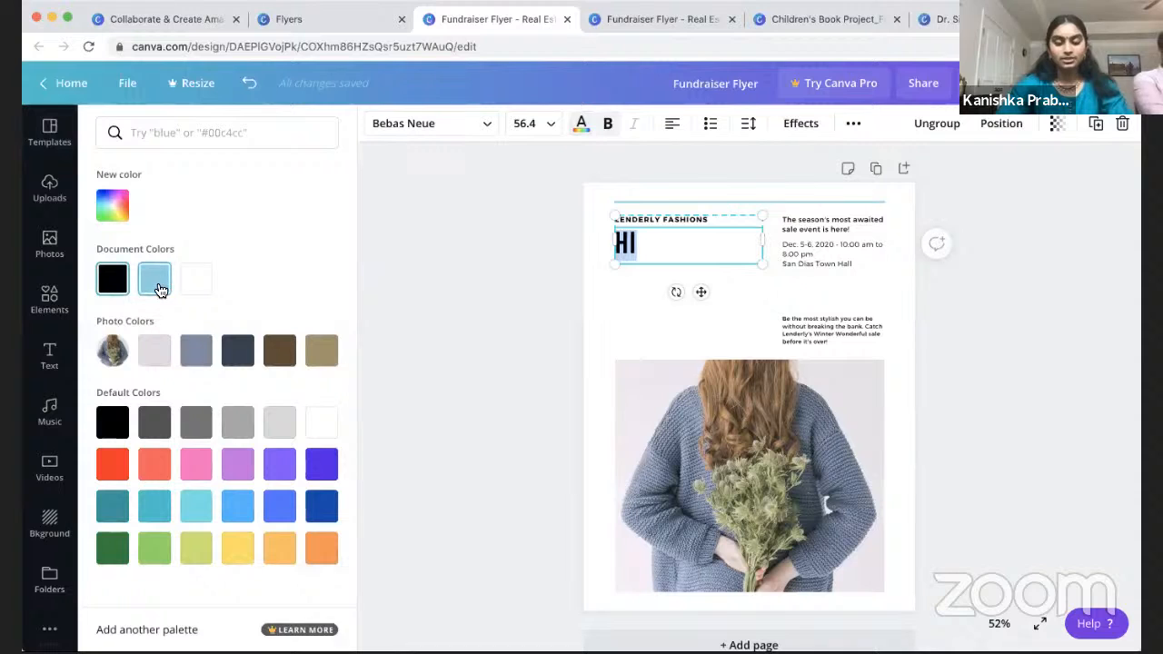
pyautogui.click(815, 432)
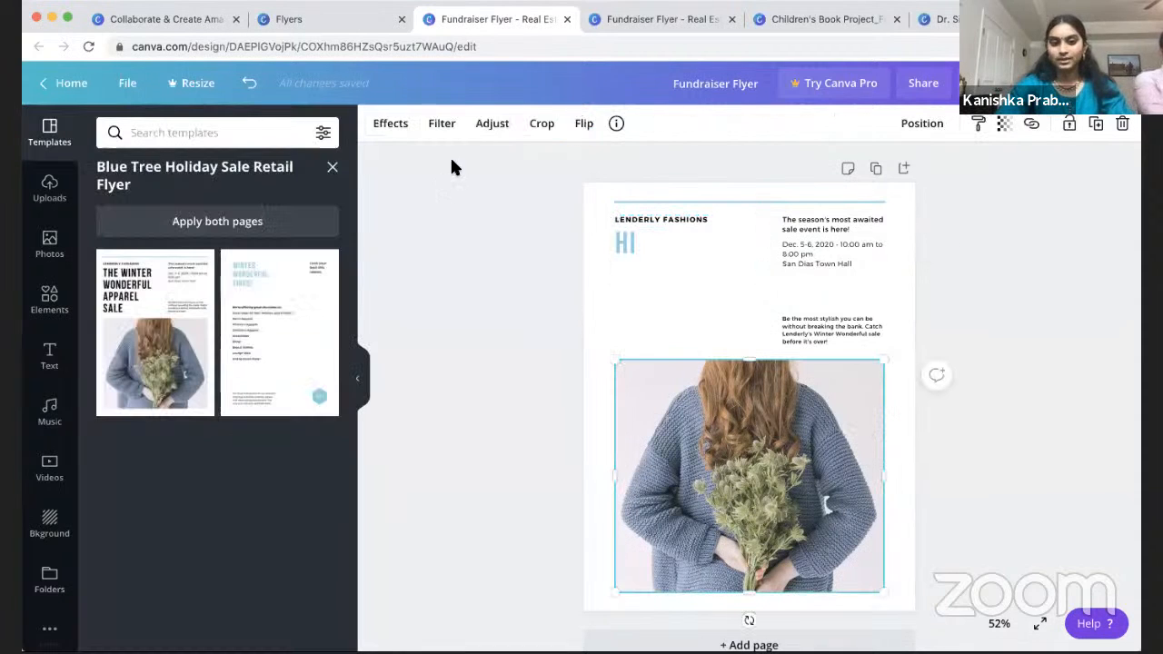
# Step: Undo the template edits back to a blank page, then redo the 'Fundraiser Flyer' name fix
pyautogui.click(248, 84)
pyautogui.click(248, 84)
pyautogui.click(248, 84)
pyautogui.click(248, 85)
pyautogui.click(248, 84)
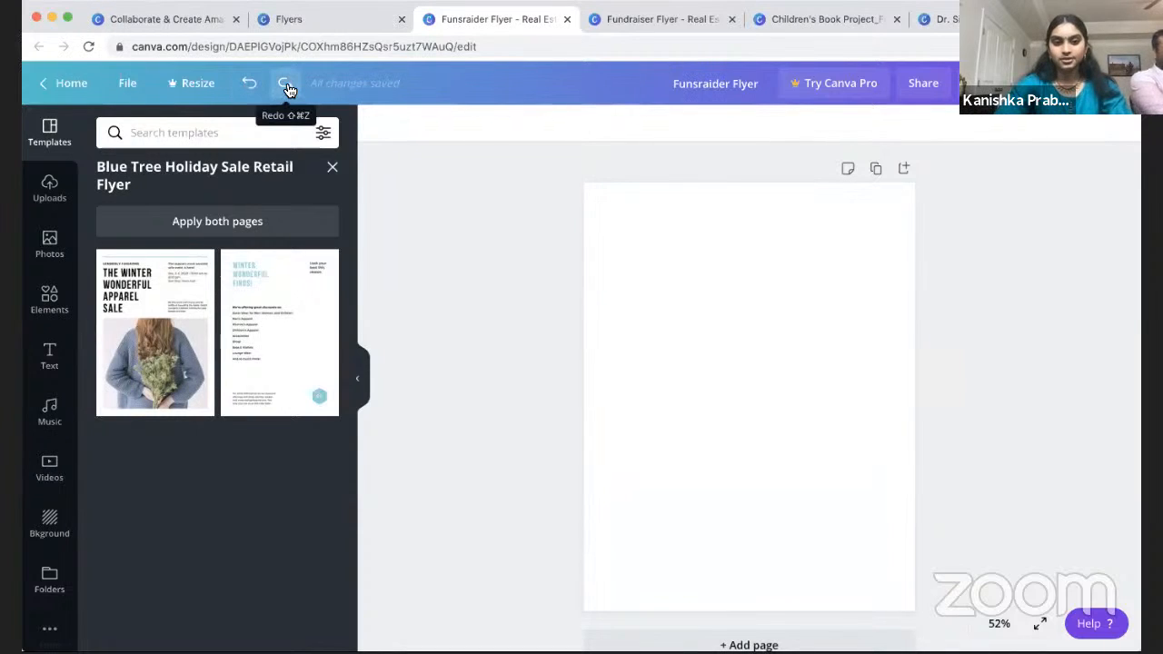
pyautogui.click(287, 87)
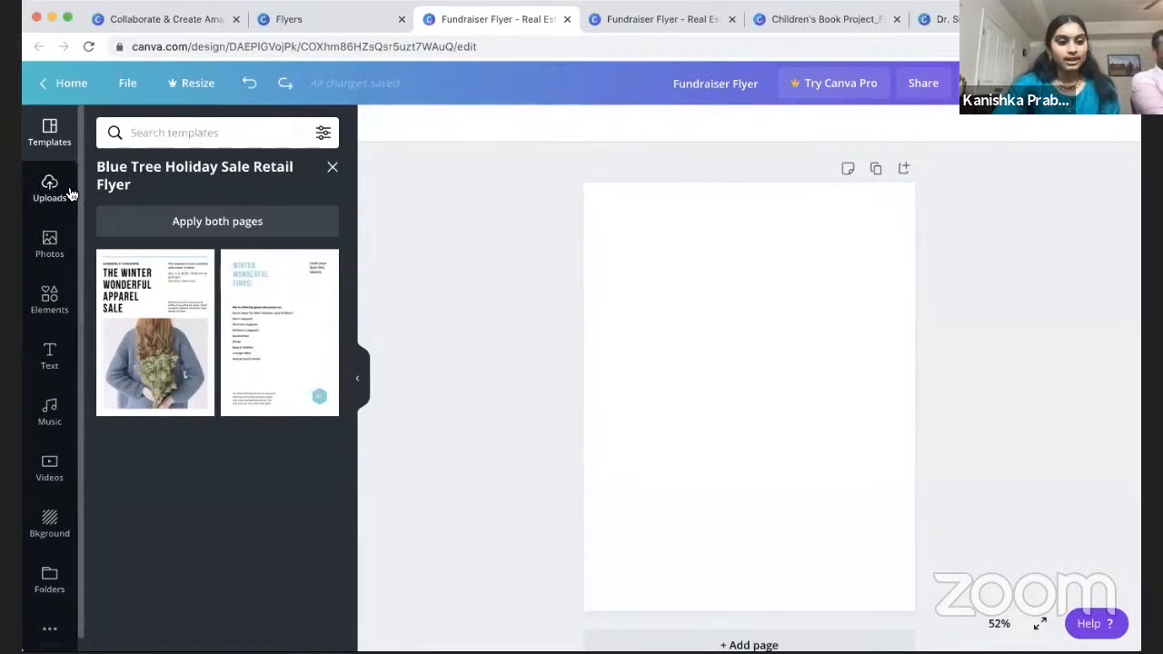
# Step: Browse the Photos library, then view the finished cookie fundraiser flyer in the other tab
pyautogui.click(50, 245)
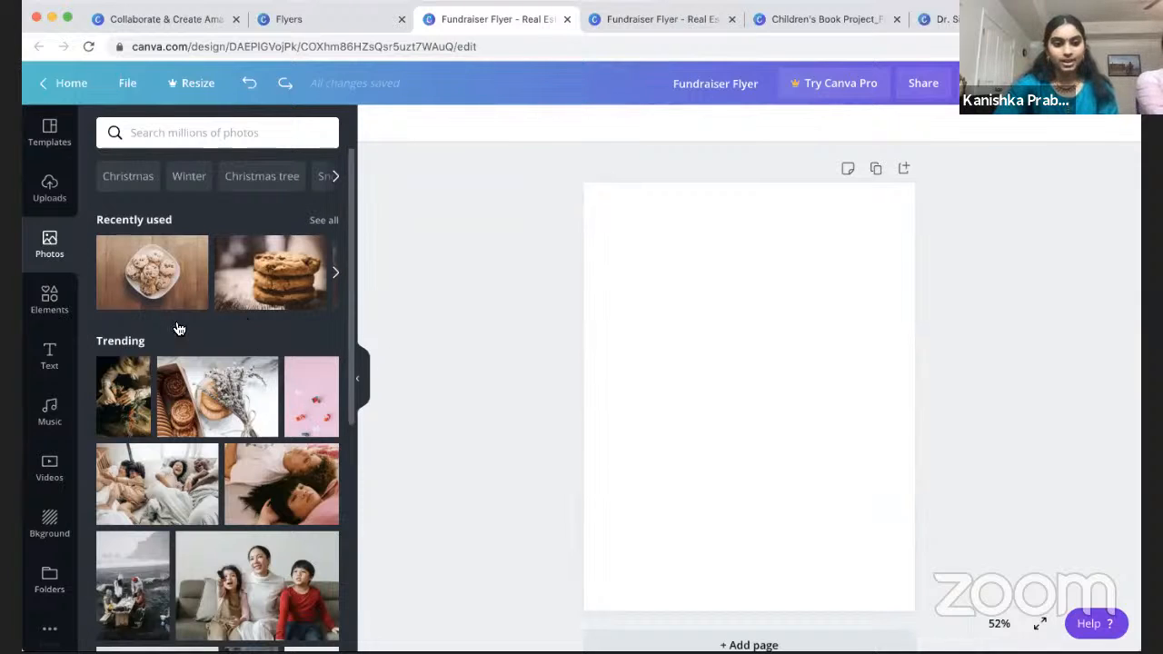
pyautogui.scroll(-2, 172, 299)
pyautogui.scroll(2, 173, 300)
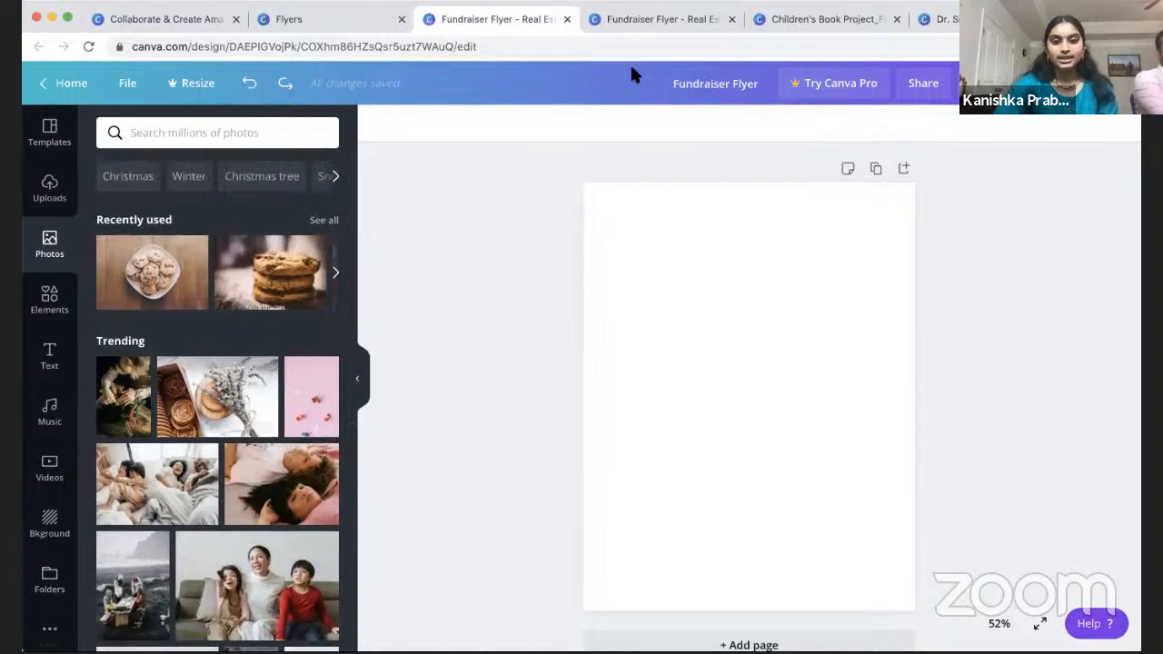
pyautogui.click(645, 19)
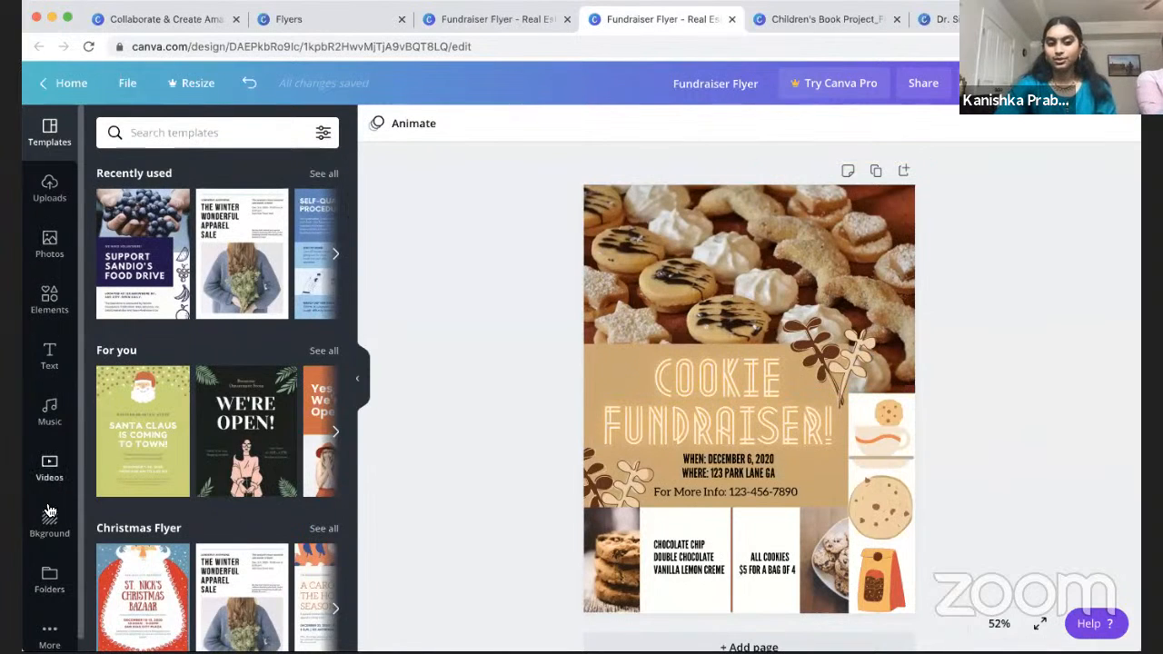
# Step: Back in the blank flyer, search the photo library for 'cookies'
pyautogui.click(499, 24)
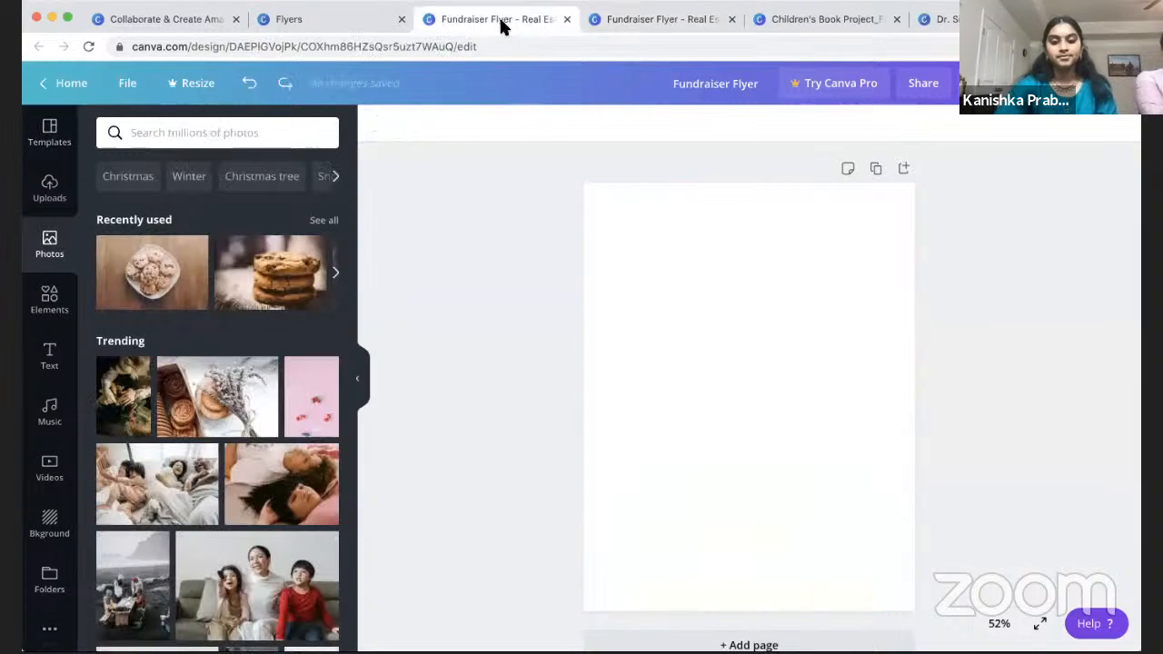
pyautogui.click(201, 136)
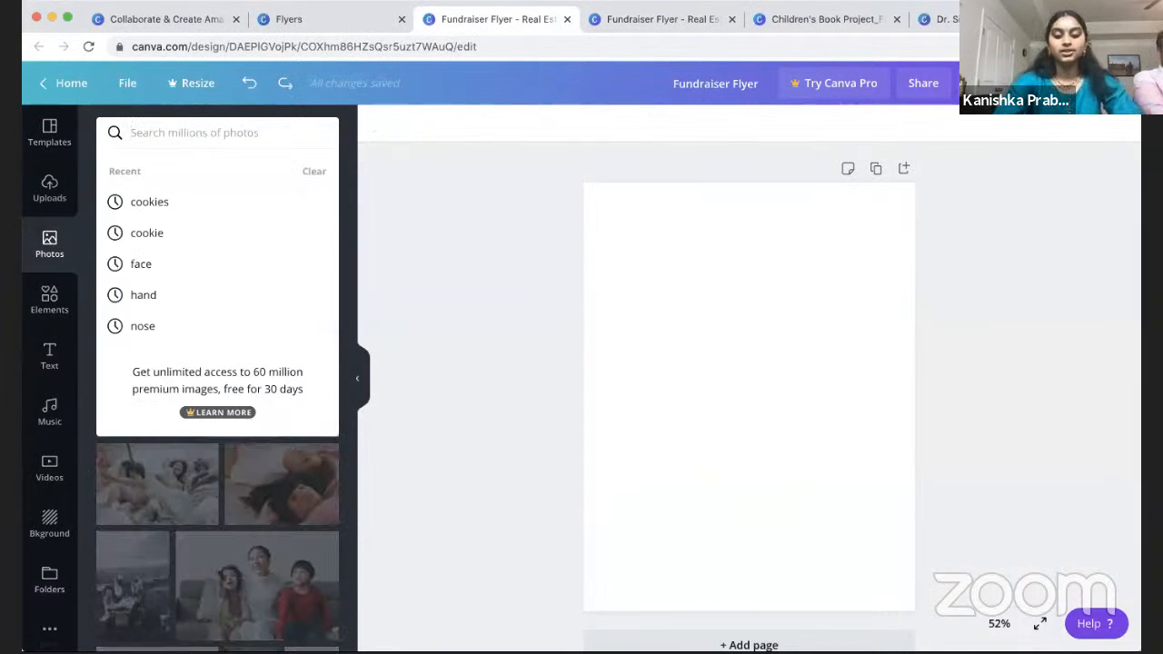
pyautogui.write('cookies')
pyautogui.press('Return')
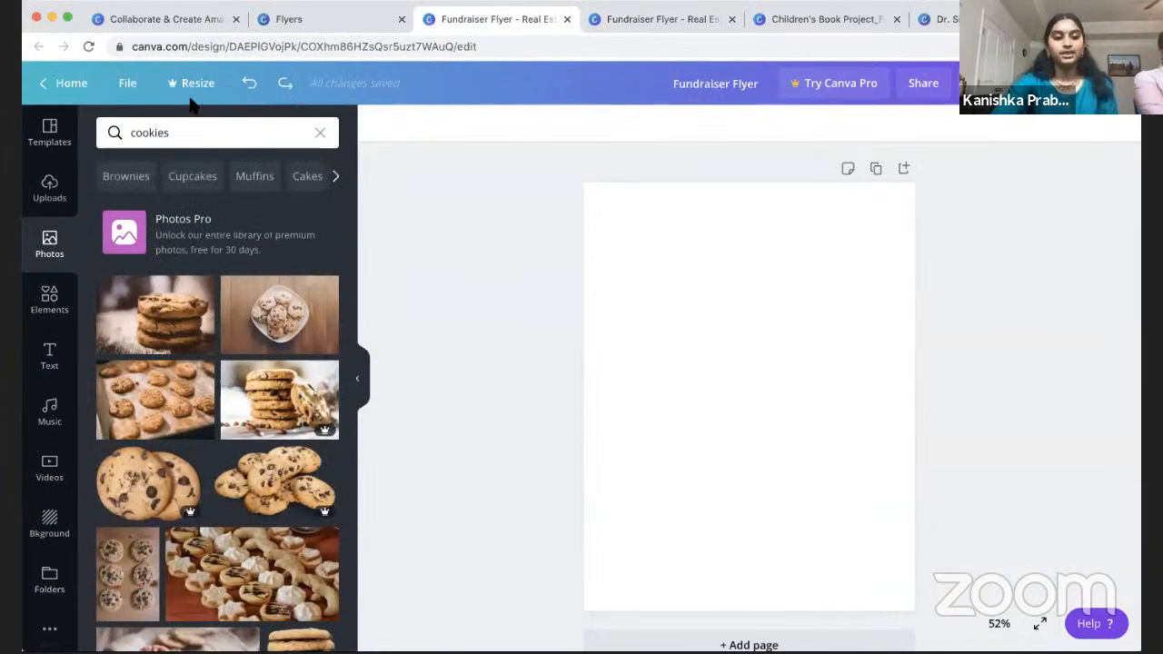
pyautogui.scroll(-5, 237, 535)
pyautogui.scroll(6, 237, 535)
pyautogui.scroll(-5, 265, 460)
pyautogui.scroll(6, 179, 327)
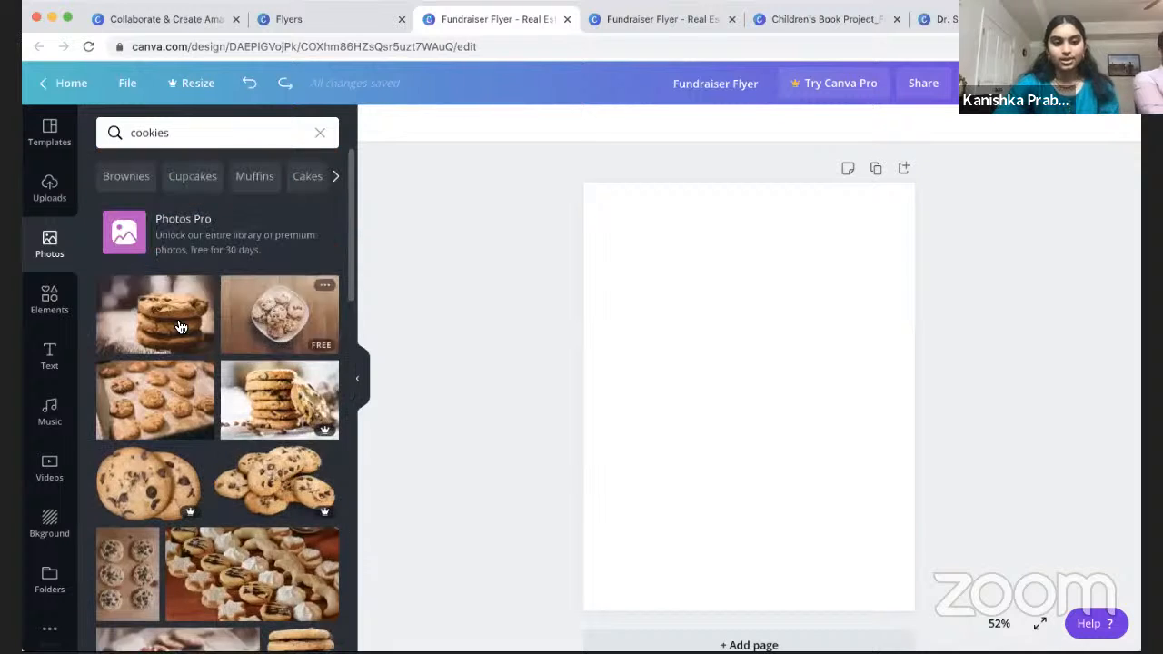
# Step: Place the stacked-cookies photo, resize it to about 6.4 × 4.3 and crop it
pyautogui.moveTo(179, 327); pyautogui.dragTo(686, 337)
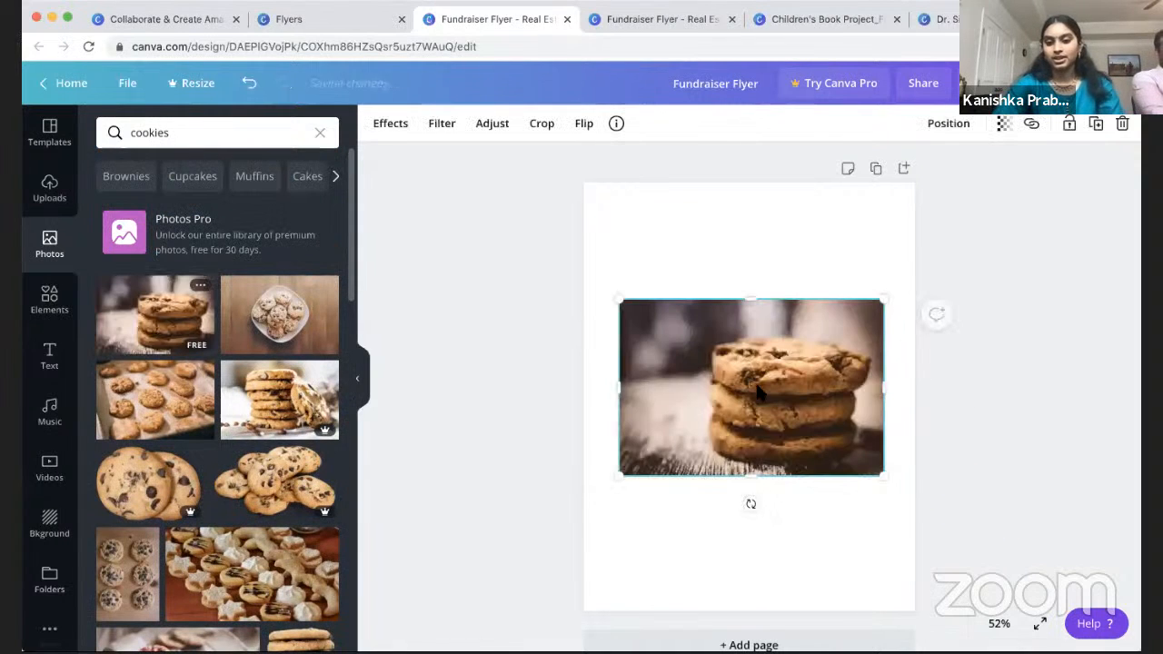
pyautogui.moveTo(859, 308); pyautogui.dragTo(837, 267)
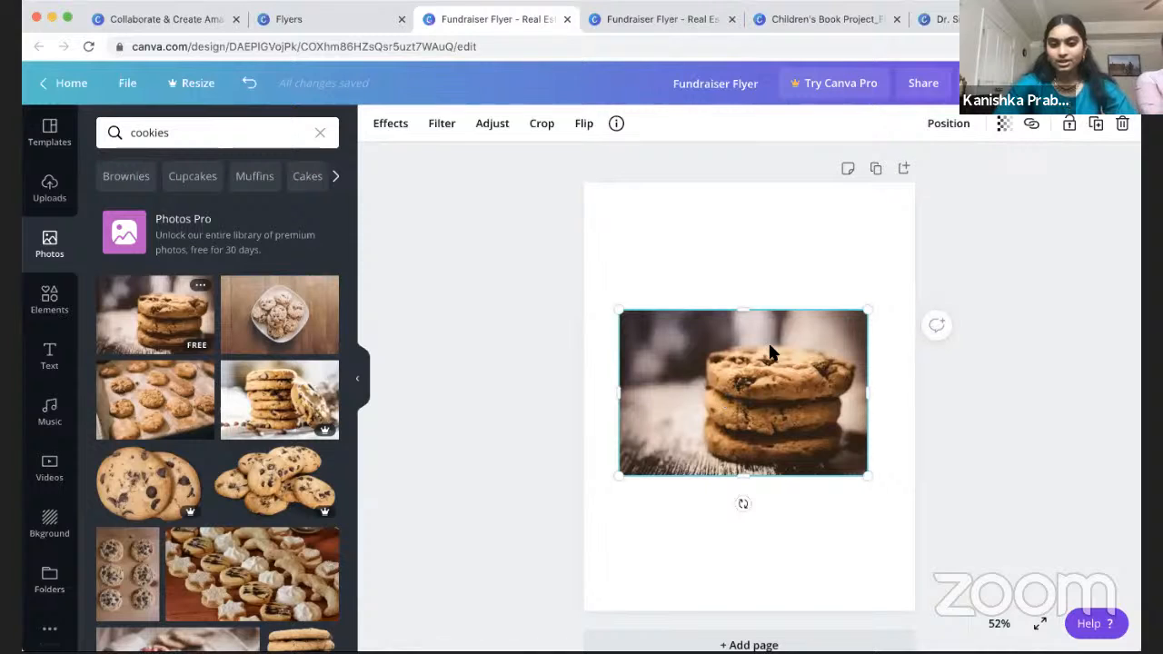
pyautogui.doubleClick(762, 403)
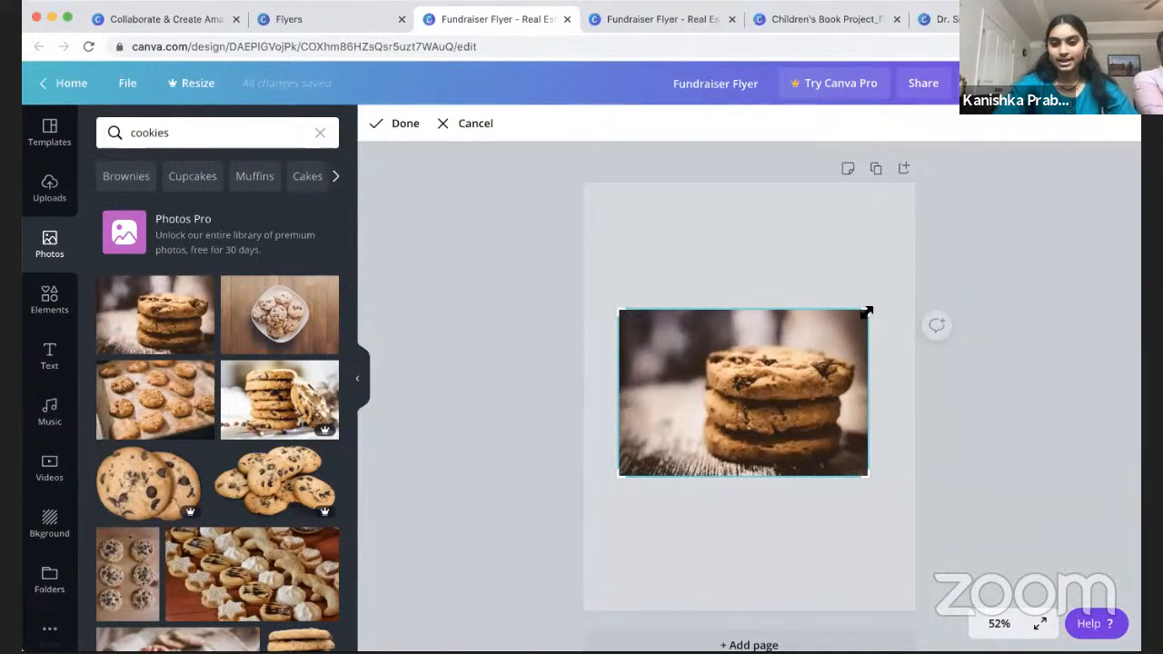
pyautogui.moveTo(881, 292); pyautogui.dragTo(934, 239)
pyautogui.moveTo(781, 421); pyautogui.dragTo(708, 408)
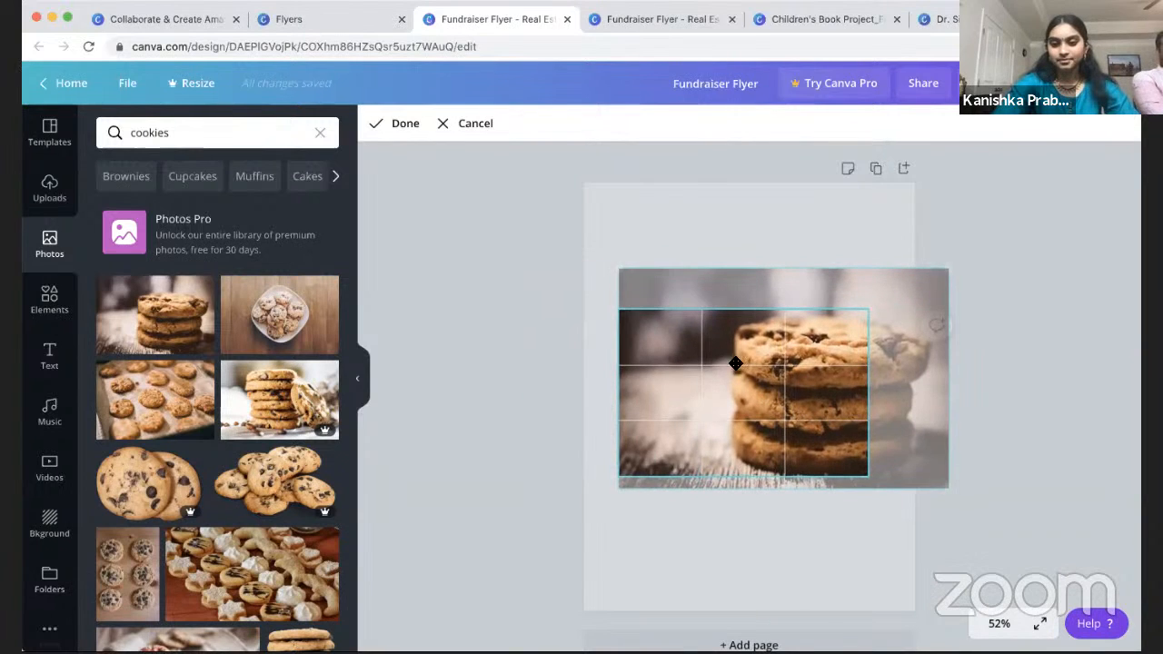
pyautogui.click(398, 129)
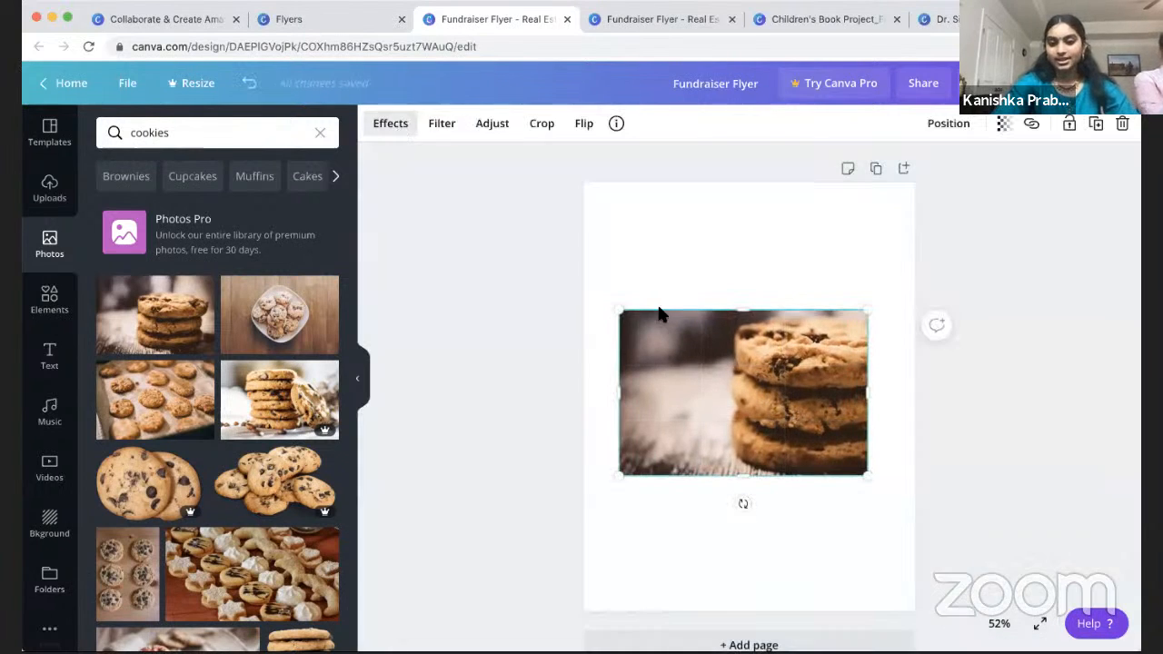
# Step: Add a second stacked-cookies photo above the first, then delete both photos
pyautogui.moveTo(196, 283); pyautogui.dragTo(697, 241)
pyautogui.moveTo(776, 382); pyautogui.dragTo(777, 441)
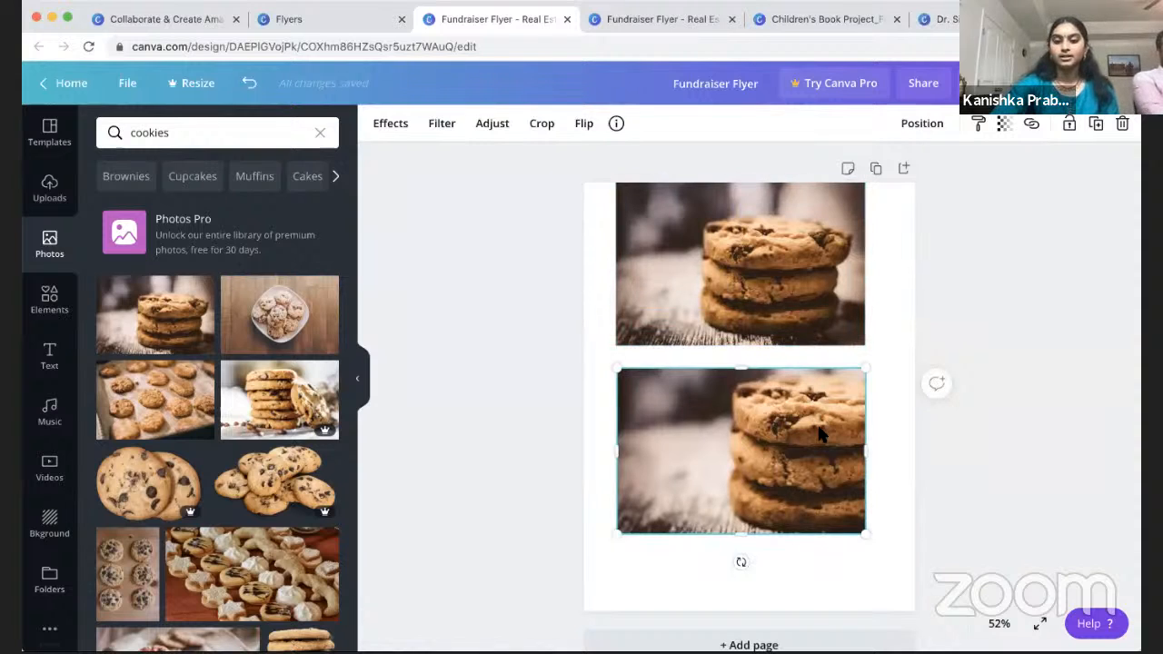
pyautogui.press('Delete')
pyautogui.click(791, 316)
pyautogui.press('Delete')
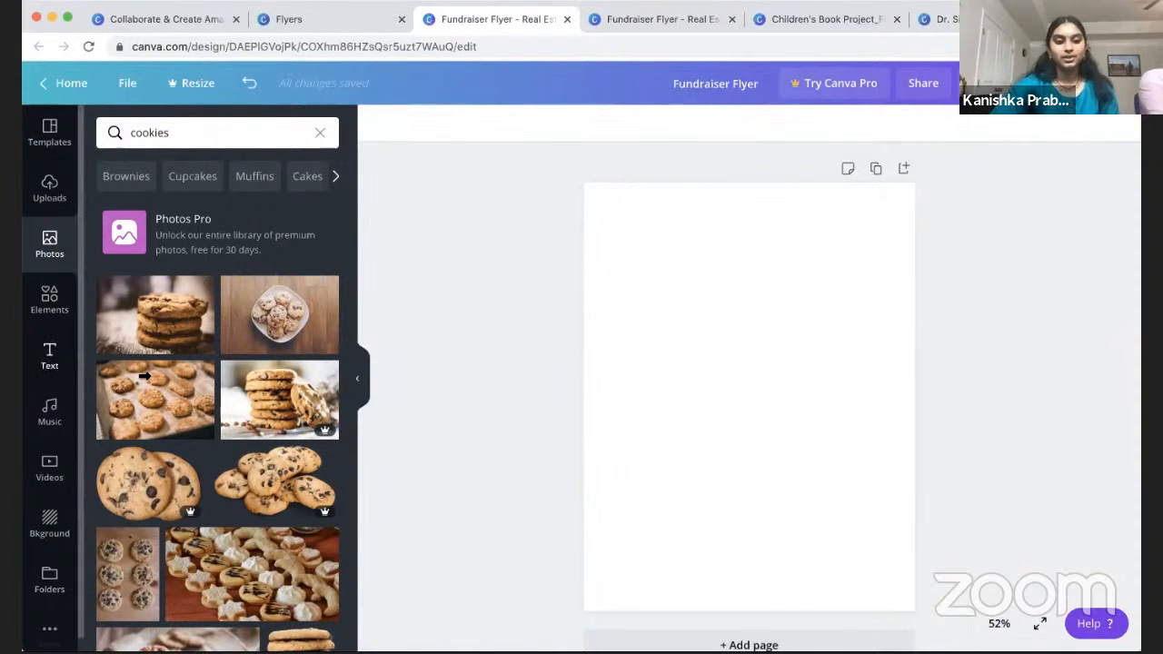
pyautogui.click(51, 307)
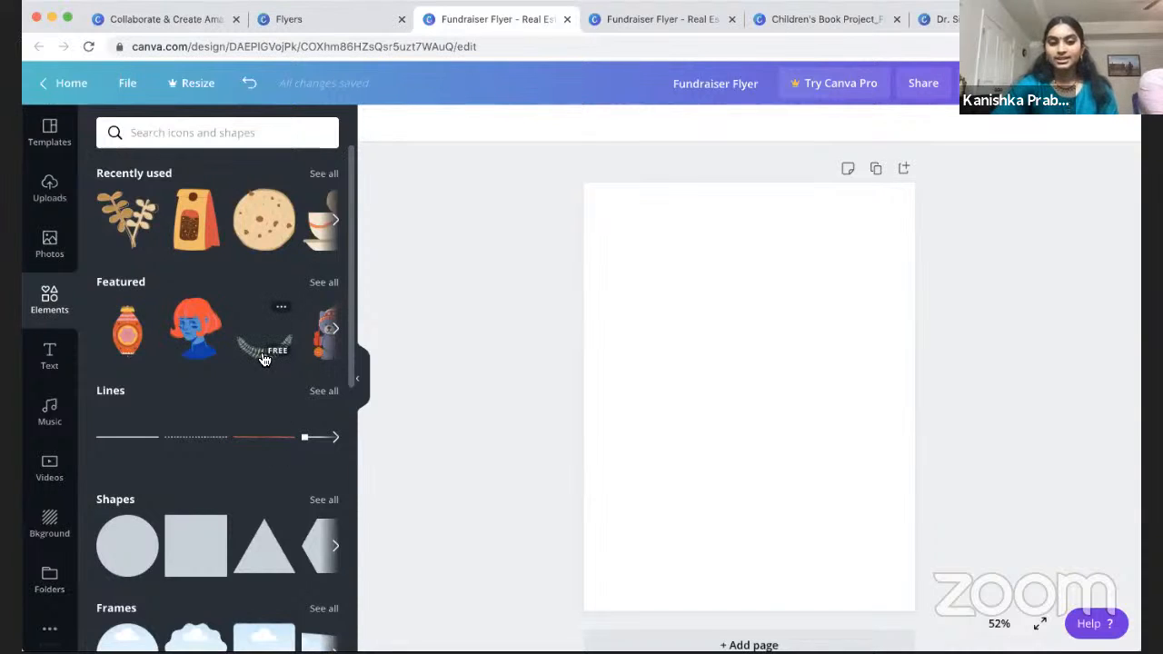
pyautogui.scroll(-5, 245, 403)
pyautogui.scroll(1, 247, 409)
pyautogui.scroll(4, 247, 409)
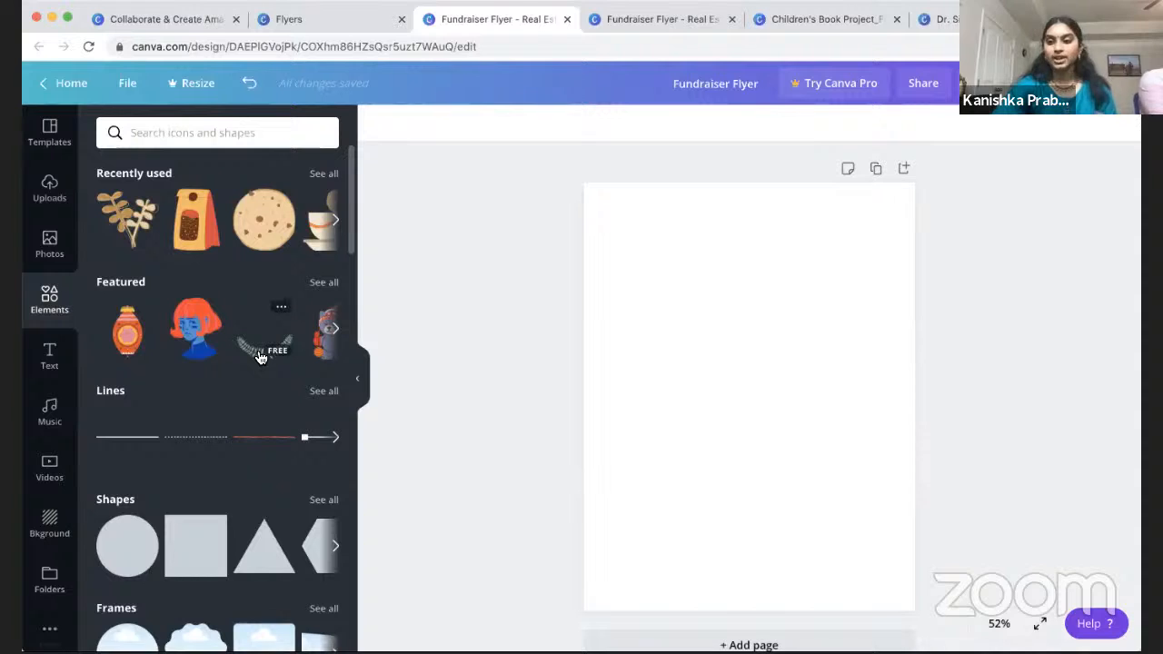
pyautogui.moveTo(266, 238); pyautogui.dragTo(711, 324)
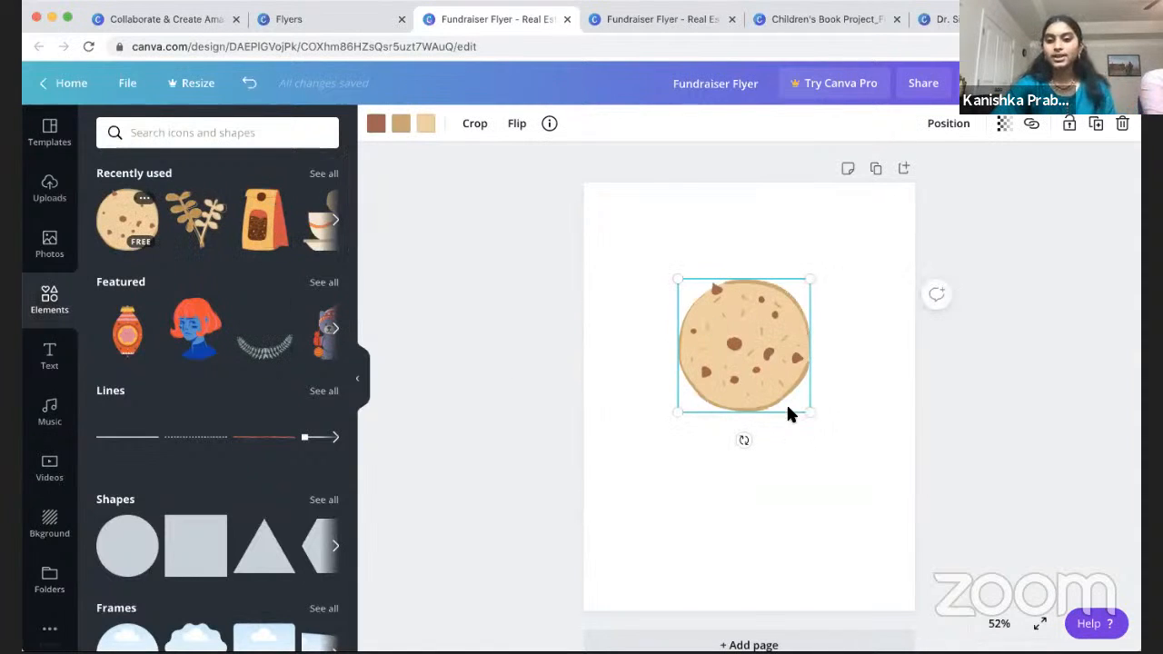
pyautogui.click(869, 409)
pyautogui.click(737, 368)
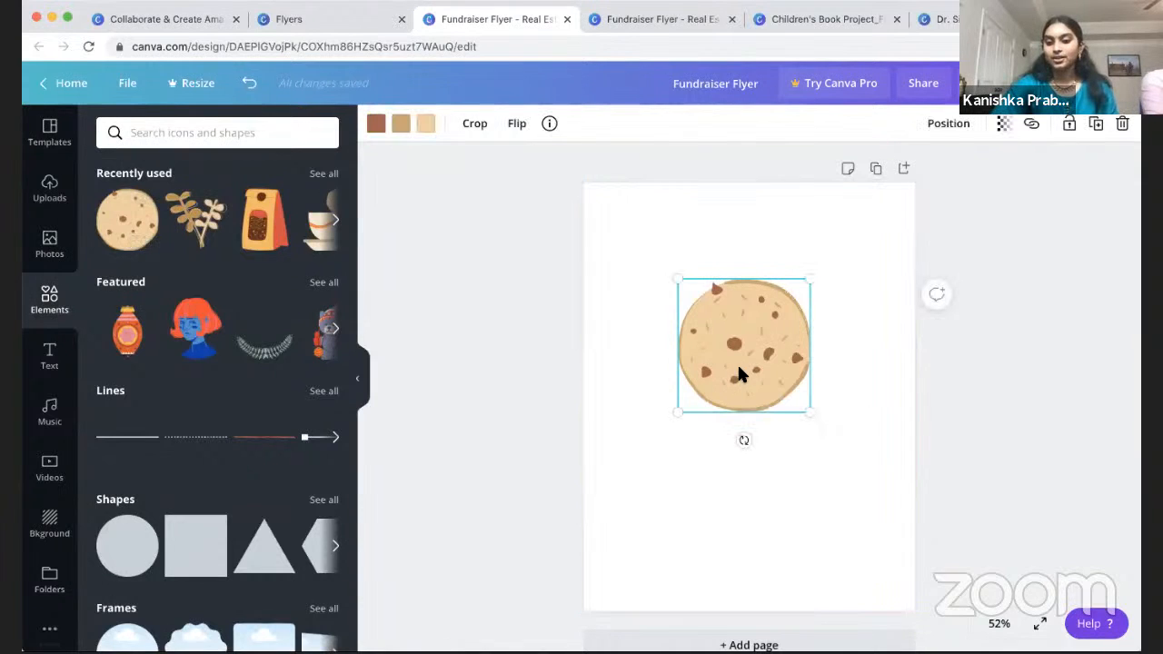
pyautogui.moveTo(691, 346); pyautogui.dragTo(733, 318)
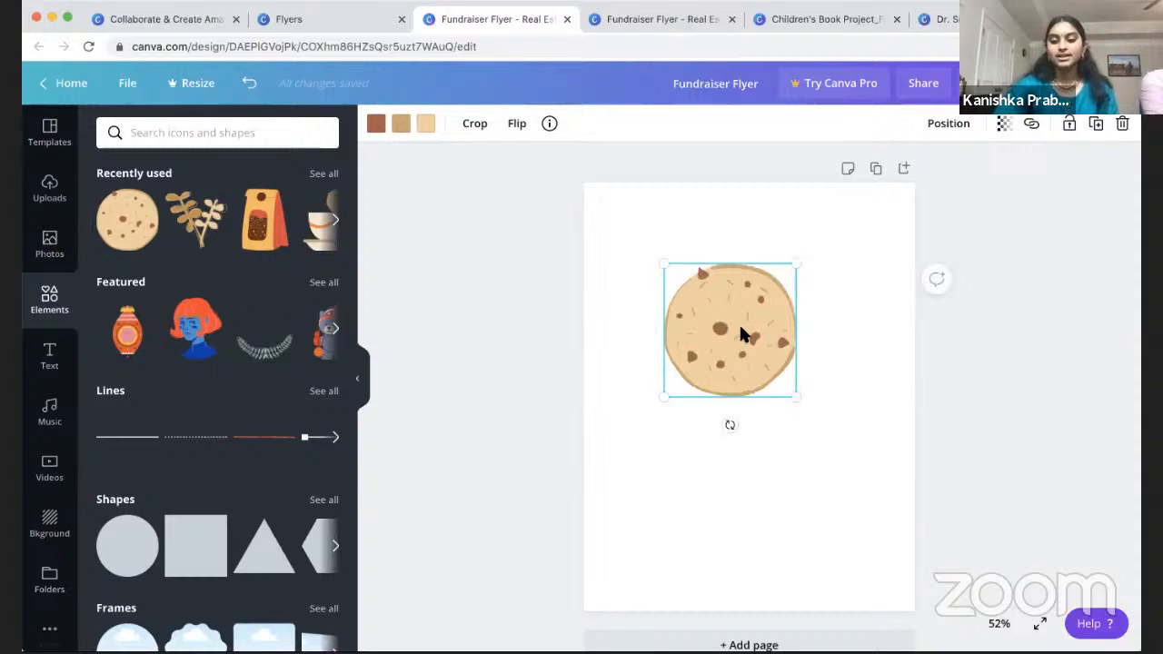
pyautogui.press('Delete')
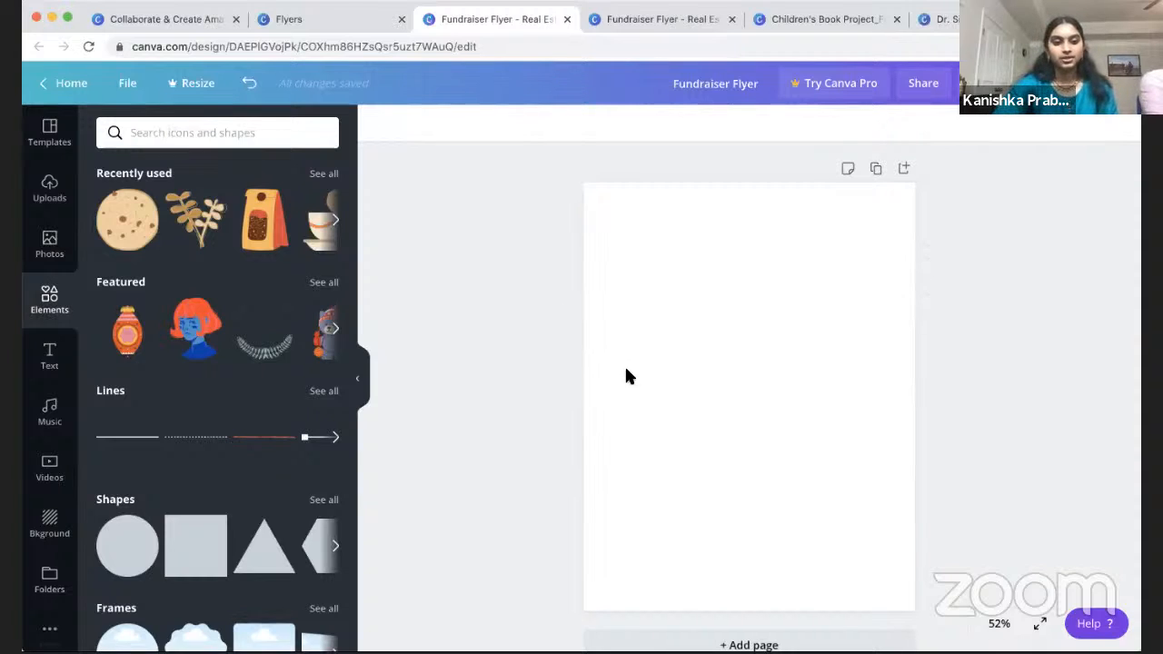
# Step: Add a heading from the text styles, then delete it from the page
pyautogui.click(49, 363)
pyautogui.scroll(-3, 246, 457)
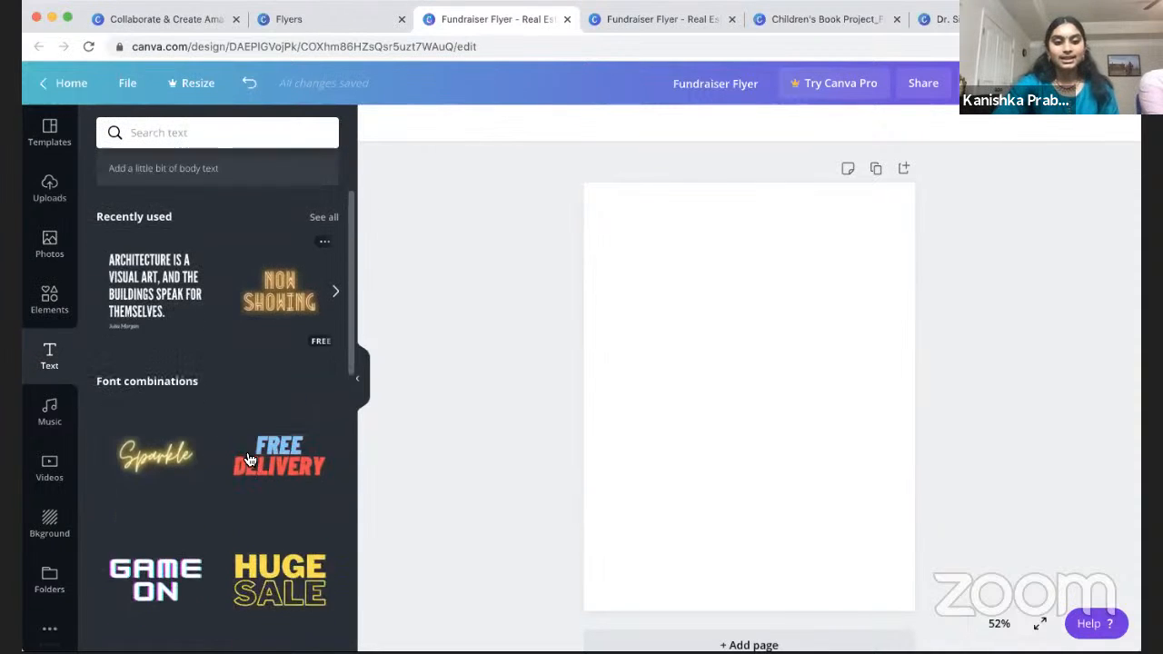
pyautogui.scroll(3, 246, 457)
pyautogui.click(257, 207)
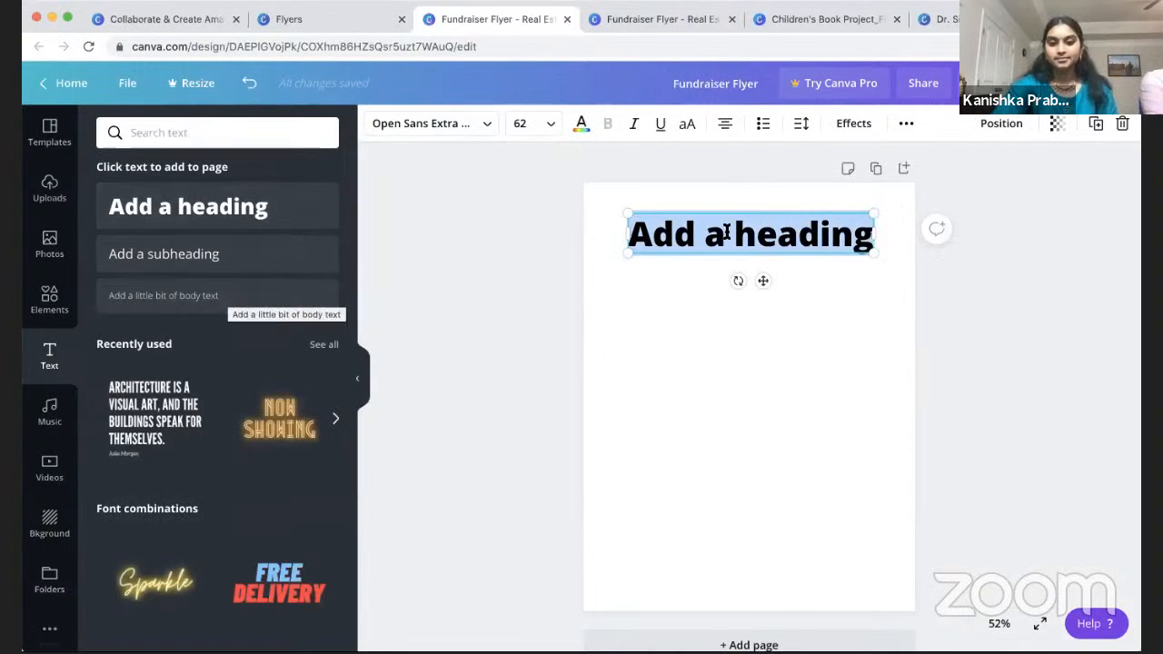
pyautogui.press('Escape')
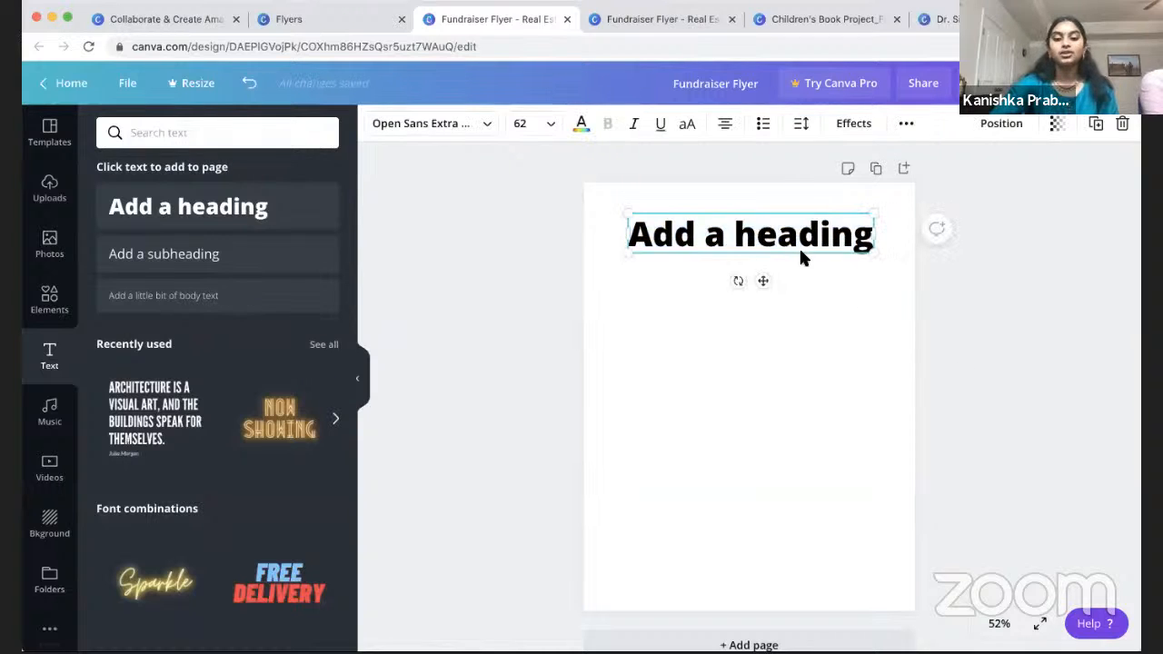
pyautogui.press('Delete')
# Step: Place the Sparkle text combination and the Coffee Please combination below it
pyautogui.scroll(-8, 265, 430)
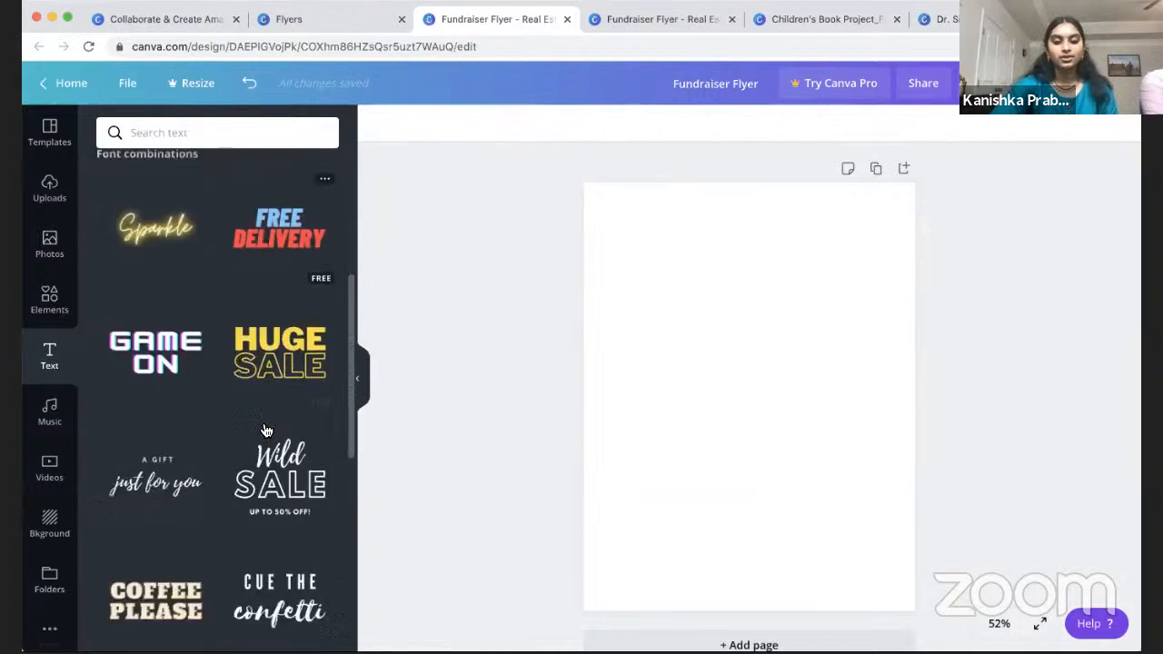
pyautogui.scroll(5, 265, 431)
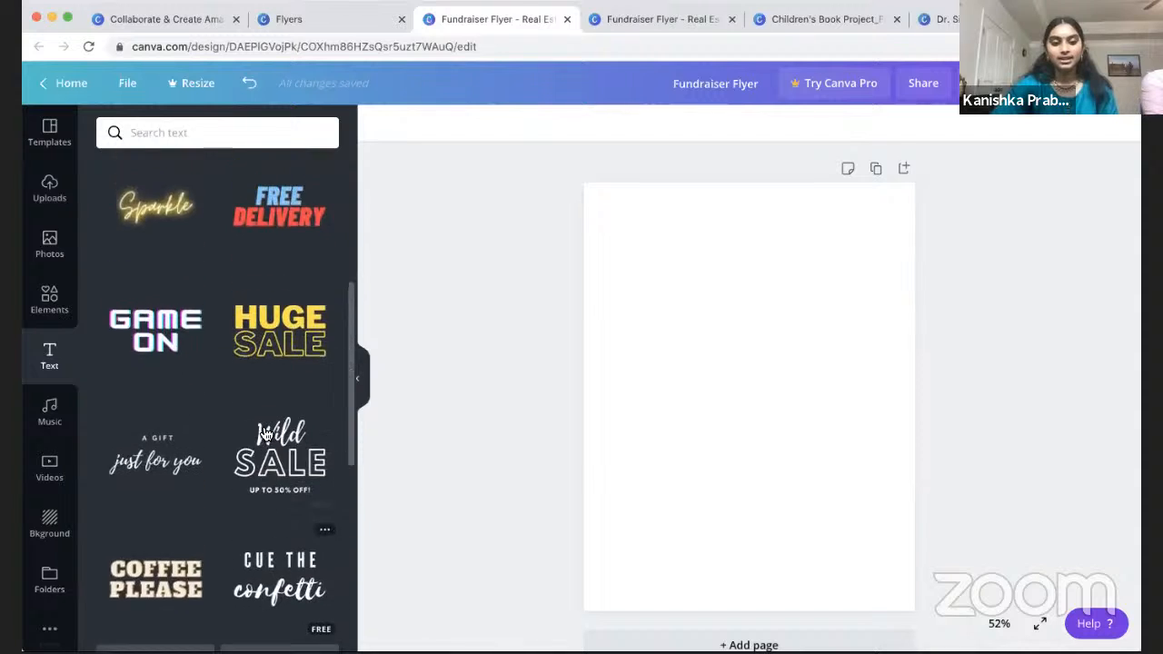
pyautogui.scroll(-4, 265, 434)
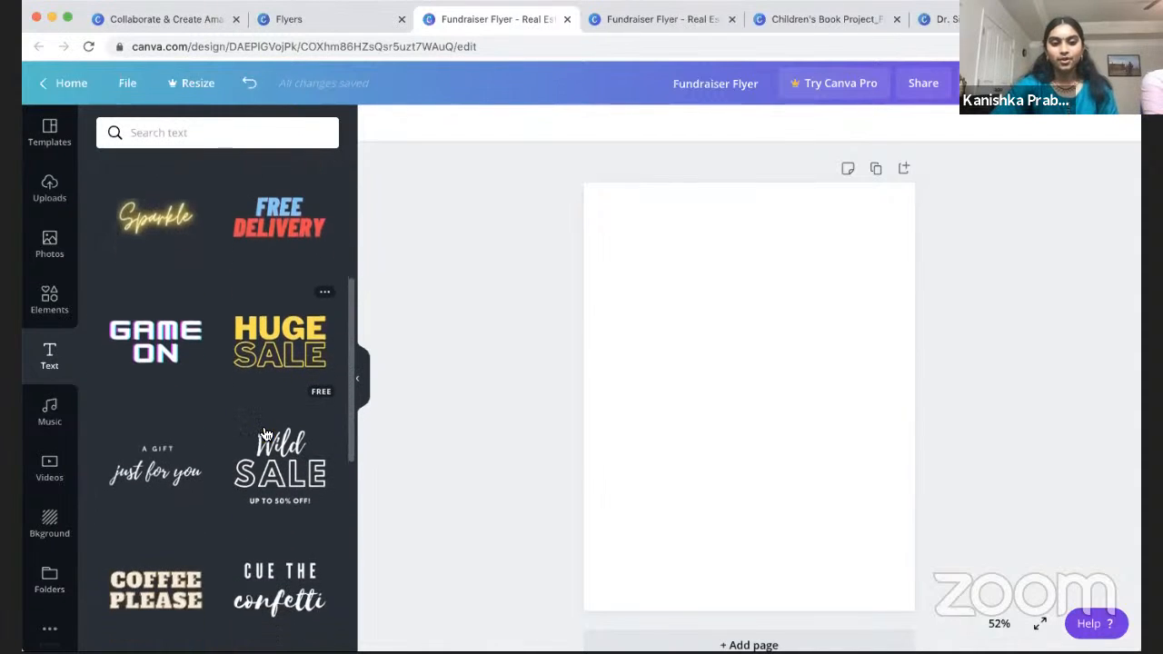
pyautogui.moveTo(166, 188); pyautogui.dragTo(684, 292)
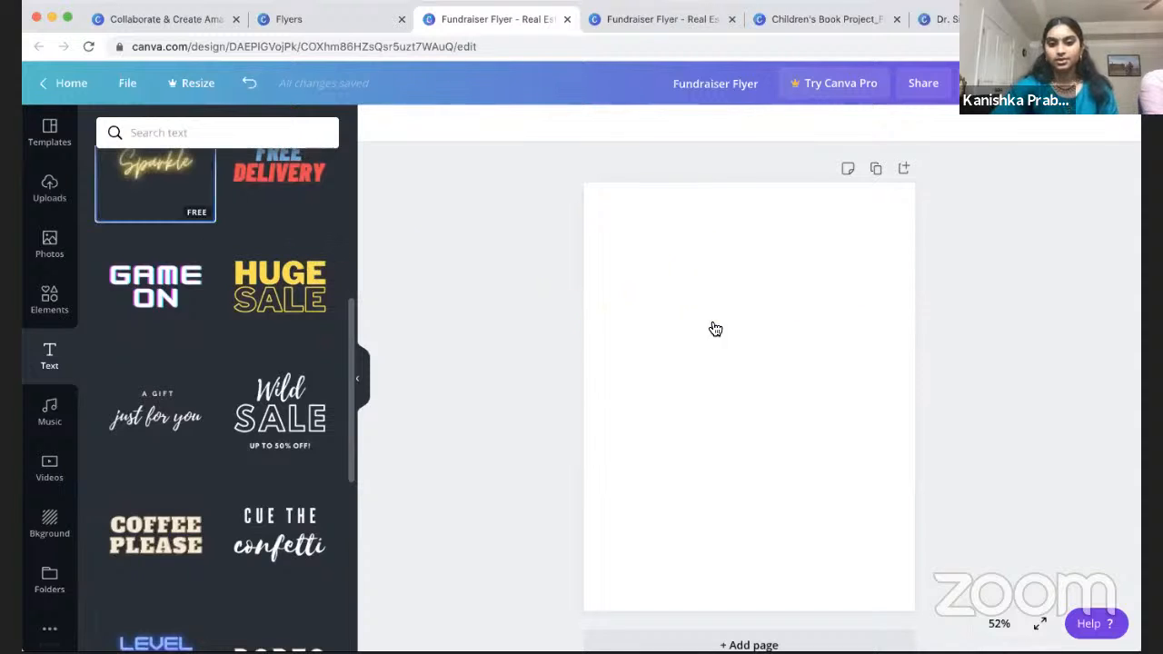
pyautogui.click(986, 342)
pyautogui.click(739, 270)
pyautogui.click(403, 398)
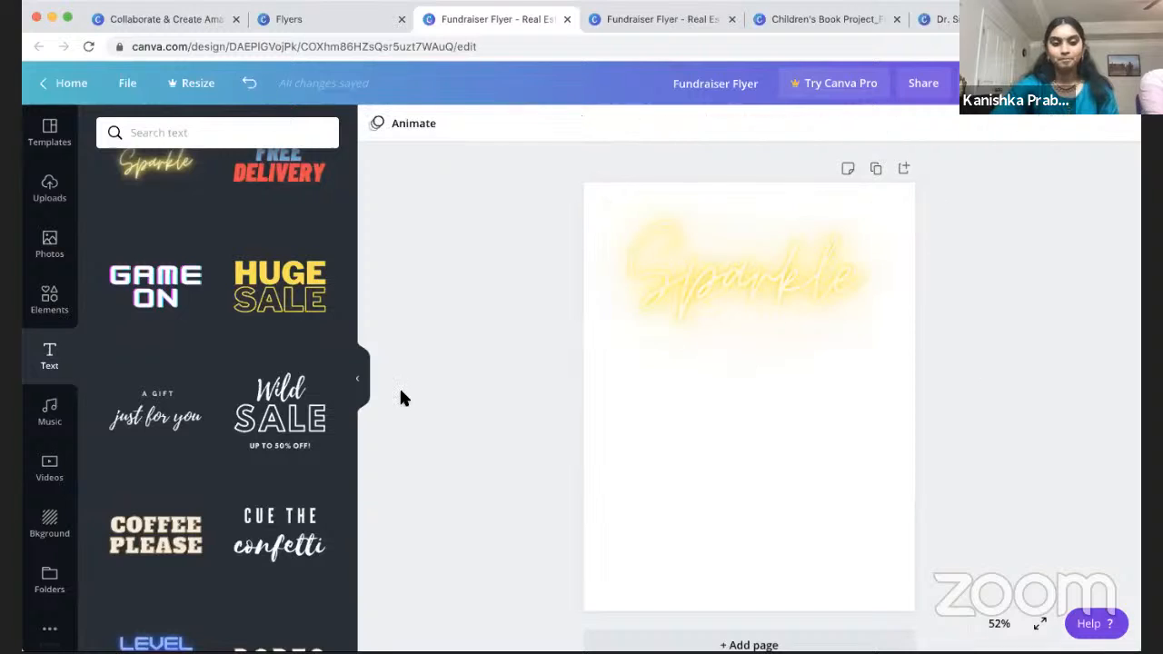
pyautogui.moveTo(154, 545); pyautogui.dragTo(681, 461)
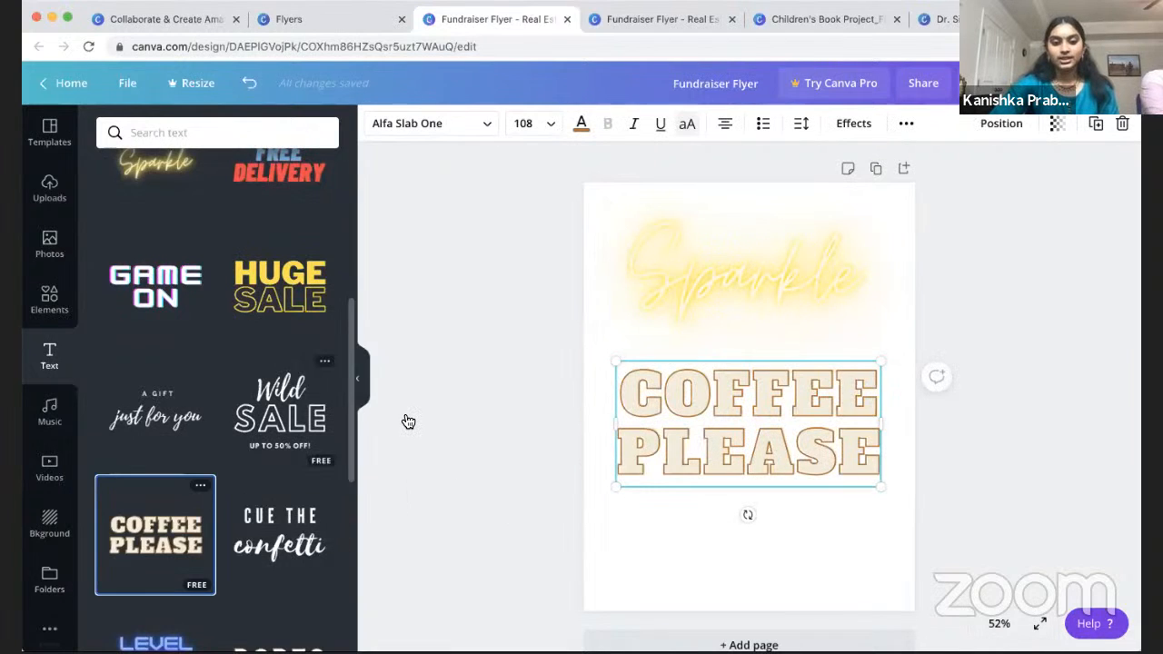
# Step: Delete the Coffee Please and Sparkle texts so the page is blank
pyautogui.scroll(-3, 295, 418)
pyautogui.scroll(2, 295, 418)
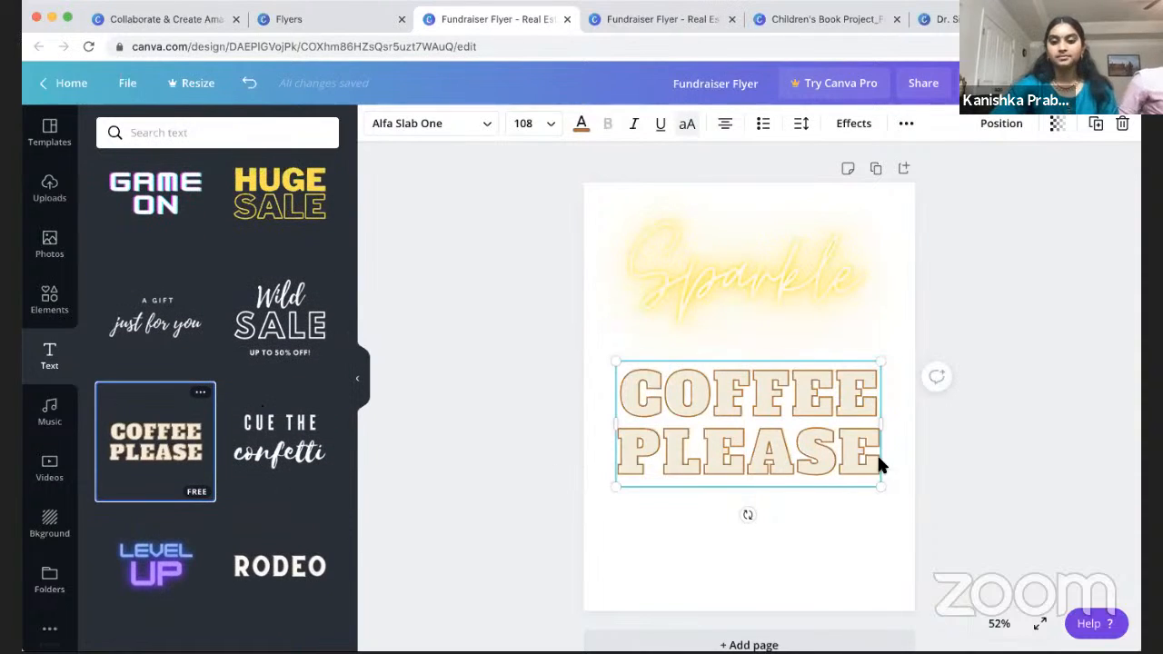
pyautogui.press('Escape')
pyautogui.click(815, 463)
pyautogui.press('Delete')
pyautogui.click(788, 312)
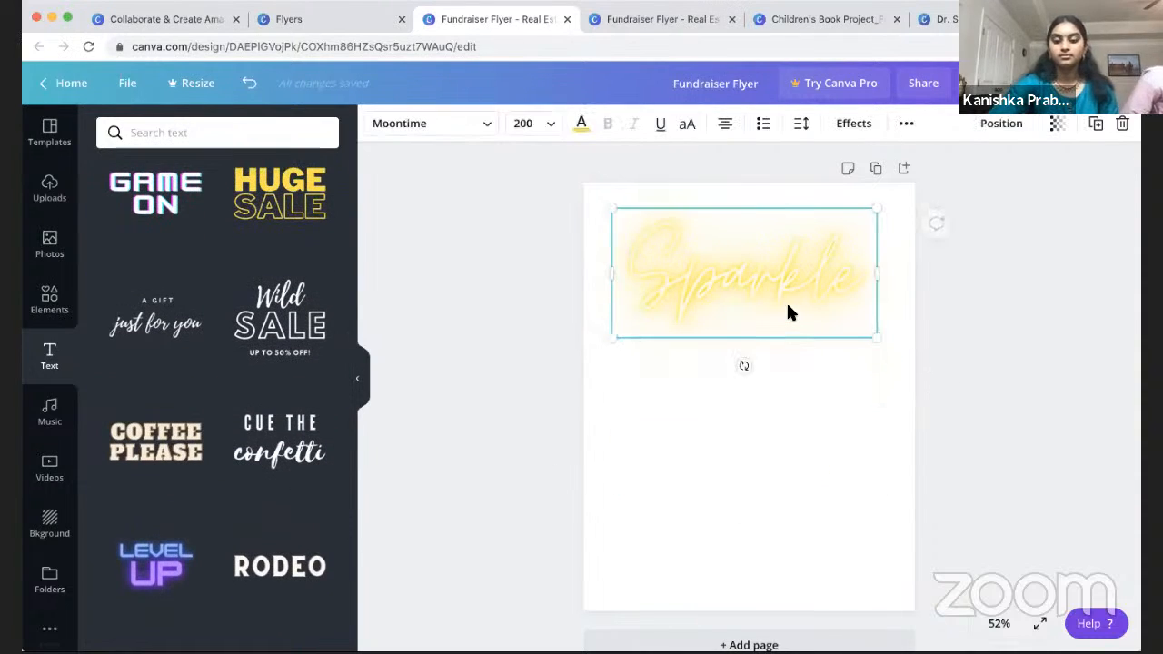
pyautogui.press('Delete')
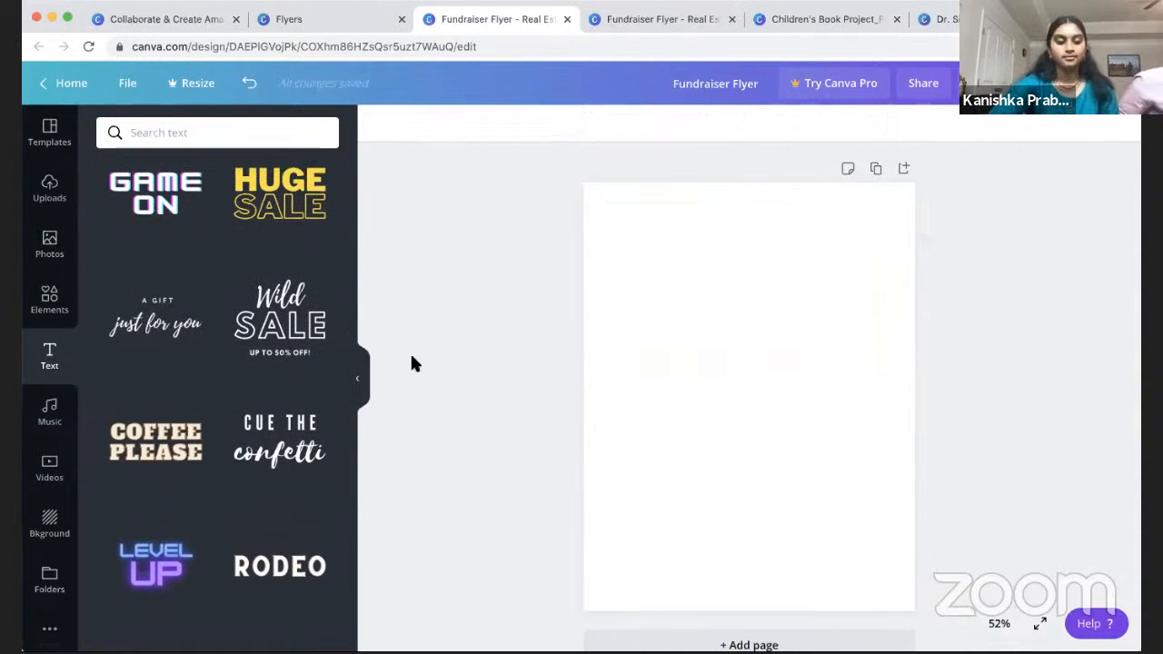
pyautogui.click(47, 413)
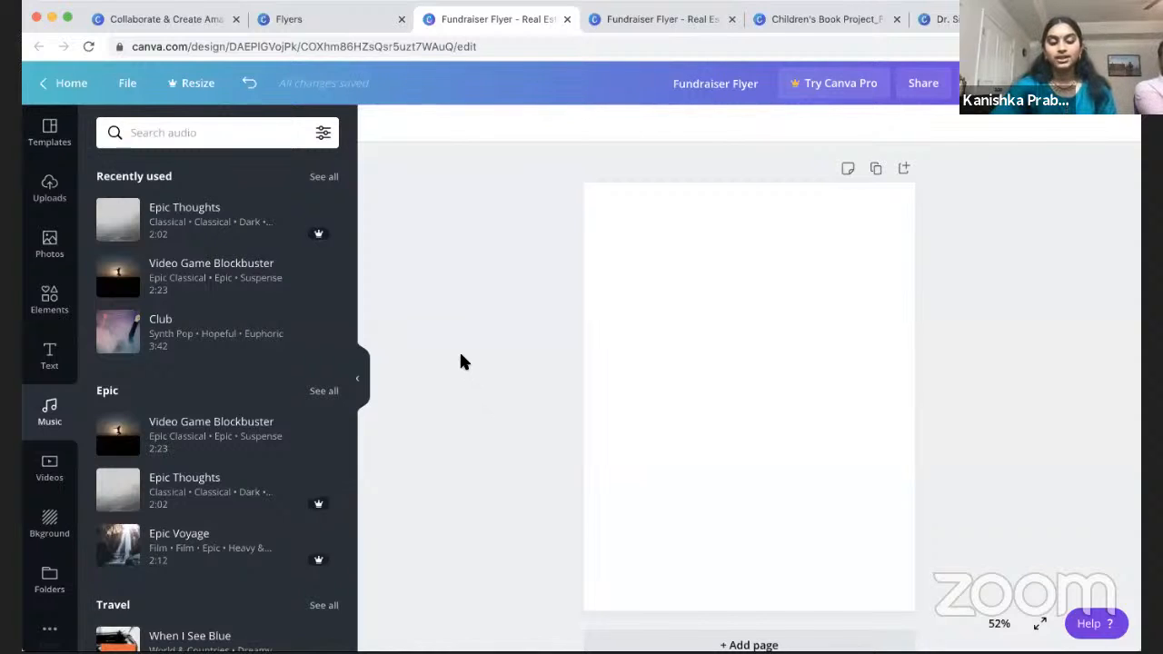
# Step: Add the Video Game Blockbuster music track, then remove it from the design
pyautogui.scroll(-3, 253, 404)
pyautogui.scroll(-1, 254, 404)
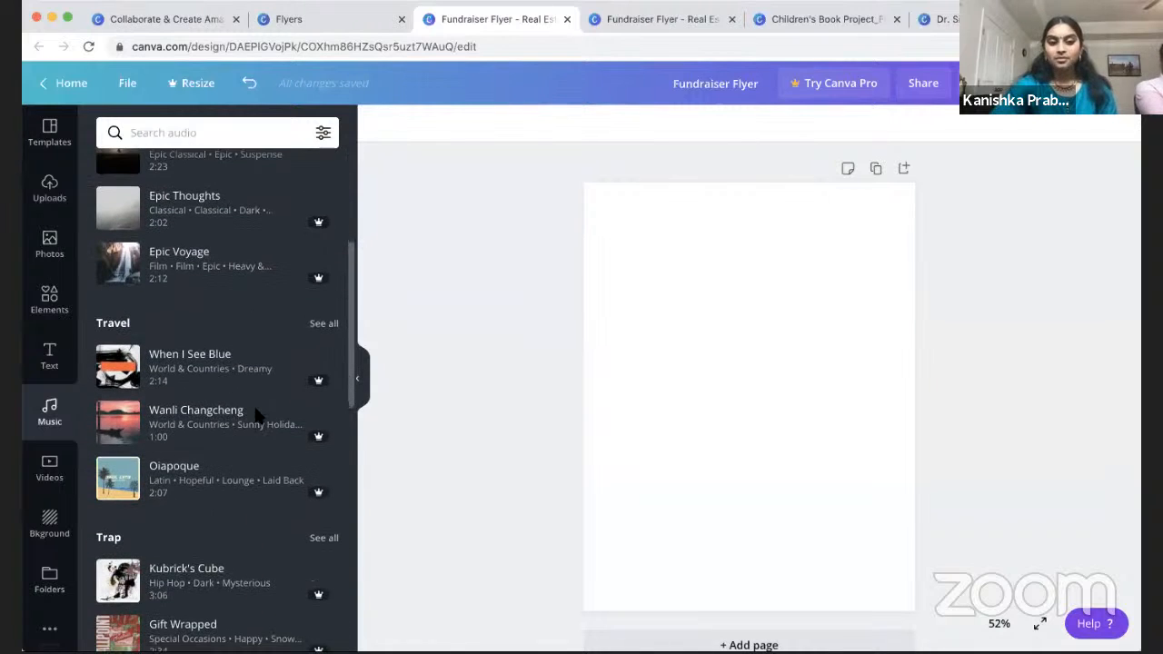
pyautogui.scroll(5, 257, 417)
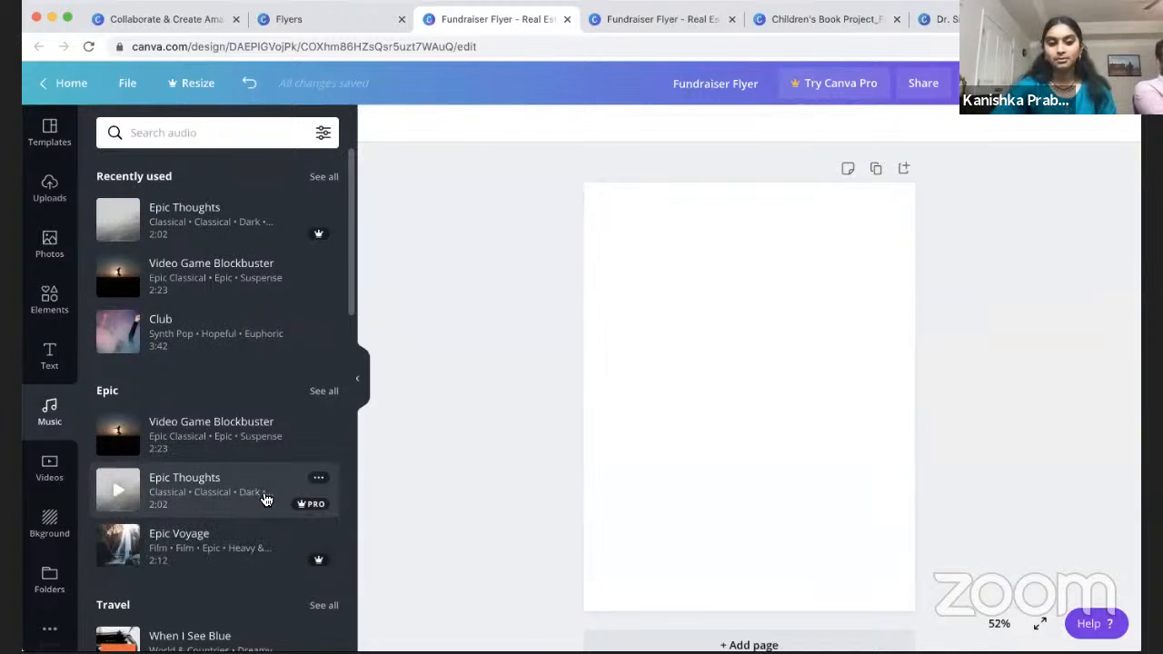
pyautogui.click(200, 285)
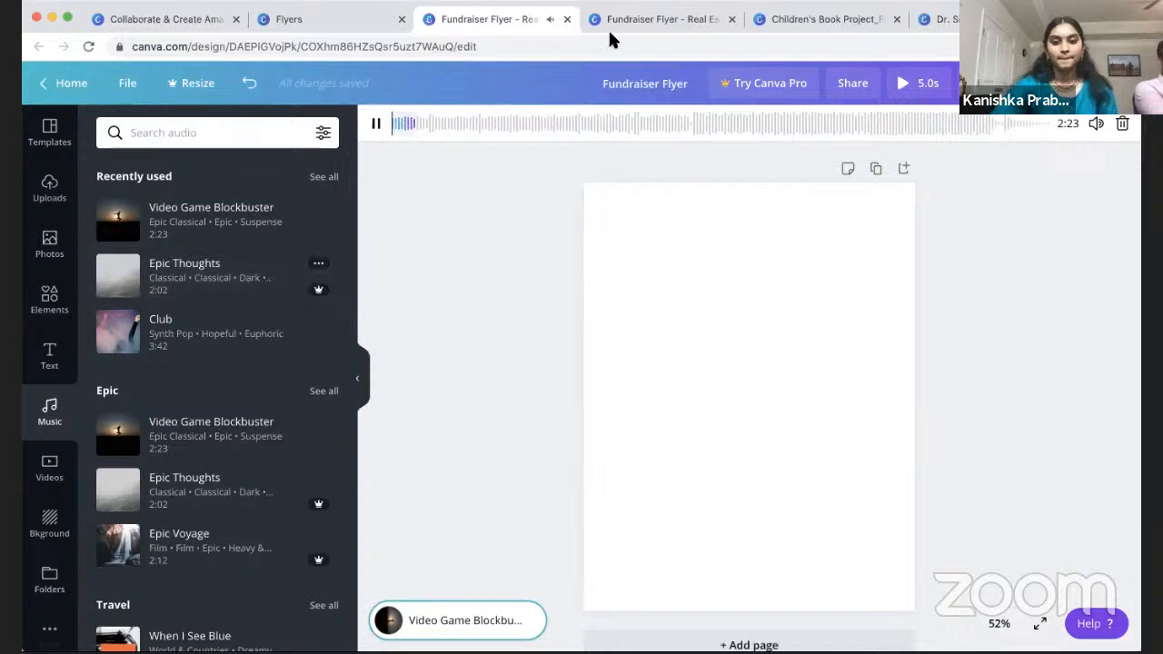
pyautogui.click(1122, 127)
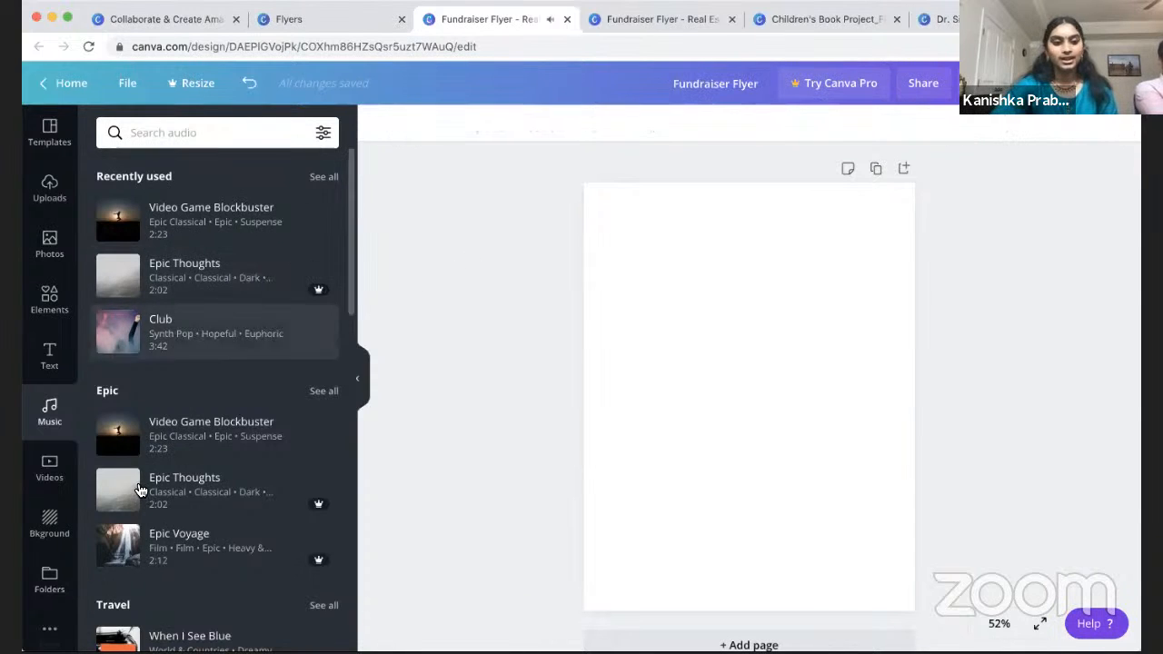
# Step: Browse the stock video library's clip categories
pyautogui.scroll(-3, 137, 491)
pyautogui.scroll(-2, 139, 490)
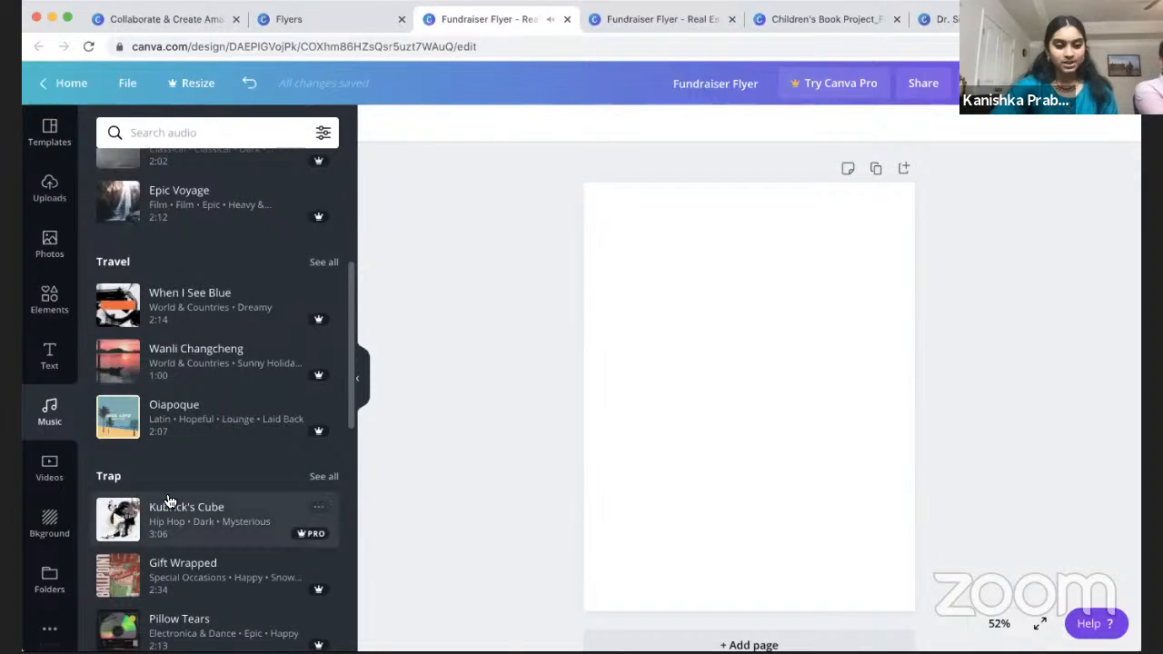
pyautogui.click(64, 473)
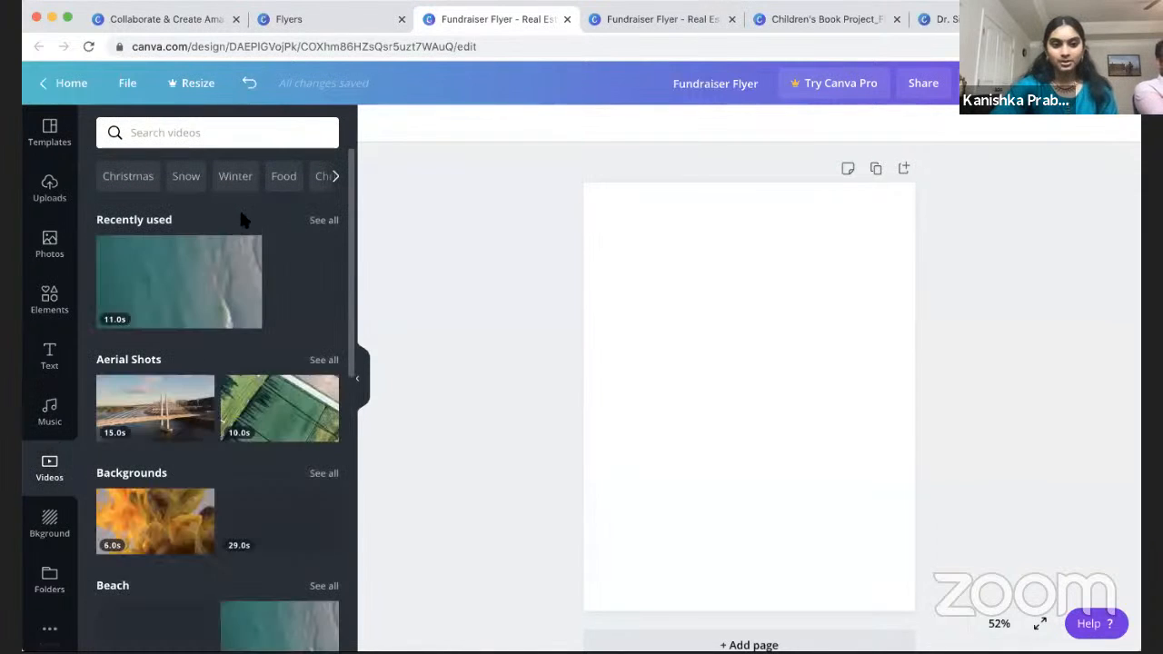
pyautogui.scroll(-1, 268, 366)
pyautogui.scroll(-5, 268, 366)
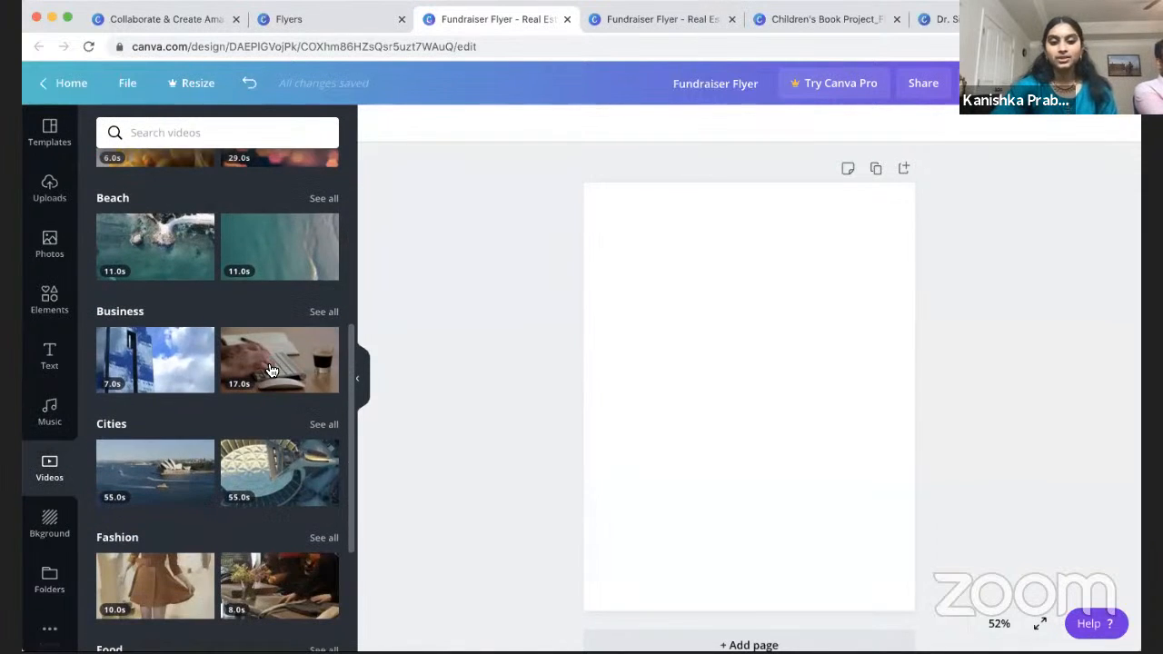
pyautogui.scroll(-2, 275, 414)
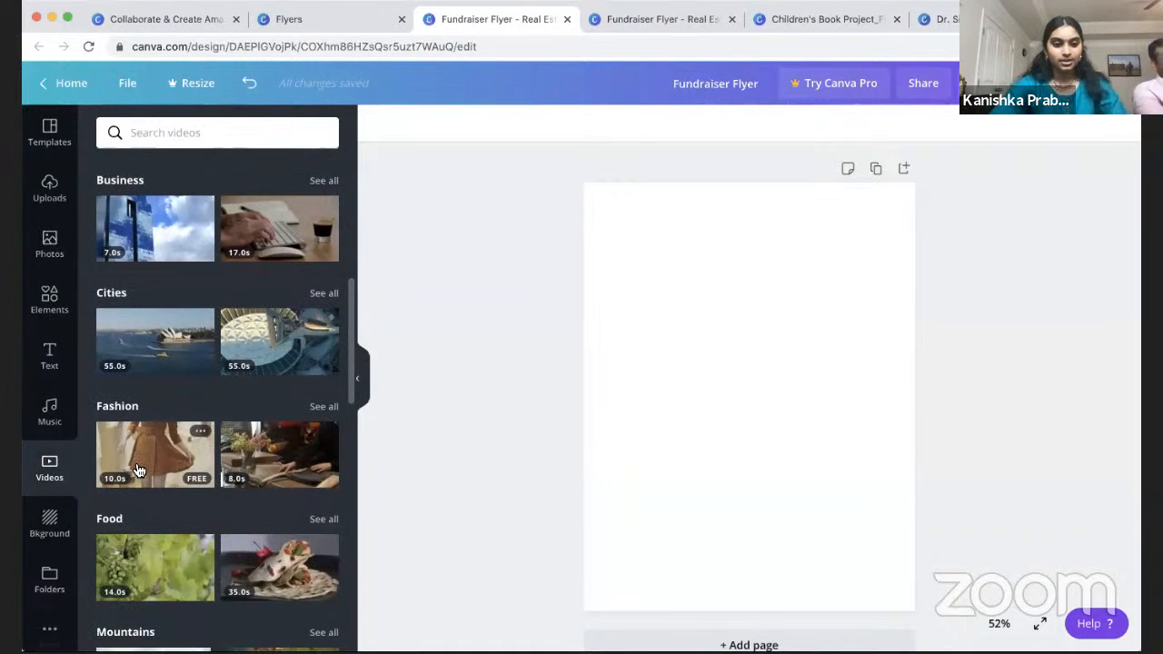
pyautogui.moveTo(304, 565); pyautogui.dragTo(680, 351)
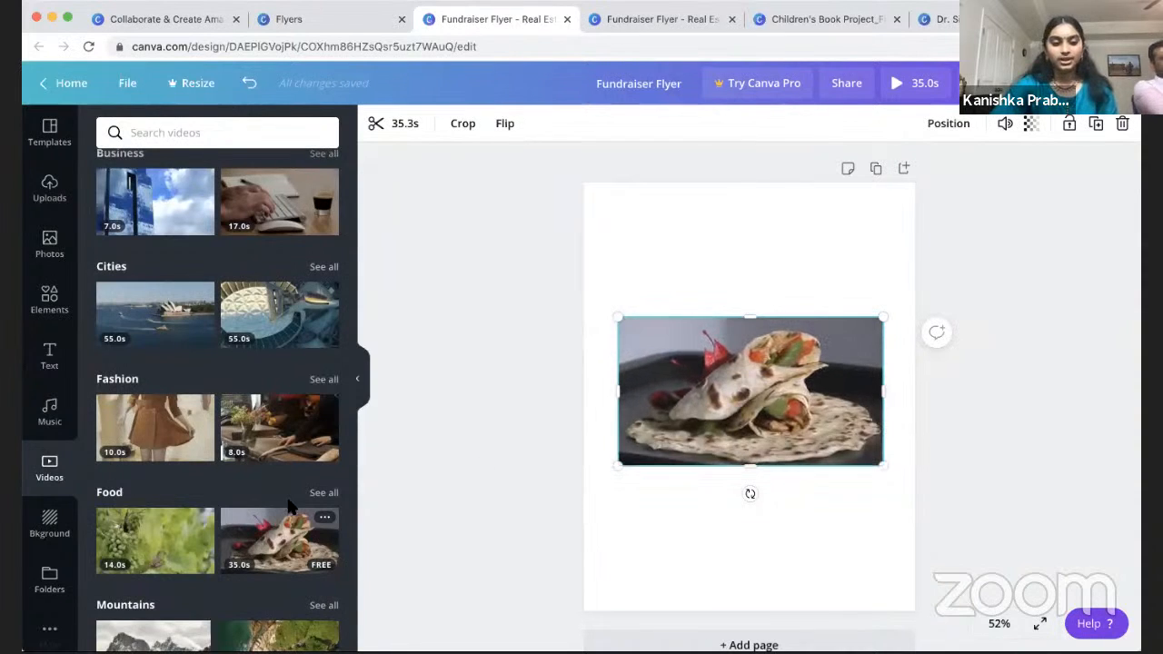
pyautogui.scroll(-5, 152, 504)
pyautogui.scroll(-8, 152, 508)
pyautogui.scroll(7, 153, 509)
pyautogui.scroll(3, 154, 514)
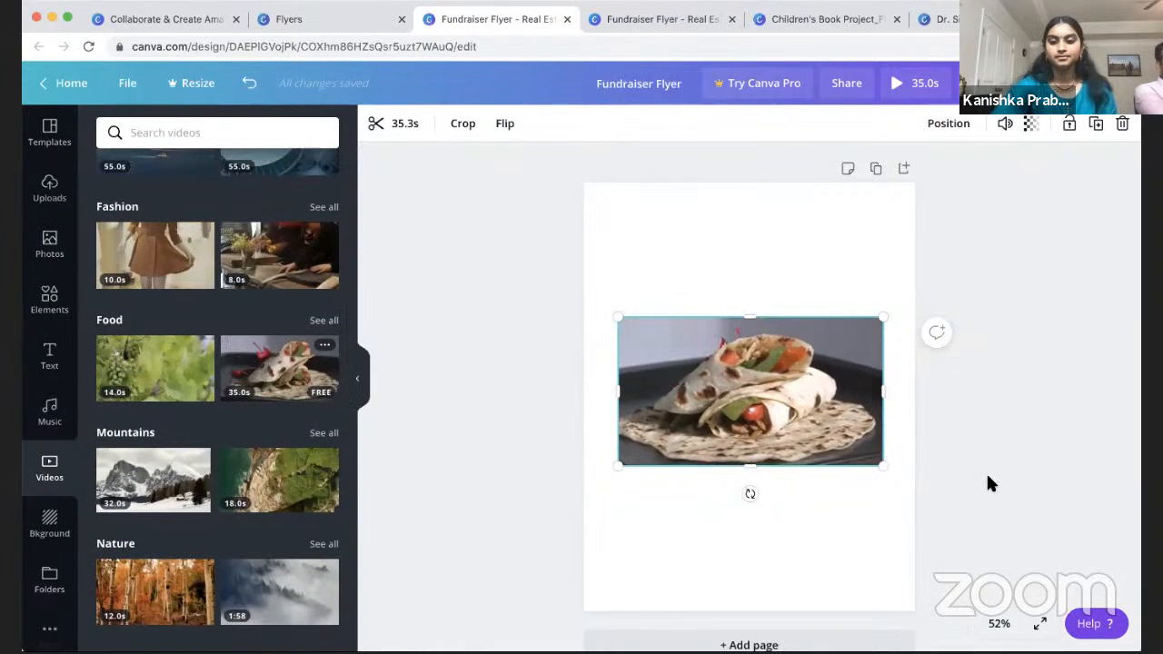
pyautogui.press('Delete')
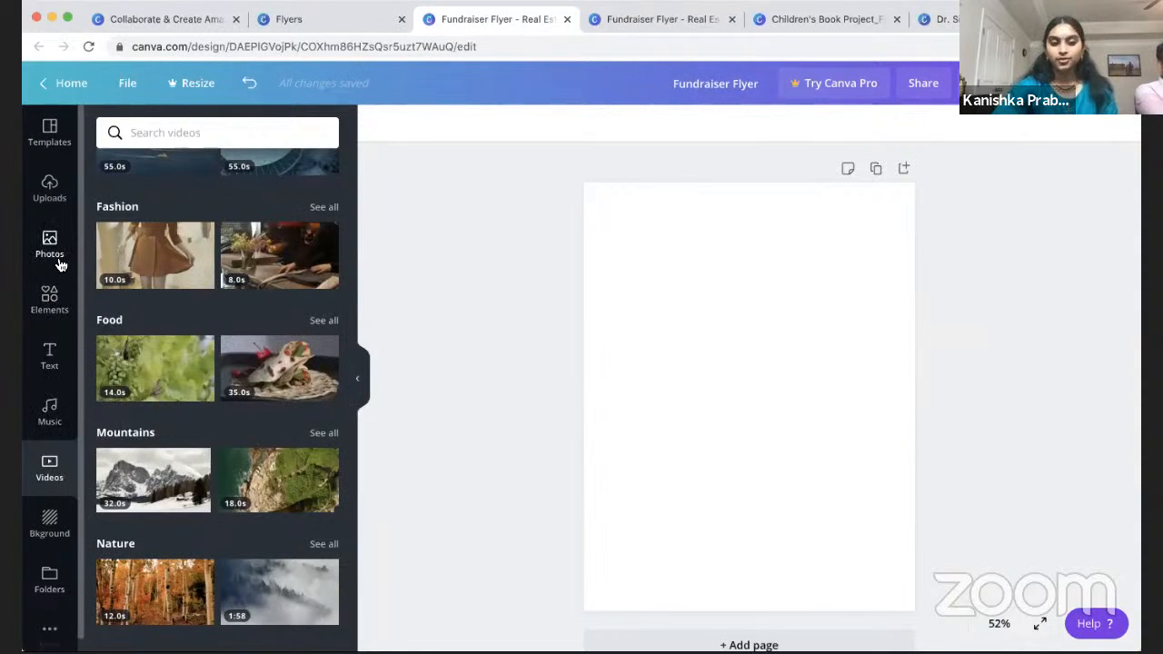
pyautogui.click(51, 192)
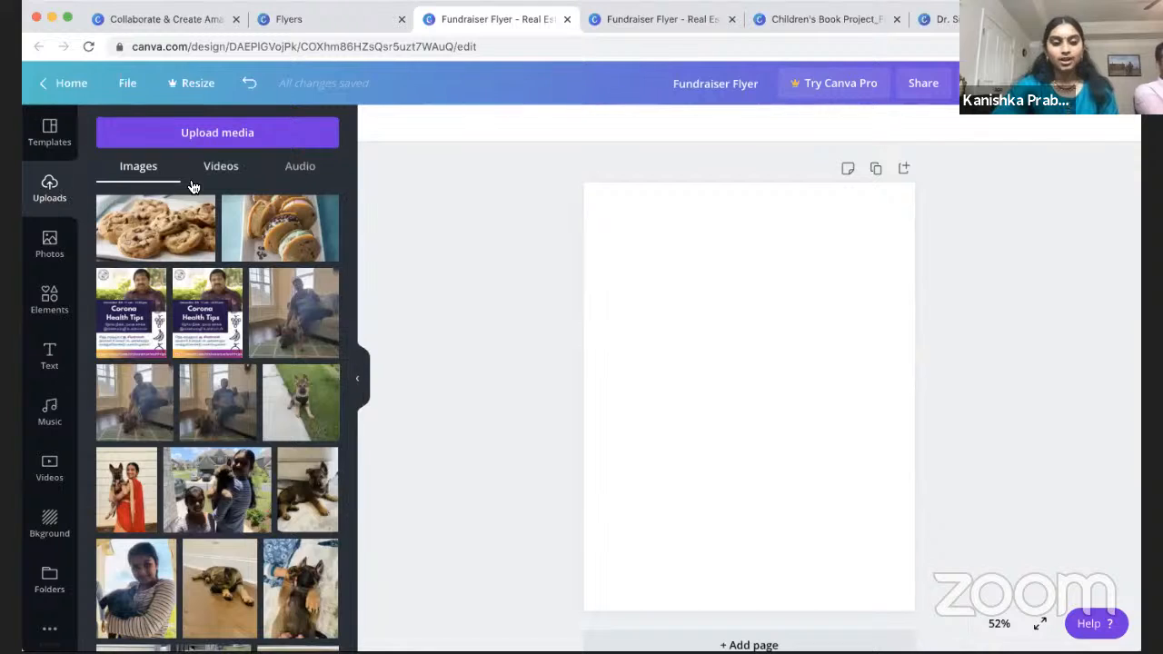
pyautogui.scroll(-2, 257, 475)
pyautogui.scroll(2, 257, 475)
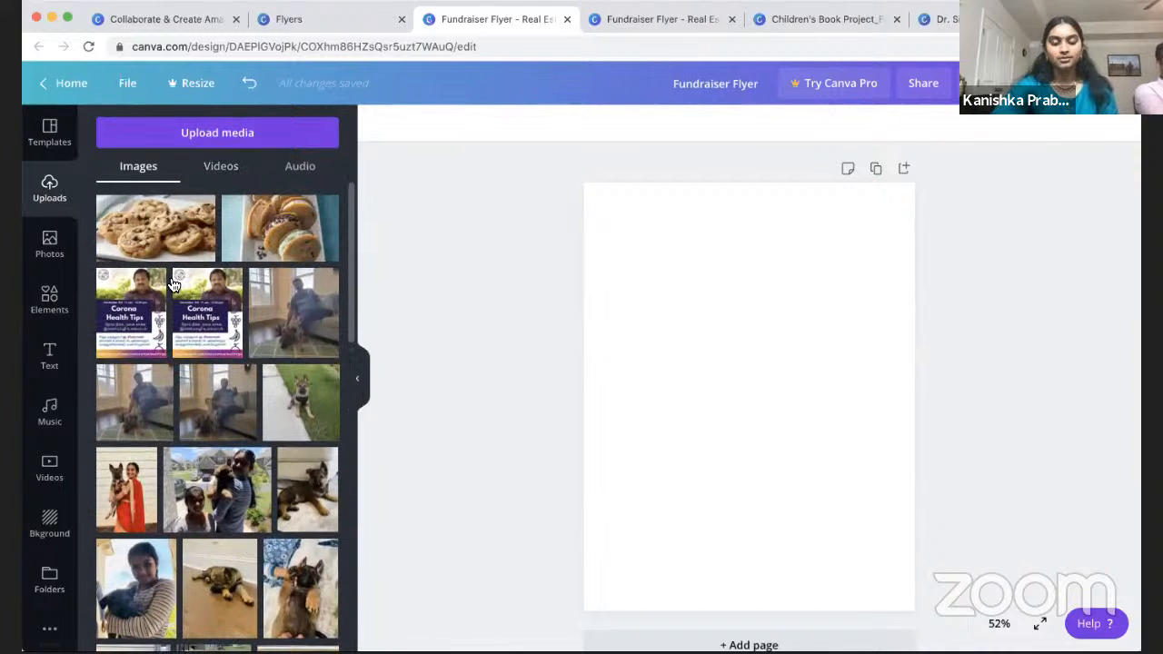
pyautogui.click(221, 167)
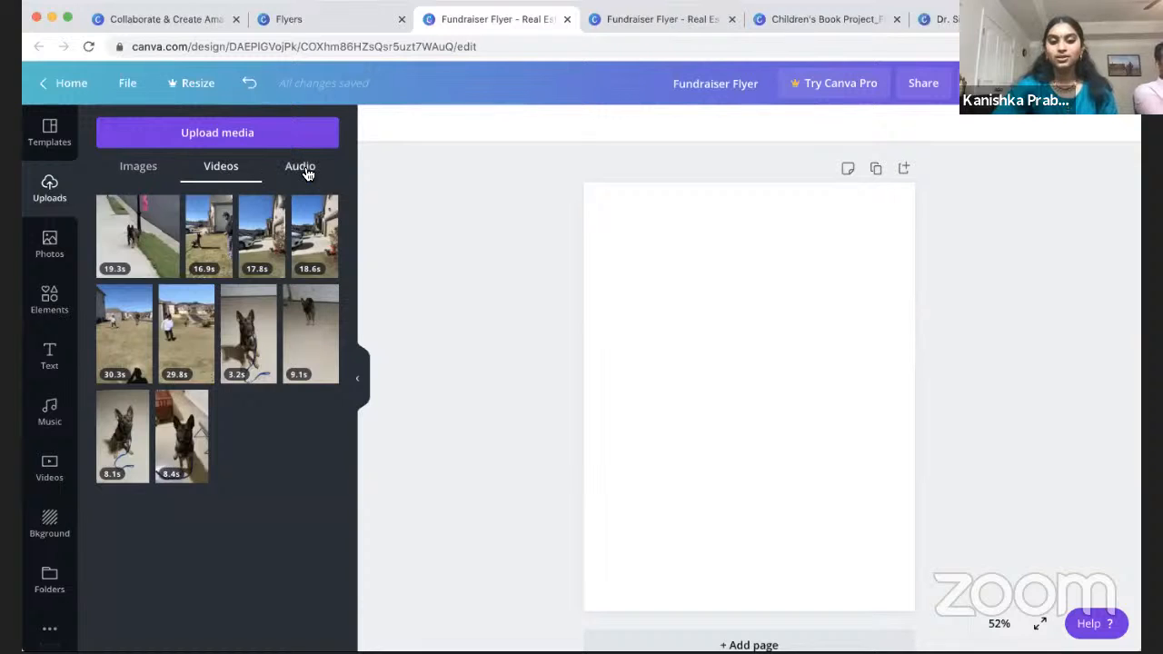
pyautogui.click(303, 170)
pyautogui.click(154, 176)
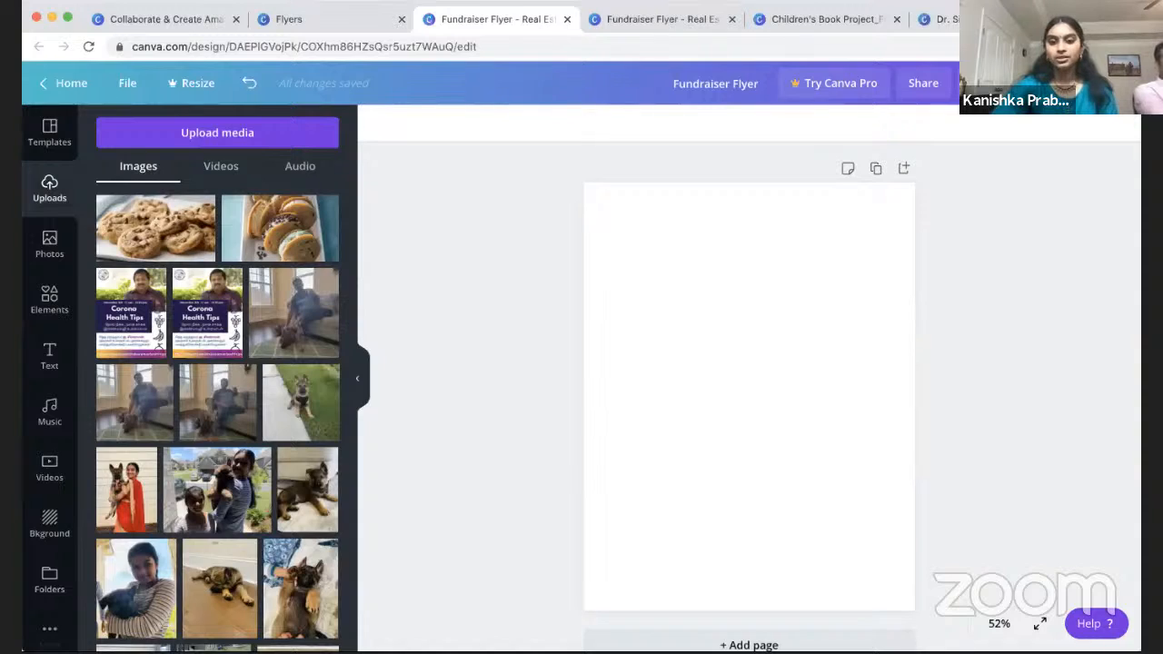
pyautogui.press('super+t')
# Step: Search Google Images for 'cookies' and preview the Crazy No-Bake Cookies photo
pyautogui.write('cookies')
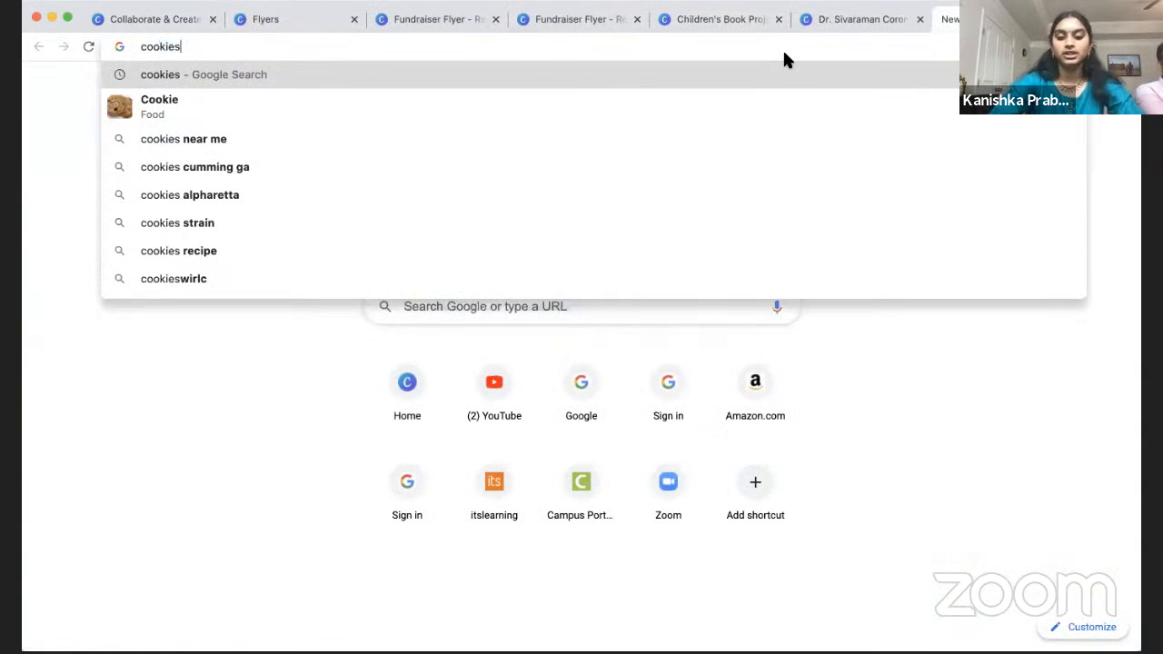
pyautogui.press('Return')
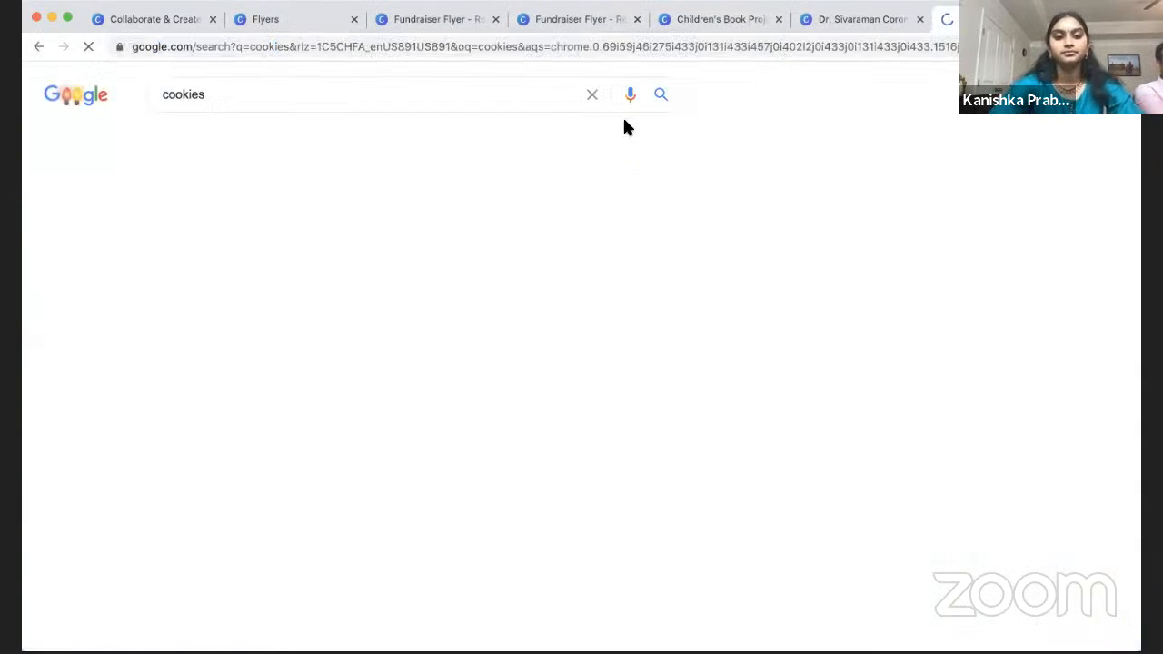
pyautogui.click(243, 147)
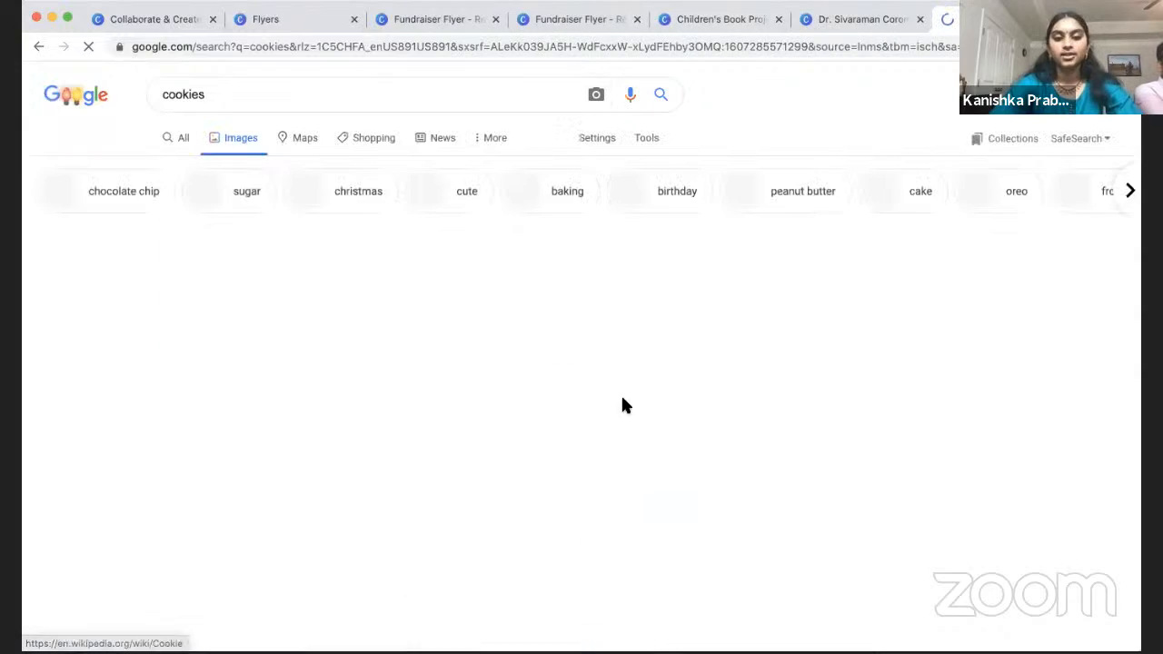
pyautogui.scroll(-2, 732, 418)
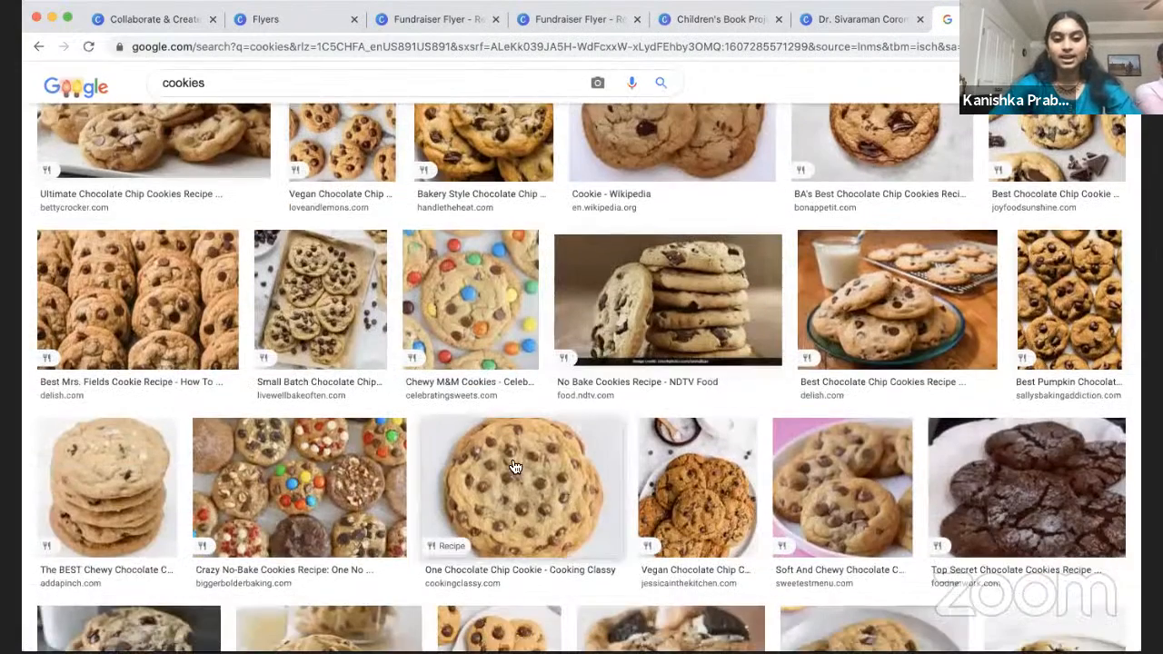
pyautogui.scroll(-3, 900, 545)
pyautogui.click(305, 375)
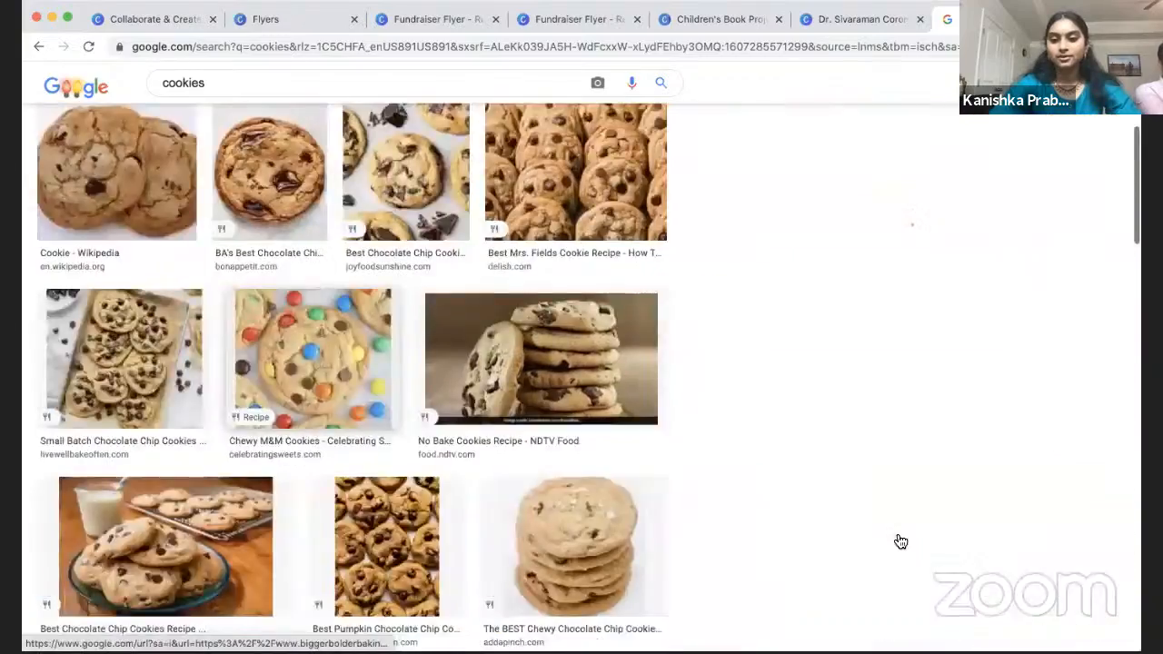
pyautogui.click(878, 336)
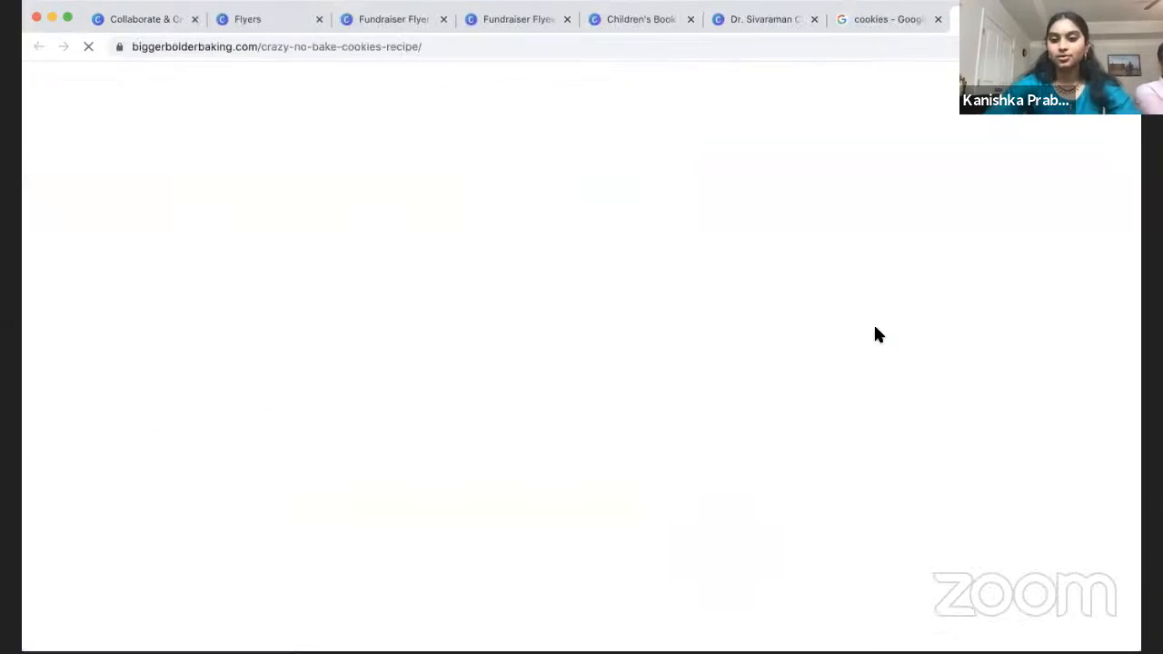
pyautogui.press('super+w')
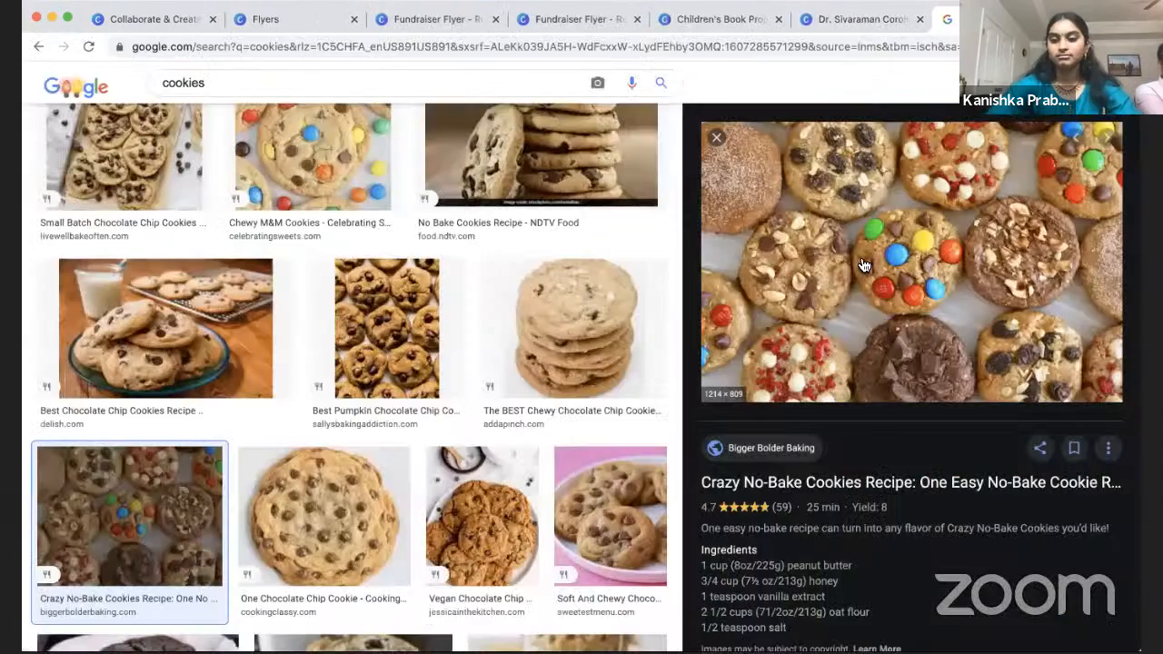
# Step: Save the Crazy No-Bake Cookies photo as a webp file and close the search tab
pyautogui.rightClick(860, 253)
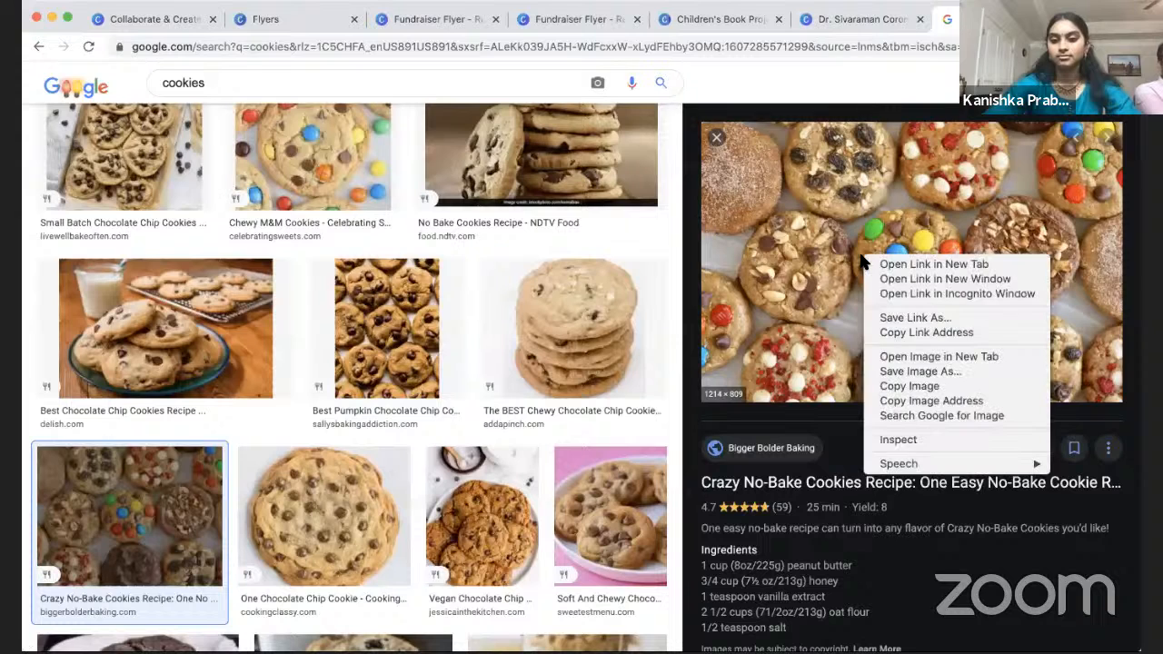
pyautogui.click(921, 372)
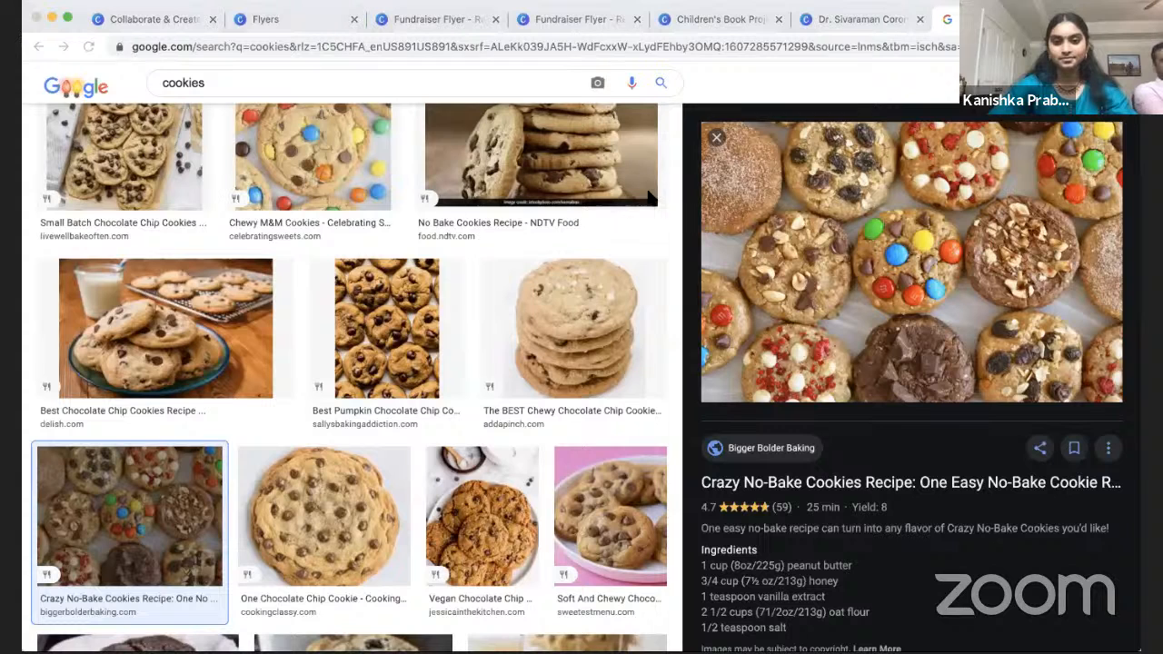
pyautogui.press('Return')
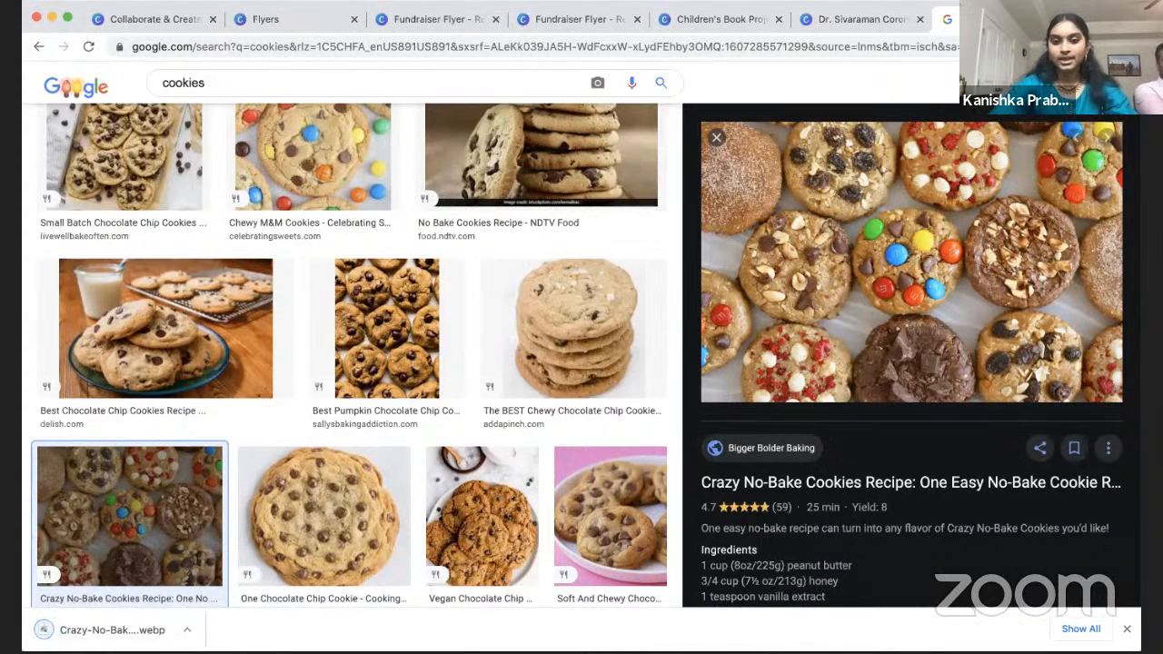
pyautogui.press('super+w')
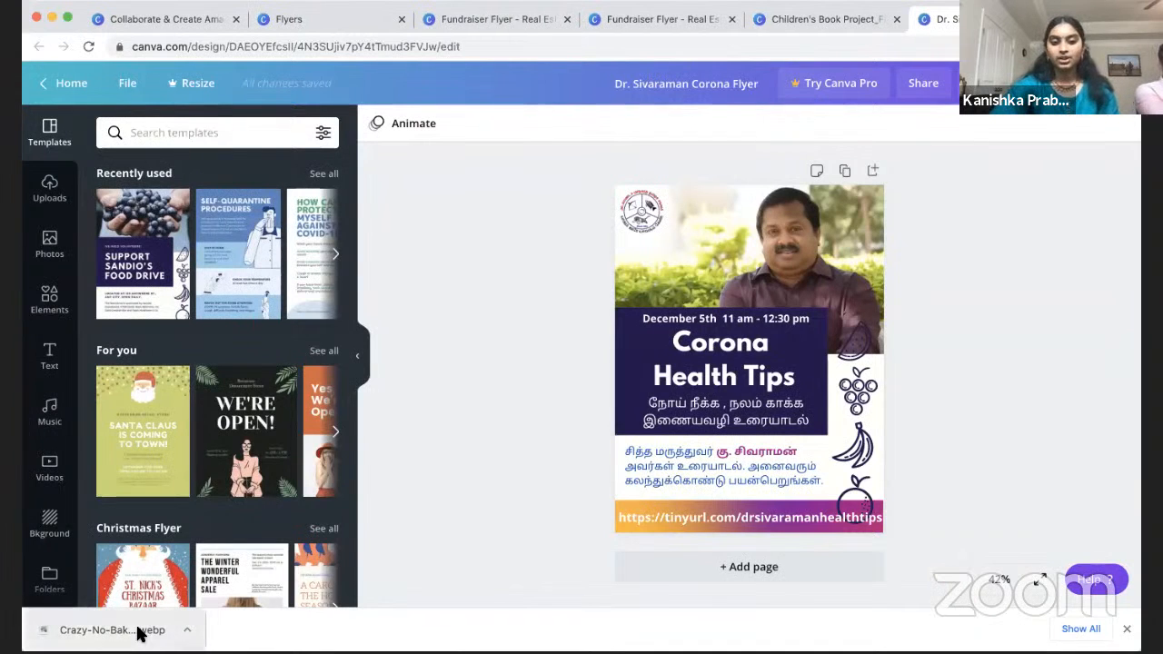
# Step: Try uploading Crazy-No-Bake-Cookies1.webp, dismiss the unsupported-format error and close the downloads bar
pyautogui.click(49, 191)
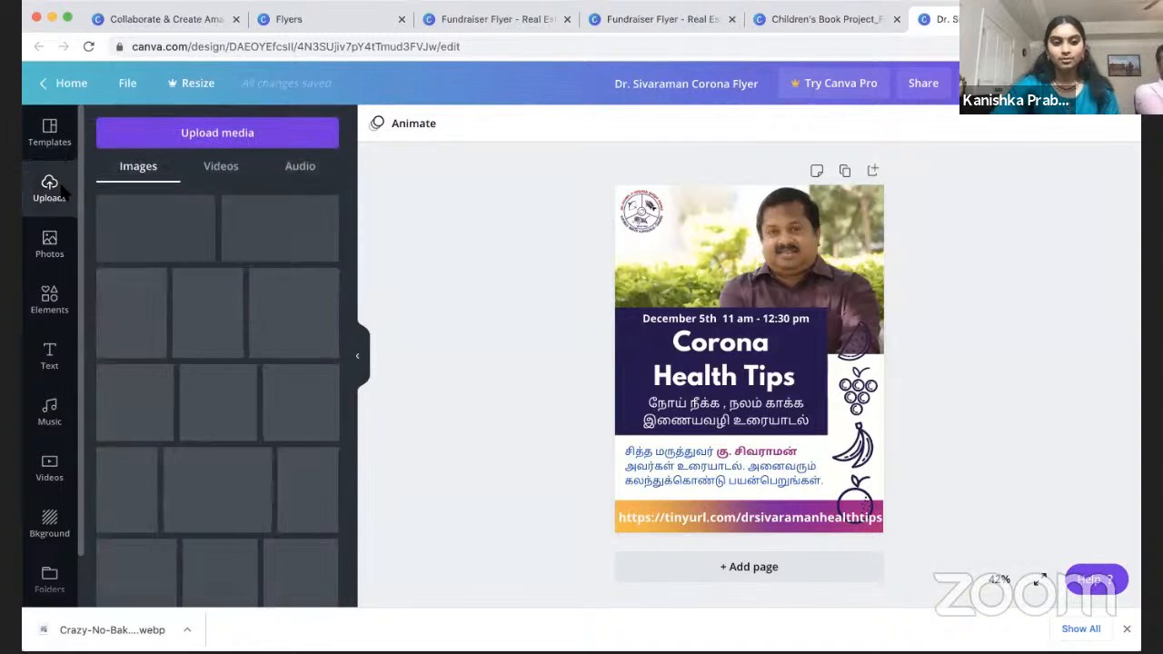
pyautogui.moveTo(100, 636); pyautogui.dragTo(180, 408)
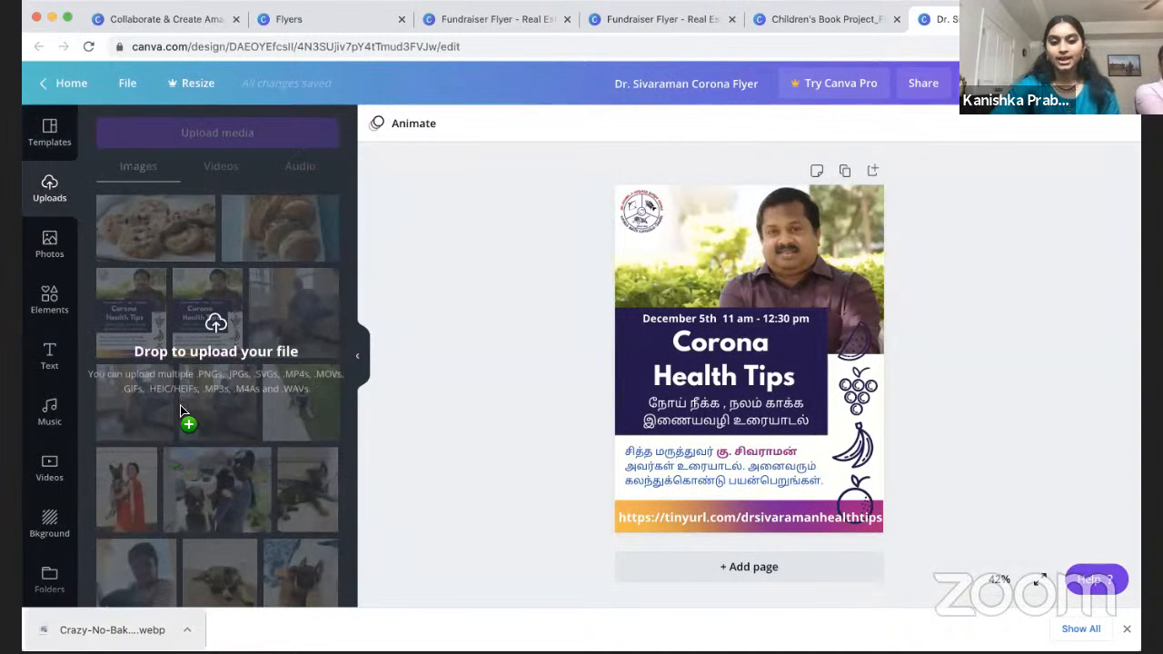
pyautogui.moveTo(218, 300); pyautogui.dragTo(218, 301)
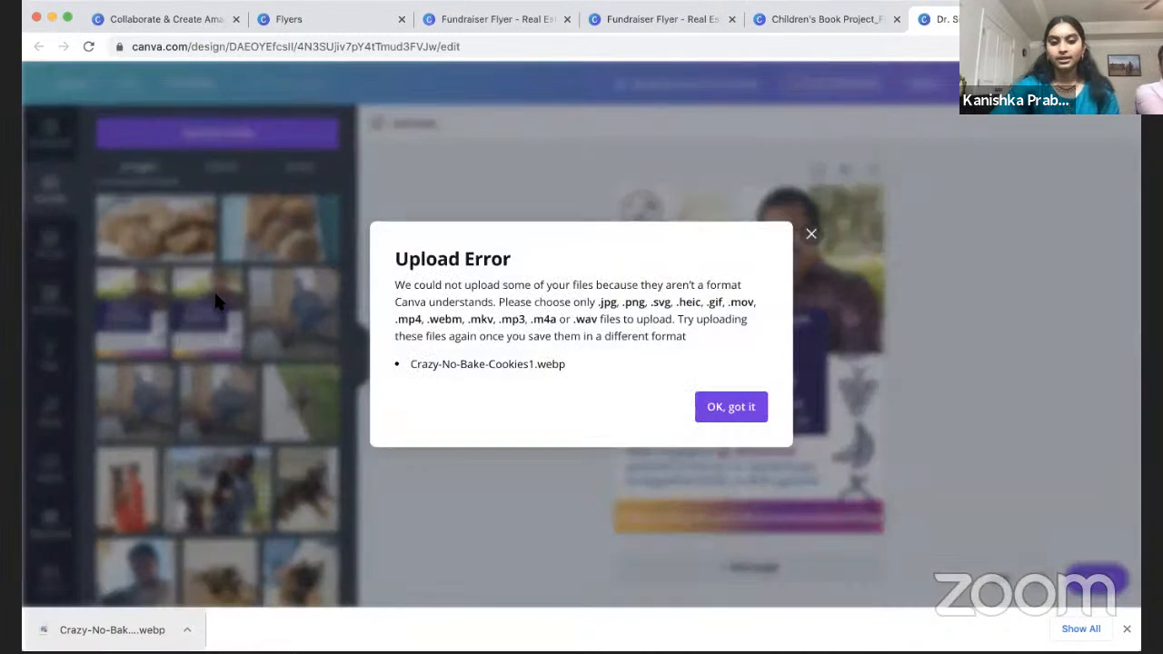
pyautogui.click(727, 410)
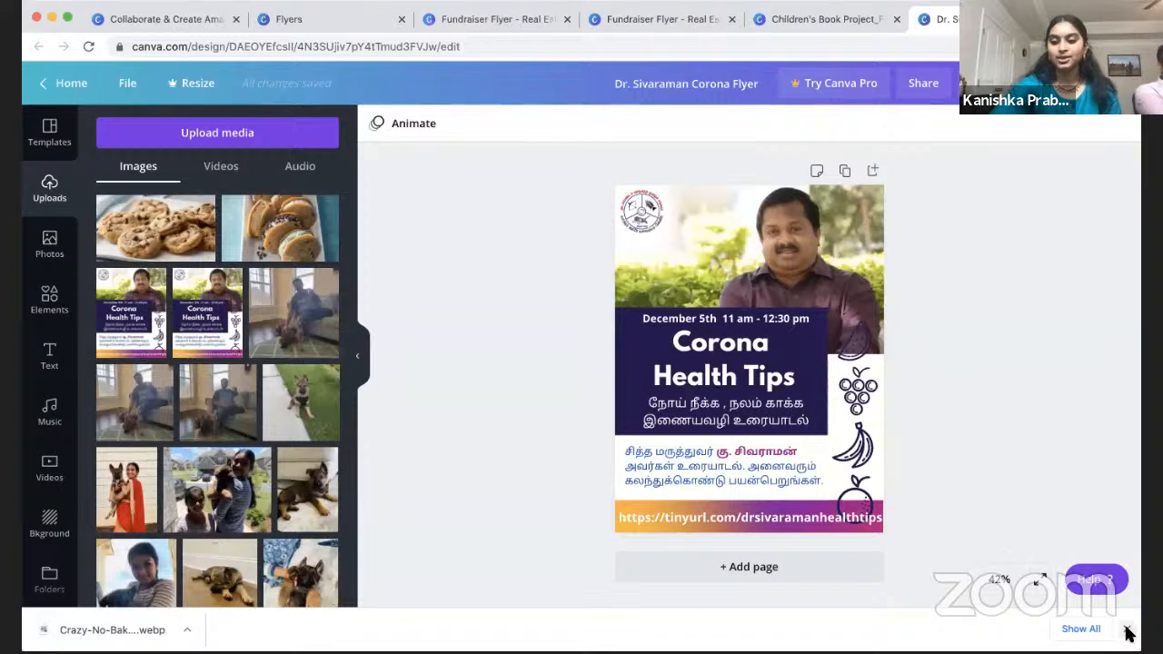
pyautogui.click(1126, 630)
# Step: In a new tab, download Betty Crocker's Ultimate Chocolate Chip Cookies image from 'cookies' results as jpg
pyautogui.press('super+t')
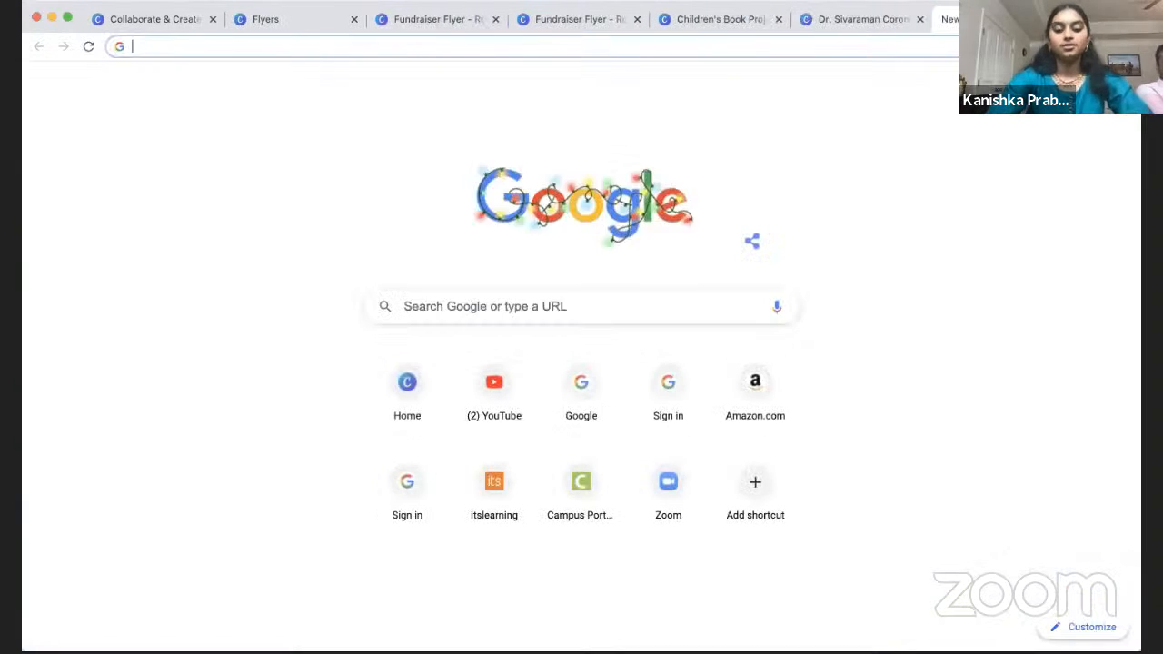
pyautogui.write('cookies')
pyautogui.press('Return')
pyautogui.click(244, 143)
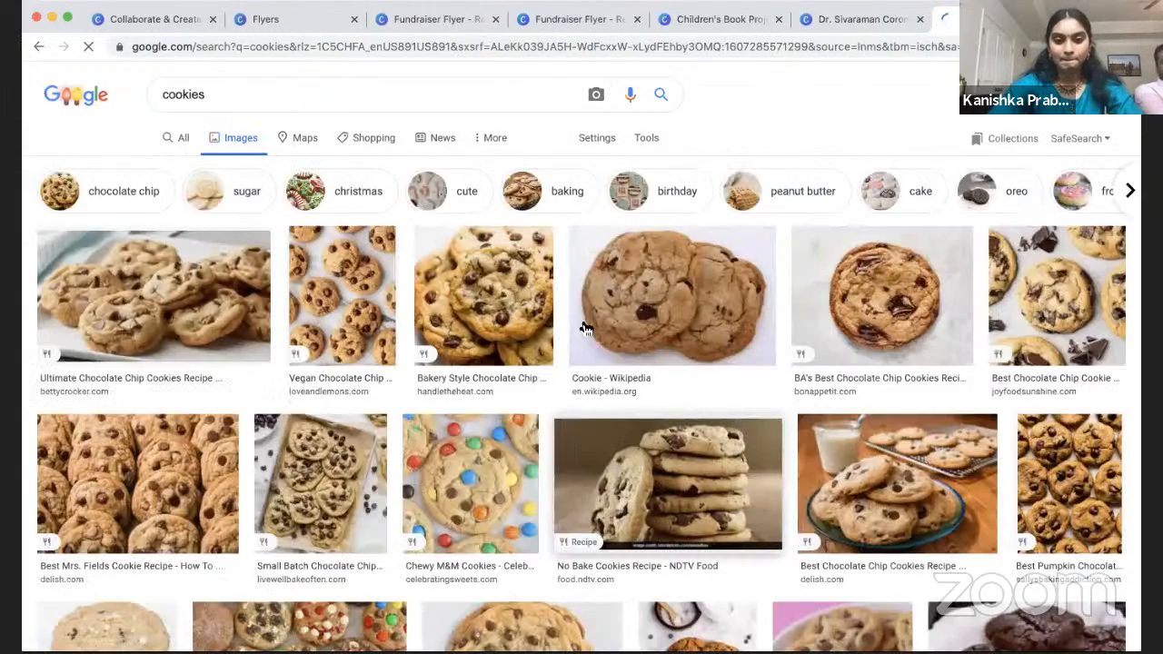
pyautogui.scroll(-1, 727, 441)
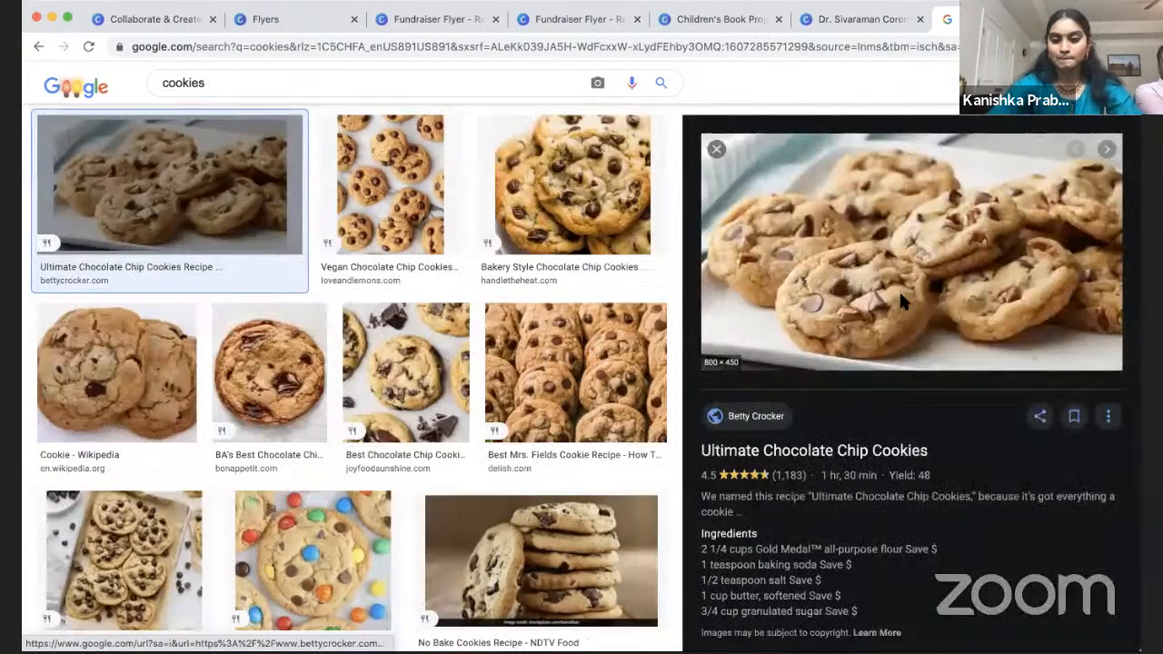
pyautogui.rightClick(899, 290)
pyautogui.click(943, 409)
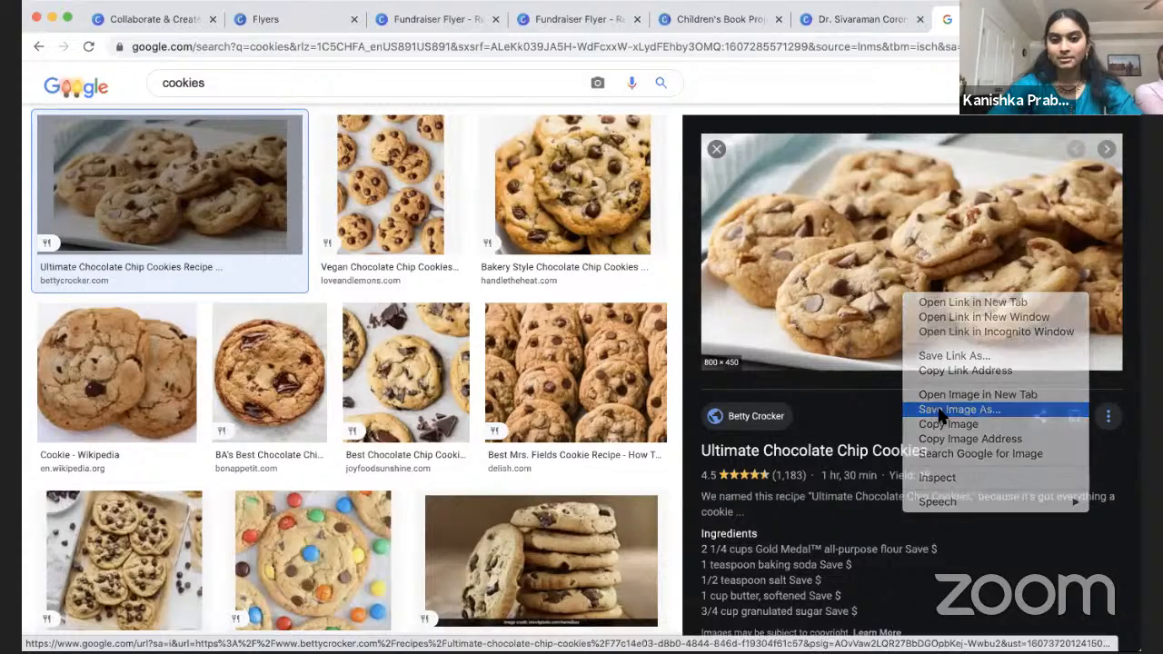
pyautogui.click(661, 207)
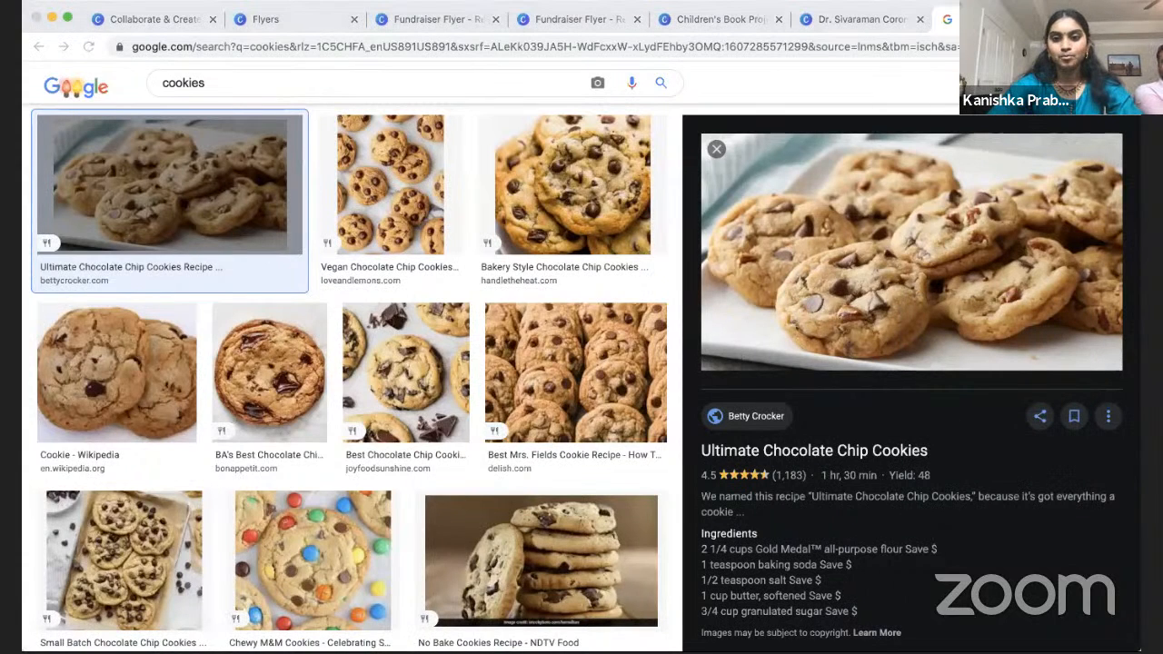
# Step: Upload the chocolate chip cookie jpg to the Fundraiser Flyer's Uploads, then remove it from the page
pyautogui.click(436, 19)
pyautogui.moveTo(115, 628); pyautogui.dragTo(254, 374)
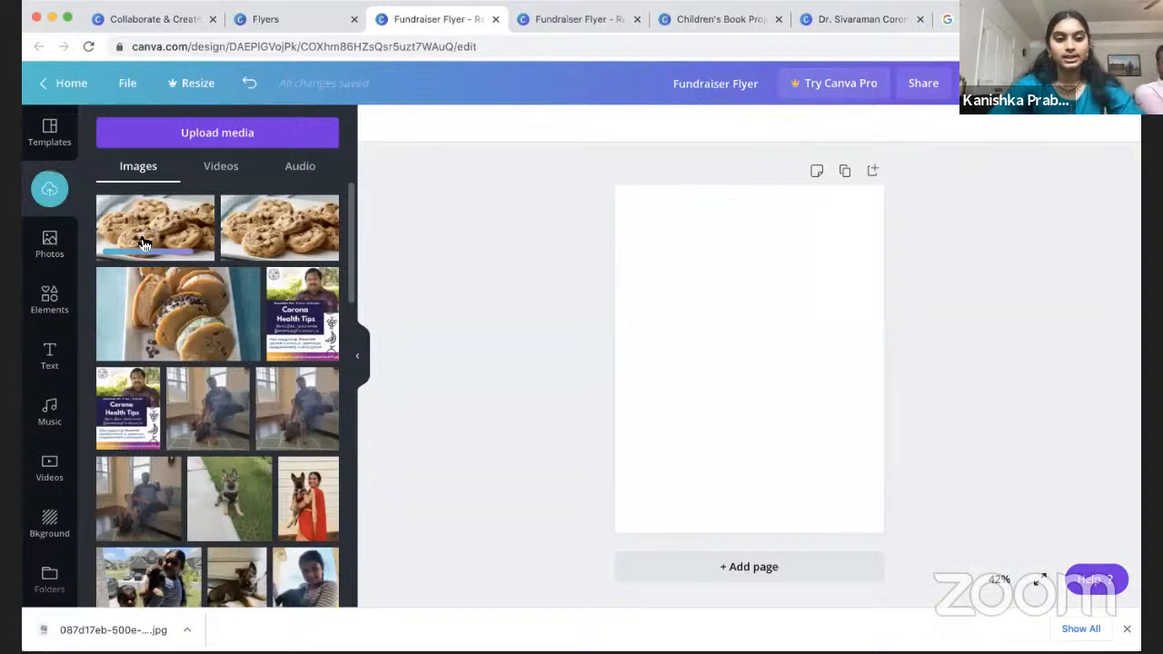
pyautogui.moveTo(182, 236); pyautogui.dragTo(811, 364)
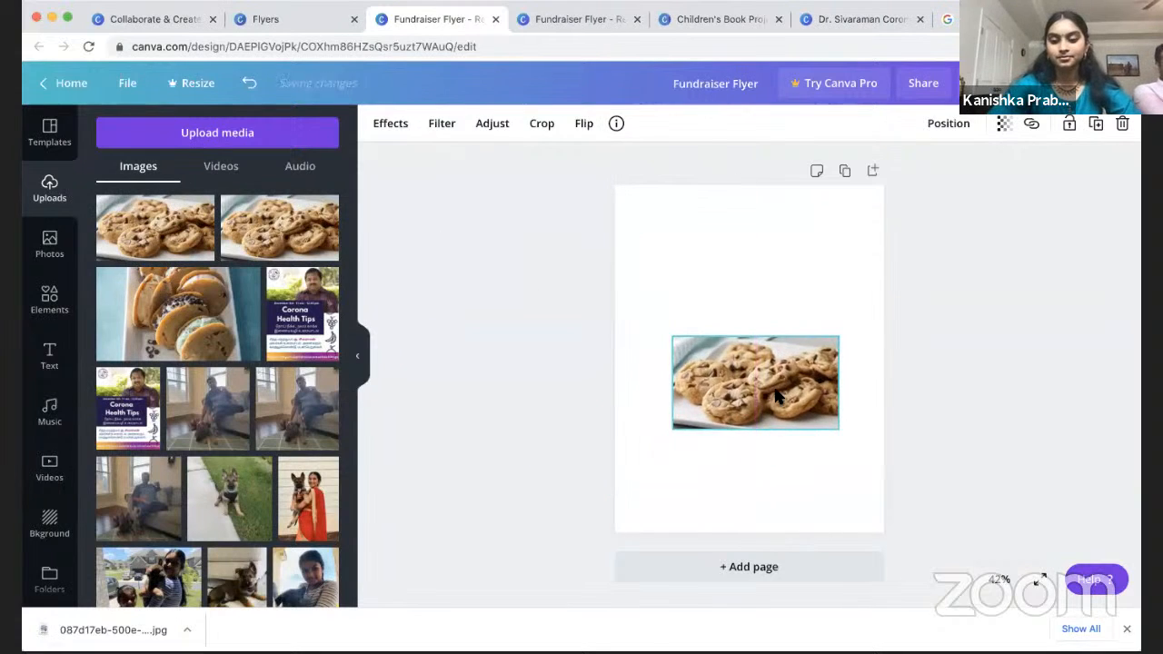
pyautogui.press('Delete')
pyautogui.moveTo(179, 246); pyautogui.dragTo(620, 339)
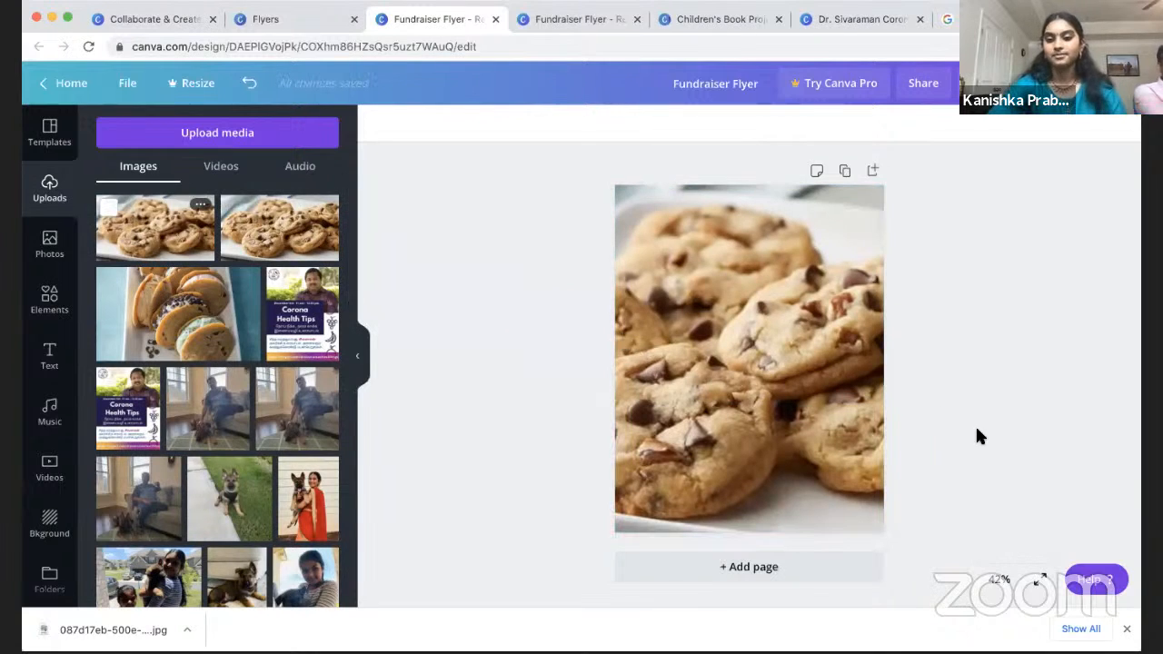
pyautogui.click(851, 442)
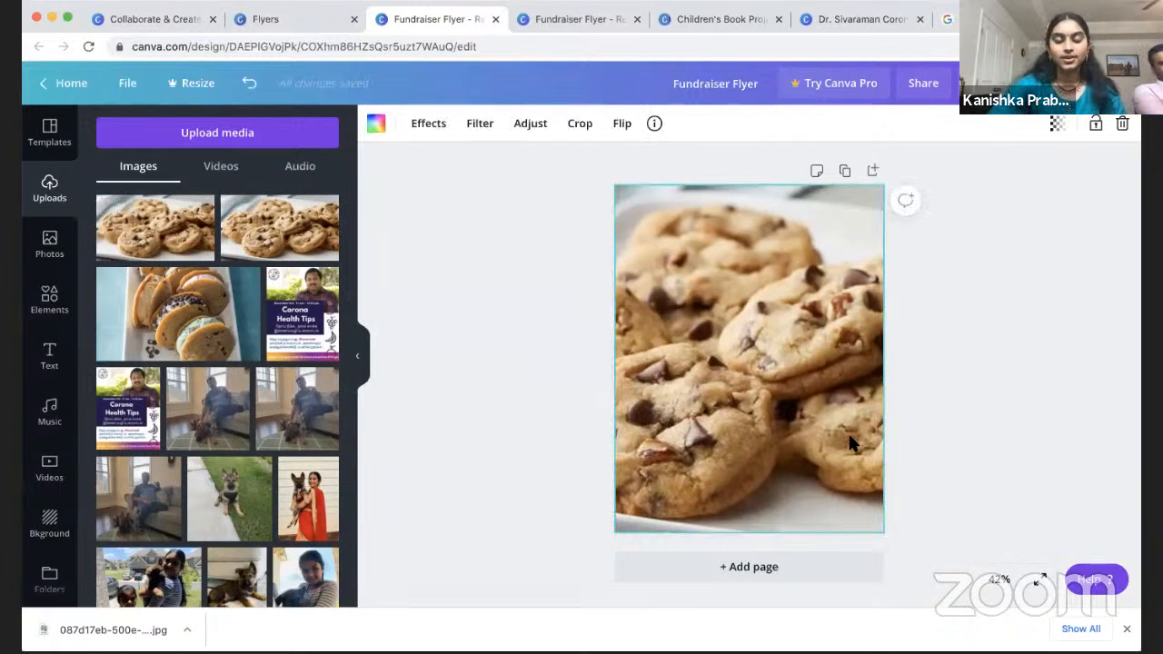
pyautogui.press('Delete')
# Step: Browse the Videos, Audio and Images tabs of Uploads
pyautogui.click(226, 177)
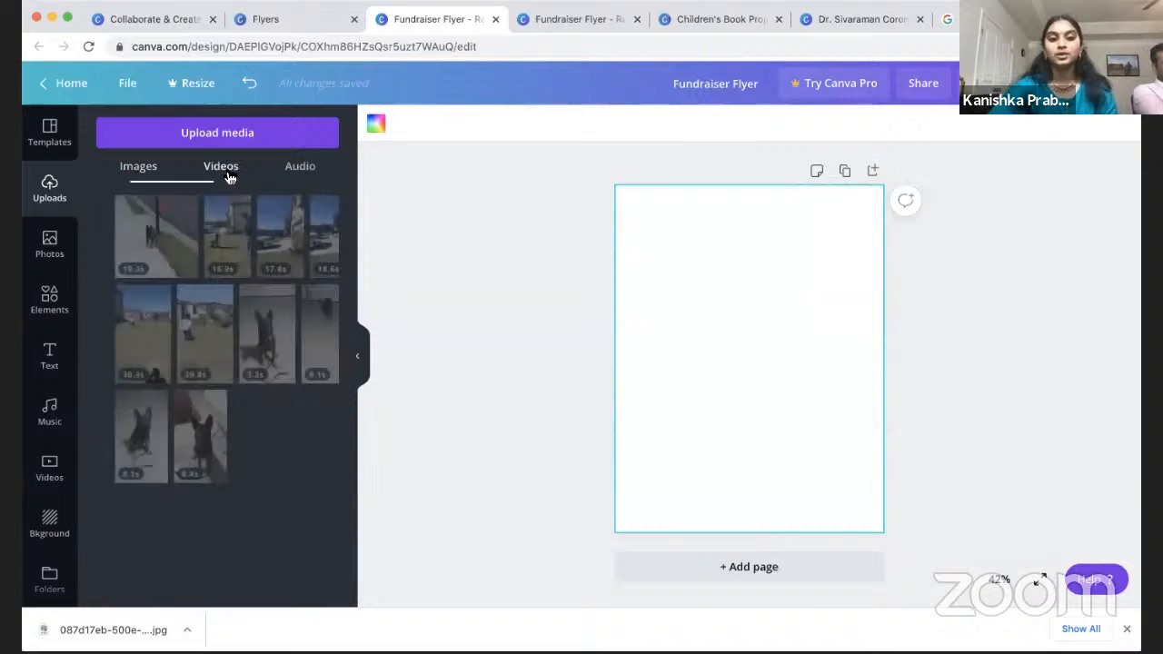
pyautogui.click(301, 169)
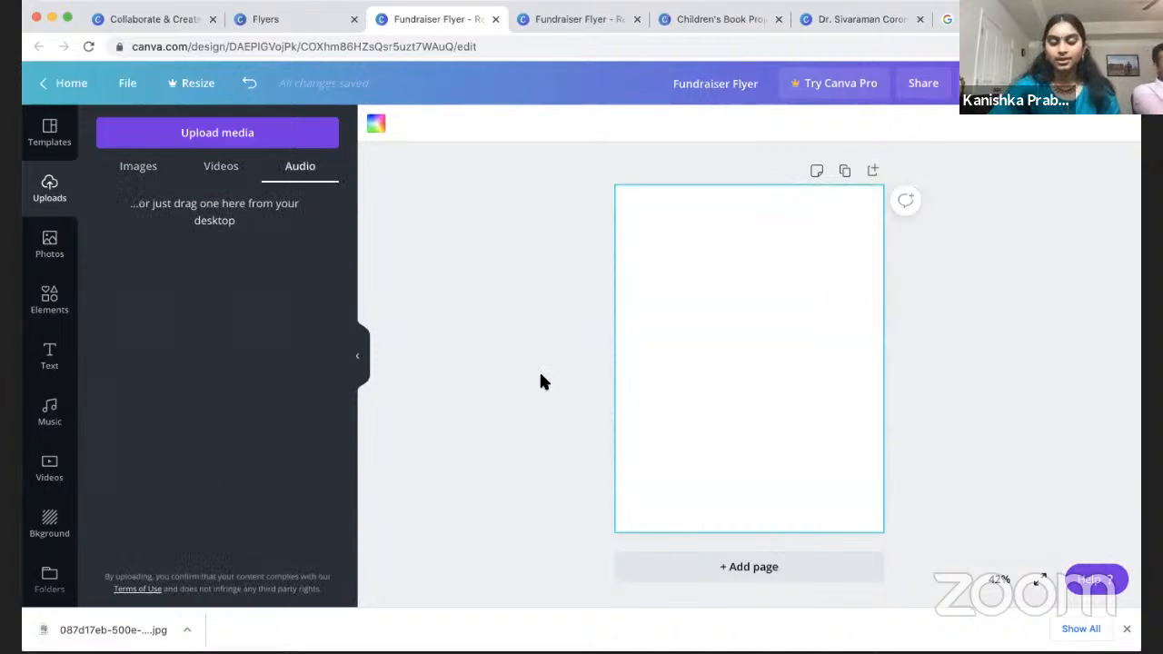
pyautogui.click(235, 179)
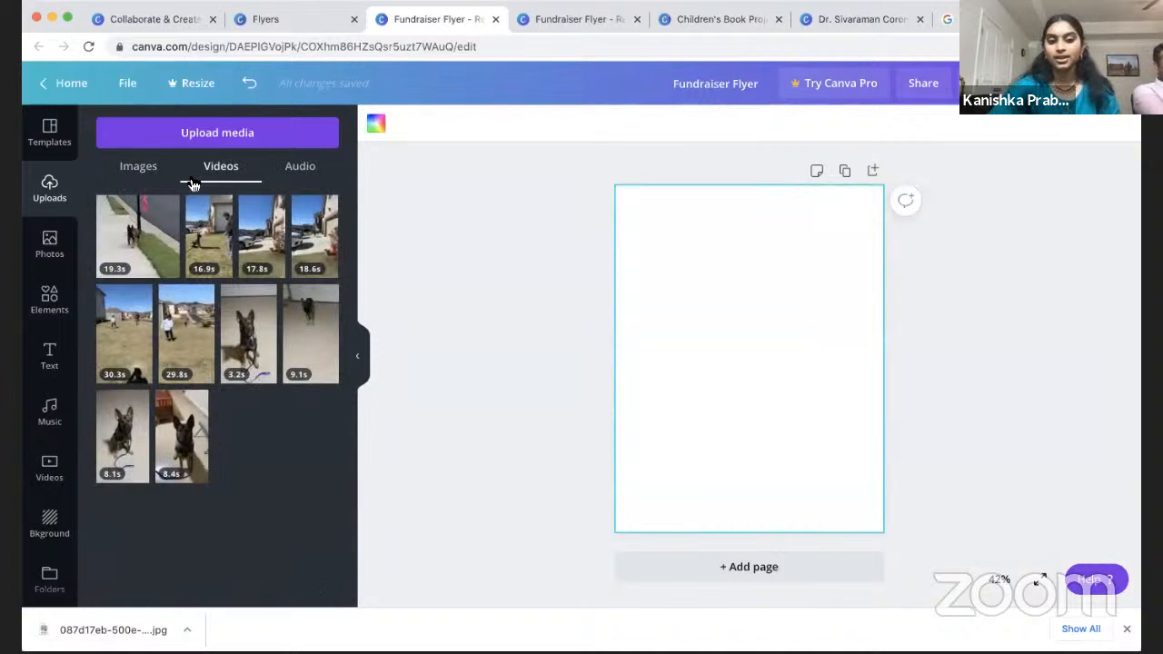
pyautogui.click(129, 173)
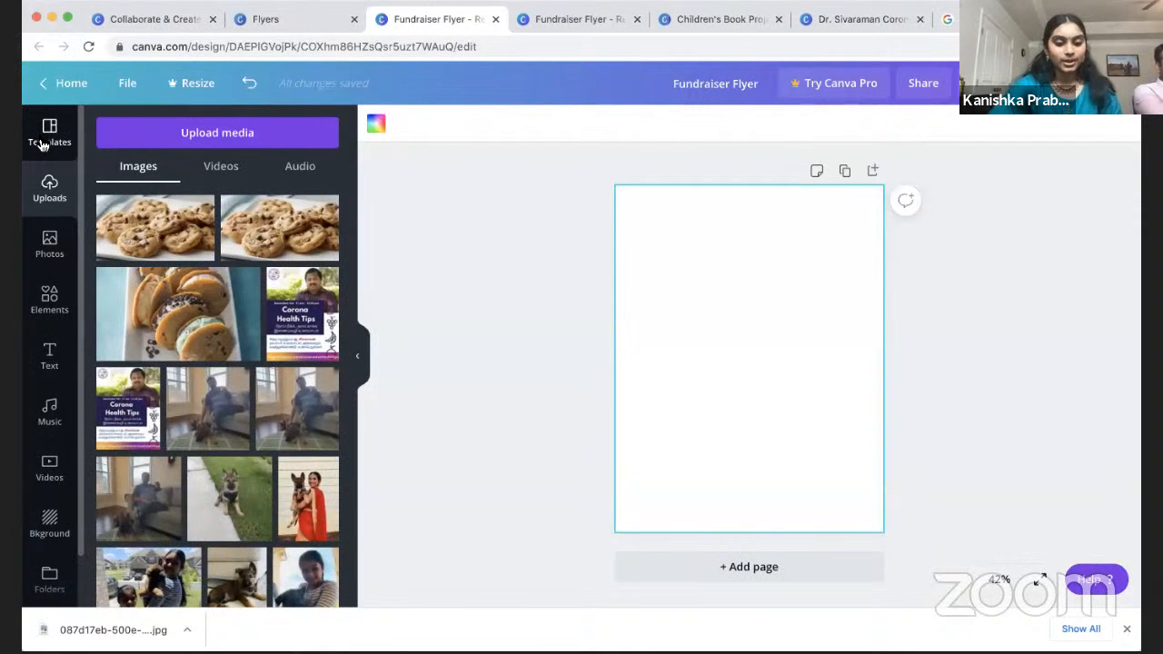
# Step: Look at the background options, then browse flyer template categories like Event Flyer
pyautogui.click(50, 527)
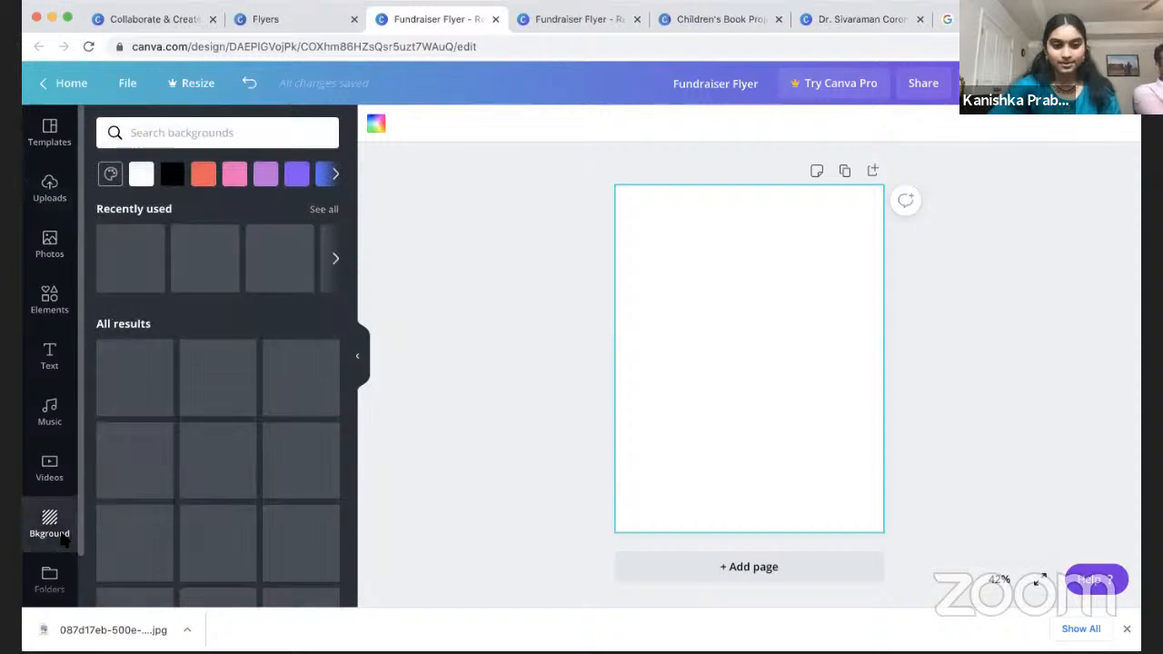
pyautogui.click(47, 127)
pyautogui.click(332, 169)
pyautogui.scroll(-10, 225, 509)
pyautogui.scroll(-5, 225, 509)
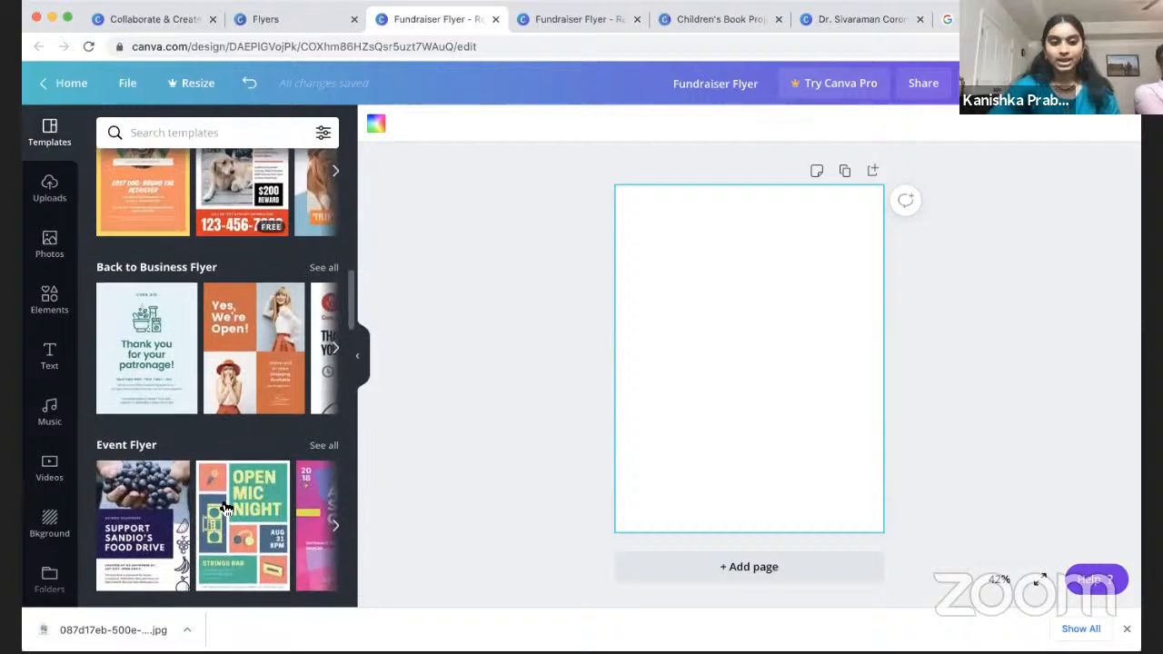
# Step: Apply the pink textured background to the flyer page
pyautogui.click(50, 527)
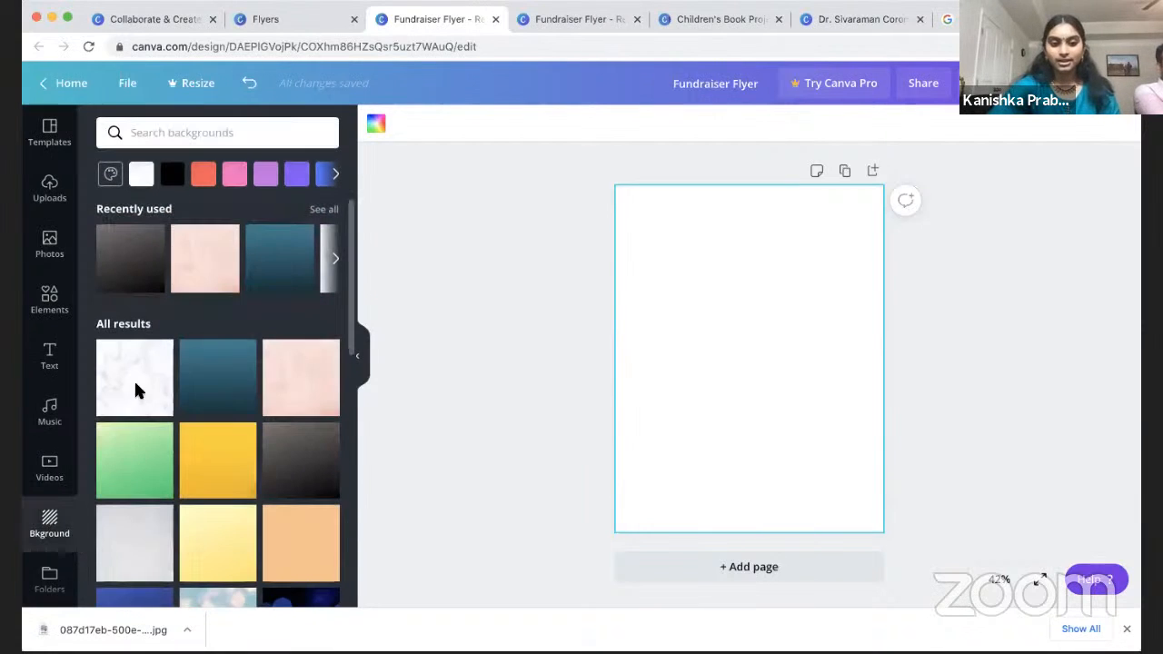
pyautogui.click(315, 402)
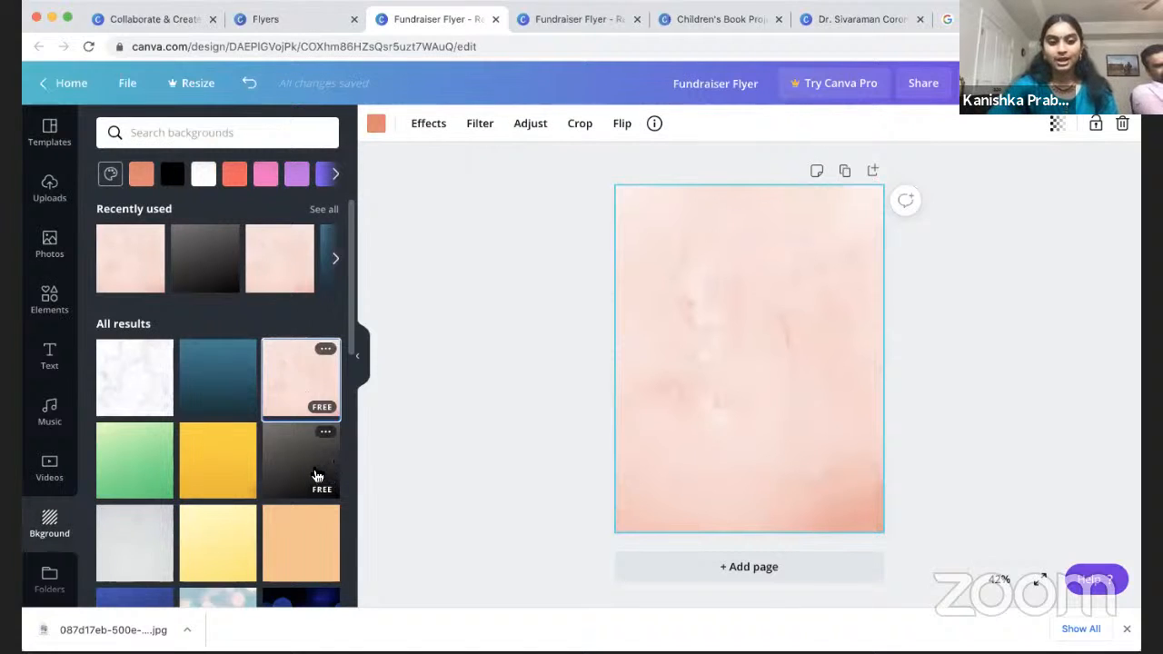
pyautogui.scroll(-2, 308, 484)
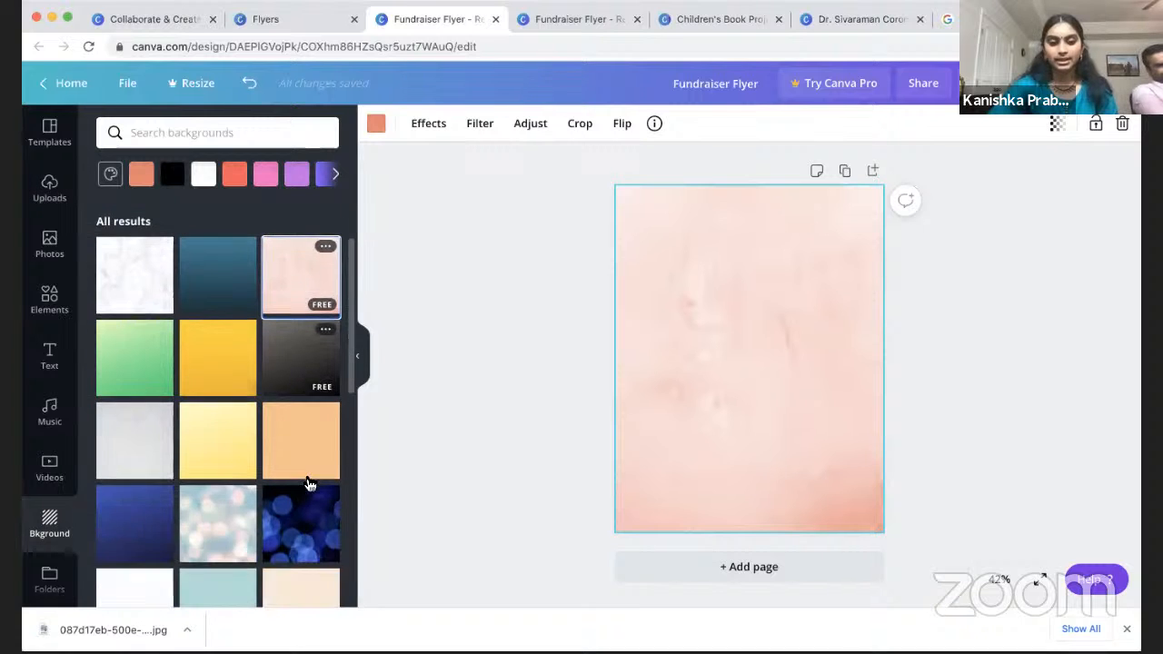
pyautogui.scroll(3, 277, 390)
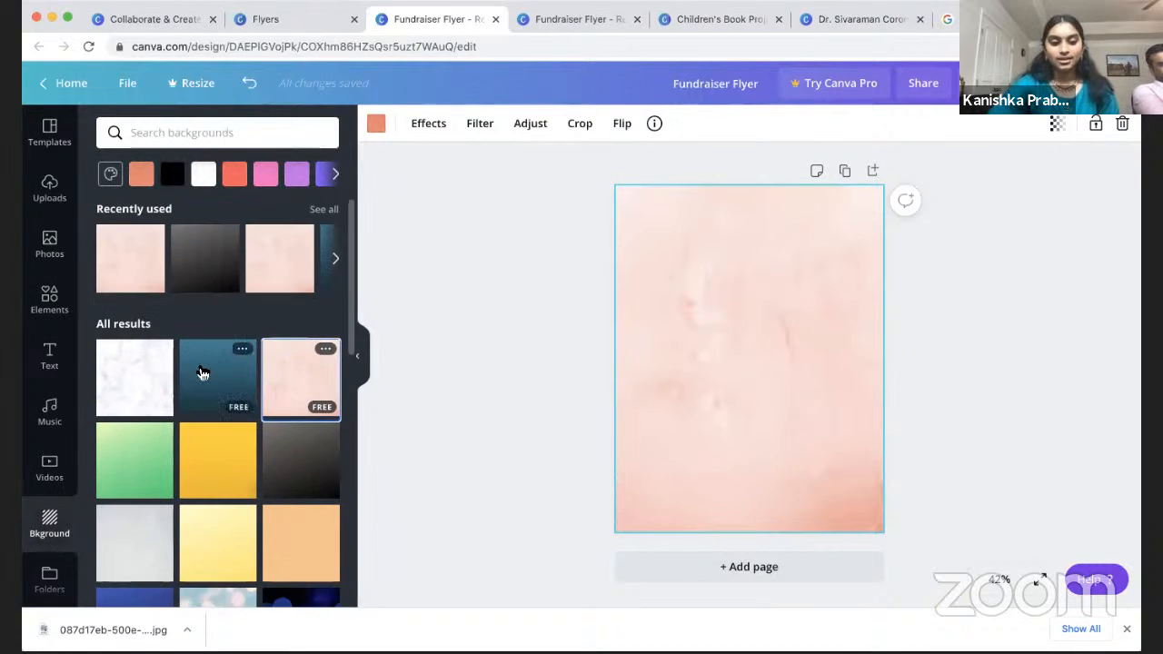
pyautogui.scroll(-1, 202, 374)
# Step: Clear the texture and leftover orange colour, then view the finished Cookie Fundraiser flyer
pyautogui.press('Delete')
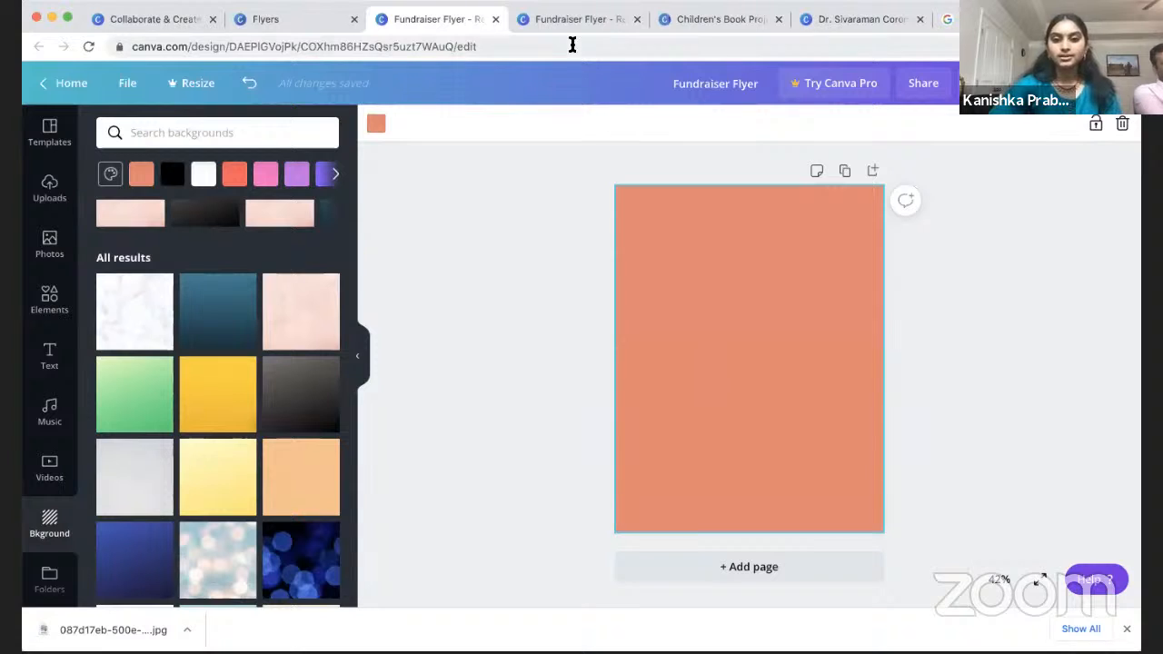
pyautogui.press('Delete')
pyautogui.click(591, 24)
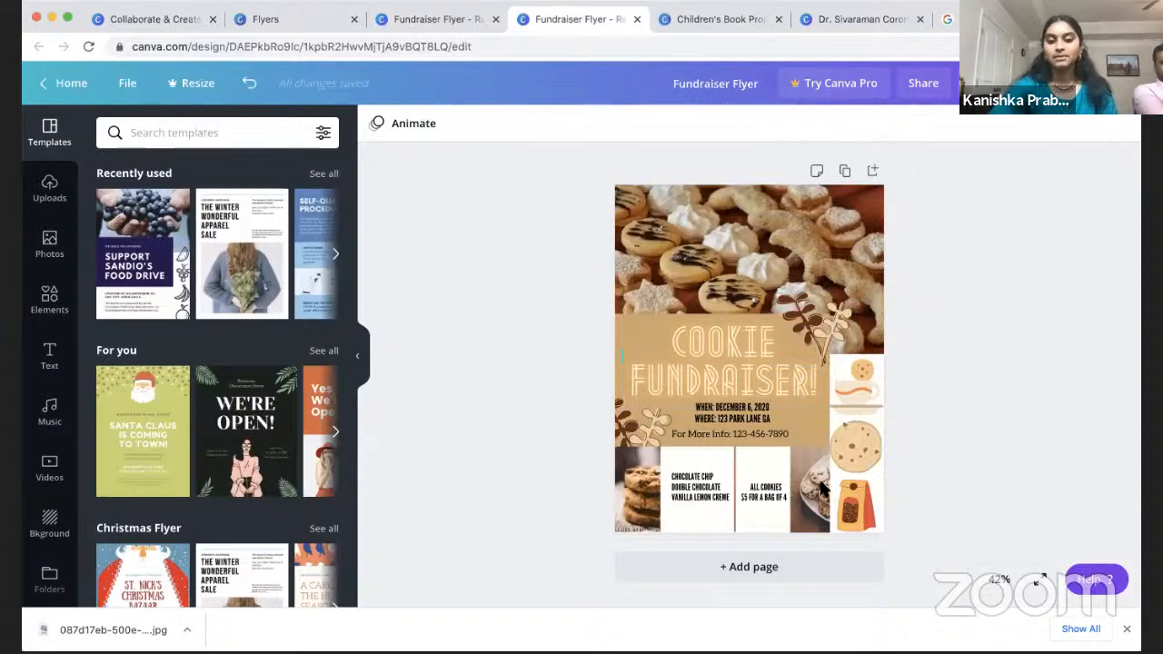
# Step: Apply page 1 of the Cream and Purple Icons Food Drive Flyer template to the blank page
pyautogui.click(440, 19)
pyautogui.click(49, 132)
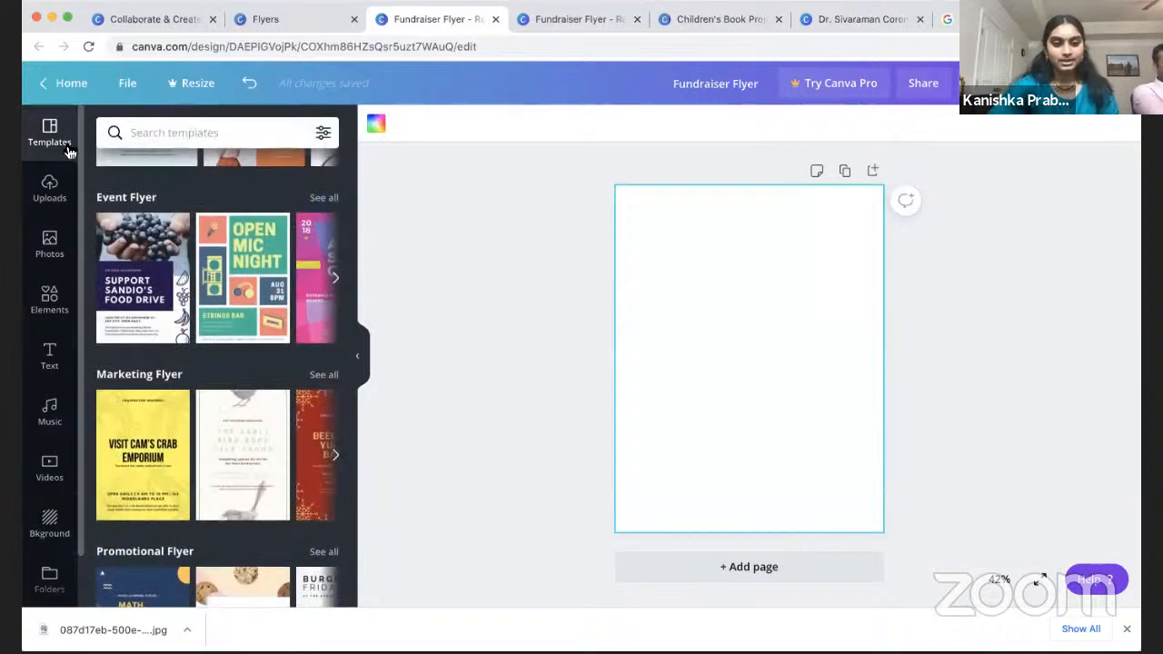
pyautogui.scroll(1, 146, 350)
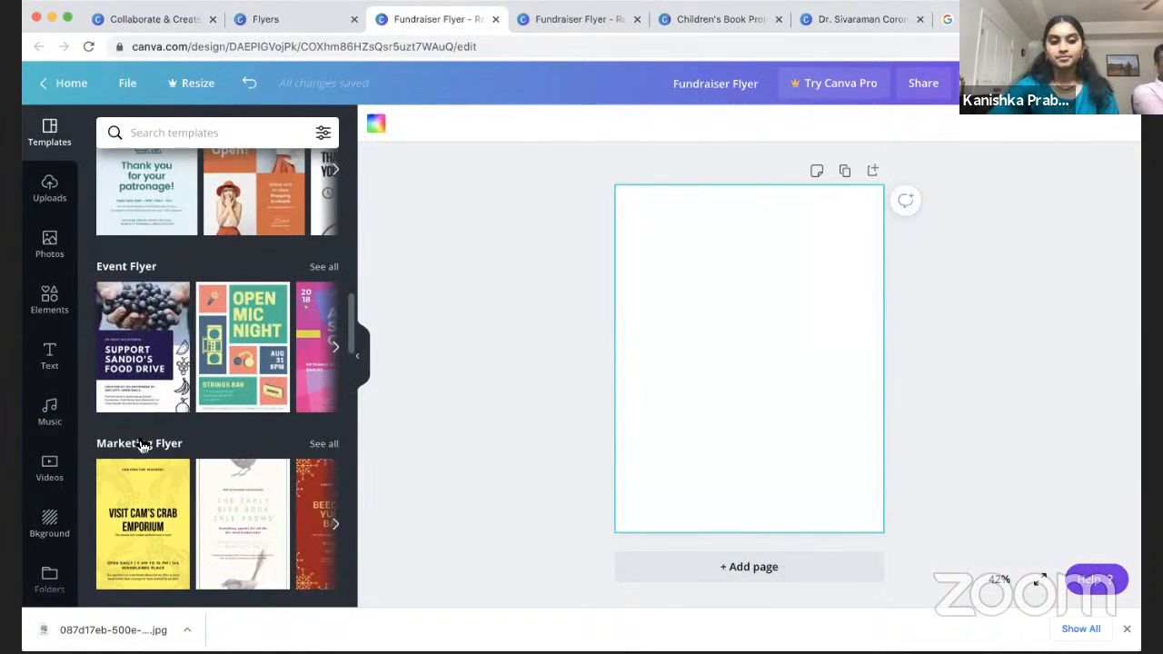
pyautogui.click(150, 363)
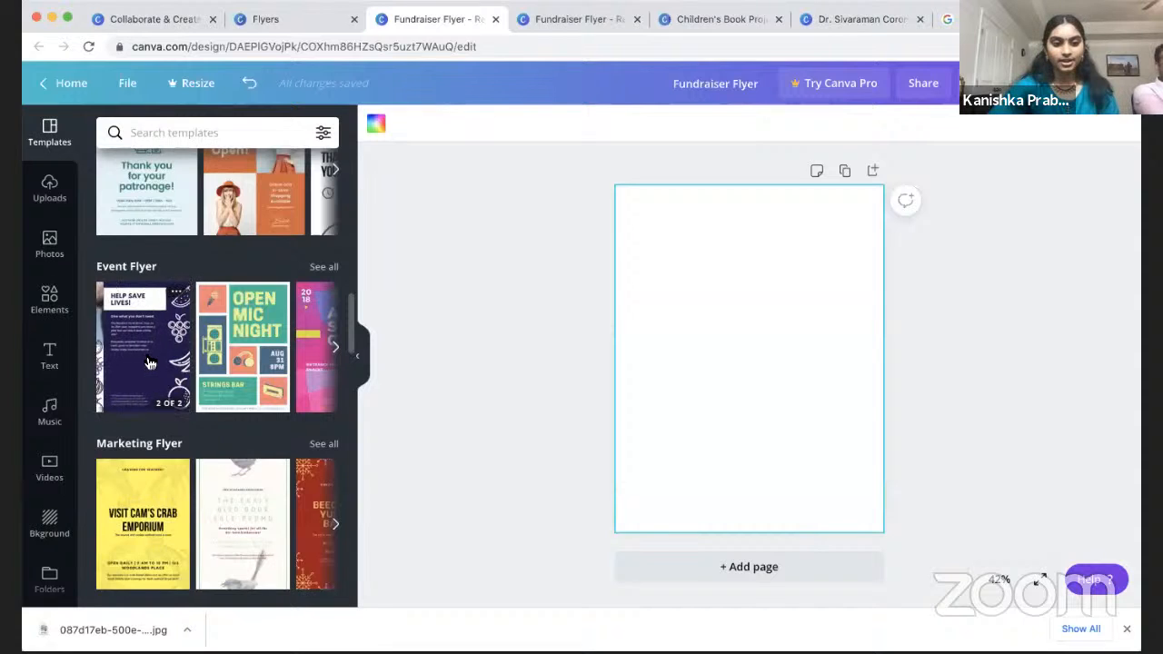
pyautogui.click(162, 338)
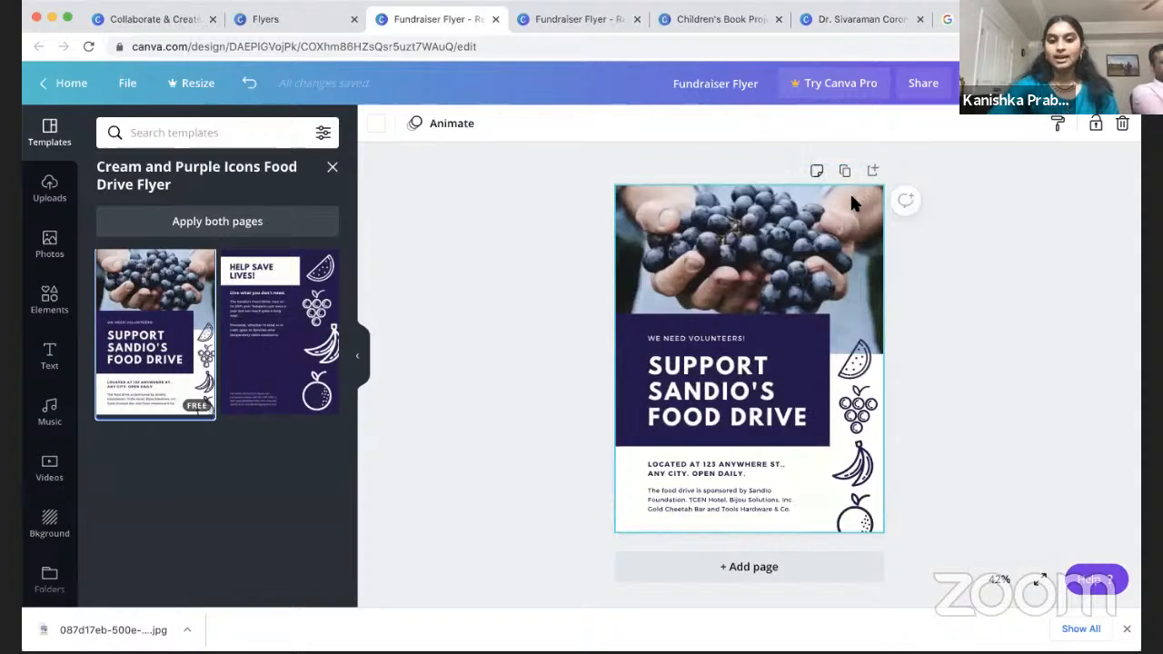
# Step: Delete the fruit icons, address, sponsor, food drive heading and WE NEED VOLUNTEERS! text
pyautogui.click(871, 361)
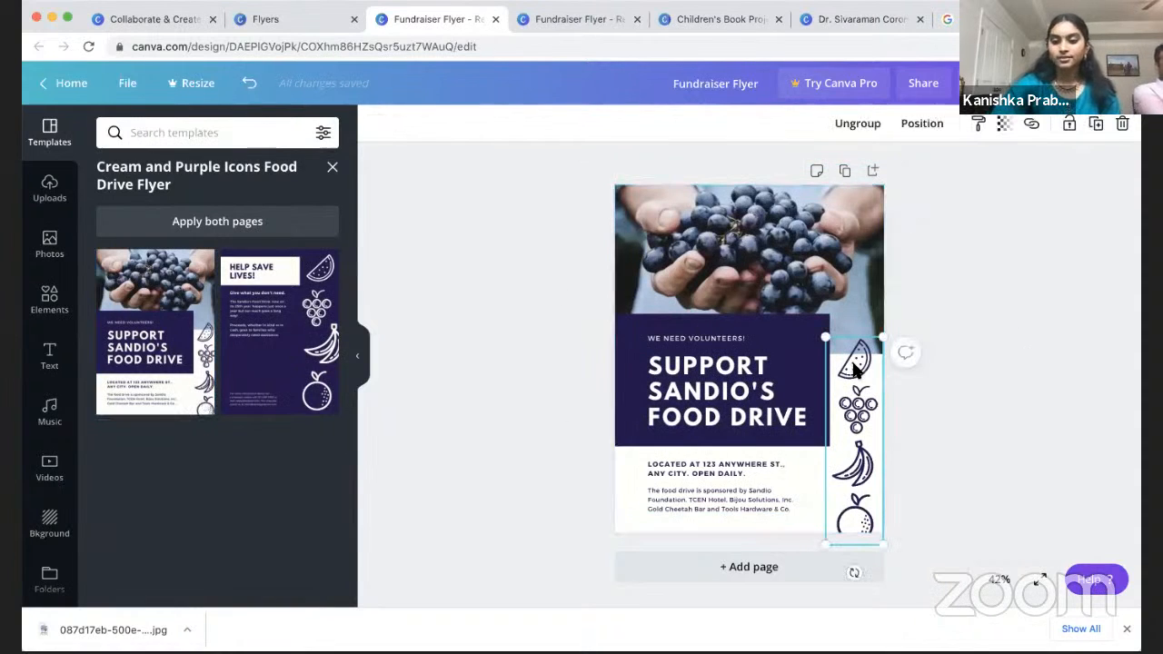
pyautogui.press('Delete')
pyautogui.click(715, 461)
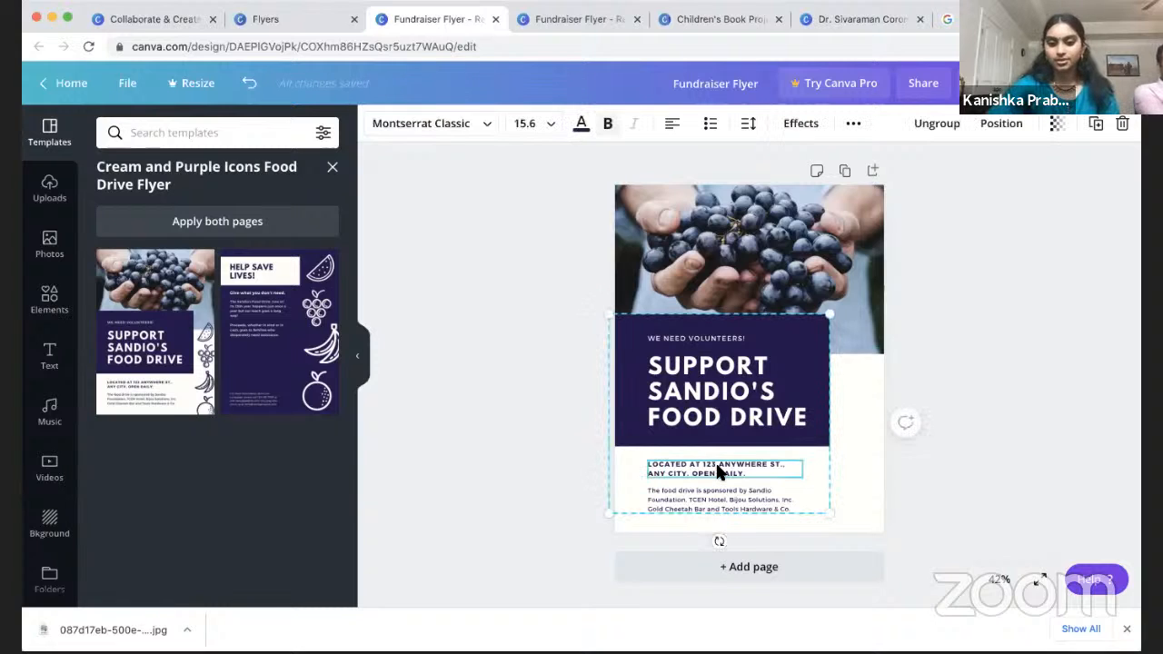
pyautogui.press('Delete')
pyautogui.click(720, 505)
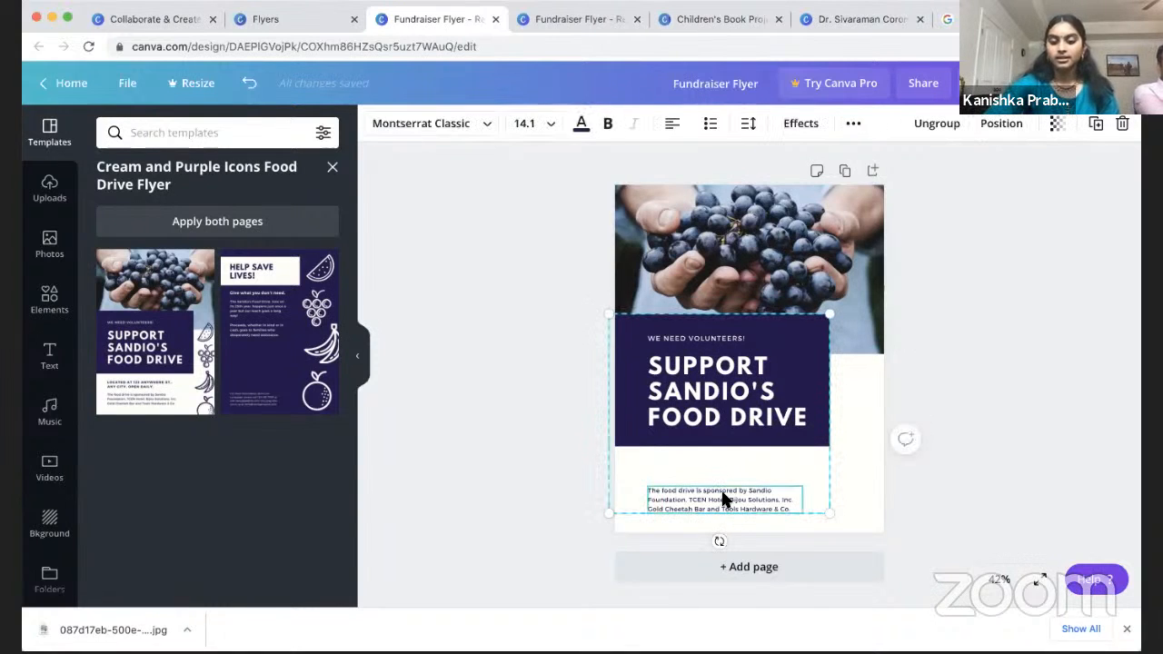
pyautogui.press('Delete')
pyautogui.click(723, 403)
pyautogui.press('Delete')
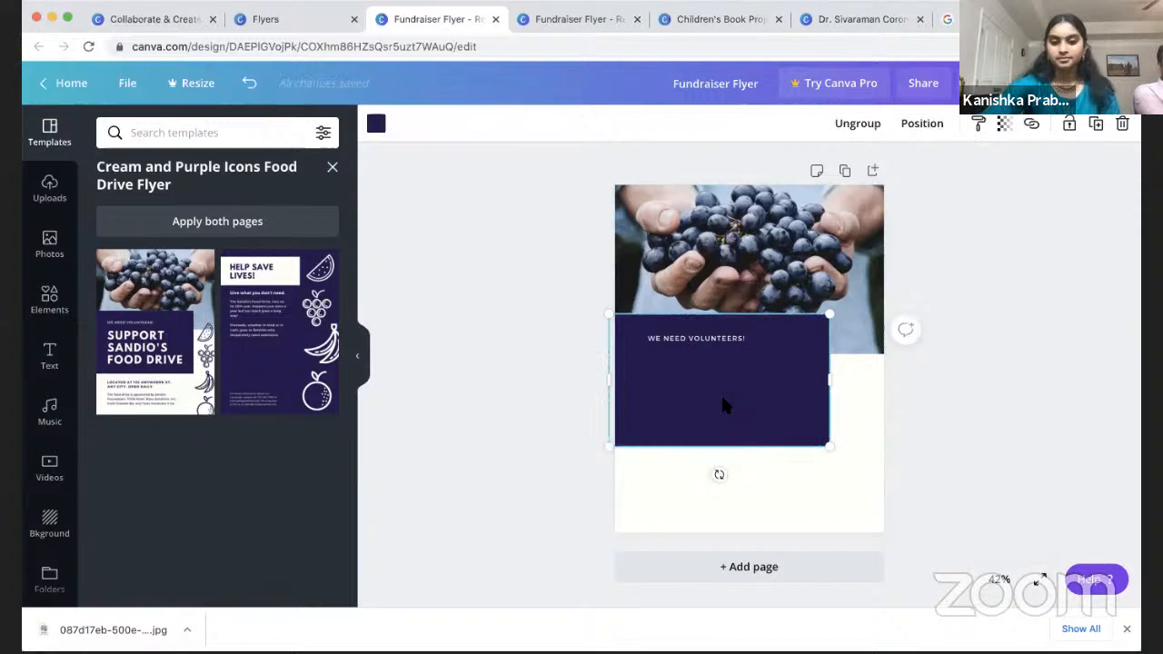
pyautogui.click(723, 343)
pyautogui.press('Delete')
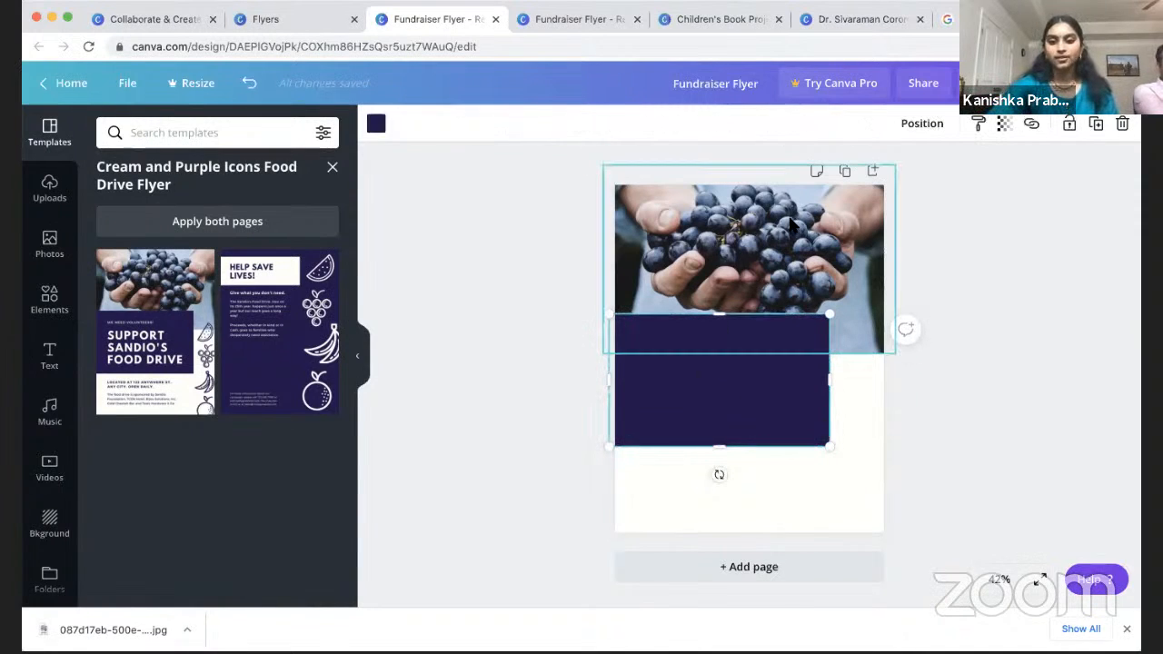
pyautogui.click(956, 436)
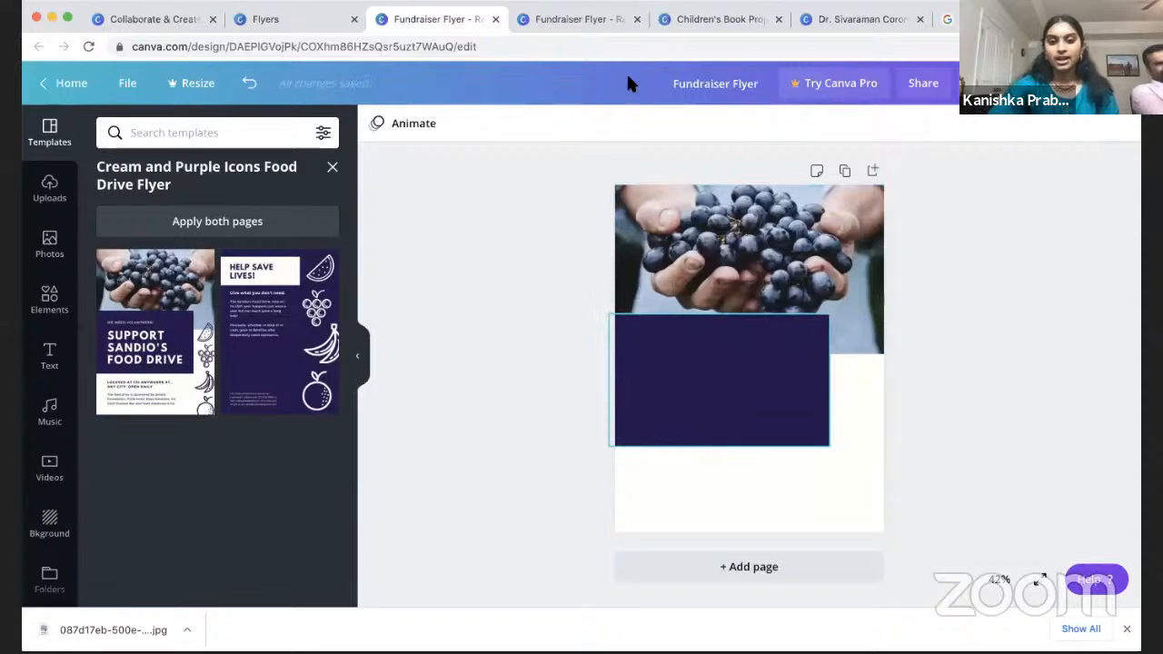
# Step: Check the tan block's colour on the finished cookie fundraiser flyer
pyautogui.click(589, 19)
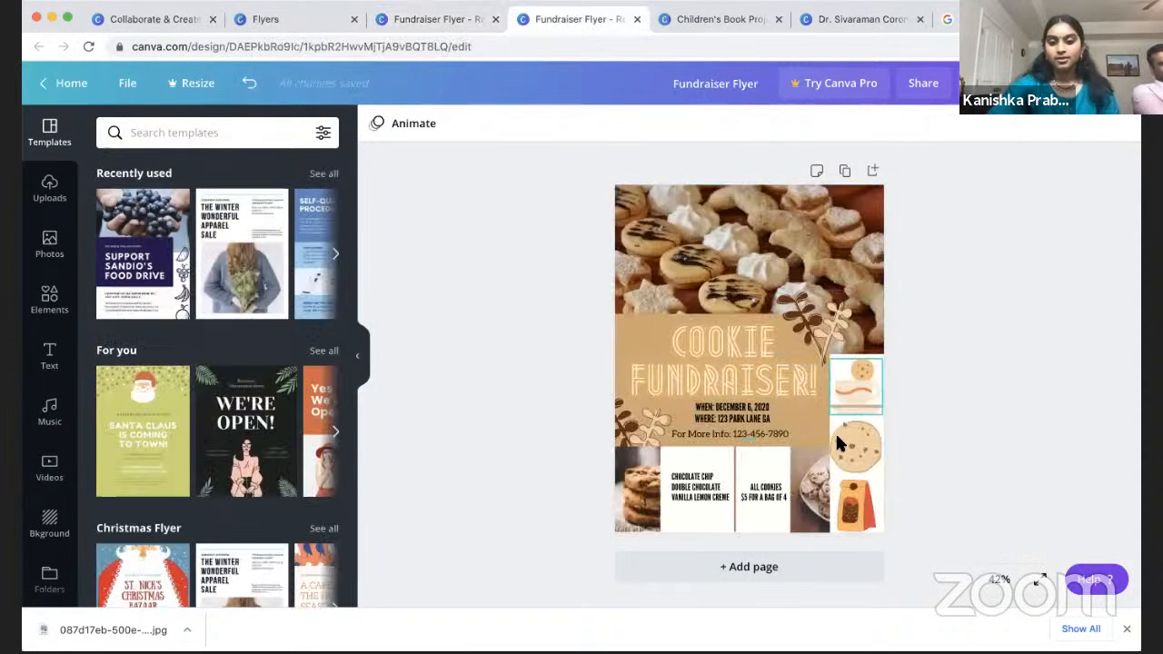
pyautogui.click(811, 425)
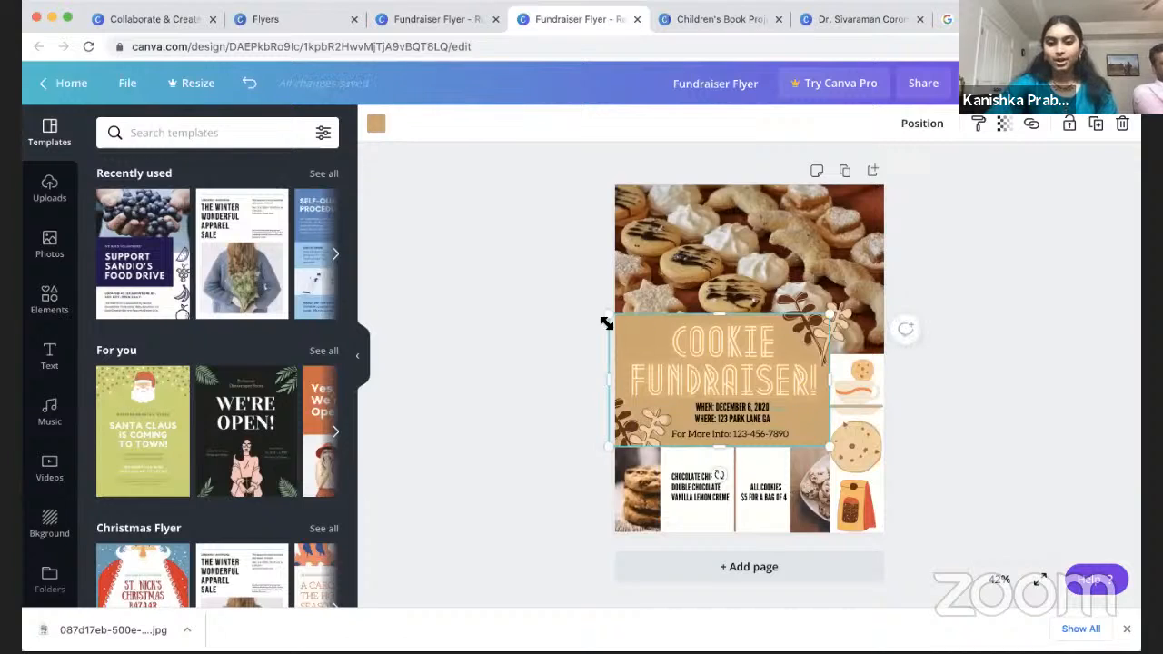
pyautogui.click(446, 21)
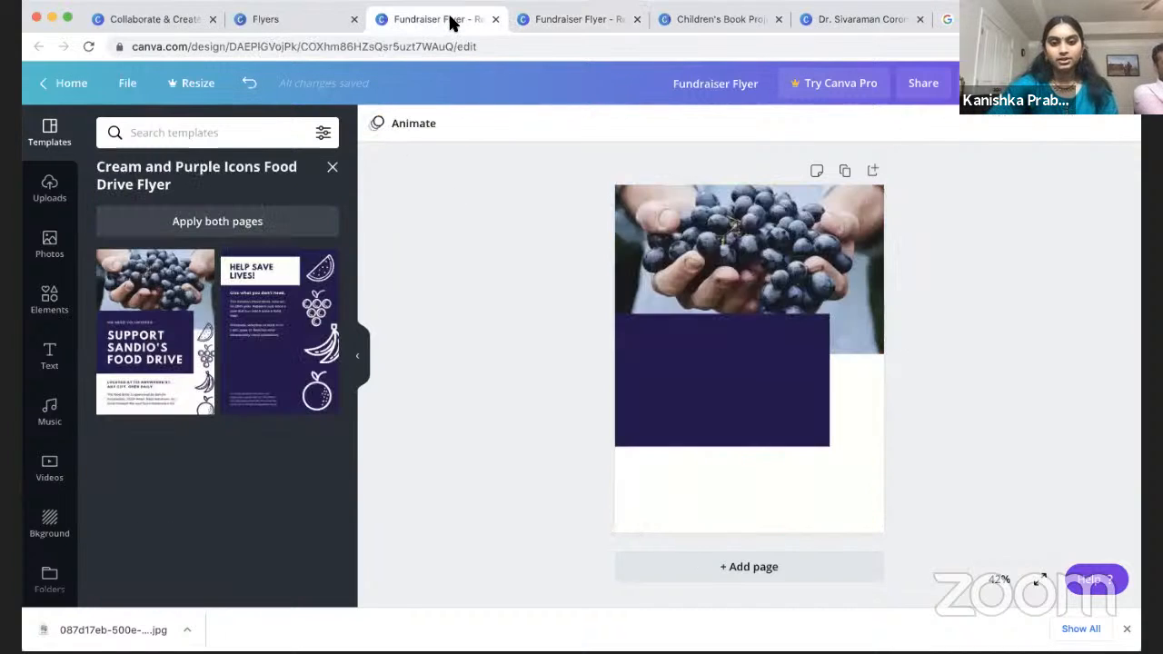
# Step: Recolour the purple block to the custom golden tan #D8A04C
pyautogui.click(686, 342)
pyautogui.click(379, 132)
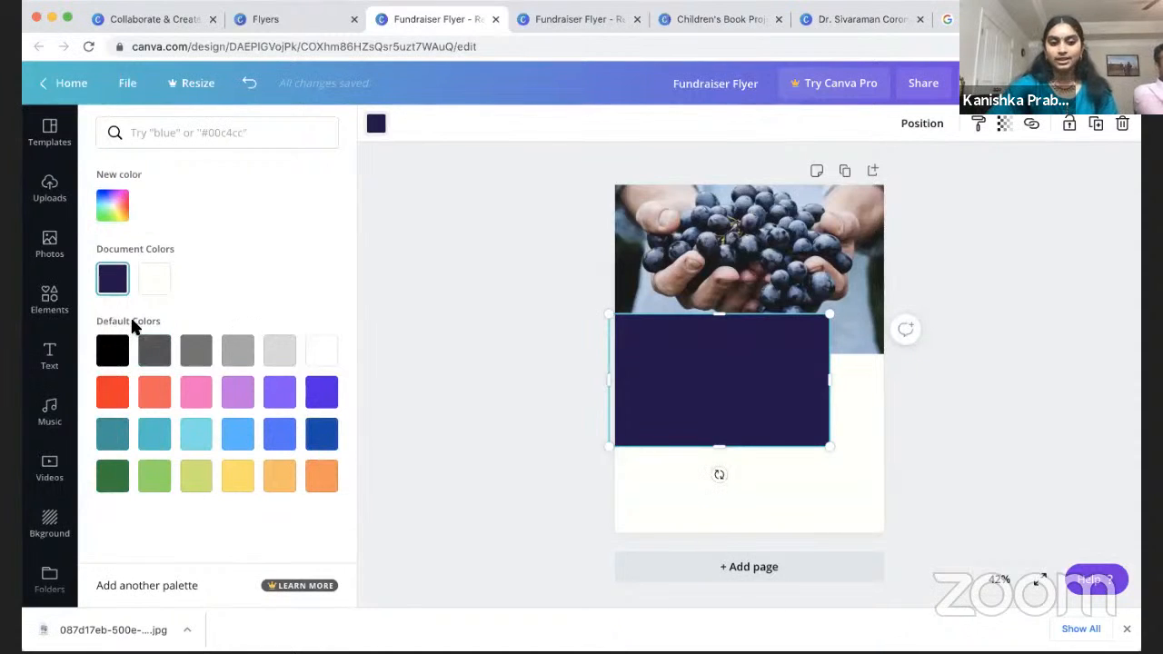
pyautogui.click(111, 206)
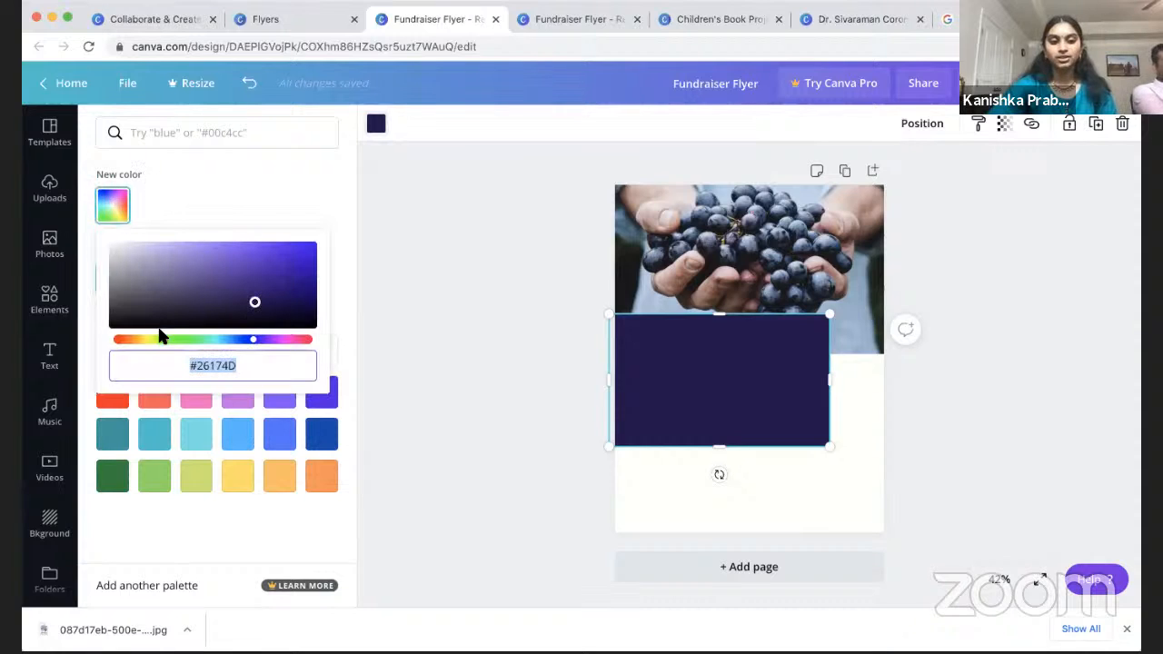
pyautogui.click(145, 341)
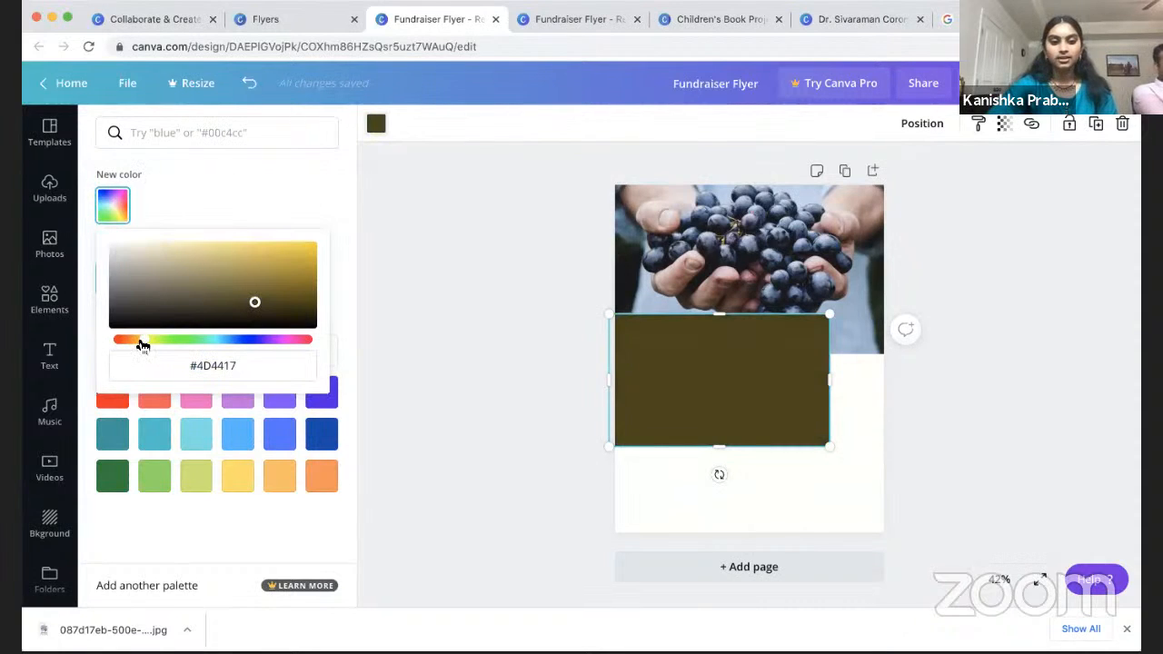
pyautogui.moveTo(138, 345); pyautogui.dragTo(141, 345)
pyautogui.moveTo(250, 263)
pyautogui.mouseDown()
pyautogui.moveTo(242, 280)
pyautogui.moveTo(245, 261)
pyautogui.mouseUp()
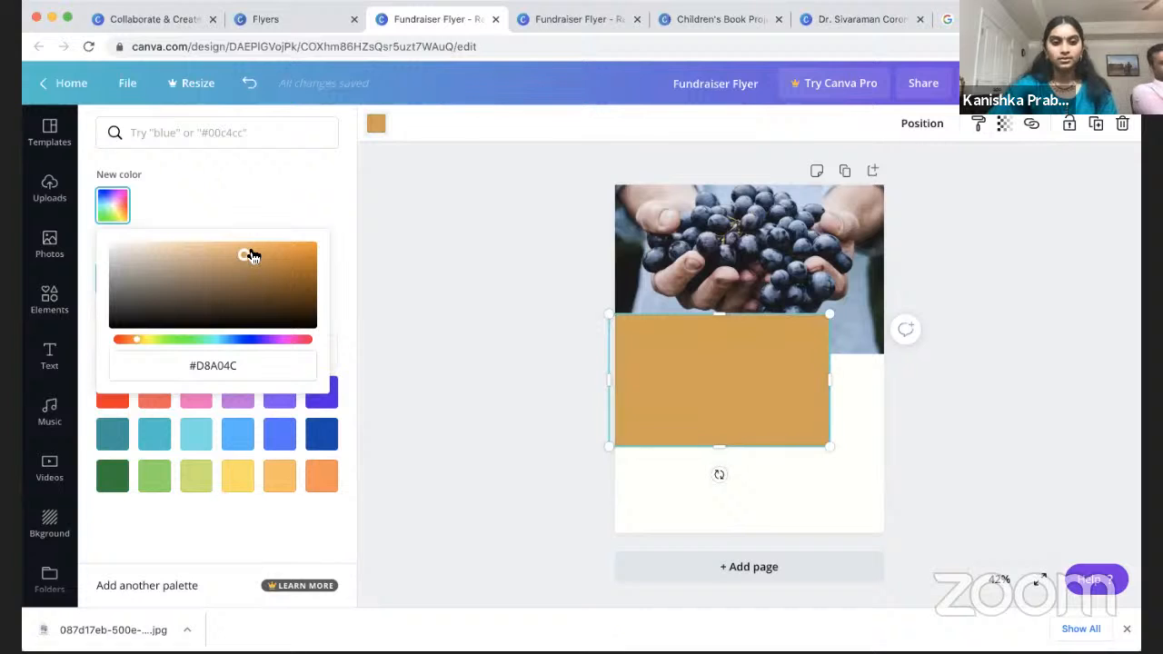
pyautogui.click(468, 313)
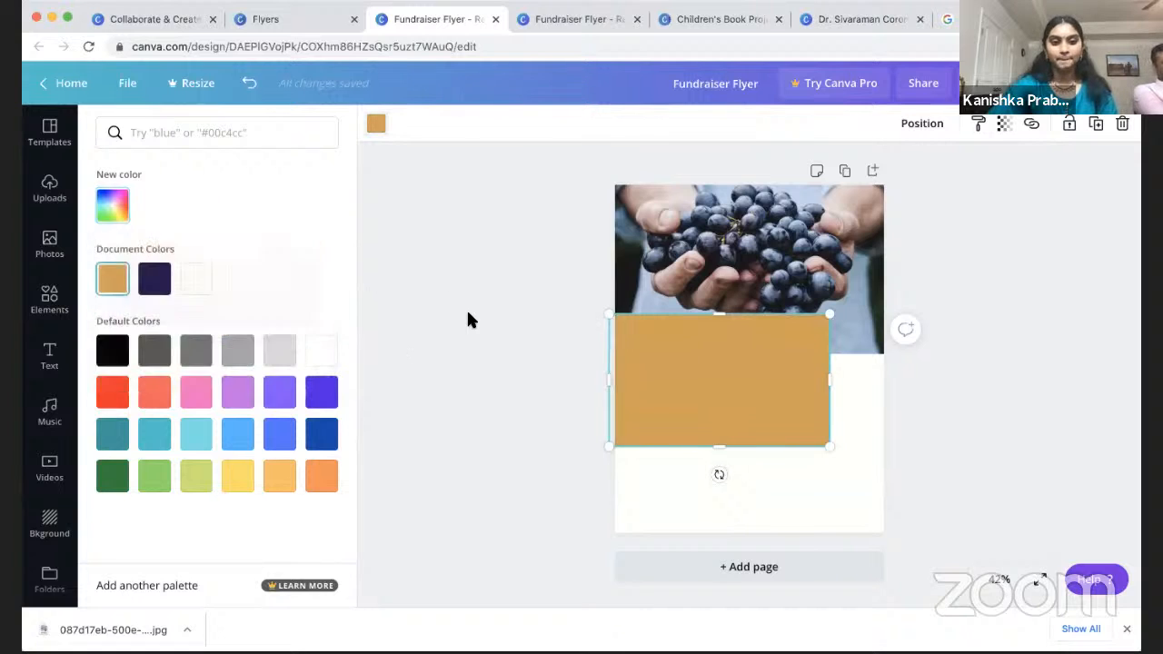
pyautogui.click(468, 313)
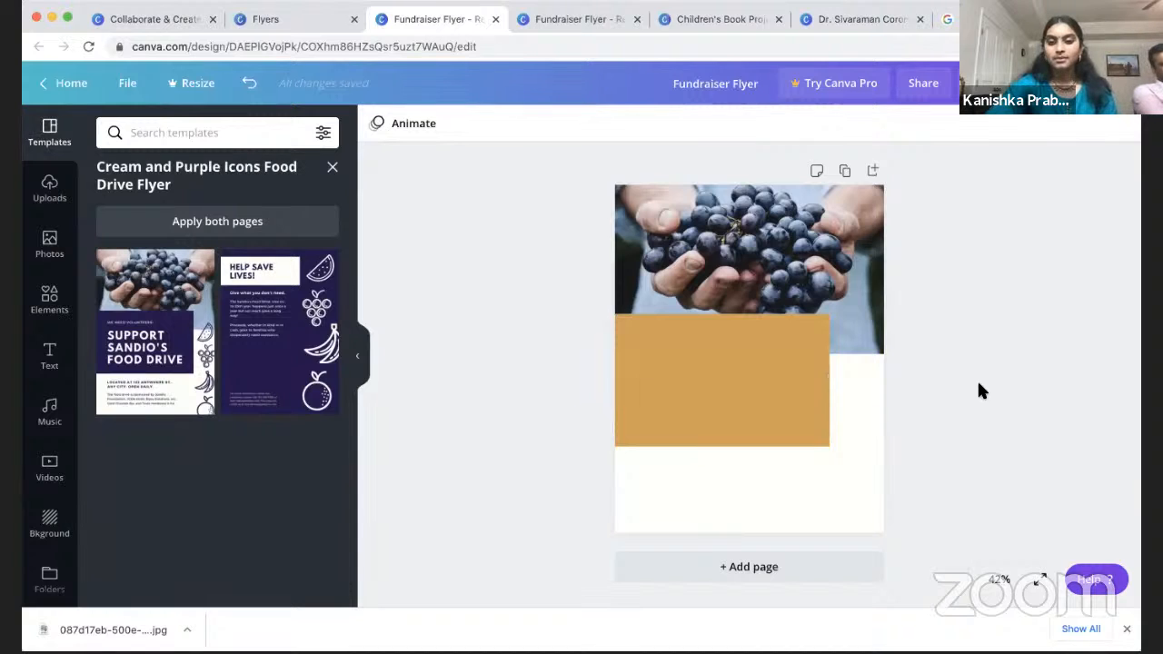
# Step: Search Photos for cookies and drop the cookie platter photo over the grapes header
pyautogui.click(50, 244)
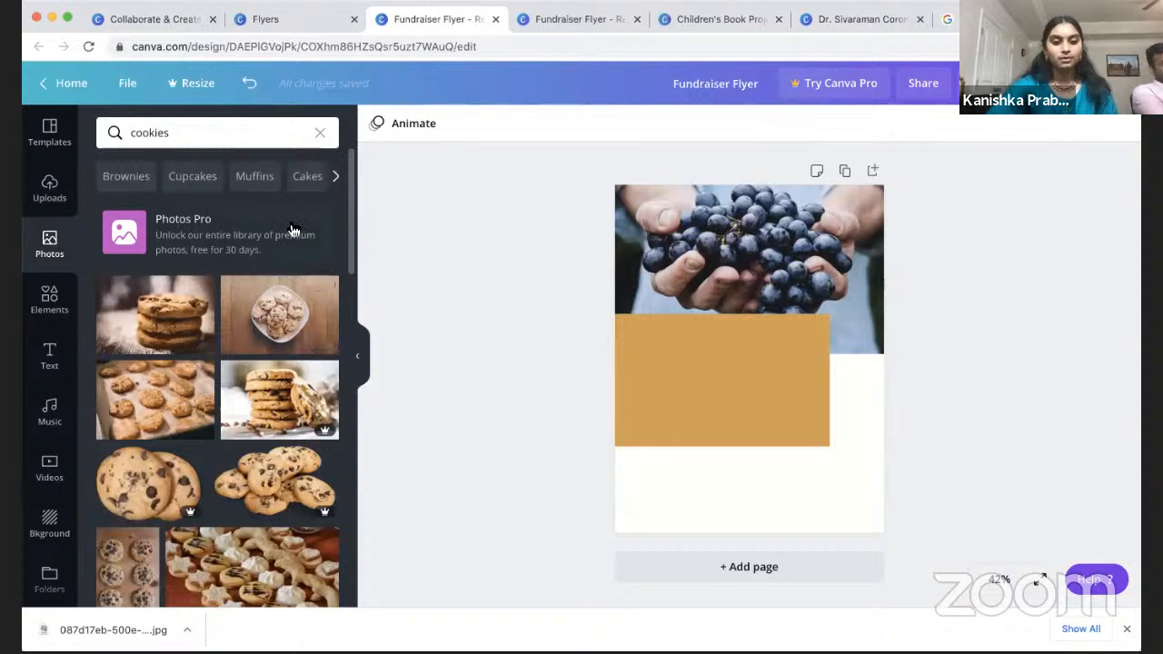
pyautogui.scroll(-5, 291, 368)
pyautogui.scroll(5, 218, 273)
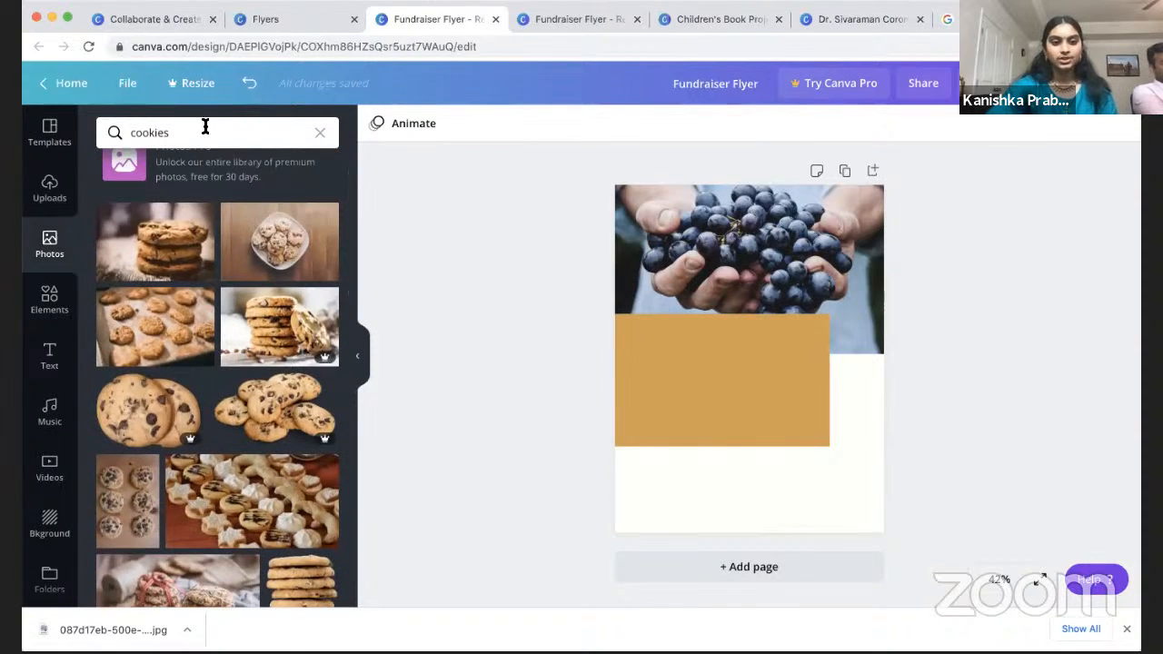
pyautogui.click(201, 132)
pyautogui.press('Return')
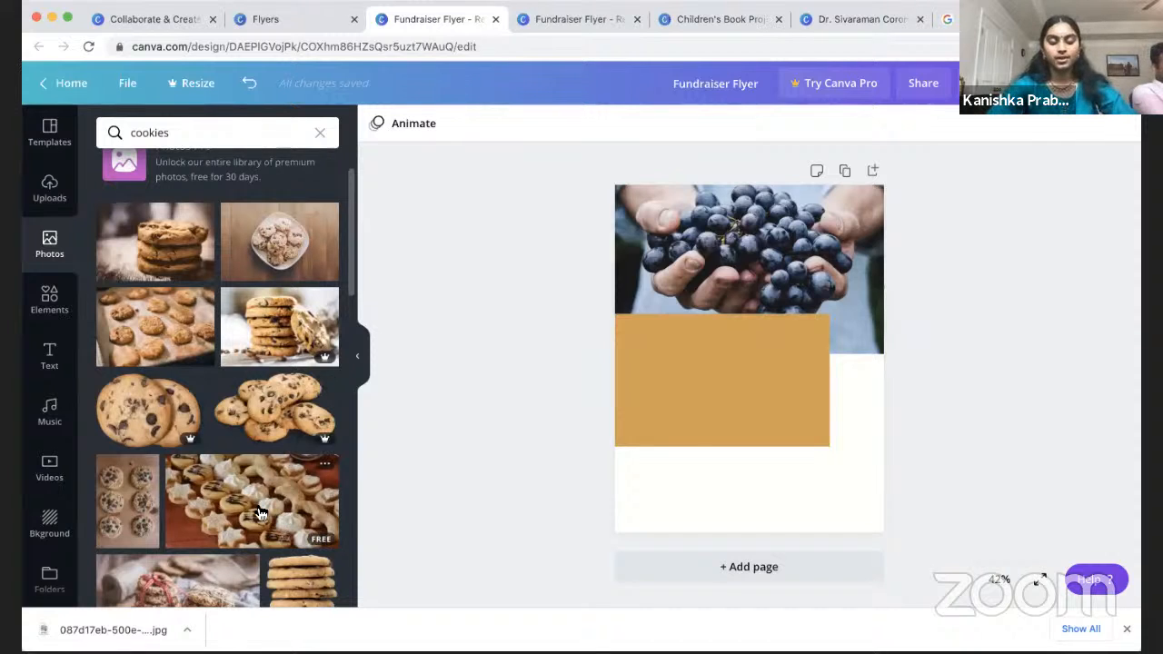
pyautogui.moveTo(282, 507); pyautogui.dragTo(638, 308)
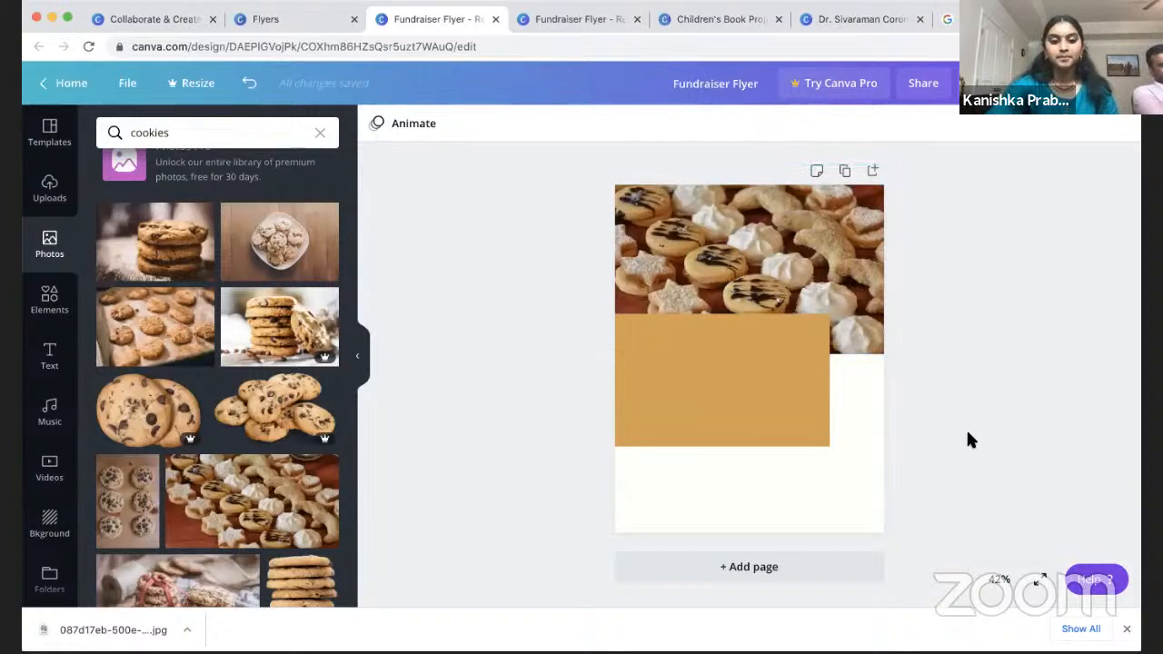
pyautogui.scroll(-1, 191, 468)
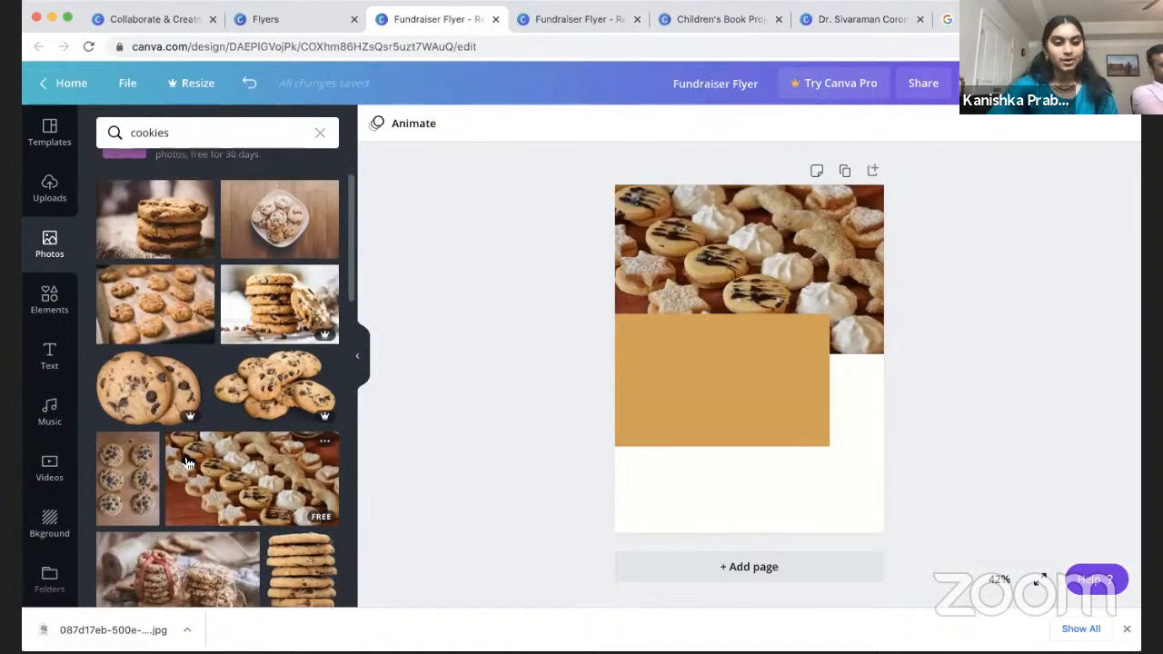
# Step: Place leaf sprigs at the header photo's lower-right and the tan block's lower-left
pyautogui.click(49, 304)
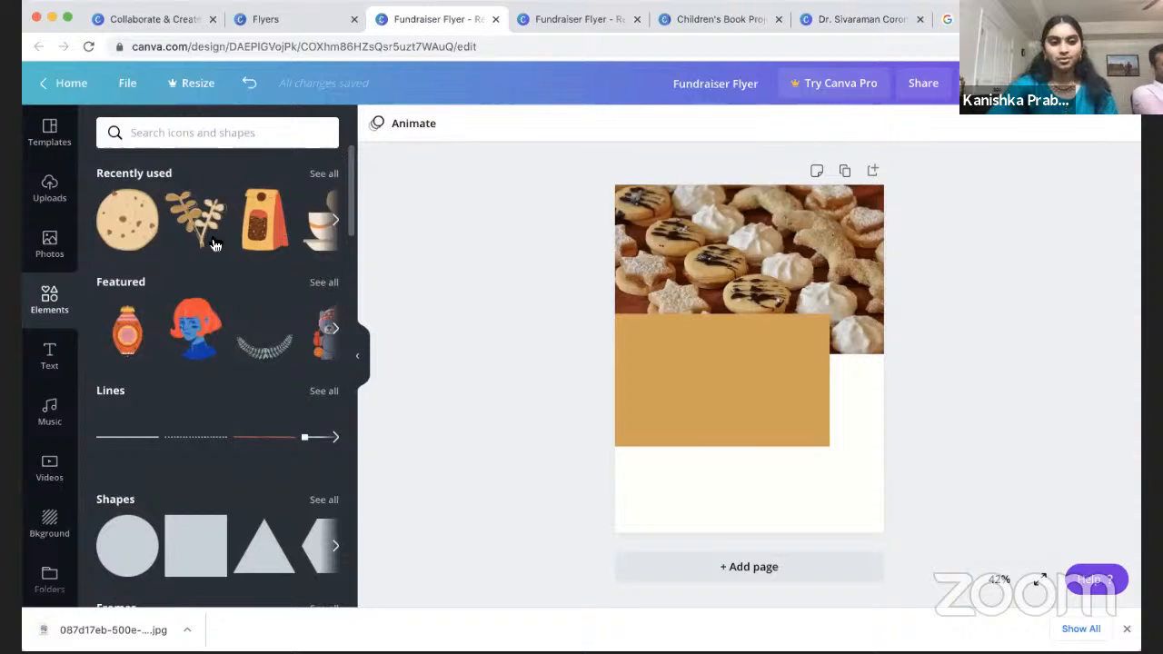
pyautogui.moveTo(203, 235); pyautogui.dragTo(802, 319)
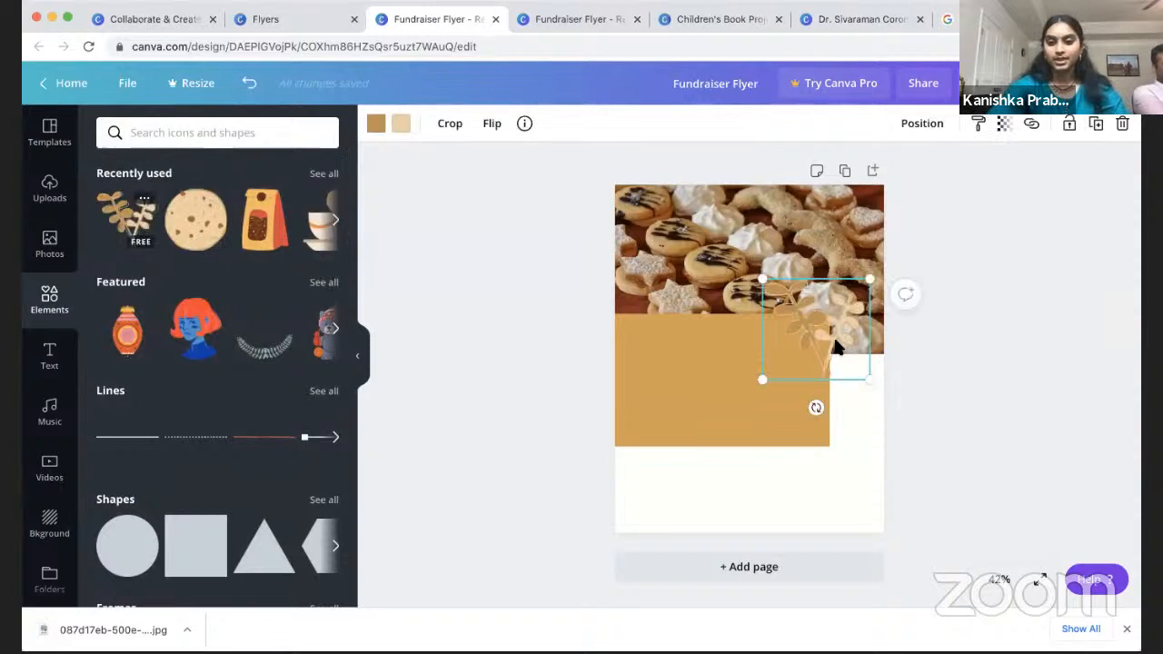
pyautogui.moveTo(143, 229); pyautogui.dragTo(623, 422)
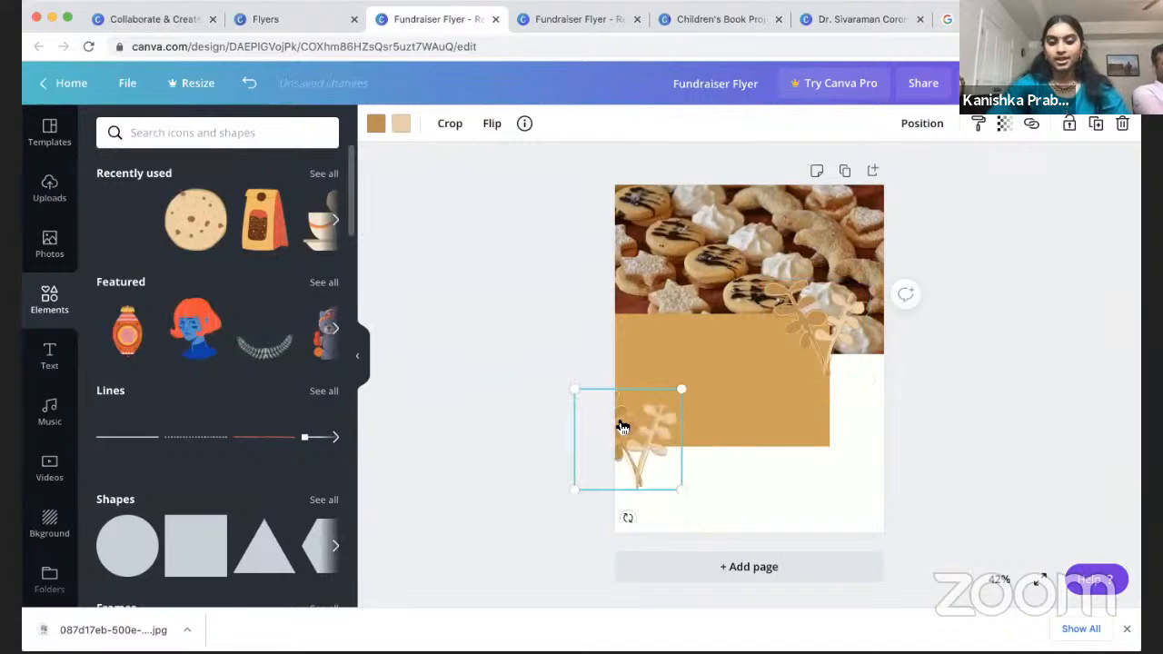
pyautogui.click(477, 370)
# Step: Browse element collections such as Coronavirus, Bold Foliage and Zodiac Symbols
pyautogui.scroll(-5, 282, 314)
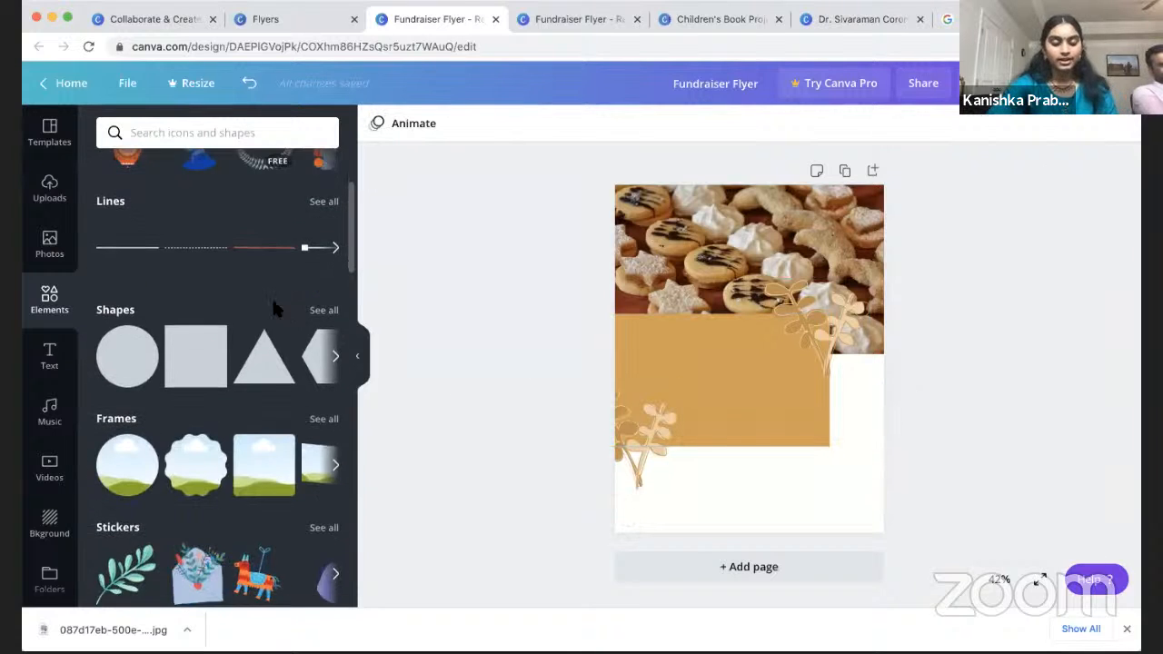
pyautogui.scroll(-8, 227, 508)
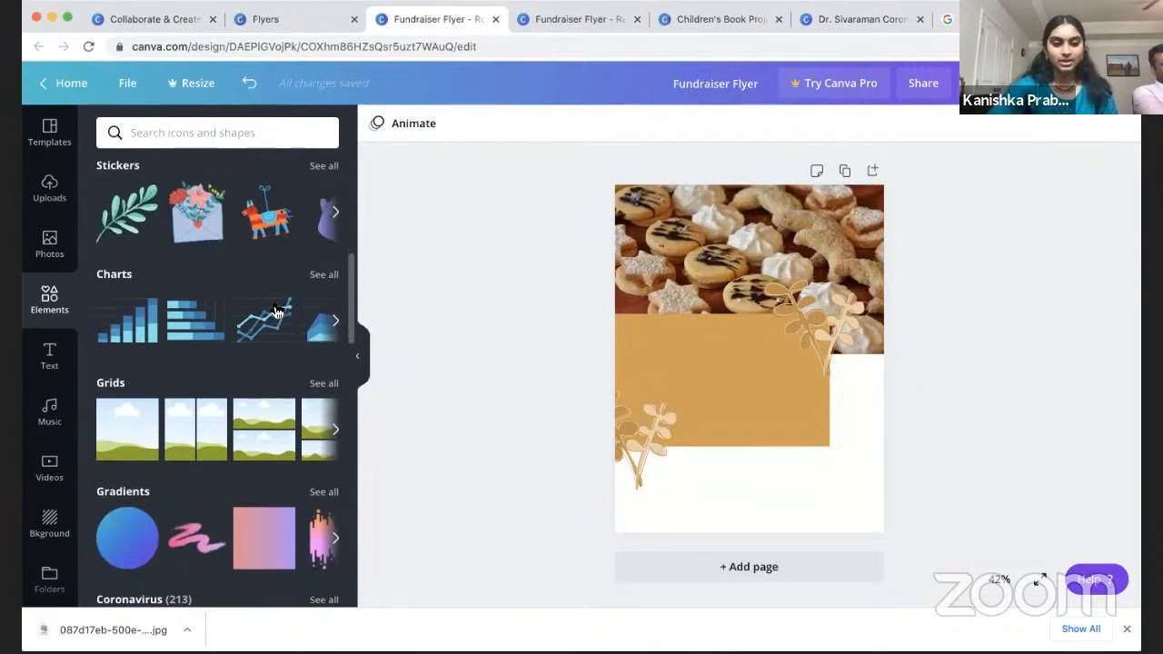
pyautogui.scroll(3, 221, 539)
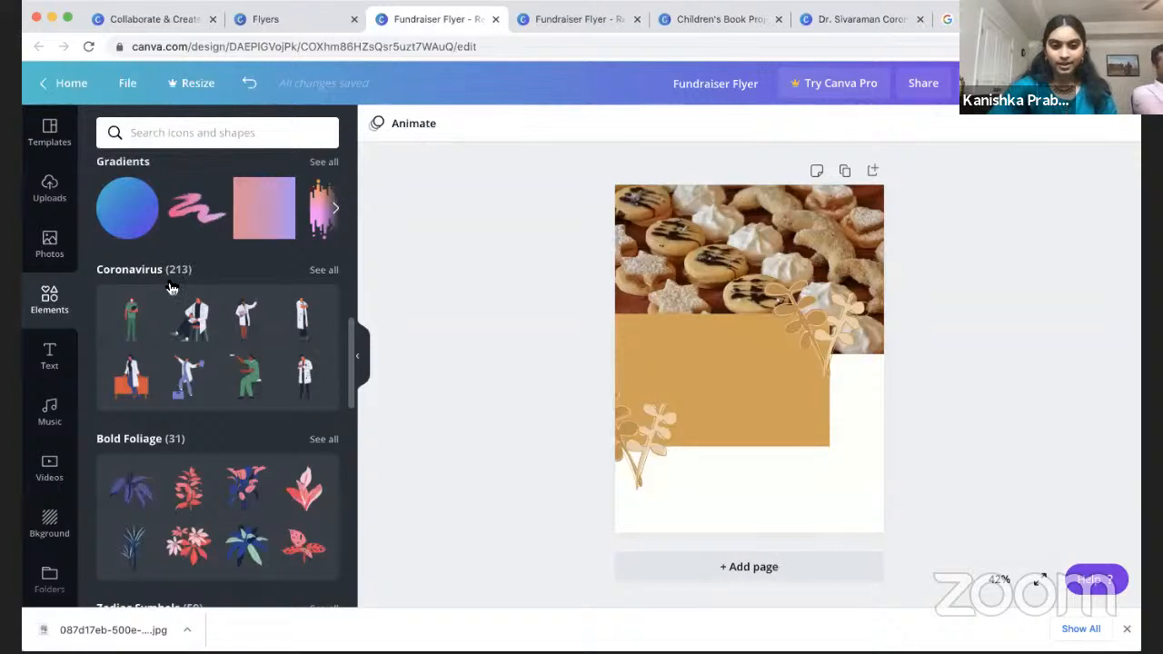
pyautogui.click(323, 270)
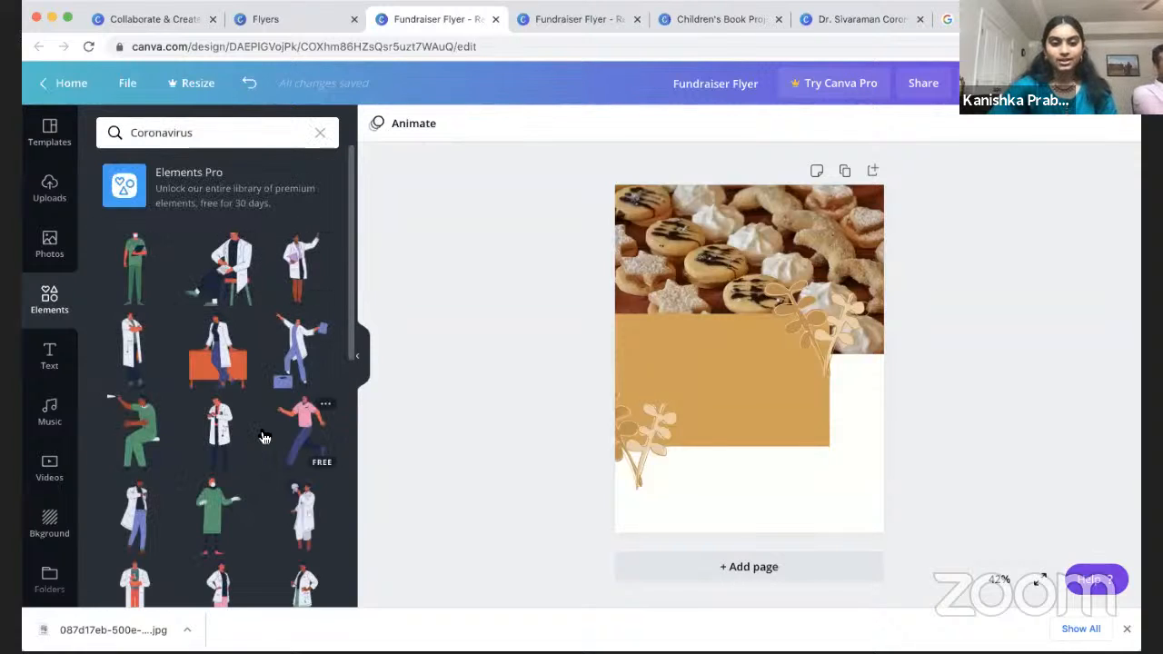
pyautogui.scroll(-5, 263, 438)
pyautogui.scroll(-4, 262, 443)
pyautogui.scroll(5, 263, 446)
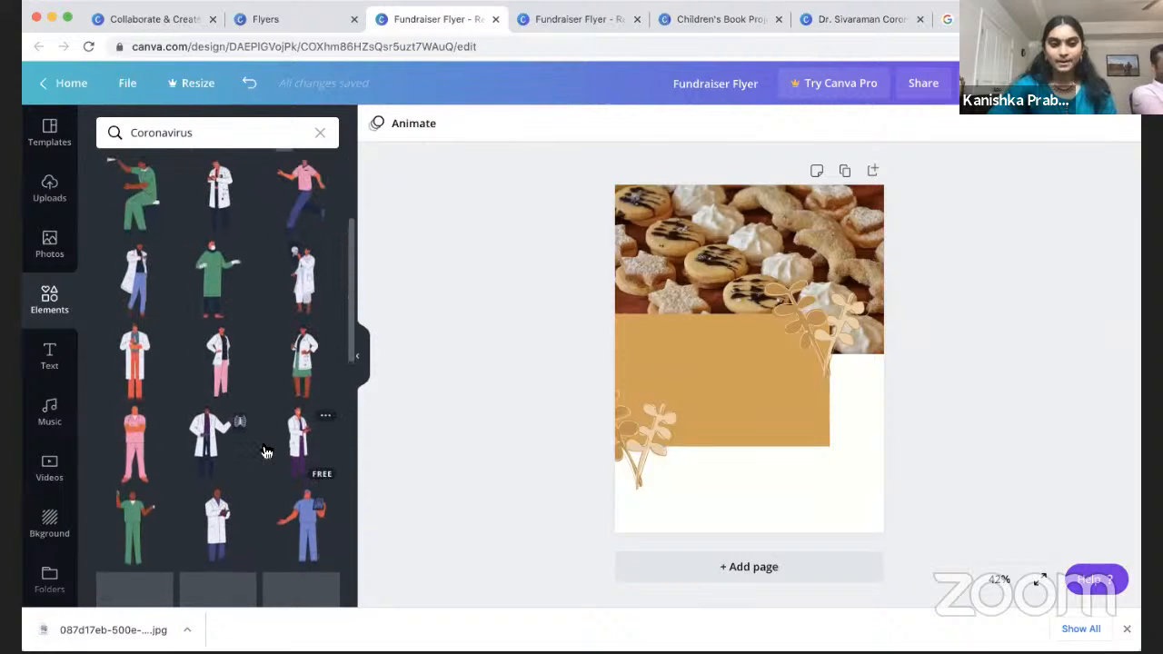
pyautogui.click(321, 134)
pyautogui.scroll(-2, 182, 313)
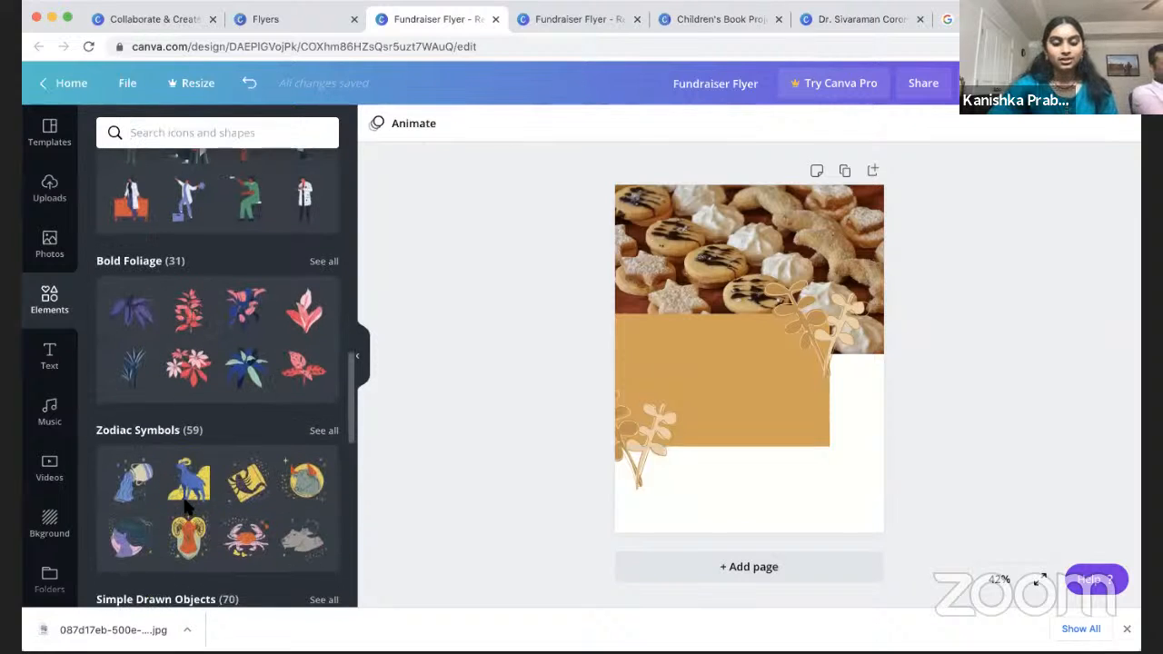
pyautogui.scroll(-3, 254, 366)
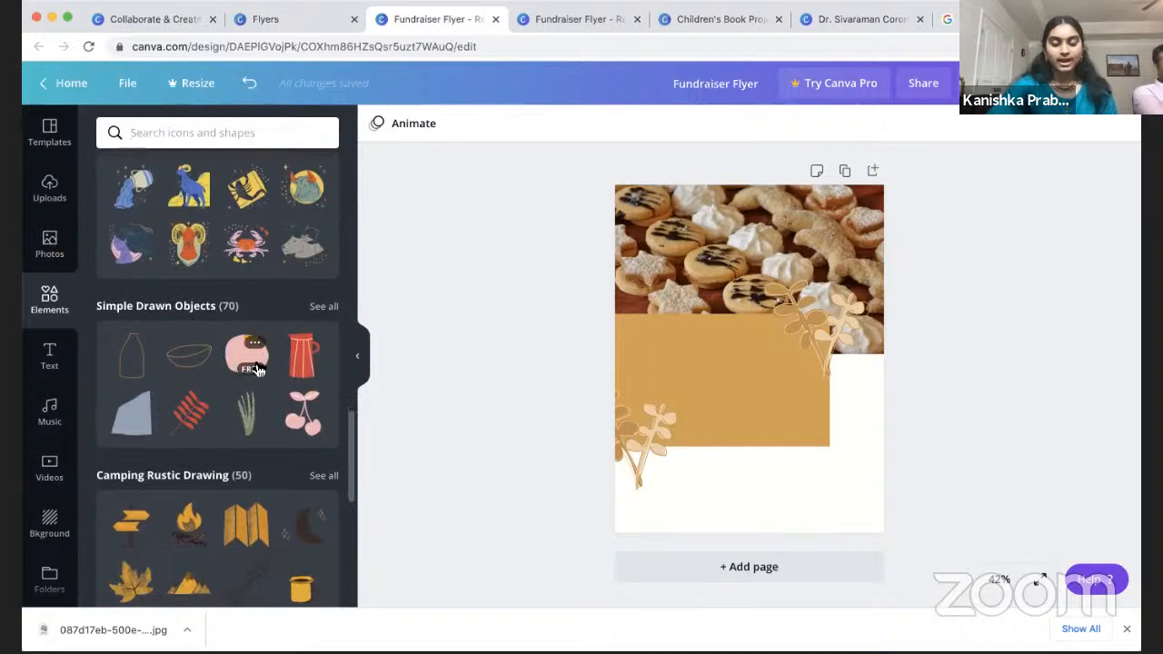
pyautogui.scroll(-4, 247, 504)
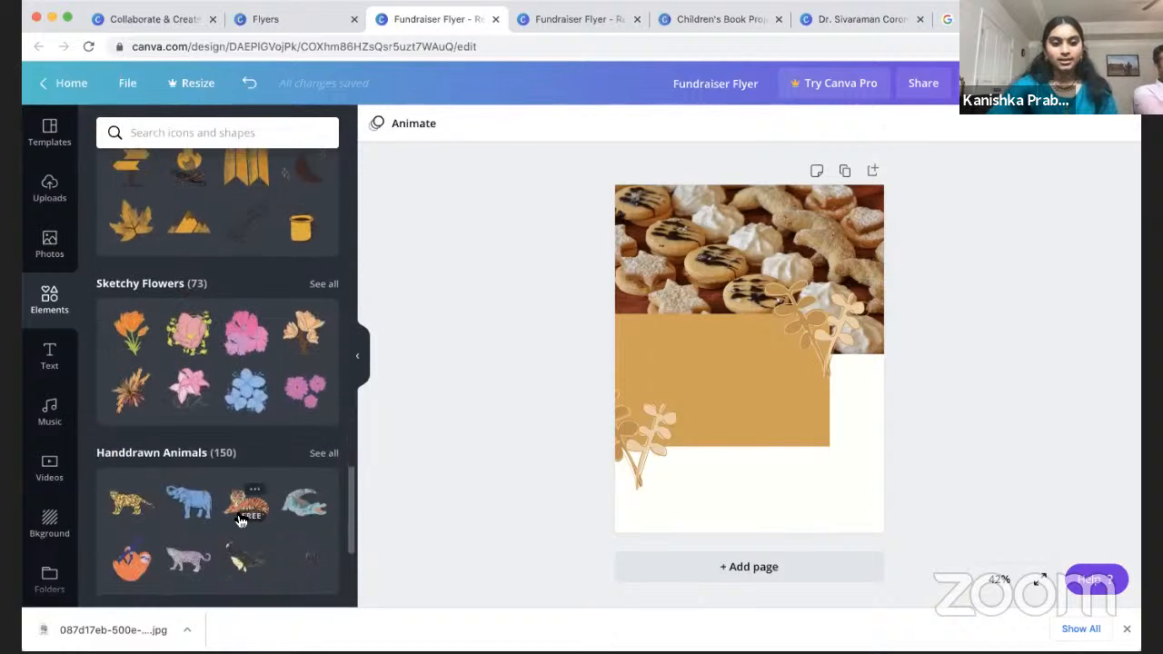
pyautogui.scroll(-2, 241, 509)
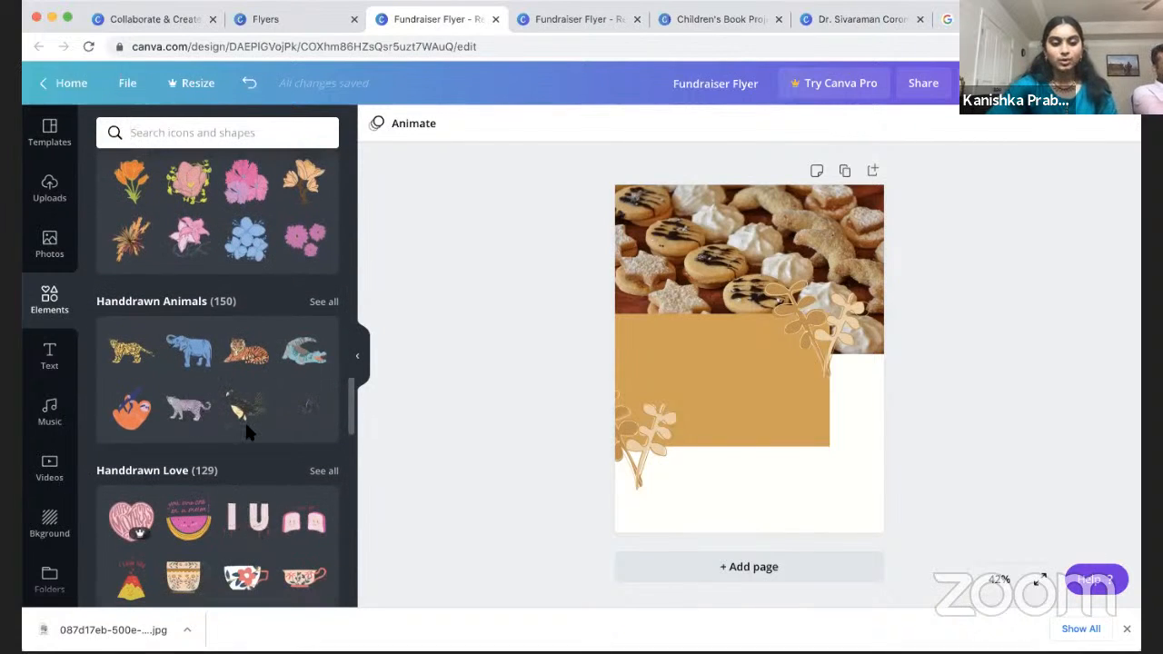
pyautogui.scroll(-2, 244, 418)
pyautogui.scroll(15, 246, 433)
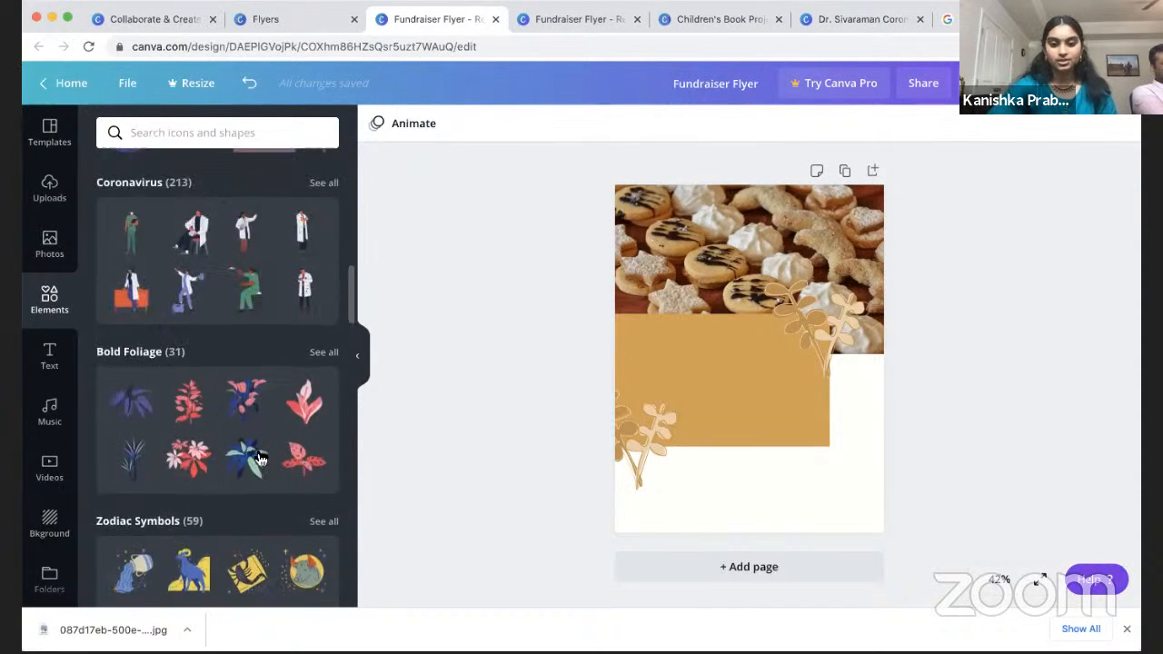
# Step: Recolour the upper leaf sprig to the custom dark brown #543B19
pyautogui.click(806, 334)
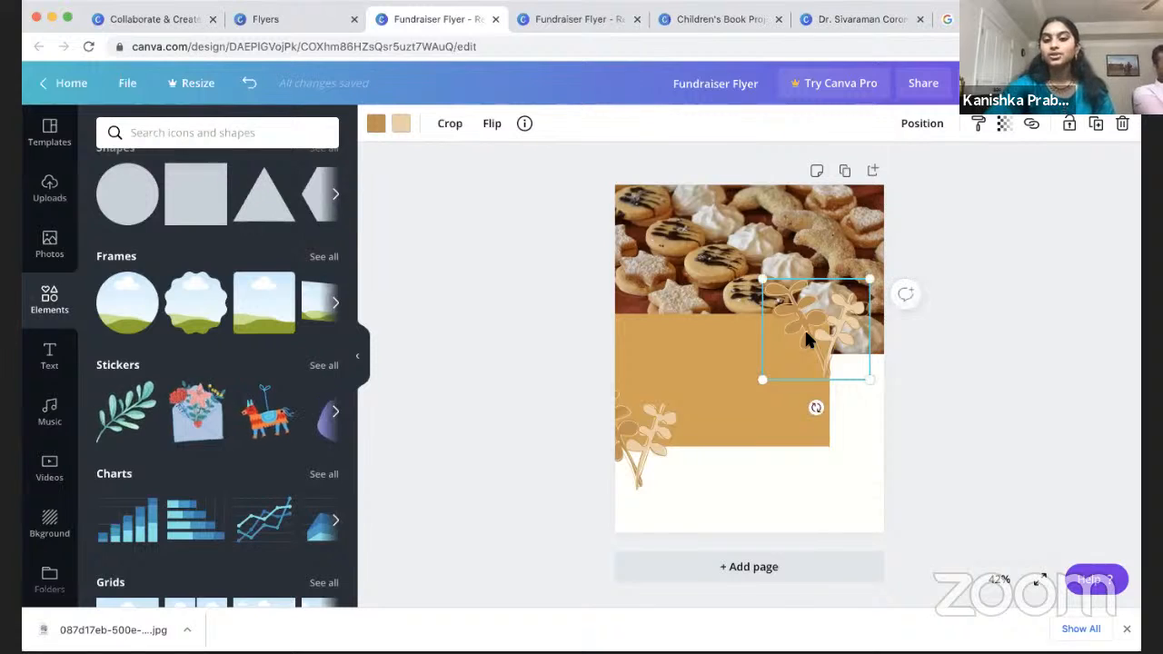
pyautogui.click(375, 123)
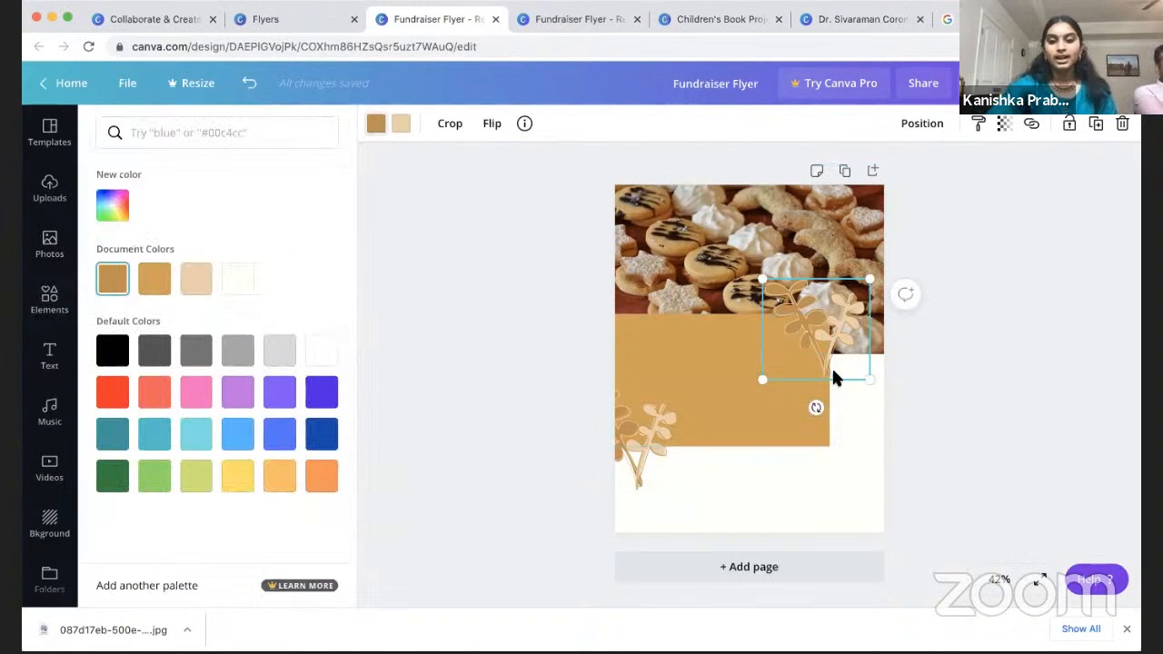
pyautogui.click(114, 202)
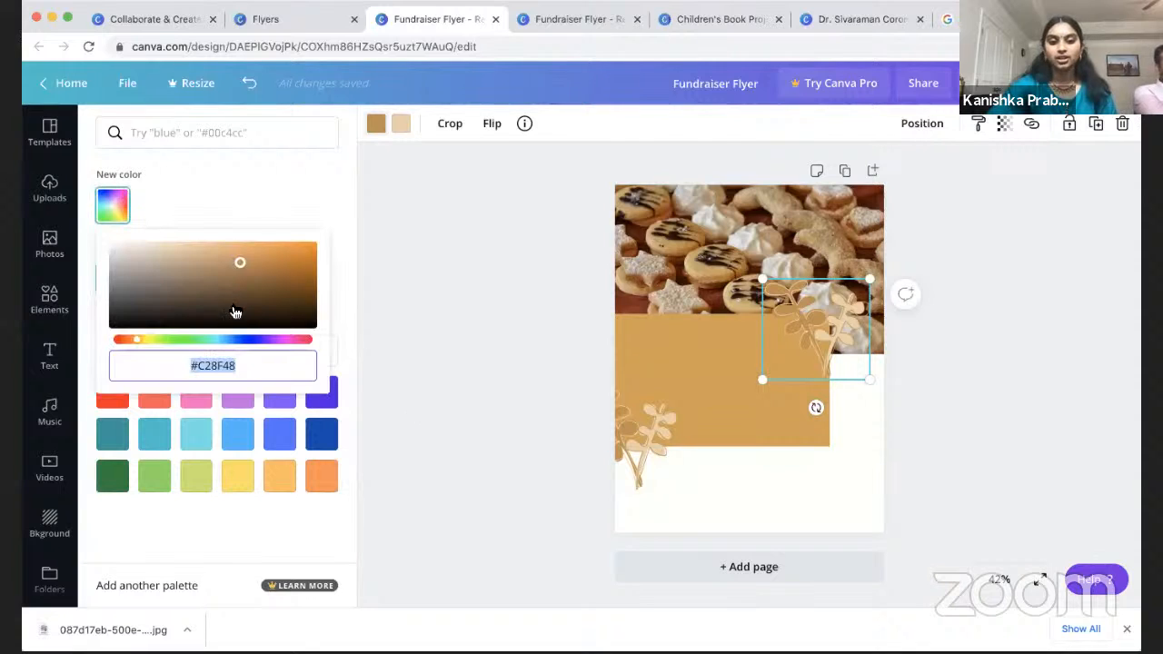
pyautogui.click(246, 293)
pyautogui.moveTo(246, 287)
pyautogui.mouseDown()
pyautogui.moveTo(235, 303)
pyautogui.moveTo(231, 286)
pyautogui.moveTo(257, 307)
pyautogui.mouseUp()
pyautogui.click(242, 297)
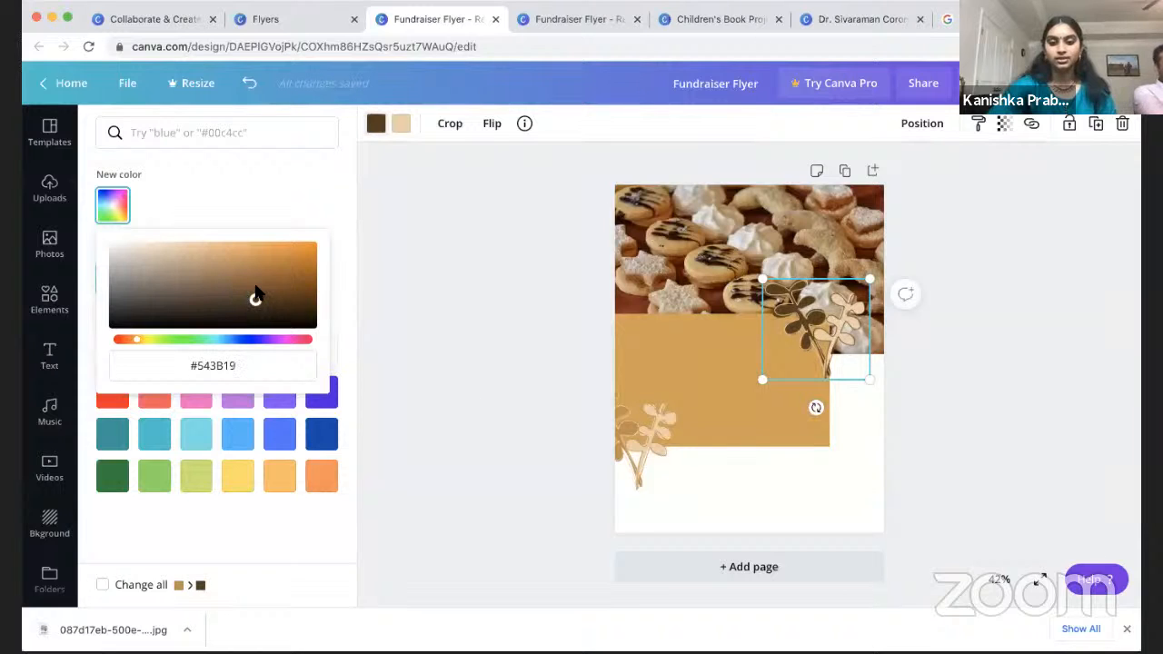
# Step: Give the lower-left leaf sprig the same dark brown from Document Colors
pyautogui.click(649, 441)
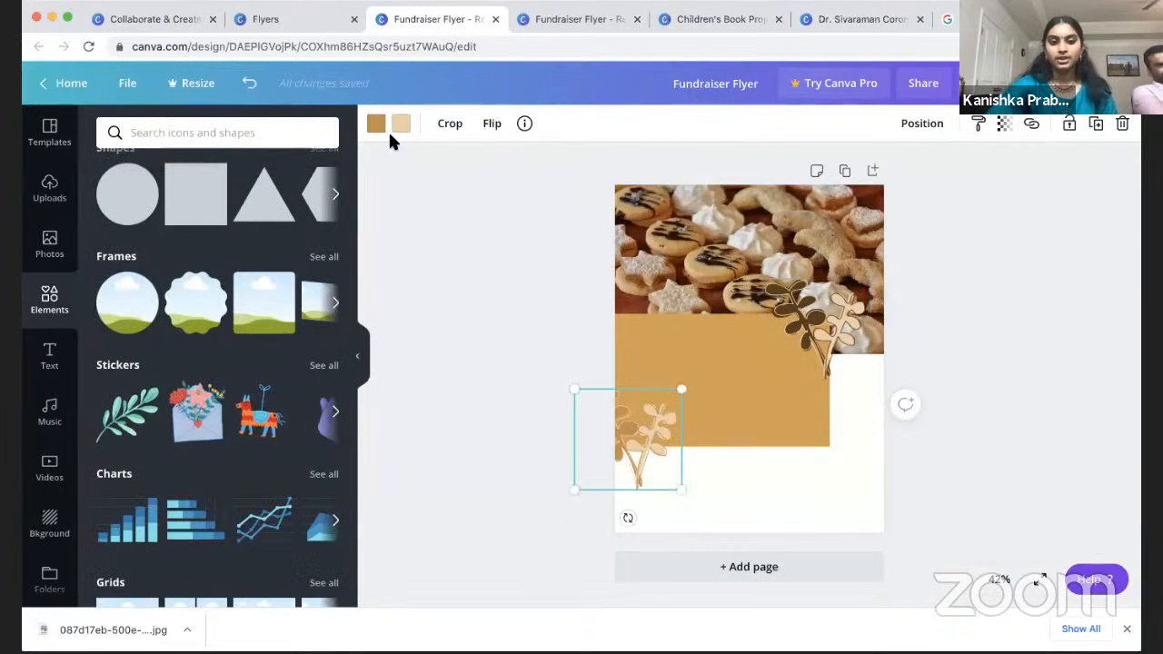
pyautogui.click(381, 136)
pyautogui.click(112, 278)
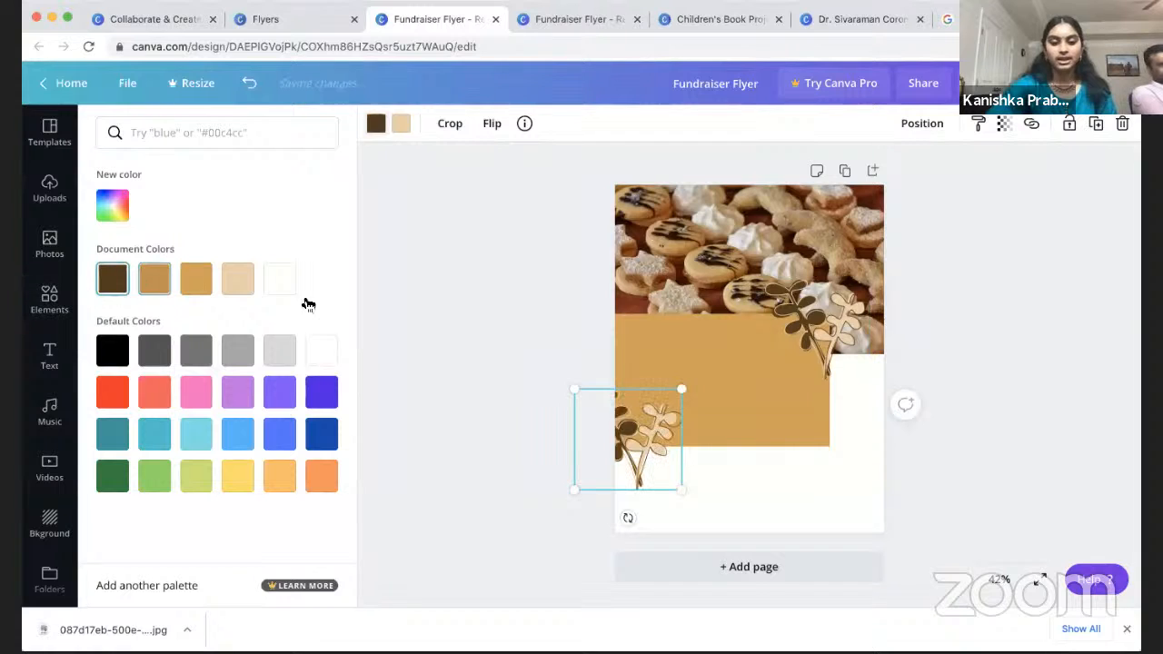
pyautogui.click(388, 315)
pyautogui.click(1013, 429)
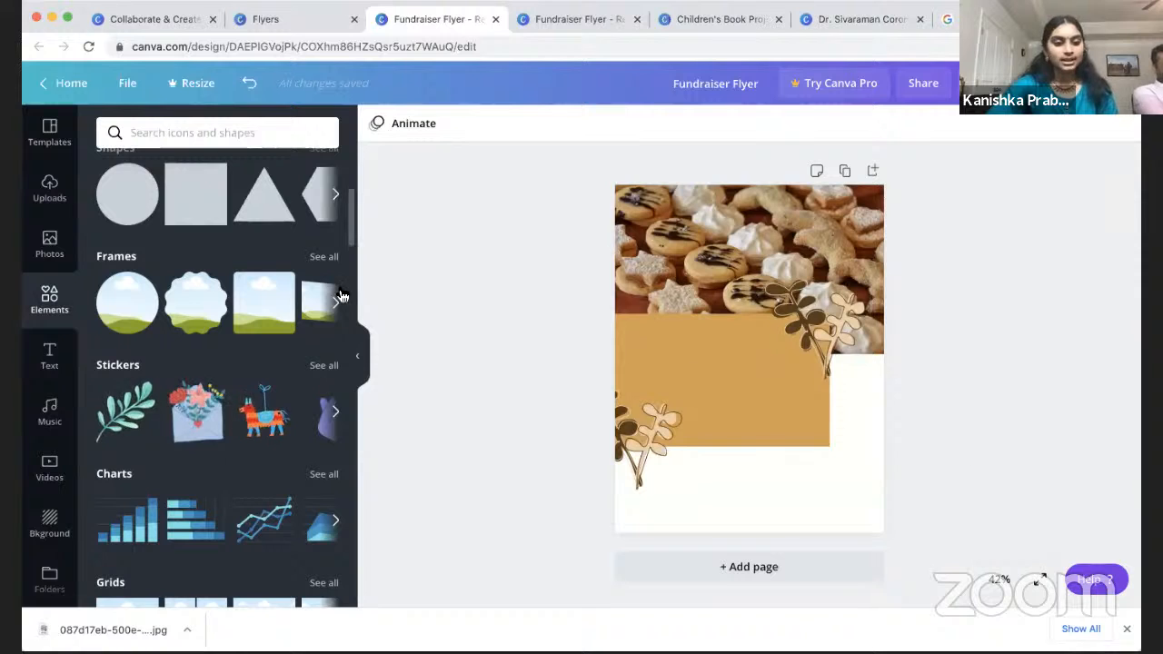
# Step: Search elements for 'cookies' and add a small round cookie sticker at the flyer's right edge
pyautogui.scroll(5, 218, 273)
pyautogui.click(239, 132)
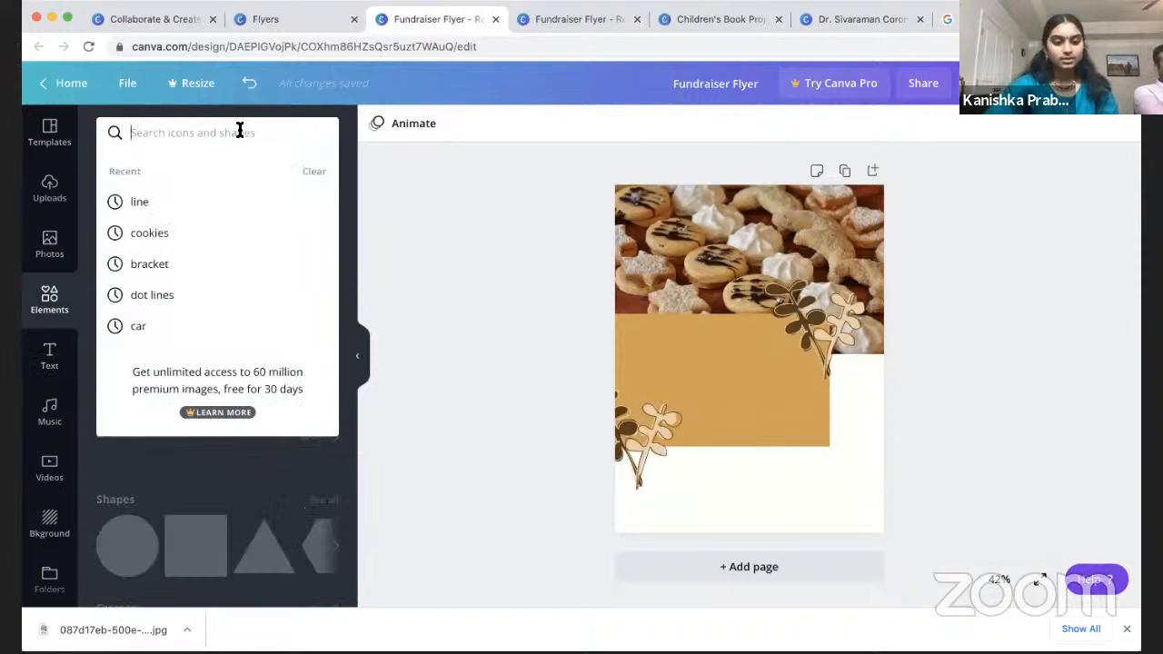
pyautogui.write('cookies')
pyautogui.press('Return')
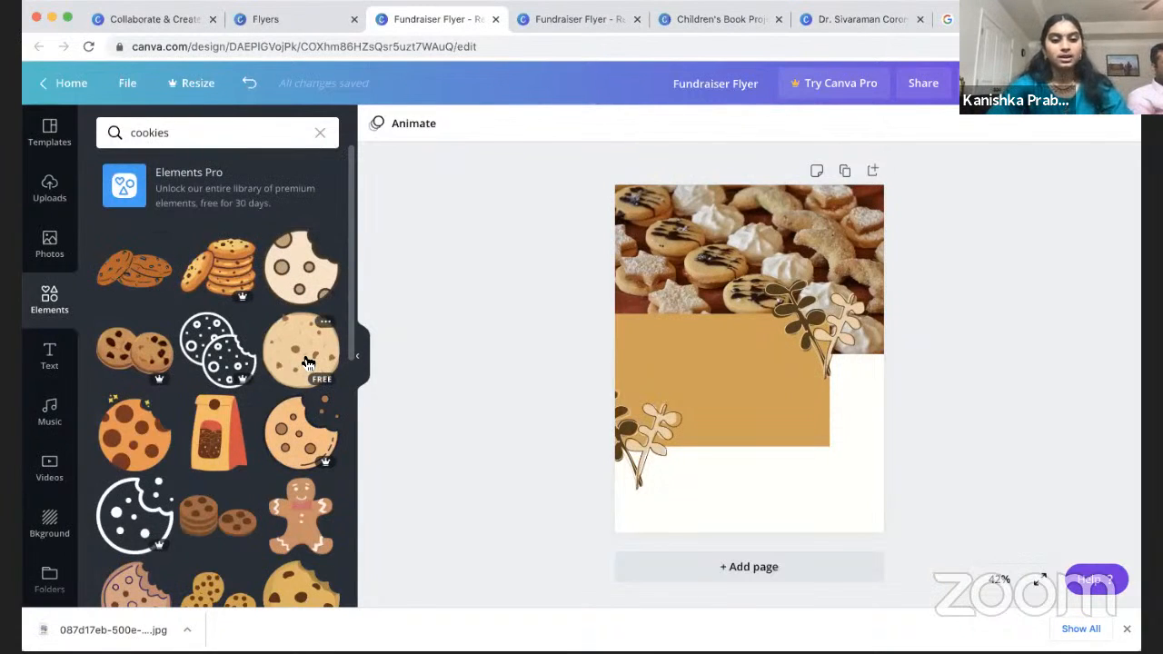
pyautogui.moveTo(320, 360); pyautogui.dragTo(840, 443)
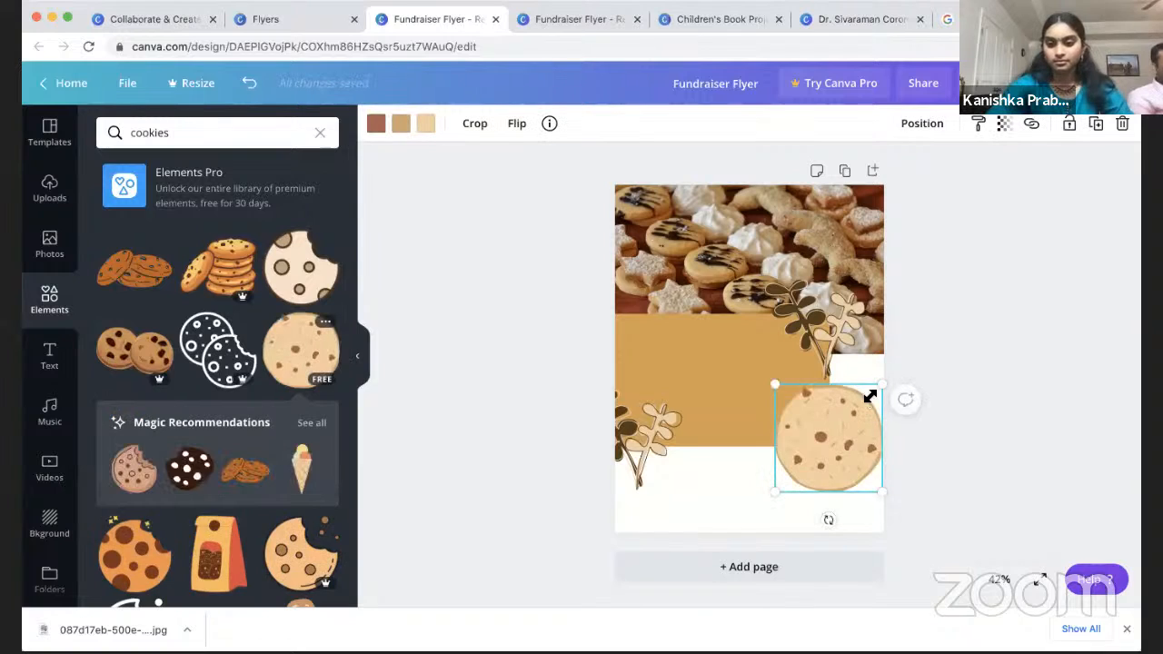
pyautogui.moveTo(879, 387); pyautogui.dragTo(829, 433)
pyautogui.moveTo(805, 475); pyautogui.dragTo(864, 454)
# Step: Add a 2 by 2.6 cookie-bag sticker beneath the cookie at bottom right
pyautogui.moveTo(218, 550); pyautogui.dragTo(749, 409)
pyautogui.moveTo(806, 366); pyautogui.dragTo(762, 423)
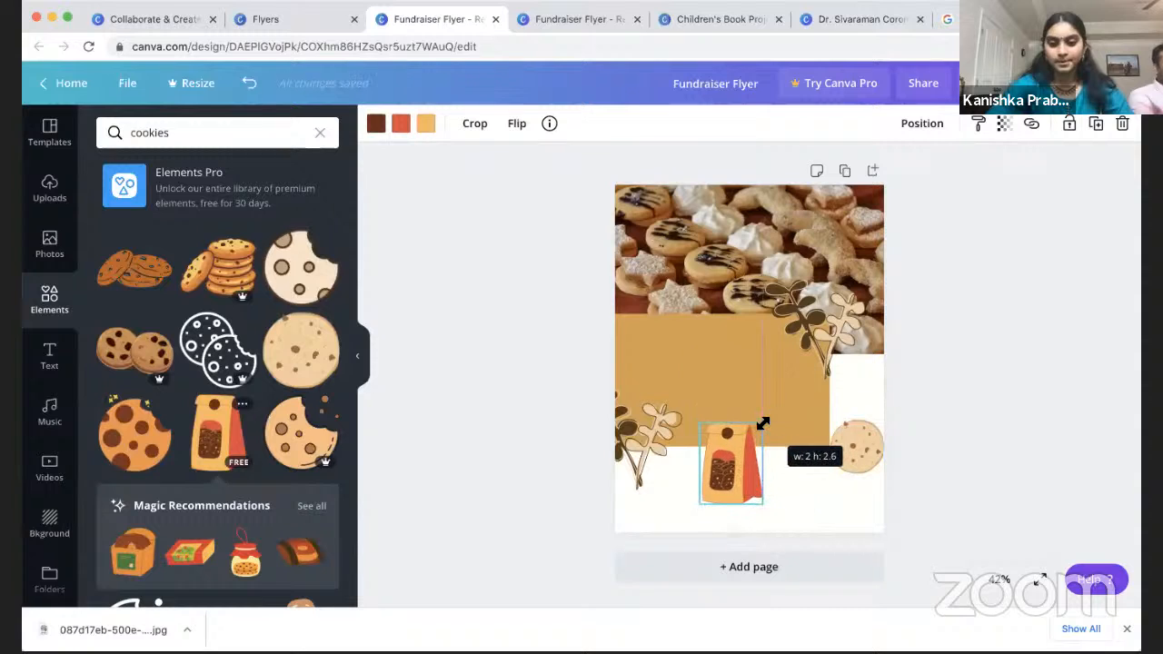
pyautogui.moveTo(722, 465); pyautogui.dragTo(863, 489)
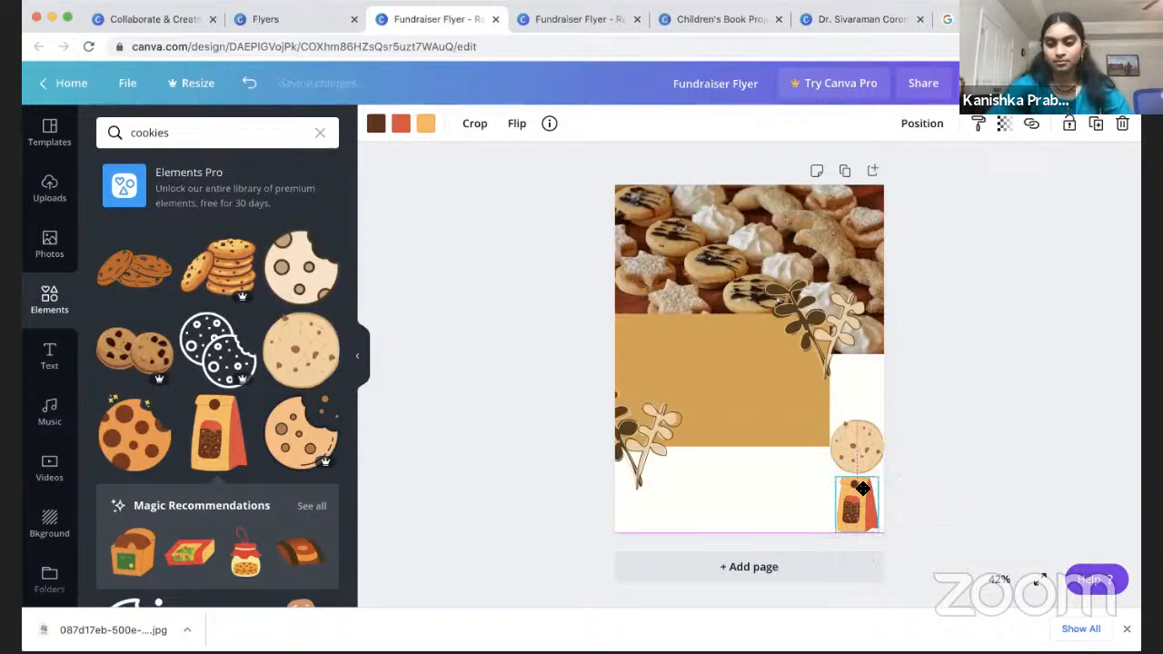
pyautogui.click(987, 408)
# Step: Add a small cup-of-cookie sticker stacked above the round cookie
pyautogui.scroll(-5, 208, 431)
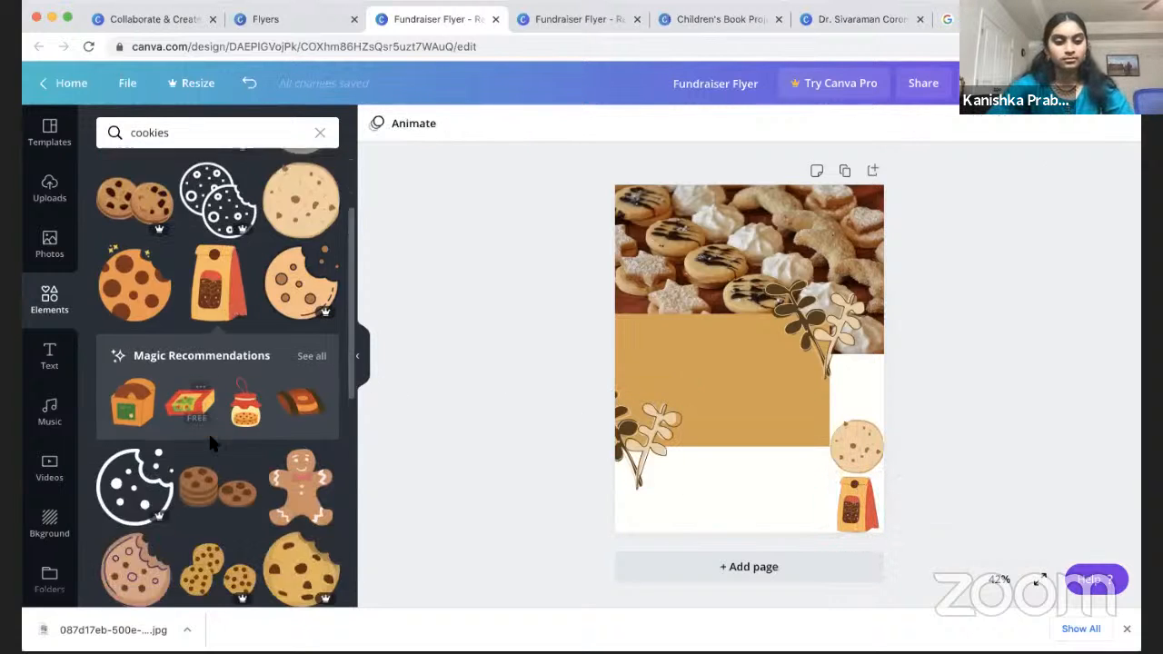
pyautogui.scroll(-10, 213, 446)
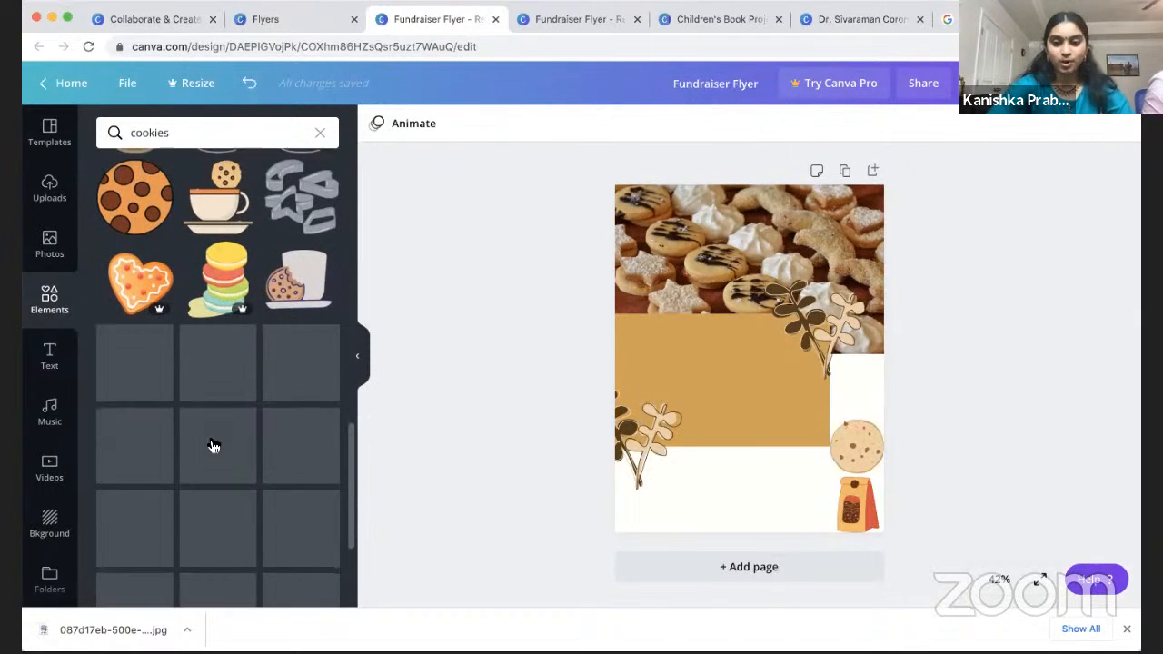
pyautogui.scroll(-5, 211, 441)
pyautogui.scroll(-5, 210, 446)
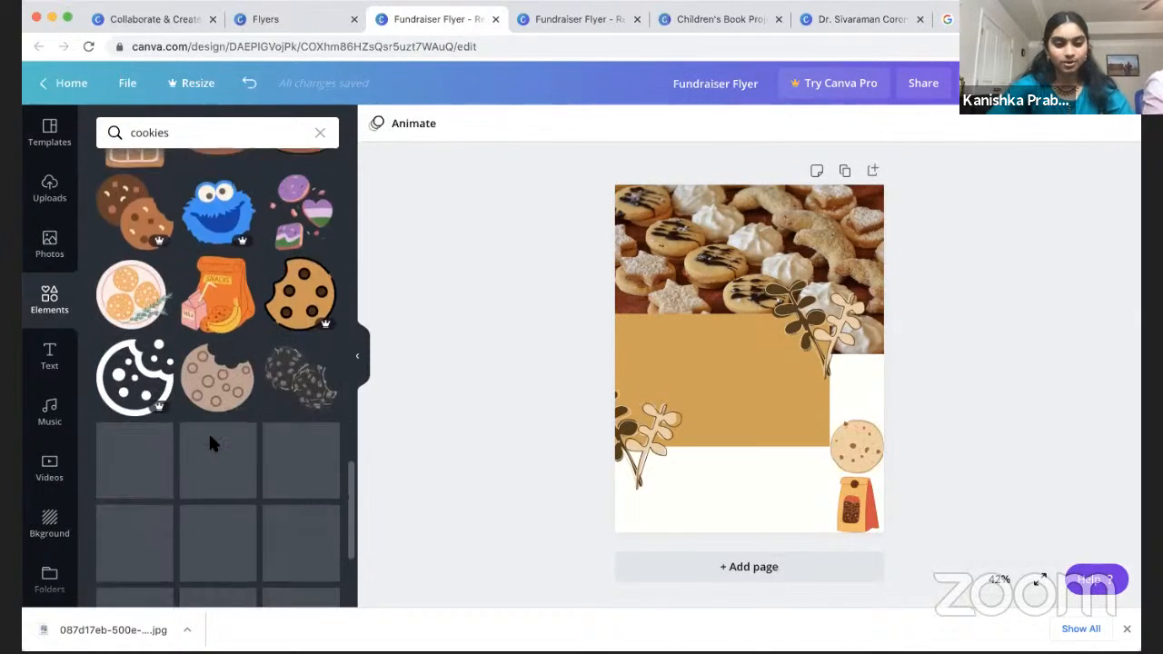
pyautogui.scroll(-1, 210, 446)
pyautogui.moveTo(135, 343); pyautogui.dragTo(745, 390)
pyautogui.moveTo(796, 359); pyautogui.dragTo(871, 376)
pyautogui.click(947, 445)
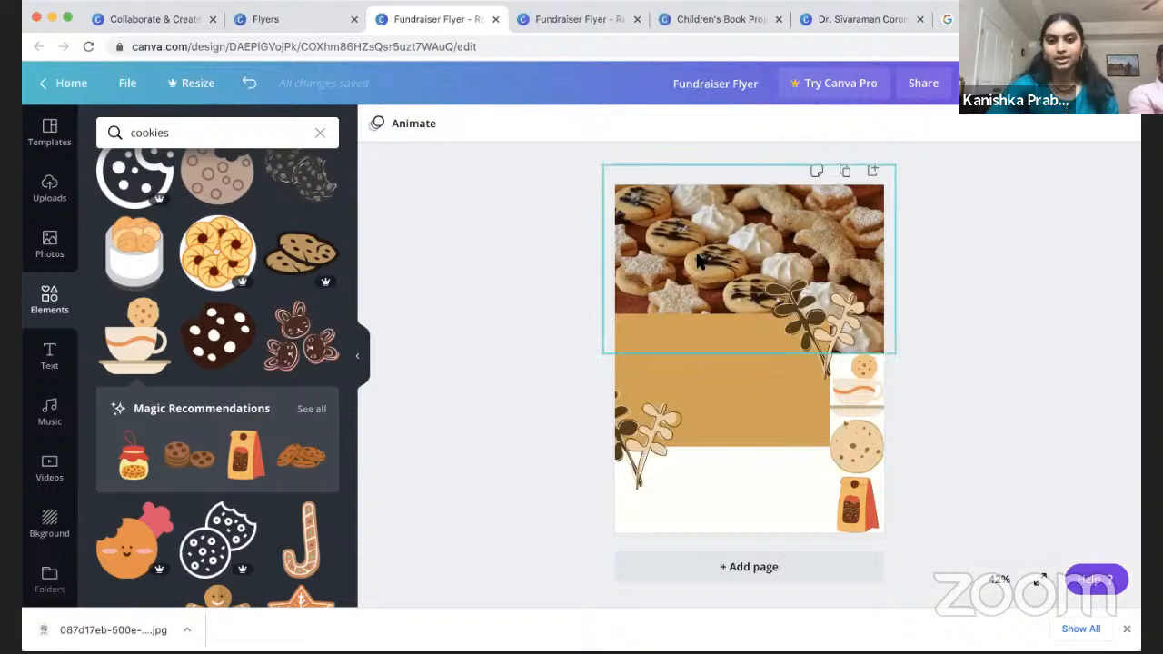
# Step: Compare with the finished reference flyer, then return to the working flyer's Text panel
pyautogui.click(587, 29)
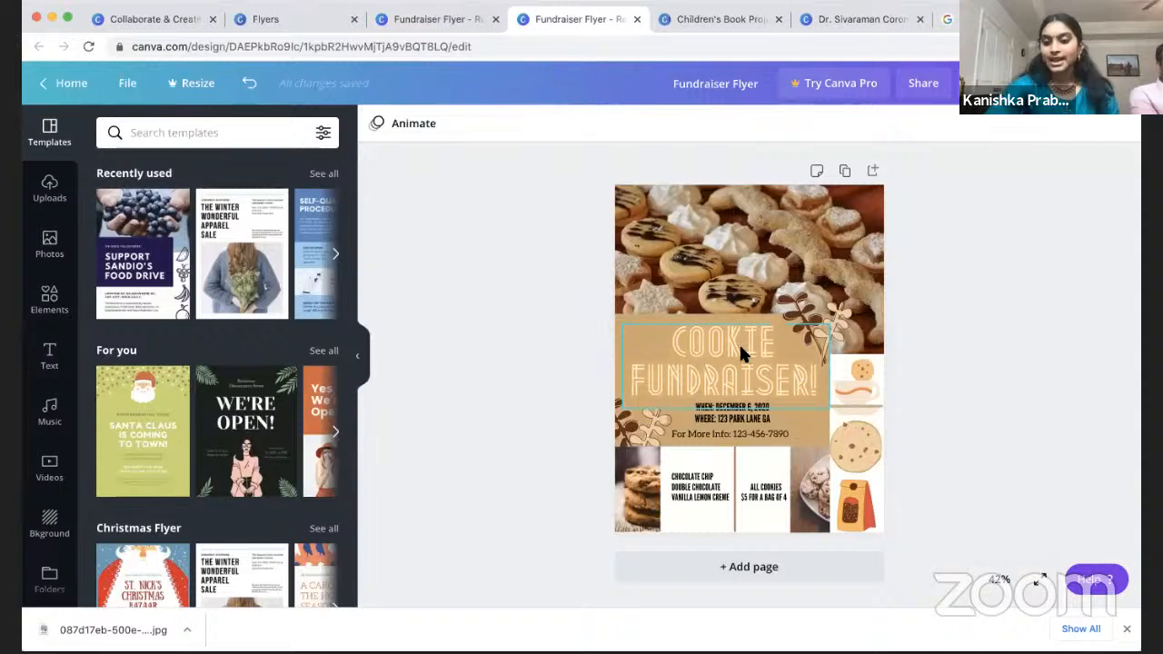
pyautogui.click(420, 22)
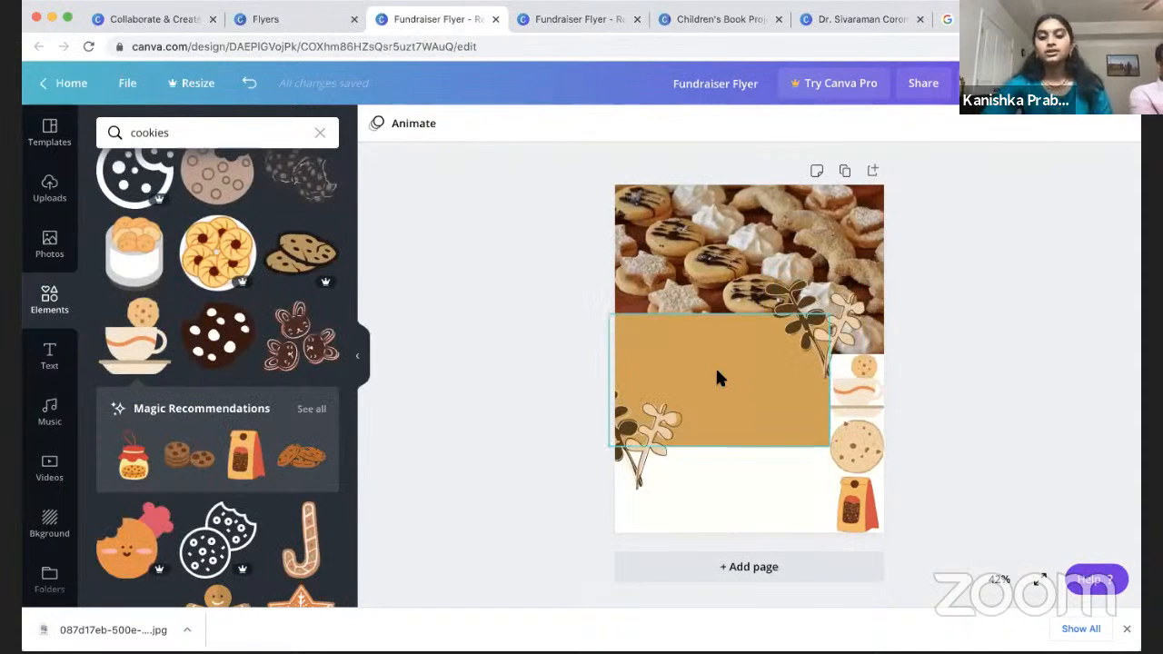
pyautogui.click(51, 364)
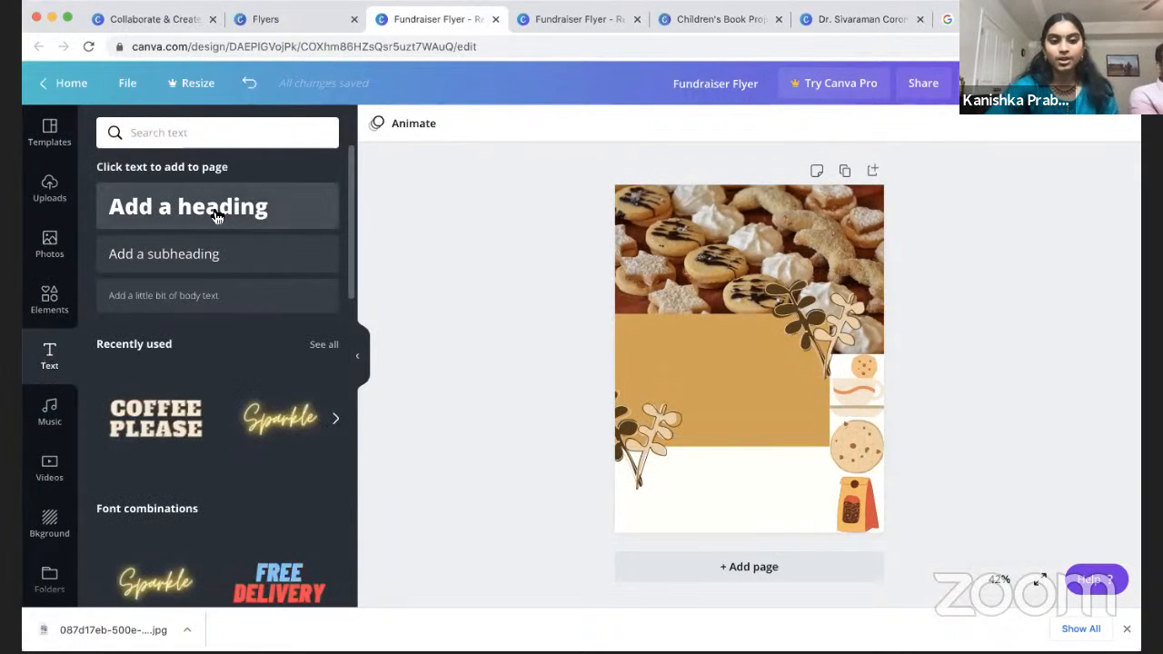
pyautogui.moveTo(216, 217); pyautogui.dragTo(738, 333)
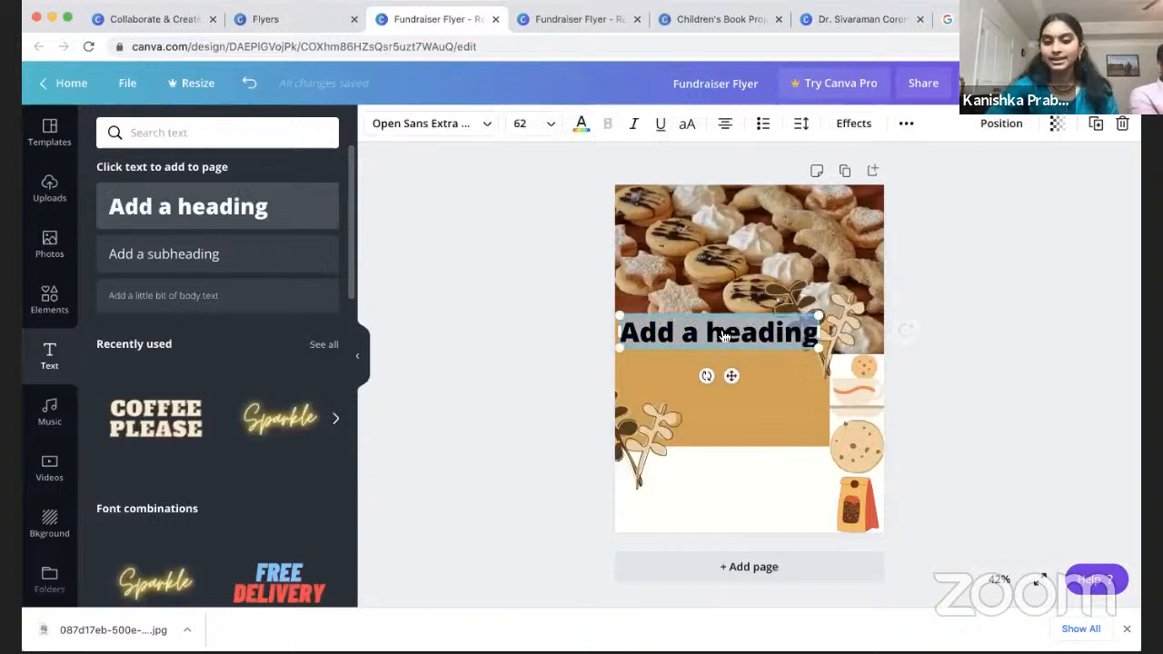
pyautogui.click(463, 129)
pyautogui.scroll(-5, 166, 423)
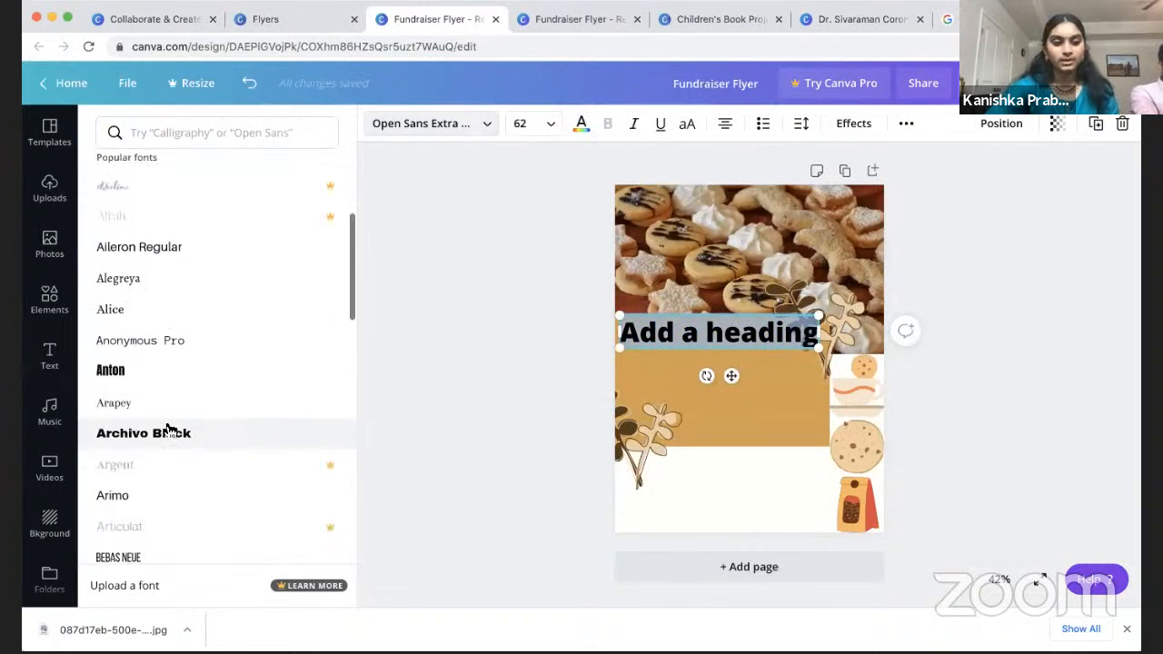
pyautogui.scroll(-5, 167, 424)
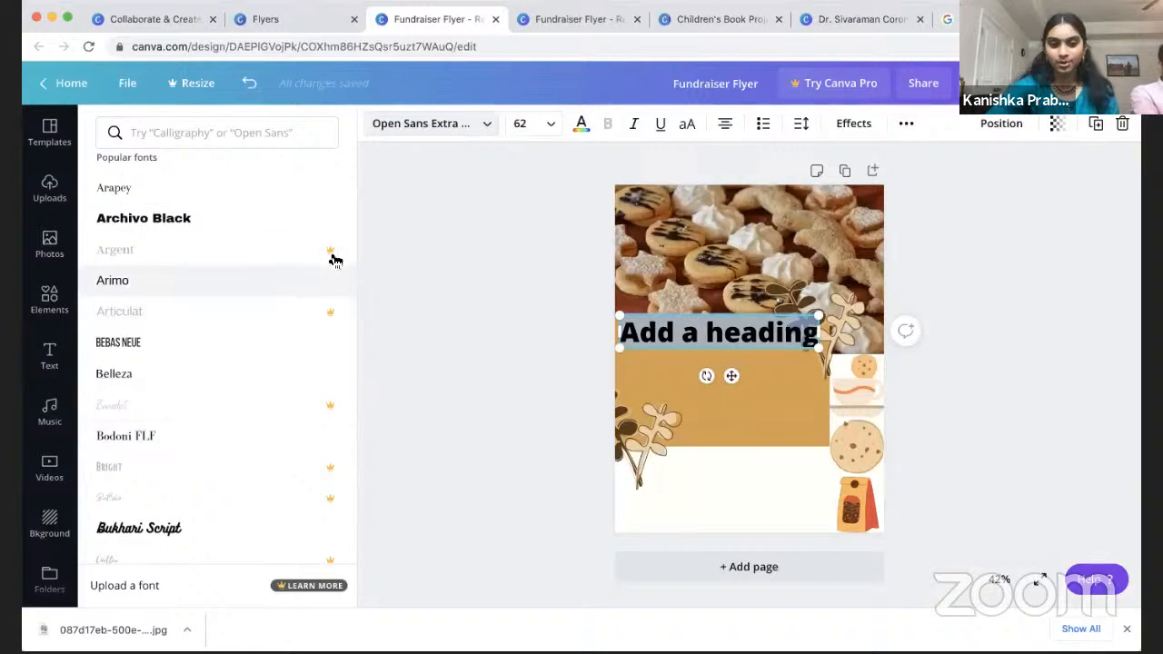
pyautogui.scroll(6, 323, 400)
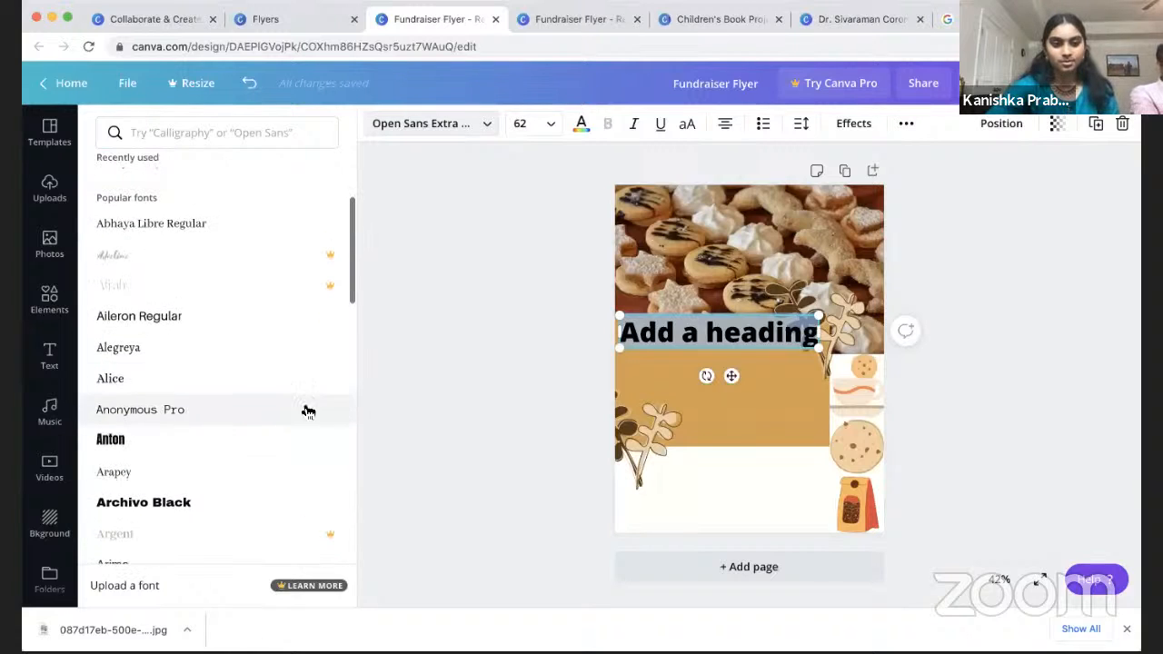
pyautogui.click(201, 323)
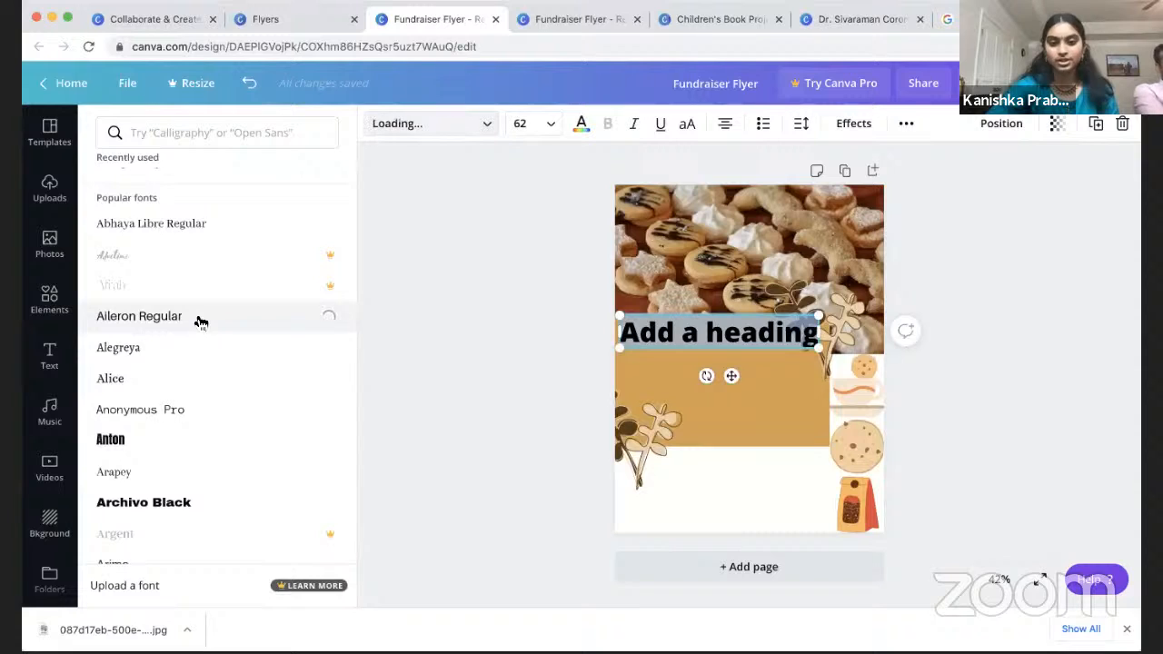
pyautogui.scroll(4, 198, 322)
pyautogui.click(192, 389)
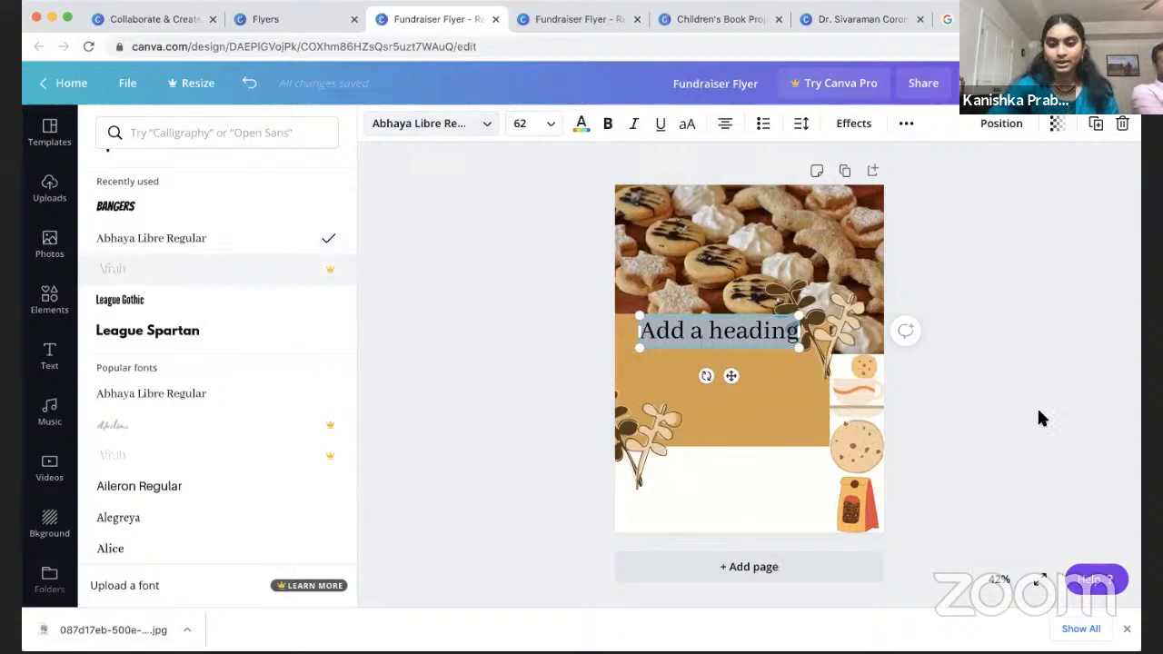
pyautogui.click(754, 332)
pyautogui.click(985, 363)
pyautogui.click(724, 341)
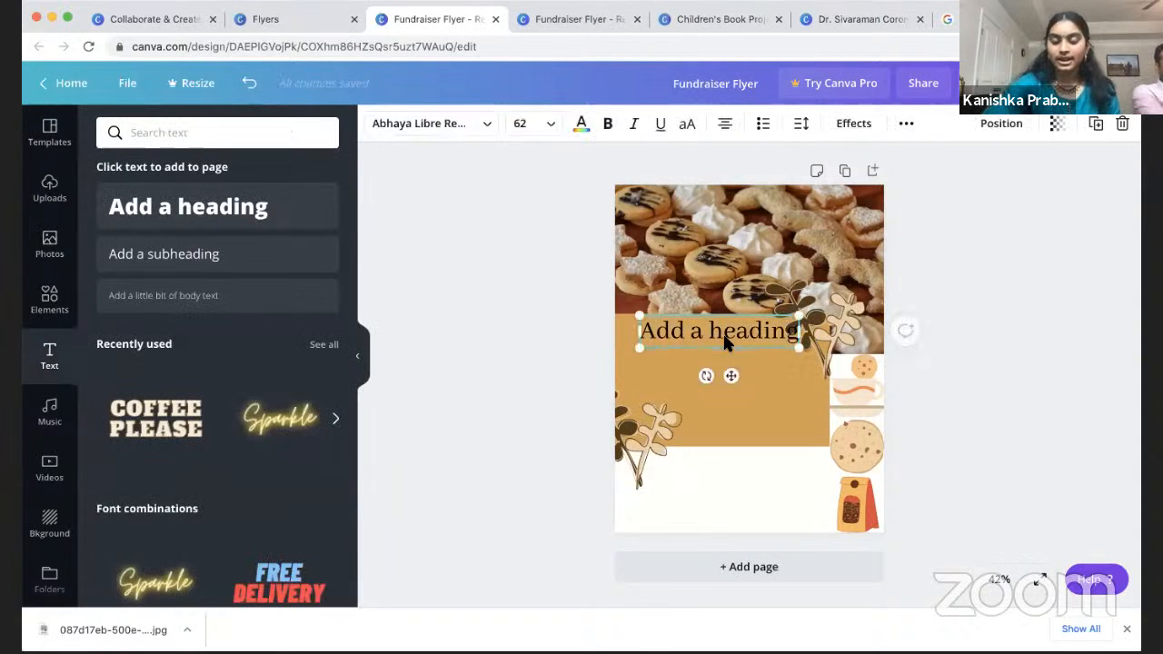
pyautogui.press('BackSpace')
pyautogui.scroll(-3, 182, 309)
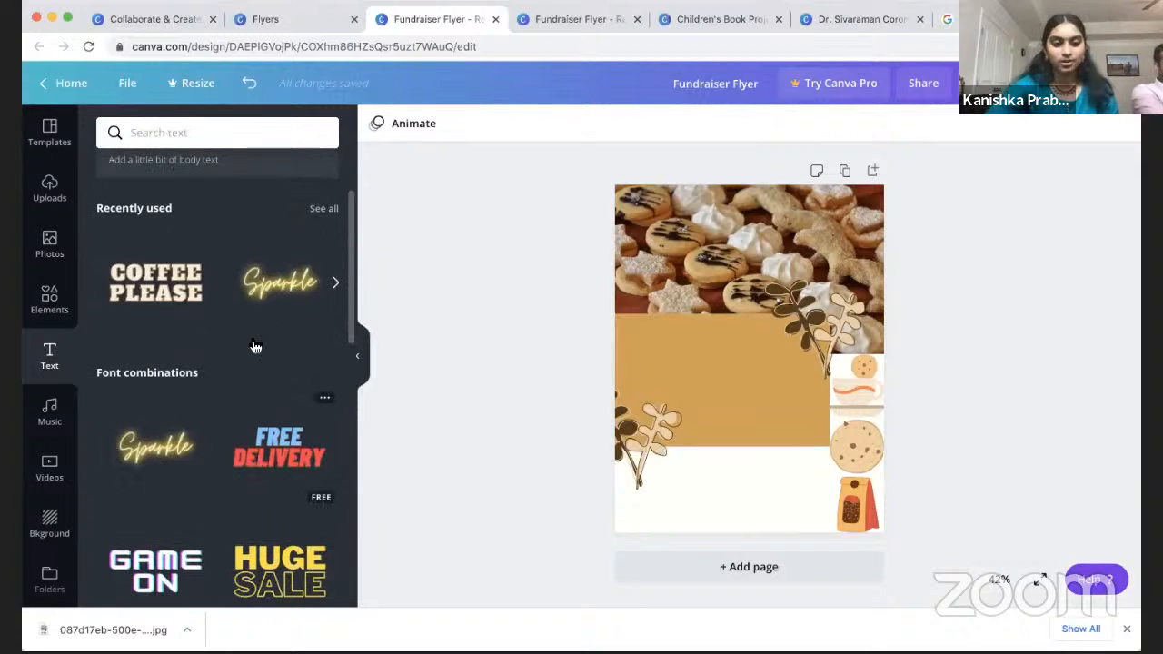
# Step: Drag the Now Showing font combination from the Text panel onto the tan block
pyautogui.scroll(-10, 256, 346)
pyautogui.scroll(-3, 223, 467)
pyautogui.scroll(-6, 226, 474)
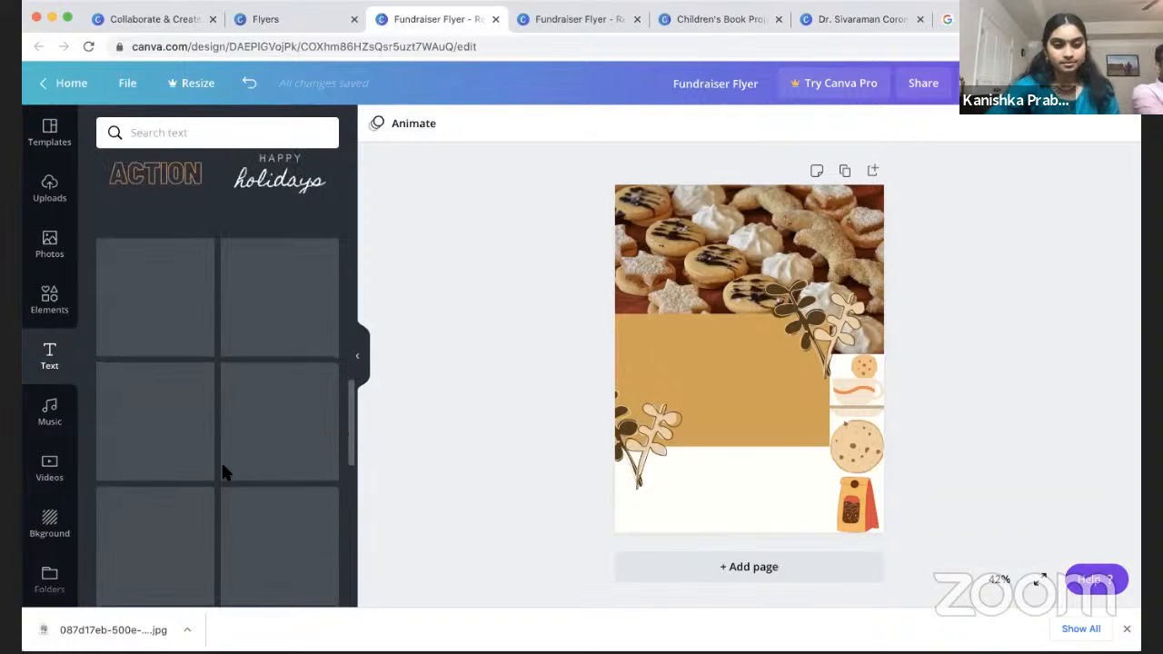
pyautogui.scroll(-2, 226, 475)
pyautogui.moveTo(279, 364); pyautogui.dragTo(681, 343)
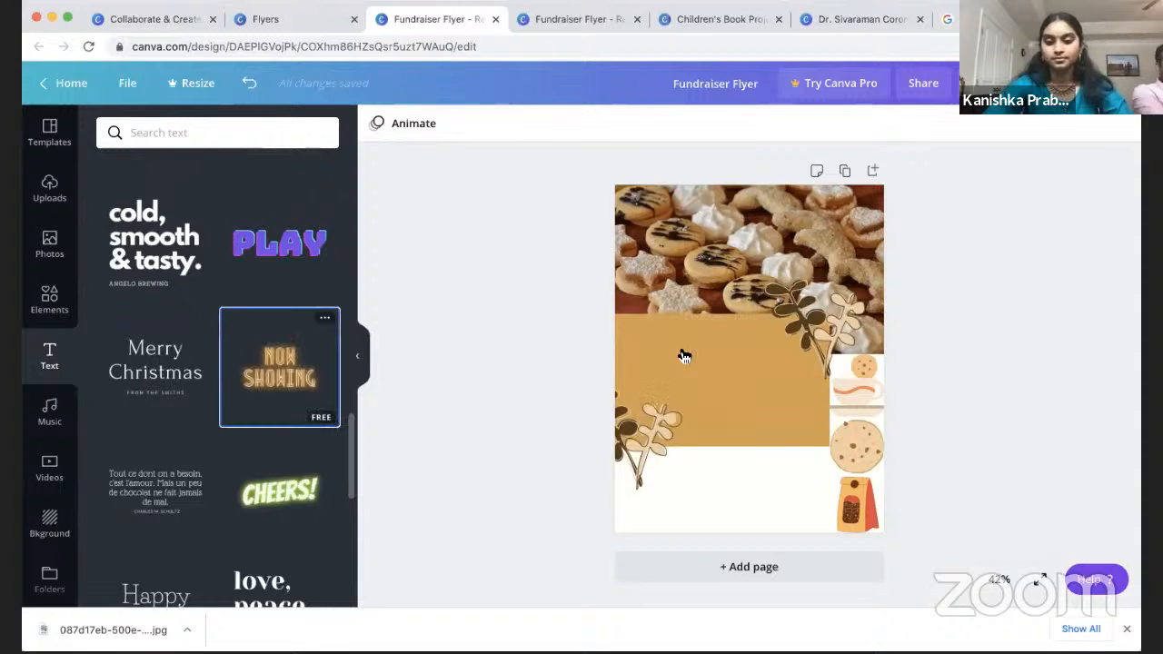
# Step: Replace the NOW SHOWING wording with COOKIE FUNDRAISER!
pyautogui.doubleClick(742, 369)
pyautogui.doubleClick(718, 313)
pyautogui.moveTo(663, 312); pyautogui.dragTo(772, 397)
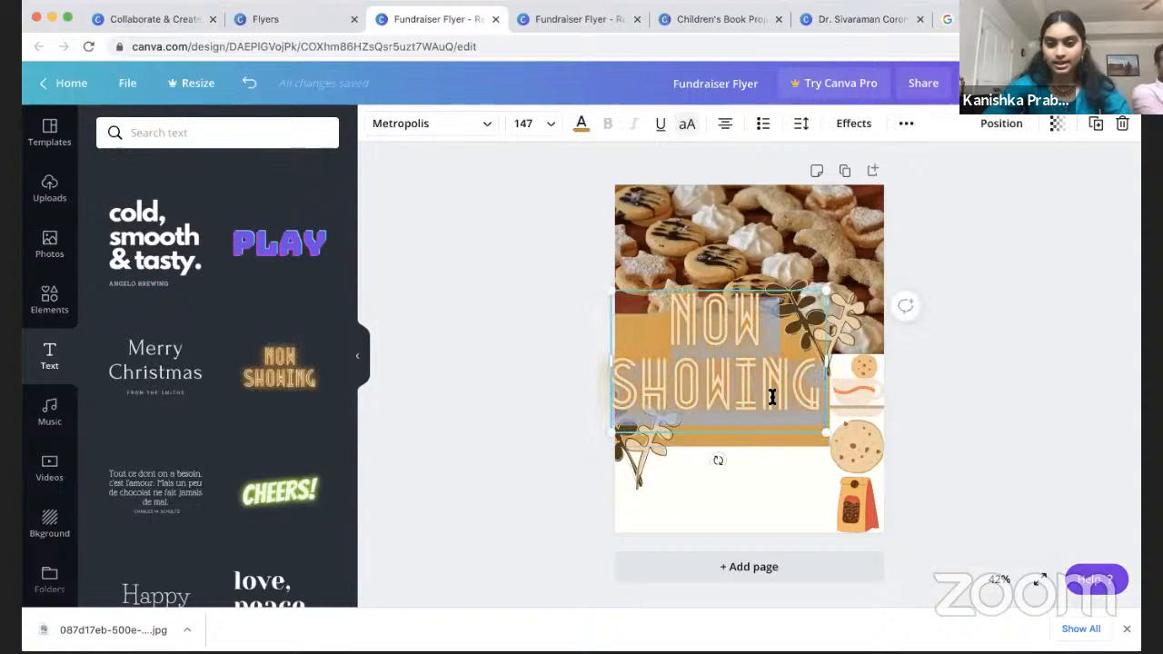
pyautogui.press('BackSpace')
pyautogui.write('COO')
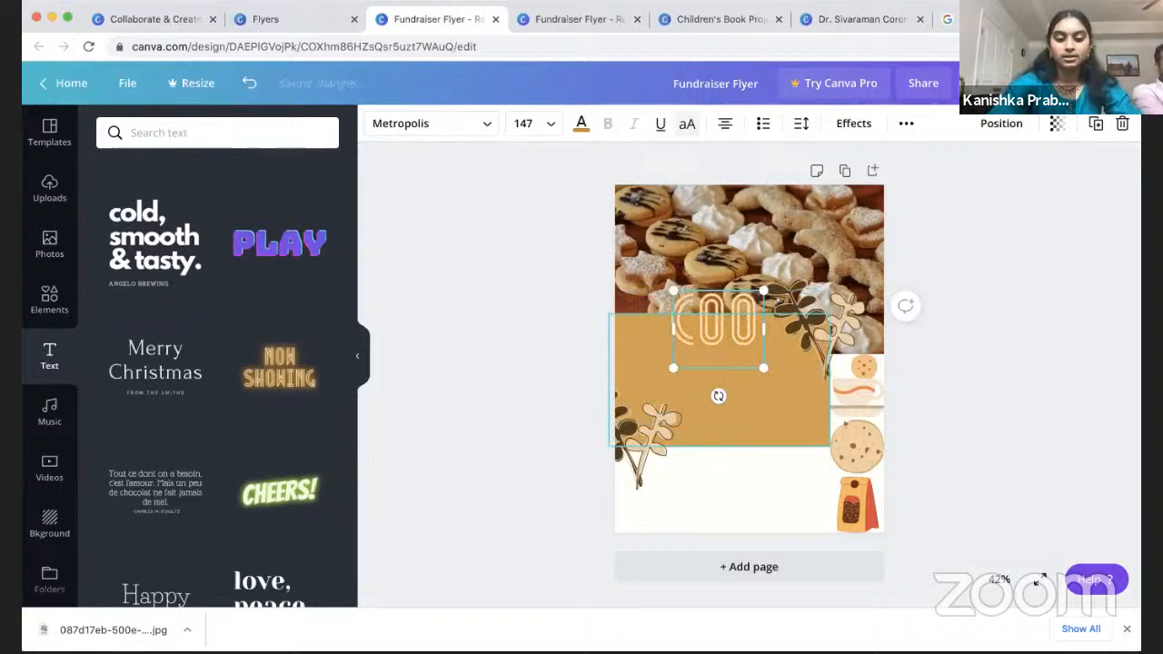
pyautogui.write('KIE FUNDRAISER')
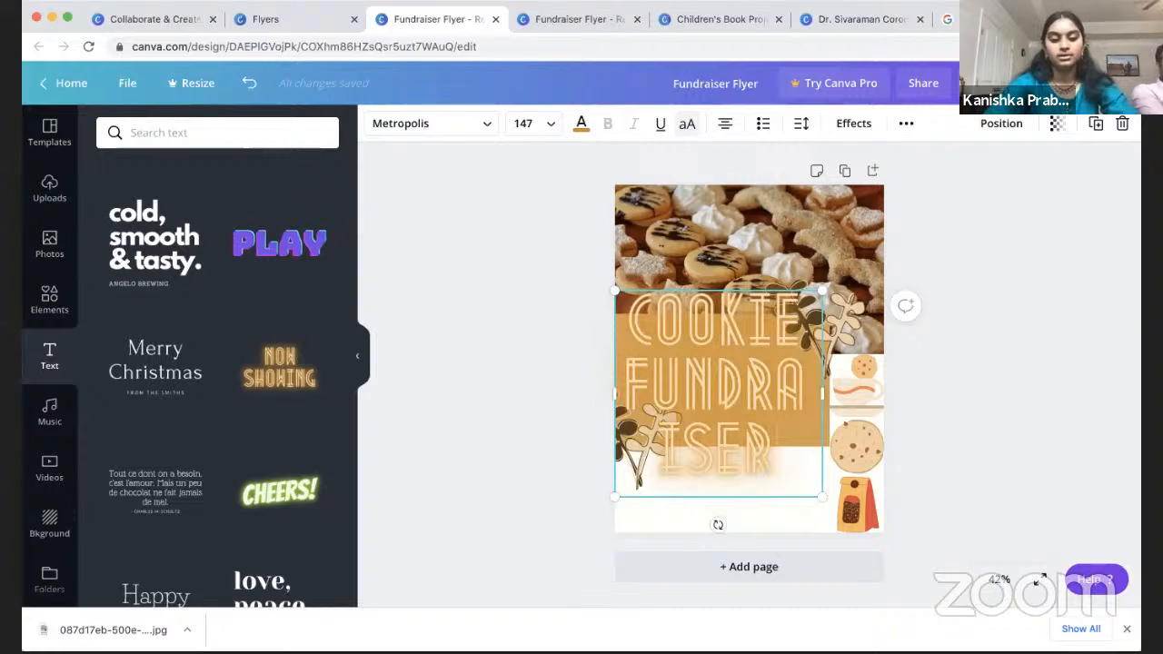
pyautogui.write('!')
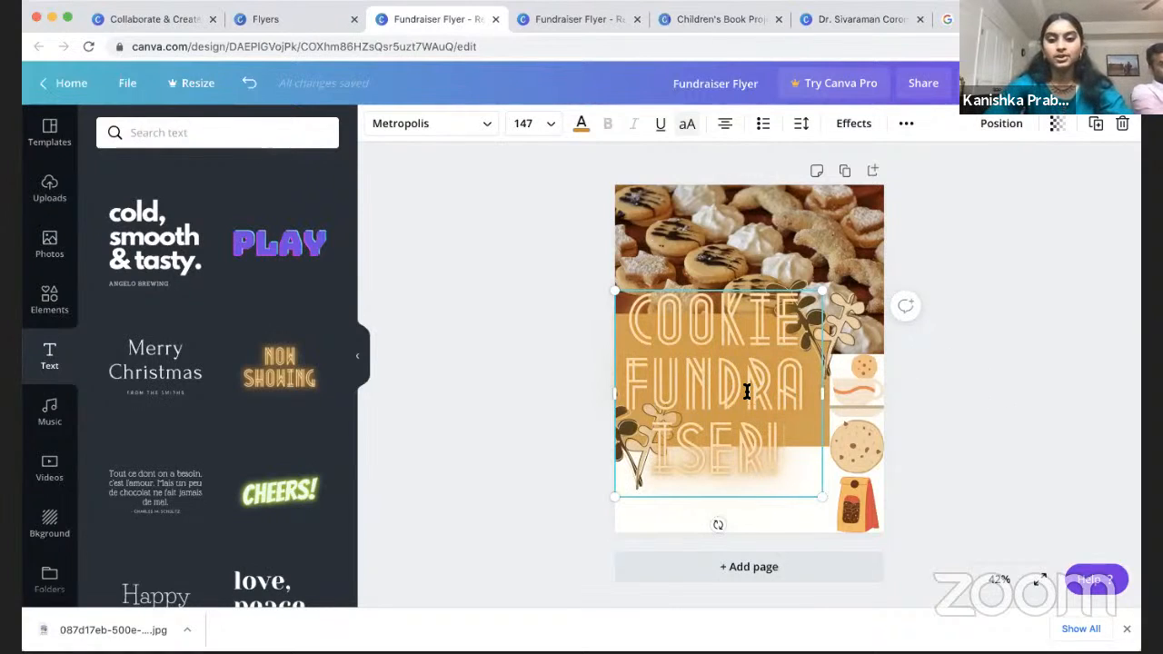
# Step: Set the COOKIE FUNDRAISER! title's font size to 96 after trying 88
pyautogui.tripleClick(747, 368)
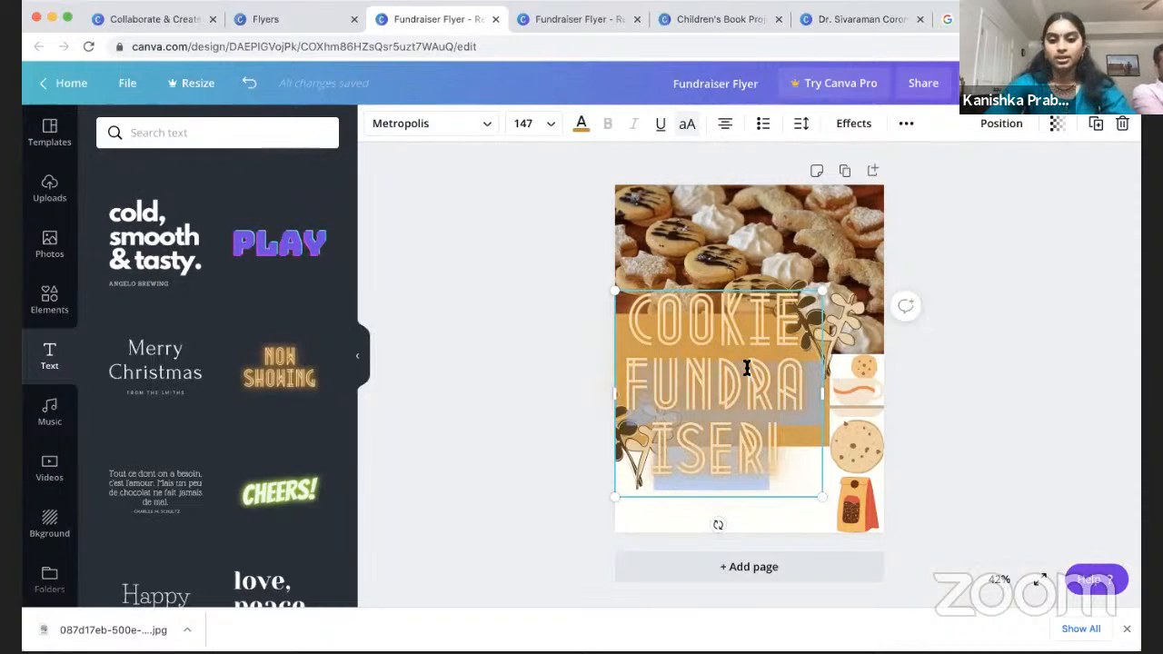
pyautogui.click(487, 128)
pyautogui.click(487, 128)
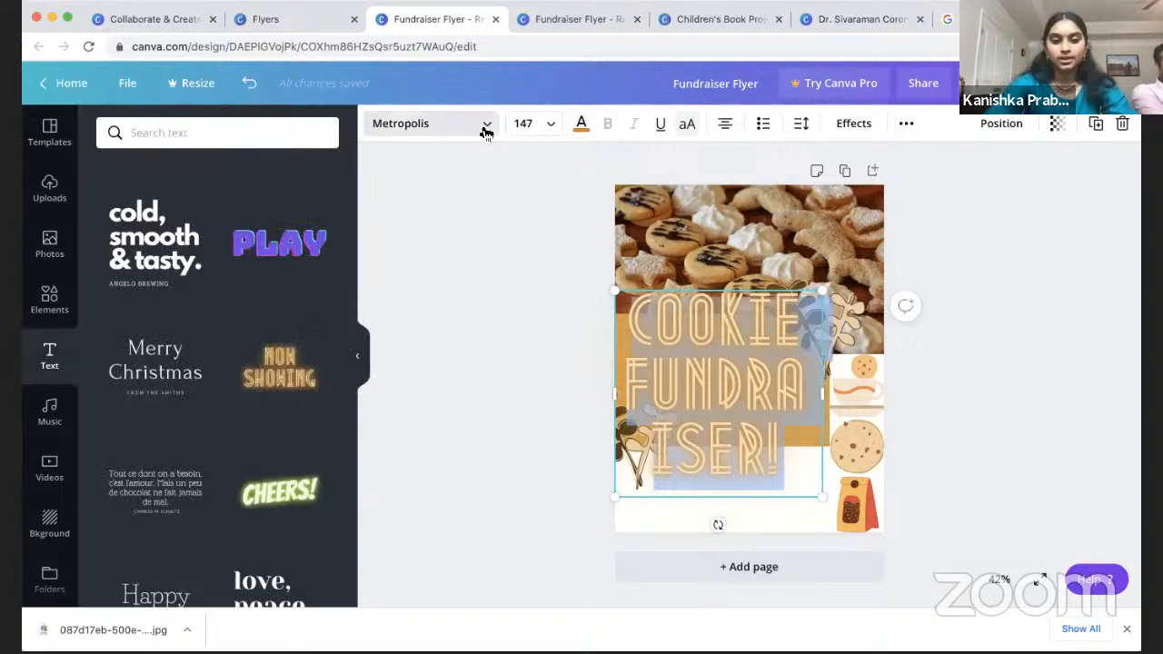
pyautogui.click(550, 124)
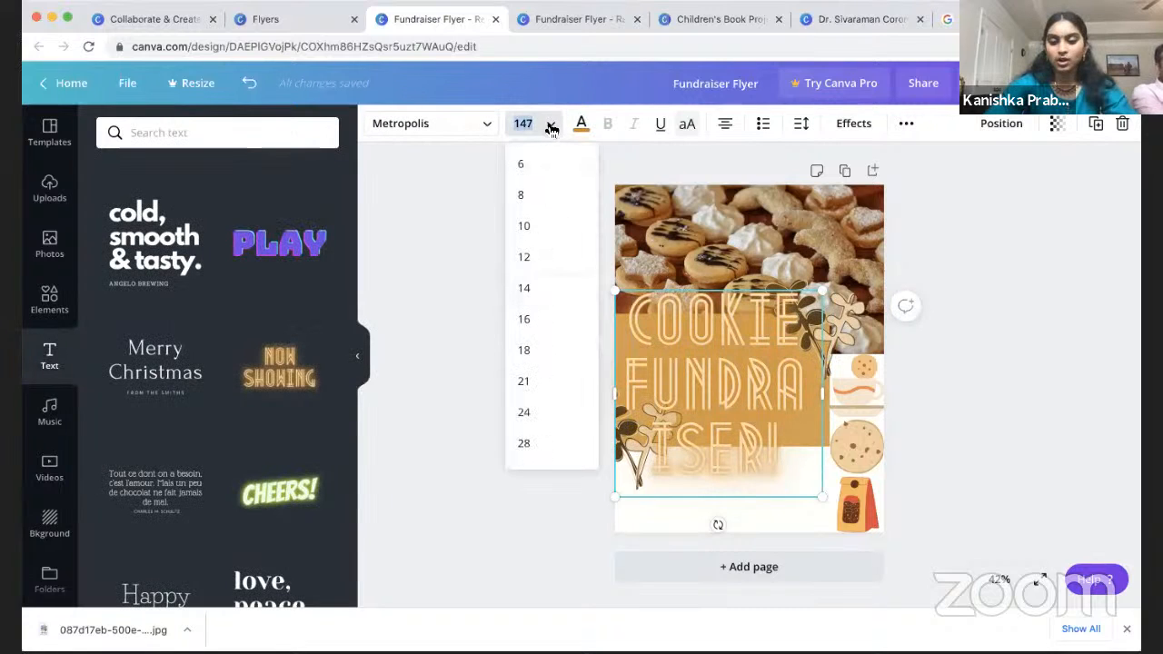
pyautogui.scroll(-5, 545, 340)
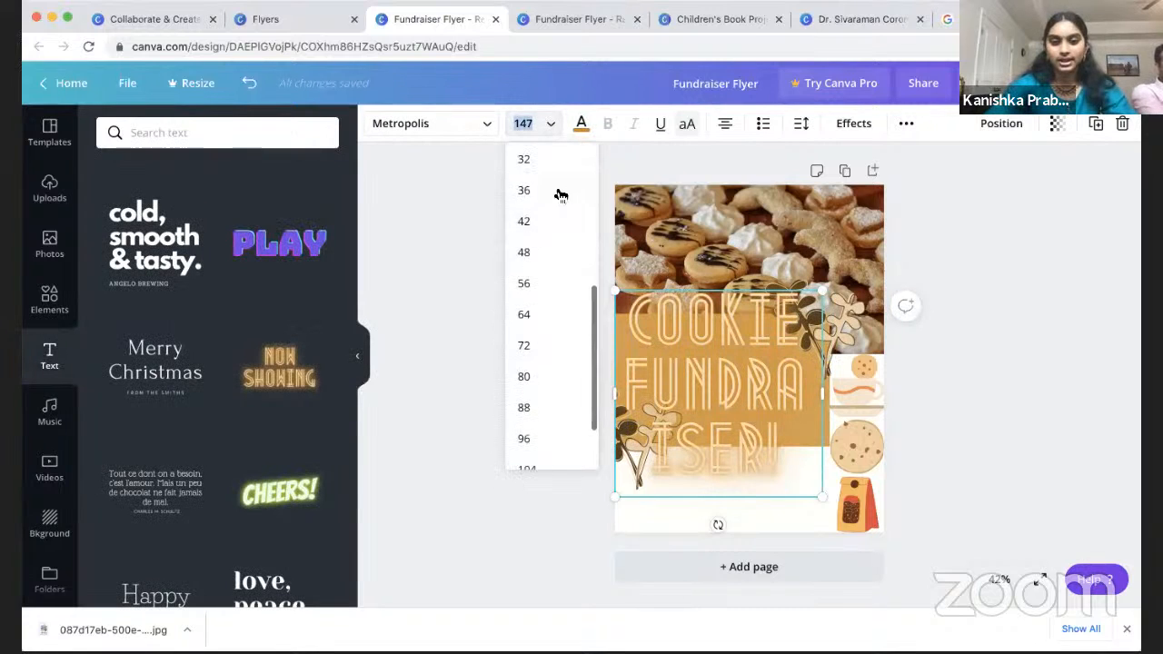
pyautogui.click(531, 407)
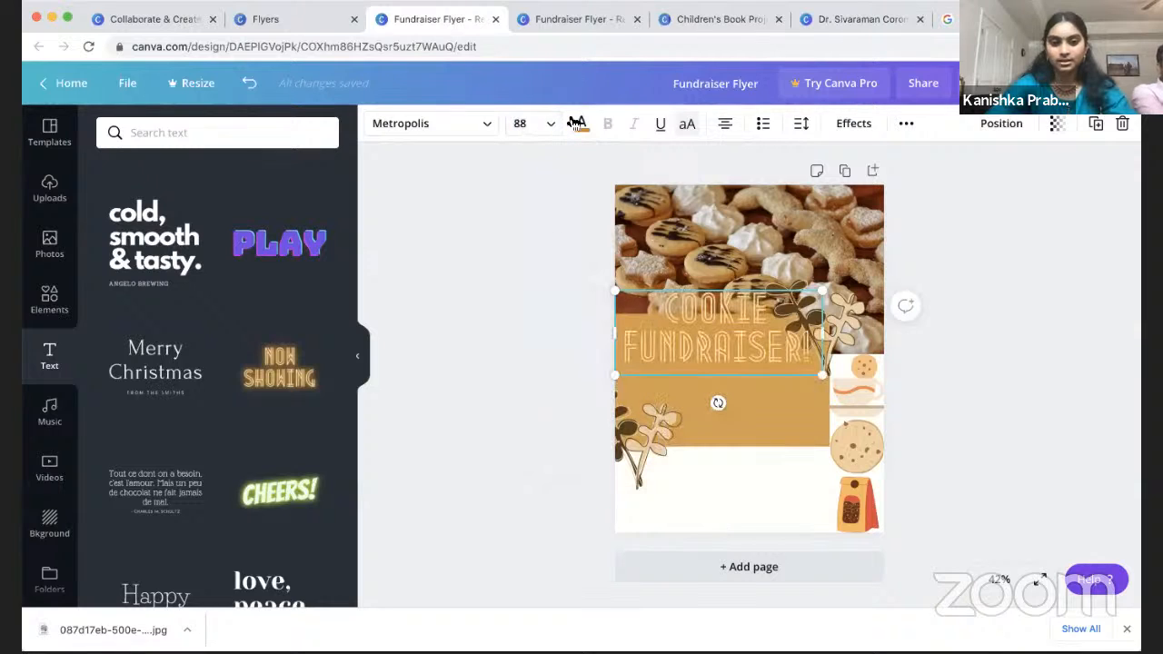
pyautogui.click(551, 126)
pyautogui.click(545, 354)
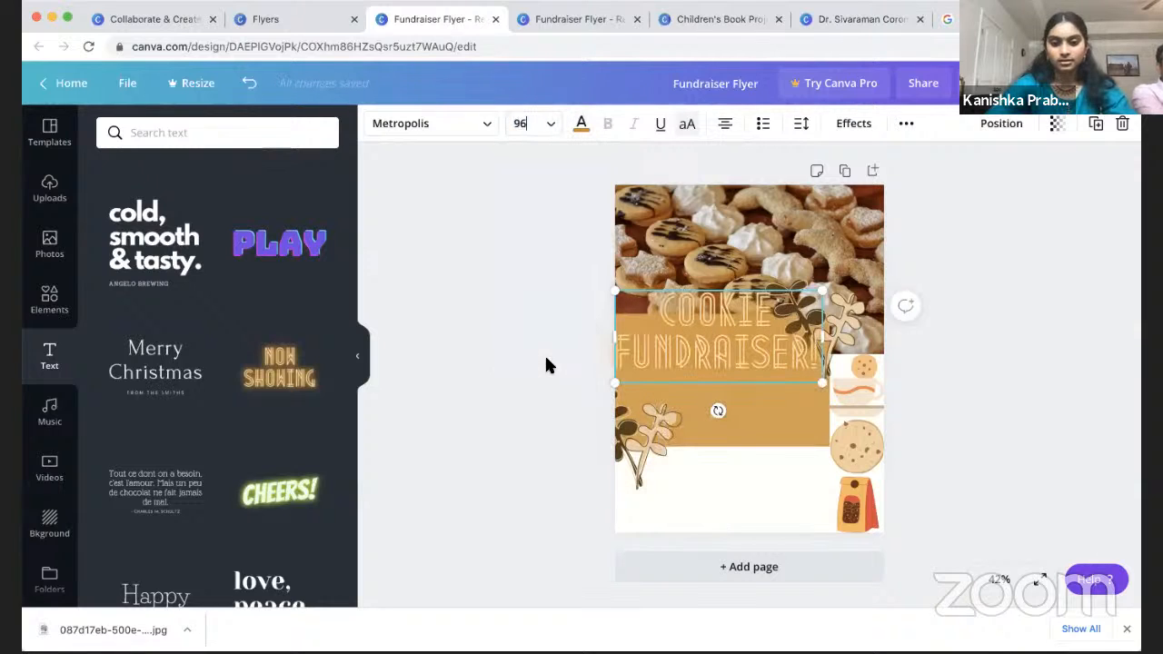
# Step: Make the title cream coloured and centre-aligned
pyautogui.click(582, 123)
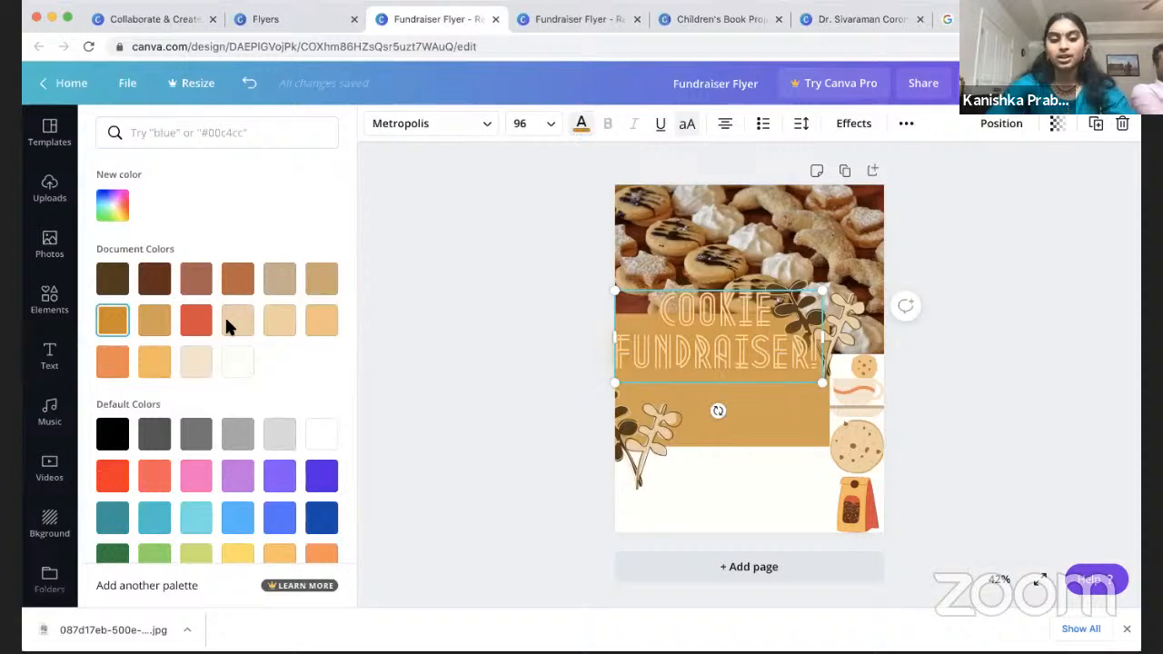
pyautogui.click(156, 372)
pyautogui.click(198, 376)
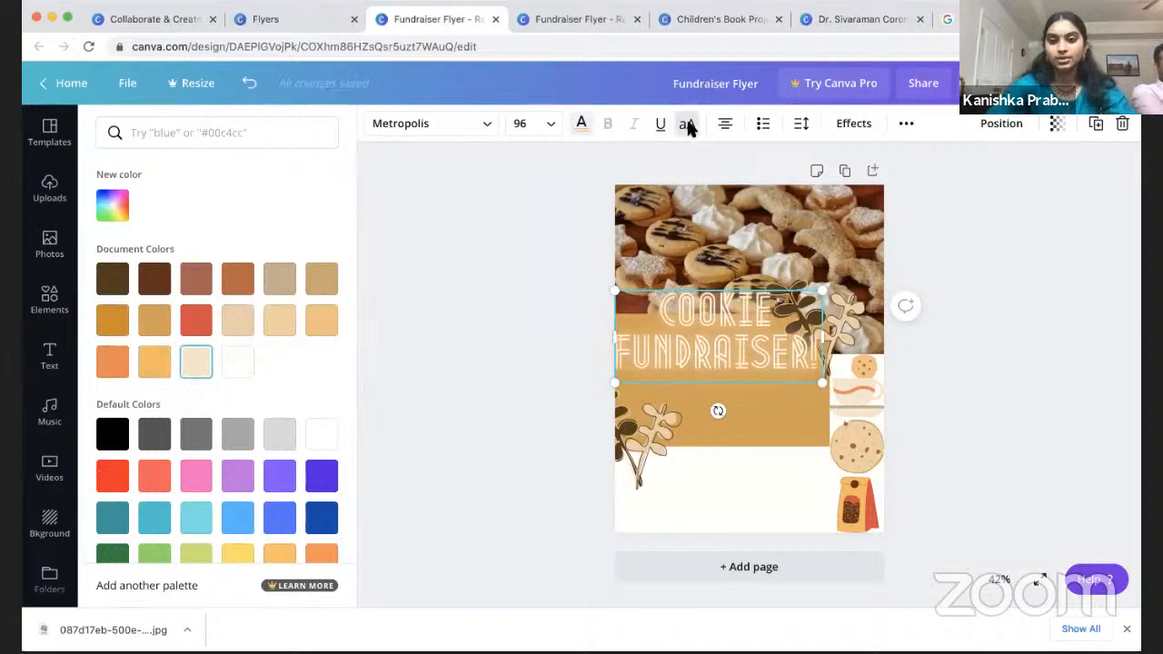
pyautogui.click(727, 127)
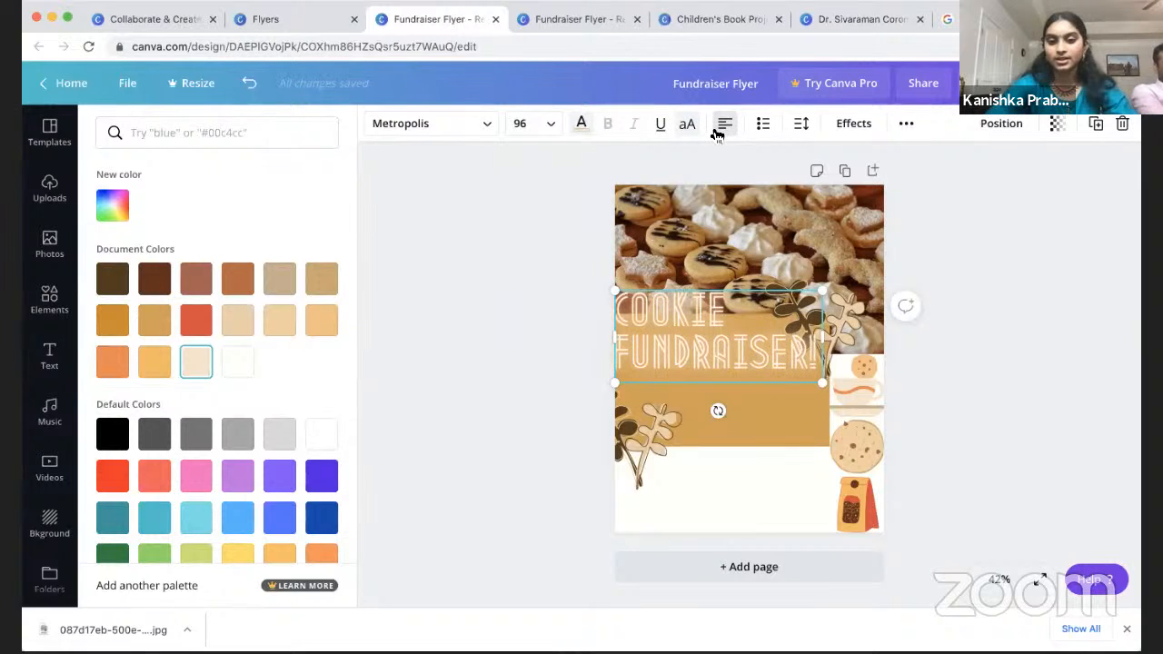
pyautogui.click(726, 129)
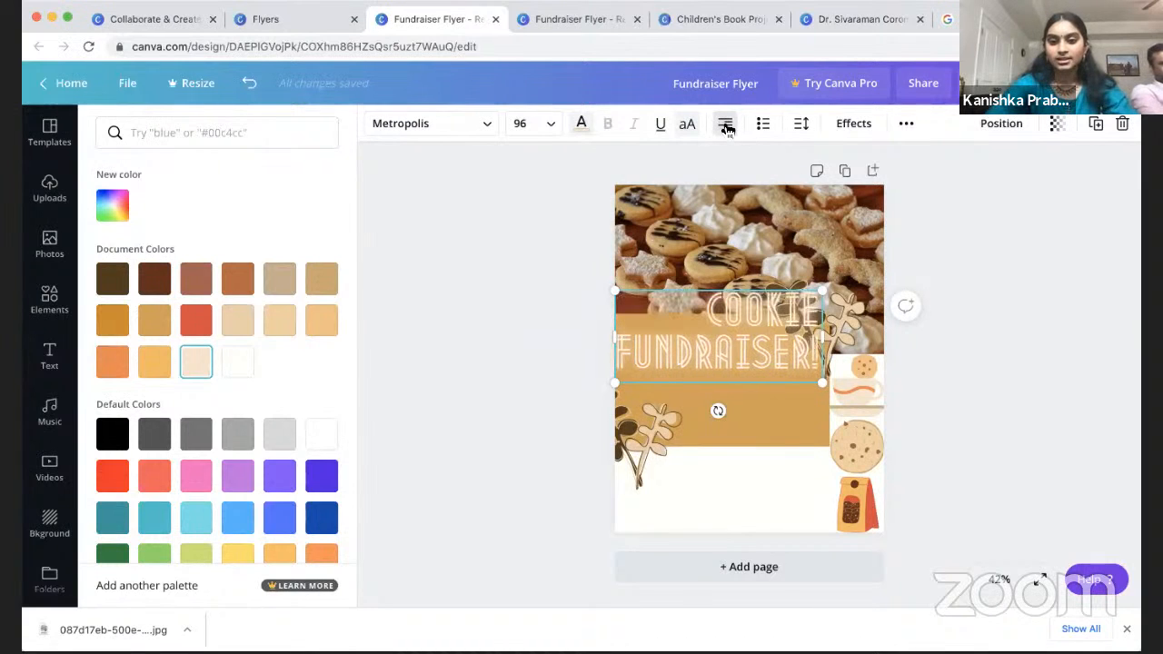
pyautogui.click(726, 129)
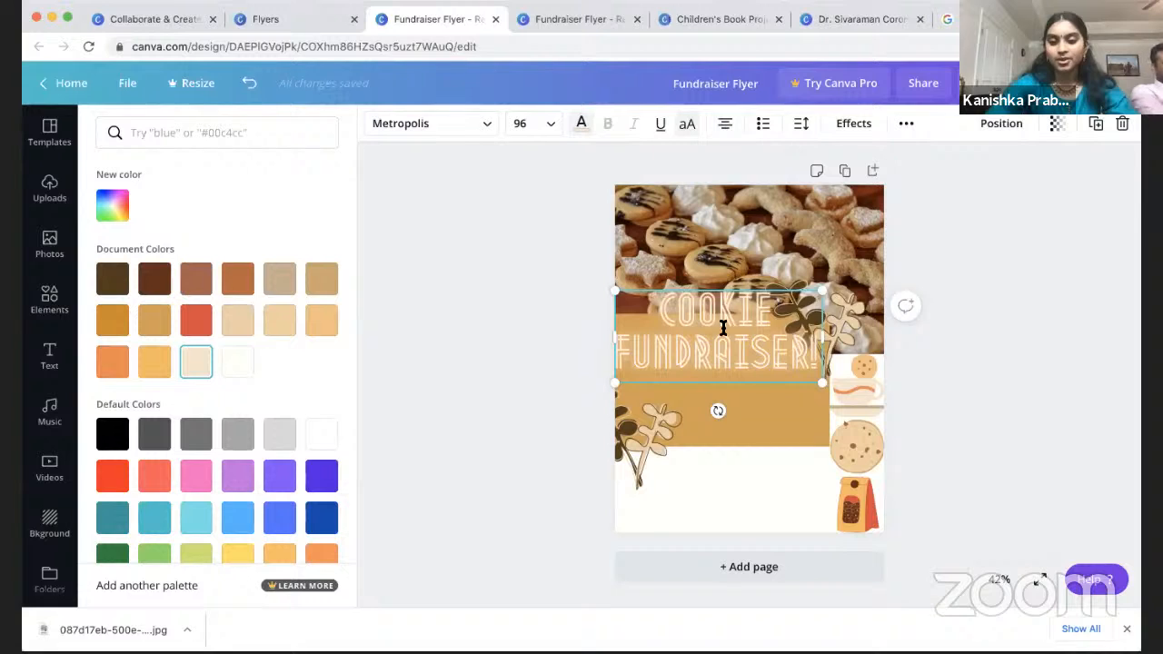
# Step: Try transparency, restore full opacity, then resize the title and nudge it slightly right
pyautogui.click(1057, 124)
pyautogui.moveTo(1012, 171); pyautogui.dragTo(1041, 166)
pyautogui.click(984, 317)
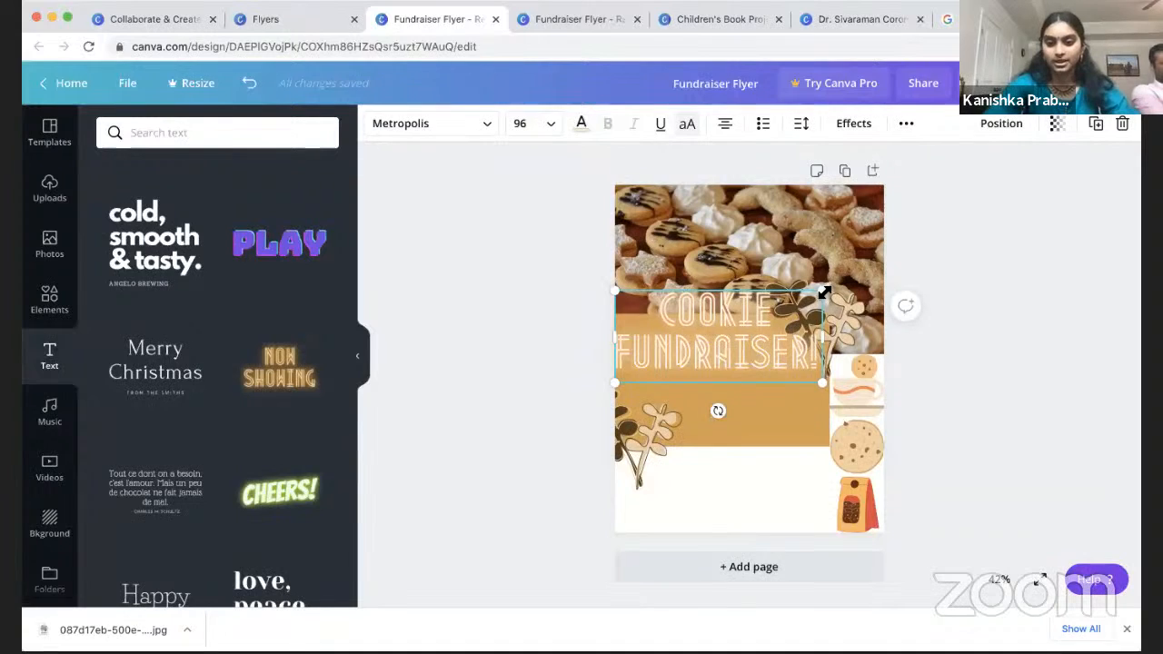
pyautogui.moveTo(820, 291); pyautogui.dragTo(774, 334)
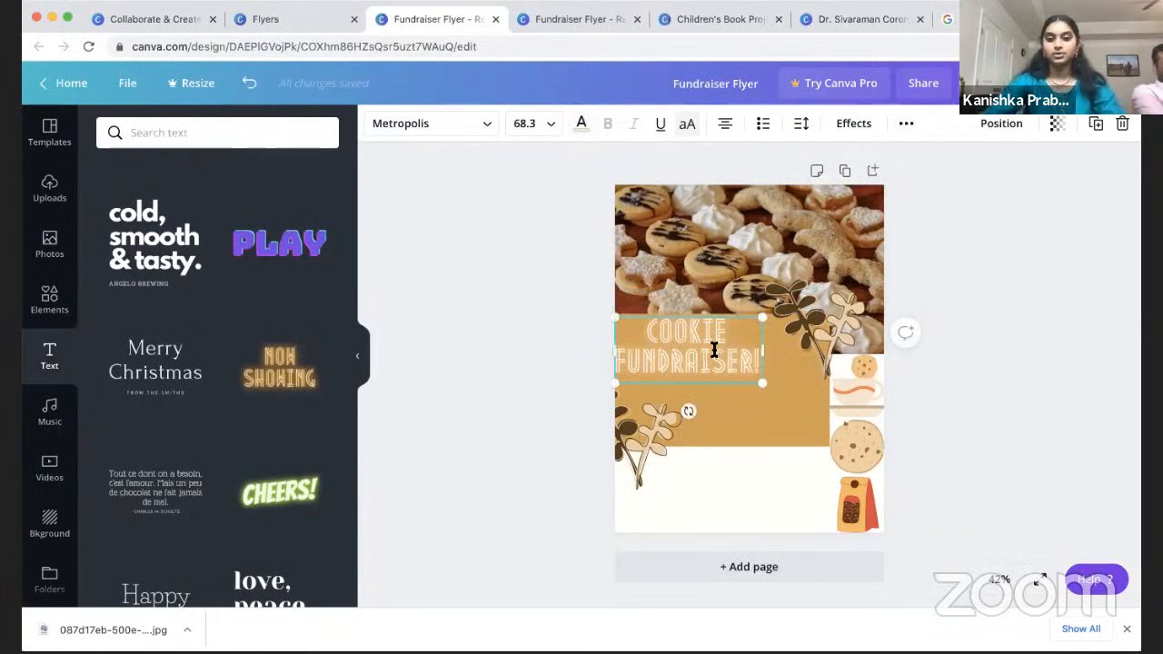
pyautogui.moveTo(760, 384); pyautogui.dragTo(810, 400)
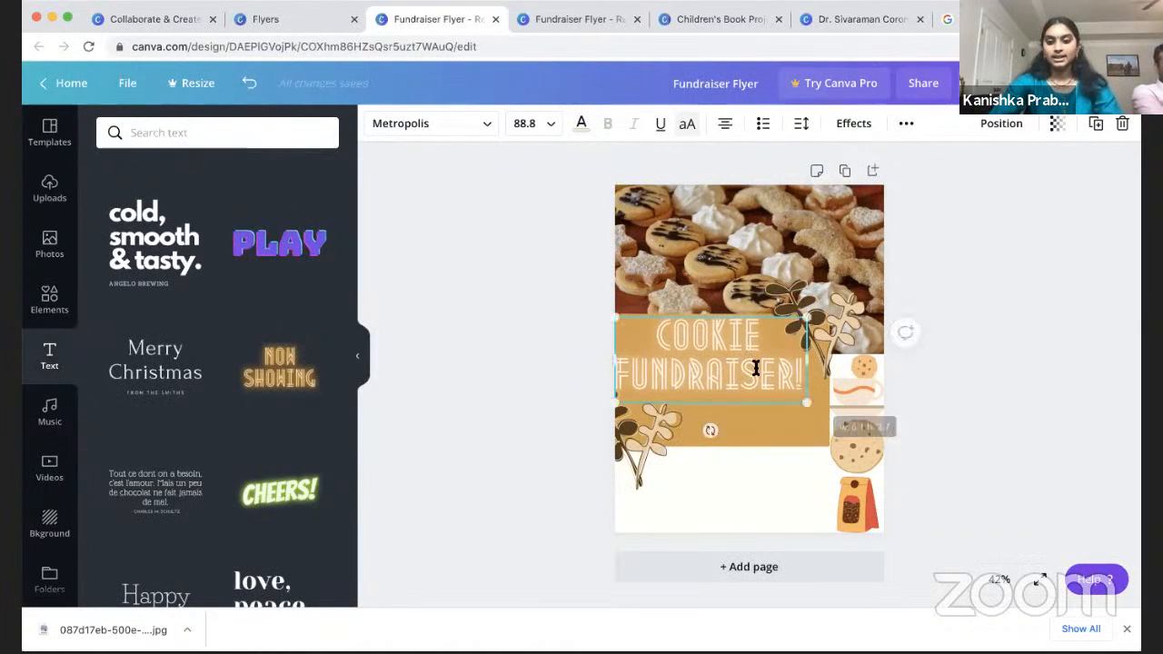
pyautogui.click(747, 375)
pyautogui.moveTo(749, 367)
pyautogui.mouseDown()
pyautogui.moveTo(768, 379)
pyautogui.moveTo(758, 378)
pyautogui.mouseUp()
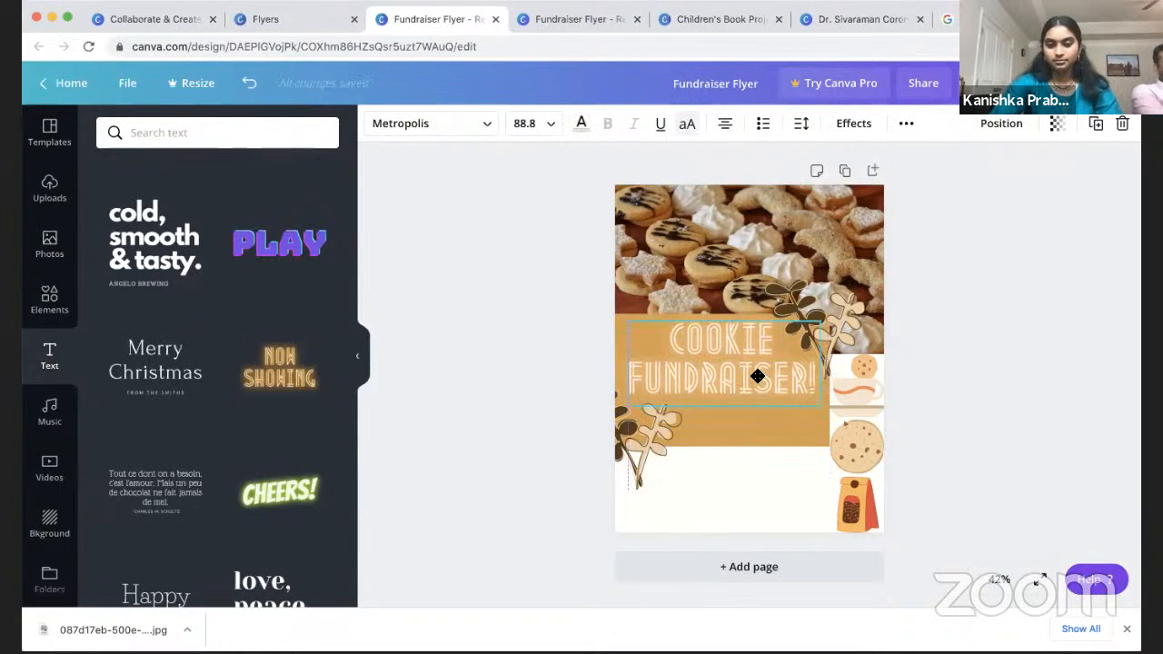
pyautogui.click(1041, 388)
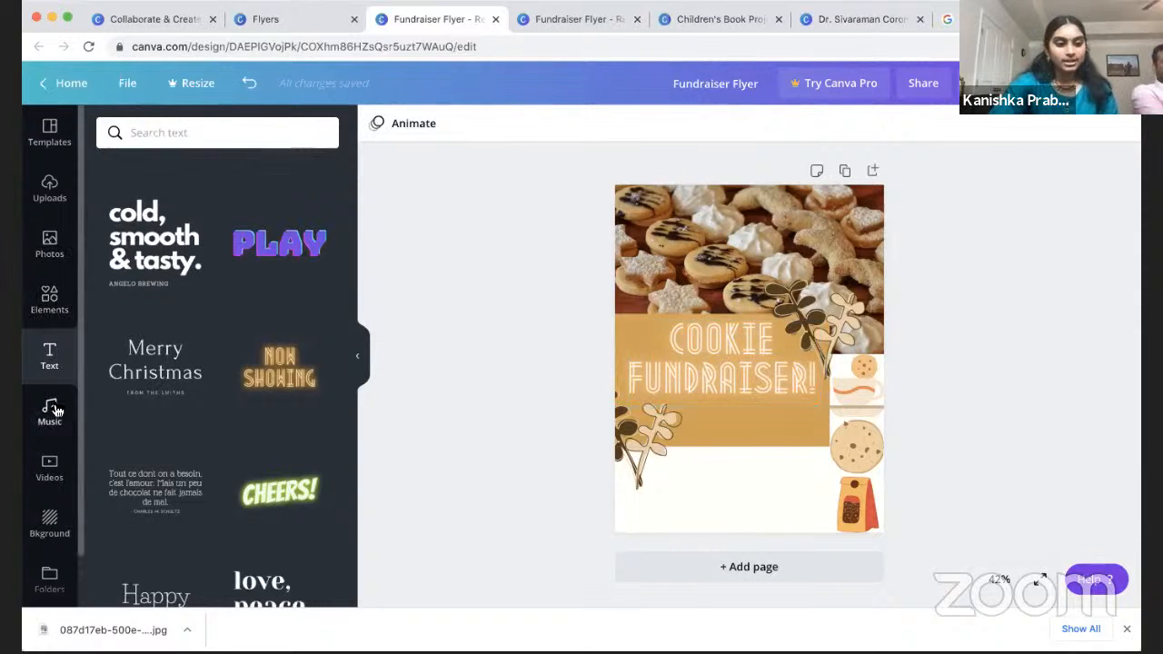
# Step: Place the architecture quote style from Recently used text onto the flyer
pyautogui.scroll(-5, 182, 380)
pyautogui.scroll(5, 182, 380)
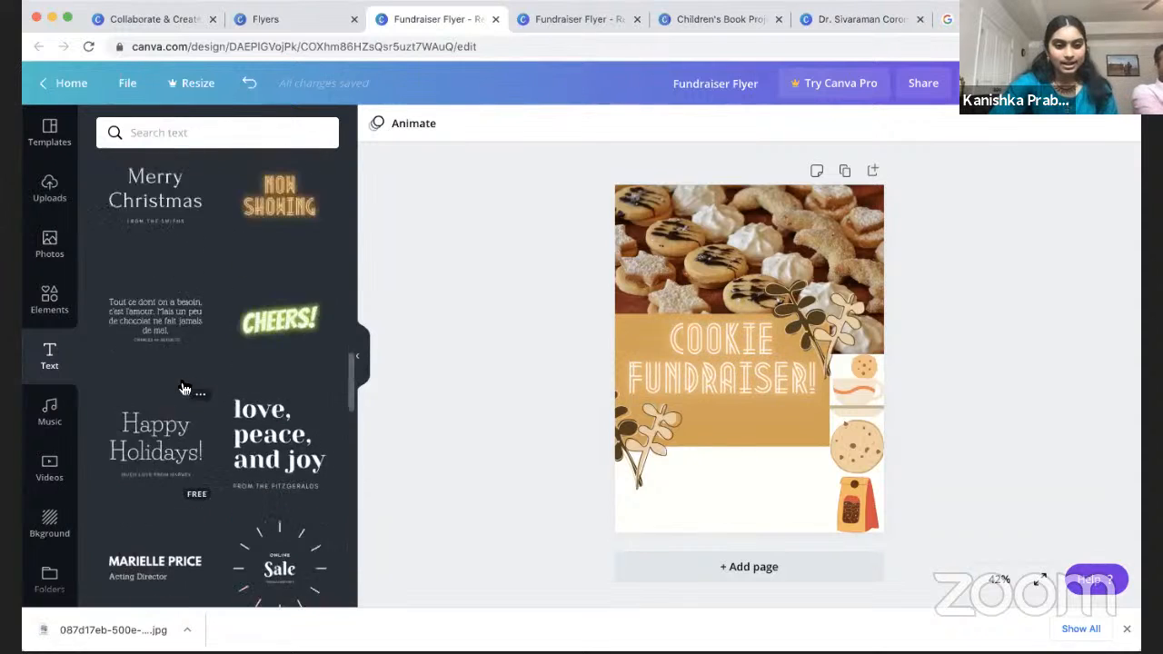
pyautogui.scroll(10, 182, 388)
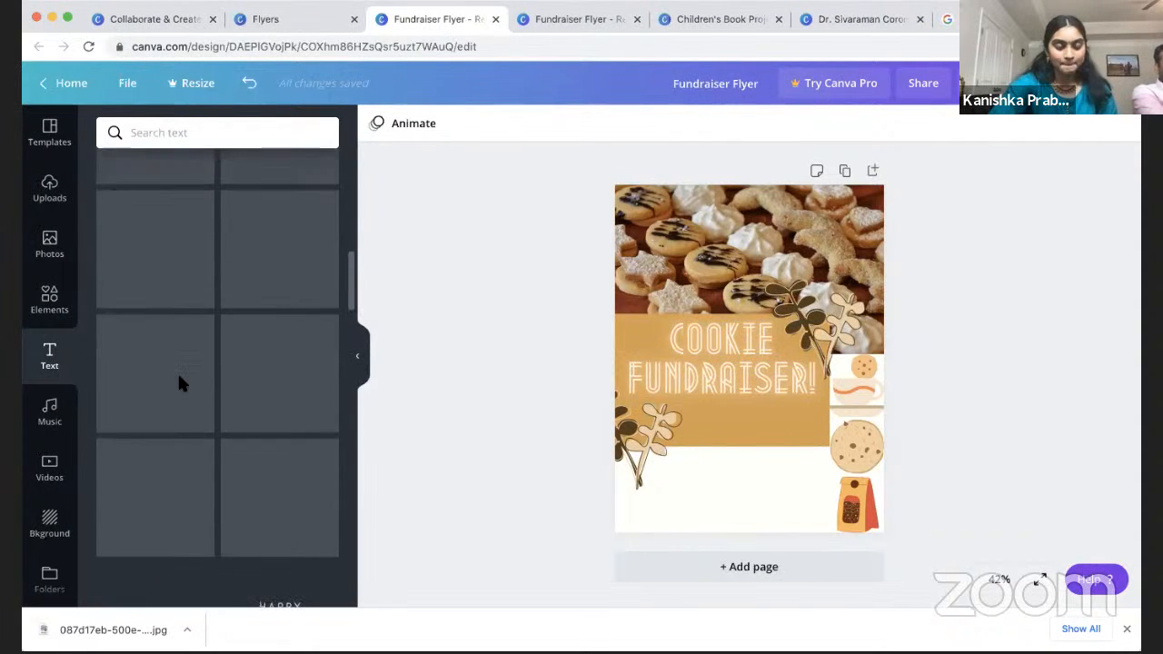
pyautogui.scroll(8, 183, 389)
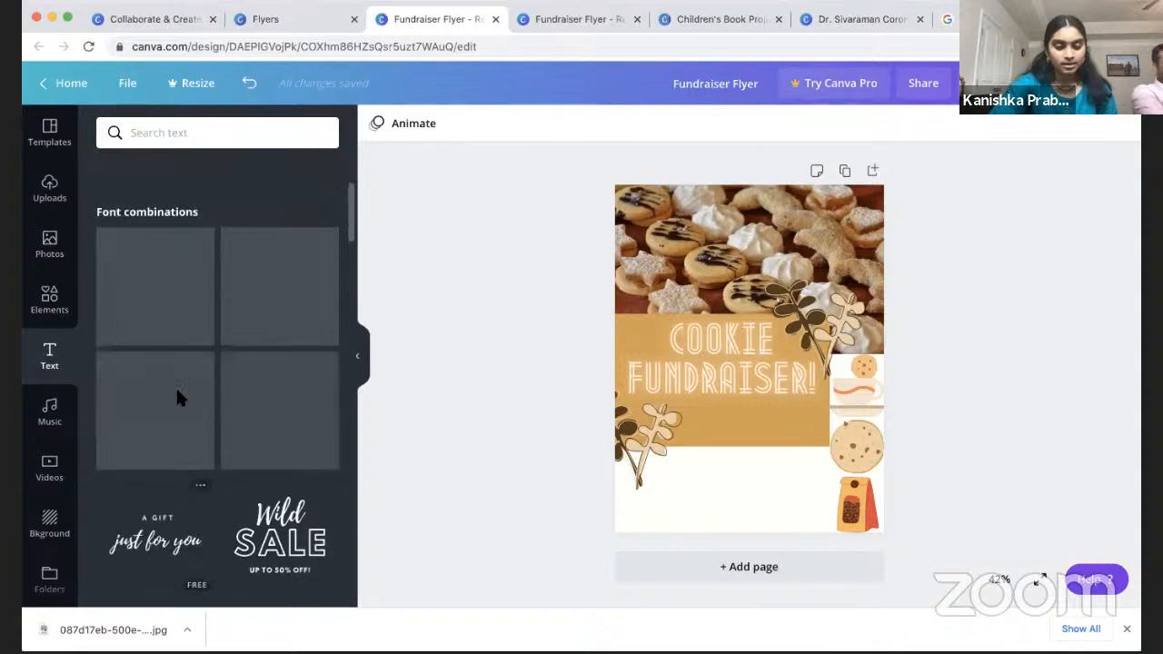
pyautogui.scroll(5, 182, 401)
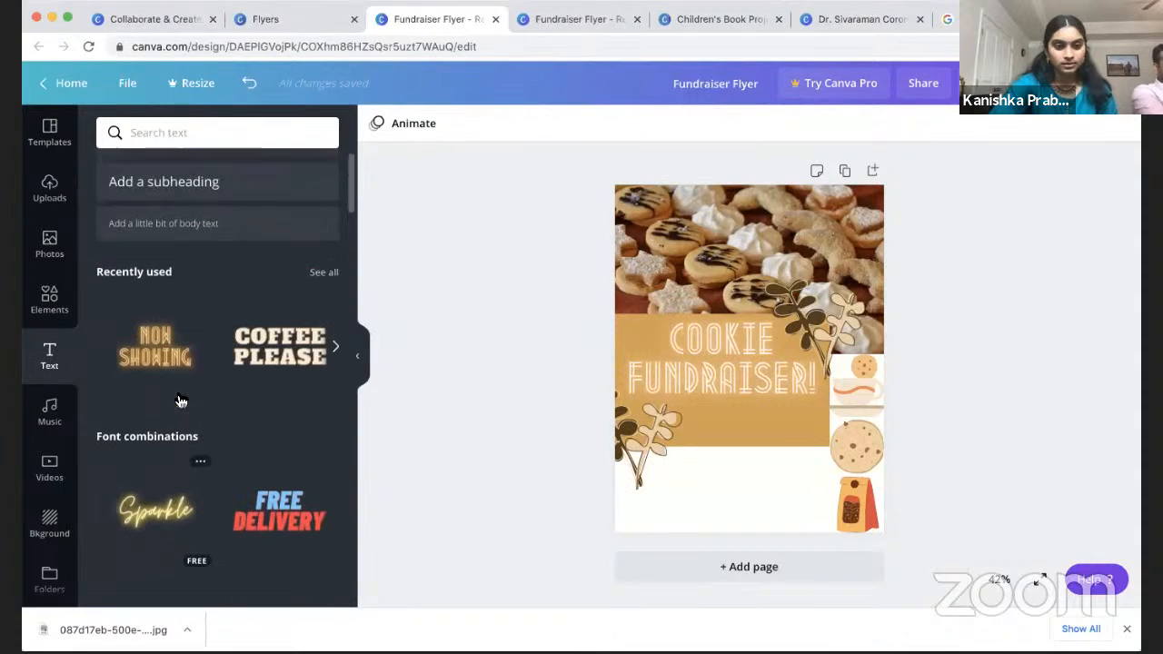
pyautogui.click(335, 381)
pyautogui.click(335, 381)
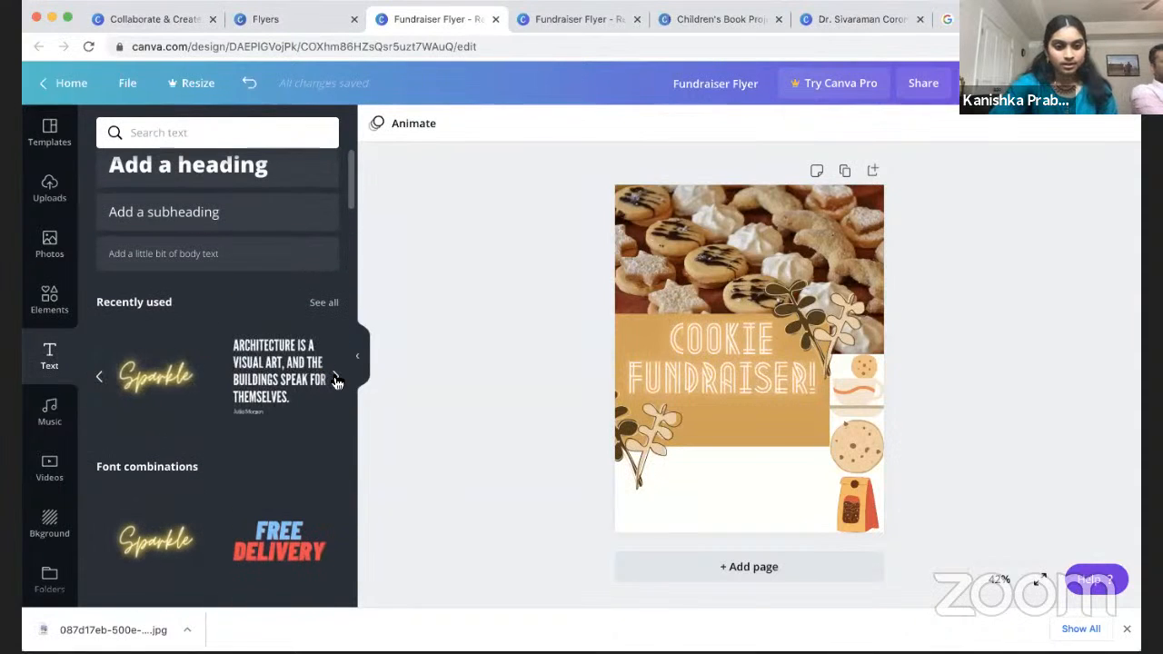
pyautogui.moveTo(270, 375); pyautogui.dragTo(715, 382)
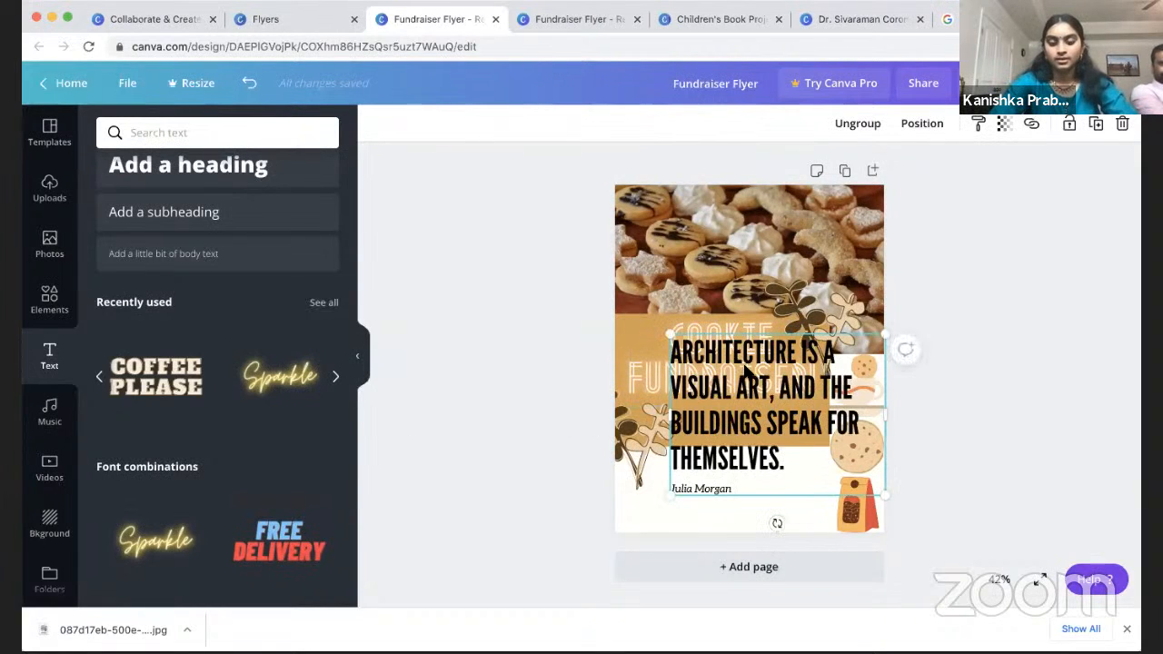
# Step: Retype the quote as WHEN: and WHERE: lines, and the credit line as 'For more'
pyautogui.click(703, 362)
pyautogui.click(703, 364)
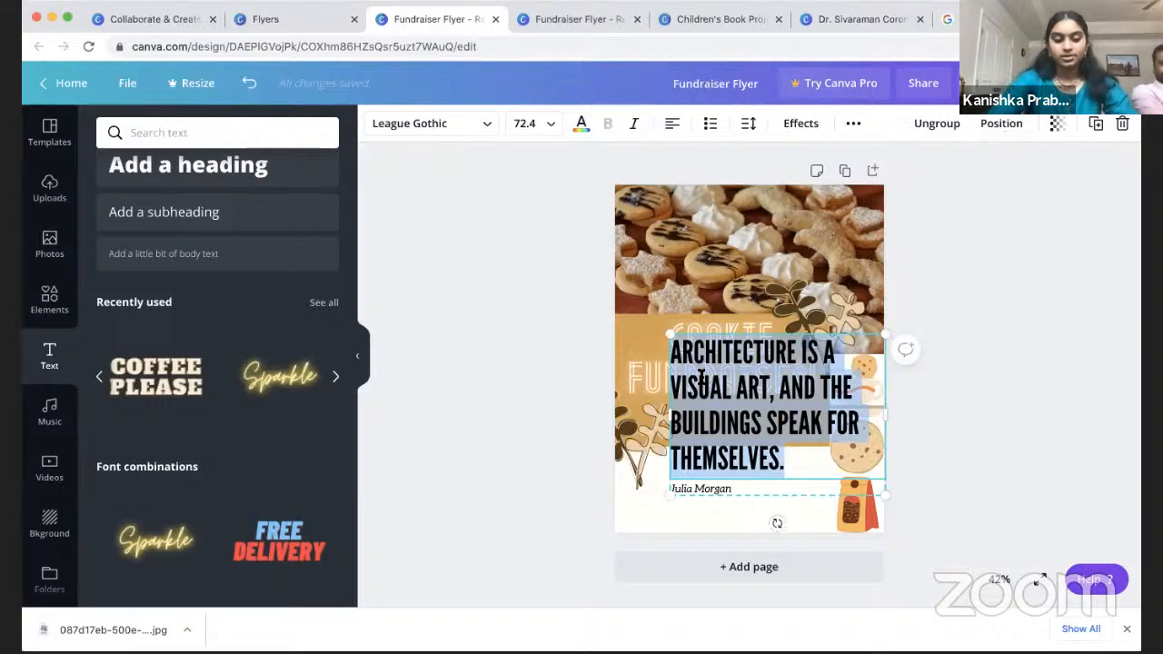
pyautogui.write('WHEN:')
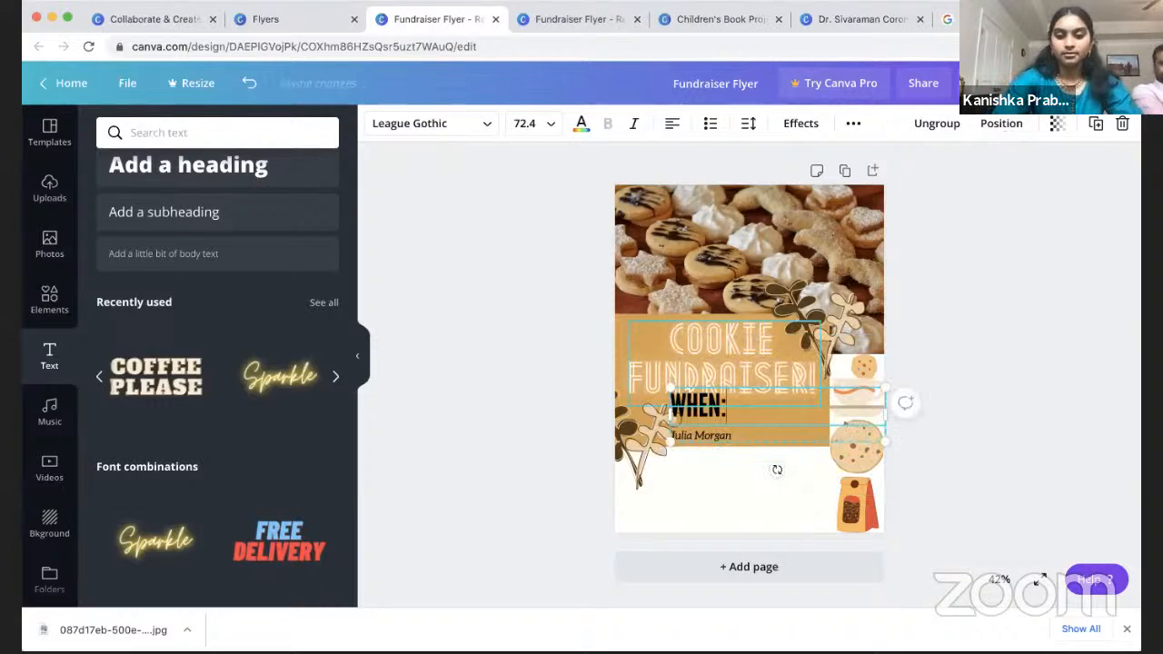
pyautogui.press('Return')
pyautogui.write('WHERE:')
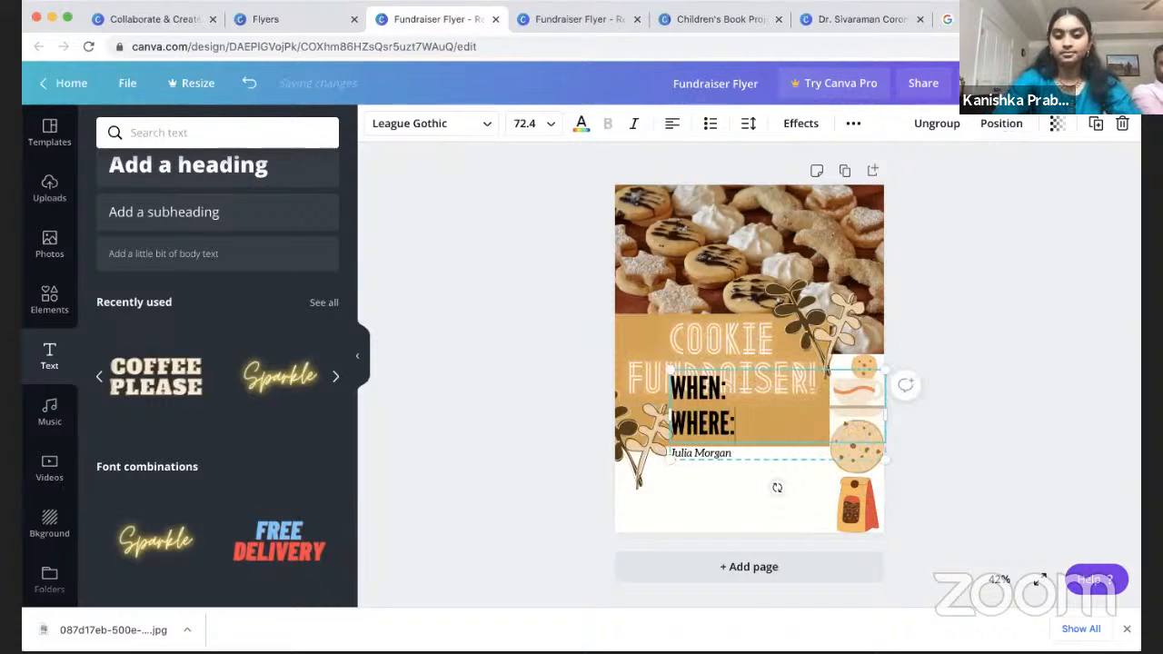
pyautogui.click(727, 454)
pyautogui.click(727, 453)
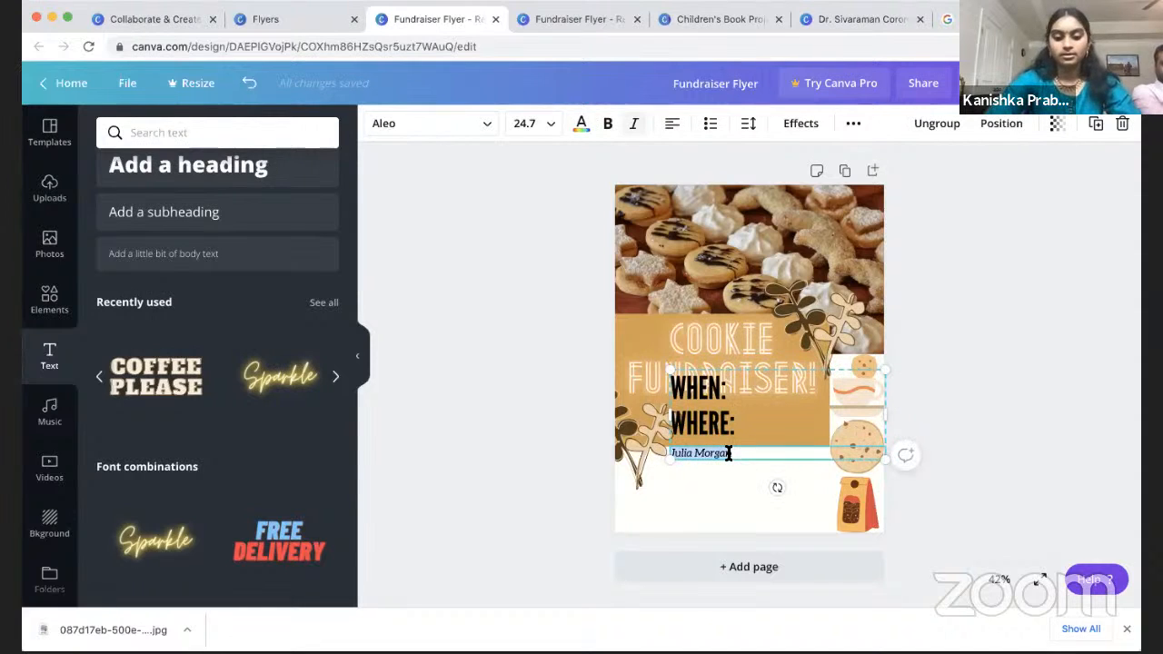
pyautogui.write('For more Info:')
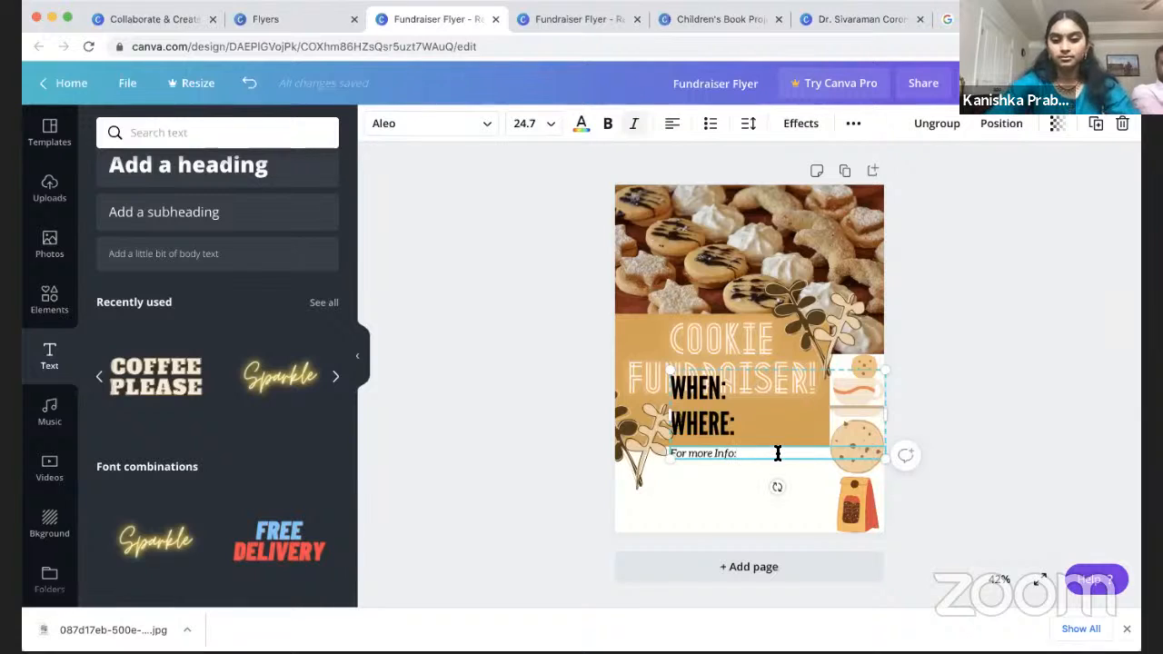
# Step: Set the WHEN/WHERE text to font size 36
pyautogui.click(688, 391)
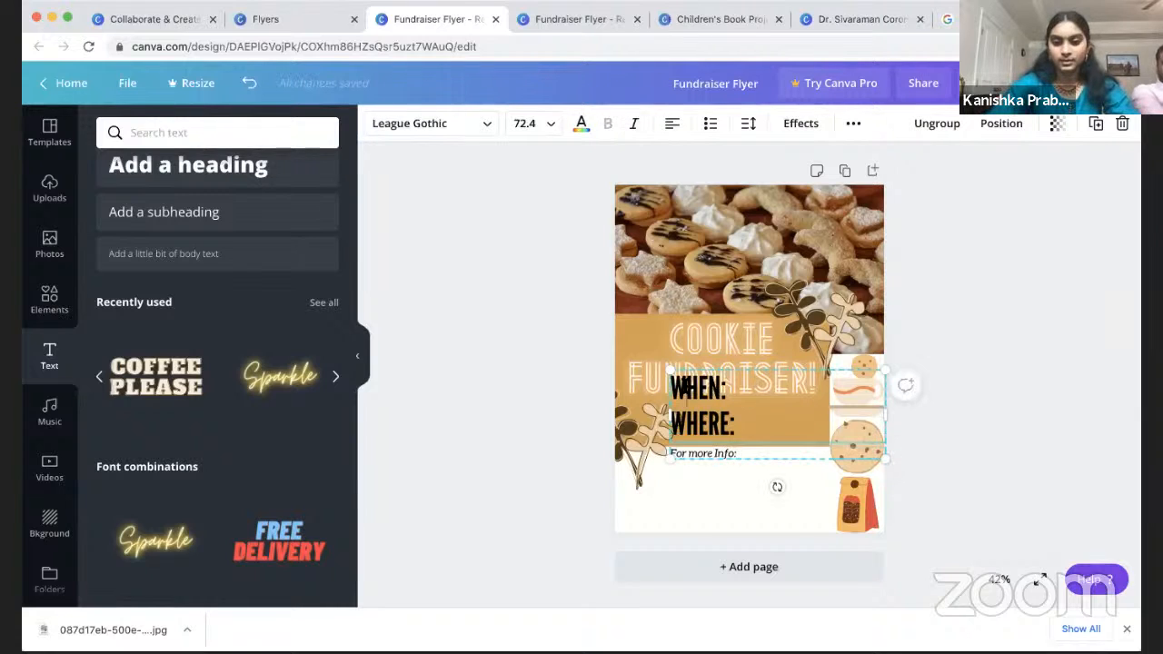
pyautogui.click(723, 429)
pyautogui.click(691, 405)
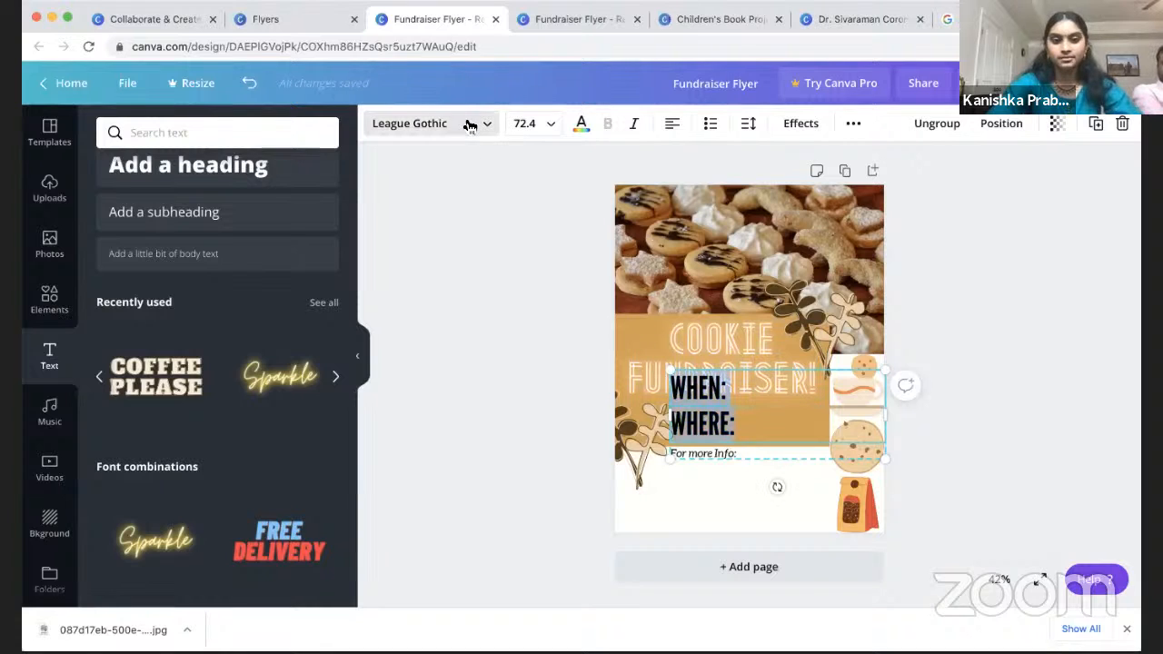
pyautogui.click(468, 124)
pyautogui.click(527, 123)
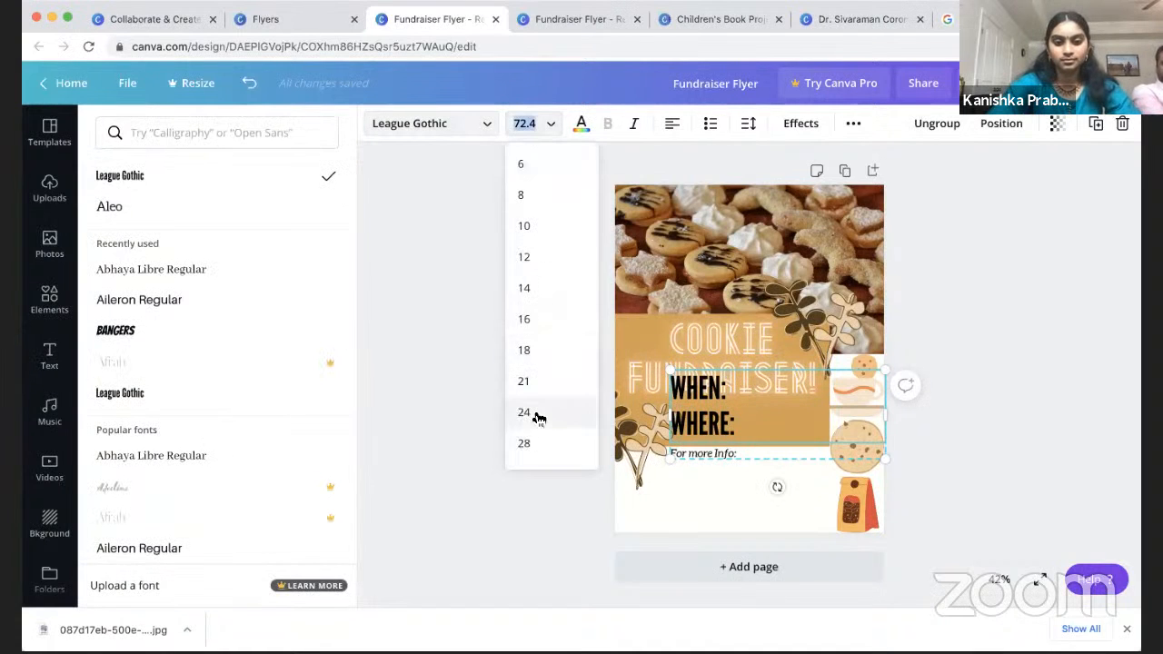
pyautogui.scroll(-3, 534, 413)
pyautogui.click(534, 324)
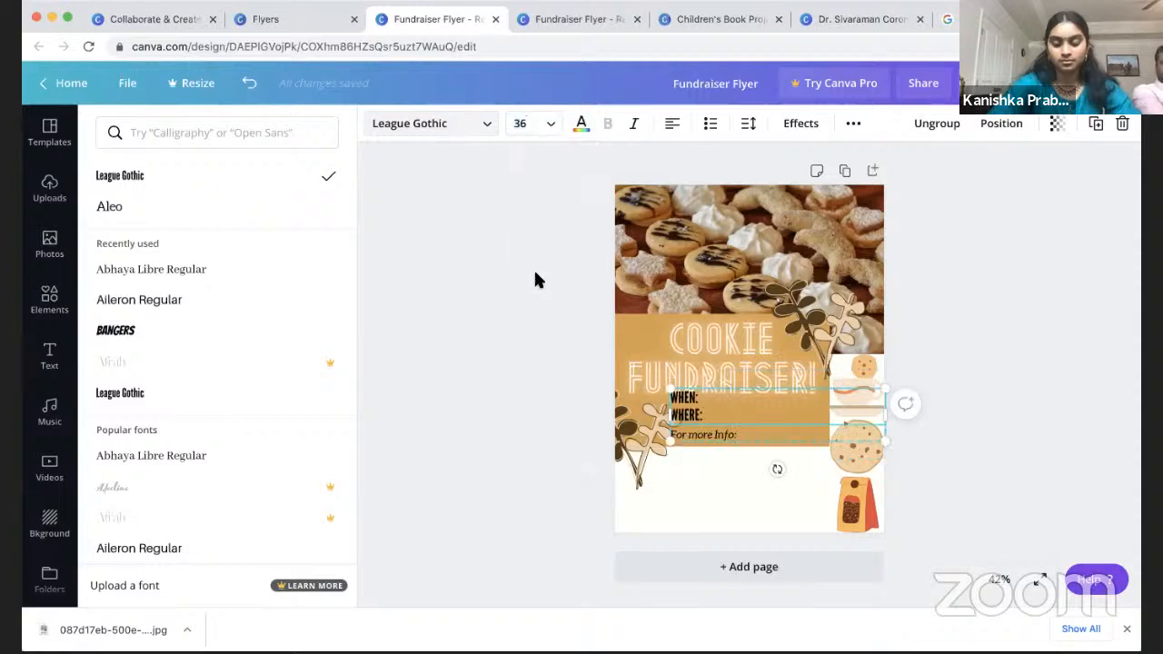
pyautogui.click(531, 123)
# Step: Reduce the WHEN/WHERE text to size 28 and fill in date, address and info details
pyautogui.click(547, 254)
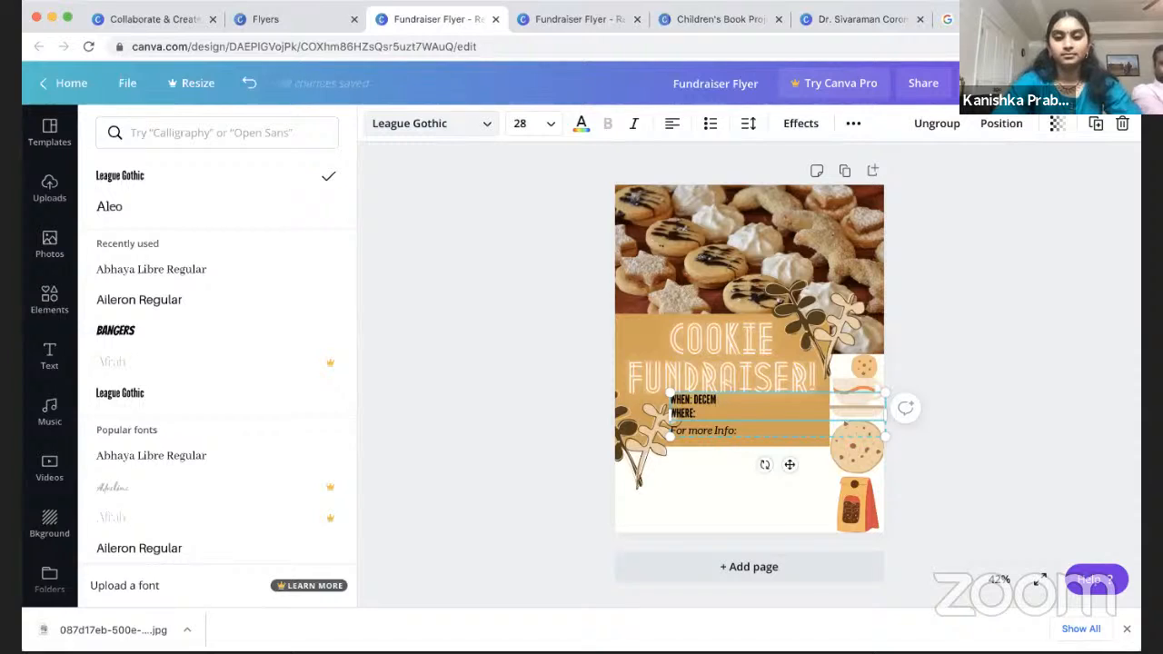
pyautogui.write('6, 2020')
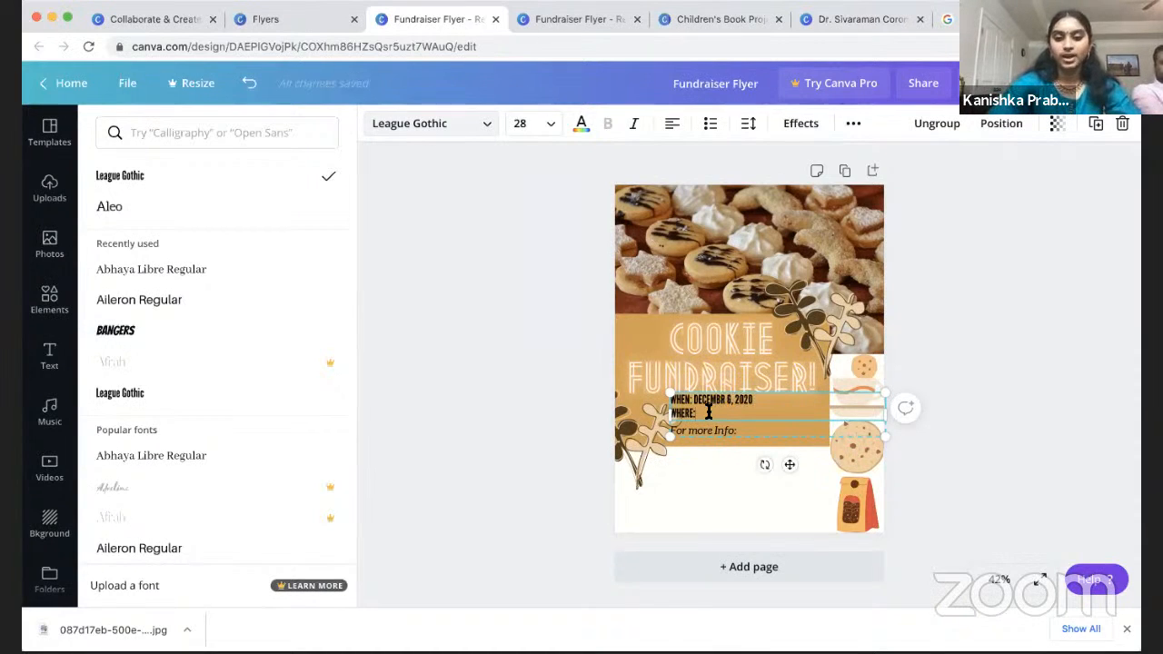
pyautogui.write('RK LANE, GA')
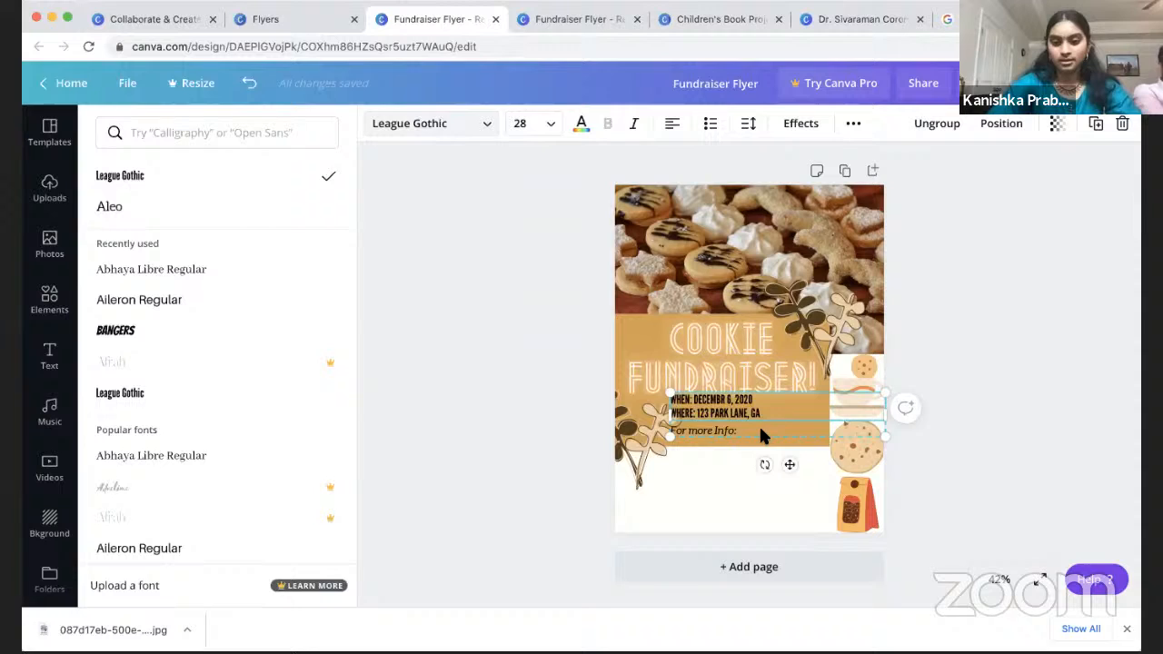
pyautogui.click(754, 430)
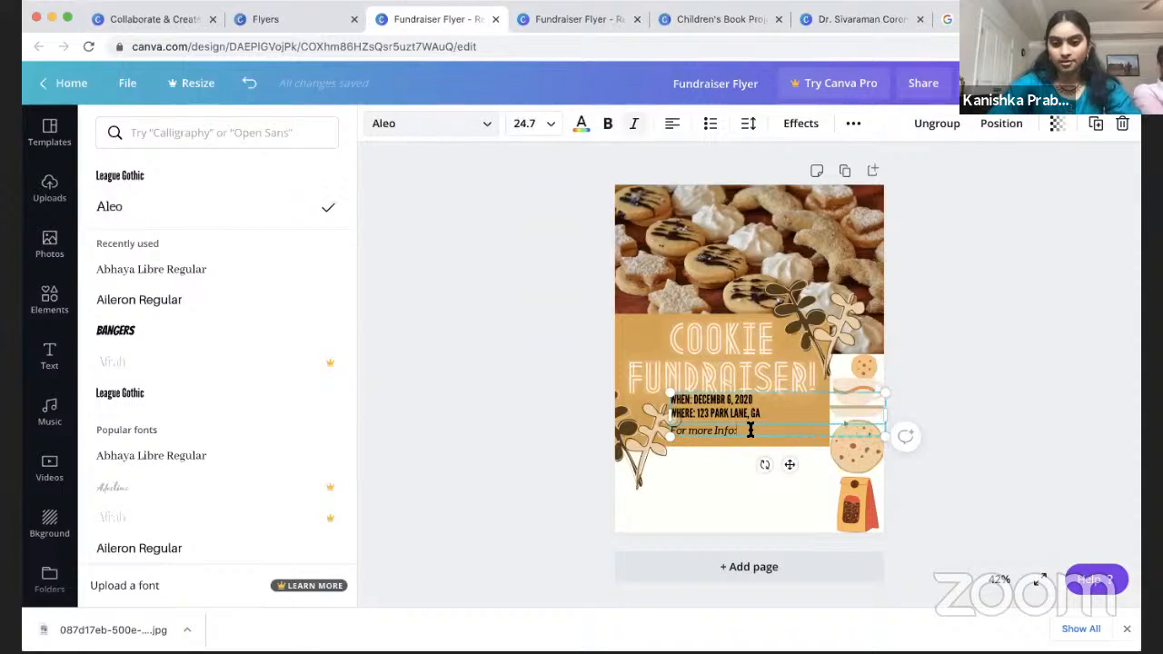
pyautogui.write('123-456-7890')
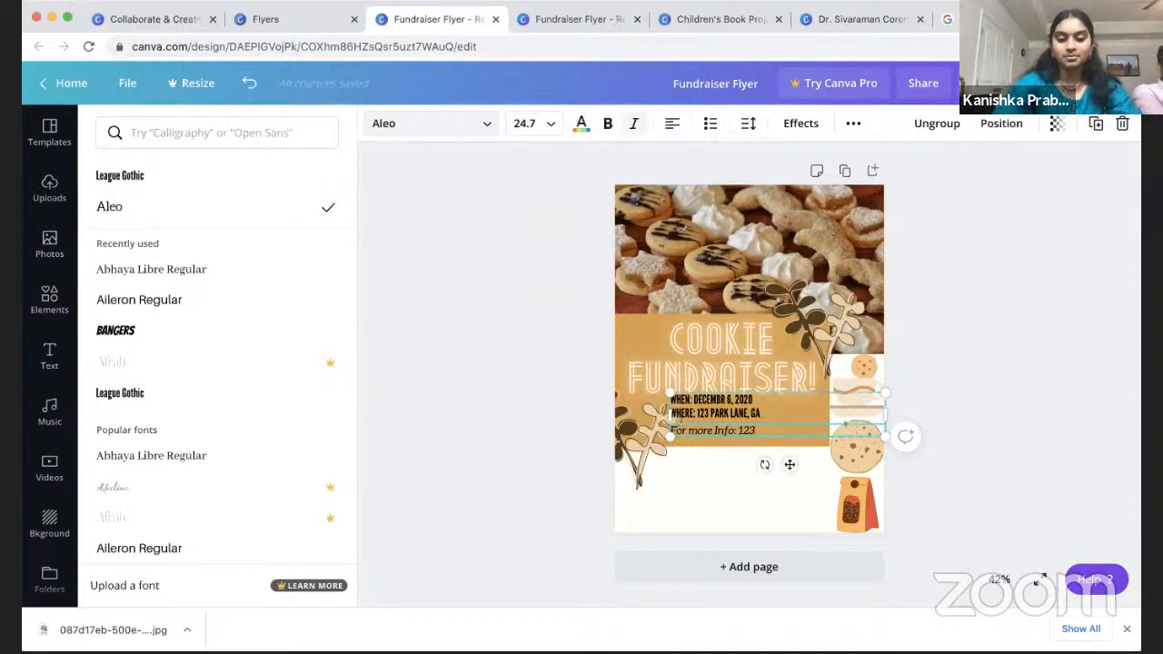
pyautogui.click(731, 406)
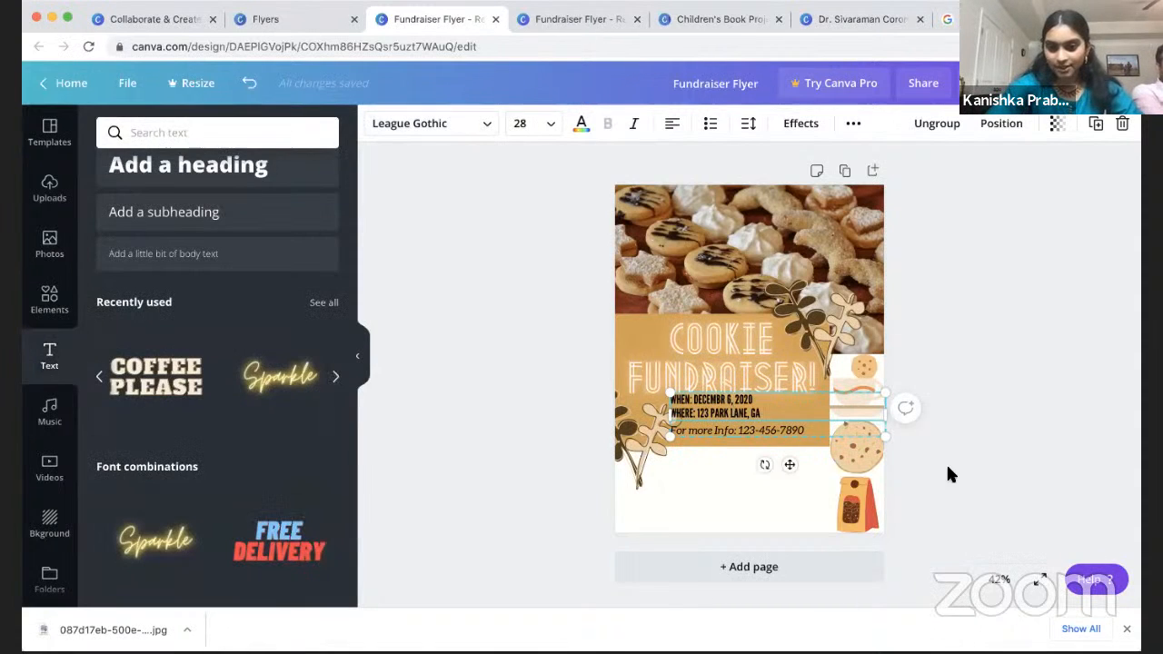
pyautogui.click(947, 468)
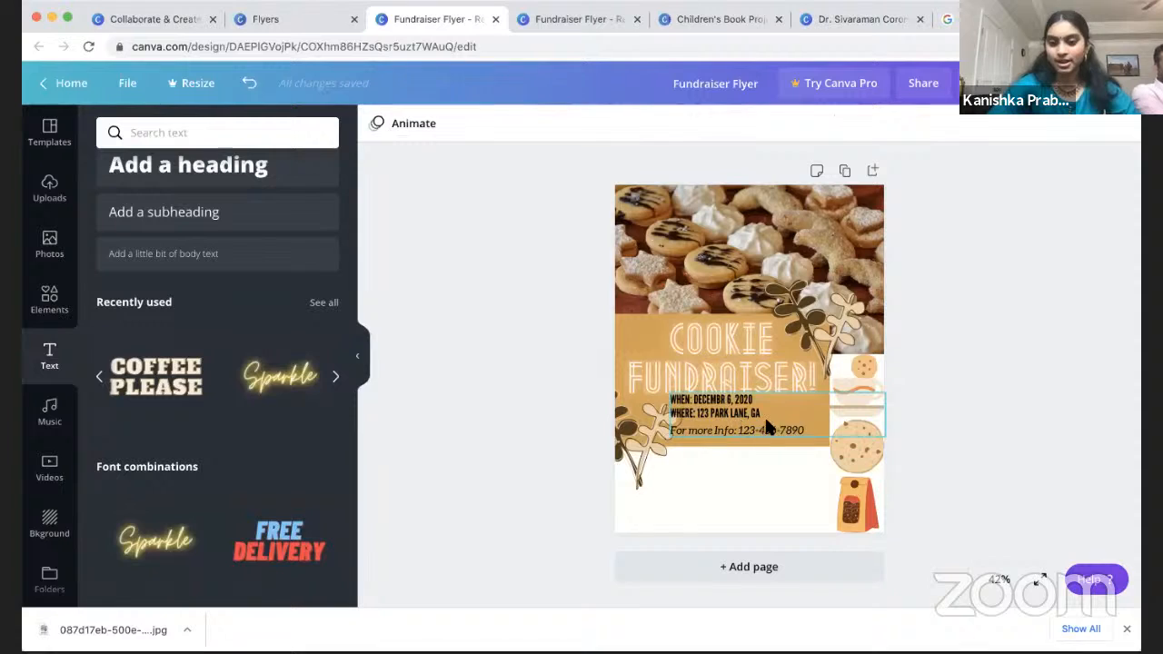
# Step: Centre all event detail lines, narrow the For more Info box, and align the group
pyautogui.click(766, 425)
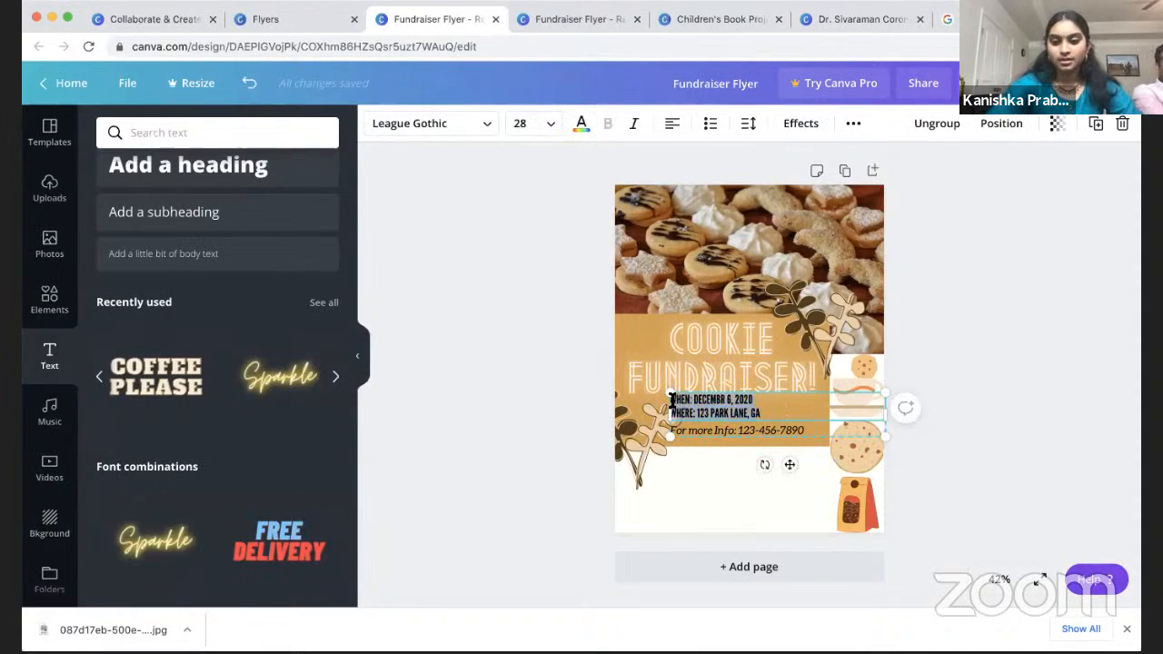
pyautogui.click(673, 127)
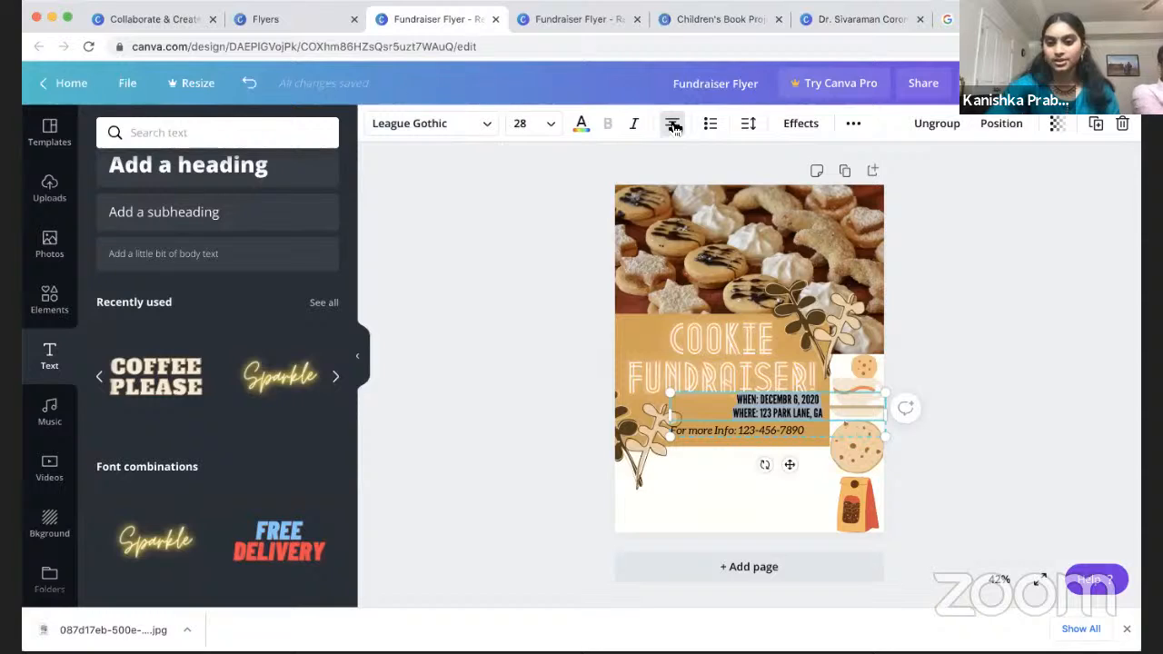
pyautogui.click(732, 430)
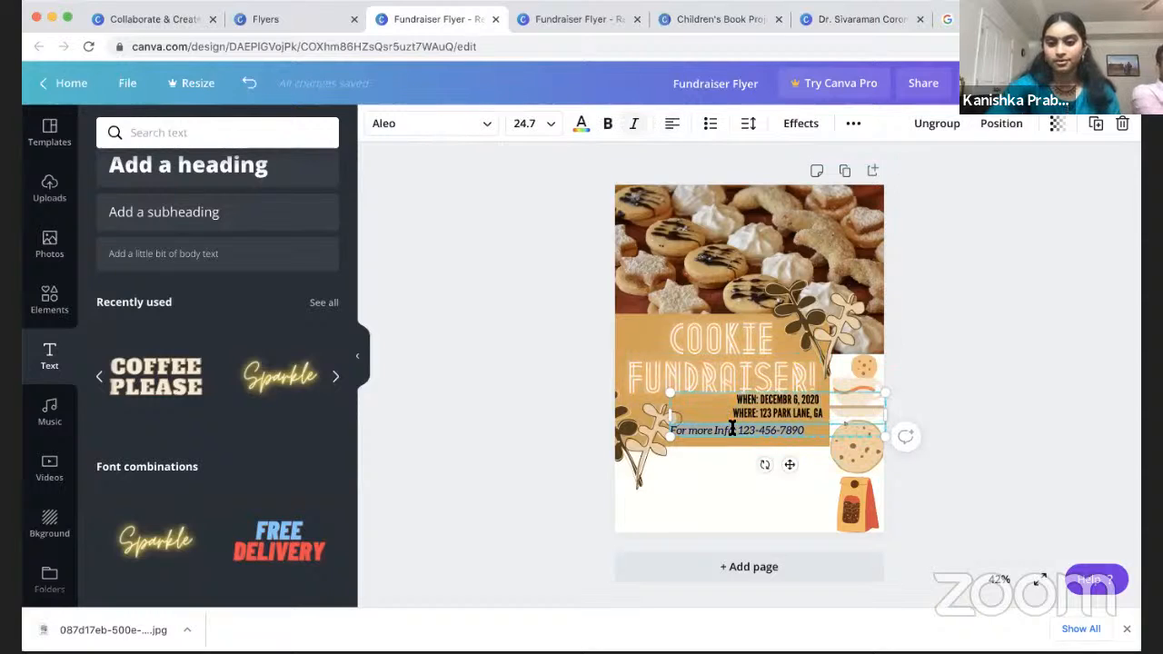
pyautogui.click(673, 123)
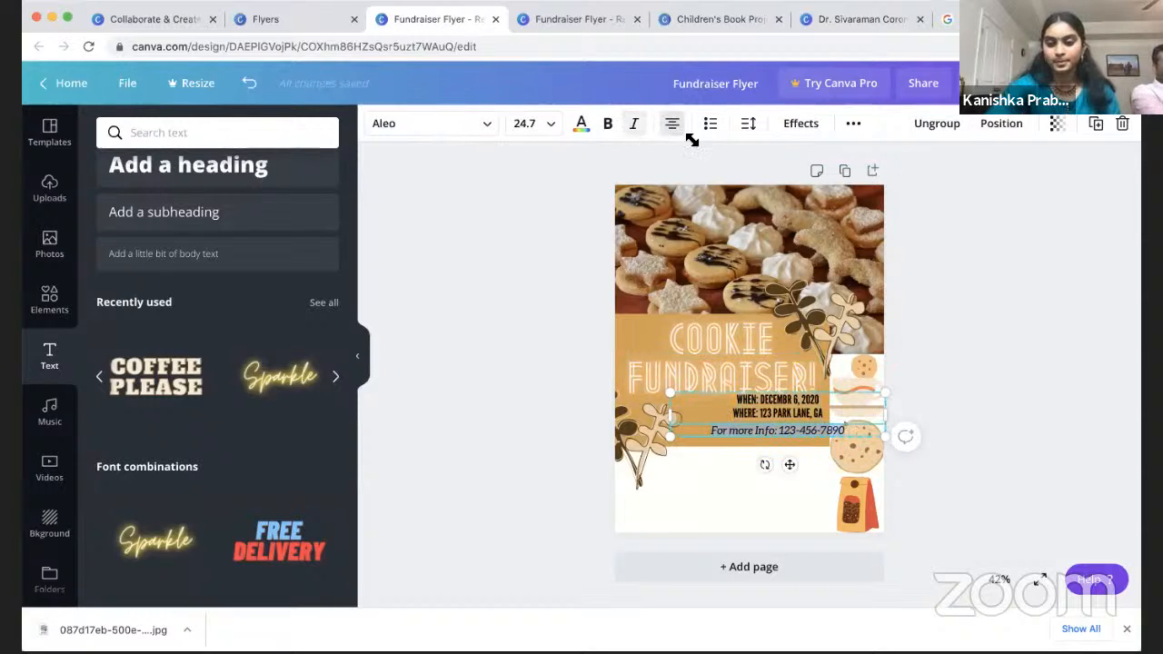
pyautogui.moveTo(884, 417); pyautogui.dragTo(767, 425)
pyautogui.click(1077, 470)
pyautogui.click(896, 410)
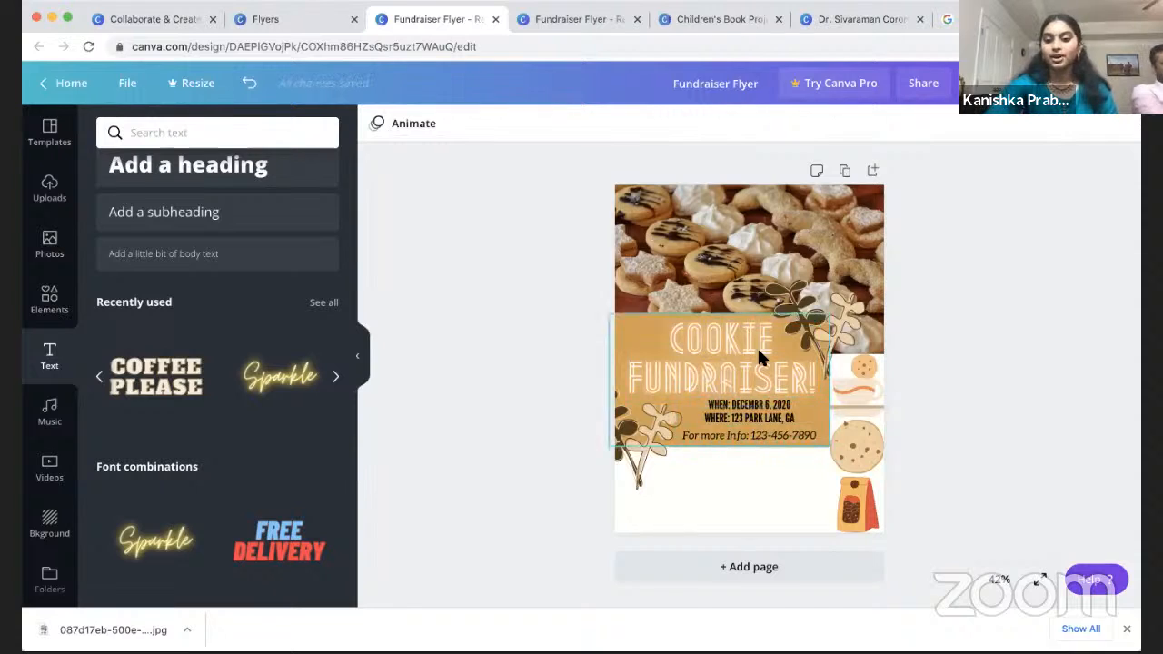
pyautogui.click(592, 20)
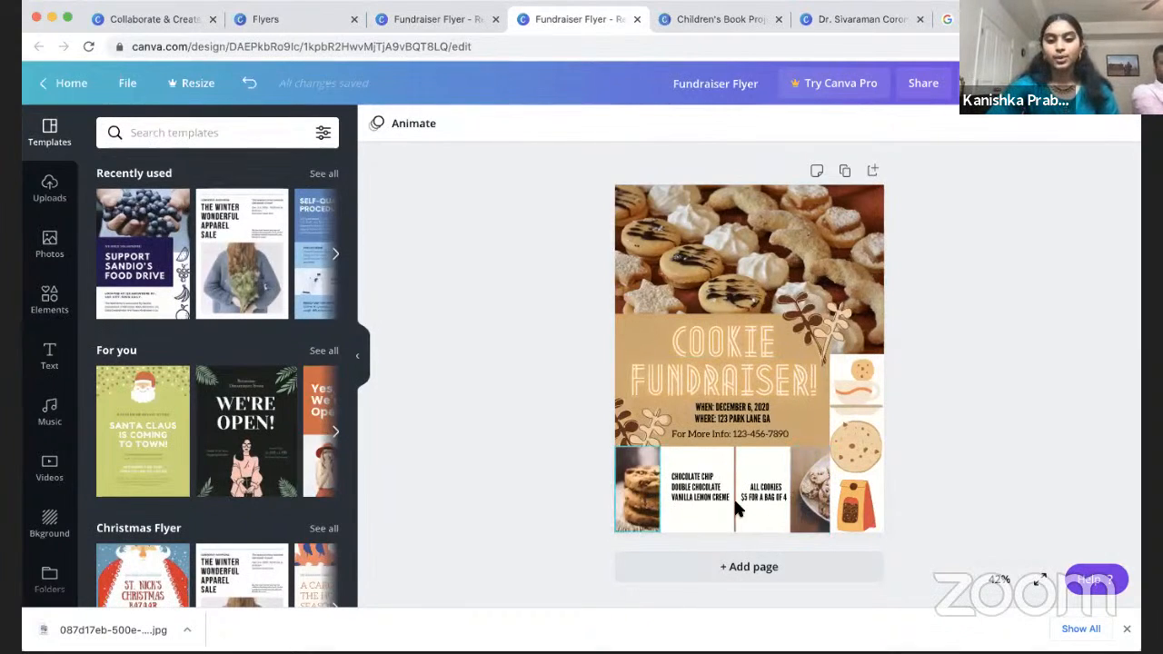
pyautogui.click(464, 20)
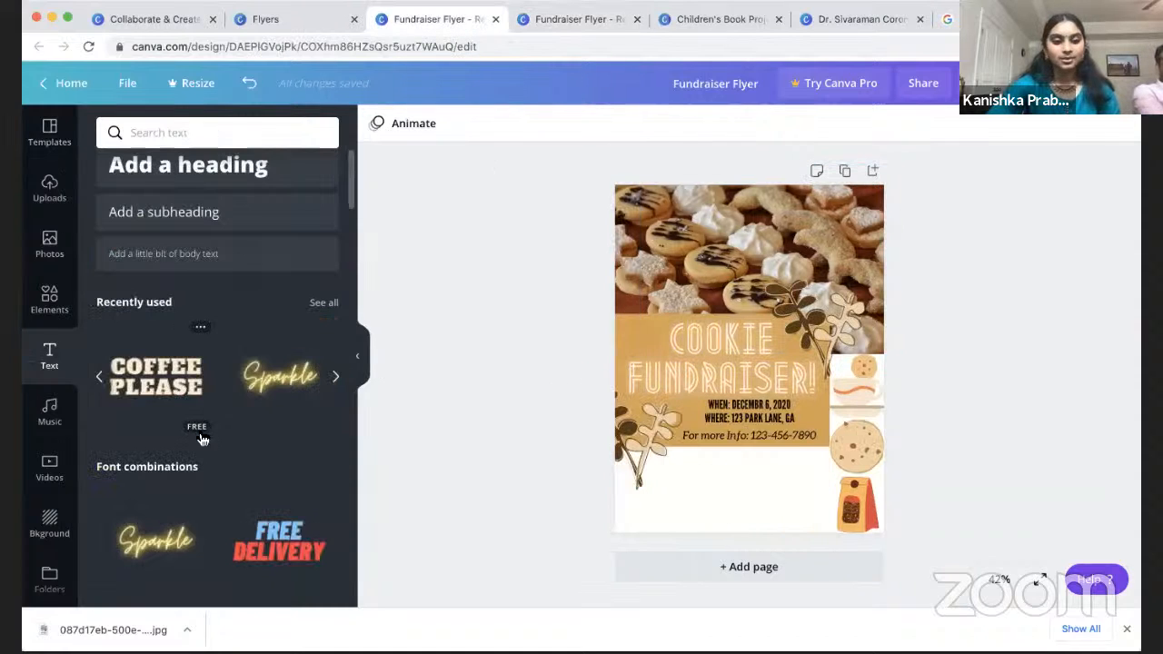
# Step: Add a Recently used text style and type CHOCOLATE CHIP, DOUBLE CHOCOLATE, VANILLA CRÈME
pyautogui.click(333, 381)
pyautogui.click(99, 376)
pyautogui.click(99, 376)
pyautogui.click(100, 378)
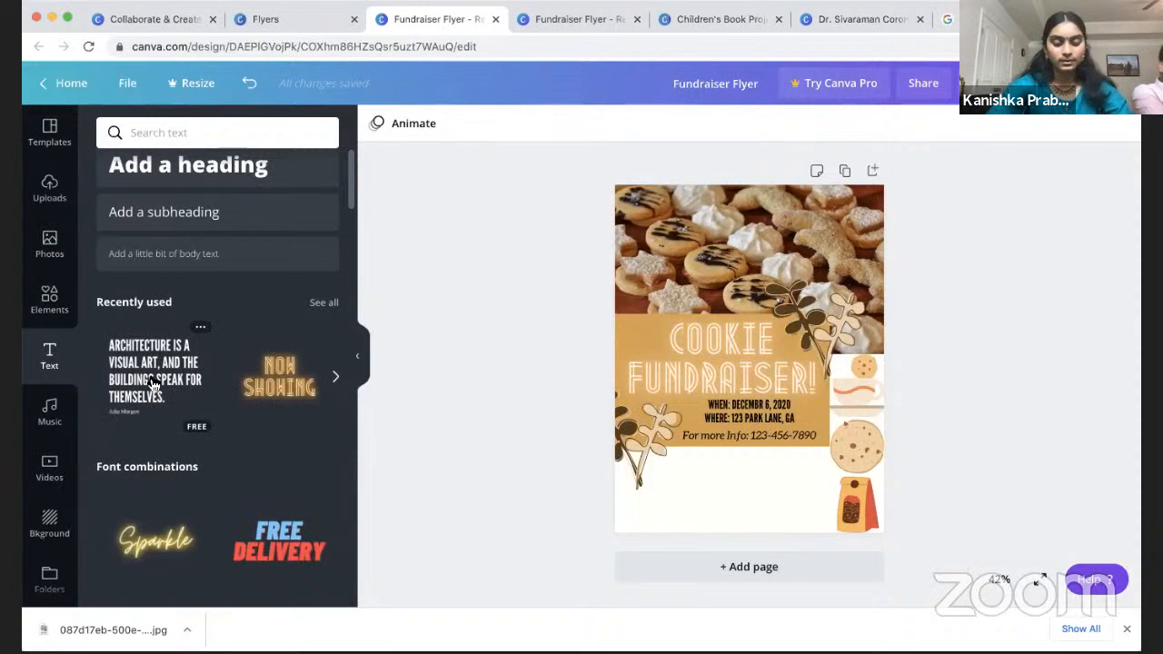
pyautogui.moveTo(100, 378); pyautogui.dragTo(702, 367)
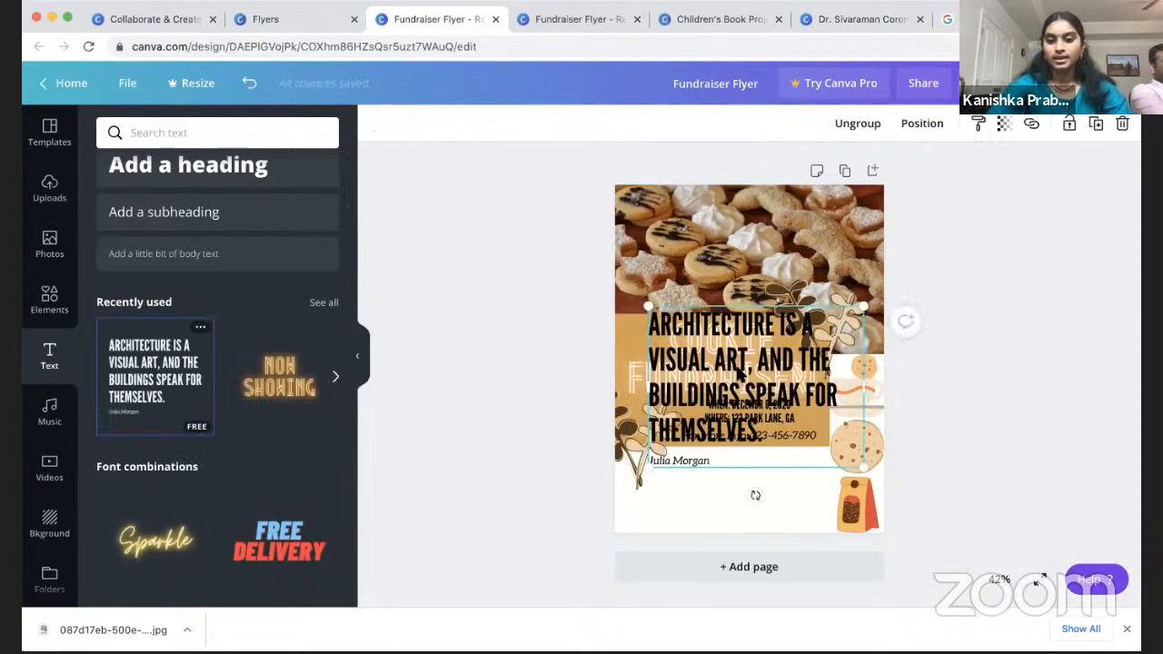
pyautogui.press('BackSpace')
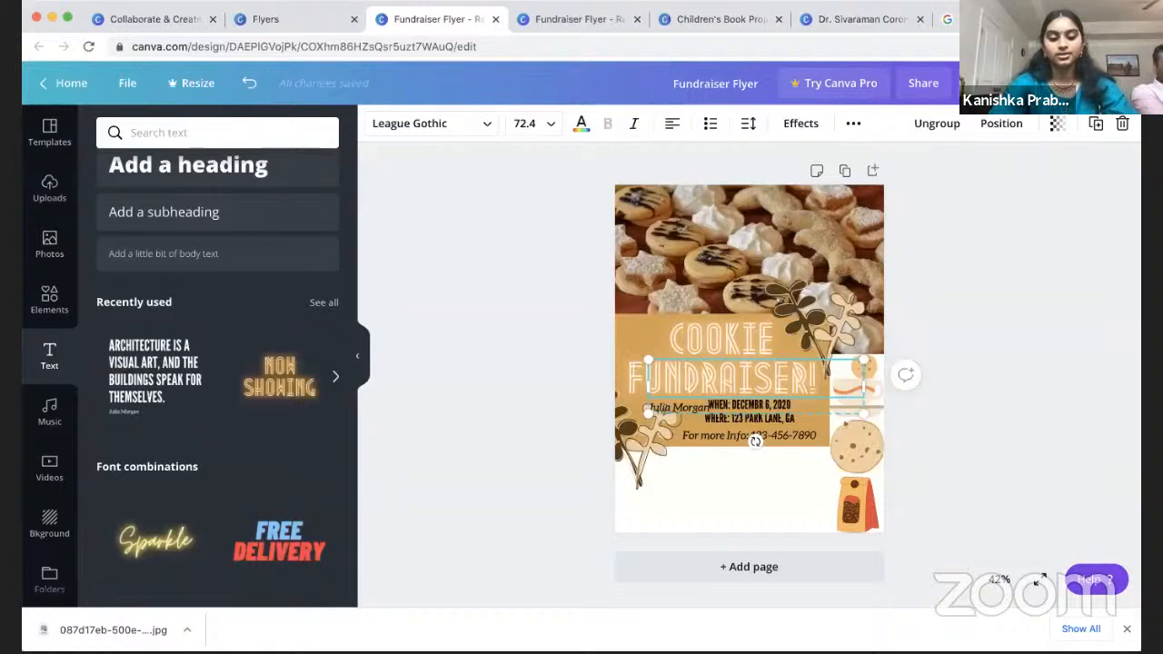
pyautogui.write('CHOCOLATE')
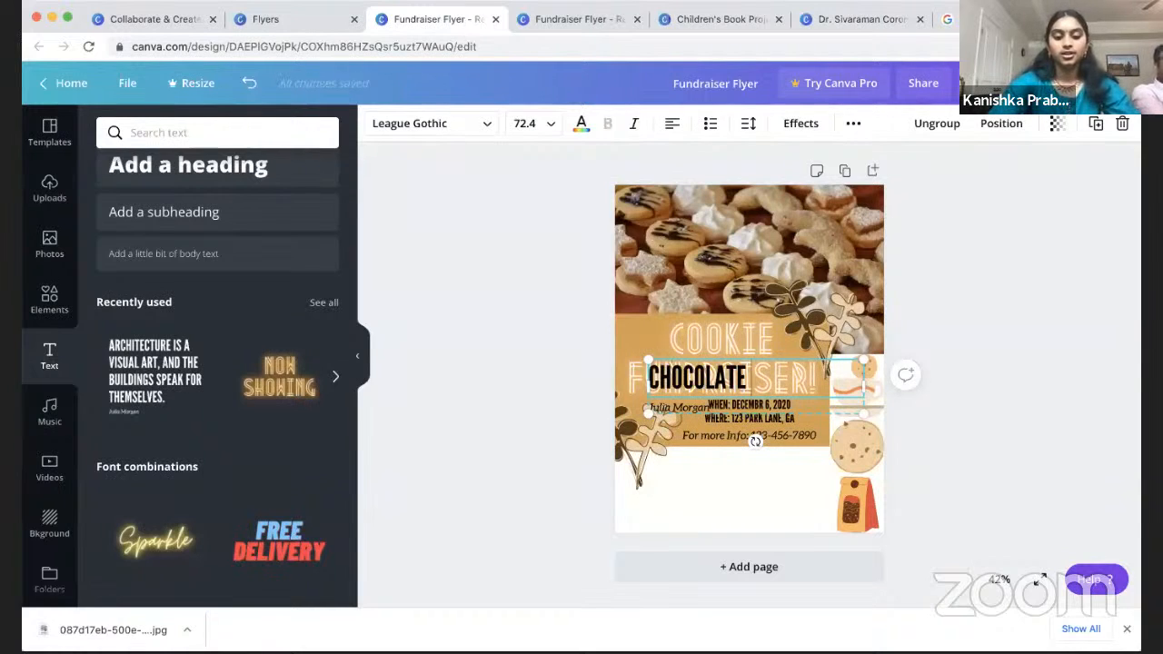
pyautogui.write(' CHIP')
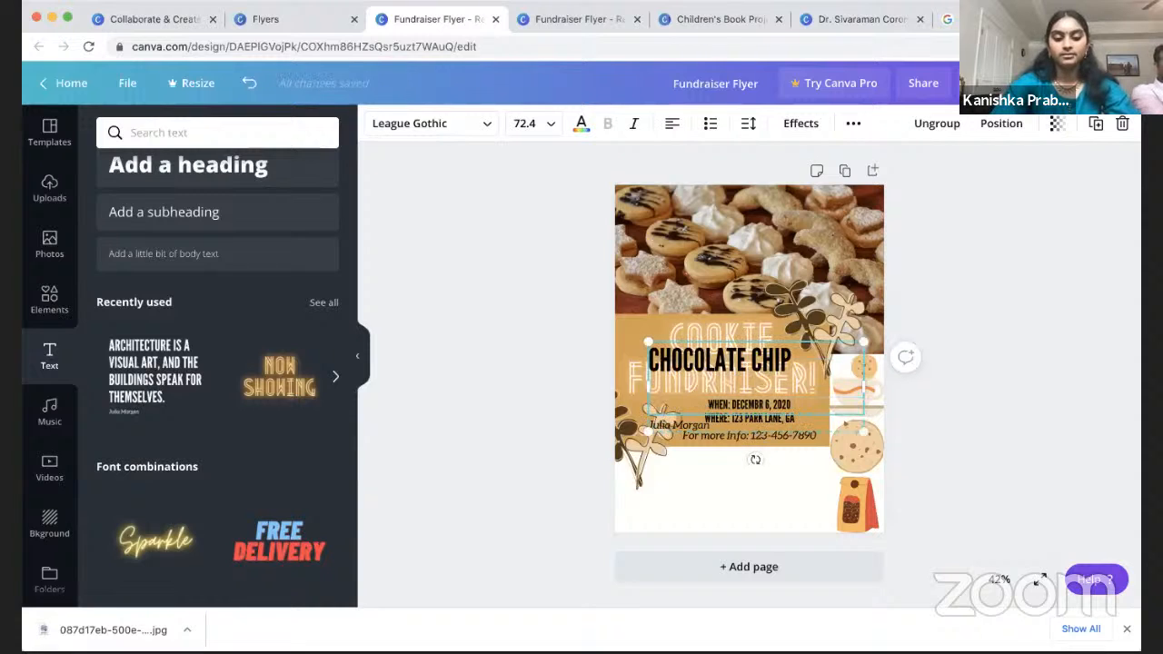
pyautogui.write(' DOUBLE CHOCOLATE')
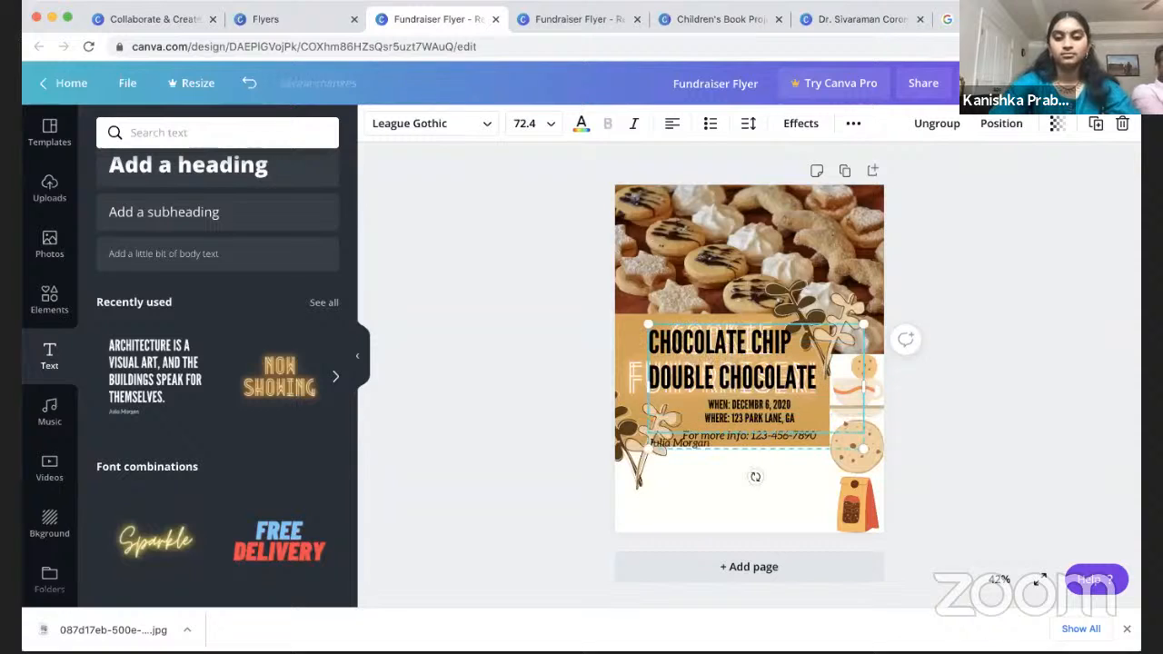
pyautogui.write(' VANILLA')
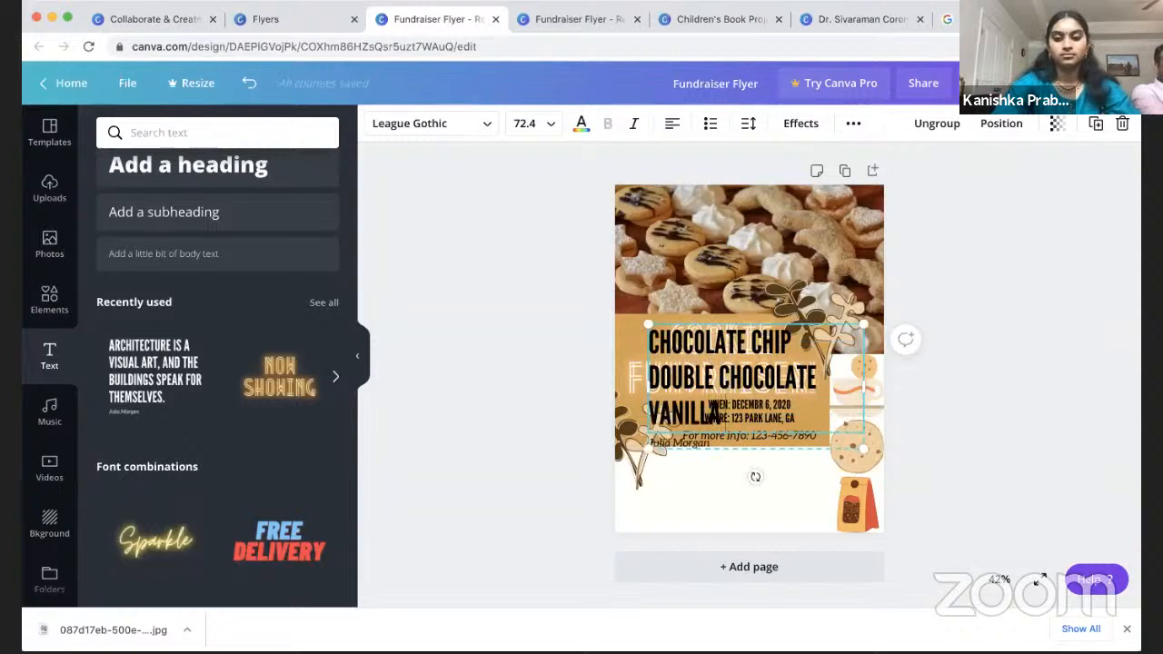
pyautogui.write(' CRÈME')
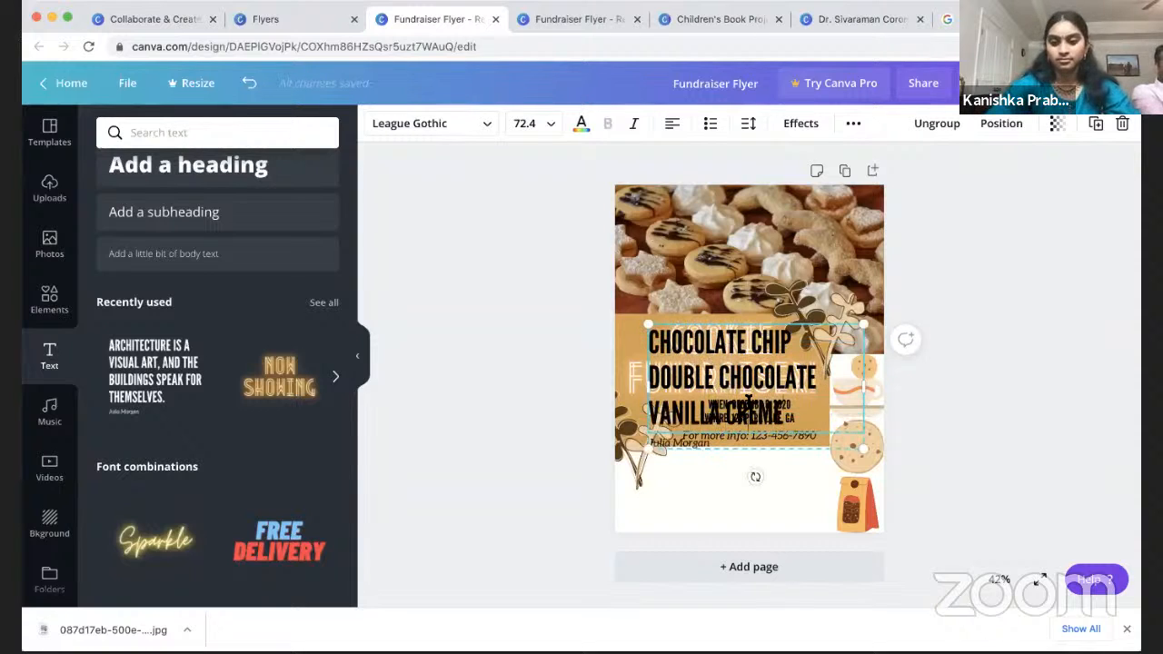
# Step: Set the flavor list to font size 32 after trying 21, 42 and 36
pyautogui.doubleClick(746, 368)
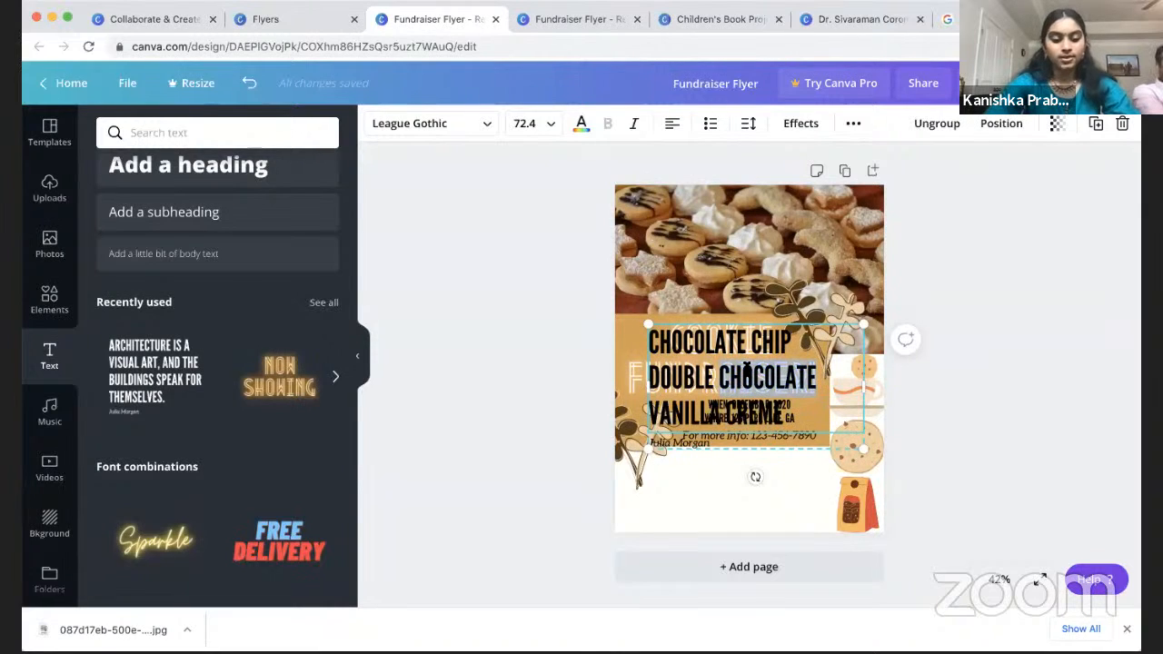
pyautogui.click(542, 127)
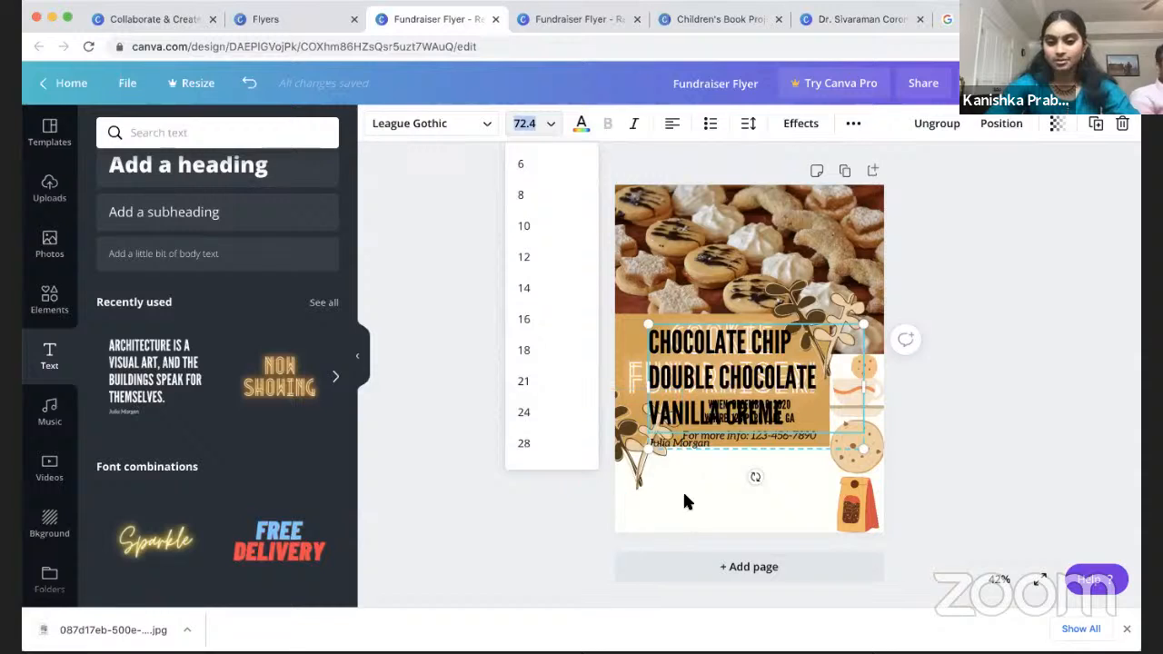
pyautogui.click(540, 376)
pyautogui.click(525, 128)
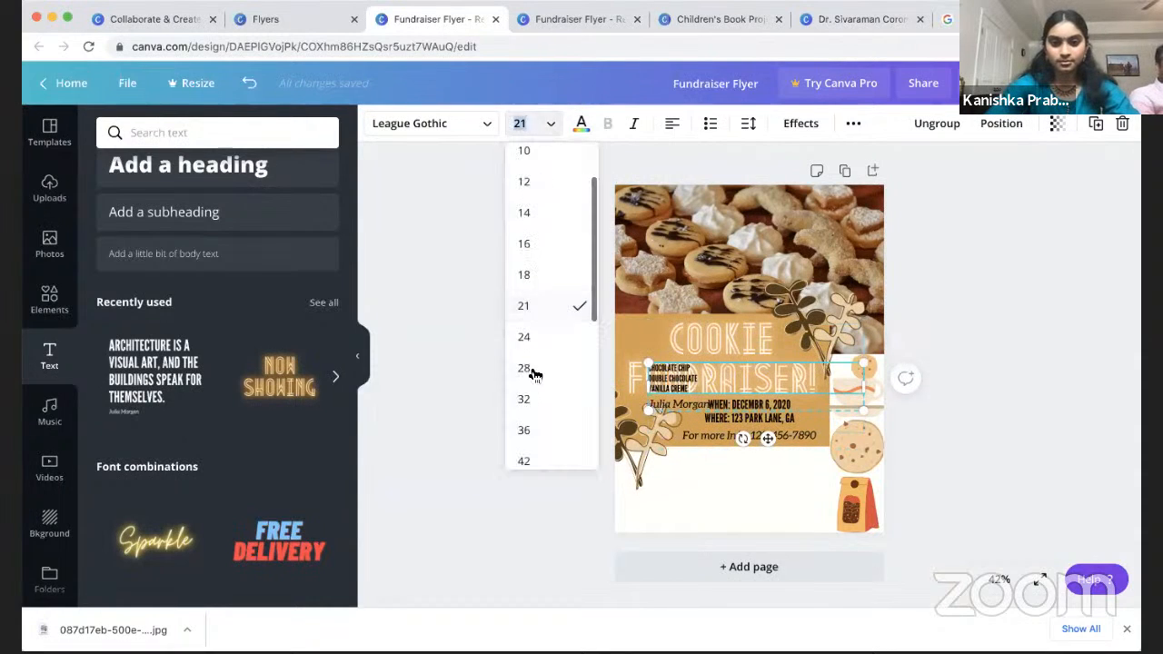
pyautogui.click(527, 461)
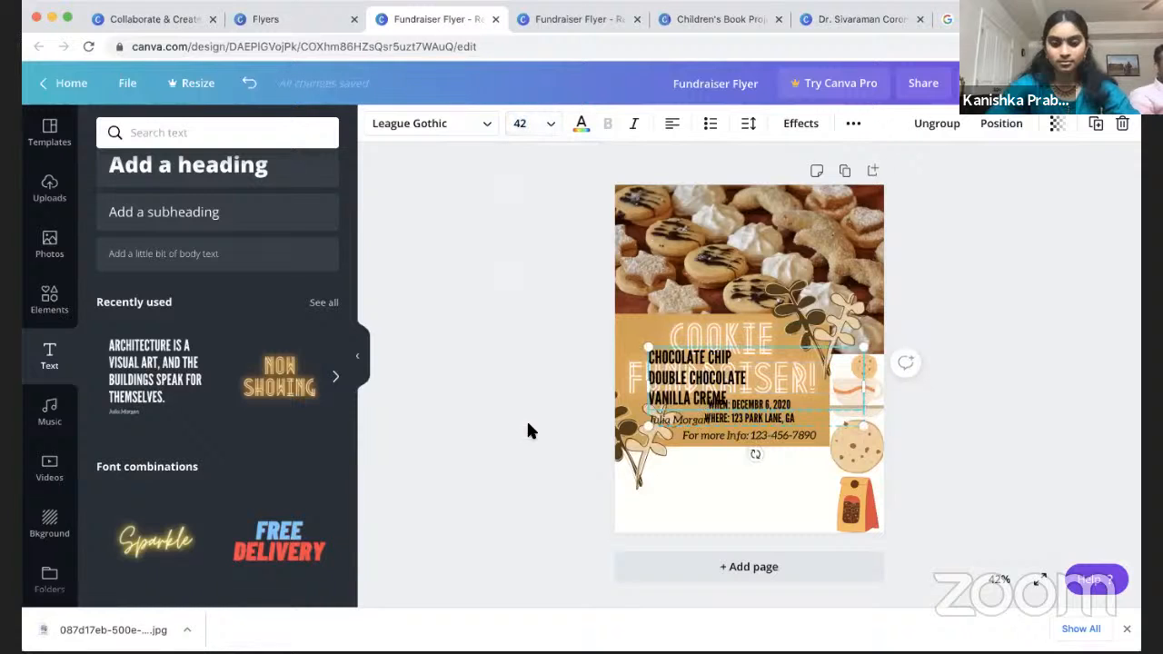
pyautogui.click(522, 122)
pyautogui.click(539, 274)
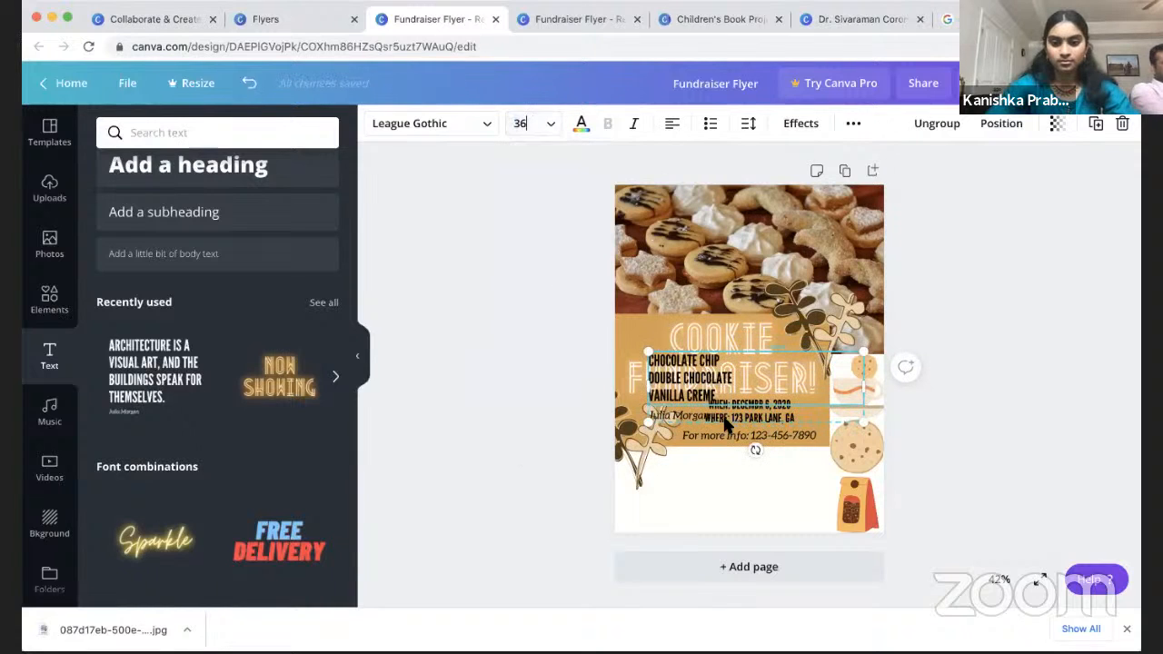
pyautogui.click(779, 416)
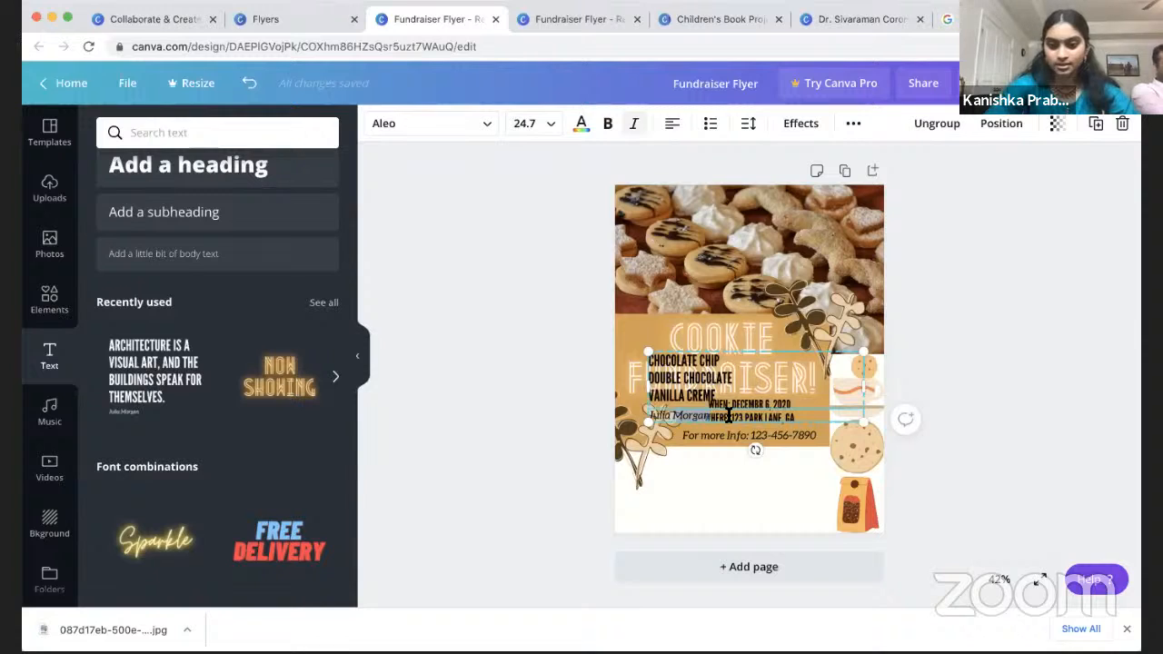
pyautogui.click(688, 396)
pyautogui.doubleClick(686, 378)
pyautogui.click(536, 129)
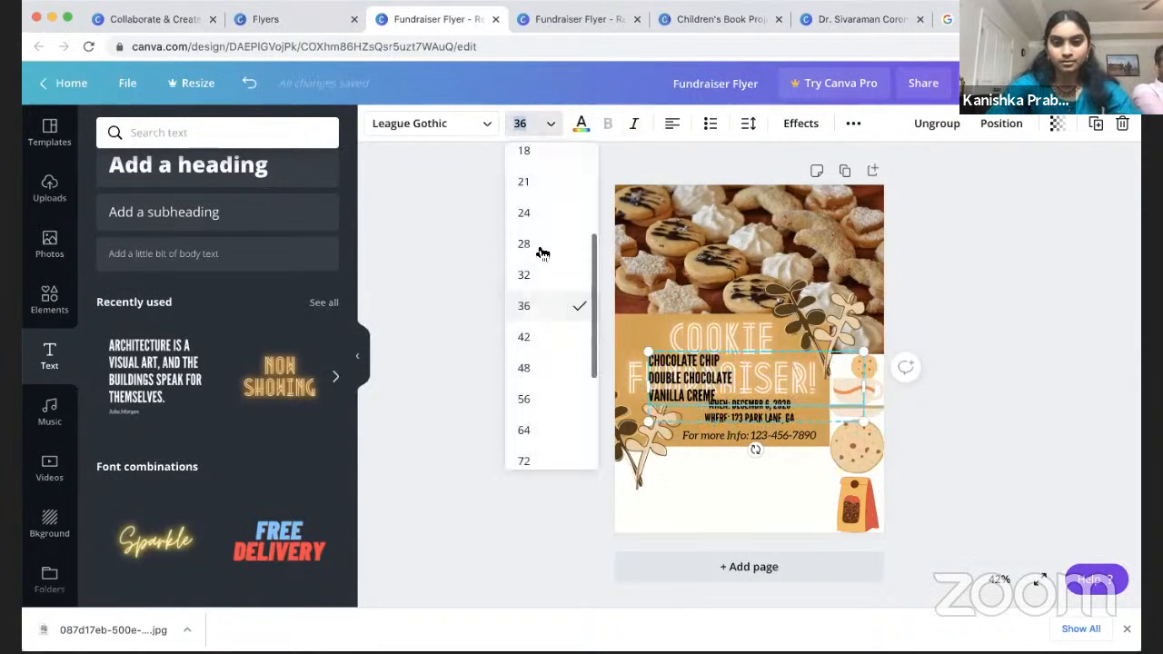
pyautogui.click(539, 269)
# Step: Narrow the flavor list, move it below the event details, and drag a copy beside it
pyautogui.moveTo(864, 387); pyautogui.dragTo(690, 490)
pyautogui.click(566, 423)
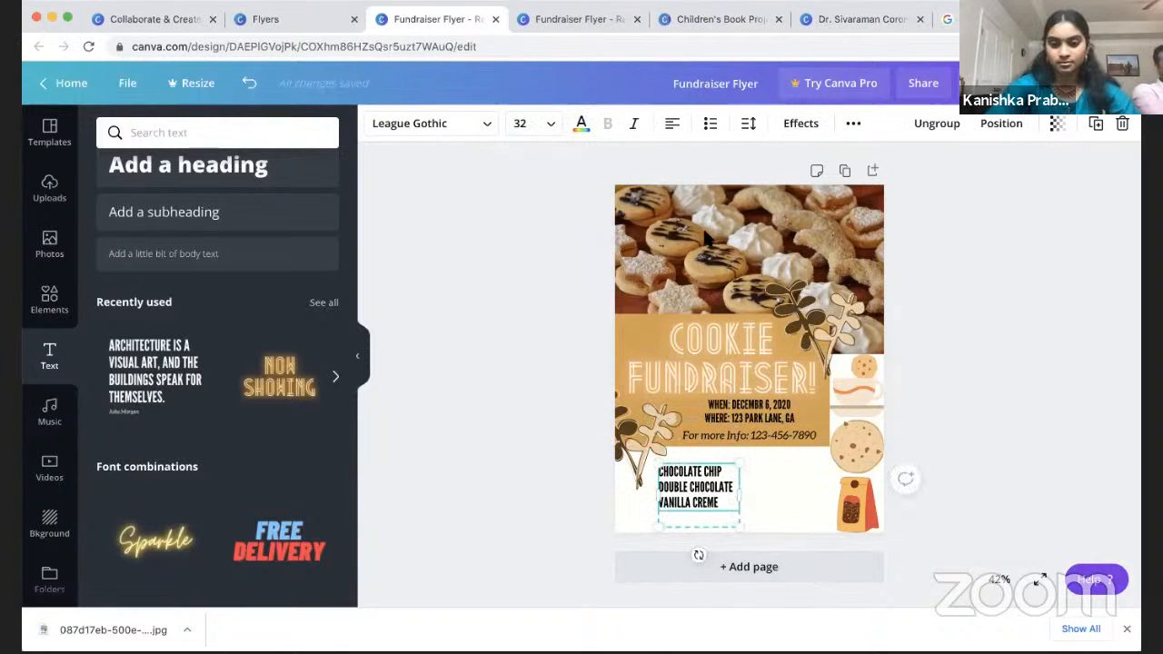
pyautogui.click(992, 483)
pyautogui.click(693, 479)
pyautogui.moveTo(693, 479); pyautogui.dragTo(696, 478)
pyautogui.click(1035, 462)
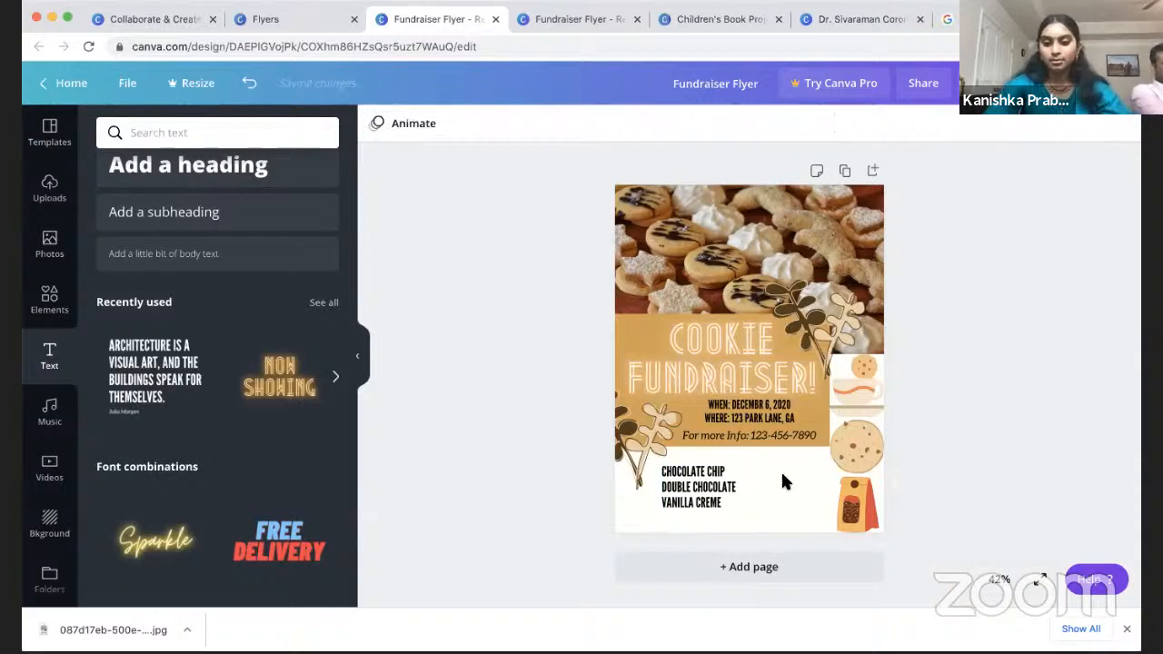
pyautogui.click(683, 491)
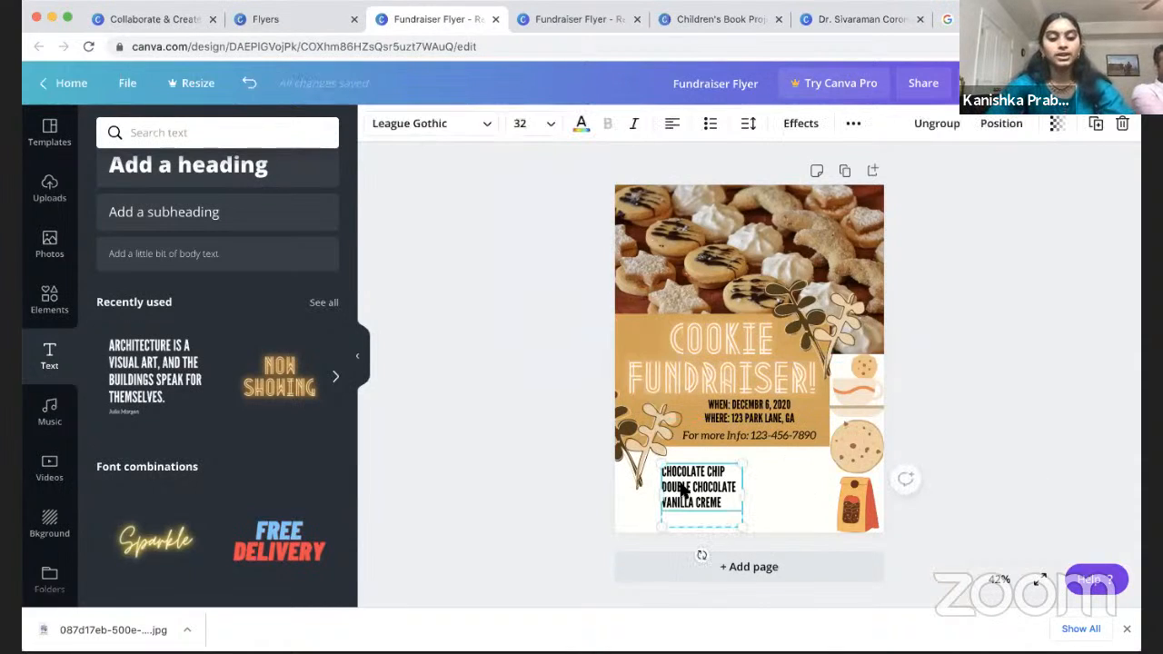
pyautogui.moveTo(683, 491); pyautogui.dragTo(748, 466)
# Step: Retype the copied list as the price text 'ALL COOKIES $5 FOR A BAG OF 4'
pyautogui.tripleClick(780, 491)
pyautogui.doubleClick(779, 477)
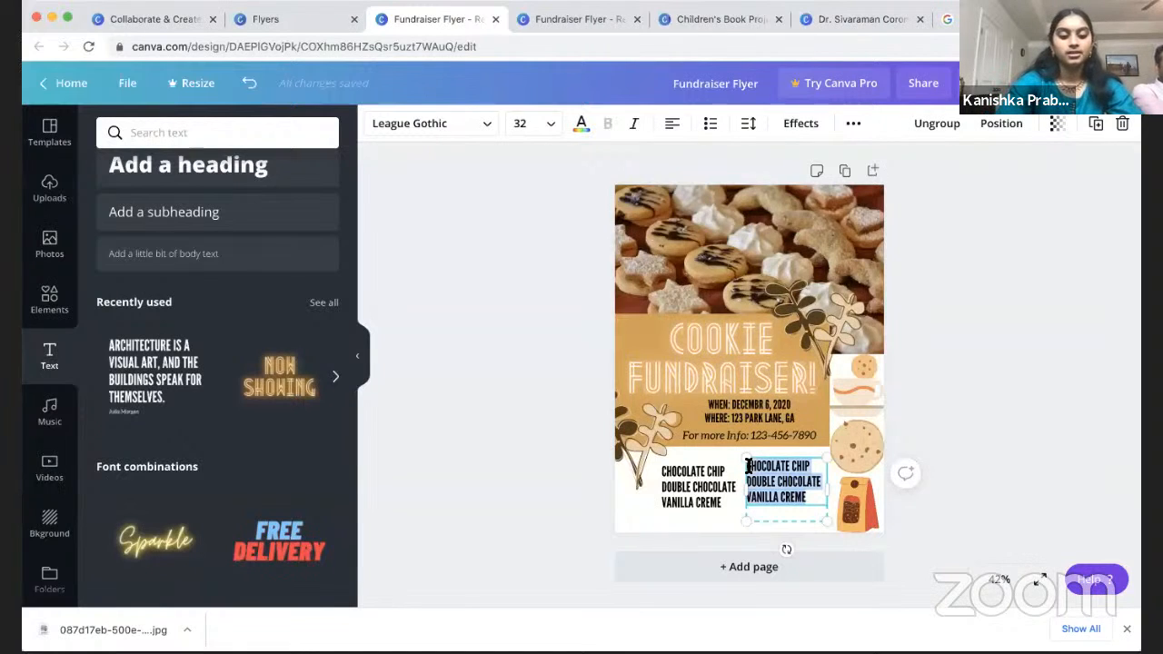
pyautogui.write('$')
pyautogui.press('BackSpace')
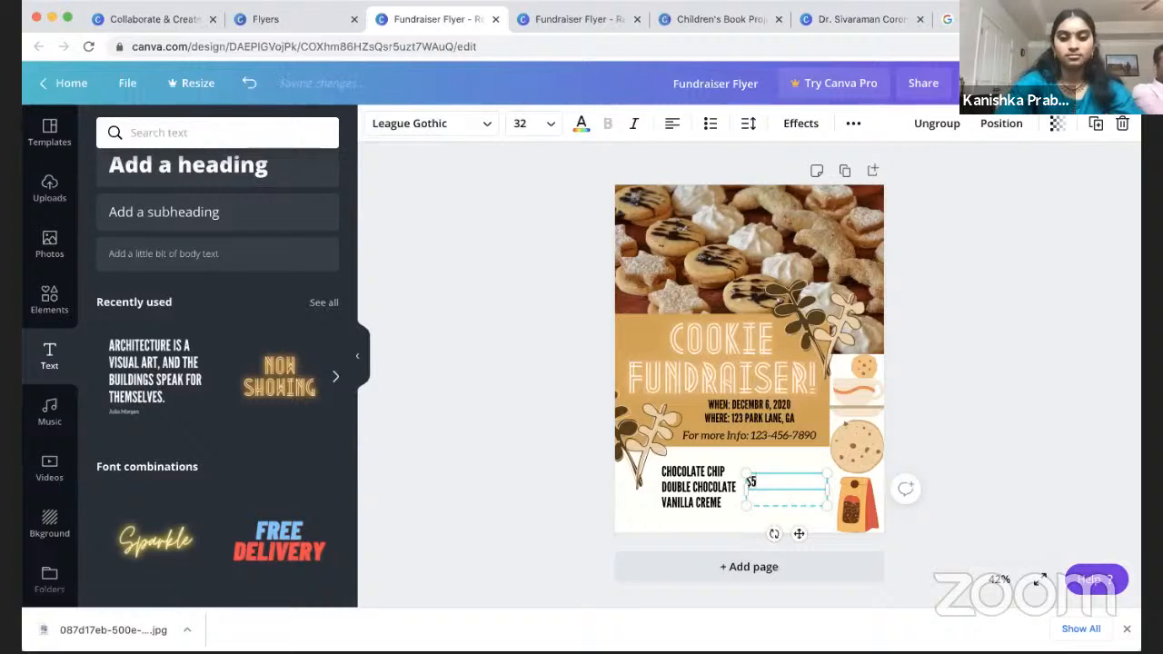
pyautogui.write('5 FOR A BOG OF 4')
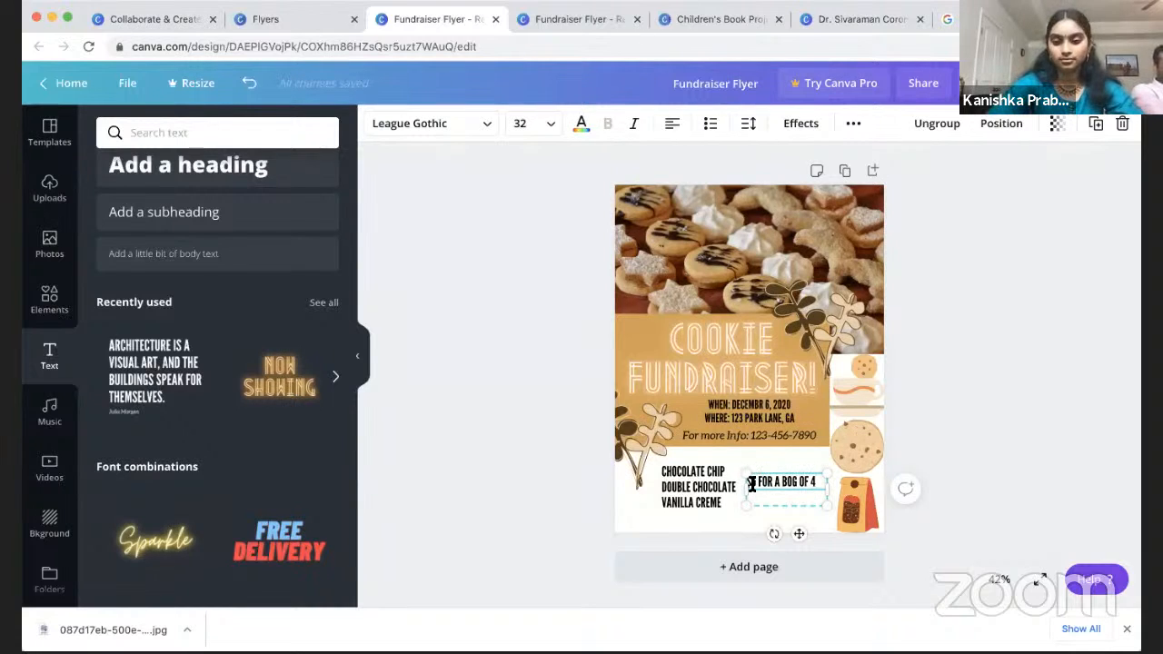
pyautogui.click(752, 484)
pyautogui.press('Return')
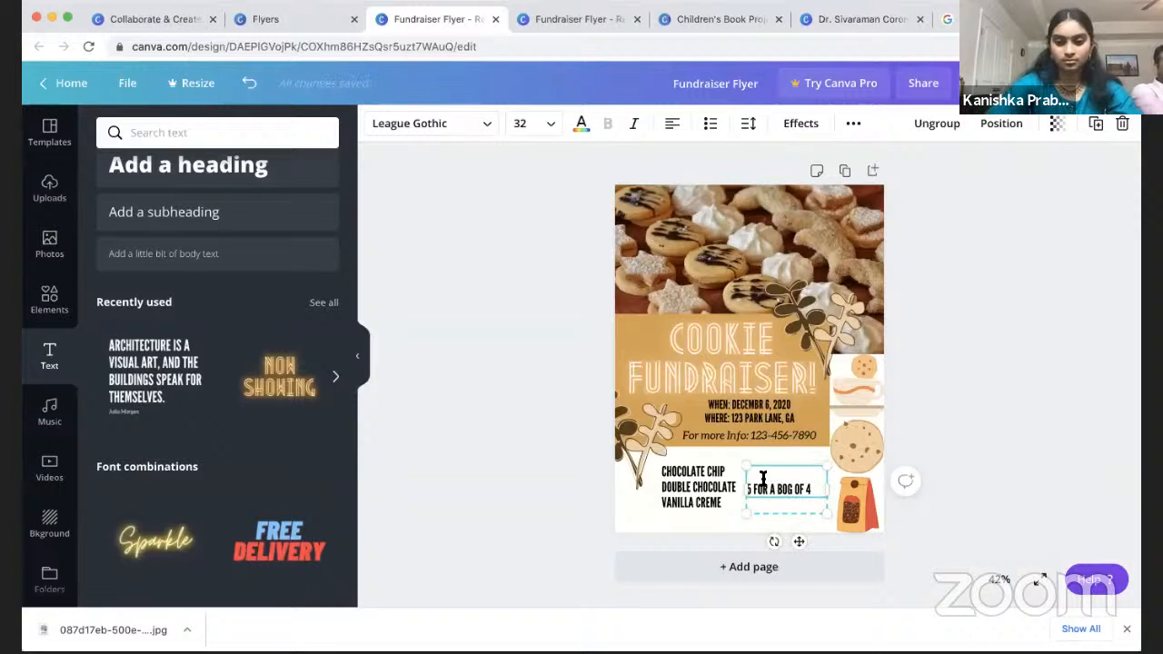
pyautogui.write('ALL COOKIES 5')
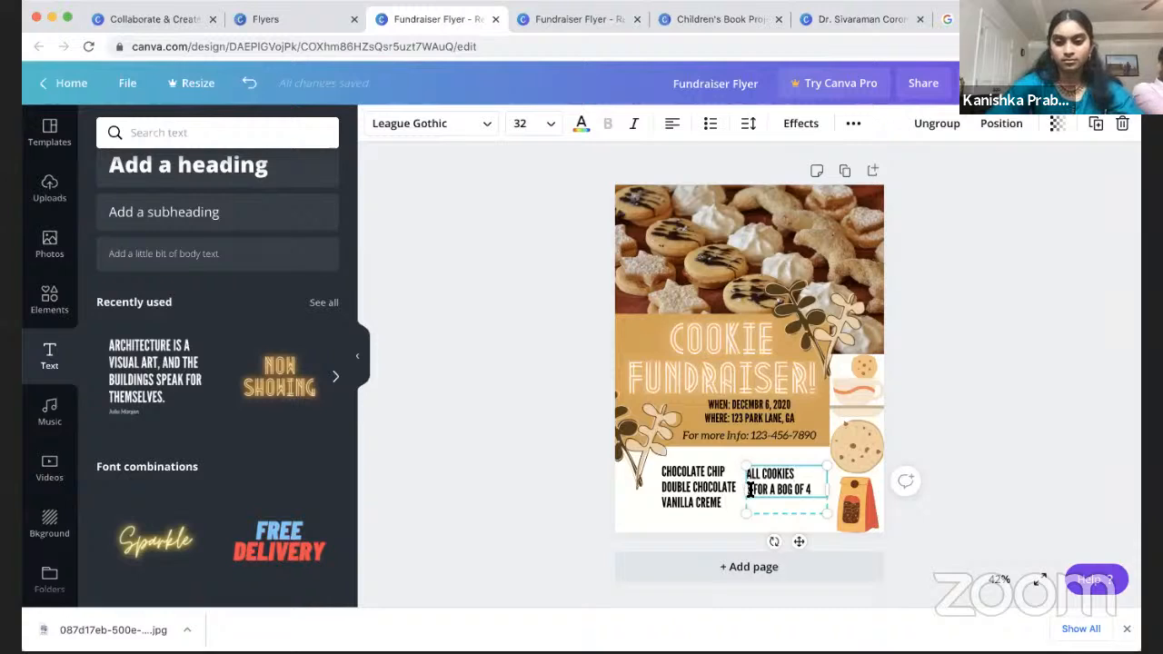
pyautogui.write('$')
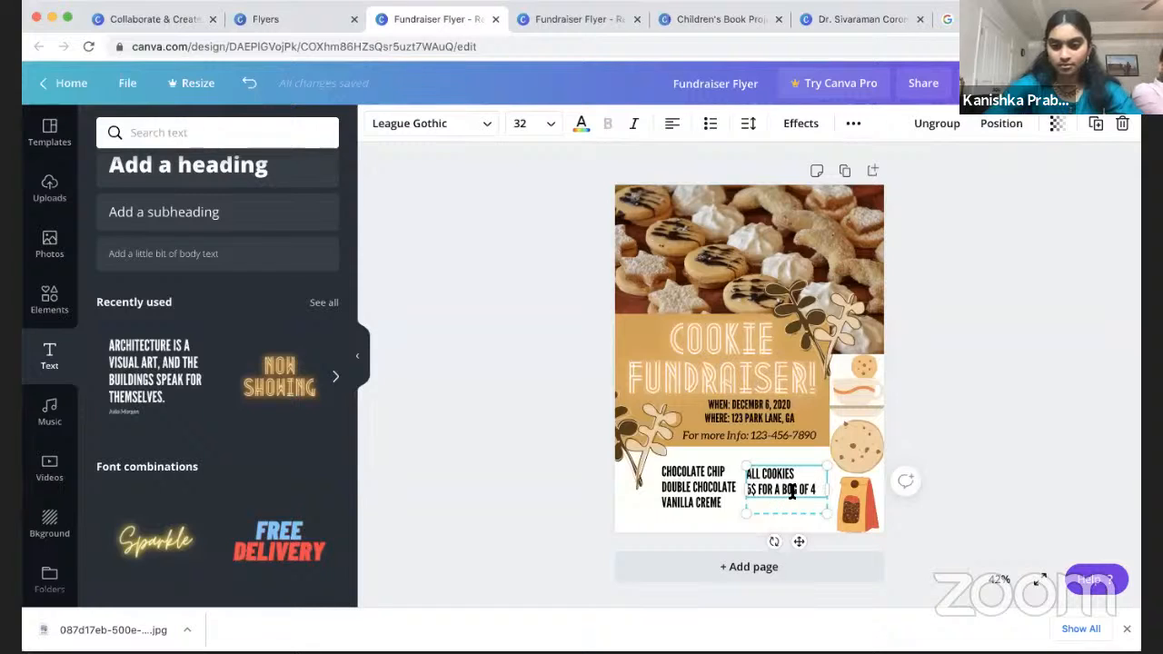
pyautogui.press('BackSpace')
pyautogui.write('AG')
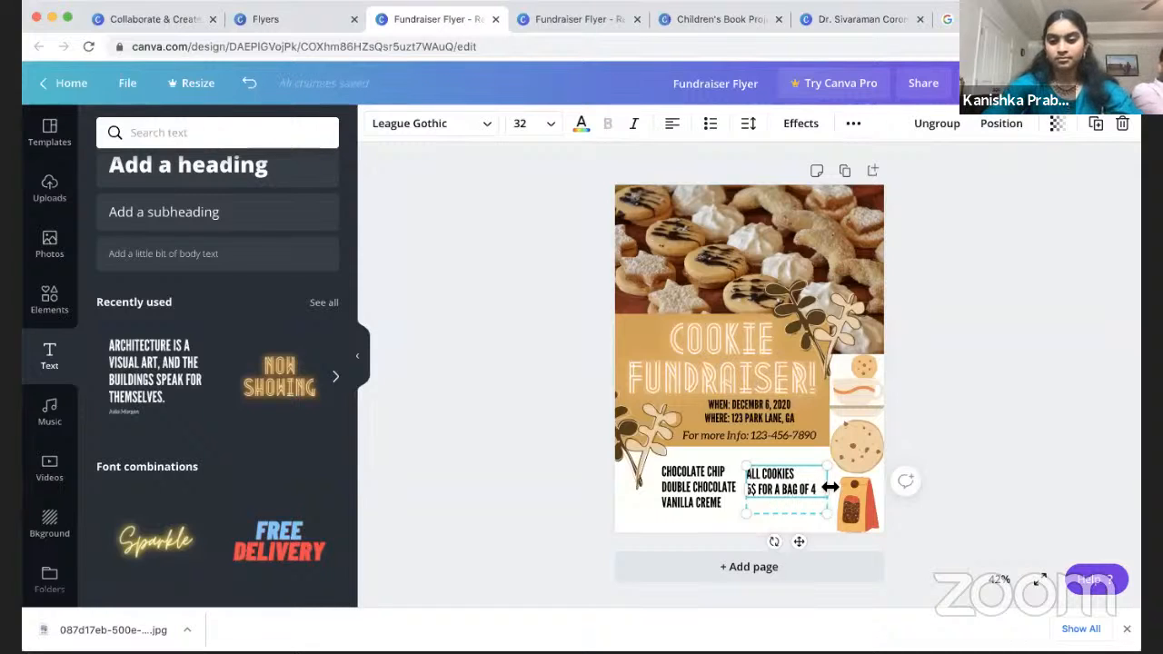
pyautogui.click(1063, 433)
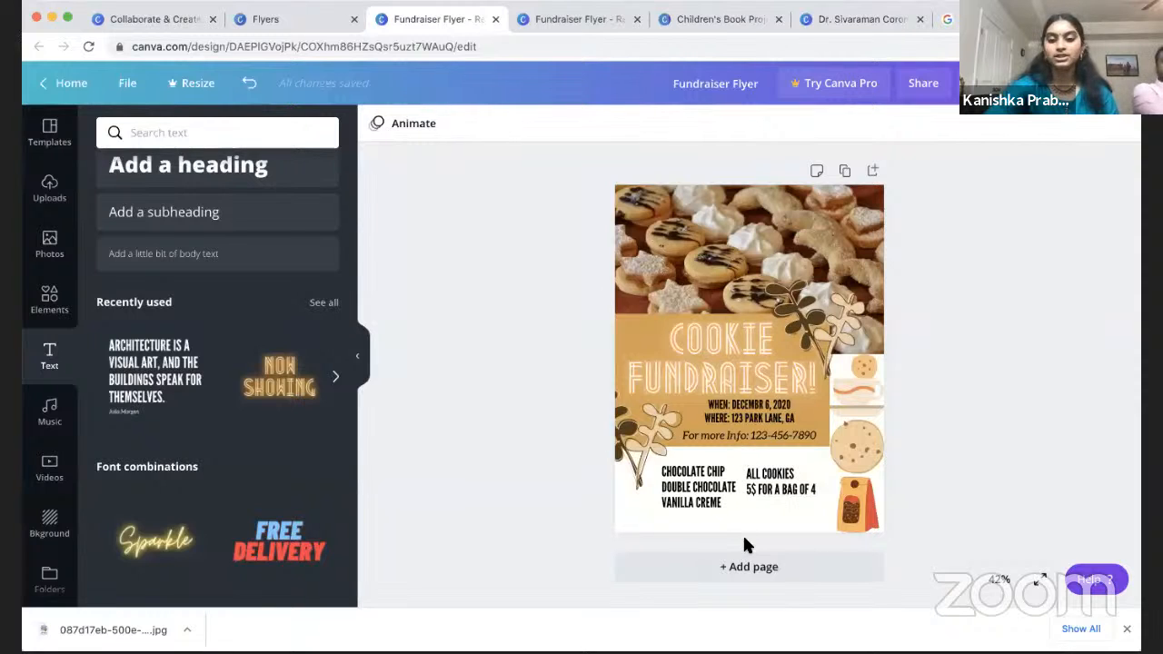
# Step: Add a line from an Elements search for 'lines', rotated vertical and shortened between flavors and price
pyautogui.click(51, 305)
pyautogui.click(205, 132)
pyautogui.write('lines')
pyautogui.press('Return')
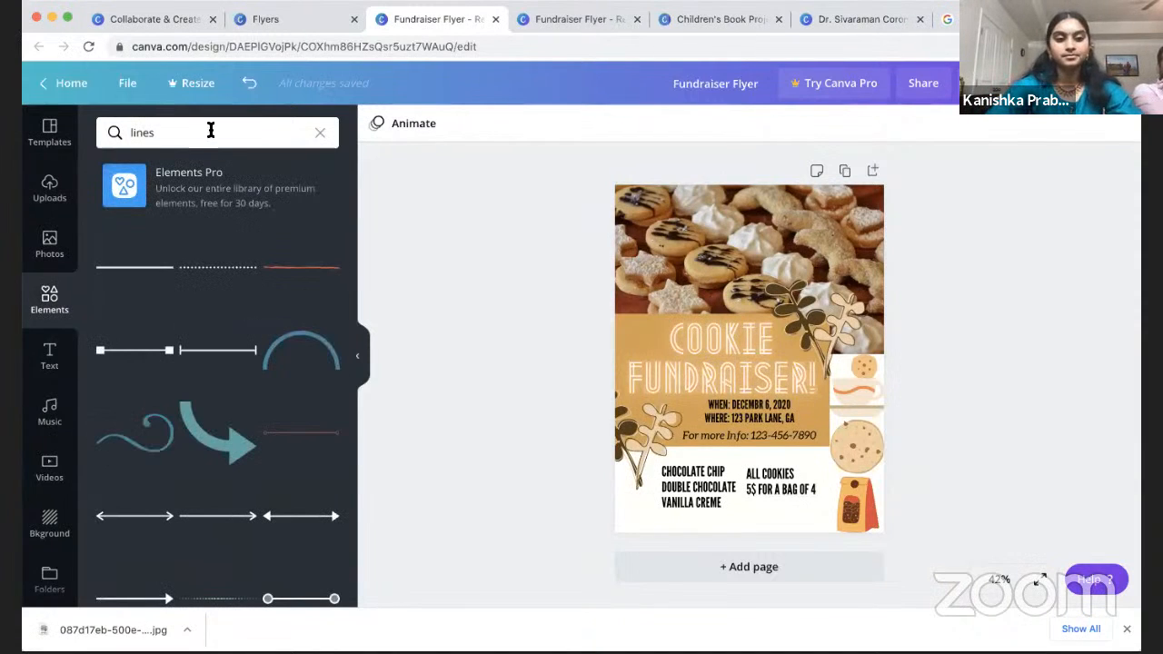
pyautogui.moveTo(143, 273); pyautogui.dragTo(720, 500)
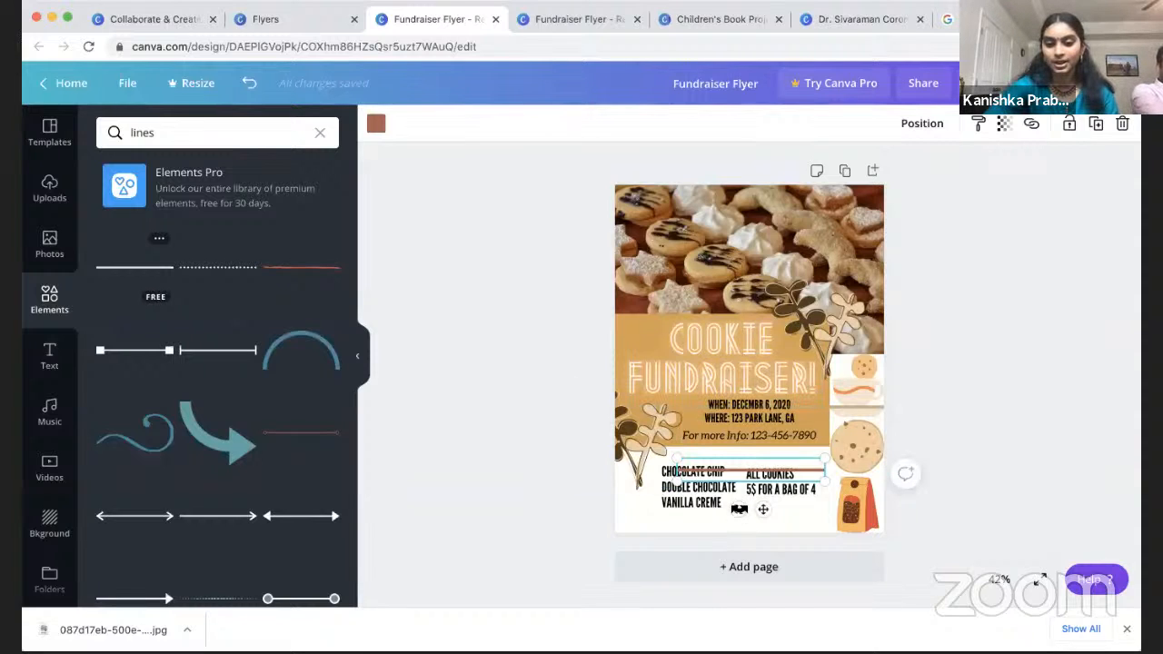
pyautogui.moveTo(738, 509); pyautogui.dragTo(653, 462)
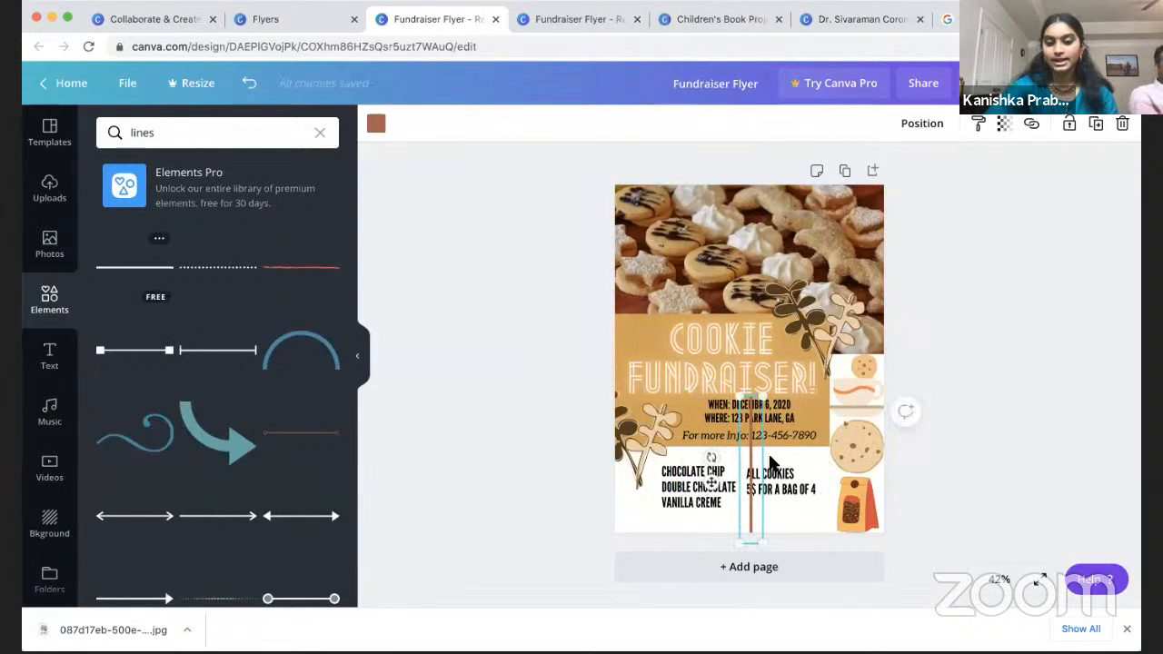
pyautogui.moveTo(763, 399); pyautogui.dragTo(749, 451)
pyautogui.moveTo(749, 495); pyautogui.dragTo(743, 490)
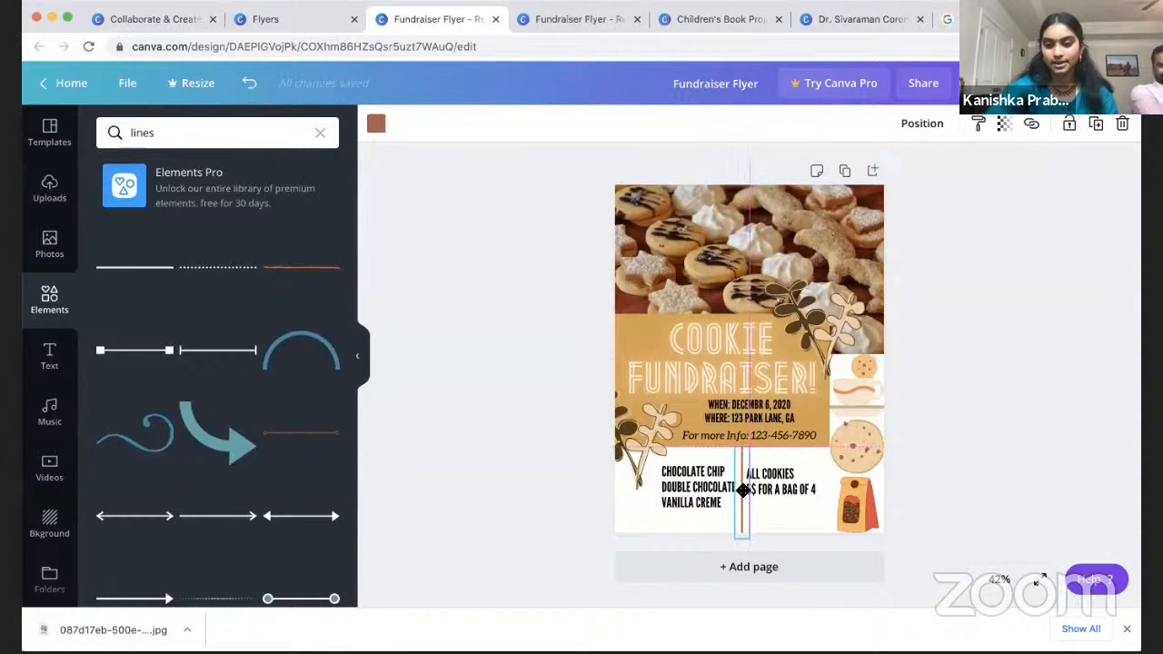
pyautogui.click(1025, 448)
# Step: Set the ALL COOKIES price text to font size 24
pyautogui.click(795, 481)
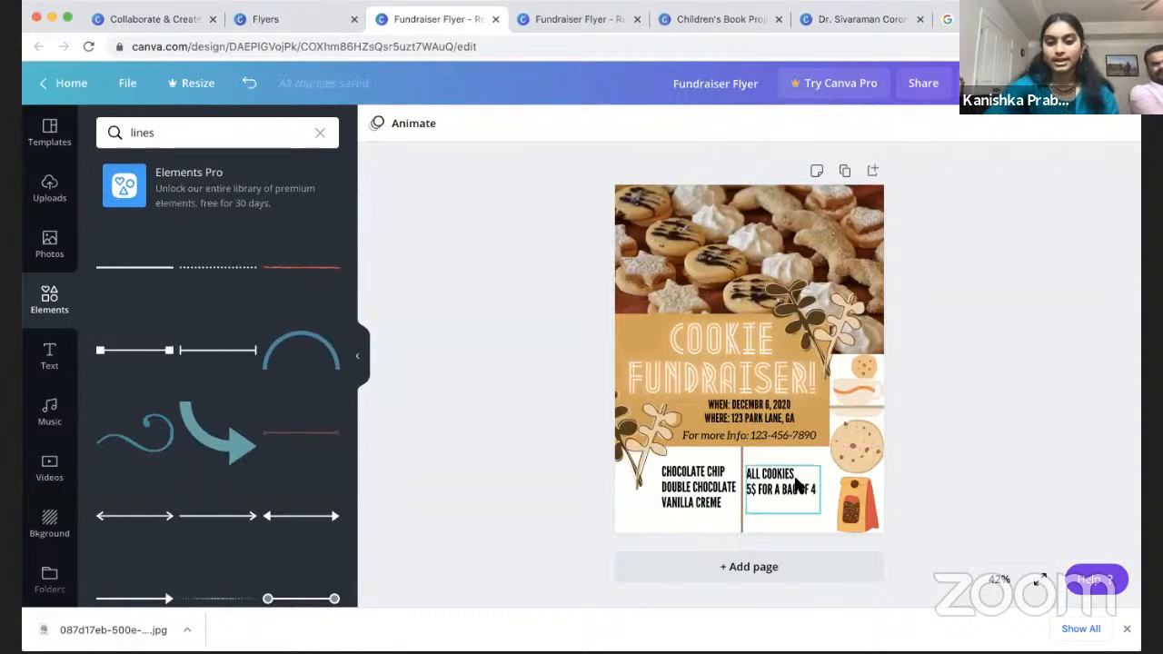
pyautogui.doubleClick(795, 481)
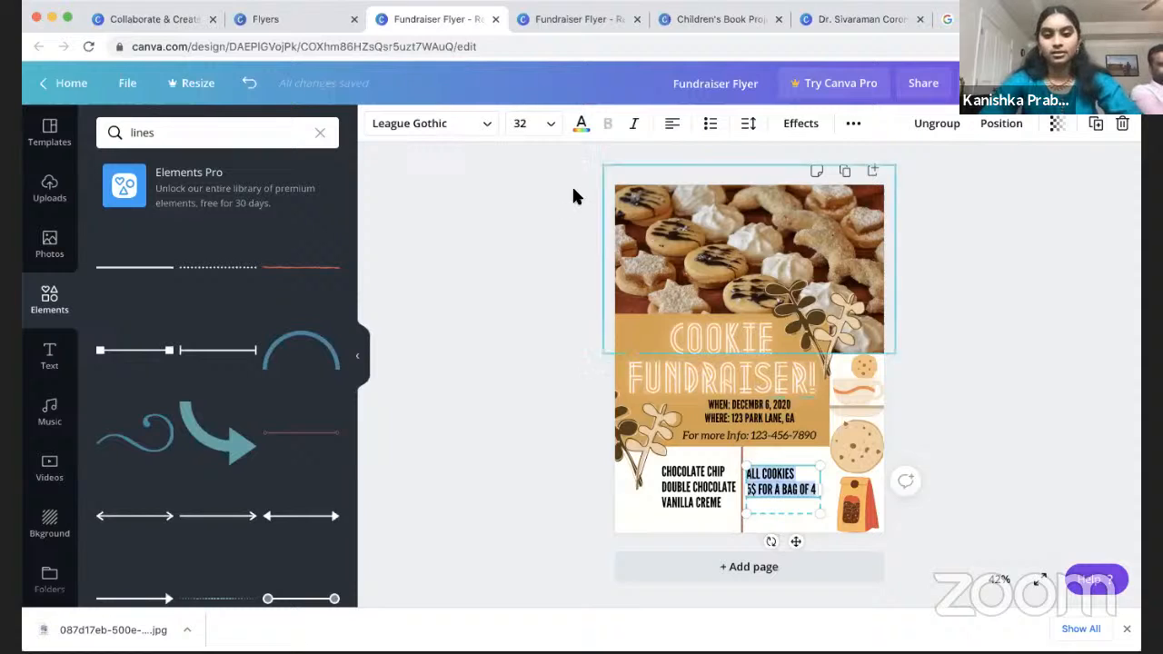
pyautogui.click(542, 127)
pyautogui.click(552, 245)
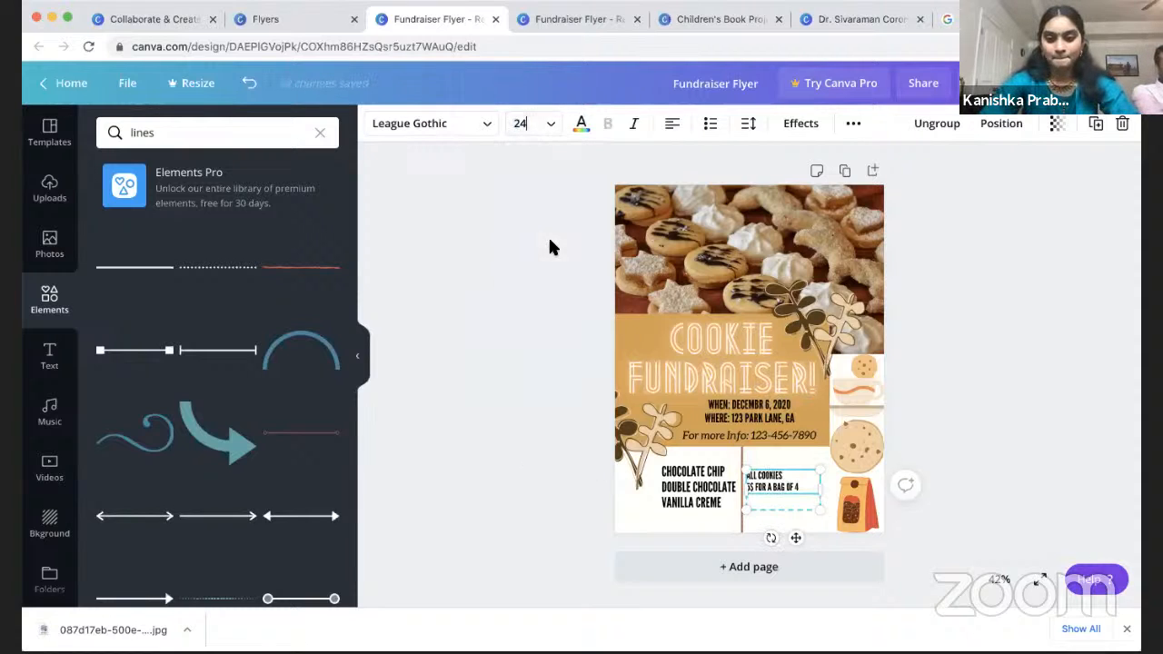
pyautogui.click(946, 429)
pyautogui.click(688, 489)
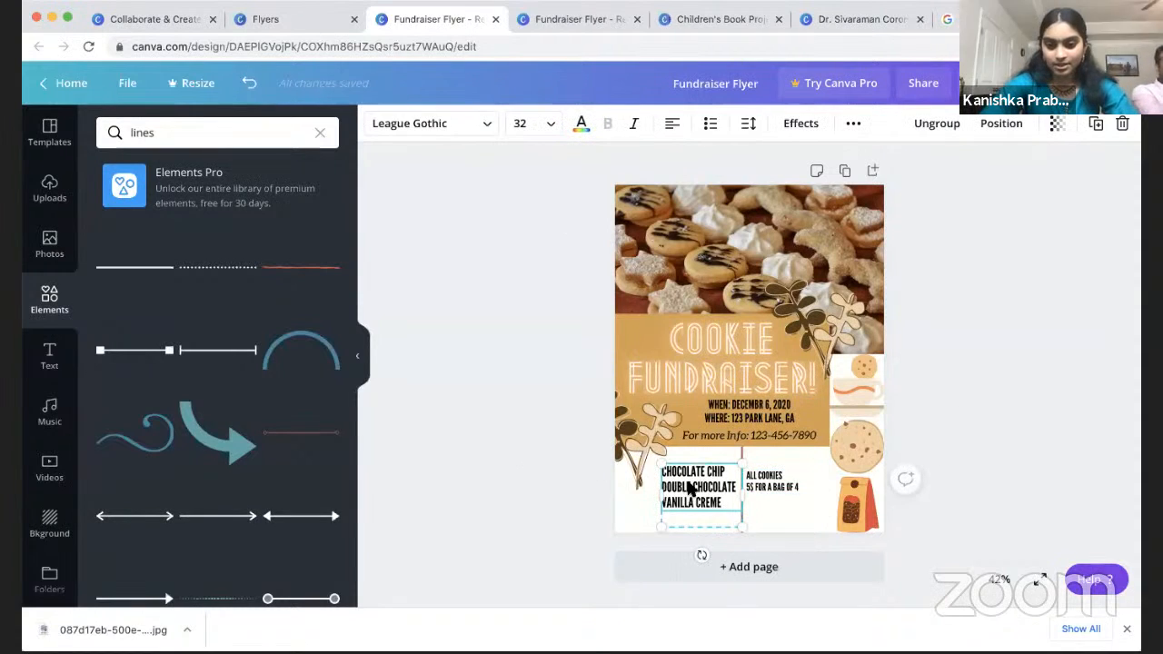
pyautogui.click(541, 489)
# Step: Search Photos for cookies and place the stacked cookies photo on the flyer
pyautogui.click(49, 244)
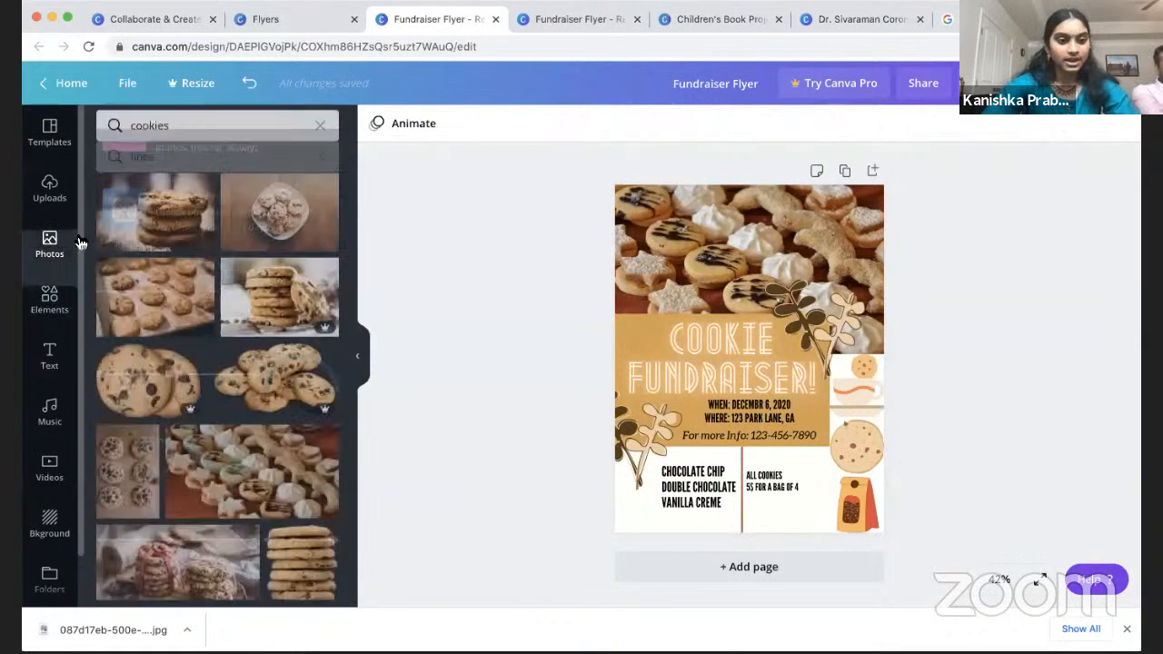
pyautogui.scroll(2, 243, 263)
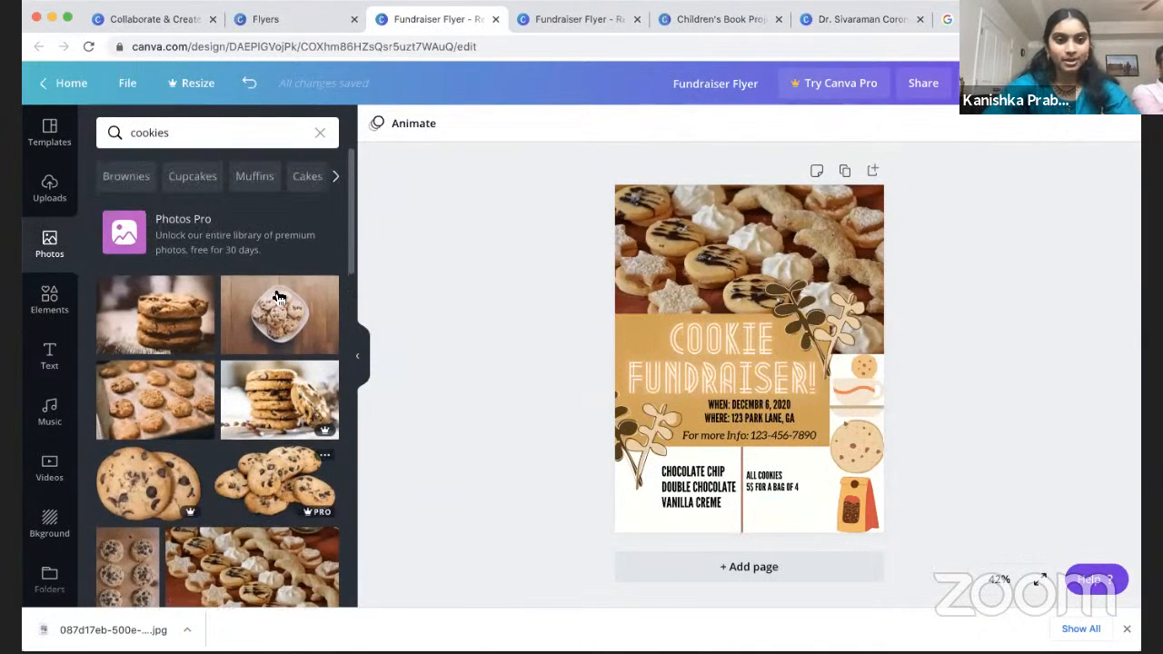
pyautogui.click(319, 132)
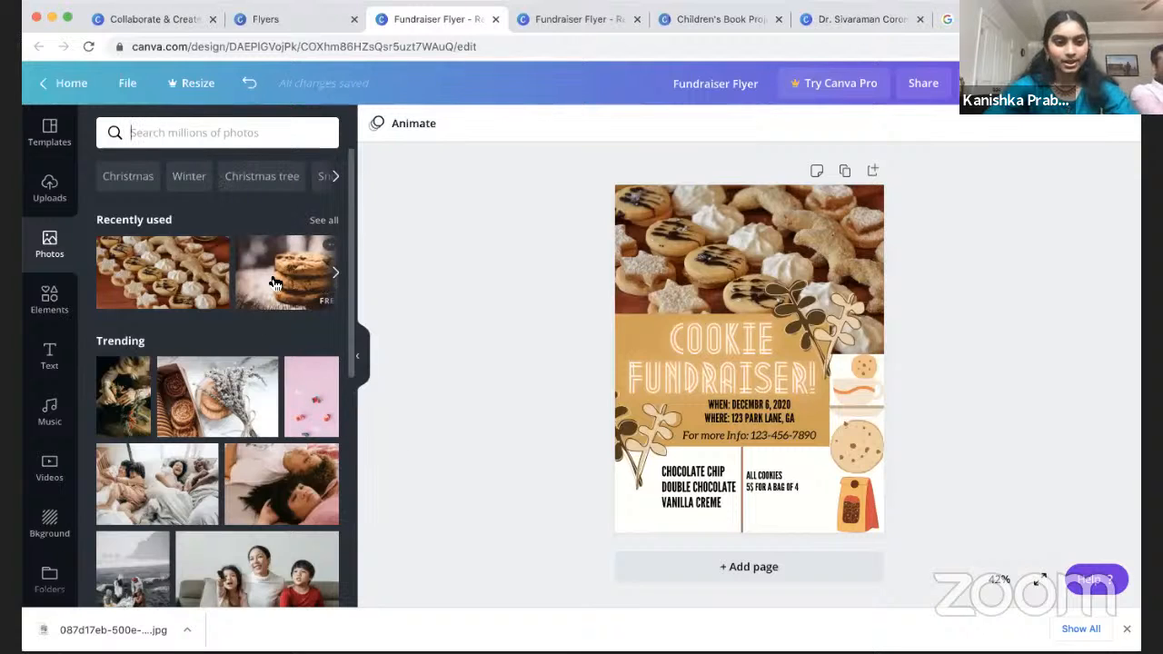
pyautogui.write('cookies')
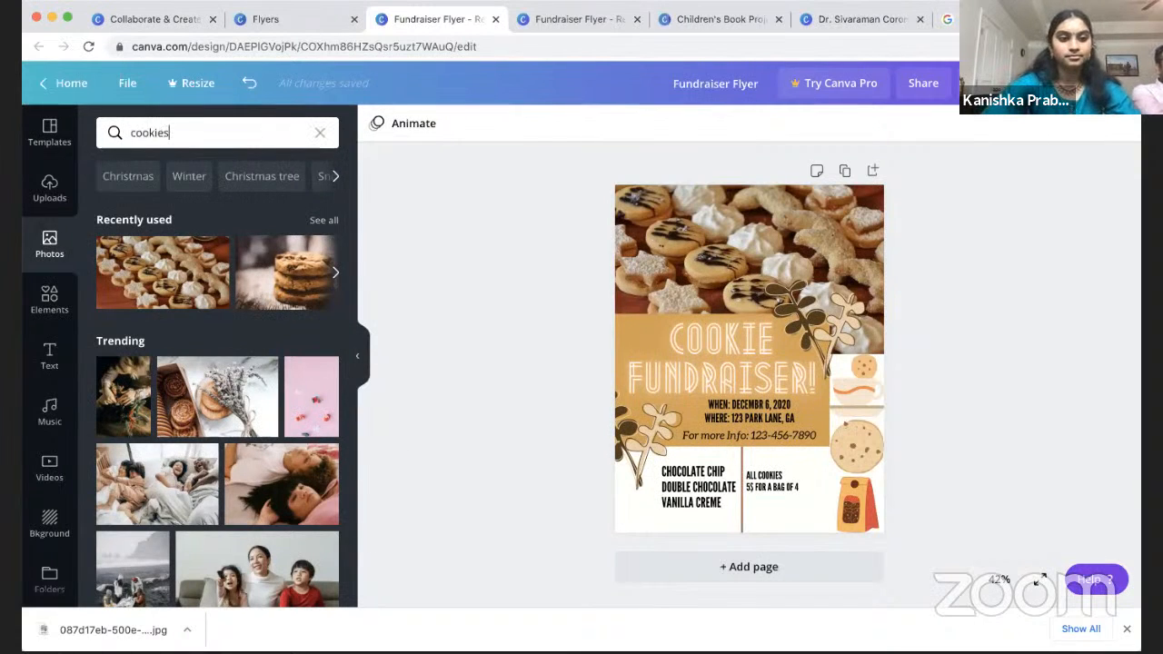
pyautogui.press('Return')
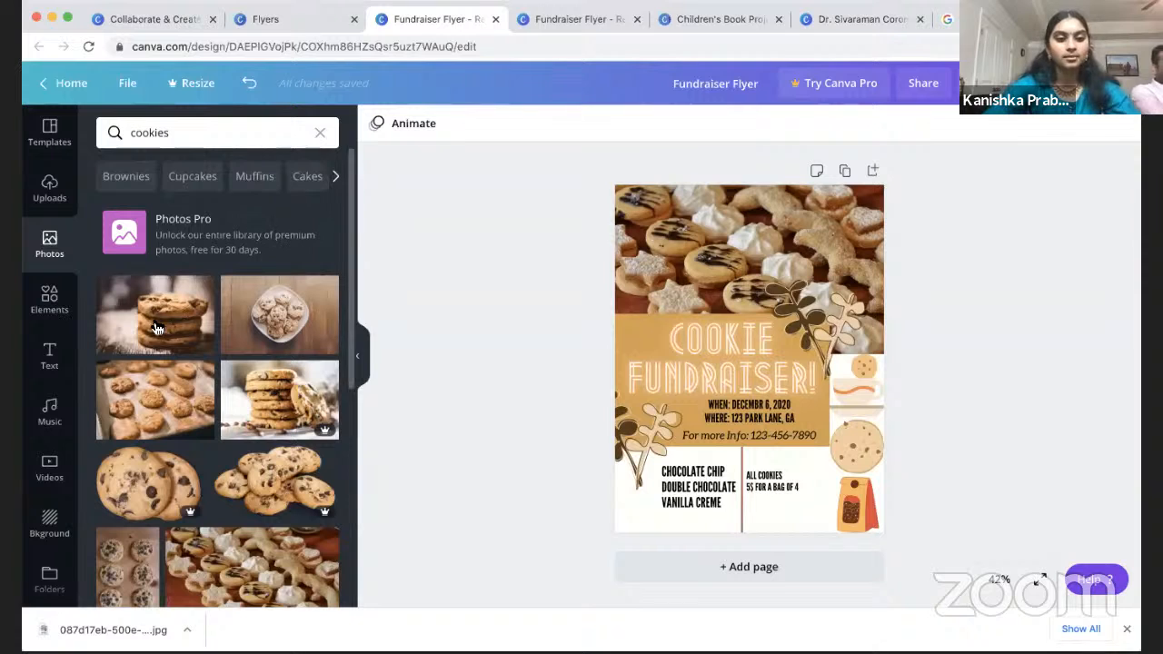
pyautogui.moveTo(159, 318); pyautogui.dragTo(719, 390)
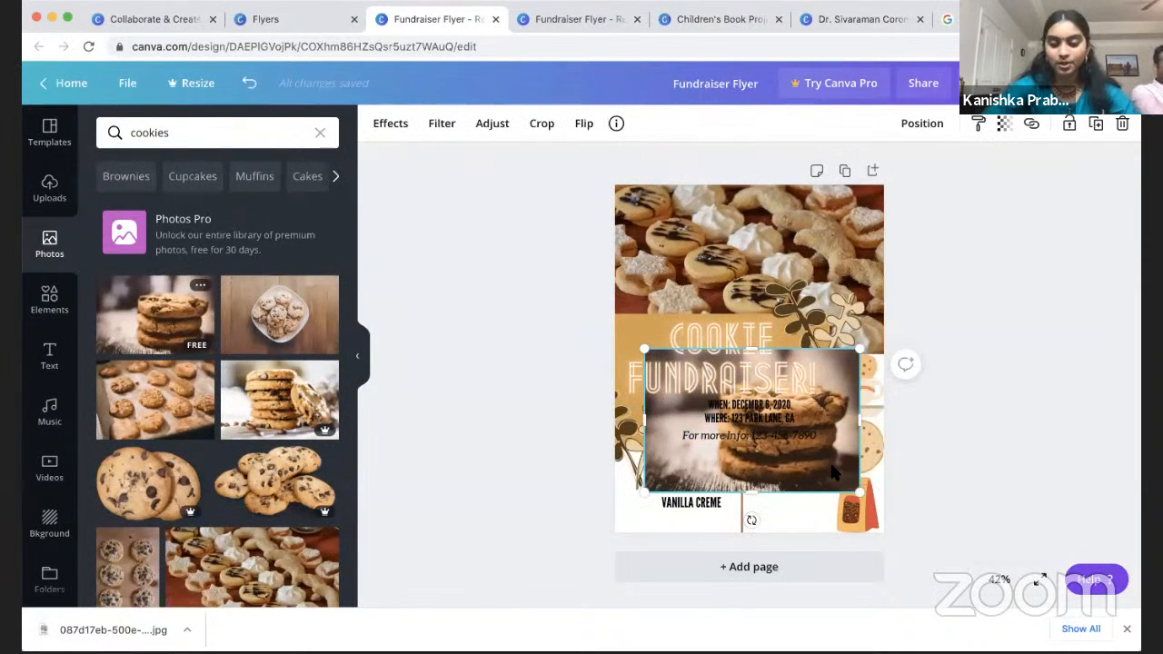
# Step: Crop the cookie photo to a narrow strip and fit it into the bottom-left corner
pyautogui.doubleClick(830, 460)
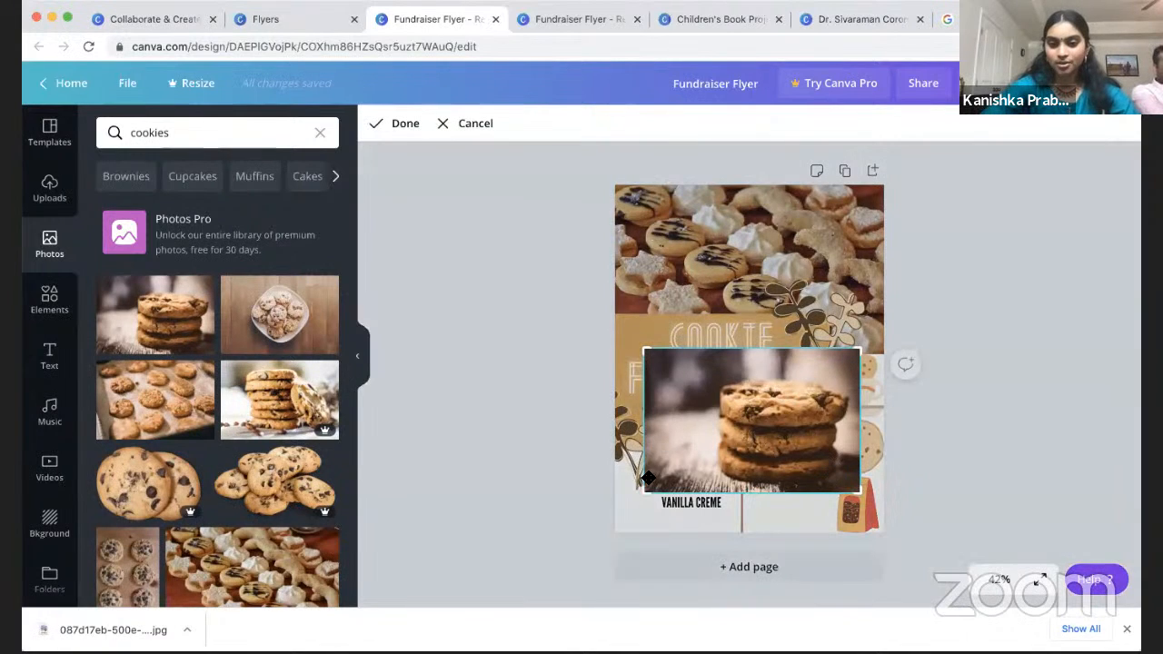
pyautogui.moveTo(641, 488); pyautogui.dragTo(698, 485)
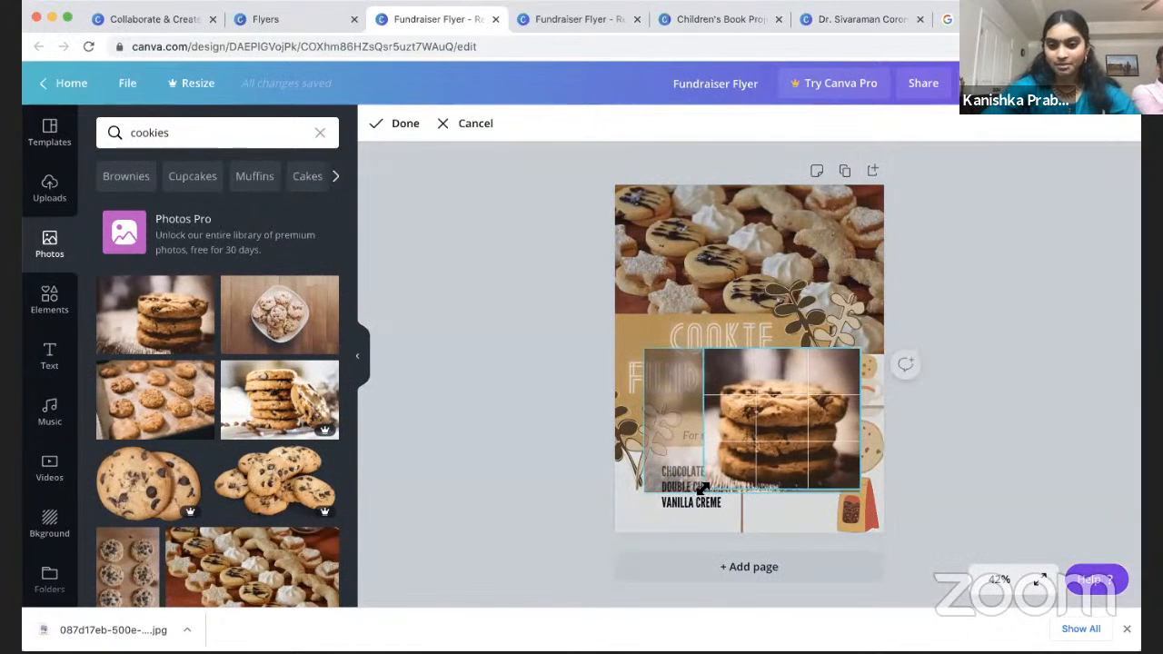
pyautogui.moveTo(859, 490); pyautogui.dragTo(628, 514)
pyautogui.click(1078, 461)
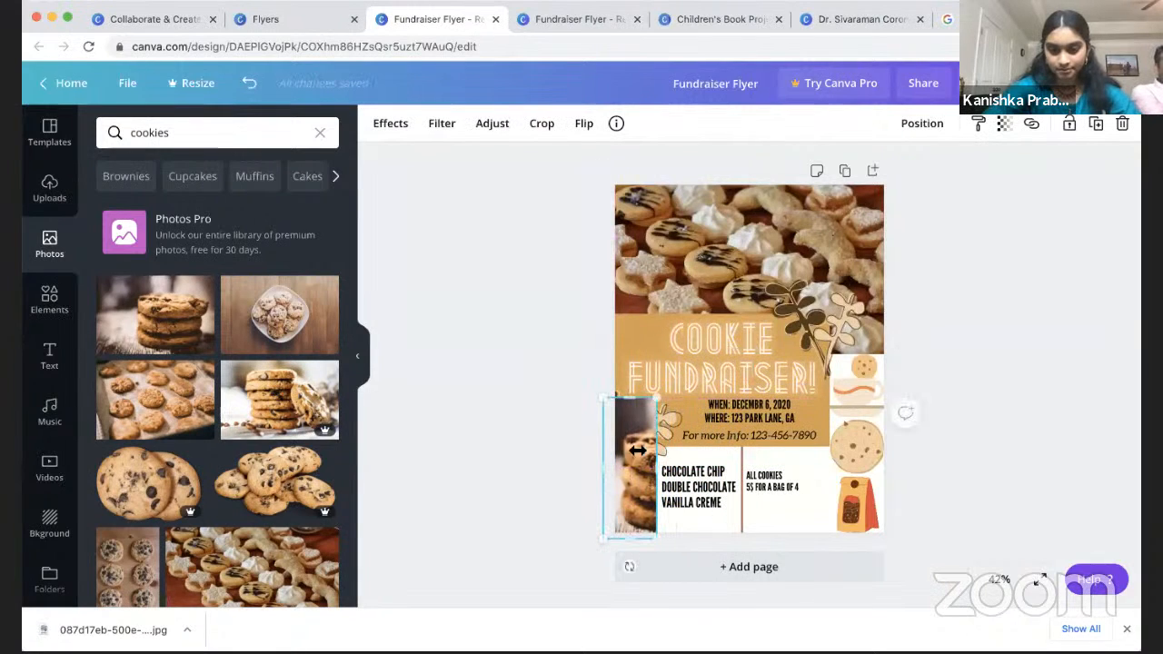
pyautogui.moveTo(633, 426); pyautogui.dragTo(641, 498)
pyautogui.doubleClick(642, 484)
pyautogui.click(1021, 400)
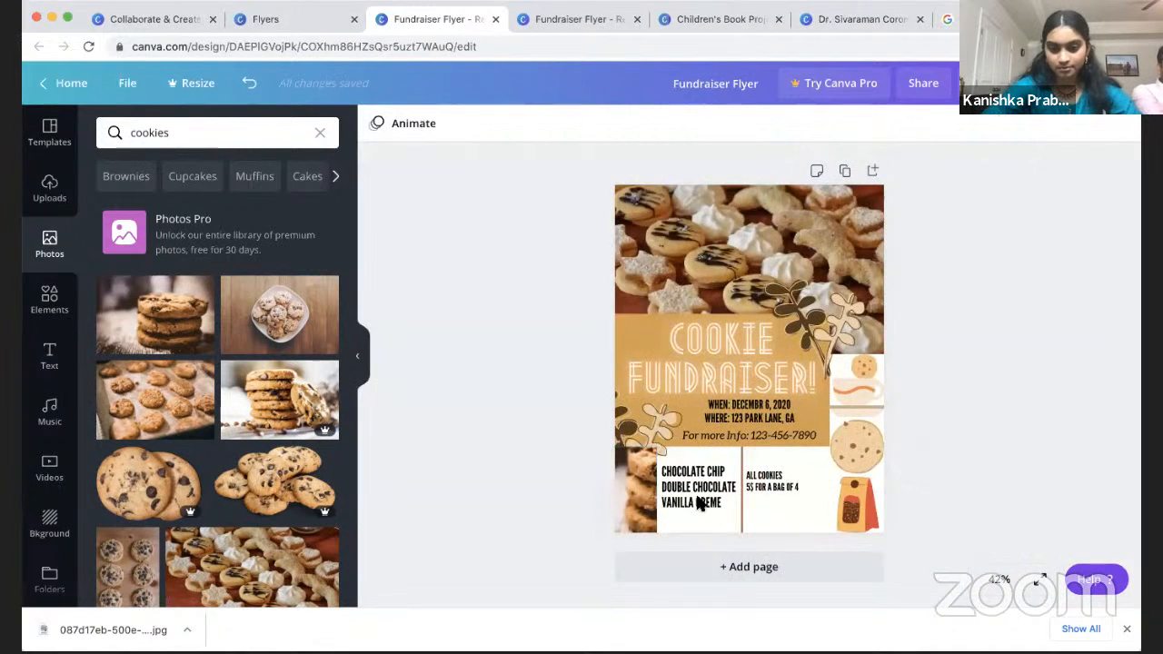
pyautogui.click(639, 472)
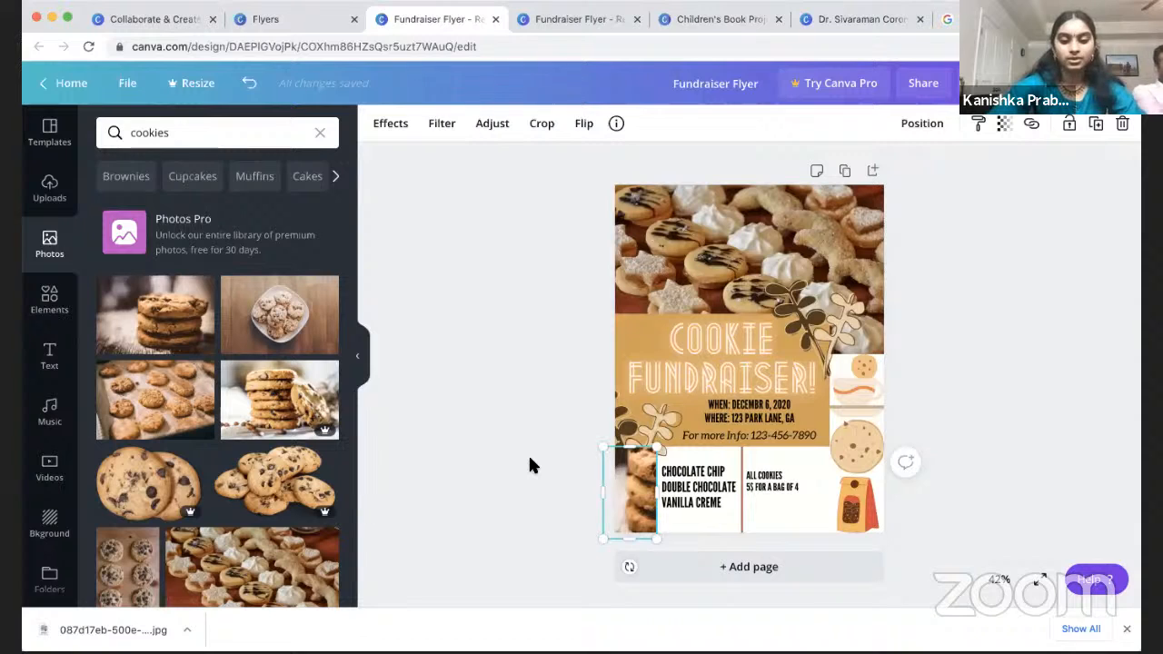
# Step: Duplicate the cookie photo strip, place the copy beside the ALL COOKIES price text and narrow it
pyautogui.press('super+v')
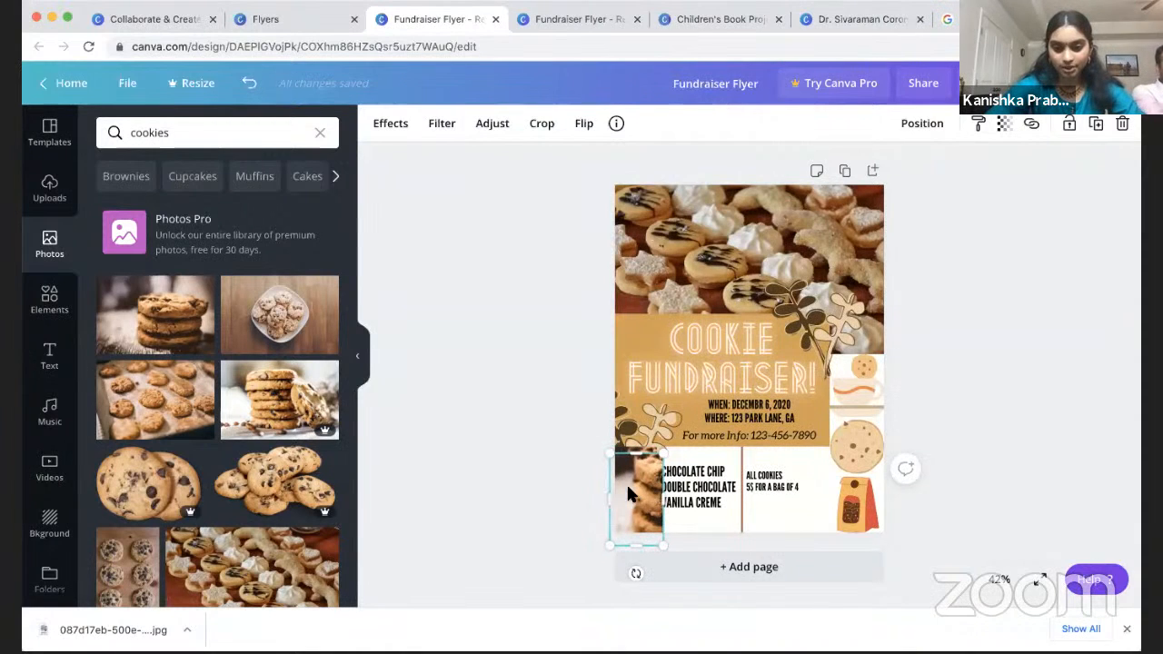
pyautogui.moveTo(639, 482); pyautogui.dragTo(835, 488)
pyautogui.moveTo(853, 540)
pyautogui.mouseDown()
pyautogui.moveTo(828, 536)
pyautogui.moveTo(840, 544)
pyautogui.moveTo(838, 534)
pyautogui.mouseUp()
pyautogui.moveTo(837, 491); pyautogui.dragTo(824, 491)
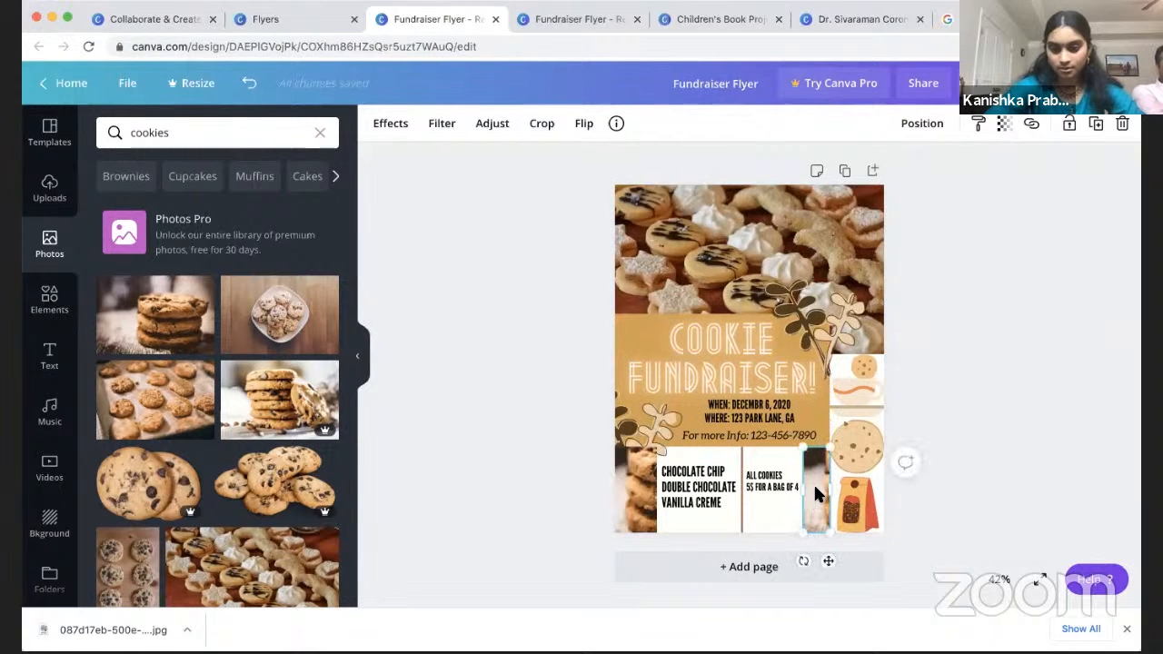
# Step: Fill the new strip with the bowl-of-cookies photo, then view the other Fundraiser Flyer version
pyautogui.moveTo(278, 337); pyautogui.dragTo(815, 487)
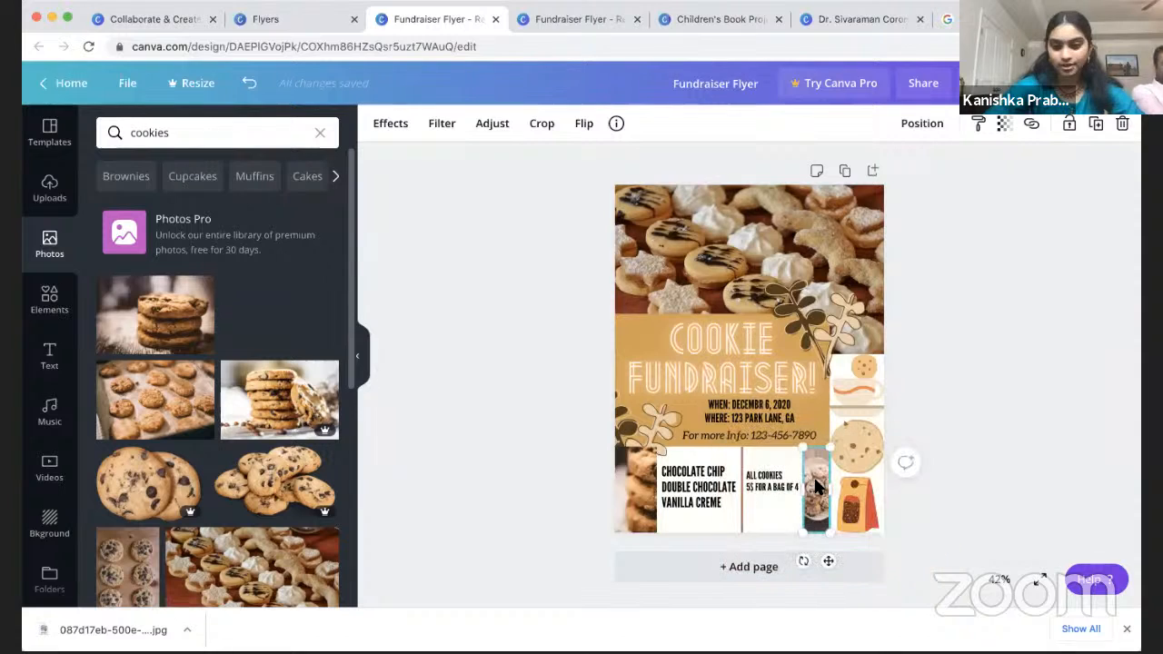
pyautogui.click(1011, 388)
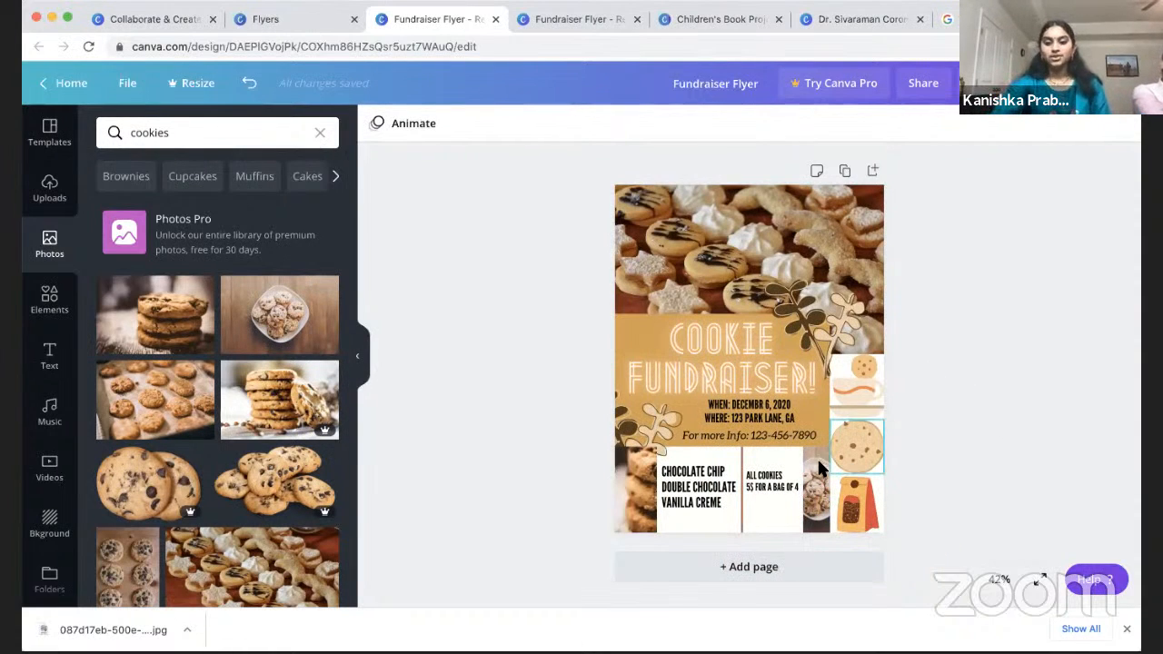
pyautogui.click(582, 19)
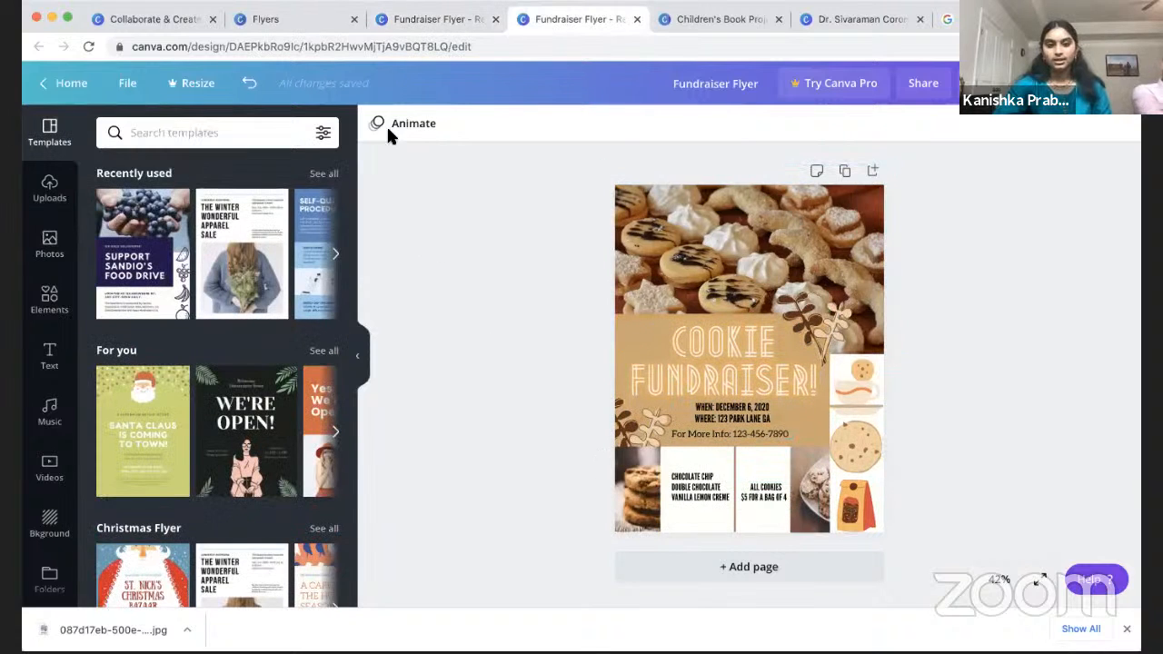
# Step: Go back to the working Fundraiser Flyer and dismiss Chrome's downloads bar to enlarge the canvas
pyautogui.click(415, 12)
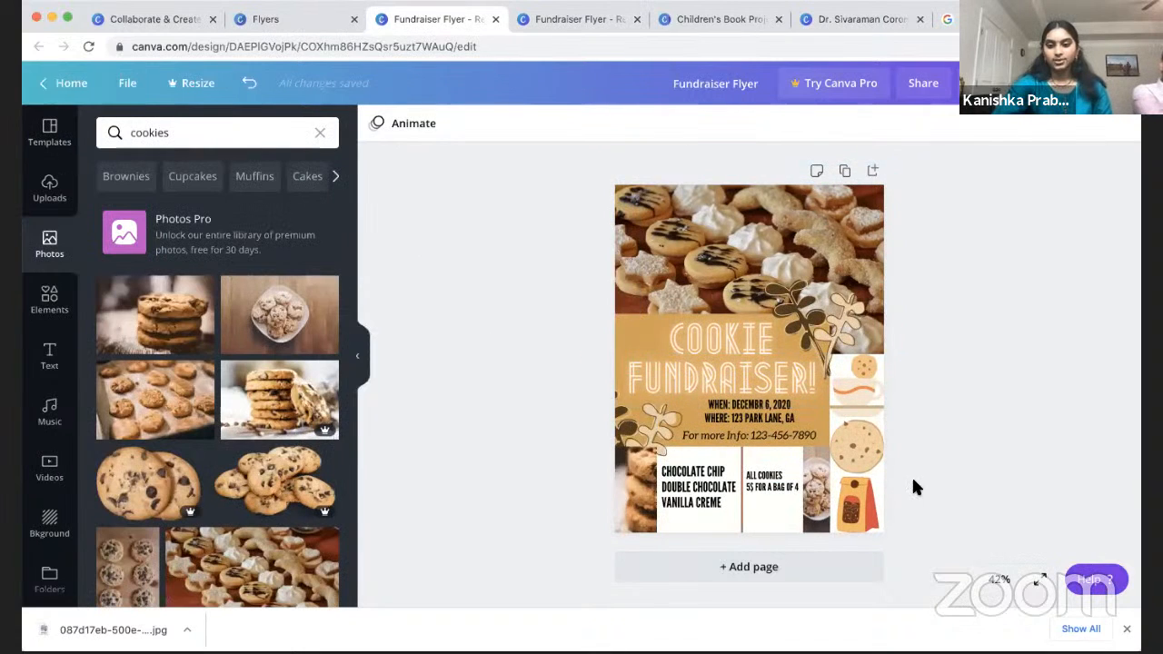
pyautogui.click(773, 481)
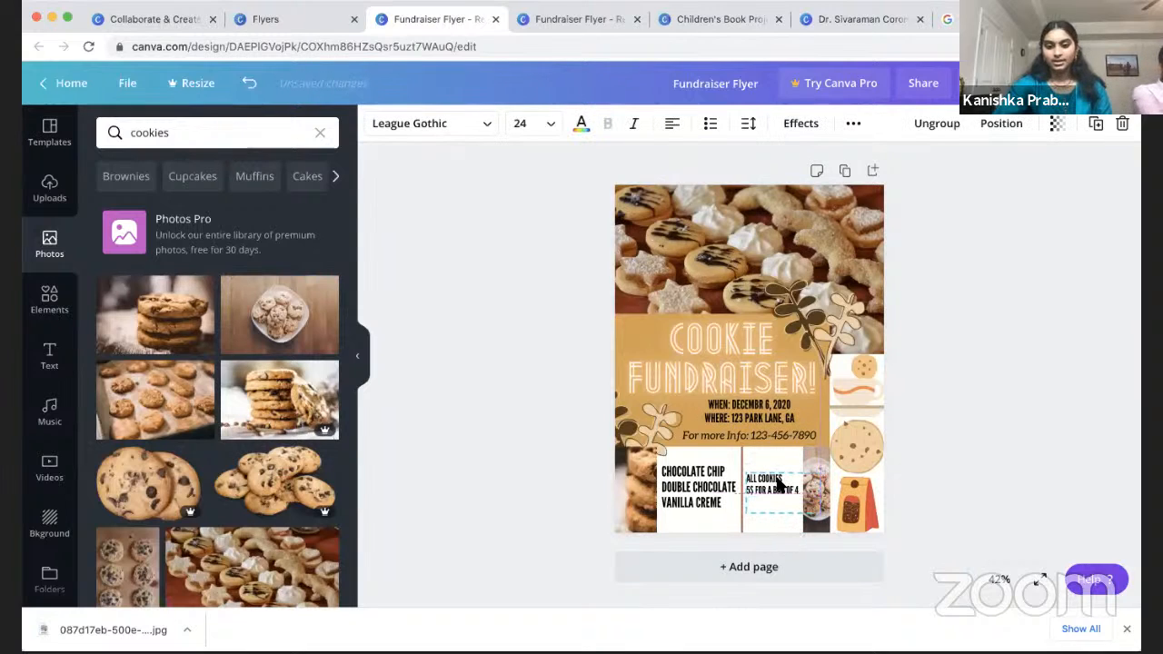
pyautogui.click(958, 364)
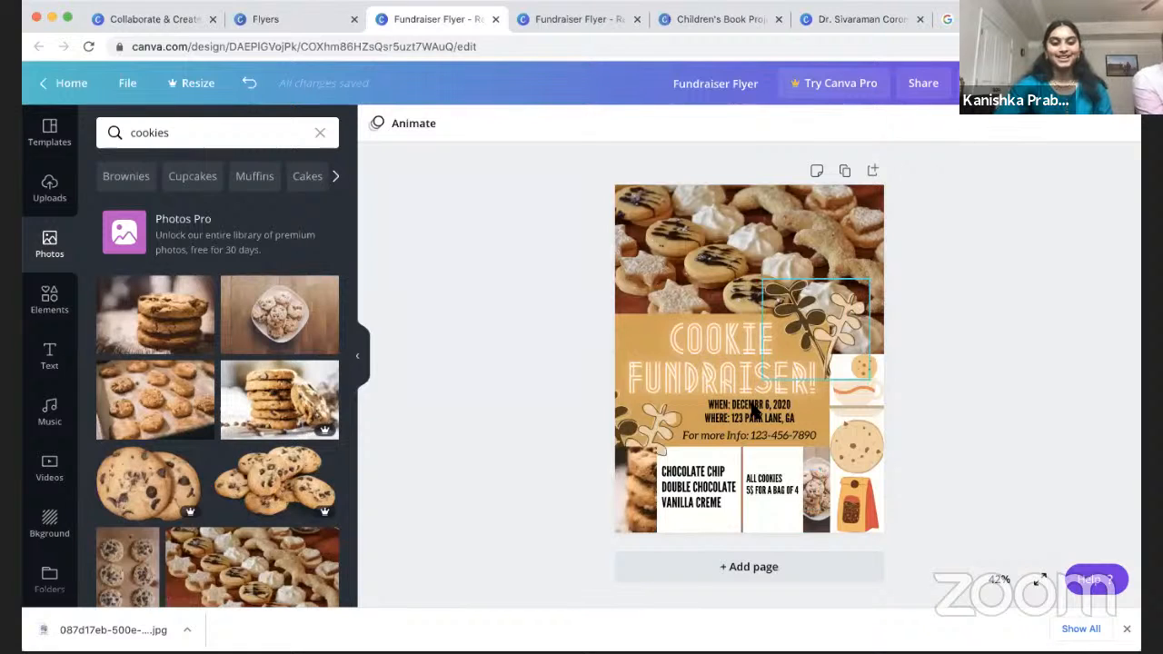
pyautogui.click(1126, 629)
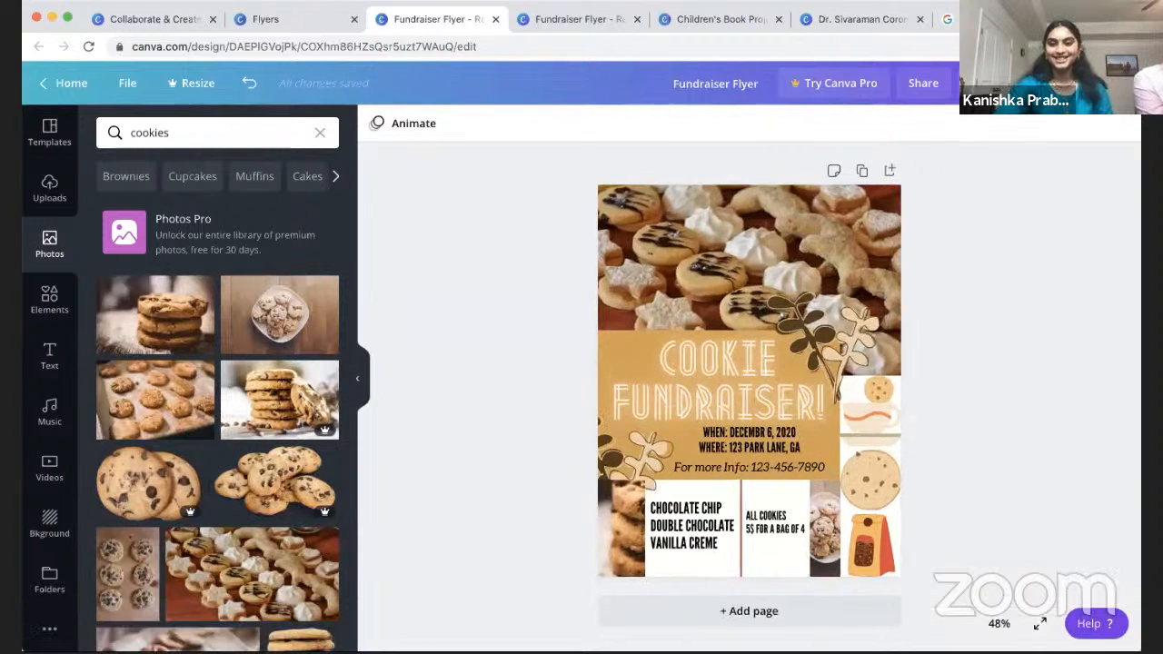